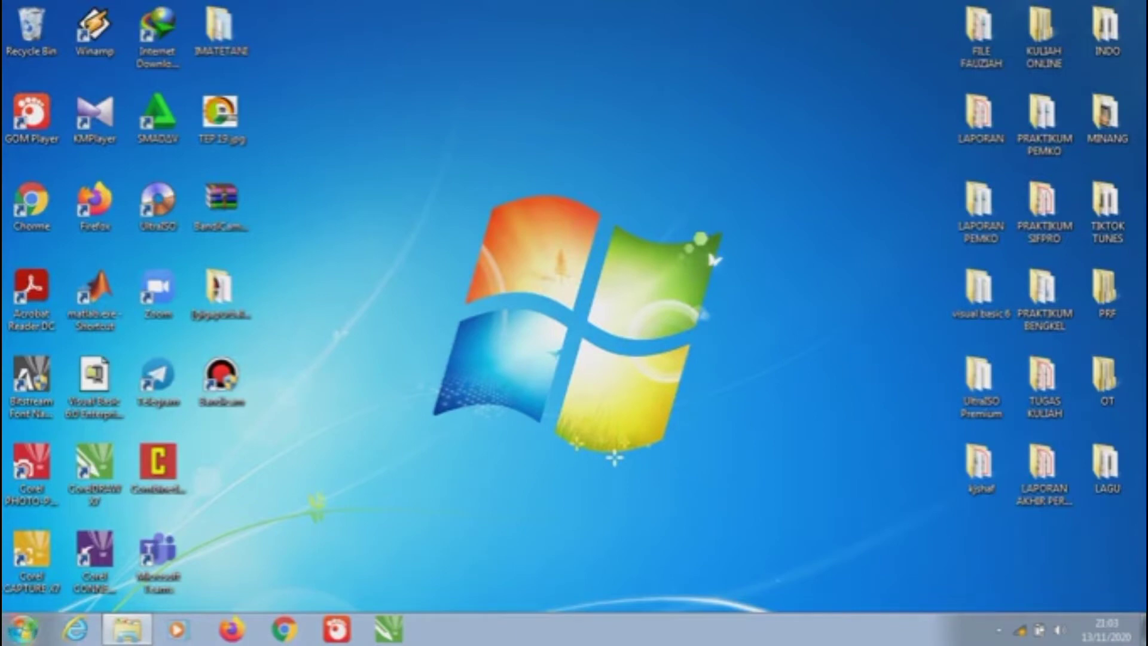
Launch Microsoft Access 2010 from the Start menu's Microsoft Office program group
left_click(23, 629)
left_click(36, 553)
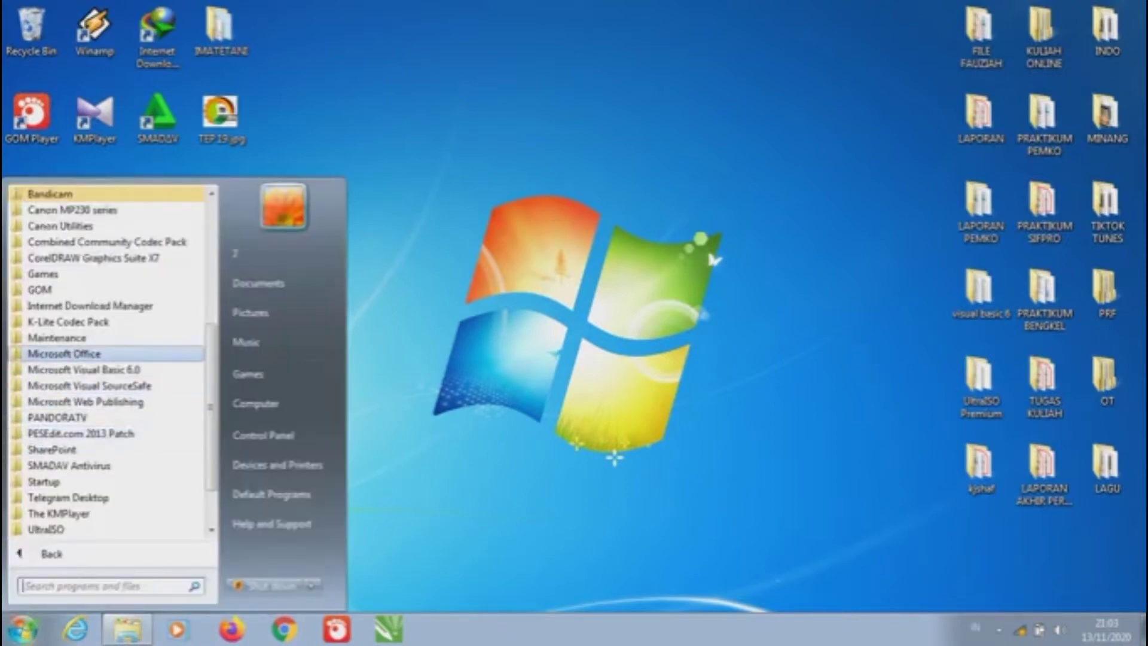
left_click(64, 353)
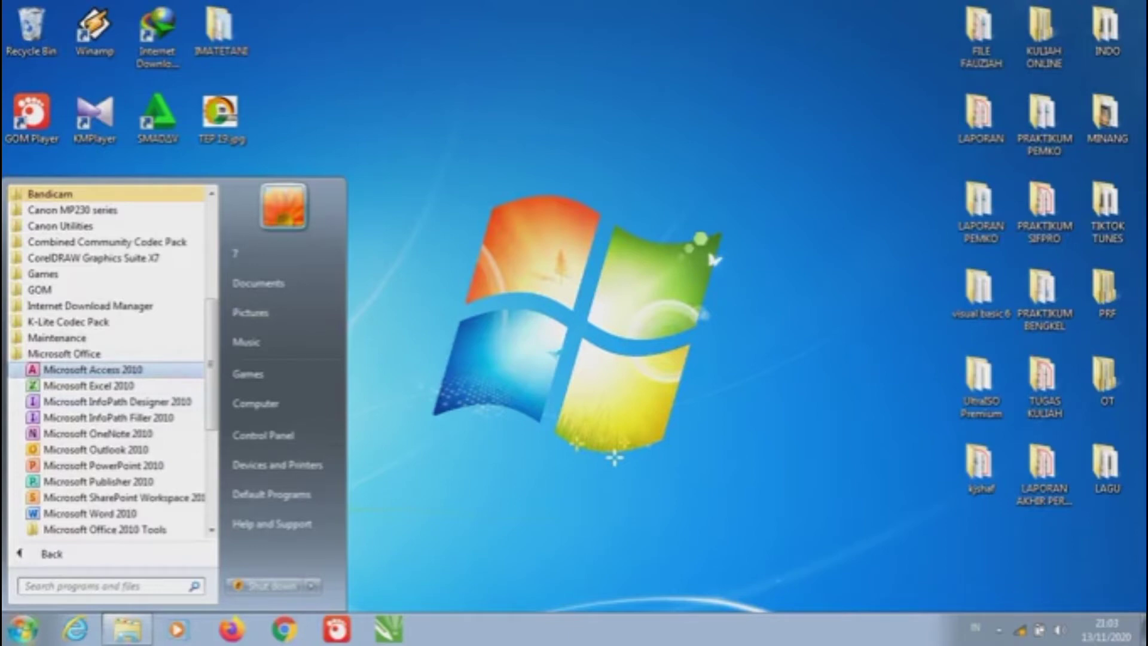
left_click(90, 370)
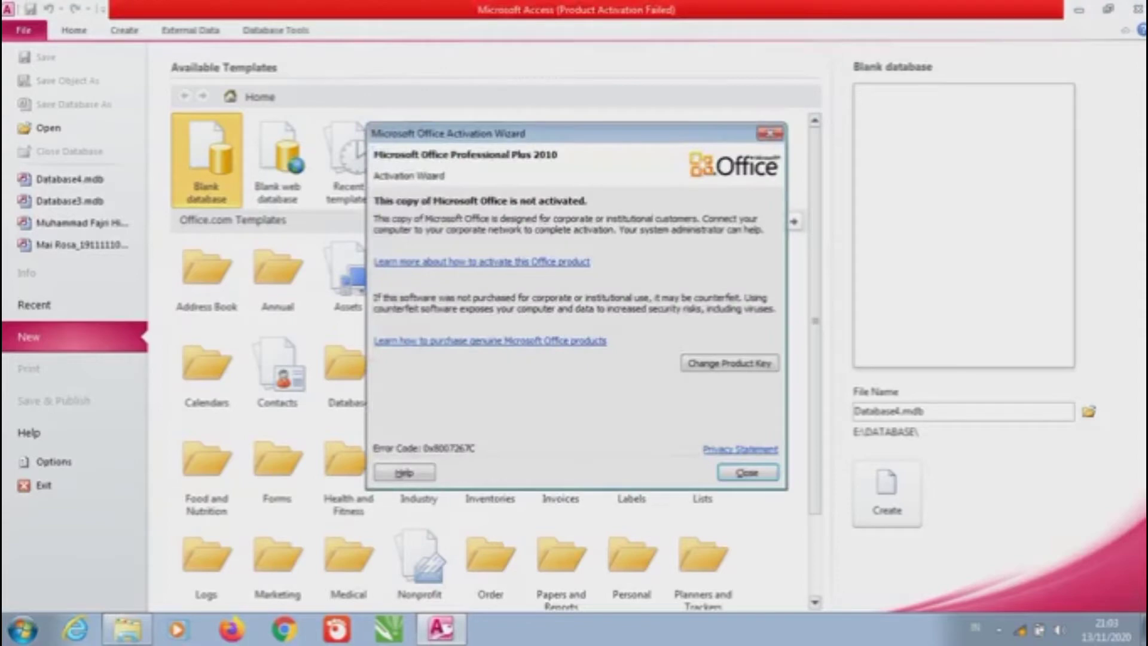
Close the activation notice and bring up the default file format list in Access Options
left_click(770, 133)
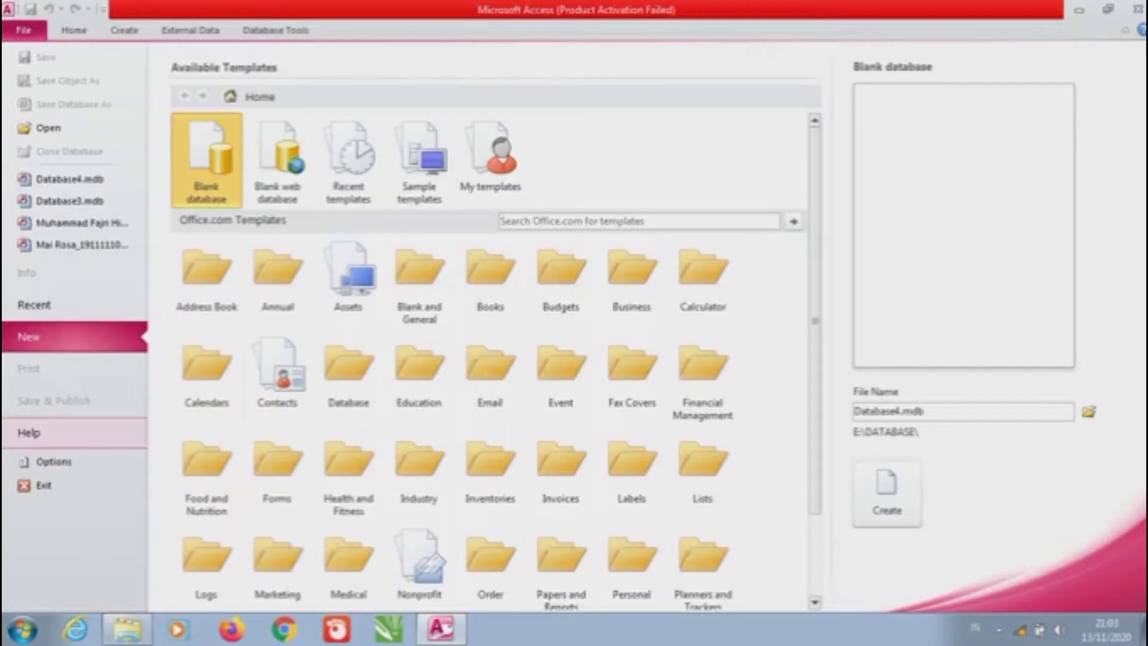
left_click(54, 460)
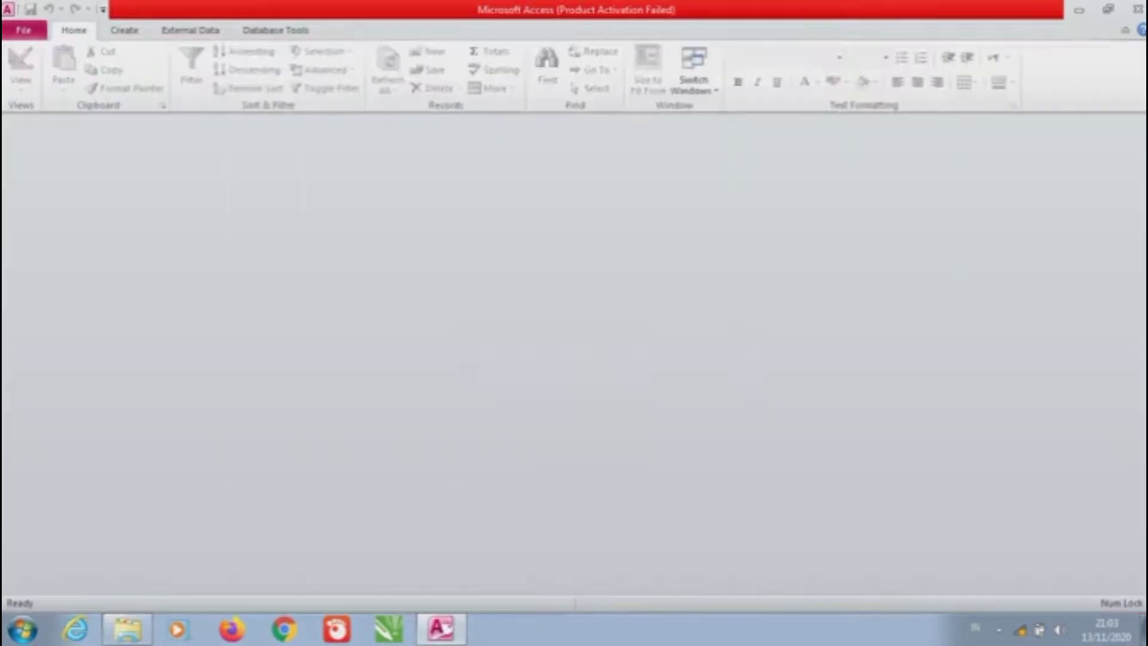
left_click(644, 254)
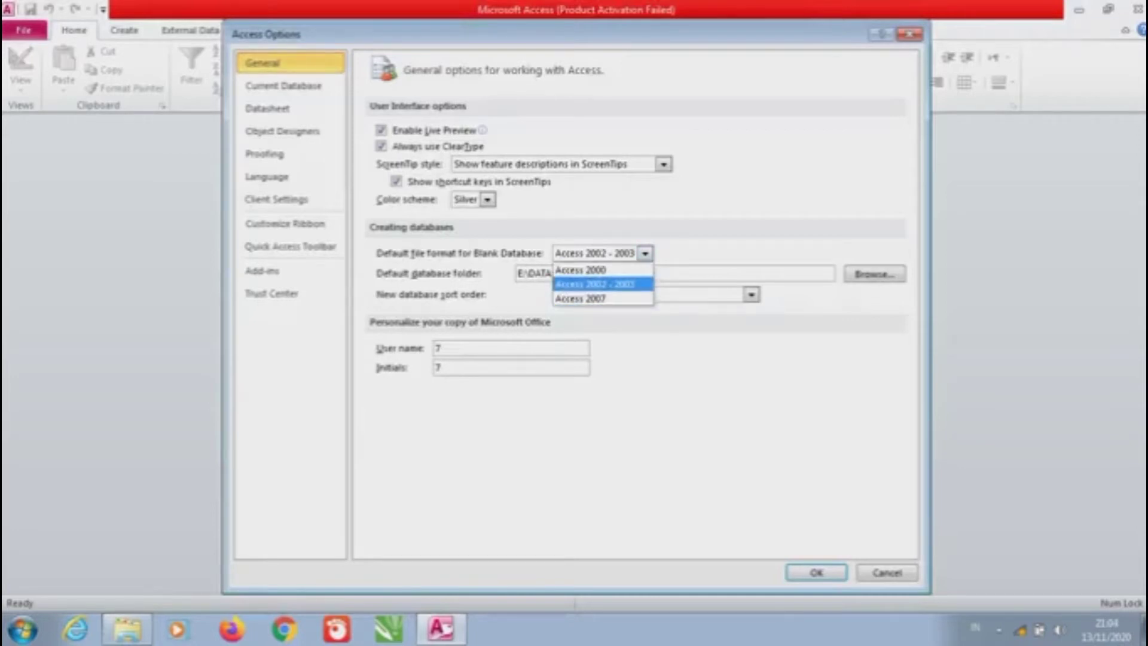
Keep Access 2002 - 2003 as default format with folder E:\DATABASE, and close Options
key("Return")
key("alt+Down")
key("Down")
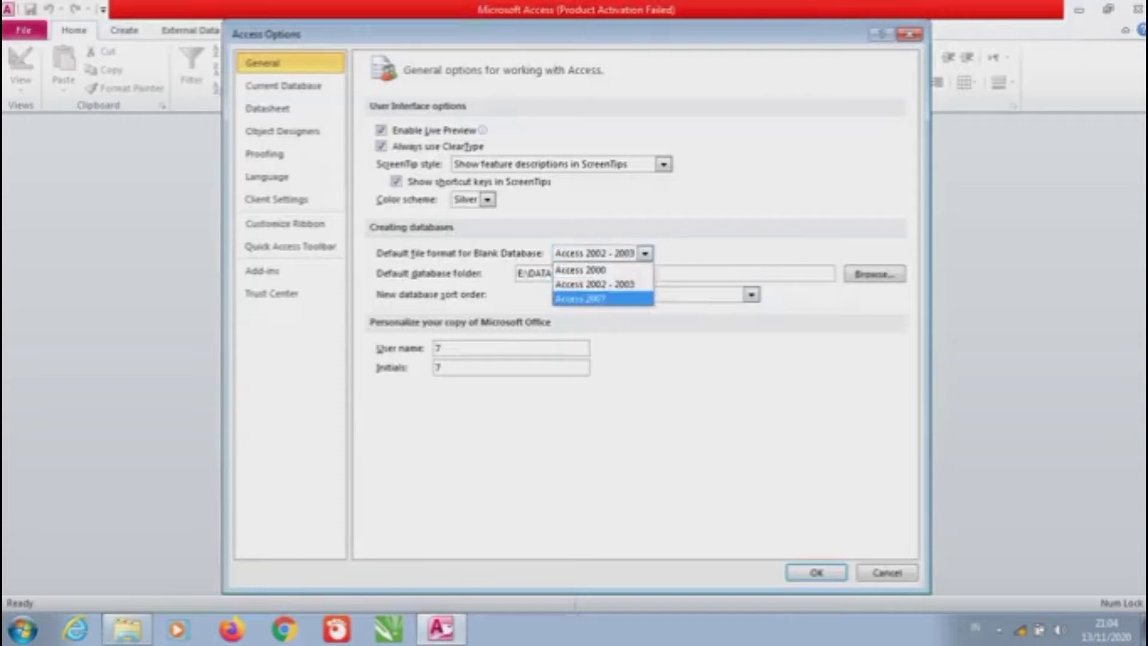
key("Escape")
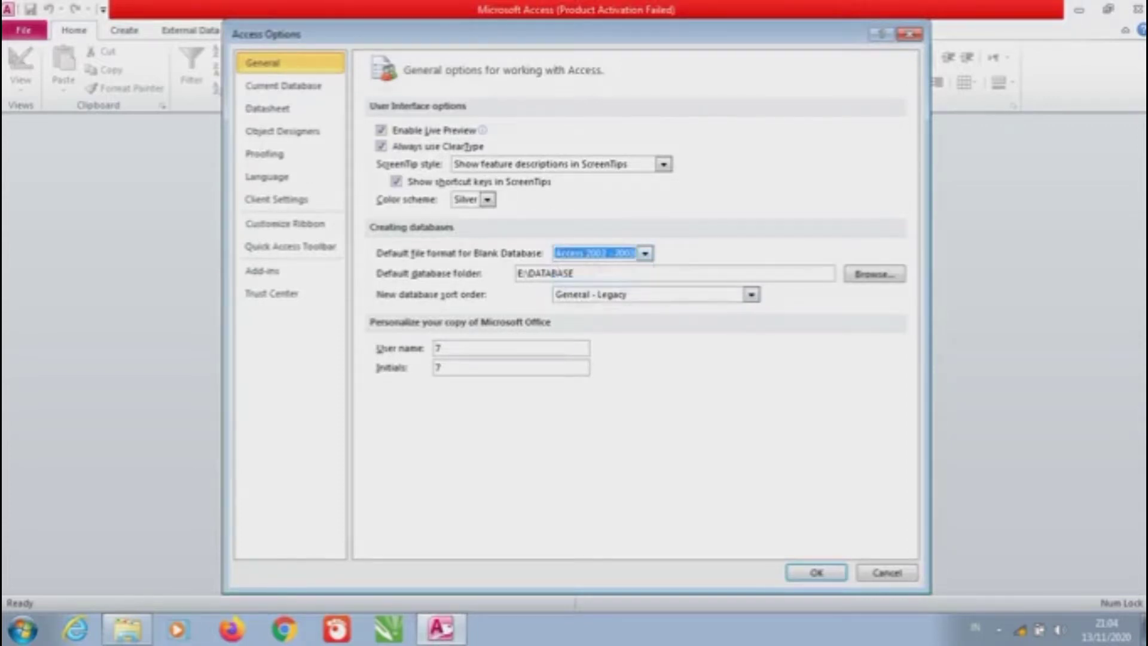
key("alt+Down")
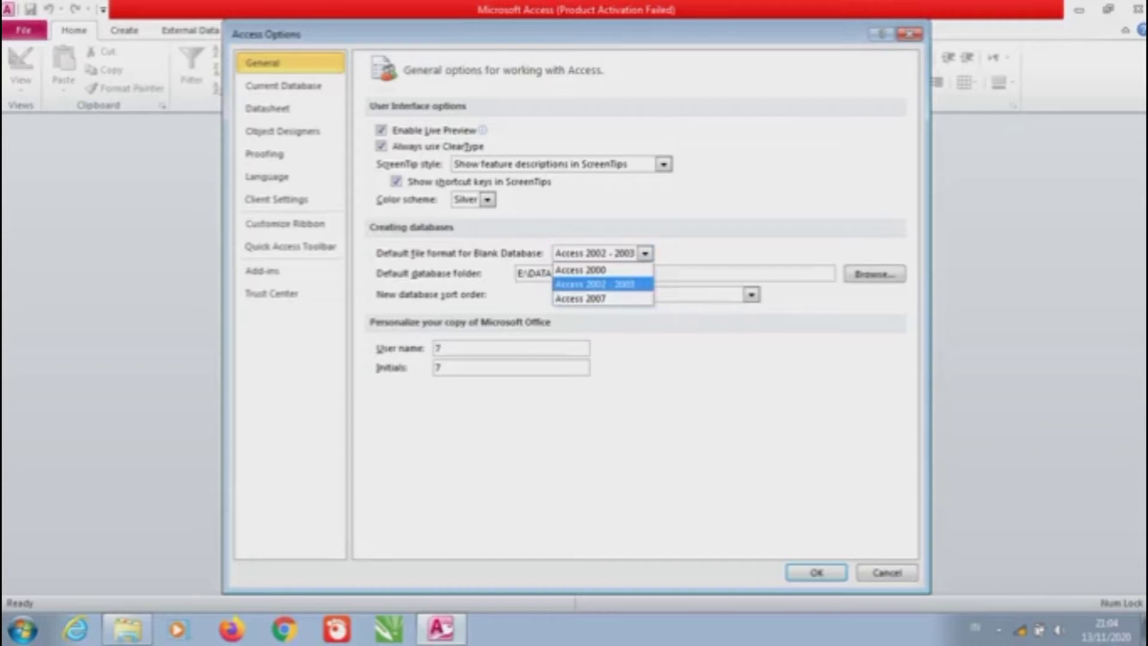
key("Escape")
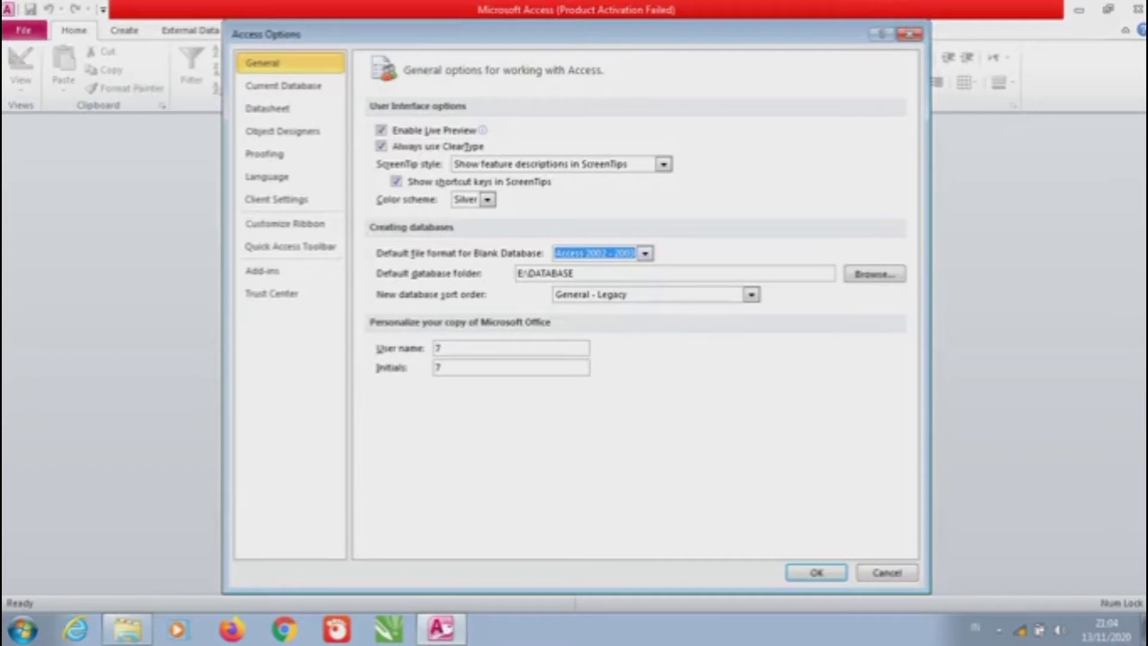
left_click(574, 273)
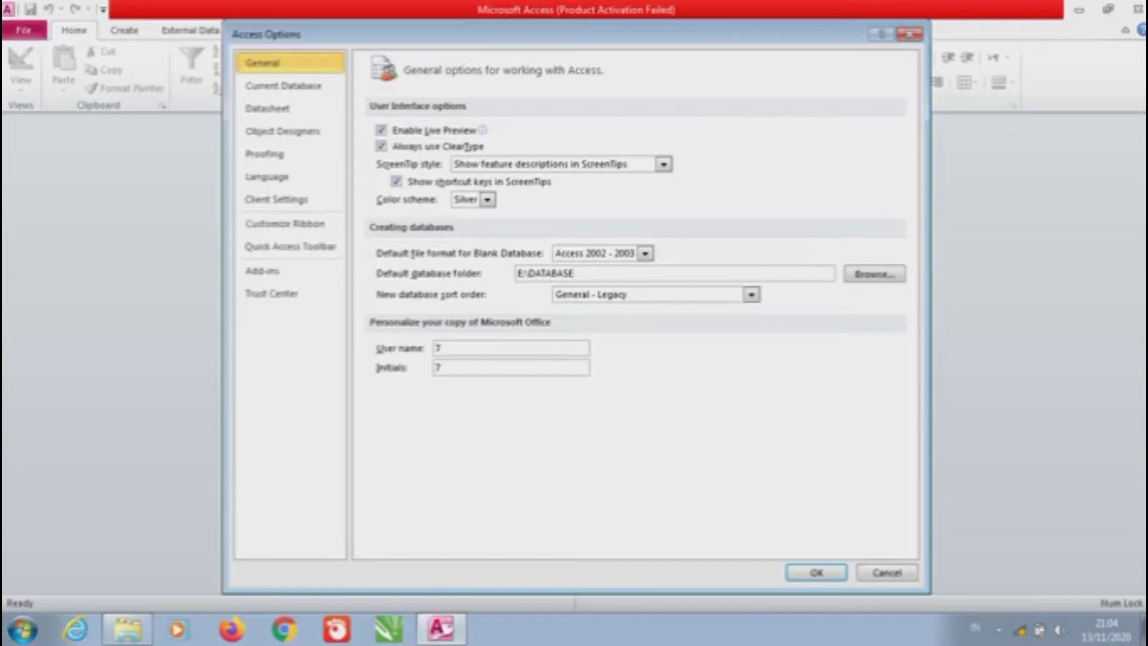
key("Return")
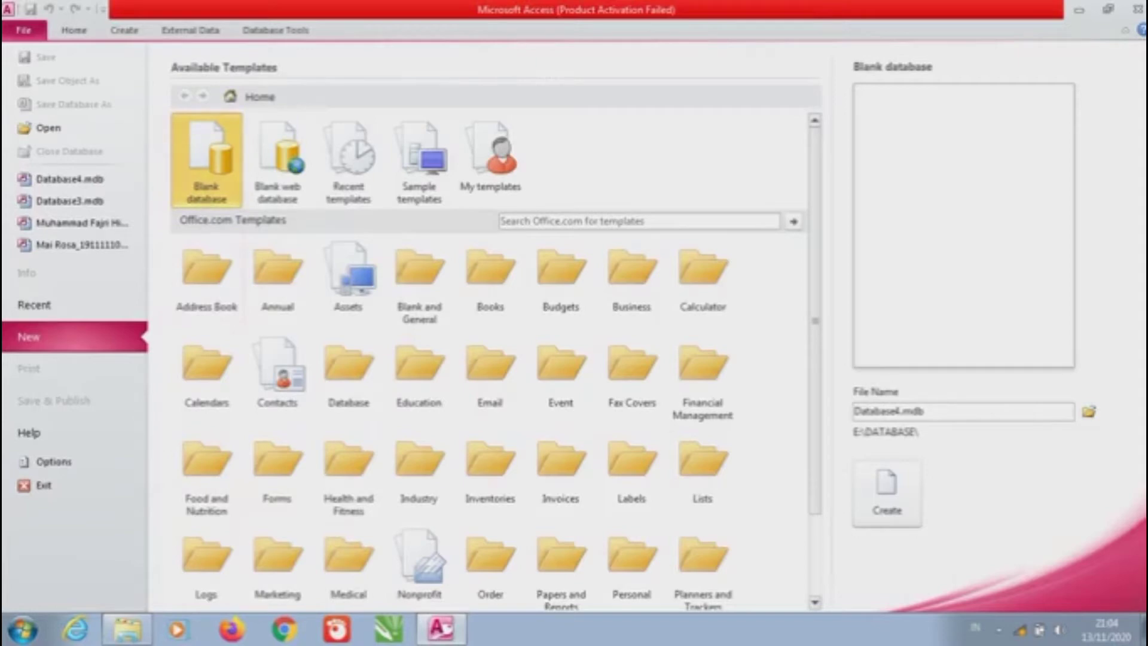
Create the blank database Database4.mdb in E:\DATABASE
key("Return")
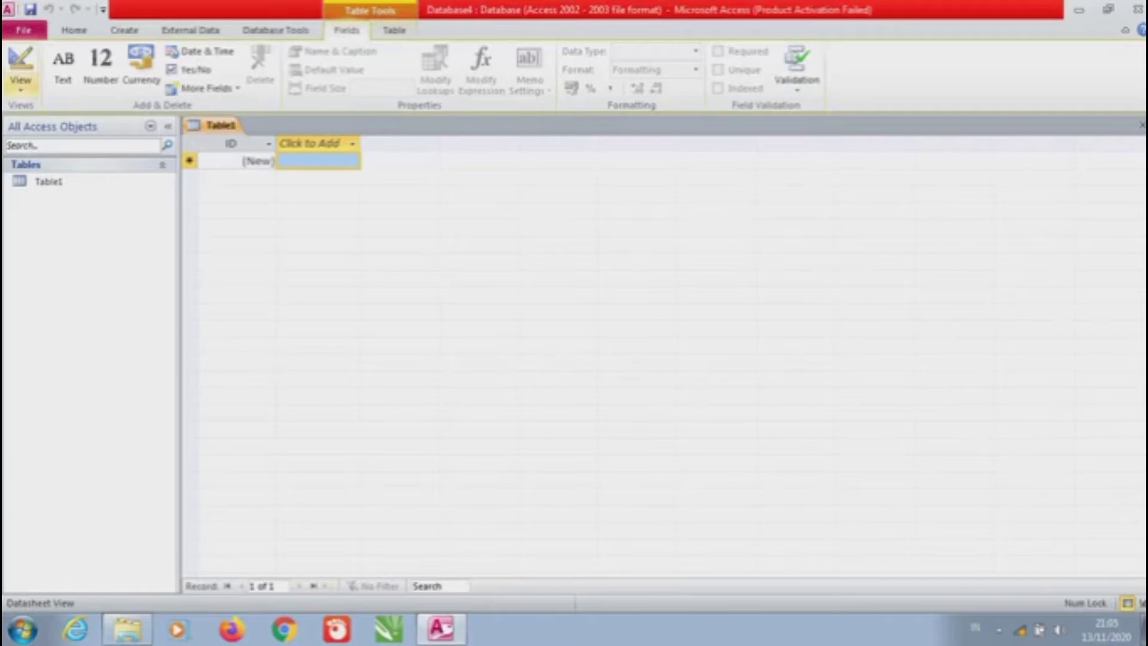
left_click(20, 83)
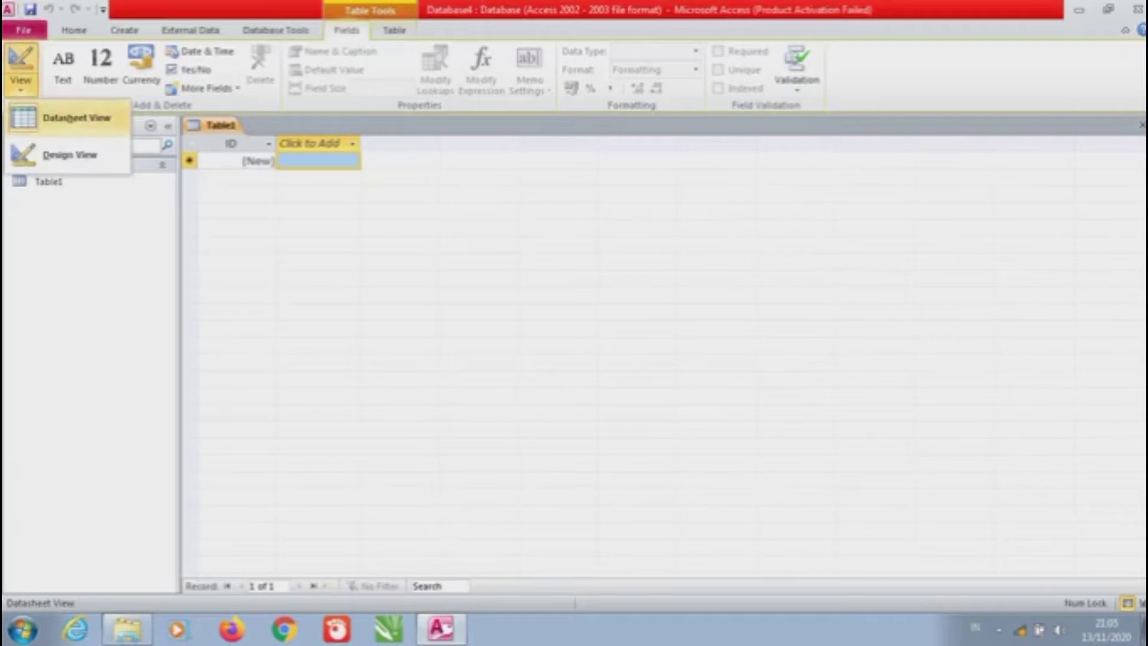
Switch Table1 to Design View, saving it under the name Data_Alat
left_click(70, 154)
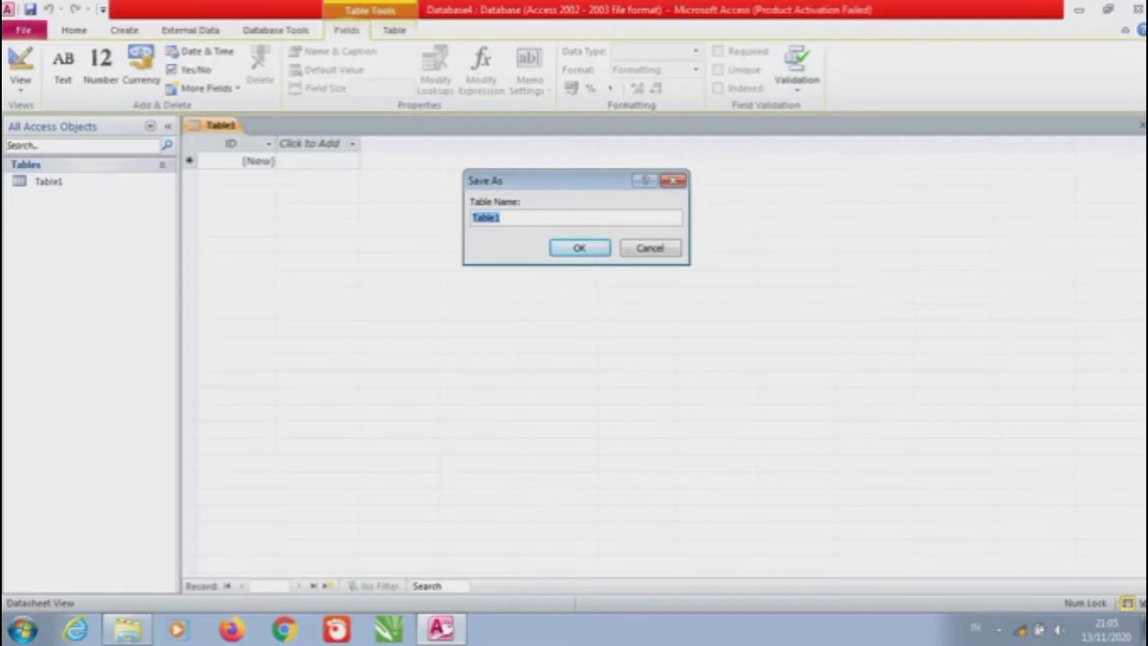
key("Caps_Lock")
type("D")
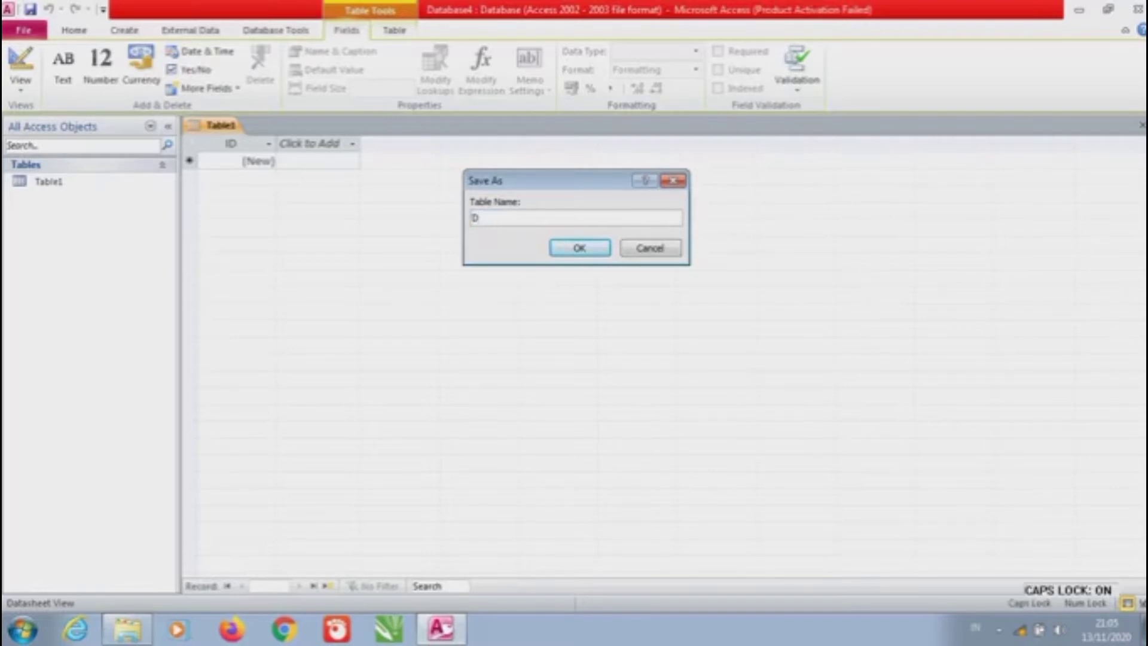
type("ATA")
key("BackSpace")
key("BackSpace")
key("BackSpace")
key("Caps_Lock")
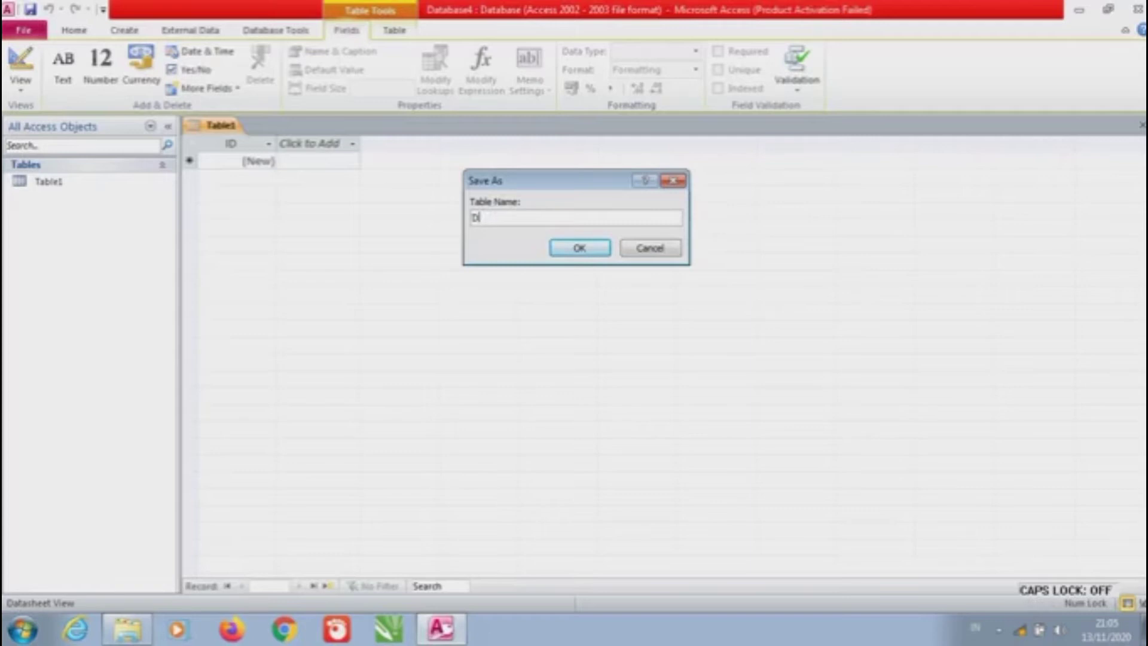
type("ata_")
key("Caps_Lock")
type("A")
key("Caps_Lock")
type("lat")
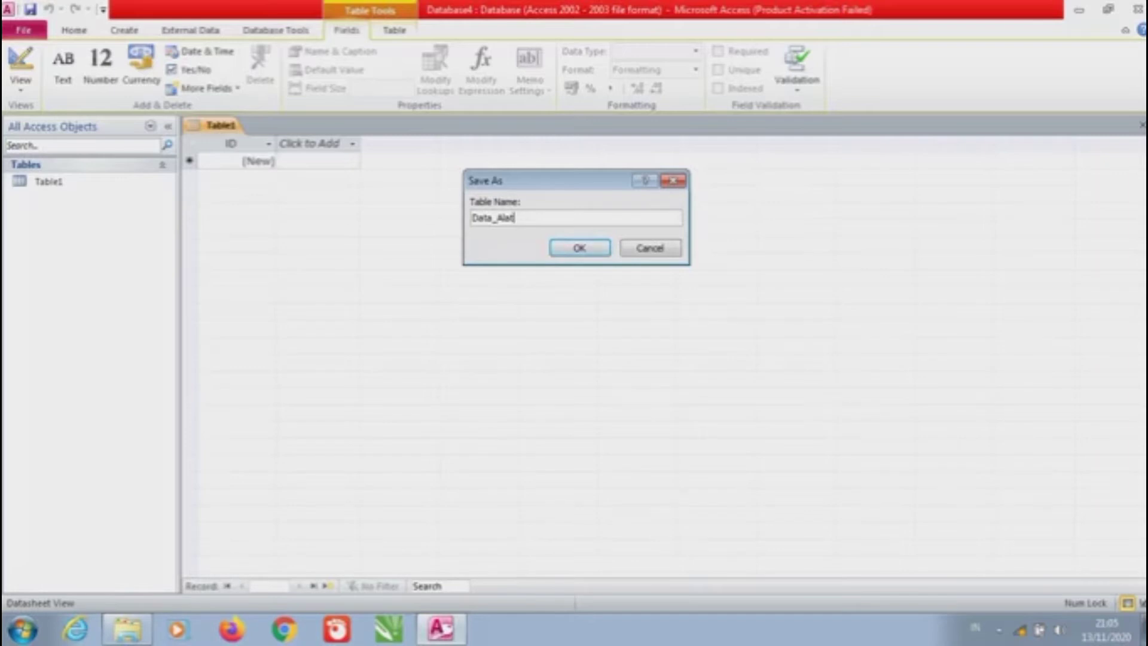
key("Return")
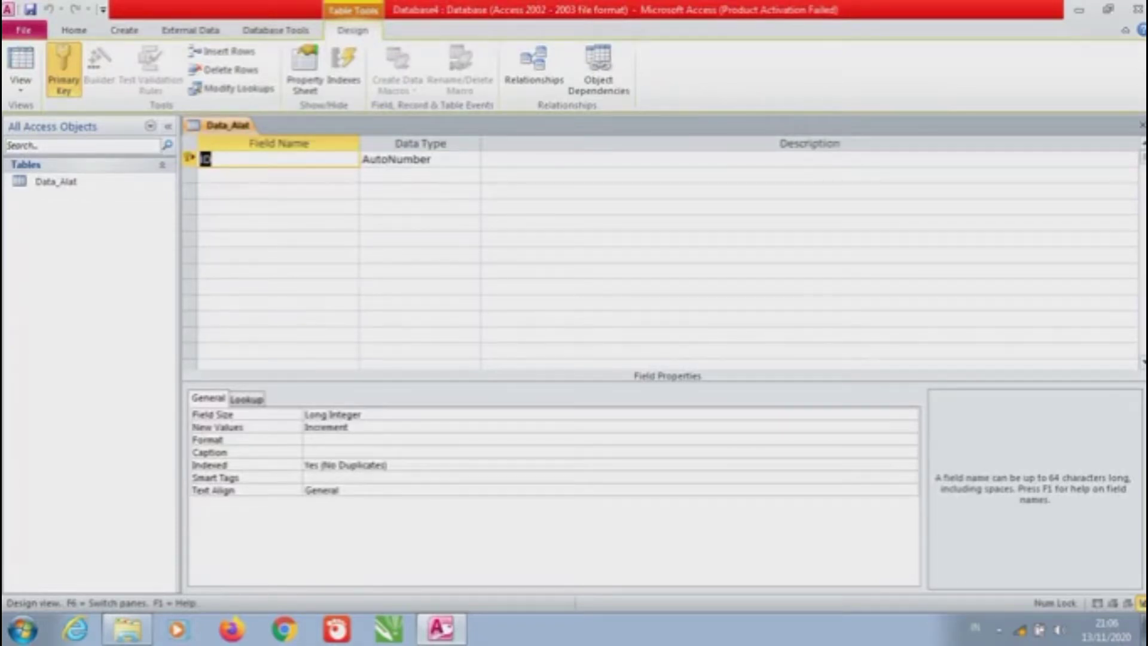
Rename the first field from ID to Nama_Alat
left_click(210, 159)
key("BackSpace")
key("BackSpace")
key("Caps_Lock")
type("N")
key("Caps_Lock")
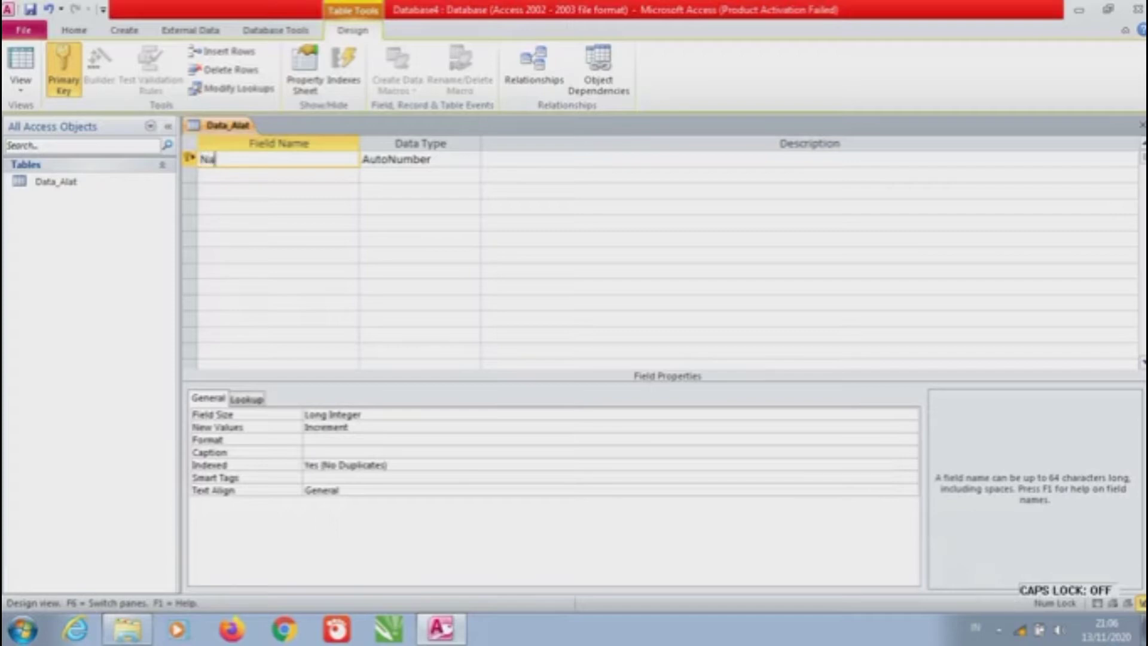
type("ama_")
key("Caps_Lock")
type("A")
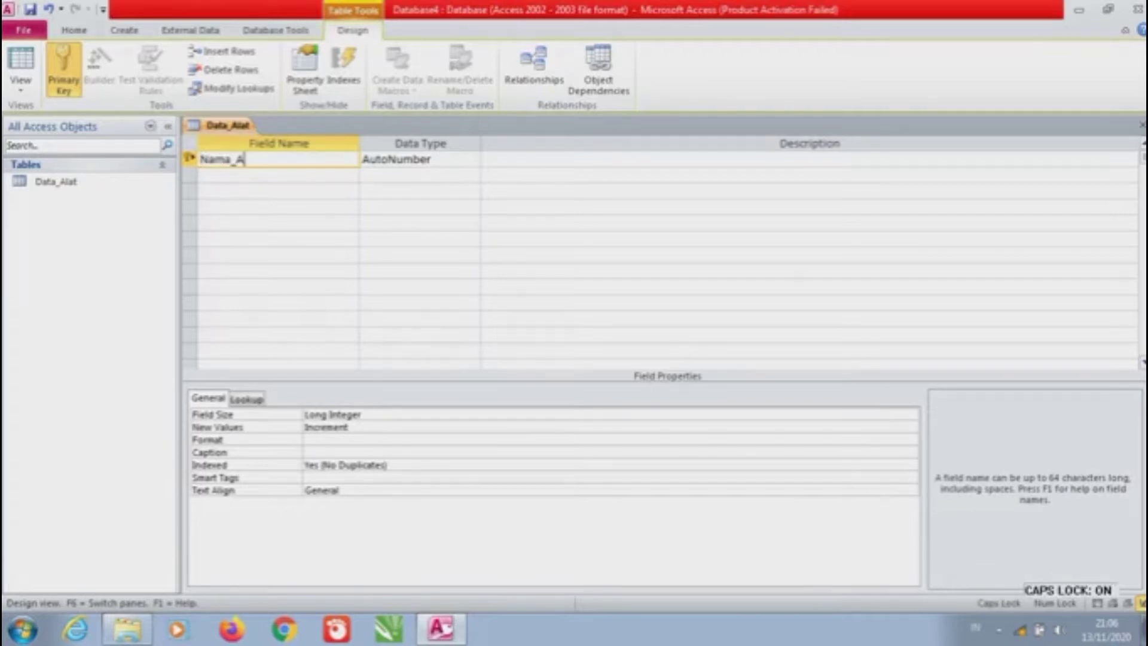
key("Caps_Lock")
type("lat")
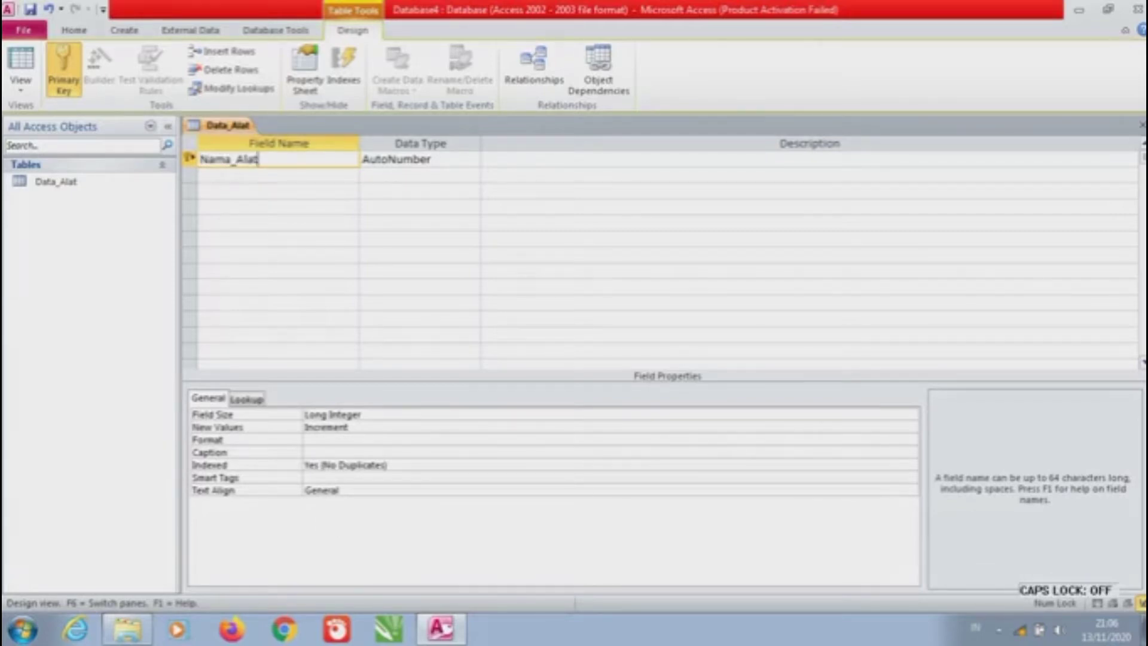
Add the fields ID_Alat and Ketersediaan in the next two rows
left_click(279, 174)
key("Caps_Lock")
type("ID")
key("Caps_Lock")
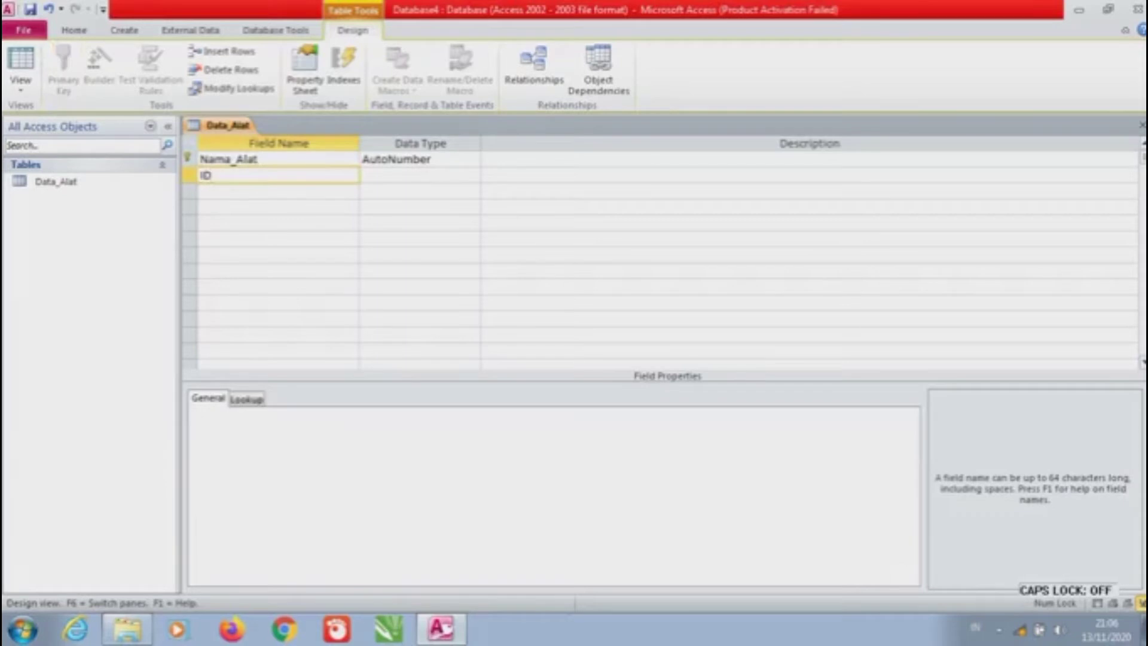
type("_")
key("Caps_Lock")
type("A")
key("Caps_Lock")
type("lat")
left_click(279, 191)
key("Caps_Lock")
type("K")
Type the fourth field name Jumlah_Alat, correcting the doubled capital A
key("Caps_Lock")
type("e")
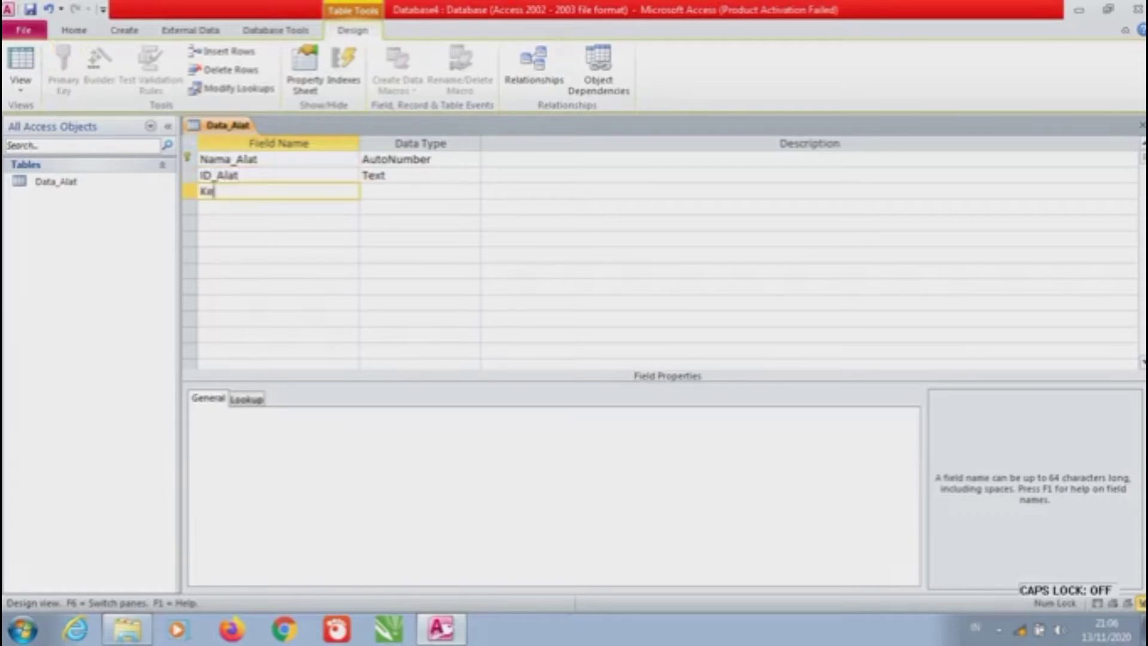
type("tersediaan")
left_click(279, 207)
key("Caps_Lock")
type("J")
key("Caps_Lock")
type("u")
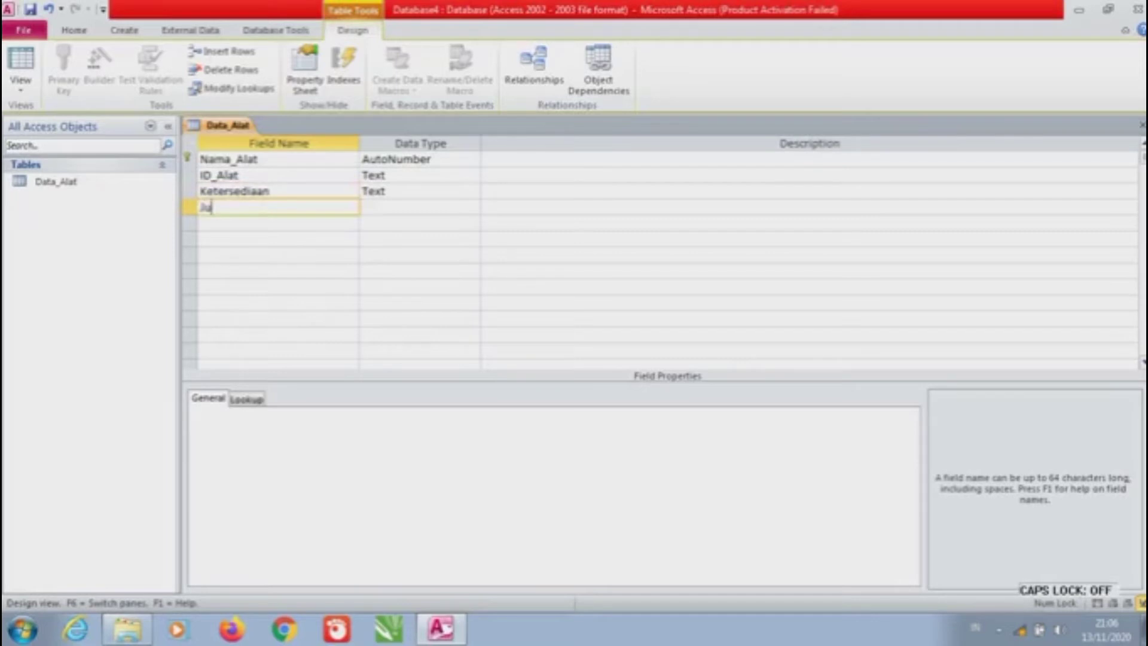
type("mlah_")
key("Caps_Lock")
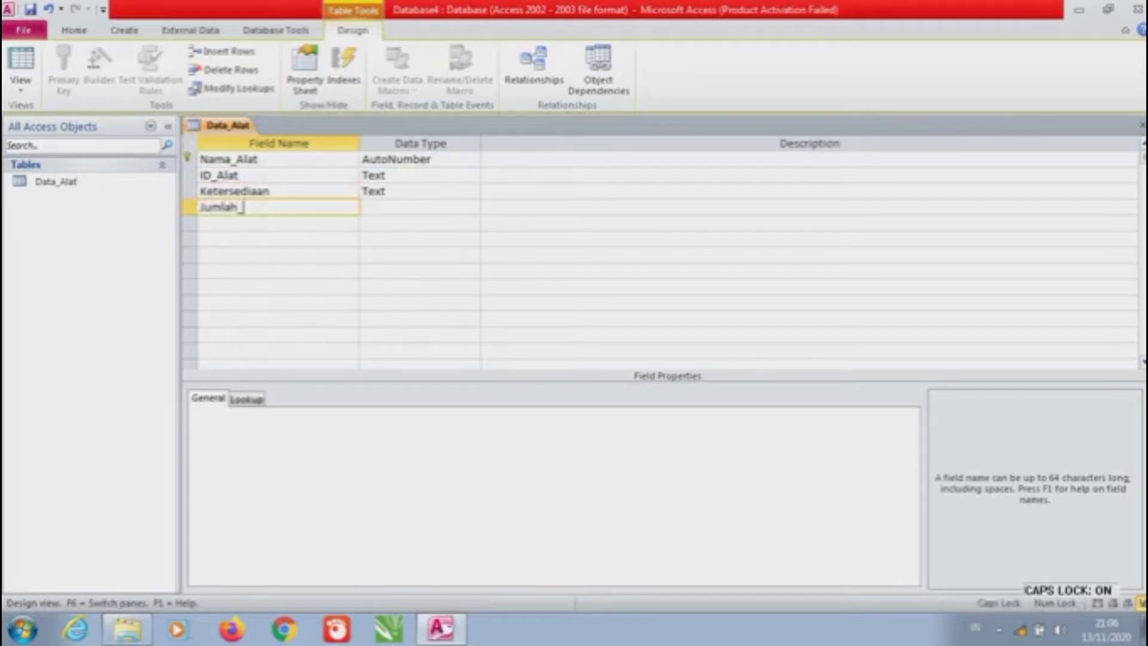
type("AA")
key("Caps_Lock")
type("lat")
key("BackSpace")
key("BackSpace")
key("BackSpace")
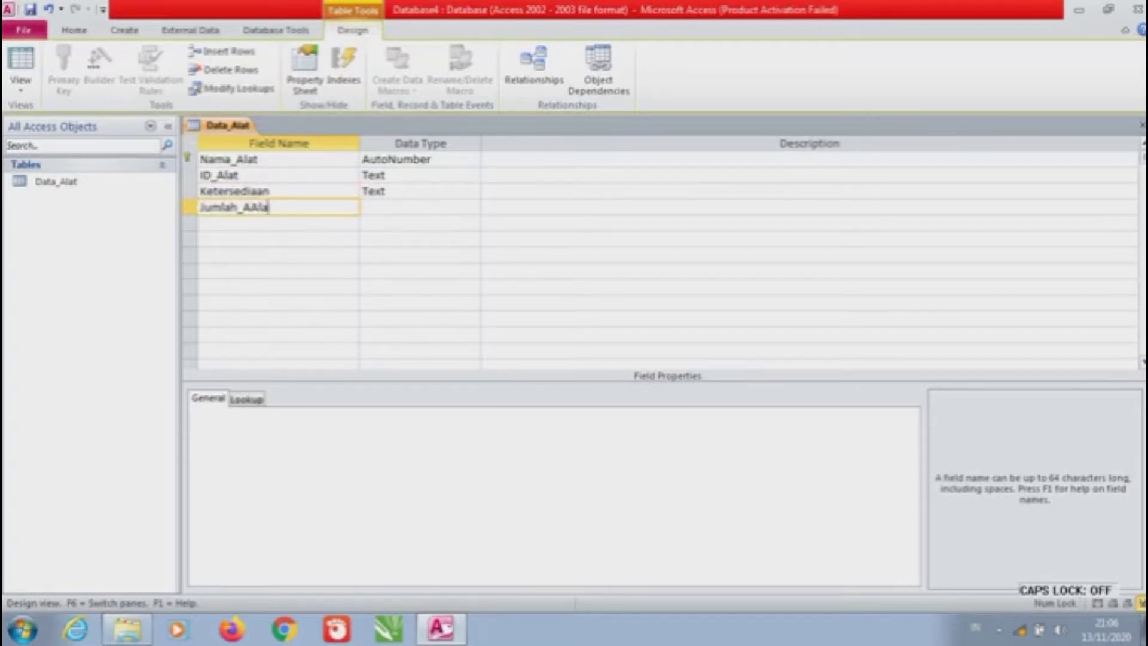
key("BackSpace")
Finish the Jumlah_Alat name and change Nama_Alat's data type from AutoNumber to Text
type("lat")
left_click(419, 159)
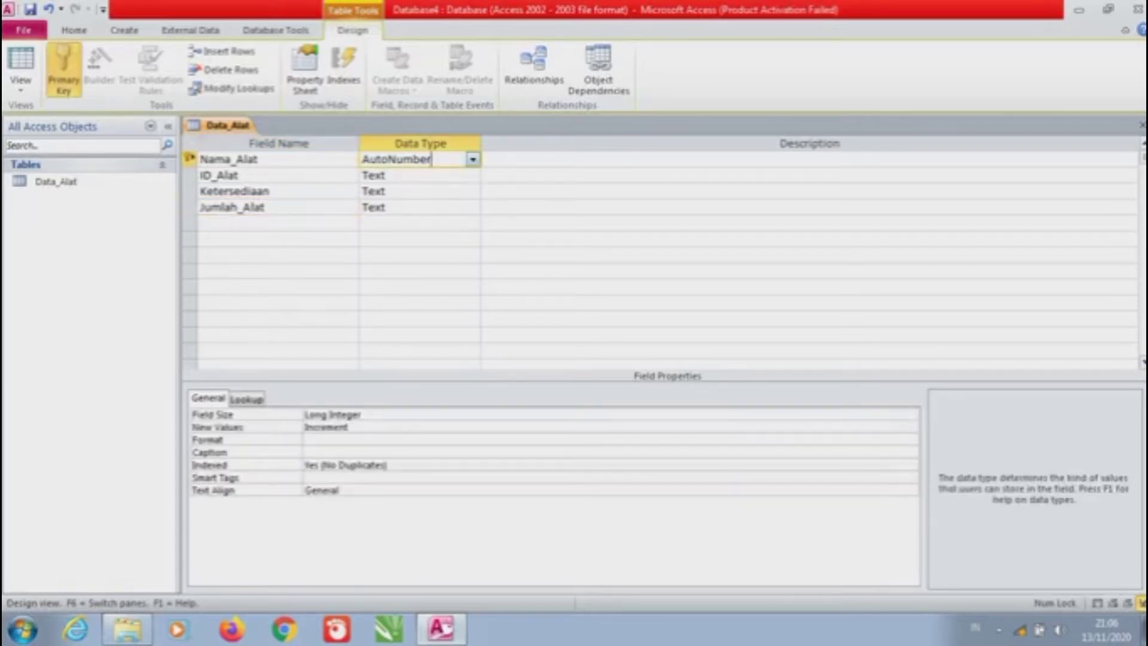
key("alt+Down")
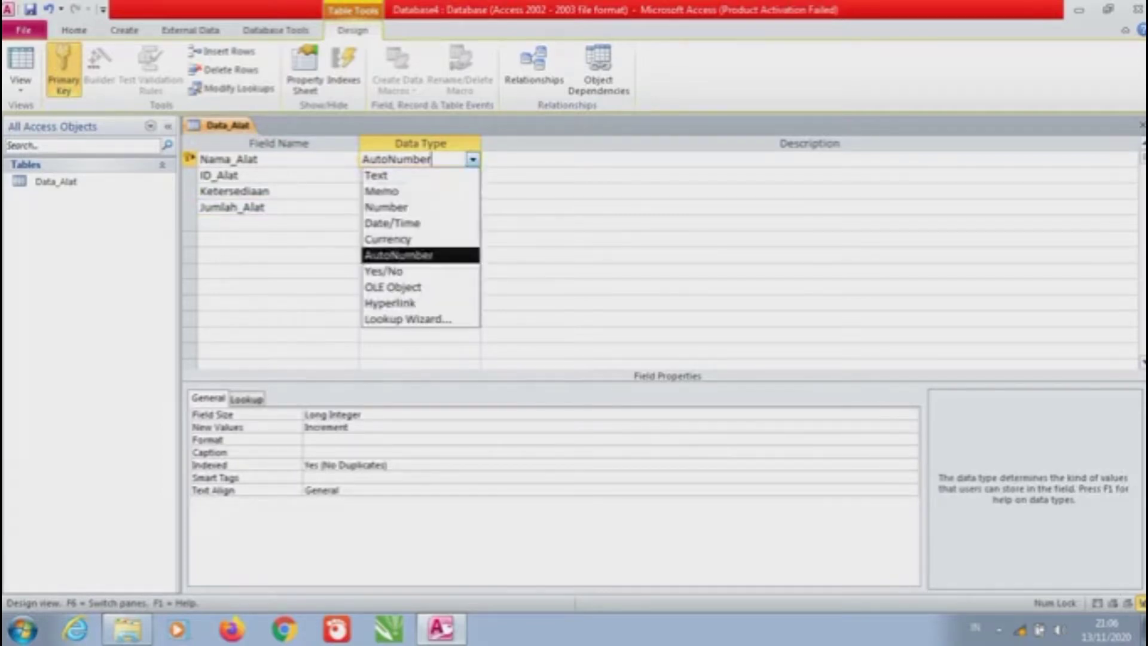
key("Up")
key("Up")
key("Up")
key("Up")
key("Up")
key("Return")
Keep ID_Alat as Text and choose Lookup Wizard for Ketersediaan's data type
key("Down")
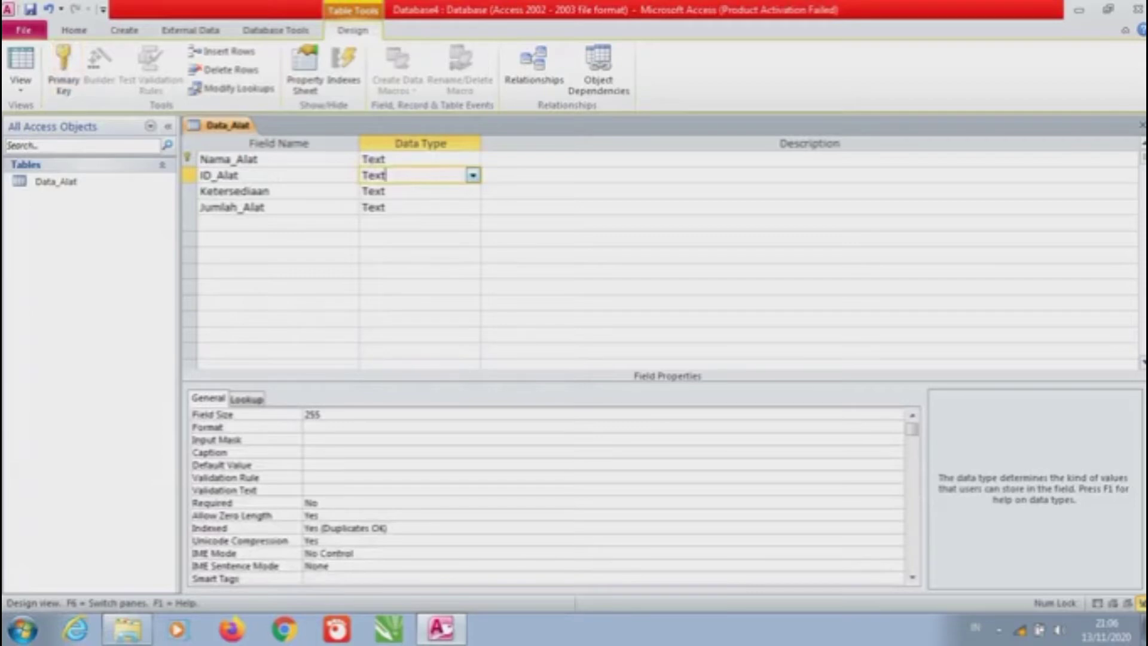
key("alt+Down")
key("Return")
key("Down")
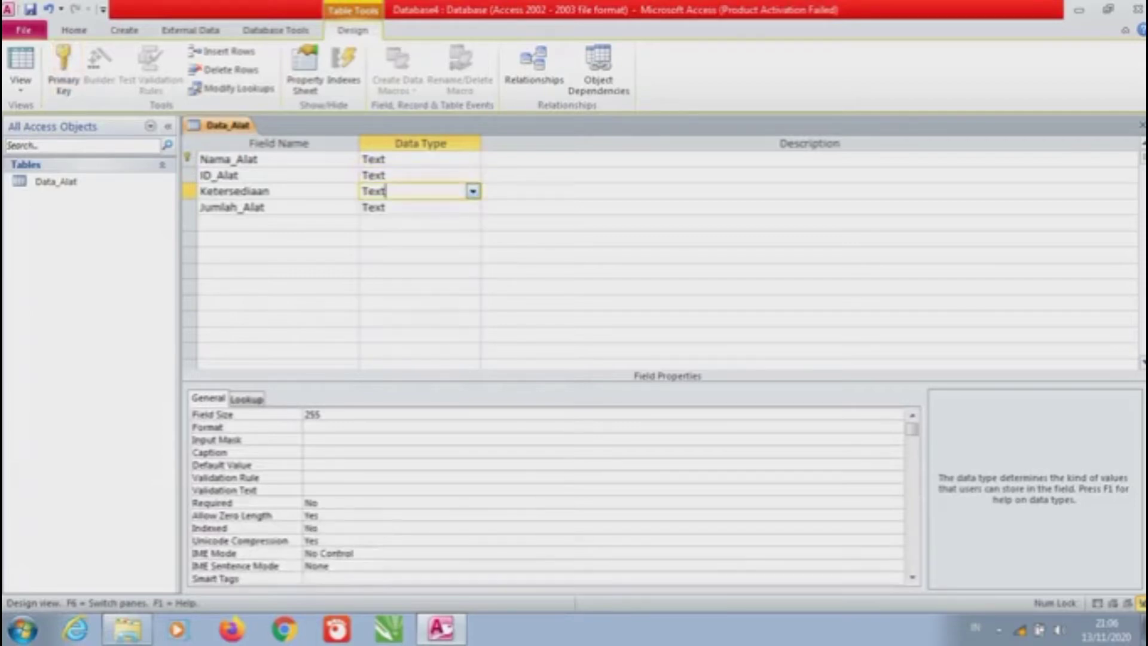
key("alt+Down")
key("Down")
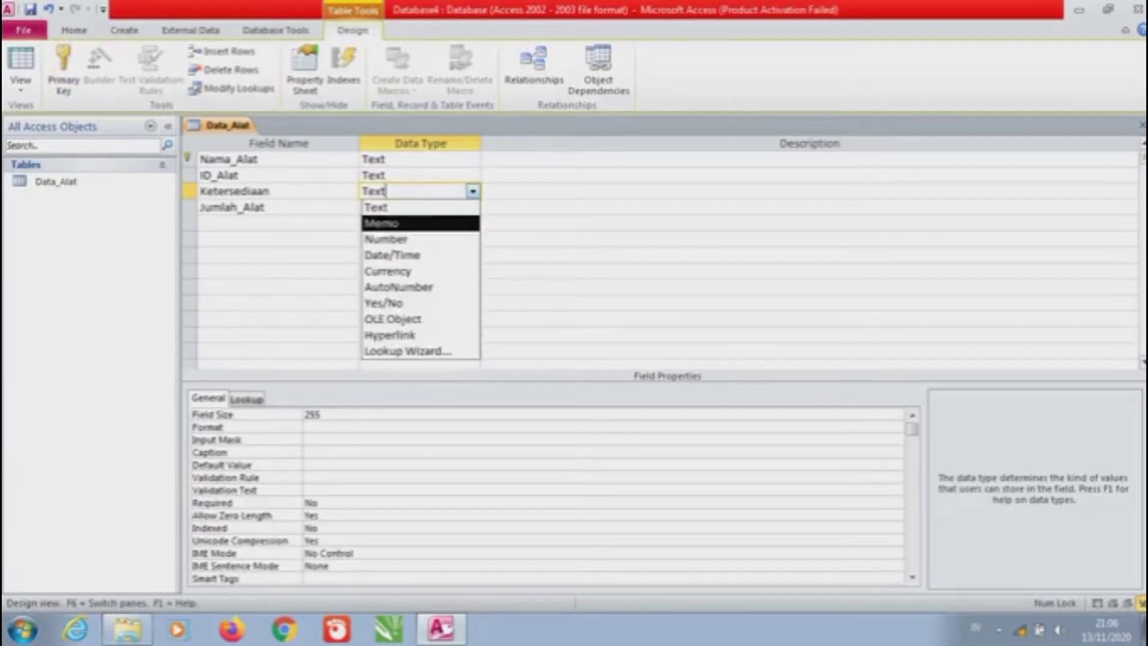
key("Up")
key("End")
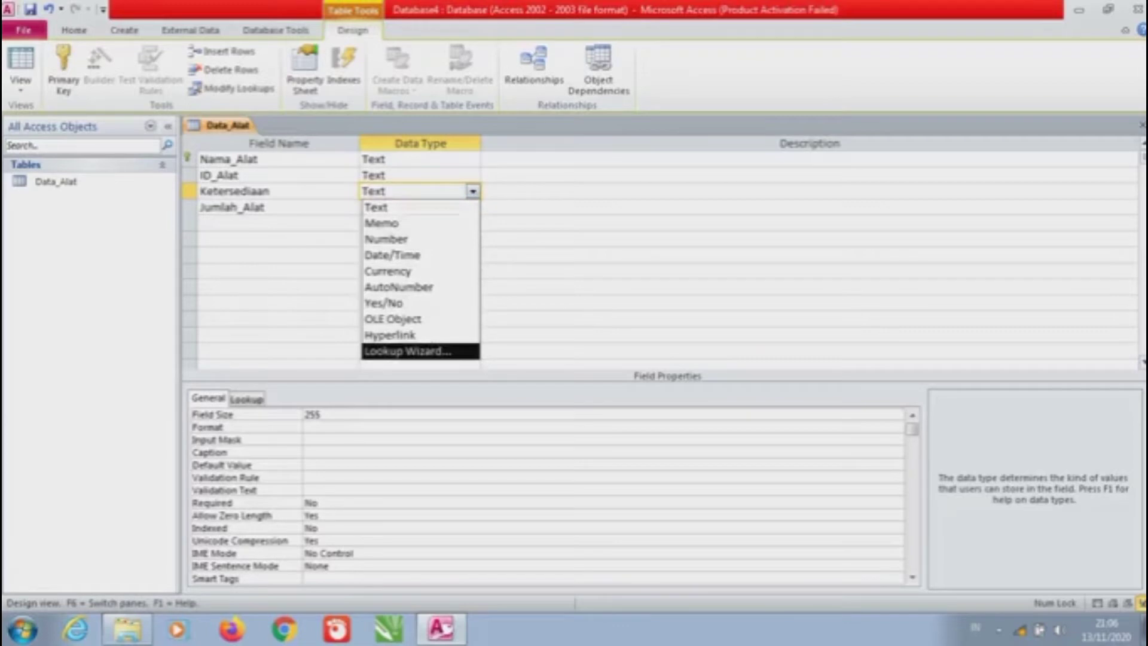
key("Return")
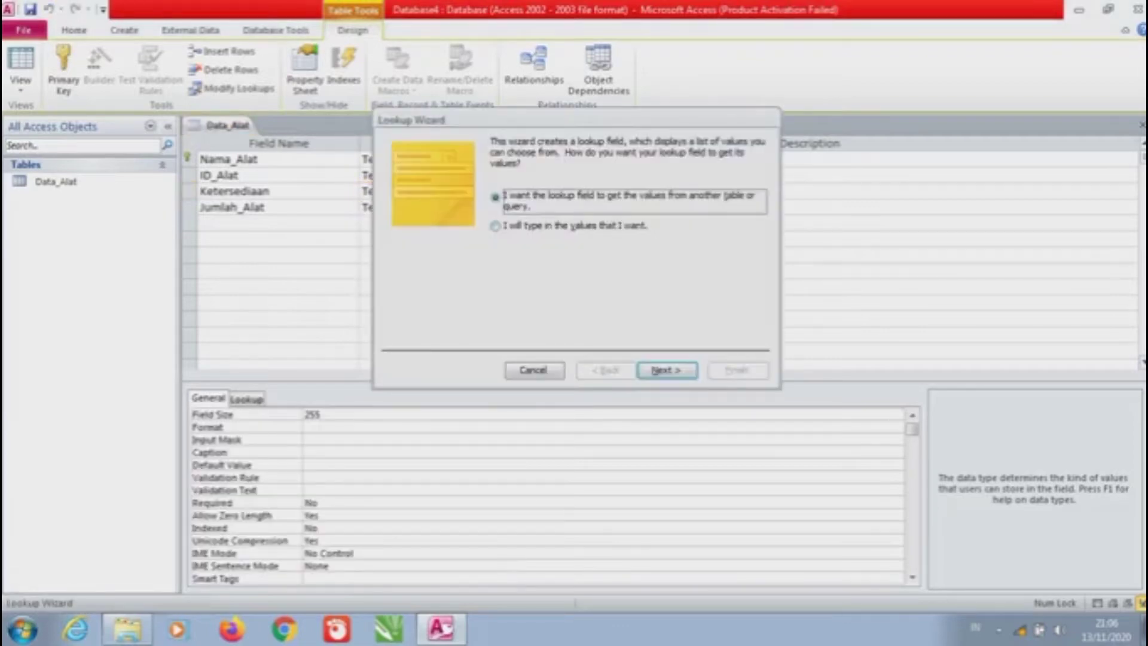
Enter the lookup values TERSEDIA and TIDAK TERSEDIA and finish with label Ketersediaan
key("Down")
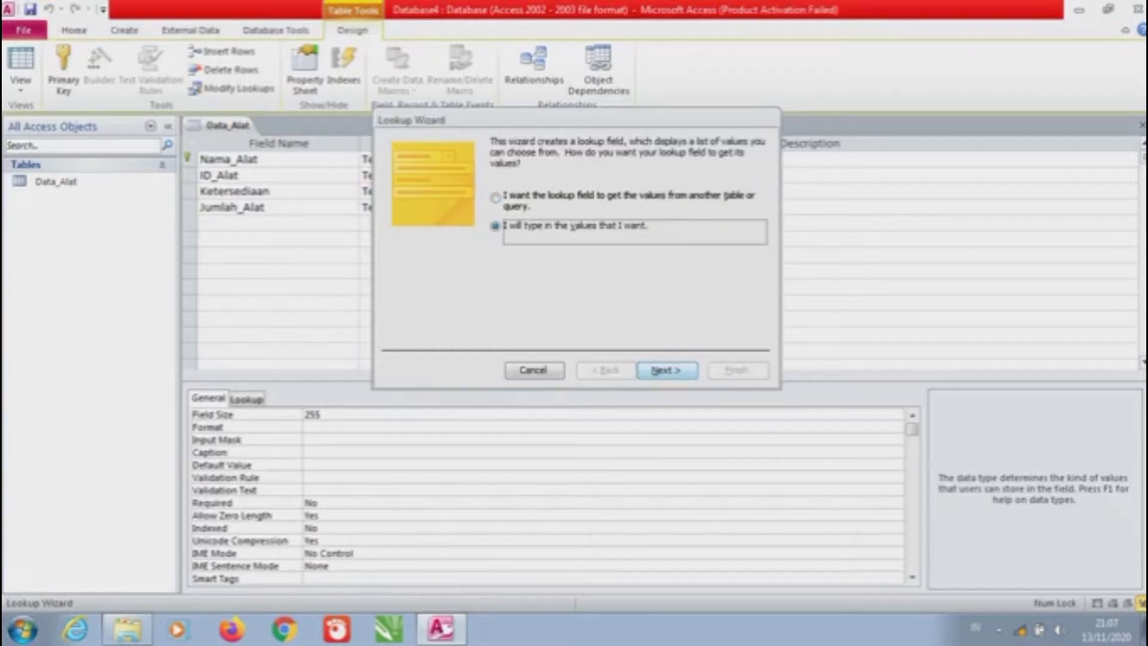
key("Return")
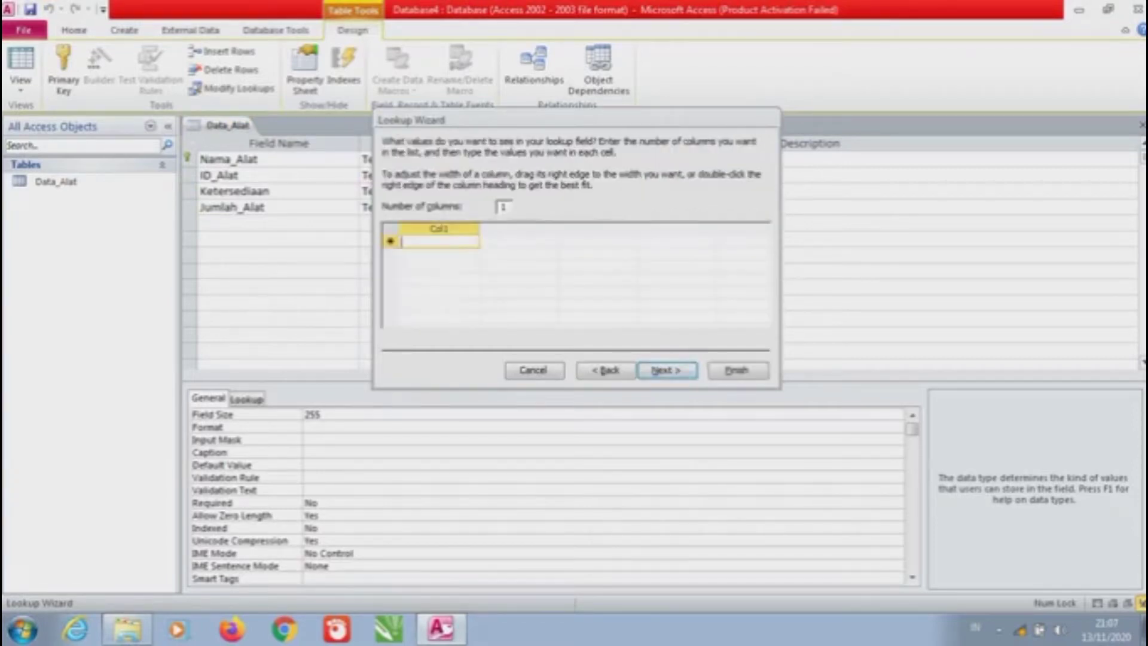
key("Caps_Lock")
type("TE")
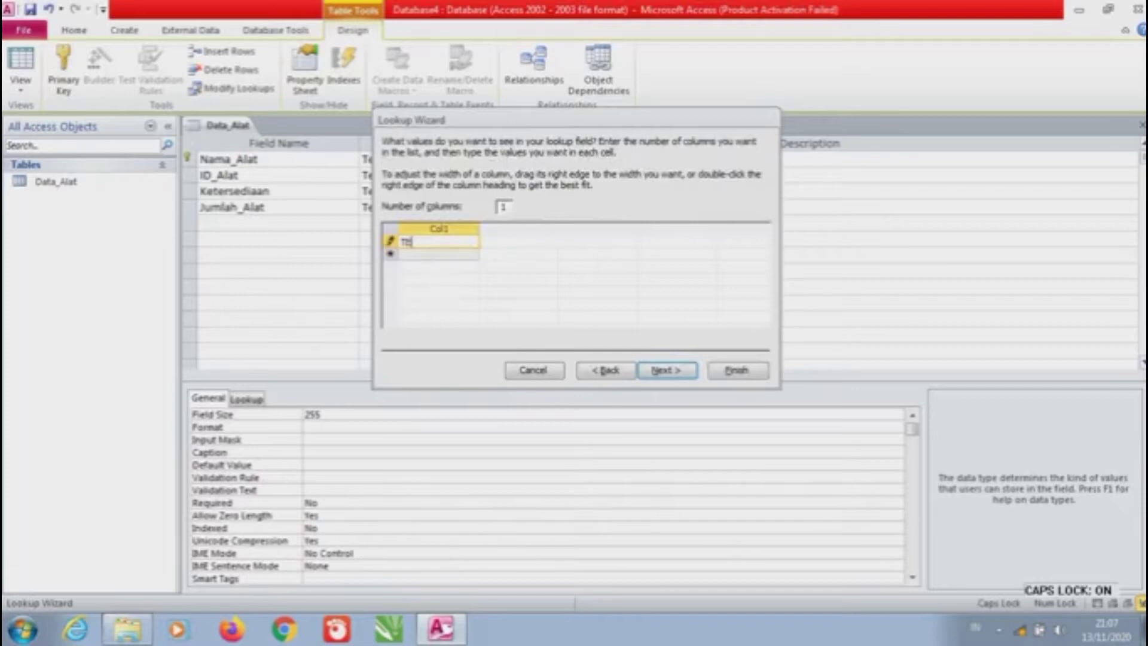
type("RSEDIA")
key("Return")
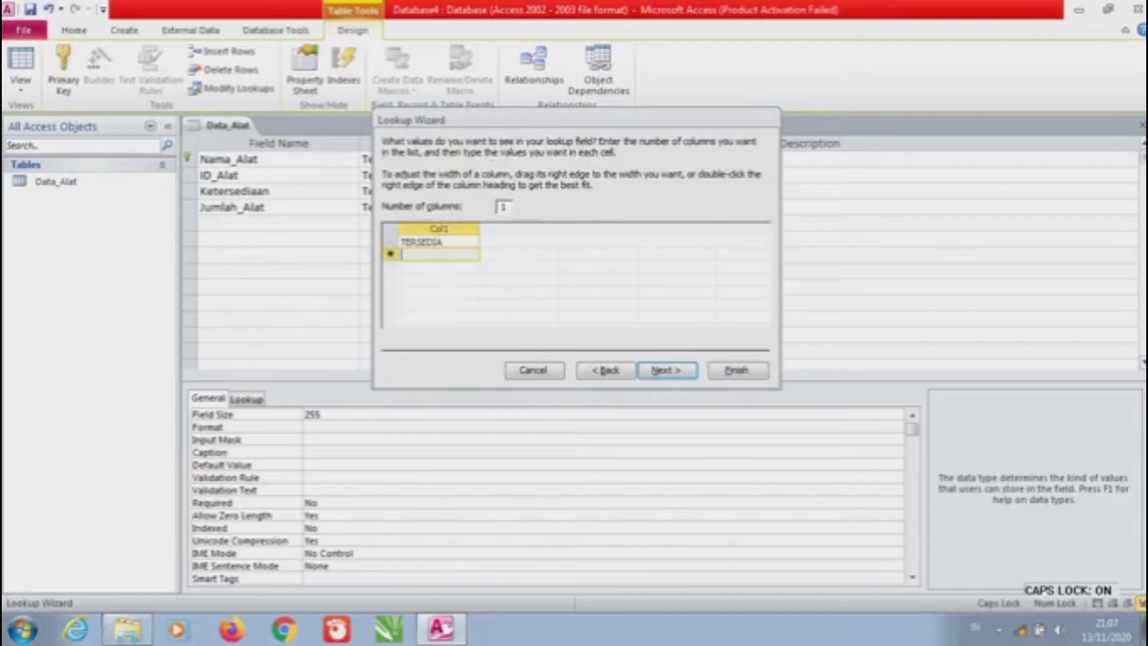
type("TIDAK T")
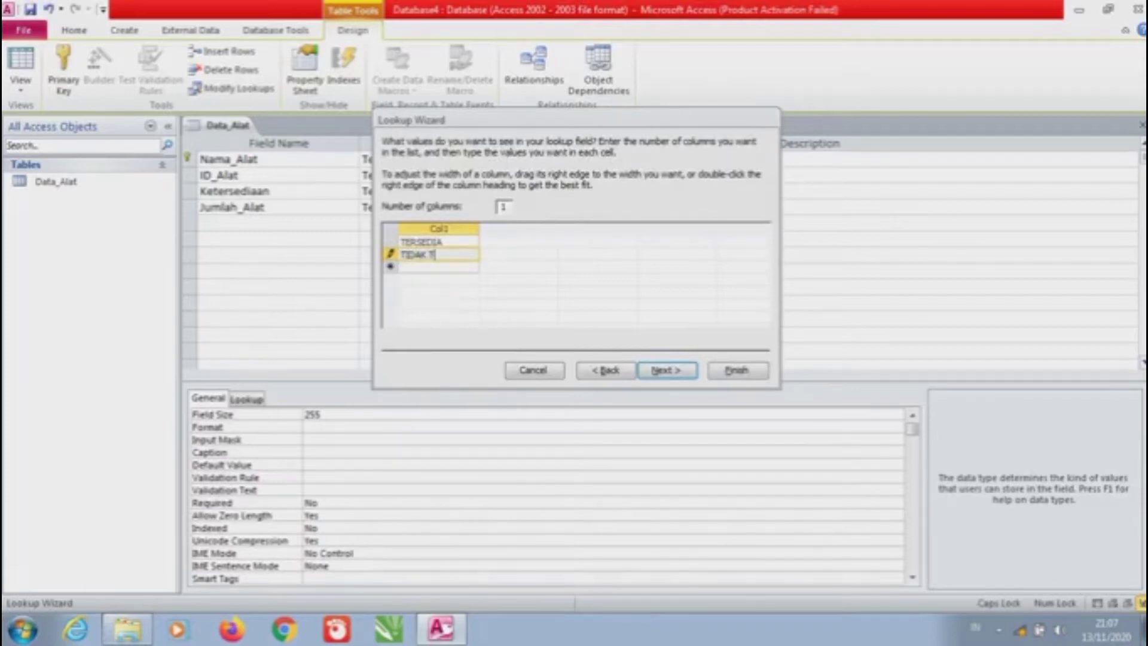
type("ERSEDIA")
left_click(443, 241)
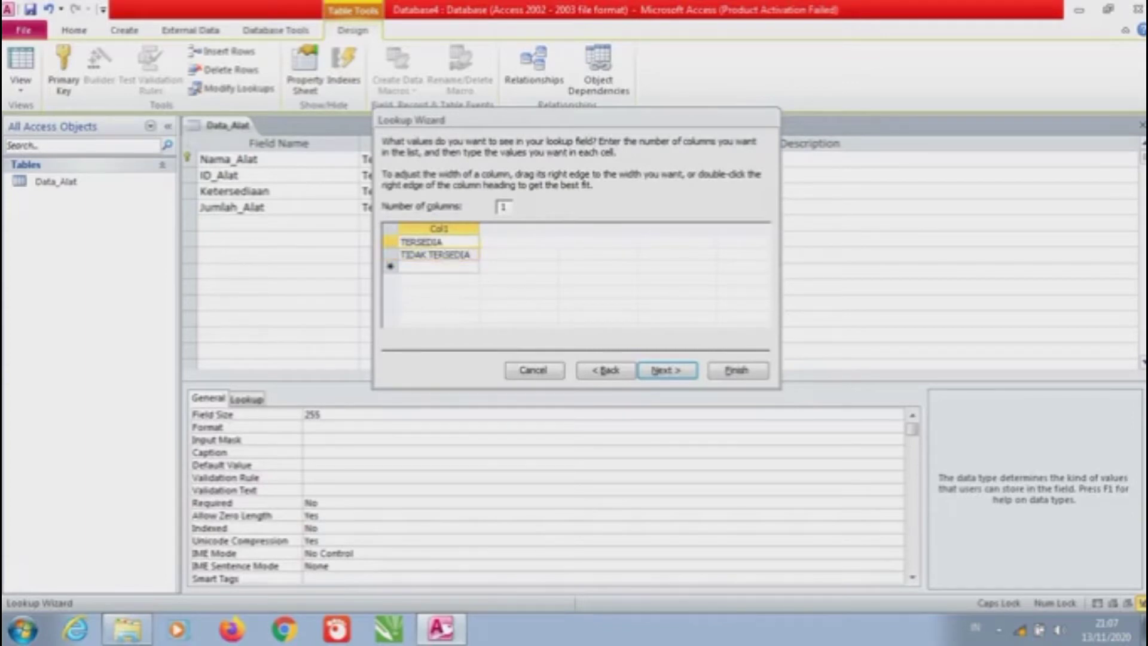
left_click(470, 254)
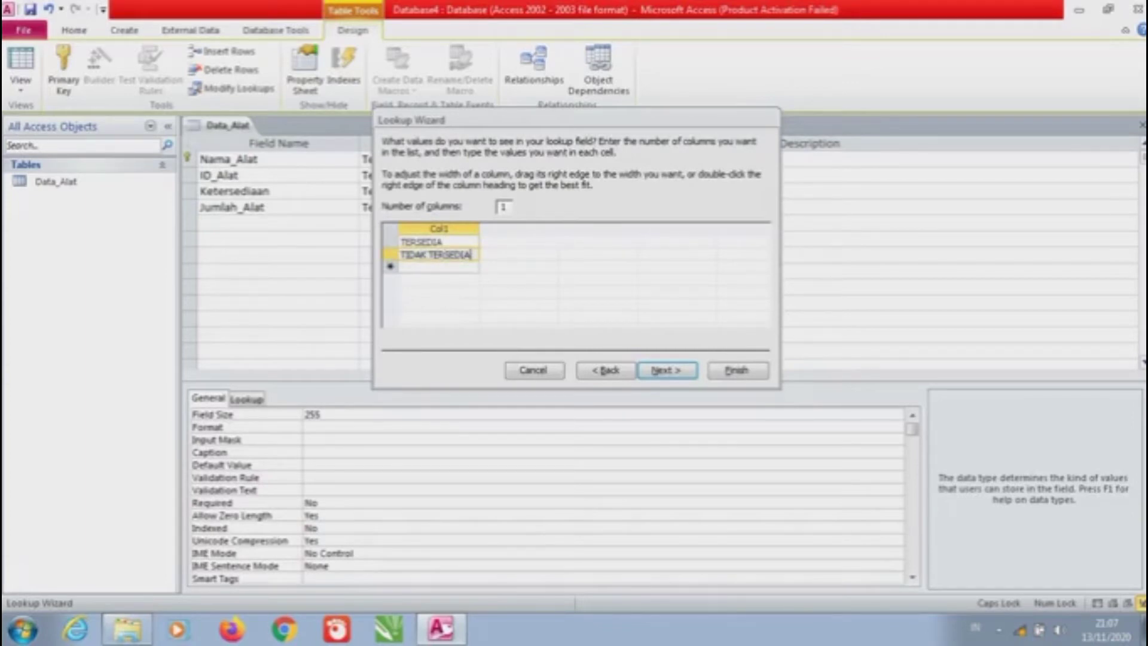
key("alt+n")
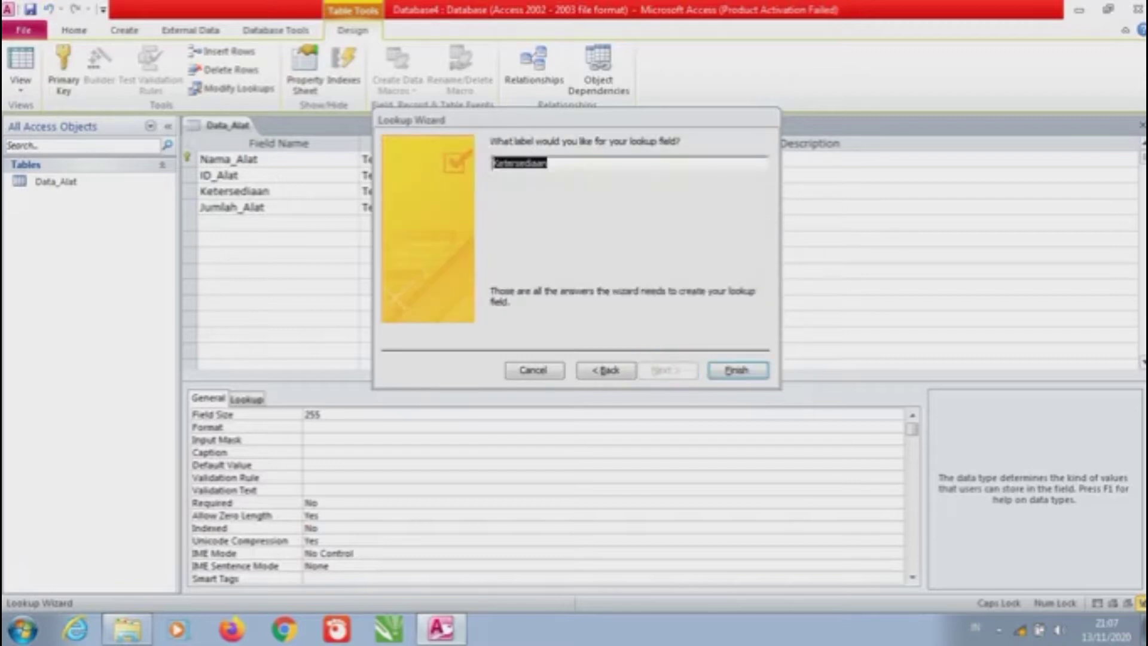
key("alt+f")
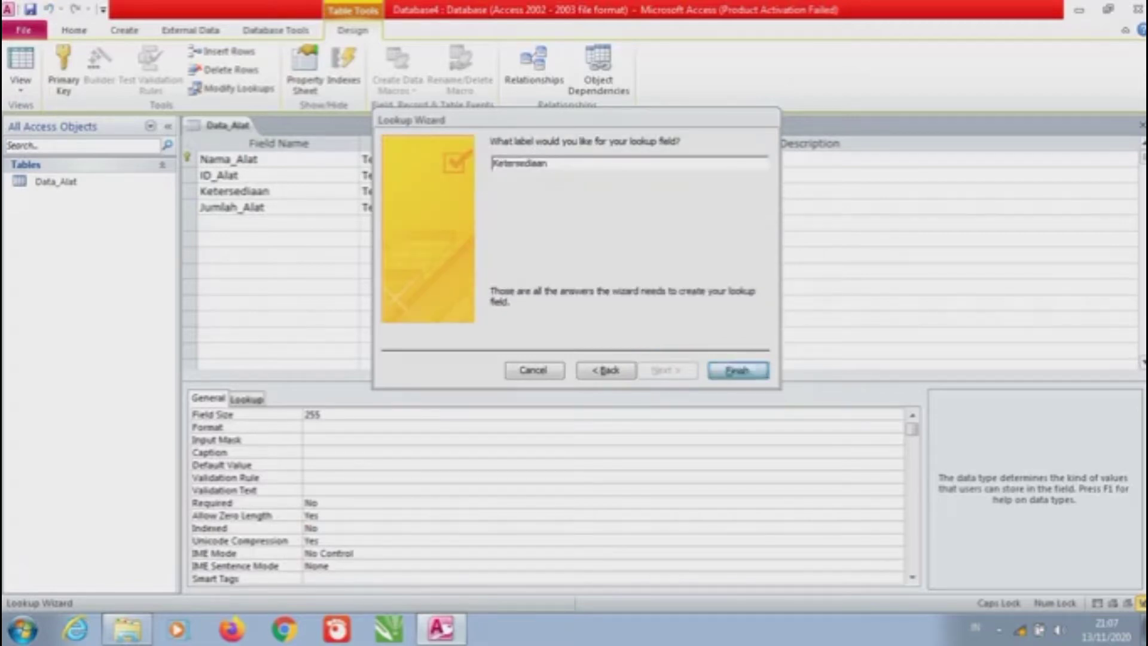
Keep Jumlah_Alat's data type as Text
left_click(385, 207)
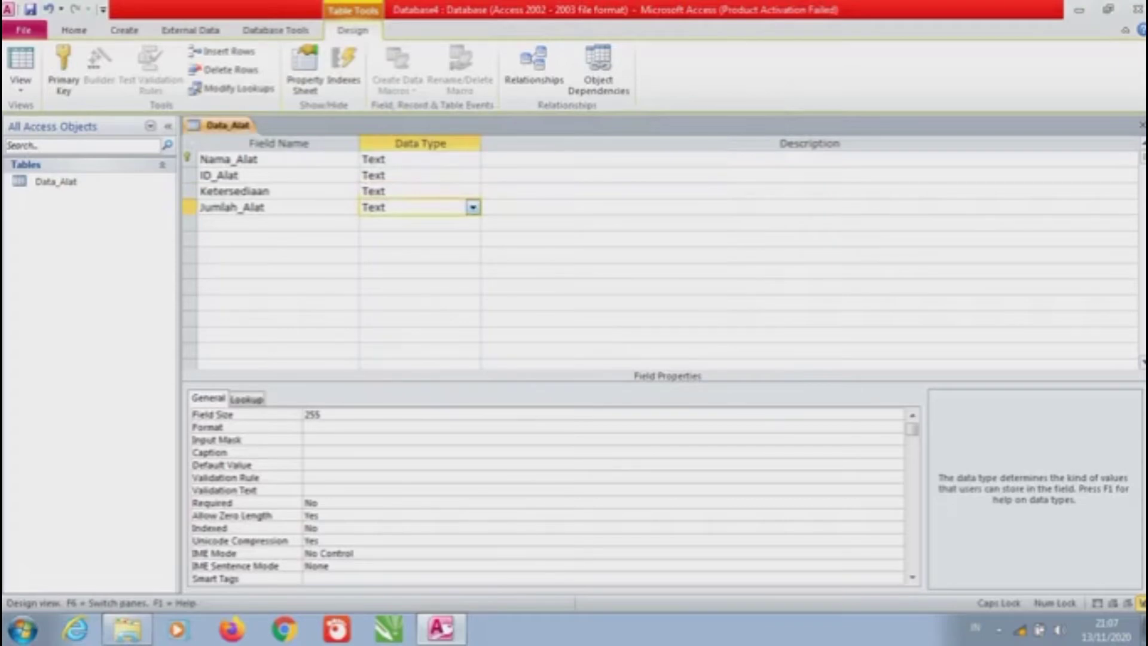
key("alt+Down")
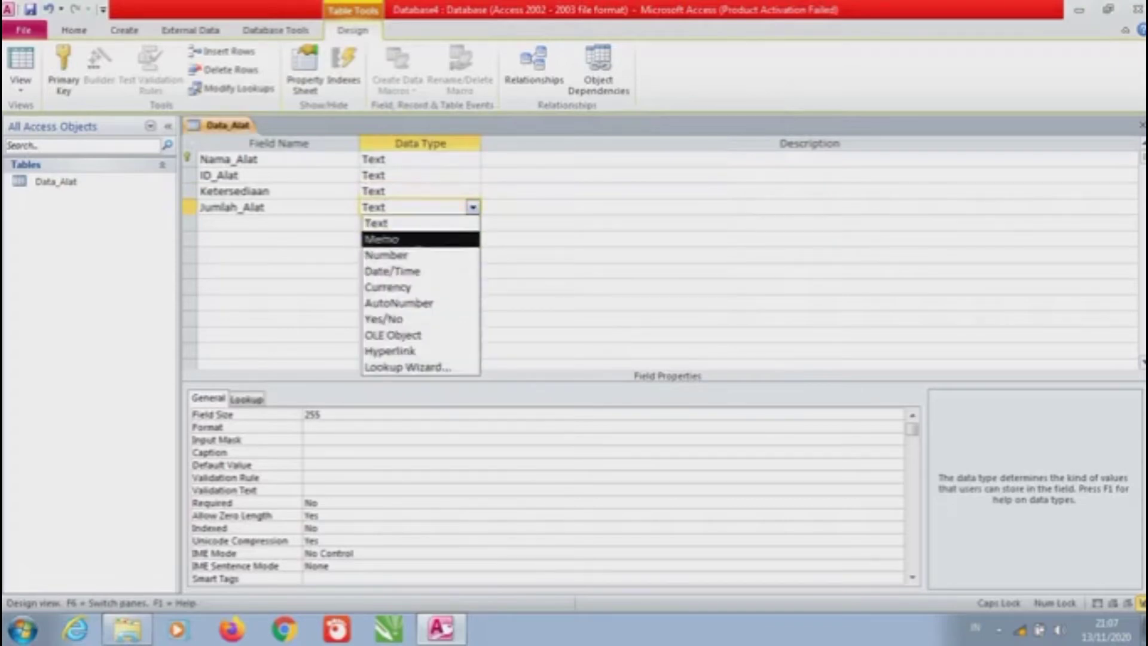
key("Up")
key("Return")
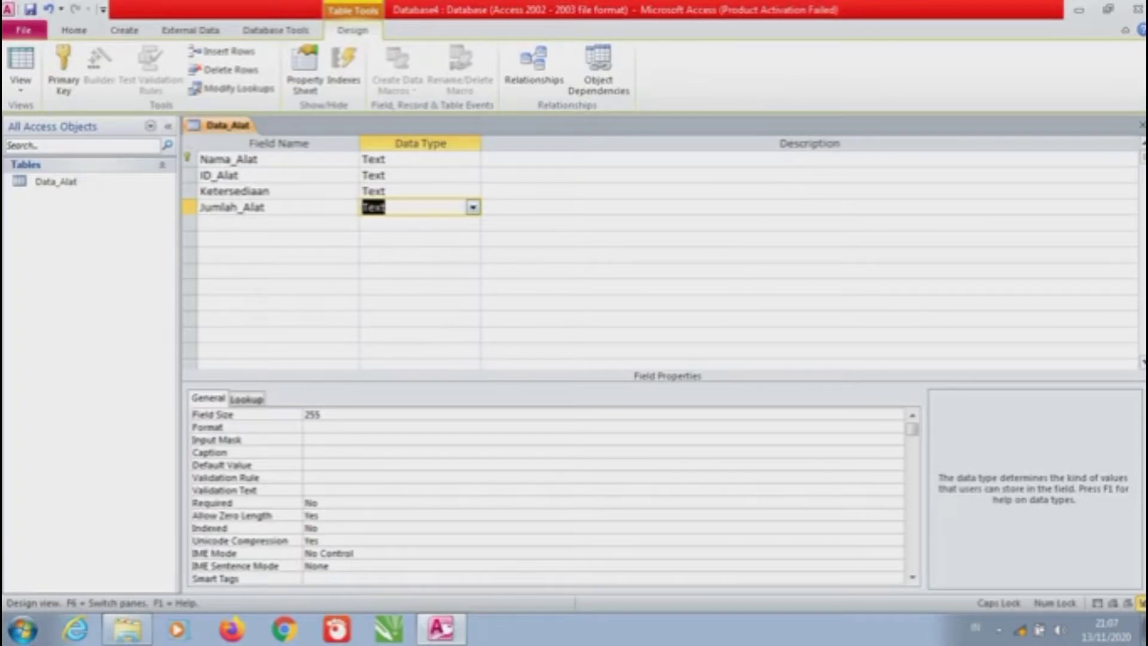
Switch Data_Alat to Datasheet View, saving the table first
left_click(20, 84)
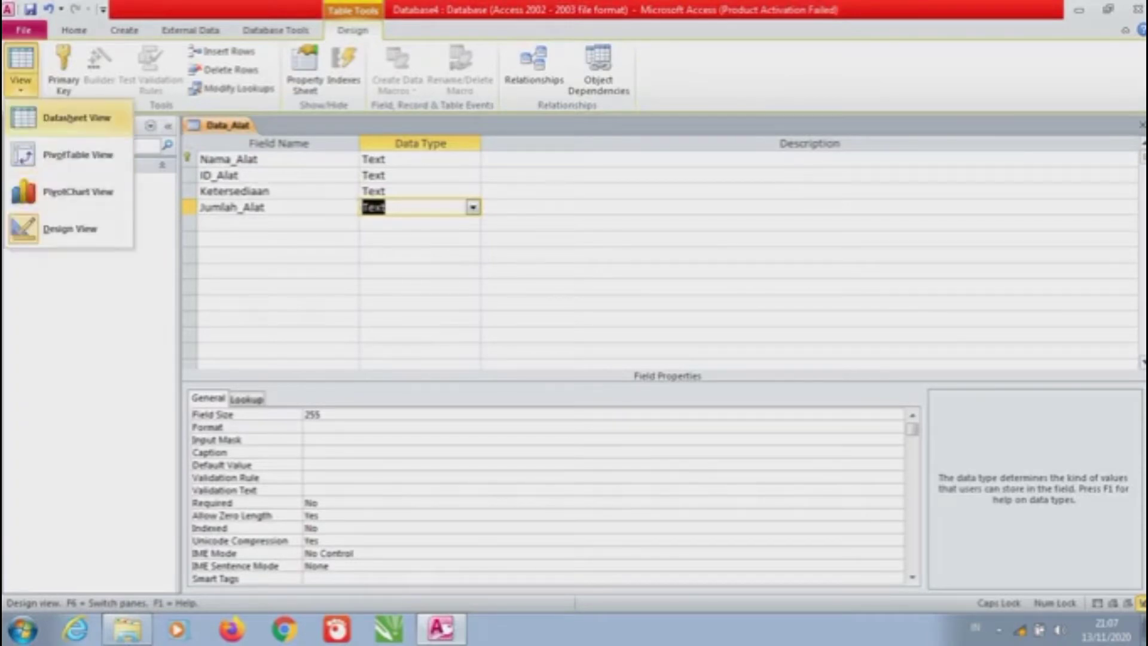
left_click(75, 118)
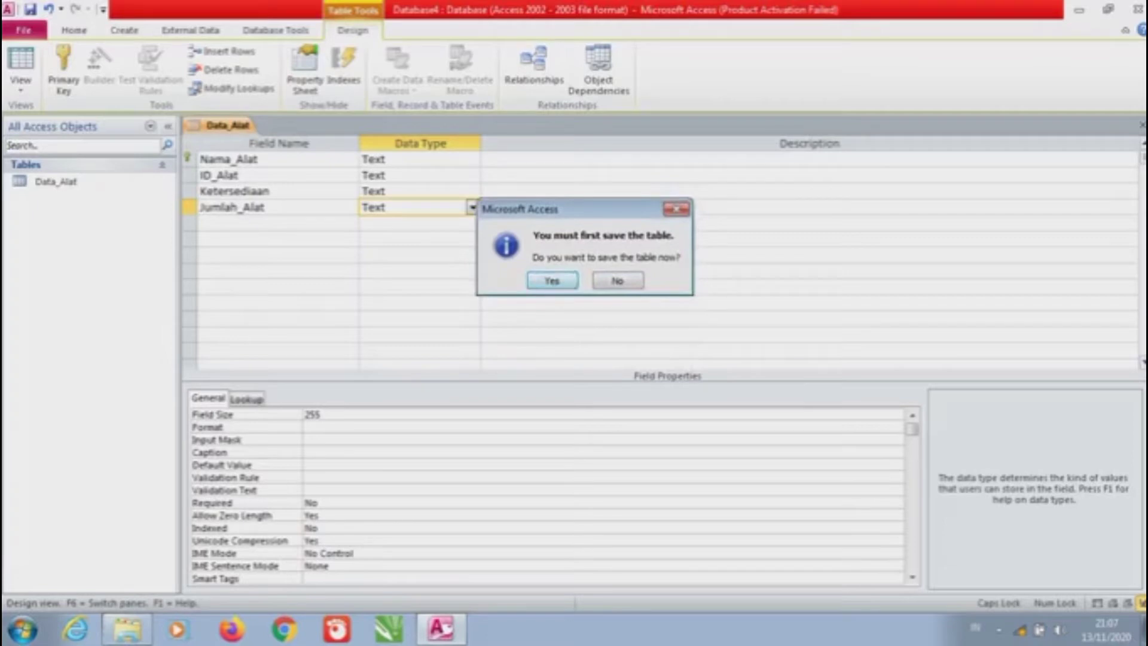
left_click(552, 280)
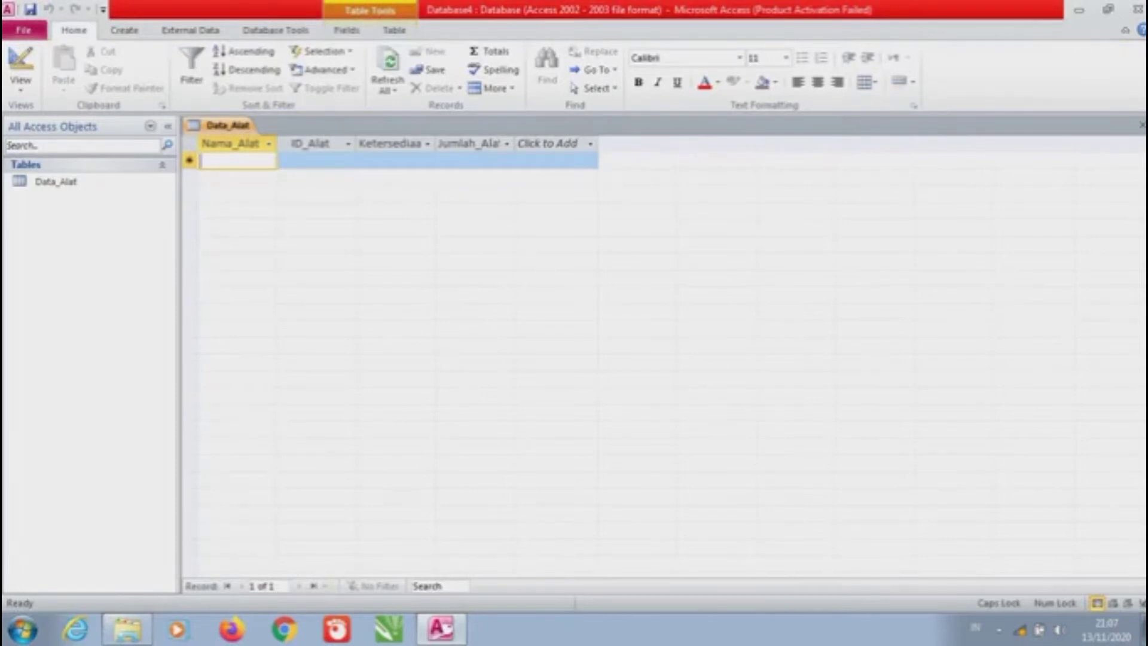
Step through the new record's four cells, then drag the Nama_Alat column border wider
left_click(318, 161)
left_click(389, 160)
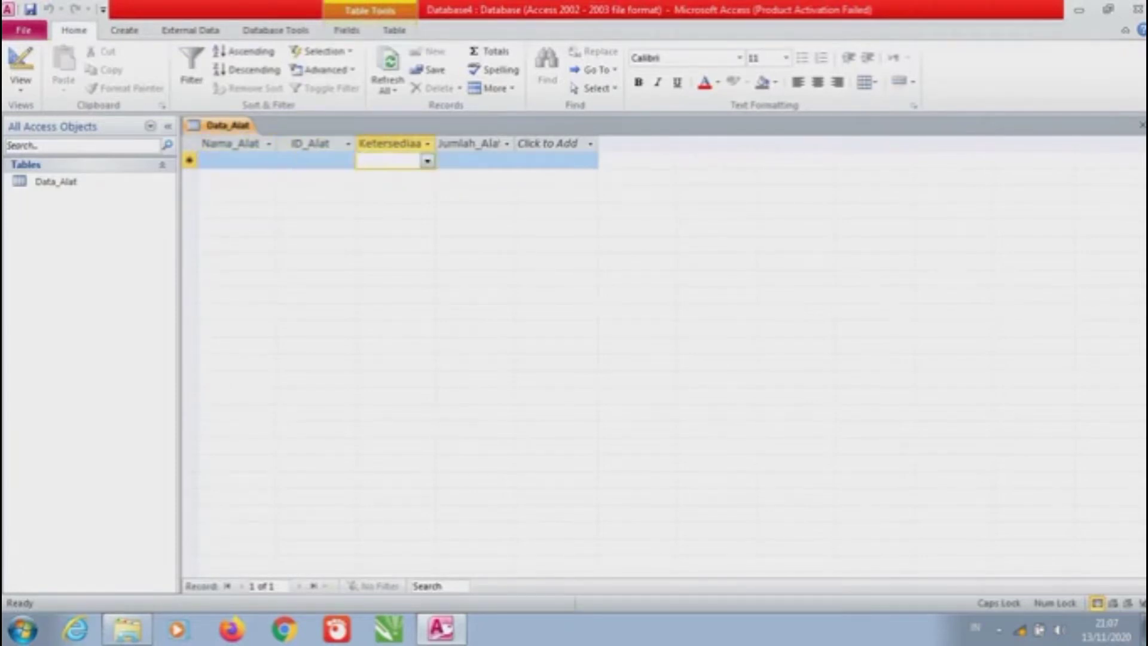
left_click(475, 161)
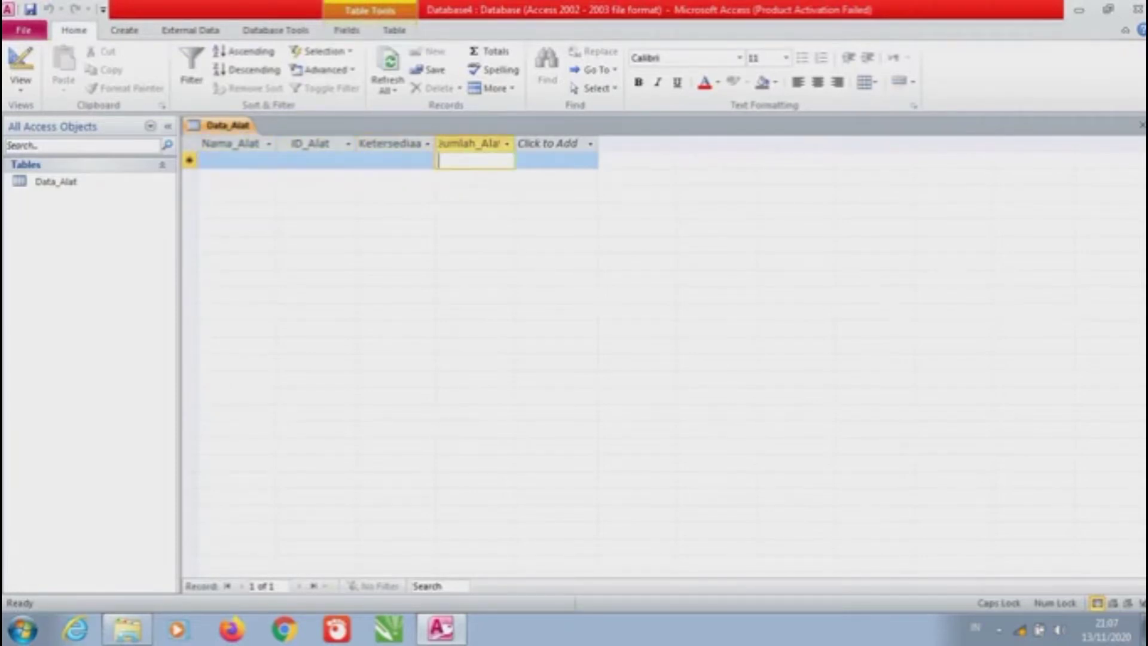
left_click(236, 160)
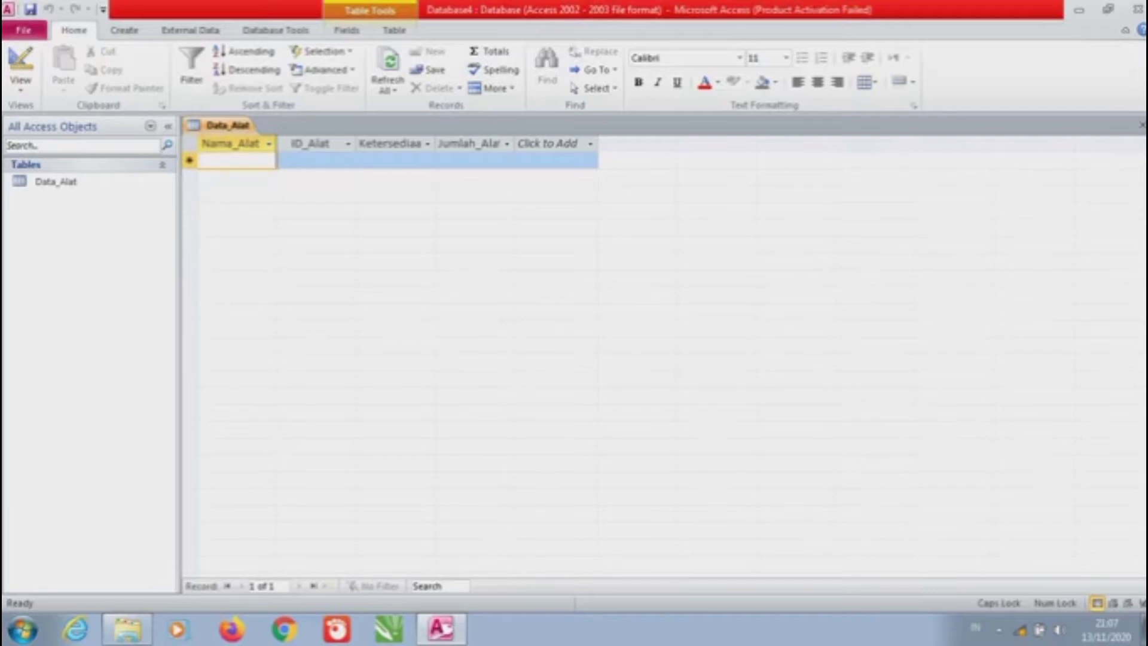
left_click_drag(277, 143, 315, 144)
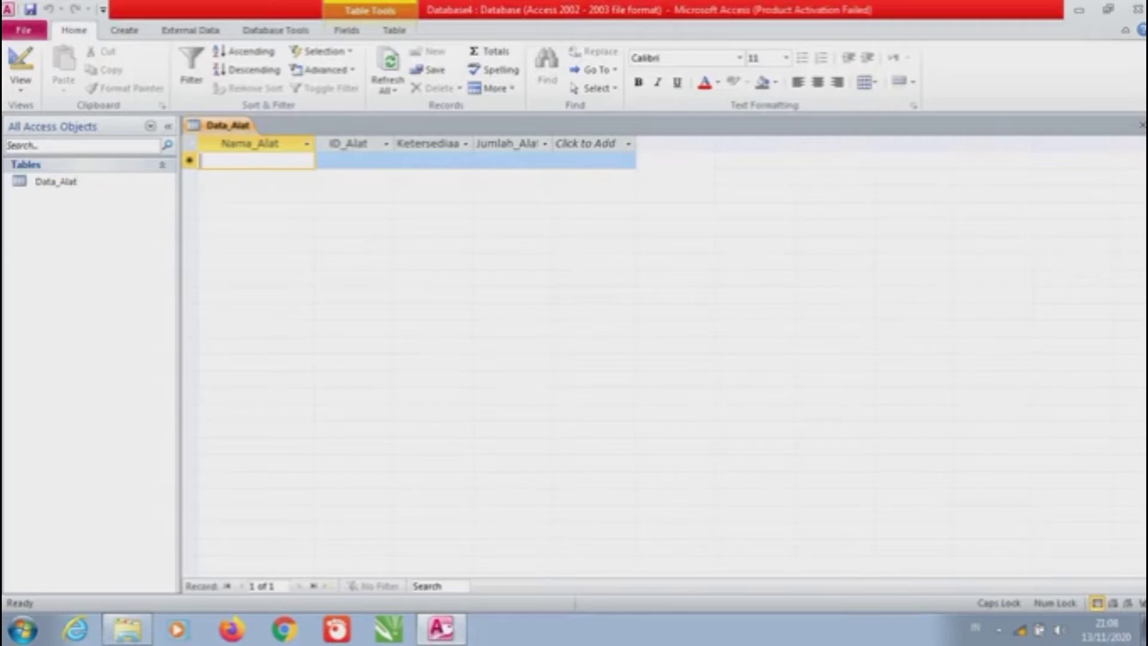
Enter Thermometer, Refraktometer, Light Meter and Anemometer as the first Nama_Alat names
type("T")
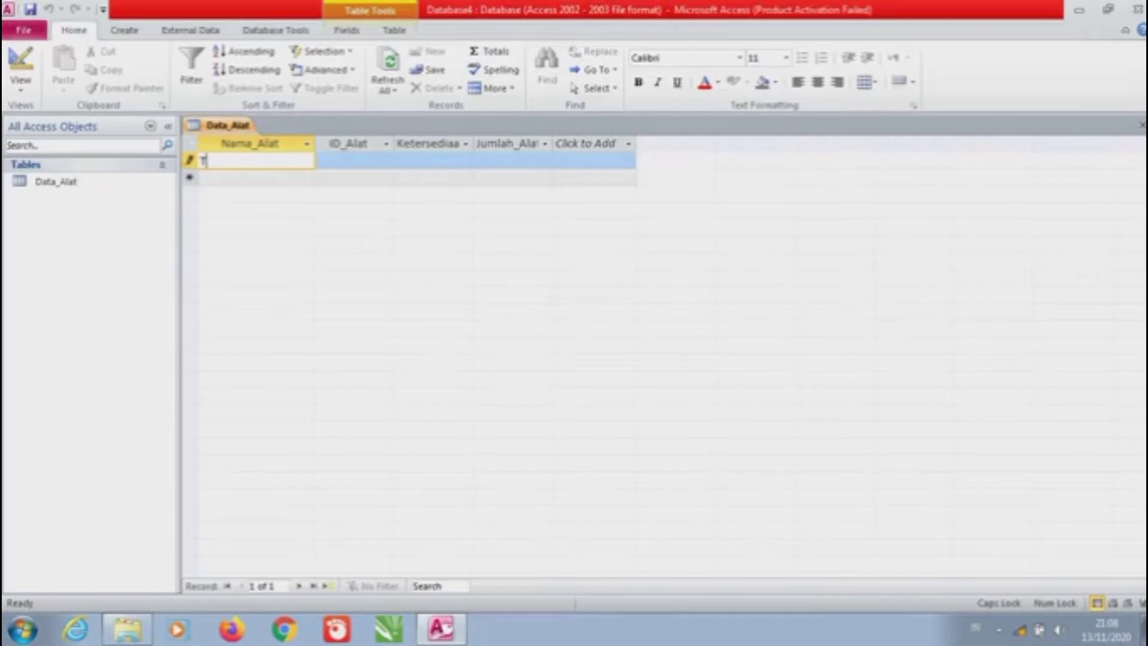
type("hermometer")
key("Down")
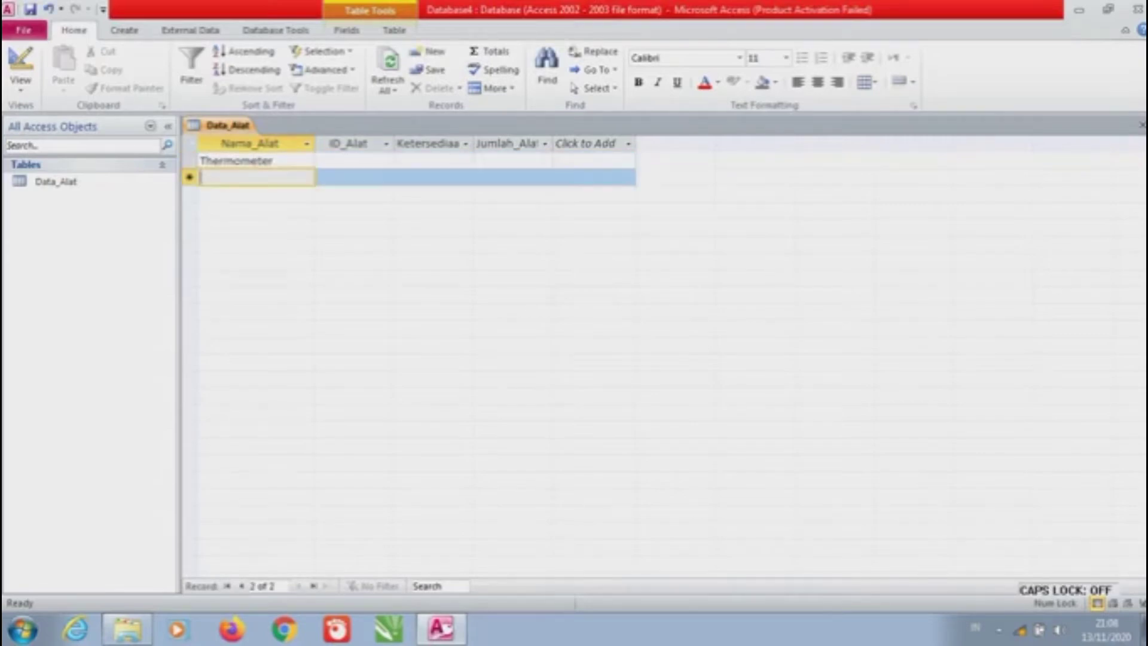
key("Caps_Lock")
type("R")
key("Caps_Lock")
type("efraktometer")
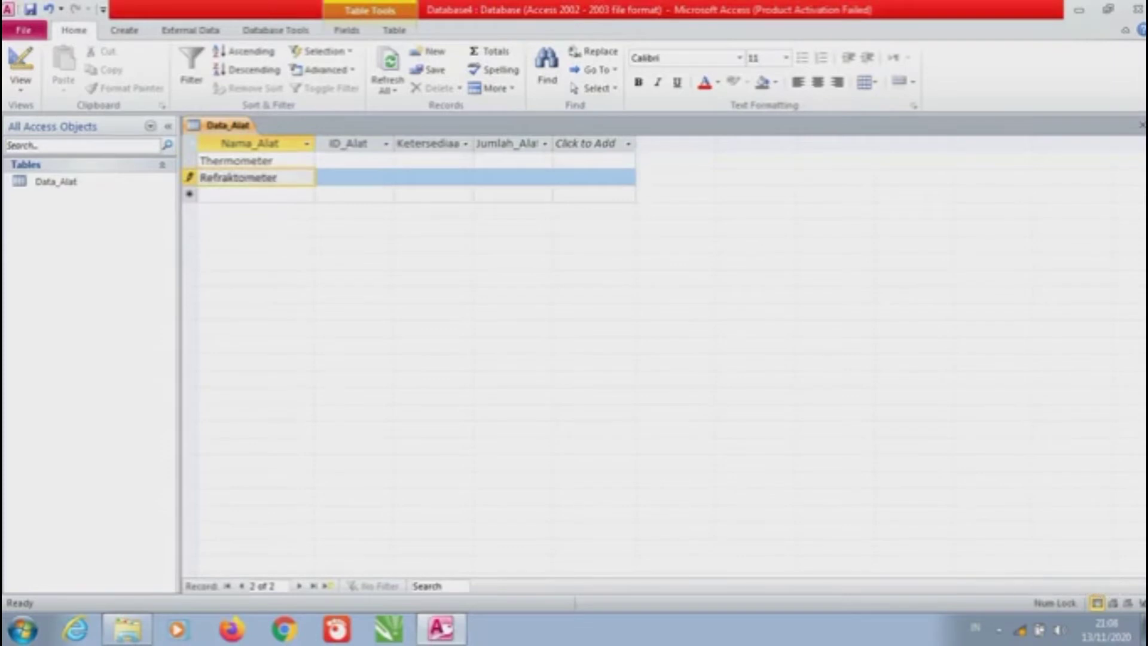
key("Down")
type("Light Meter")
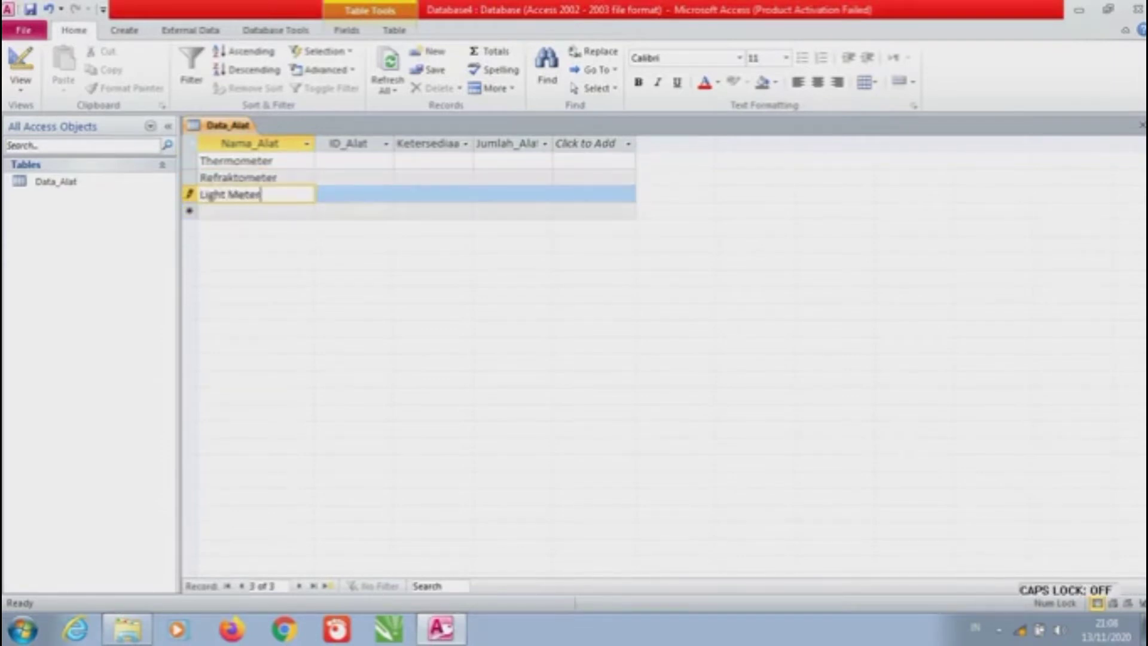
key("Down")
key("Caps_Lock")
type("A")
key("Caps_Lock")
type("nemometer")
Add pH meter and Ohm meter, recapitalise them as pH Meter and Ohm Meter, then add Baro meter
key("Down")
type("pH meter")
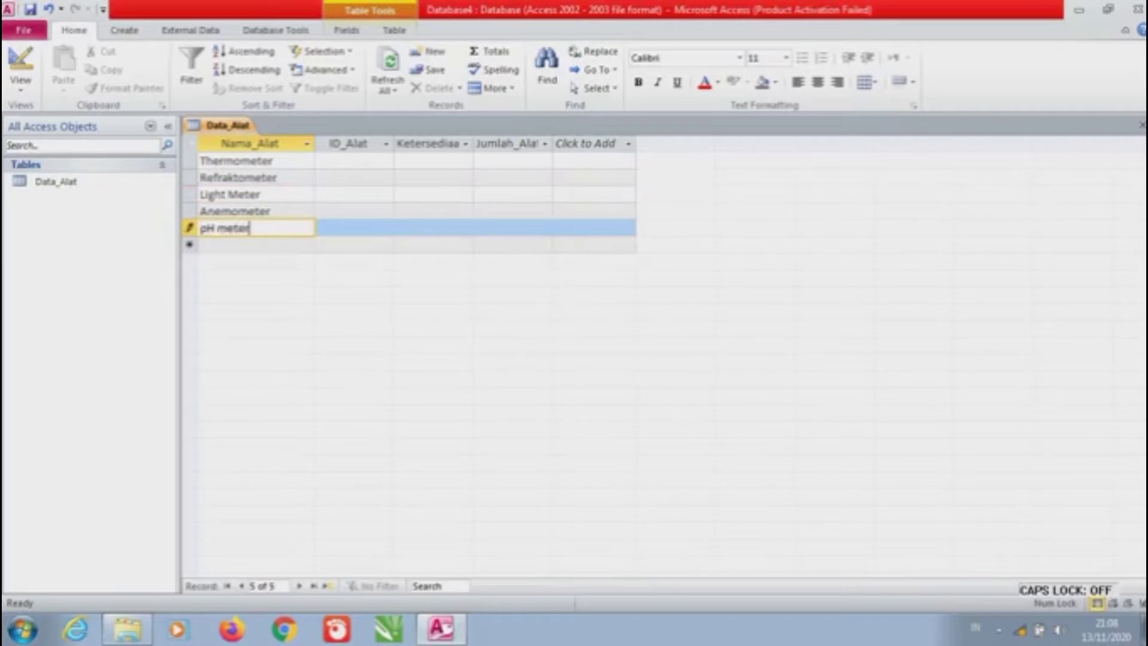
key("Down")
type("Ohm meter")
key("Up")
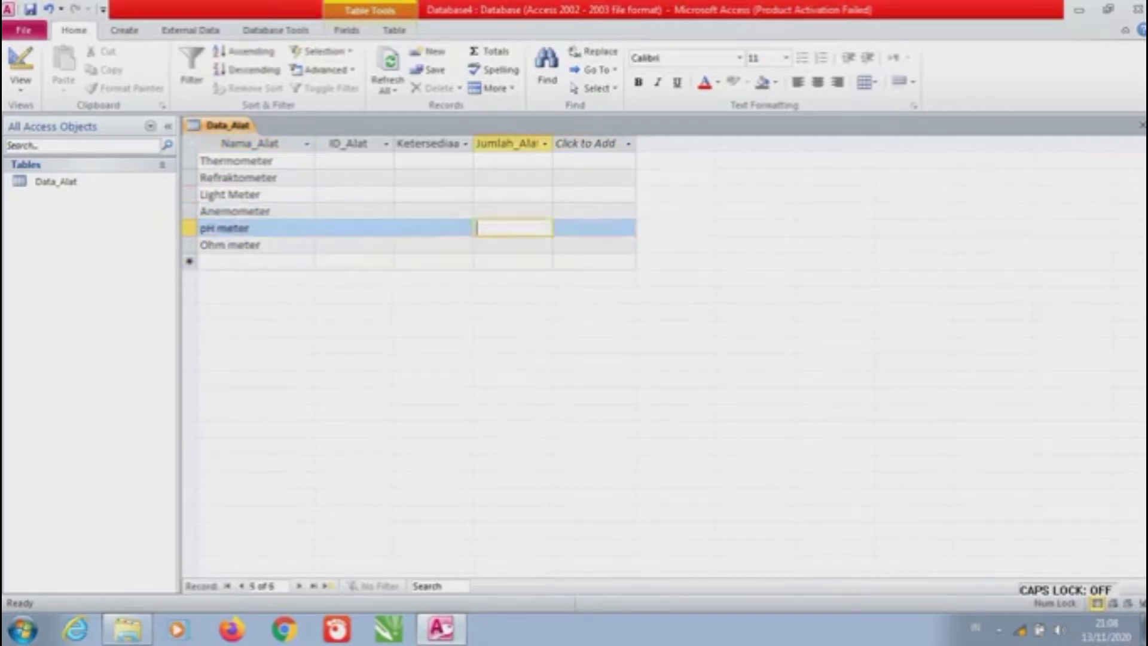
type("pH Meter")
key("Down")
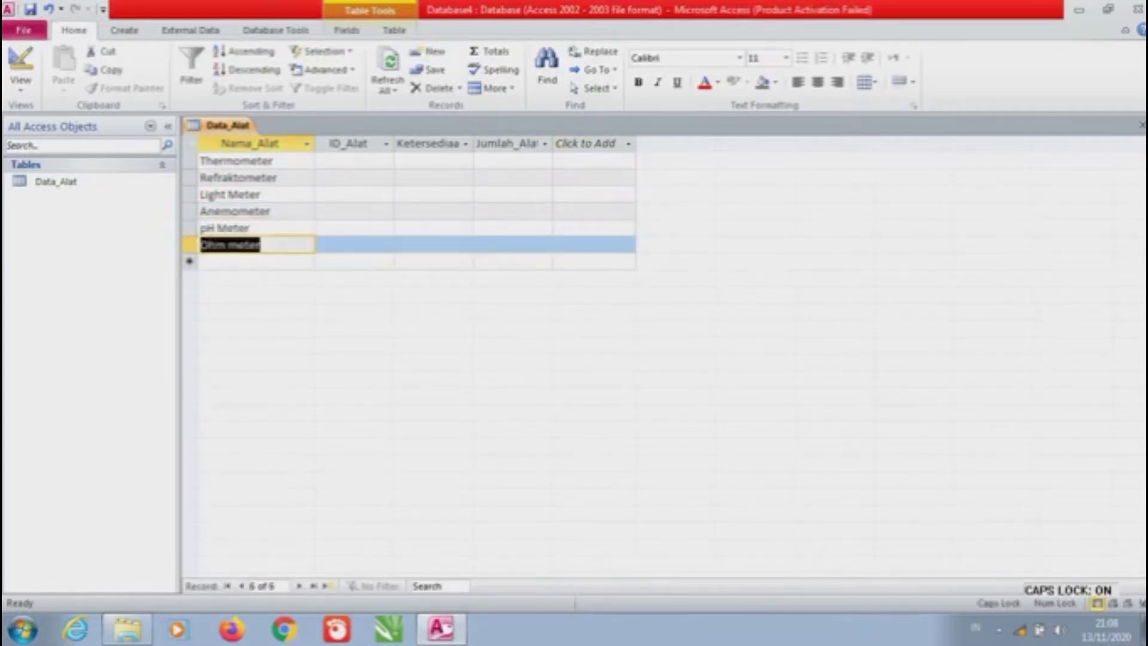
type("Ohm Meter")
key("Down")
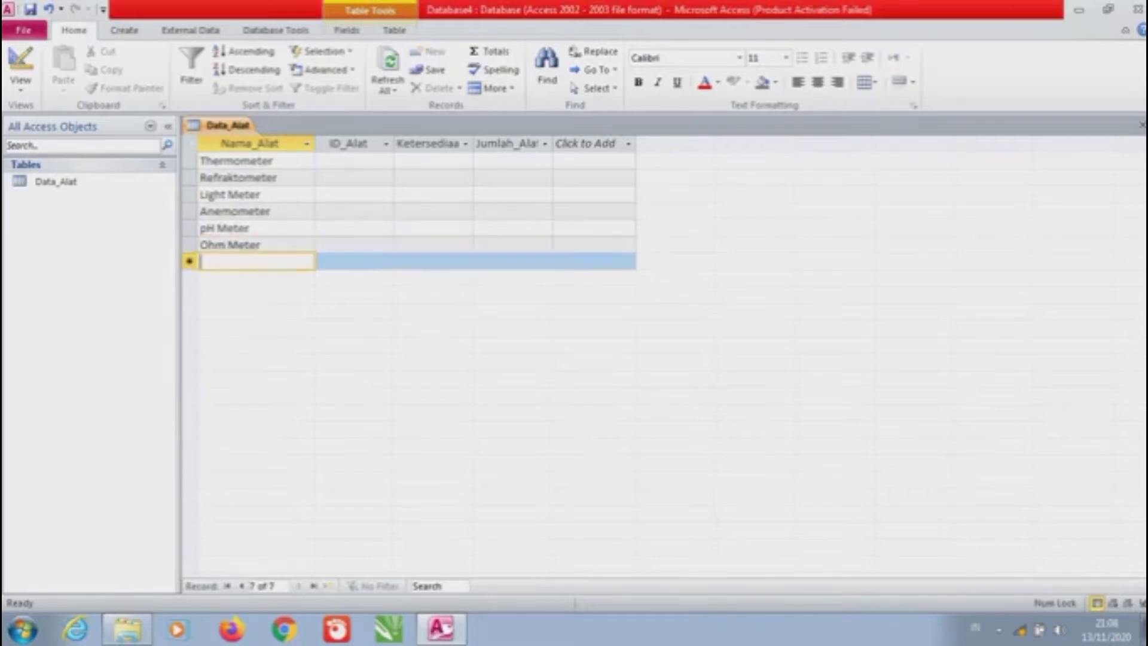
type("Baro meter")
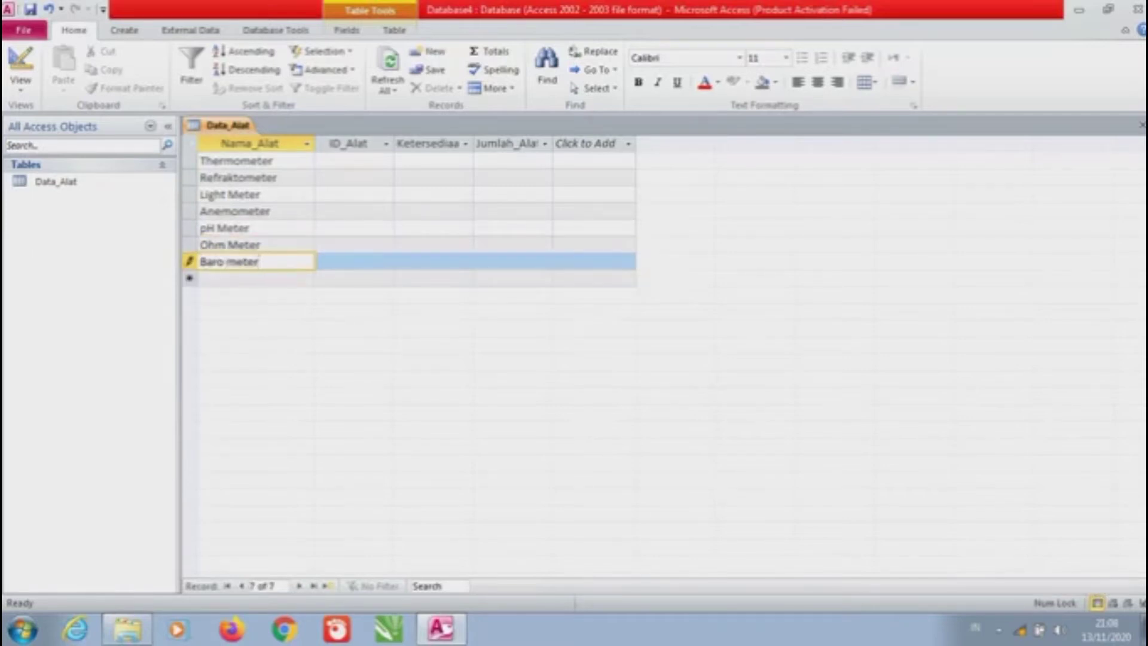
Respell Light meter, pH meter and Ohm meter with lowercase 'meter'
key("Up")
key("Up")
key("Up")
key("Up")
type("Light meter")
key("Down")
key("Down")
type("pH meter")
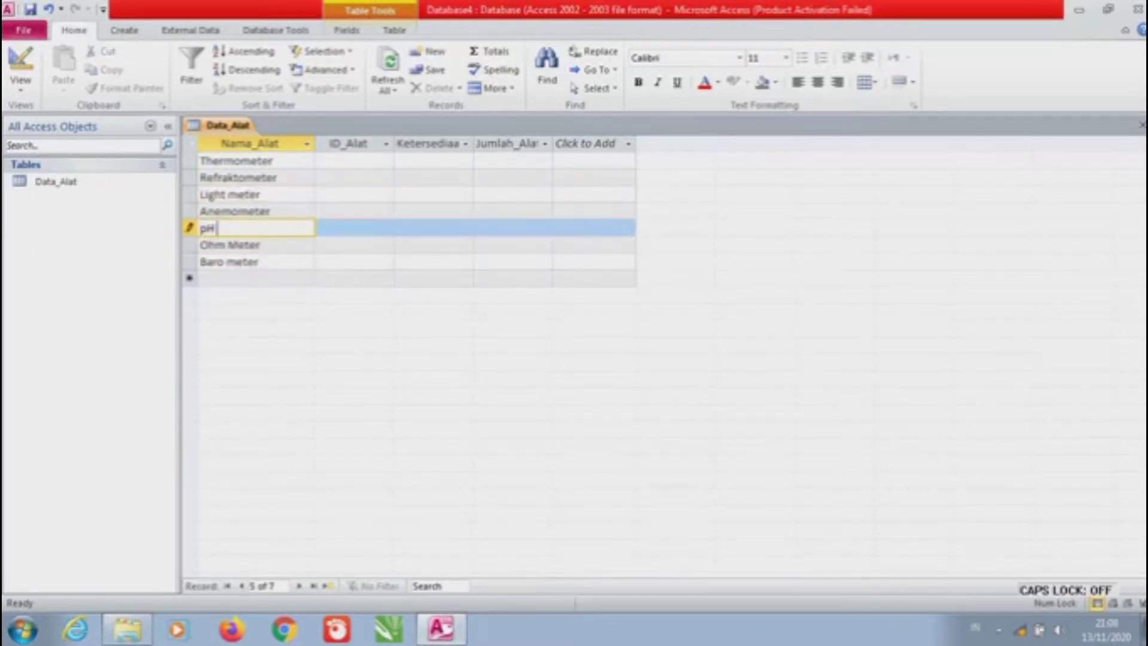
key("Down")
key("BackSpace")
key("Caps_Lock")
key("Caps_Lock")
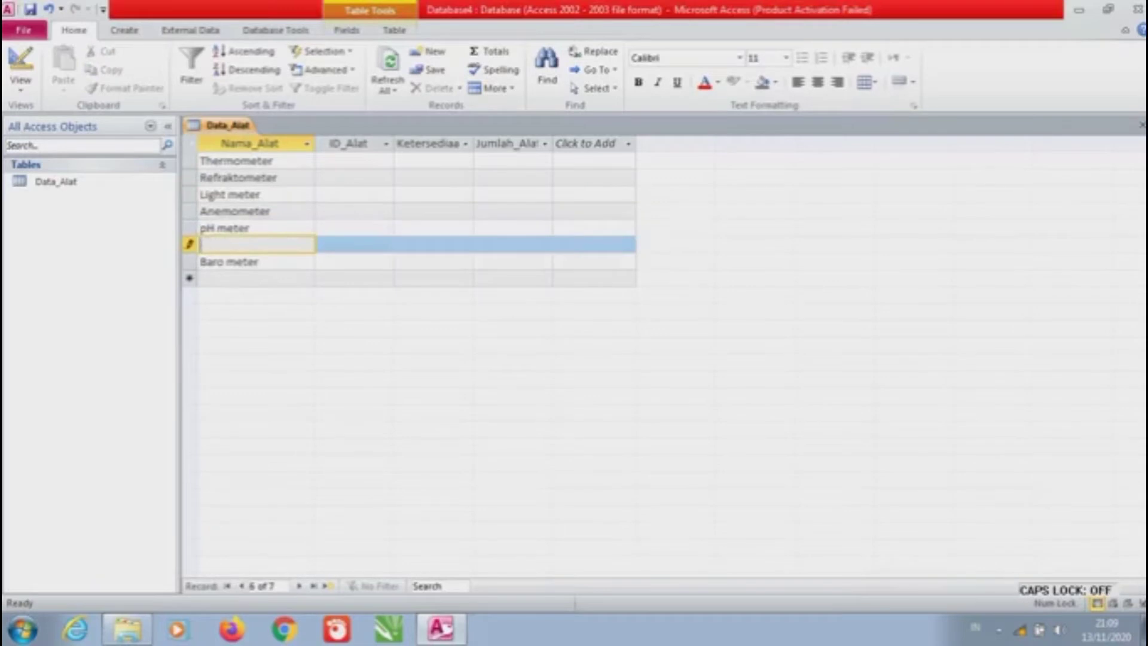
type("Ohm meter")
key("Down")
key("Down")
Add Densitometer, Hygrometer, Manometer and Sound level meter as new rows
type("Den")
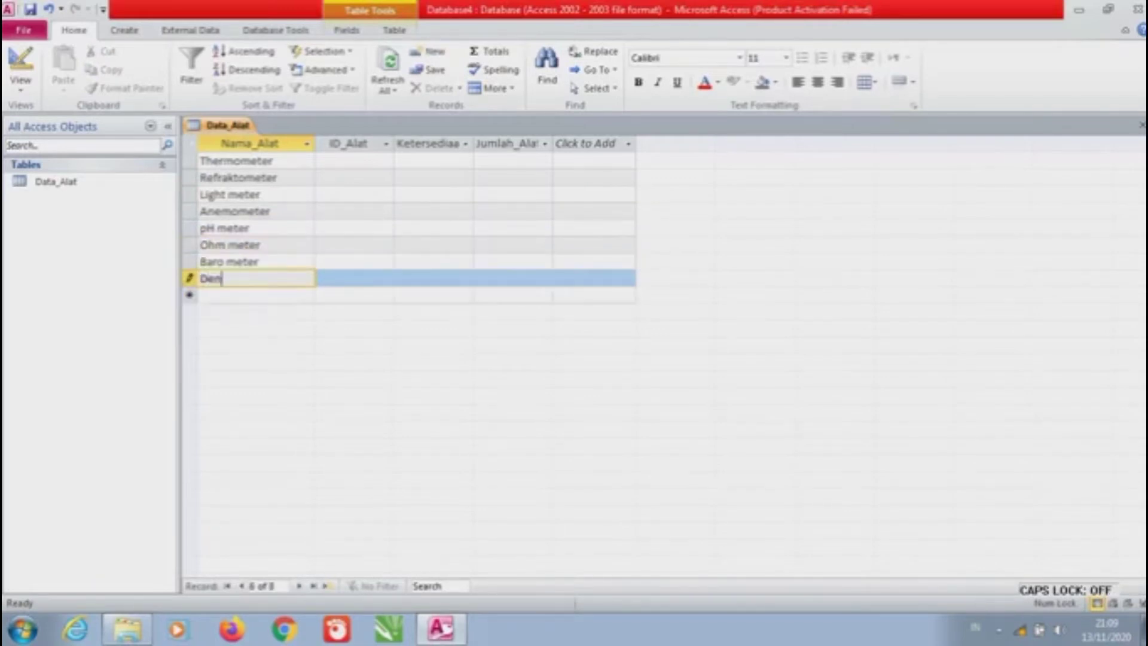
type("sitometer")
key("Down")
type("Hygrometer")
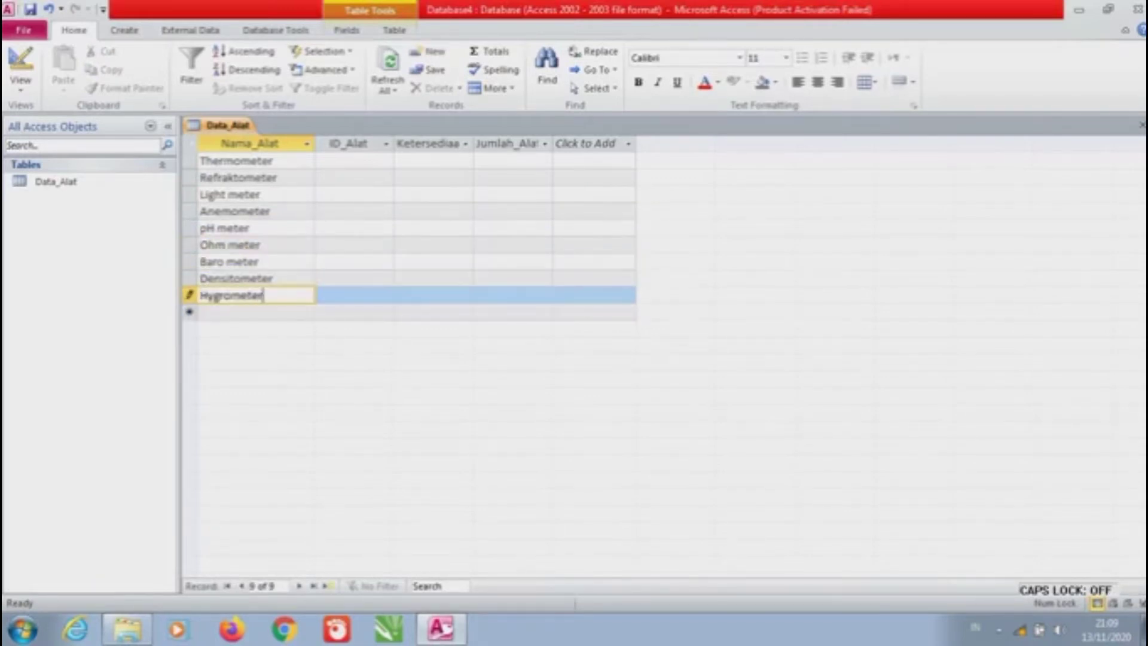
key("Down")
key("Caps_Lock")
type("M")
key("Caps_Lock")
type("anometer")
key("Down")
type("Sou")
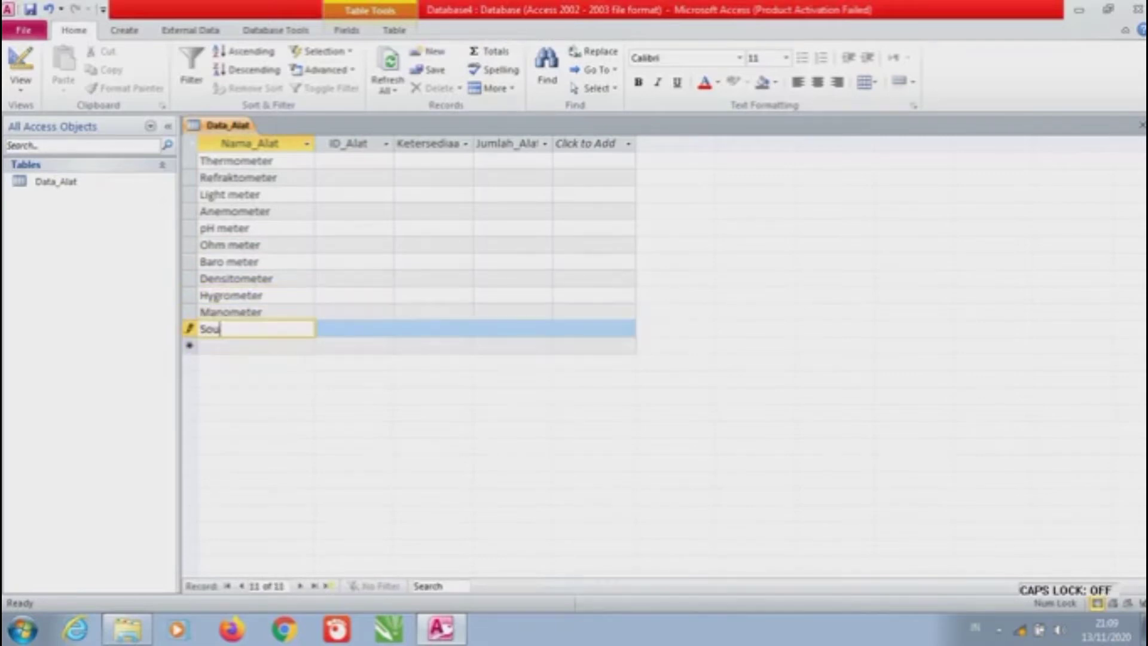
type("nd level meter")
key("Down")
Add Lux meter, Speedometer, Ombrometer and Theodolite to finish the list
type("lux me")
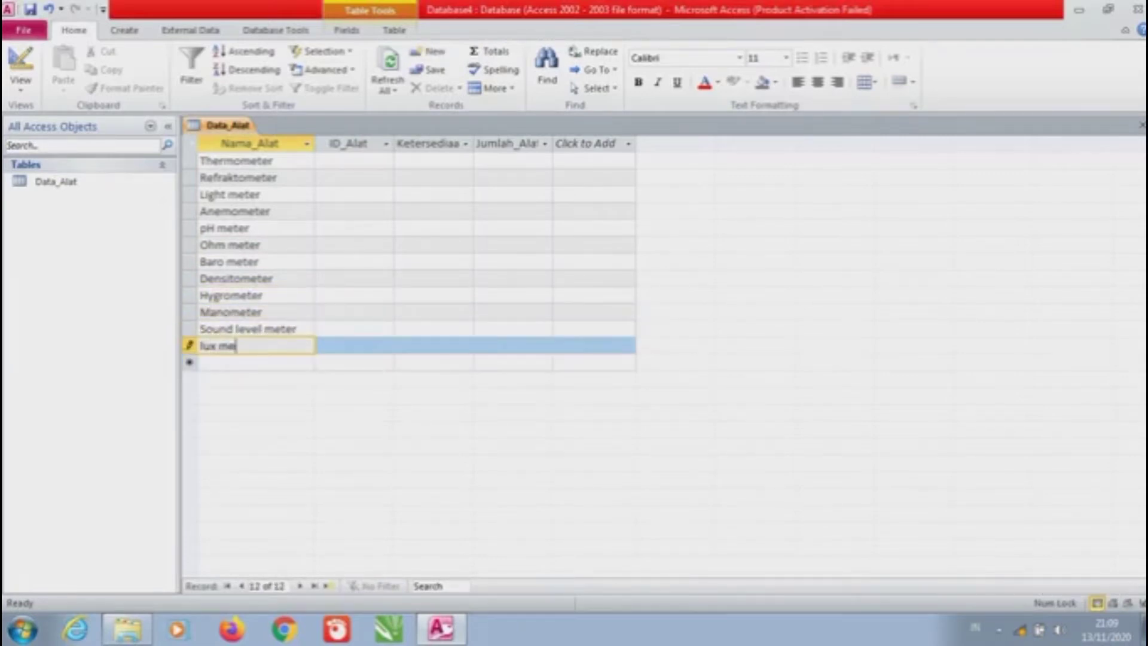
type("ter")
key("BackSpace")
key("BackSpace")
key("BackSpace")
key("BackSpace")
key("BackSpace")
key("BackSpace")
key("BackSpace")
key("BackSpace")
key("BackSpace")
key("Caps_Lock")
type("L")
key("Caps_Lock")
type("ux meter")
key("Down")
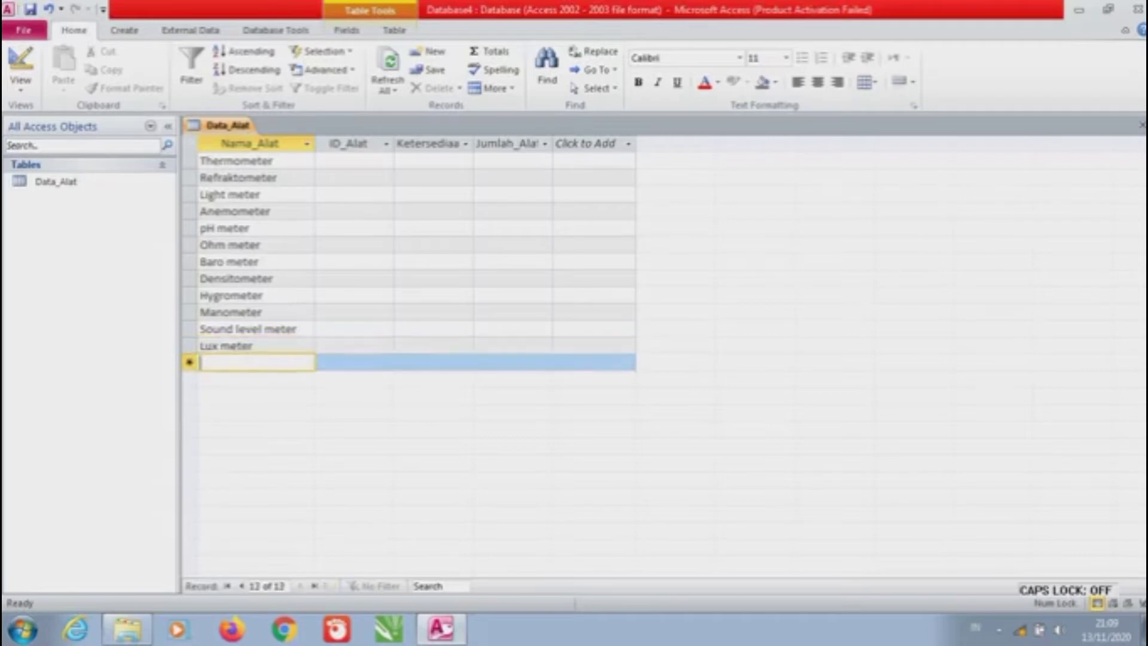
type("Speedometer")
key("Down")
type("Omb")
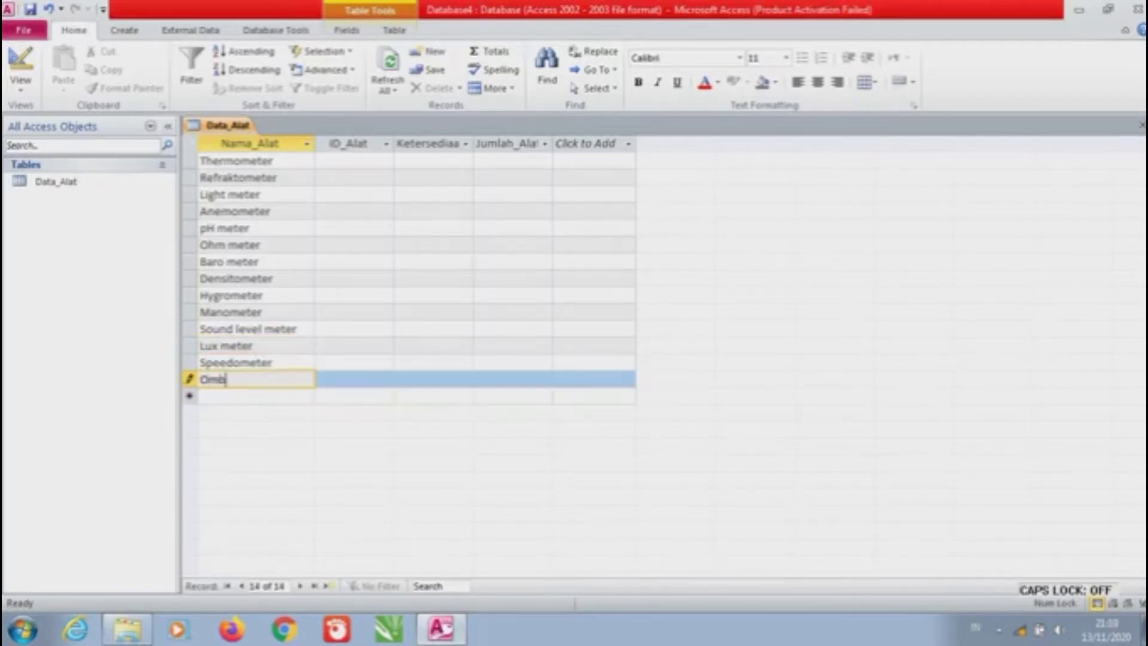
type("rometer")
key("Down")
type("Theodoli")
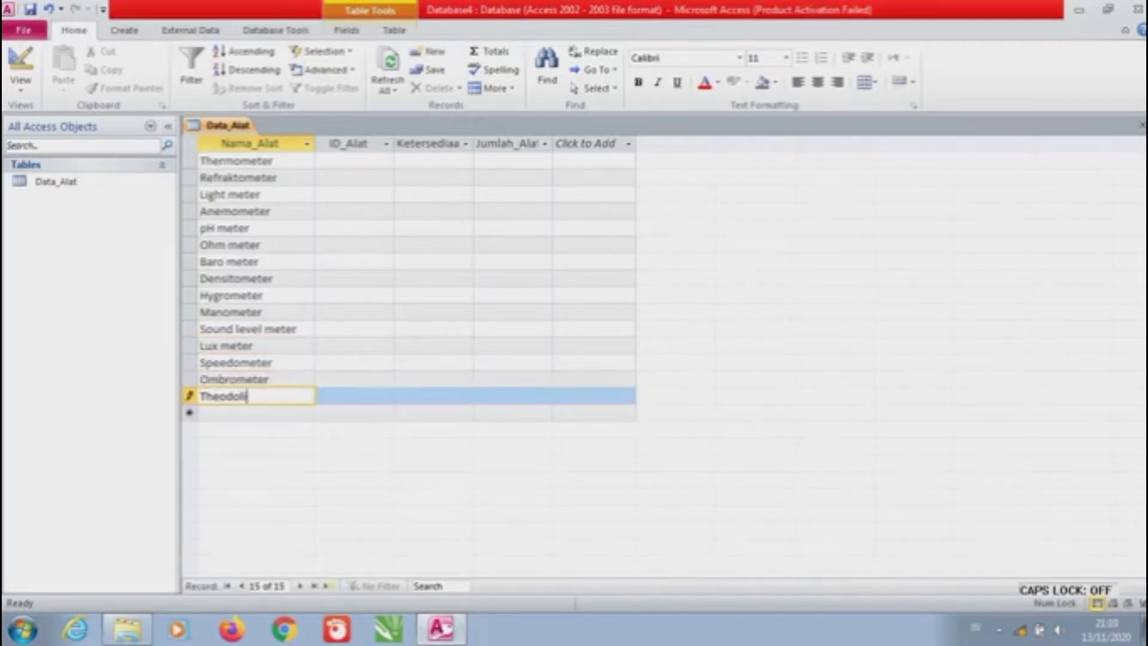
type("te")
key("Tab")
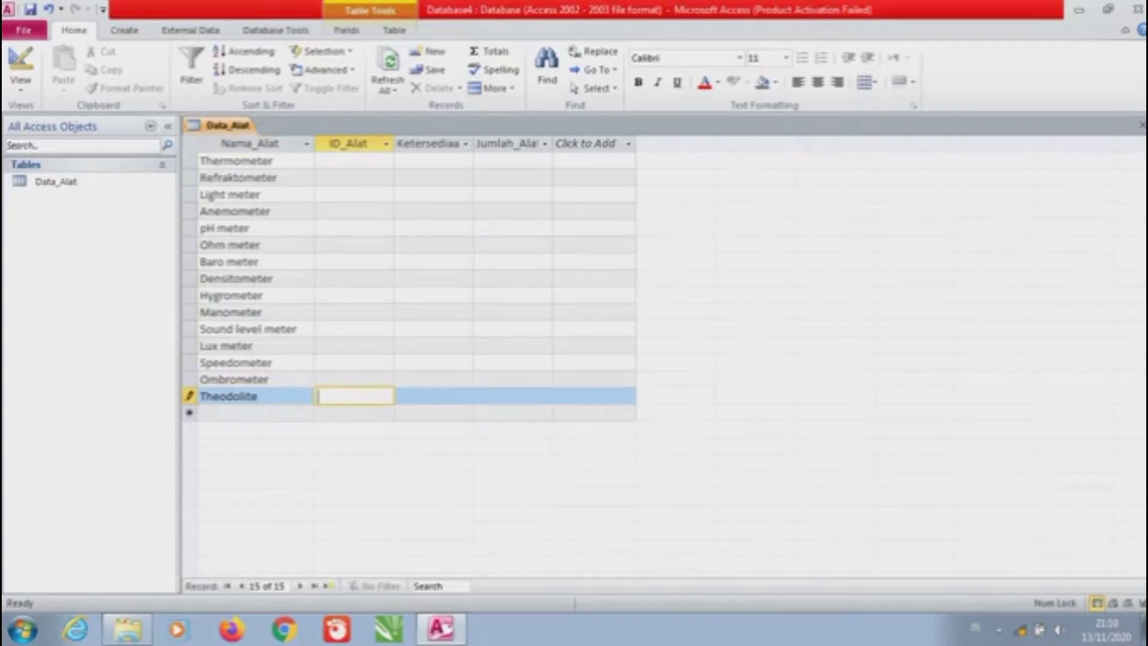
Enter ID_Alat codes TM123, RM321, LM364, AM982, PM432, OM739 and BM772 for the first seven instruments
left_click(355, 160)
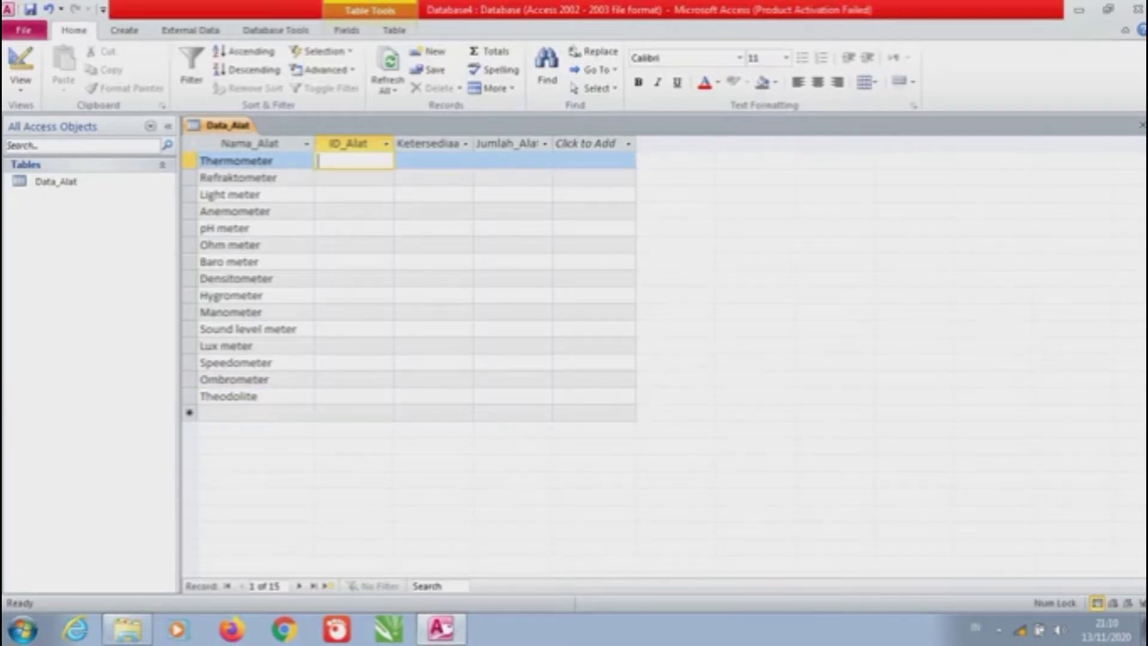
key("Caps_Lock")
type("TM123")
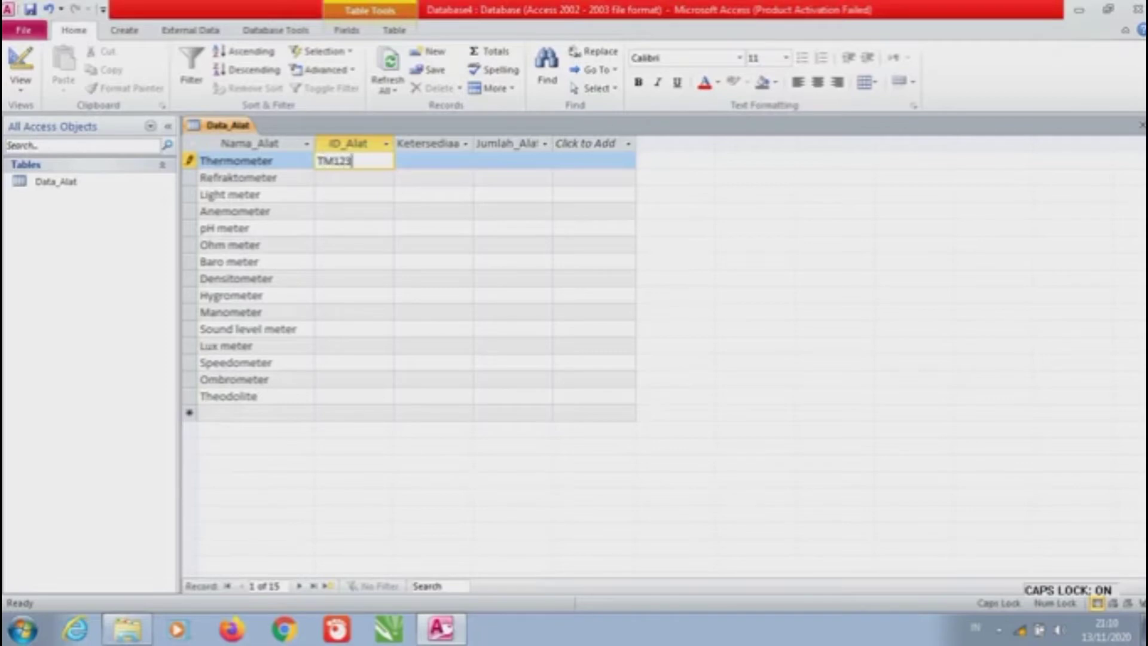
key("Down")
type("RM321")
key("Down")
type("LM")
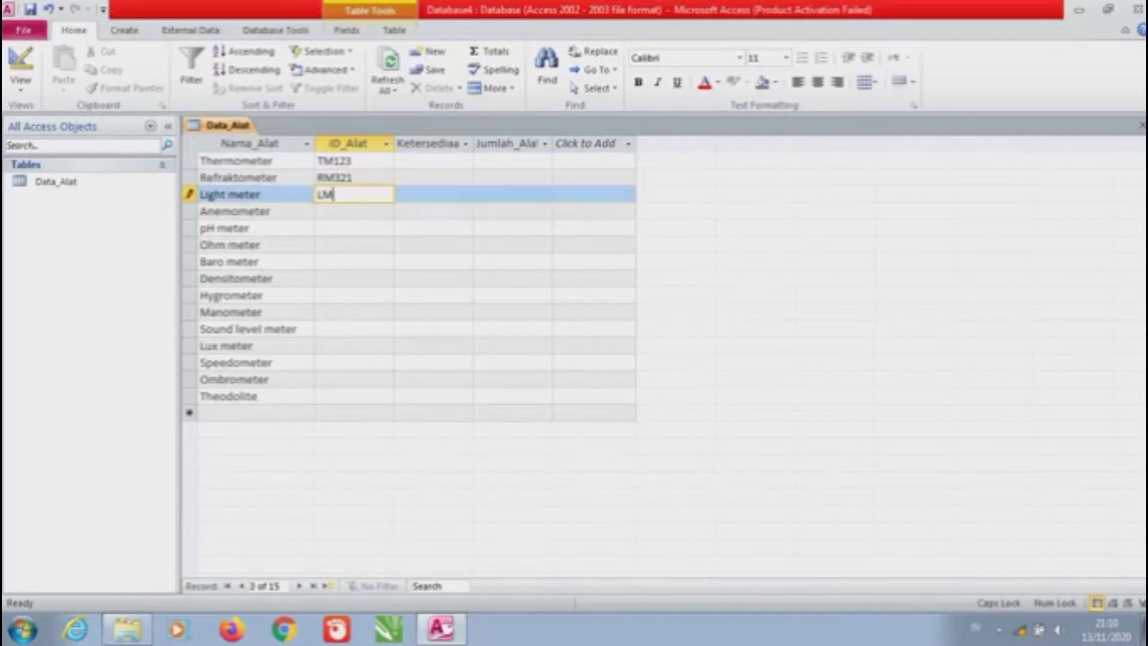
type("364")
key("Down")
type("AM")
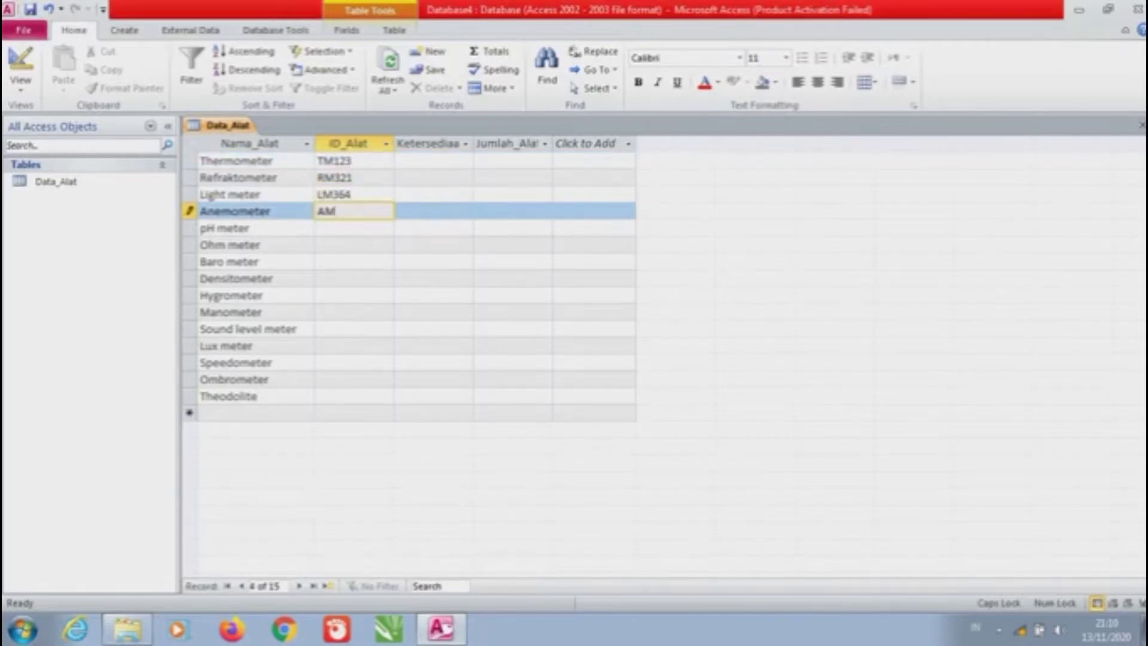
type("982")
key("Down")
type("PM432")
key("Down")
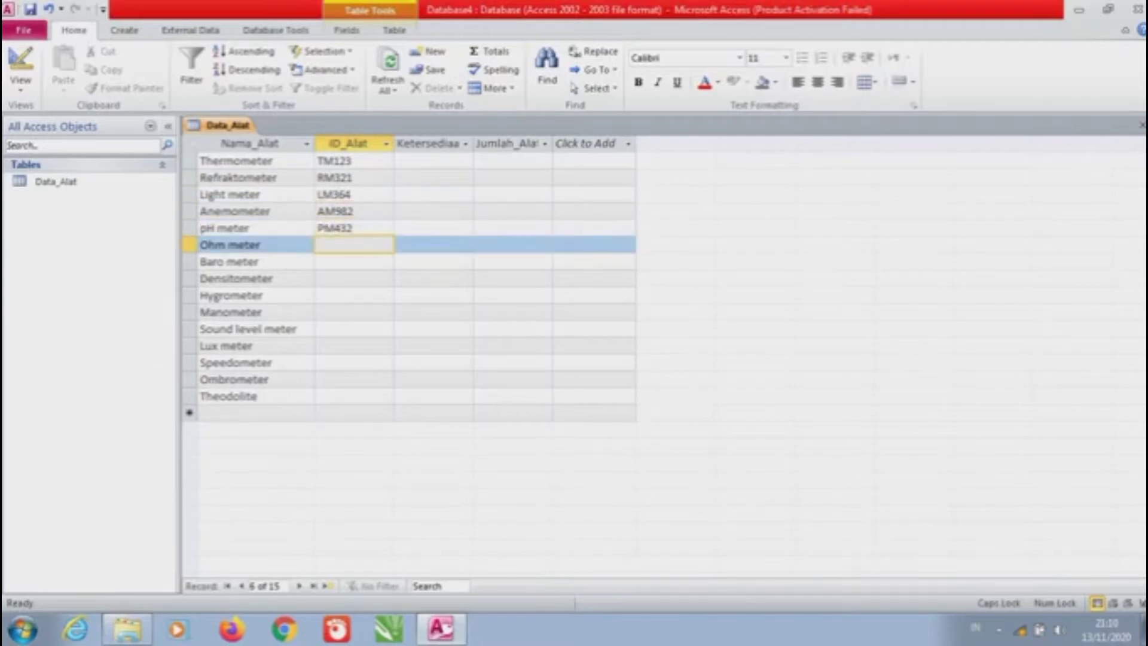
type("OM739")
key("Down")
type("BM772")
key("Down")
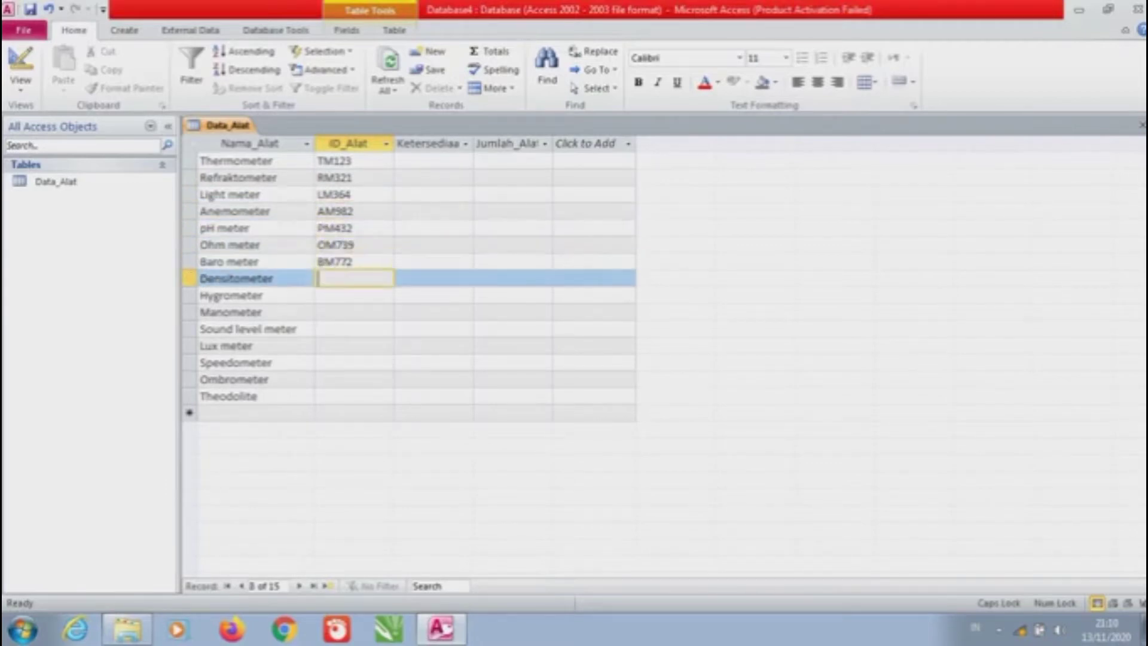
Enter codes DM132, HM998, MM988, SM219, LM532, SM872, OM111 and TM345 for the remaining instruments
type("DM132")
key("Down")
type("HM998")
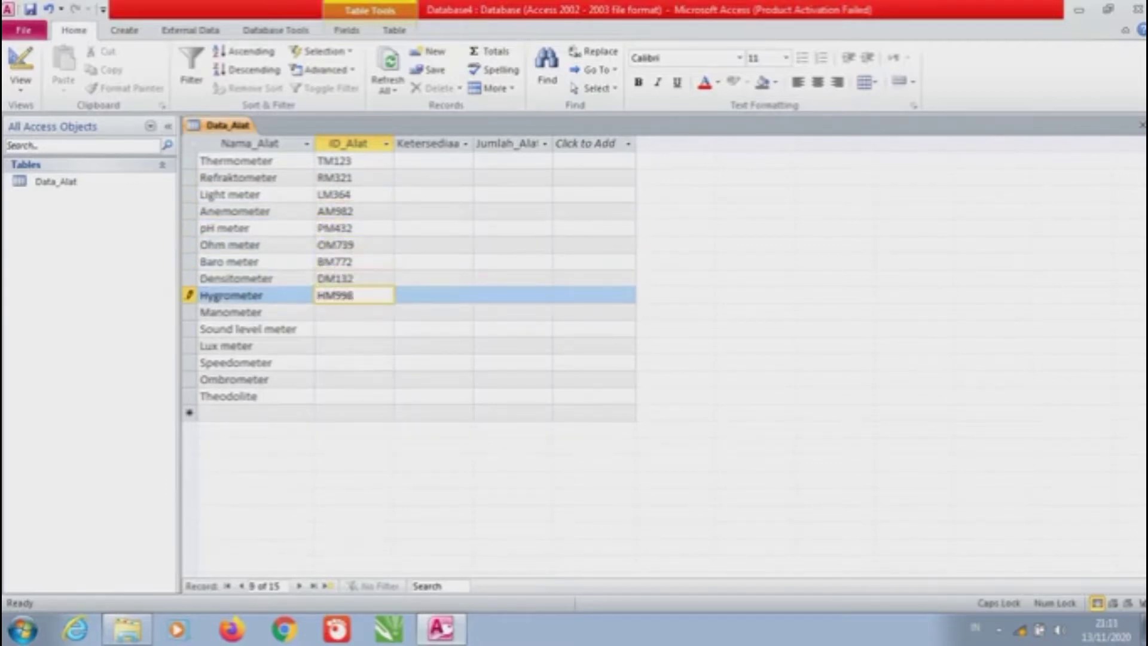
key("Down")
type("MM988")
key("Down")
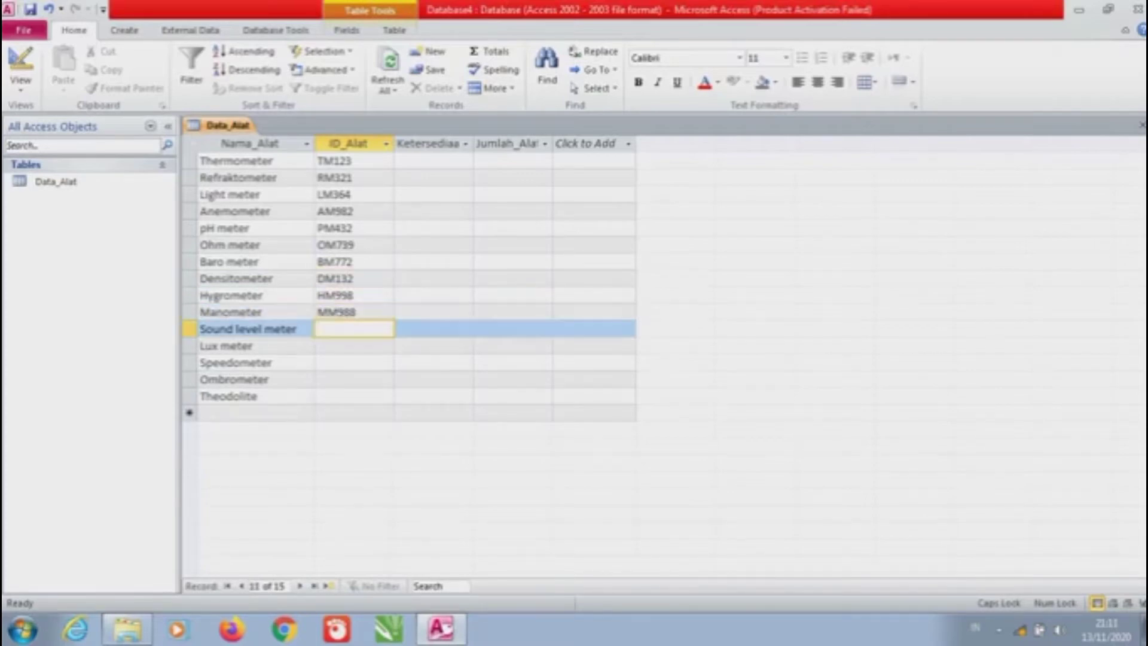
type("SM219")
key("Down")
type("LM532")
key("Down")
type("SM872")
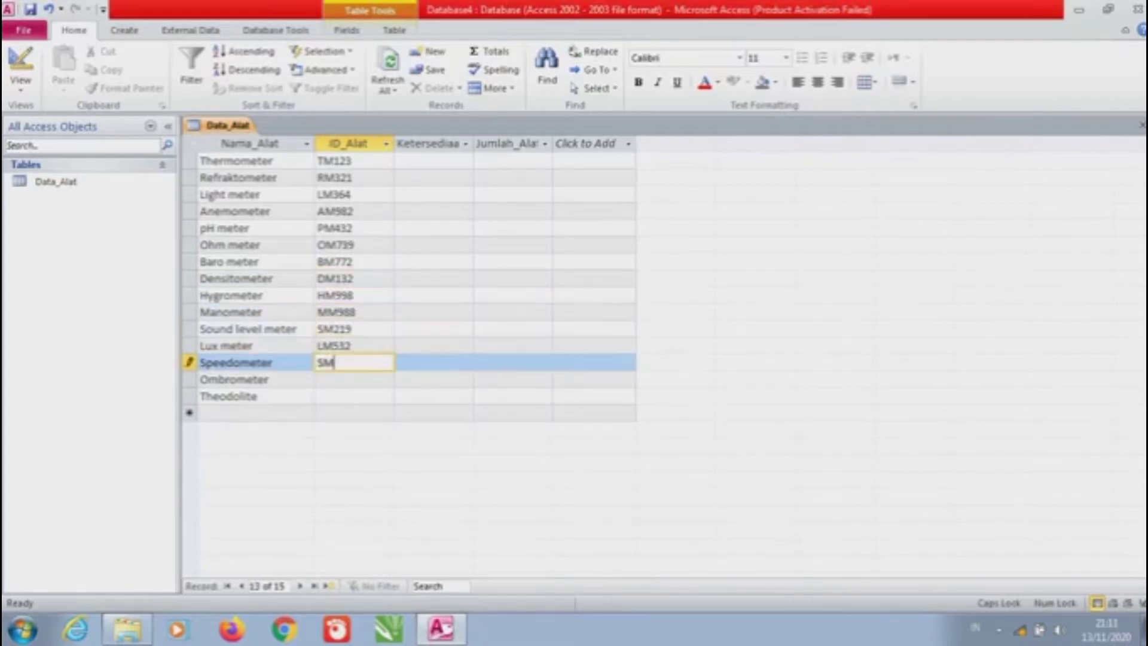
key("Down")
type("OM111")
key("Down")
type("TM345")
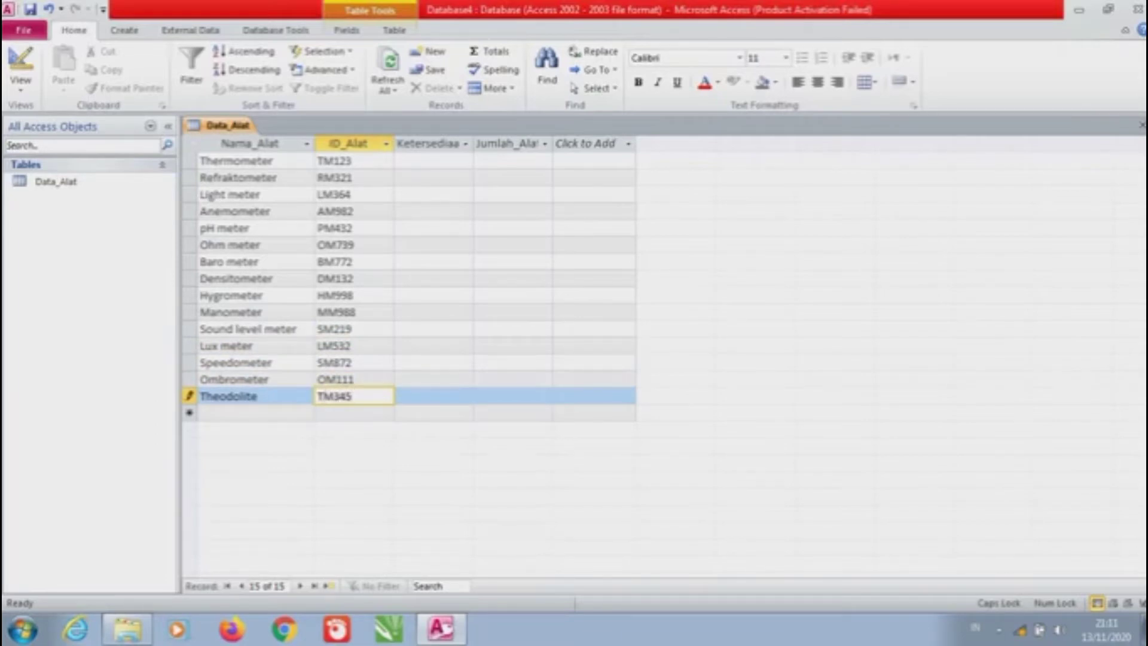
Widen Ketersediaan; set Thermometer to TIDAK TERSEDIA and Refraktometer and Light meter to TERSEDIA
left_click(429, 160)
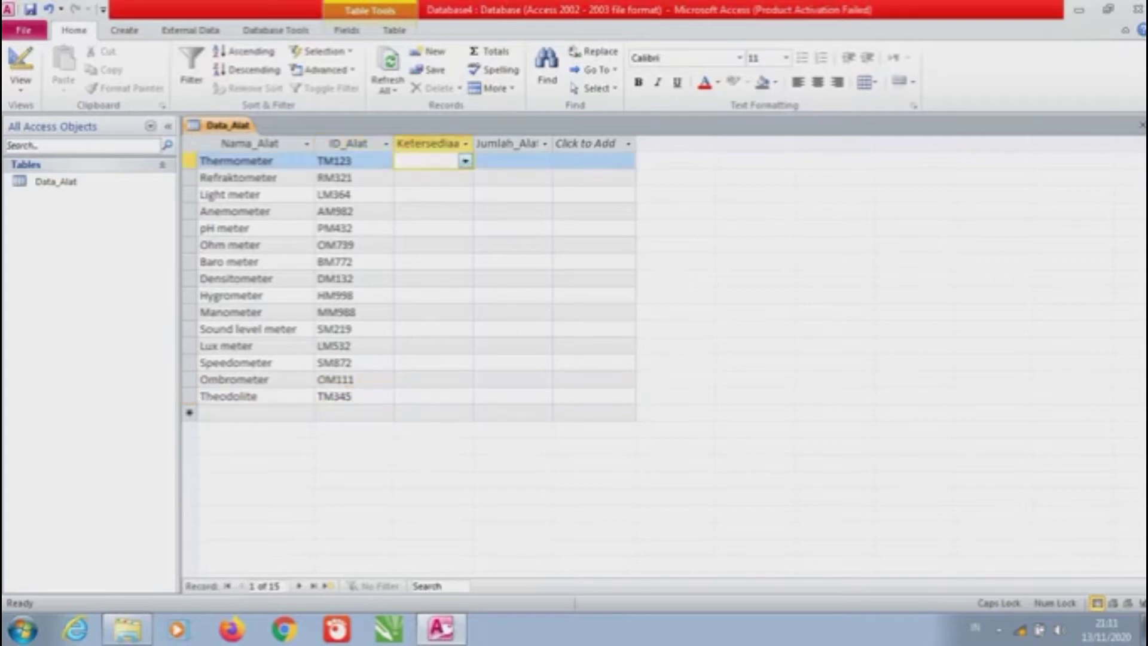
left_click_drag(474, 143, 491, 143)
key("alt+Down")
key("Down")
key("Down")
key("Return")
key("Down")
key("alt+Down")
key("Down")
key("Down")
key("Return")
key("Down")
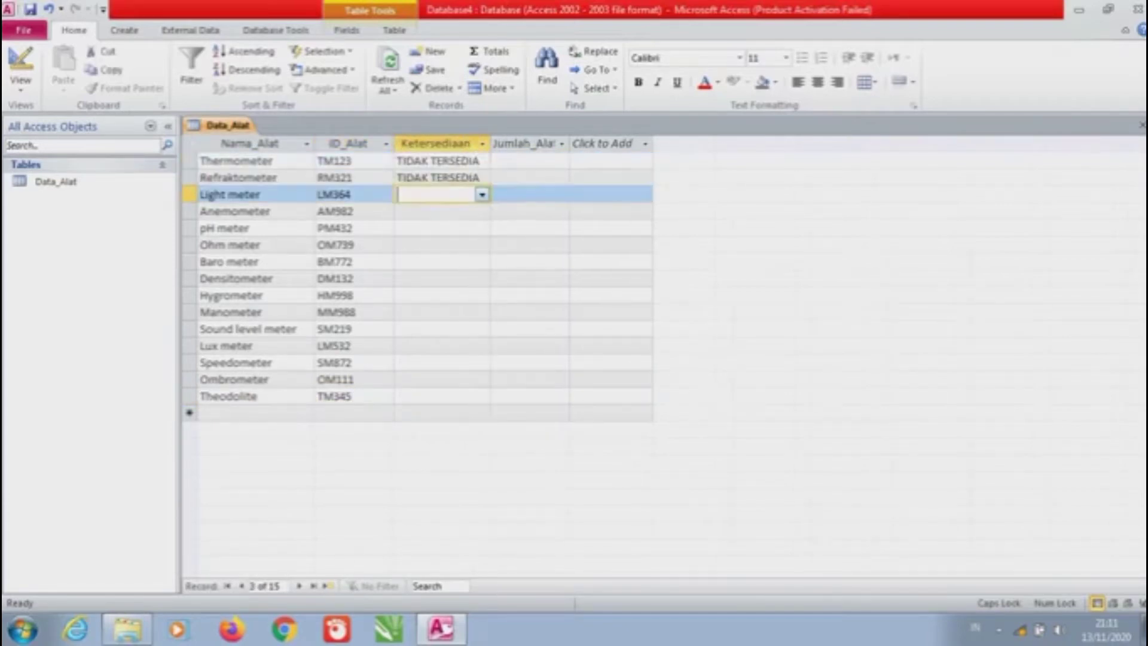
key("alt+Down")
key("Down")
key("Return")
key("Down")
key("Down")
key("Up")
key("Up")
key("Up")
key("alt+Down")
key("Up")
key("Return")
key("Down")
key("alt+Down")
key("Up")
key("Return")
key("Down")
key("alt+Down")
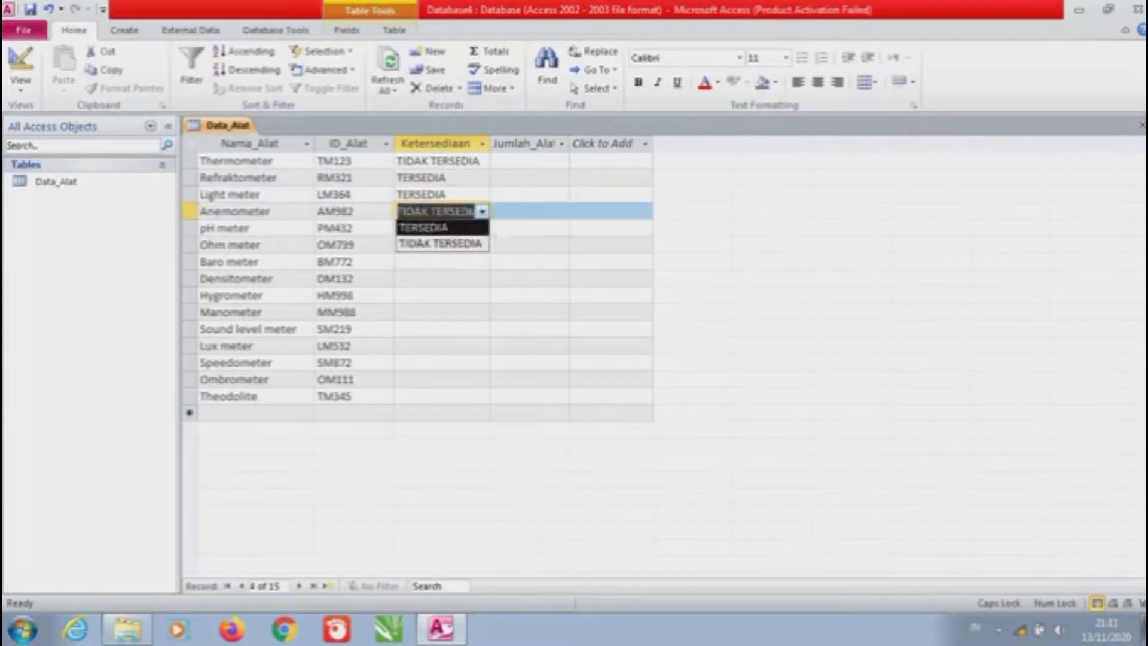
Set Anemometer and Baro meter to TERSEDIA, pH meter and Ohm meter to TIDAK TERSEDIA
left_click(424, 227)
left_click(482, 227)
left_click(440, 260)
left_click(481, 244)
left_click(440, 276)
left_click(482, 262)
left_click(425, 278)
left_click(482, 278)
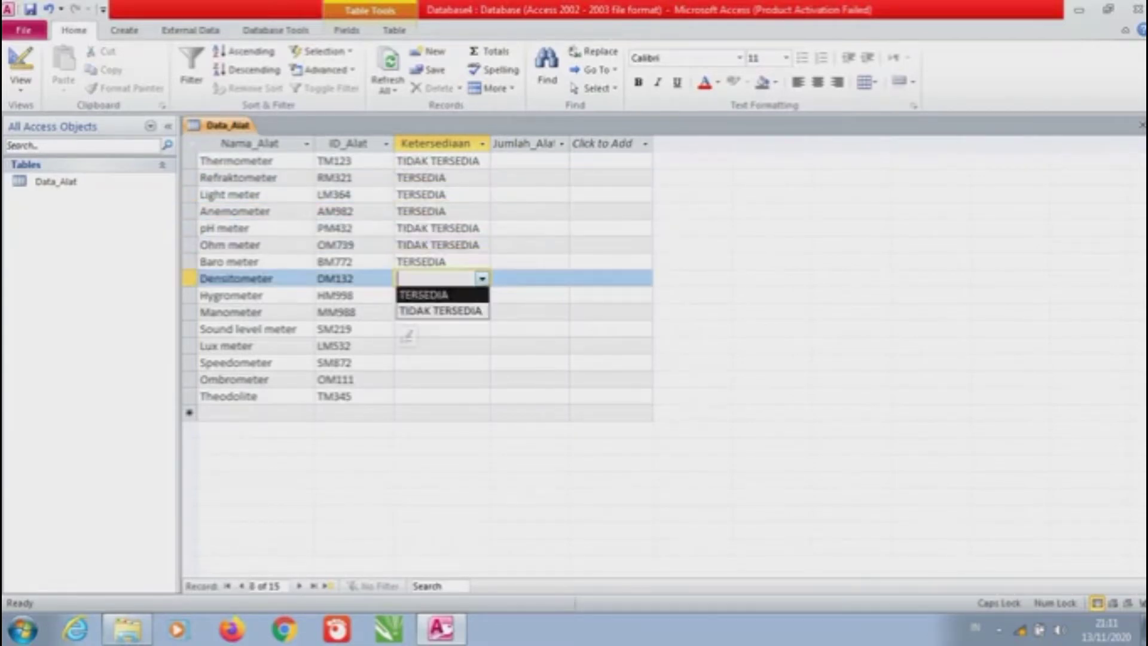
Set Densitometer and Hygrometer to TERSEDIA and Manometer to TIDAK TERSEDIA
key("Return")
key("Down")
key("alt+Down")
key("Return")
key("Down")
key("alt+Down")
key("Down")
key("Return")
Set Sound level meter and Theodolite to TIDAK TERSEDIA; Lux meter, Speedometer, Ombrometer to TERSEDIA
key("Down")
key("alt+Down")
key("Down")
key("Return")
key("Down")
key("alt+Down")
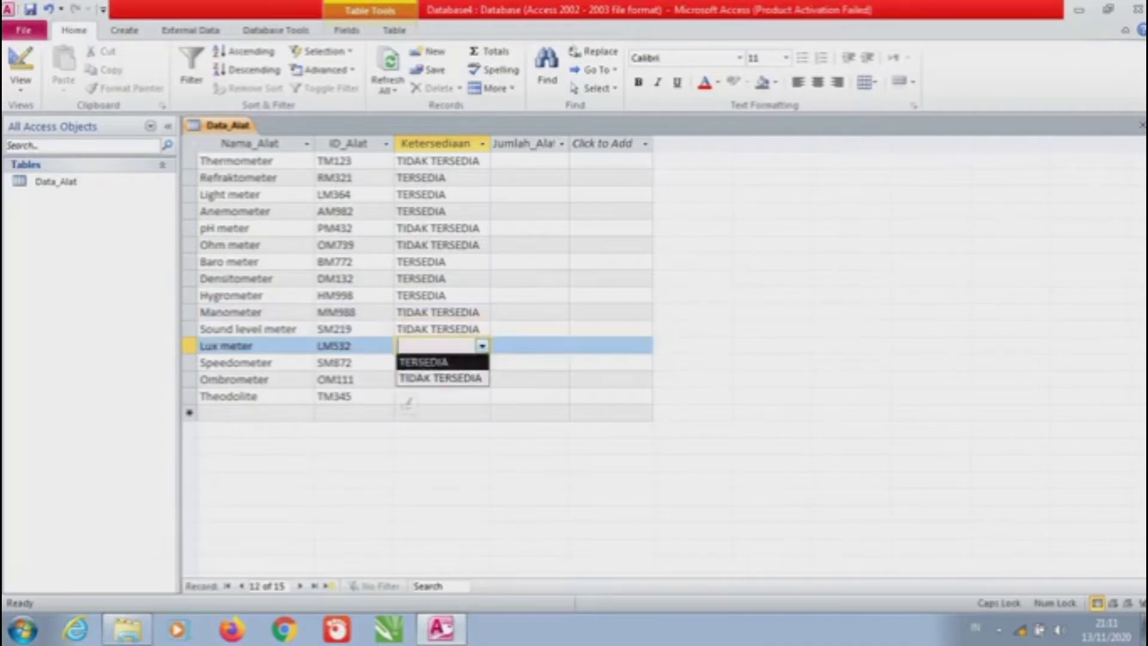
key("Return")
key("Down")
key("alt+Down")
key("Return")
key("Down")
key("alt+Down")
key("Return")
key("Down")
key("alt+Down")
key("Down")
key("Return")
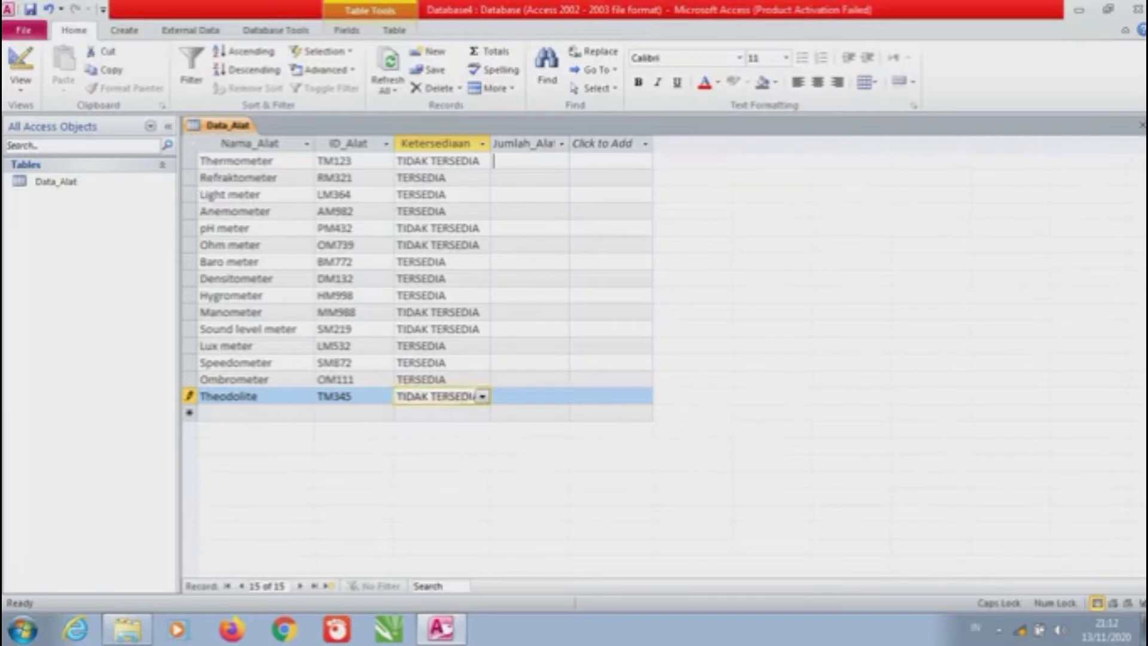
Widen the Jumlah_Alat column and enter the first quantities, starting with 3 for Thermometer
left_click(528, 160)
left_click_drag(569, 144, 580, 144)
type("3")
key("Down")
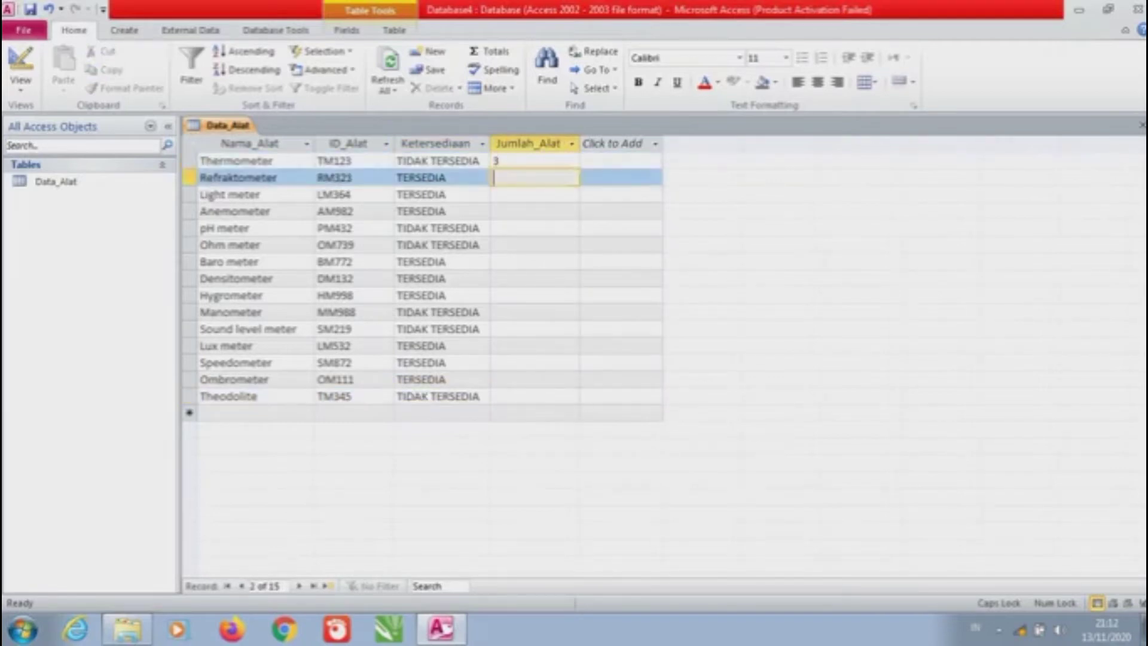
type("2")
key("Down")
type("1")
key("Down")
key("4")
key("Down")
key("3")
key("Down")
key("5")
Enter the remaining Jumlah_Alat quantities down to 7 for Theodolite
key("Down")
type("7")
key("Down")
key("4")
key("Down")
key("9")
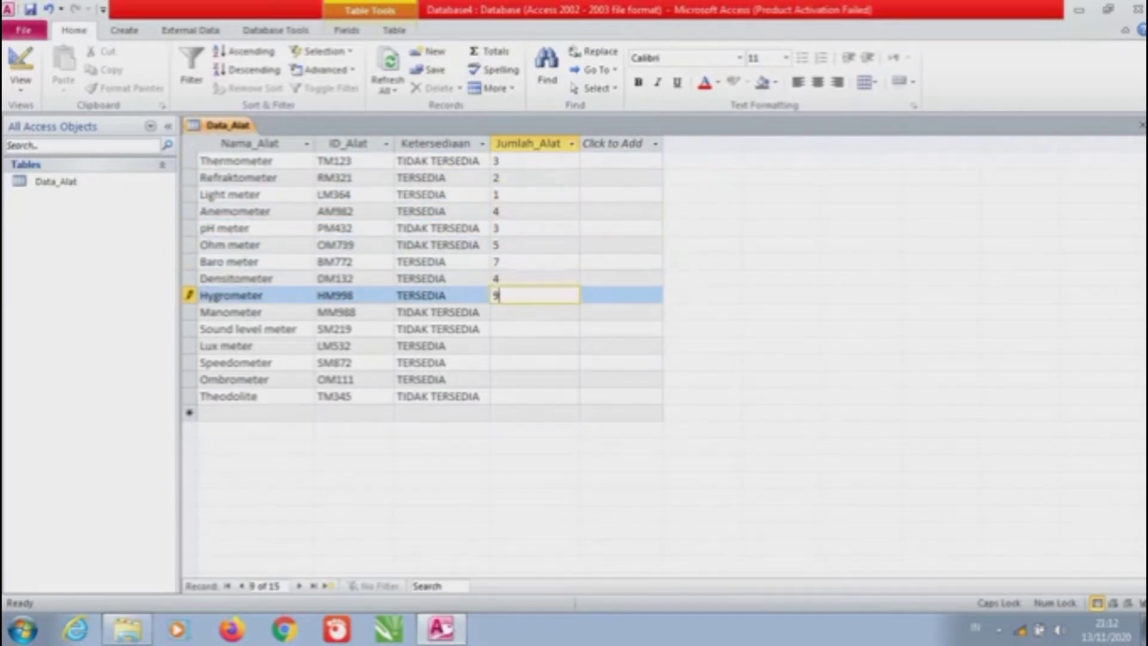
key("Down")
key("2")
key("Down")
key("3")
key("Down")
key("6")
key("Down")
key("4")
key("Down")
key("8")
key("Down")
key("7")
key("Down")
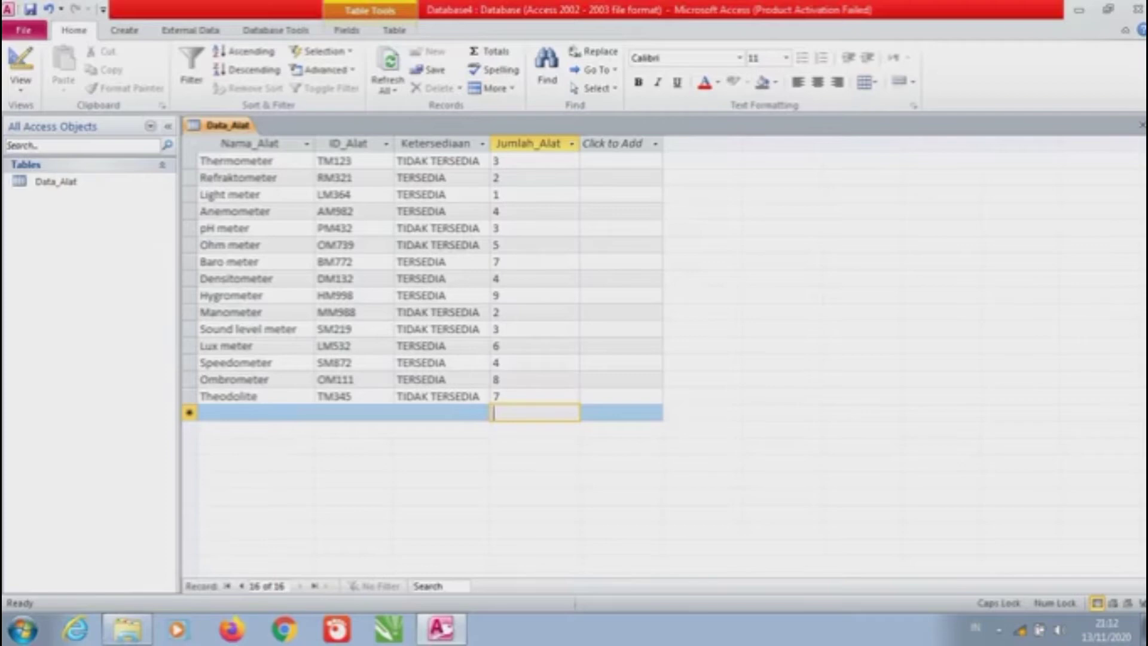
key("Right")
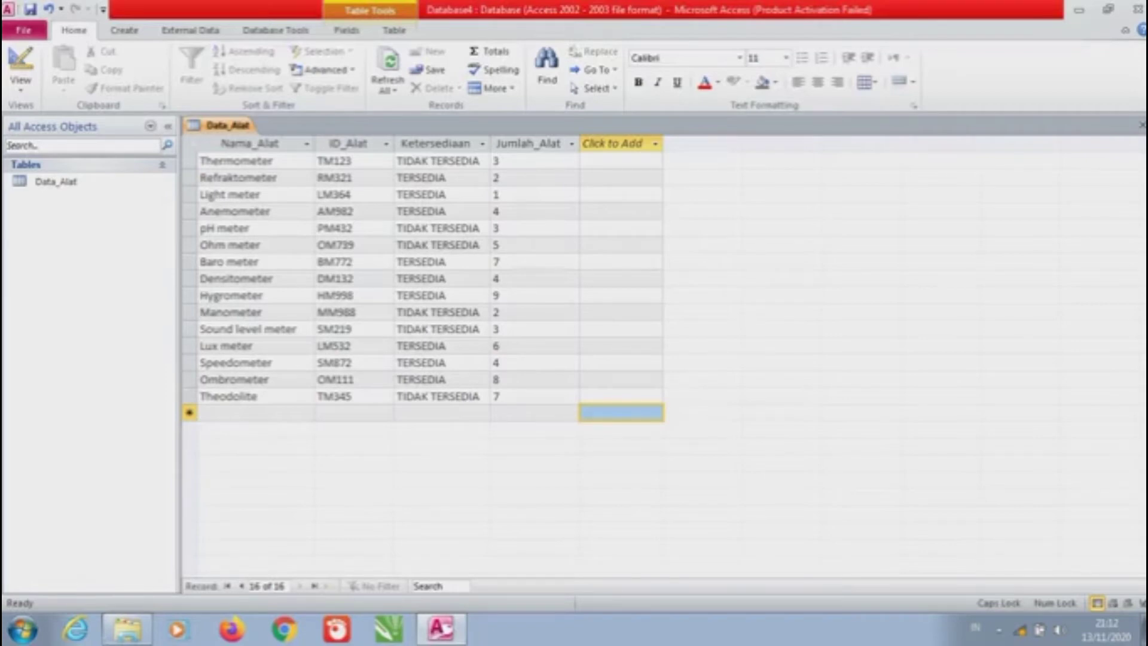
Switch Data_Alat to Design View to check its four Text fields
left_click(20, 84)
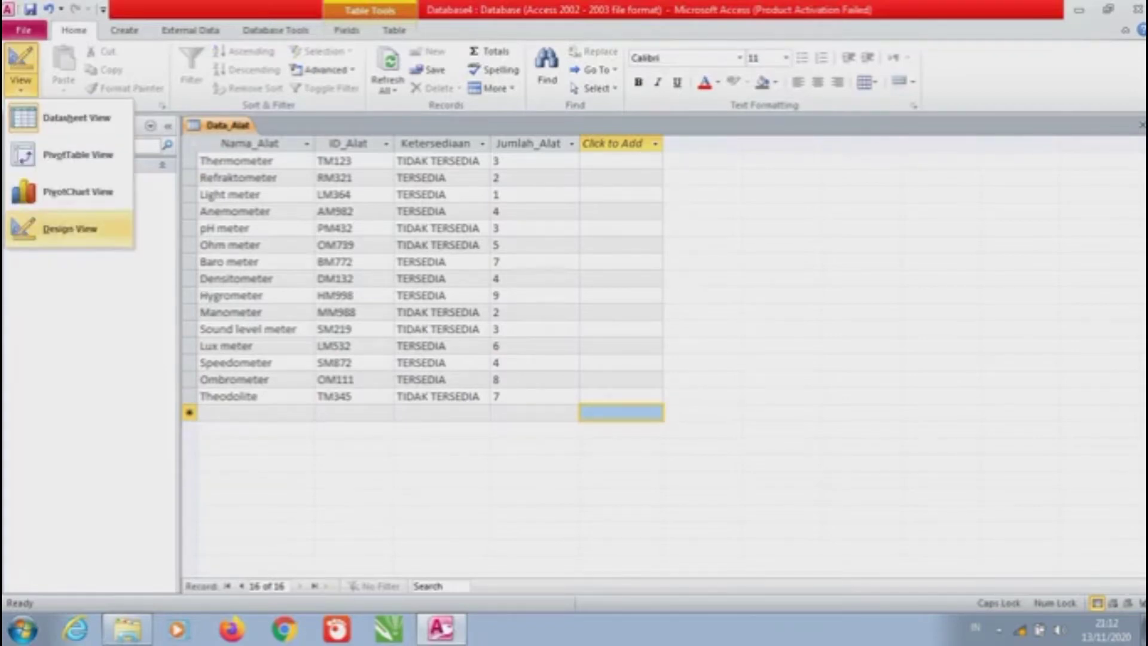
left_click(70, 228)
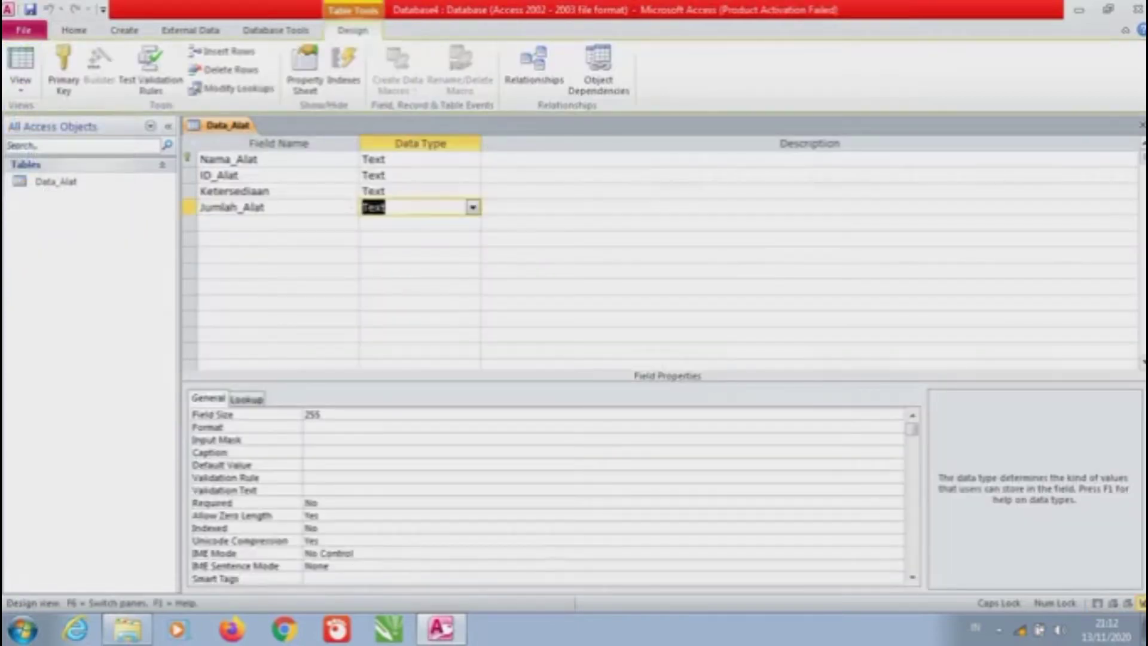
left_click(123, 30)
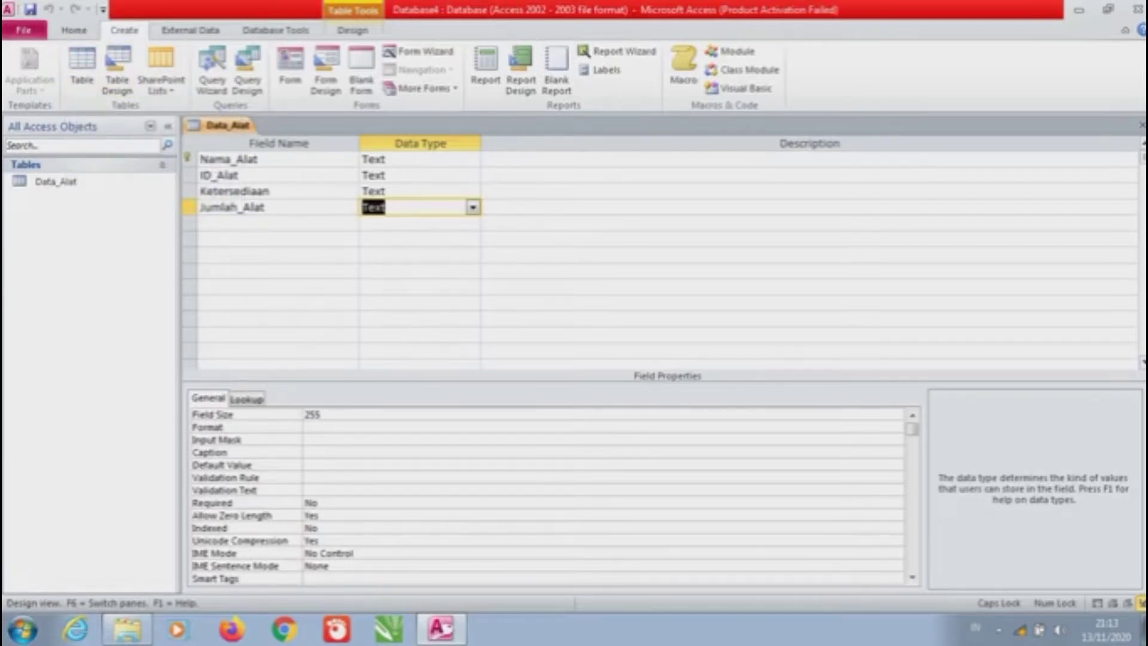
Add a blank table from Create > Table and save Table1 as 'Data_Peminjam'
left_click(82, 69)
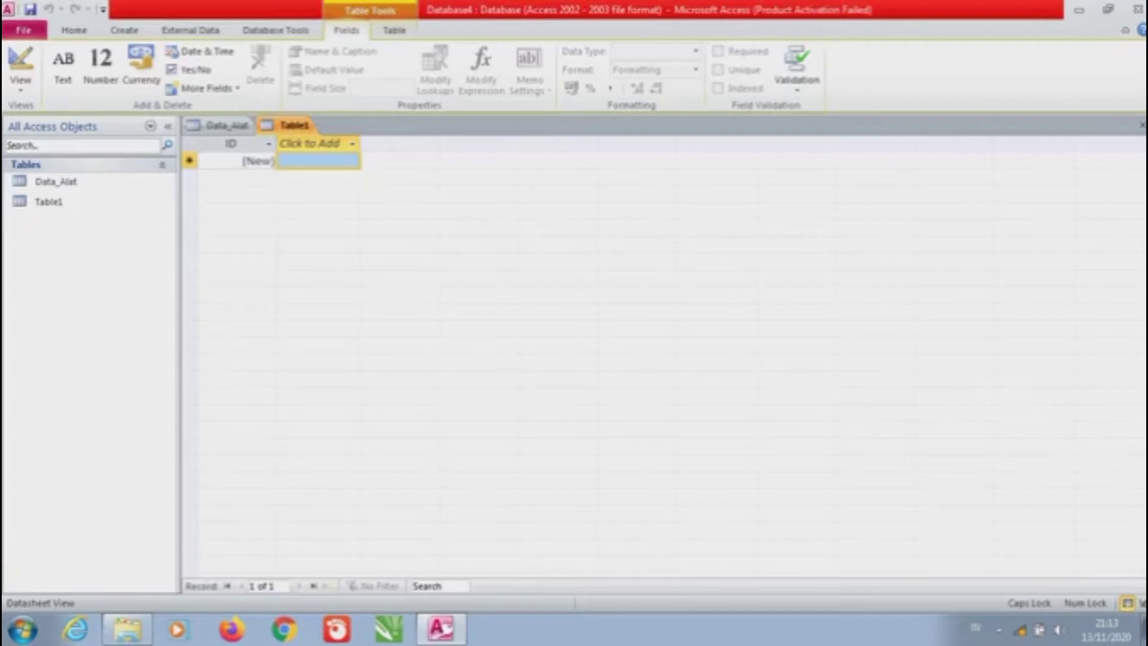
right_click(298, 126)
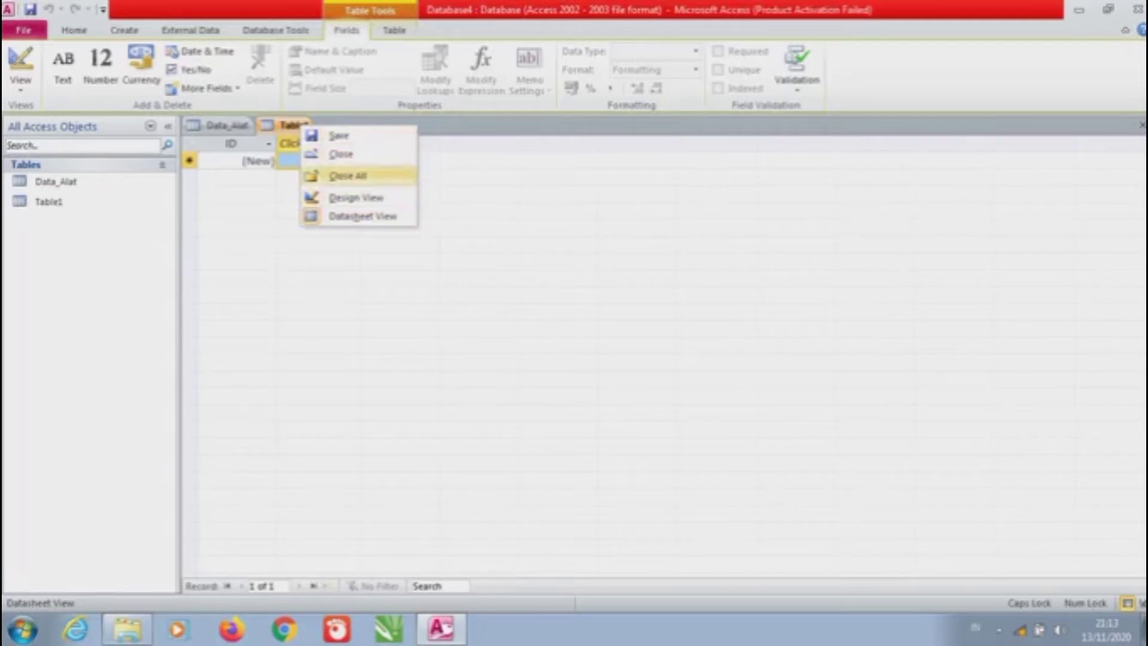
left_click(339, 136)
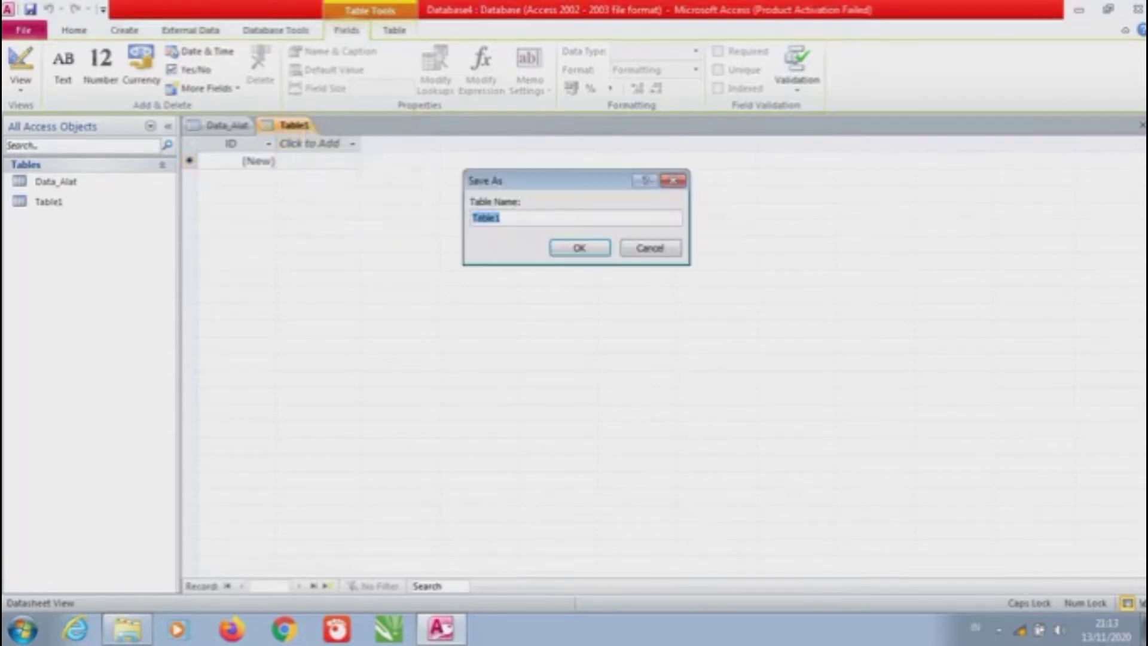
key("Caps_Lock")
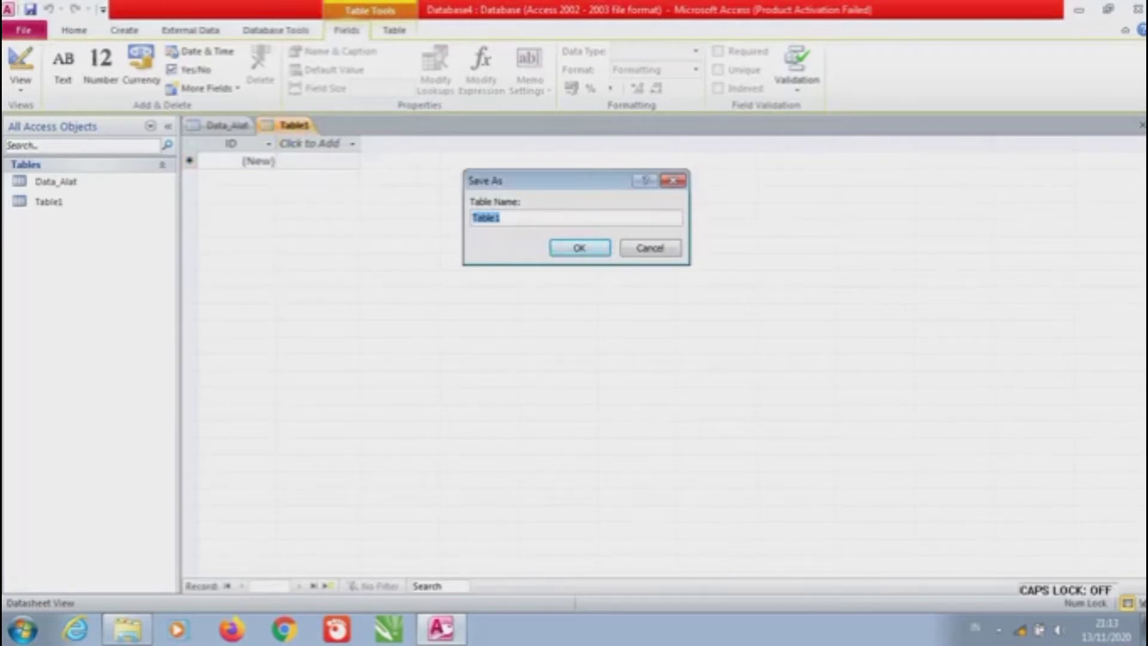
type("Dal")
key("BackSpace")
type("ta_")
key("Caps_Lock")
type("P")
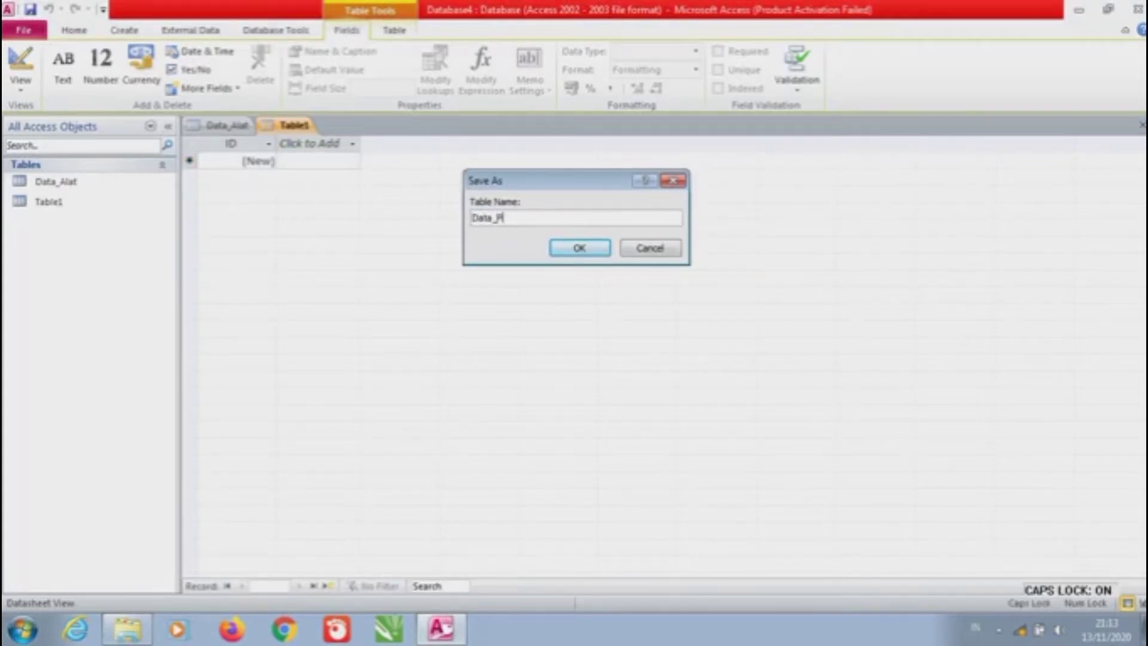
key("Caps_Lock")
type("eminjam")
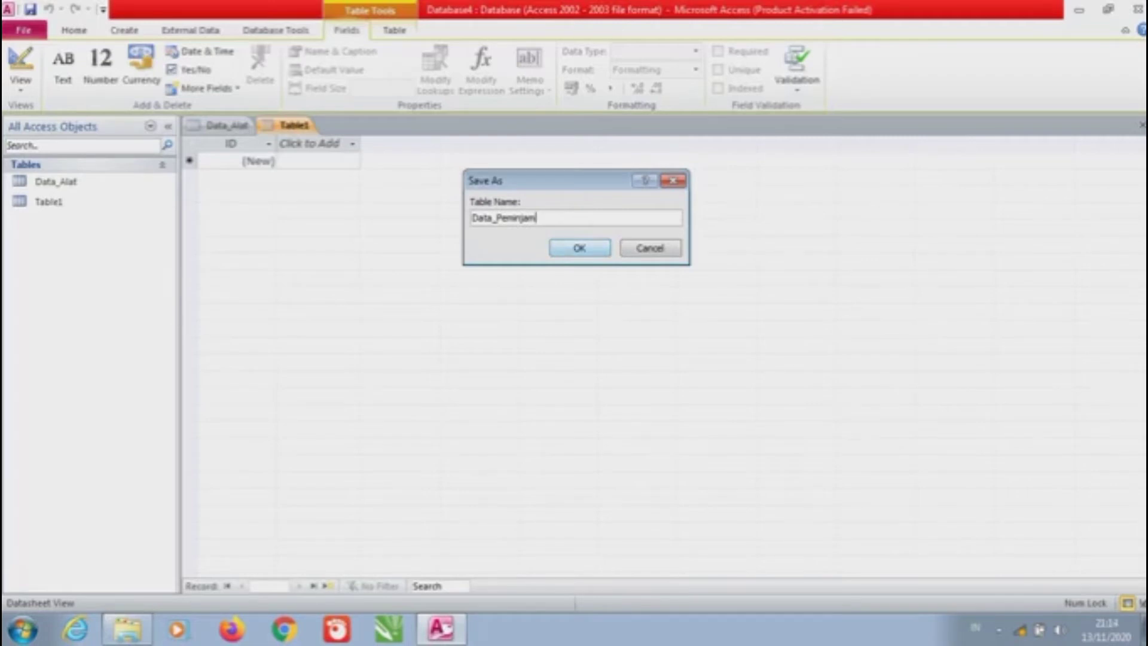
key("Return")
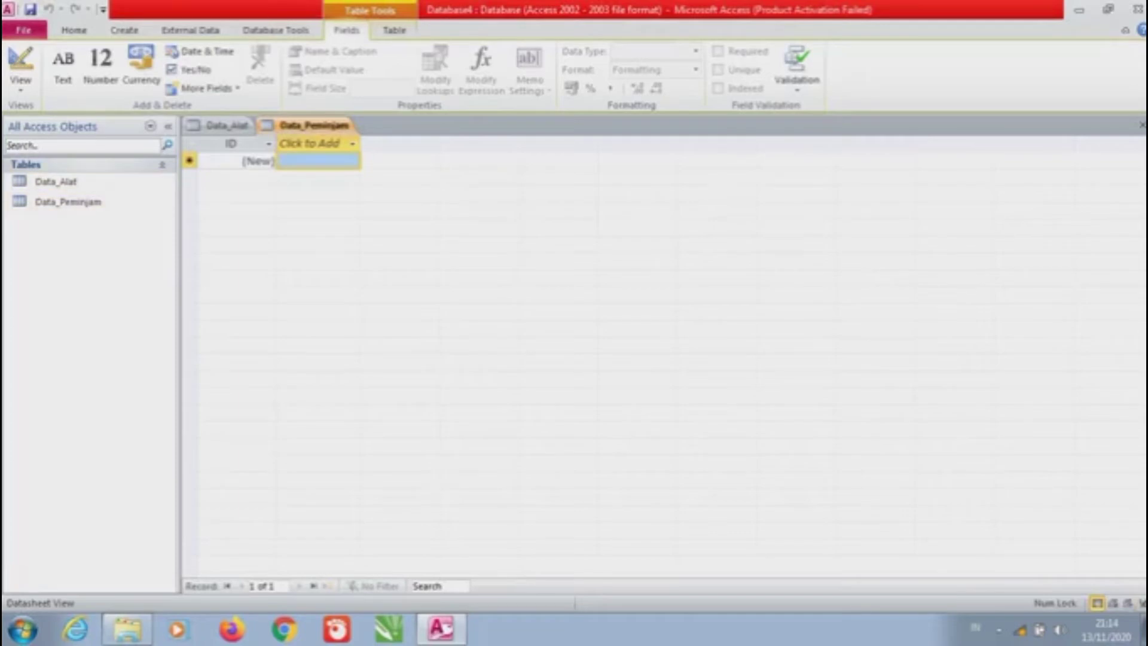
Open Data_Peminjam in Design View and rename the ID field to Nama_Peminjam
left_click(21, 79)
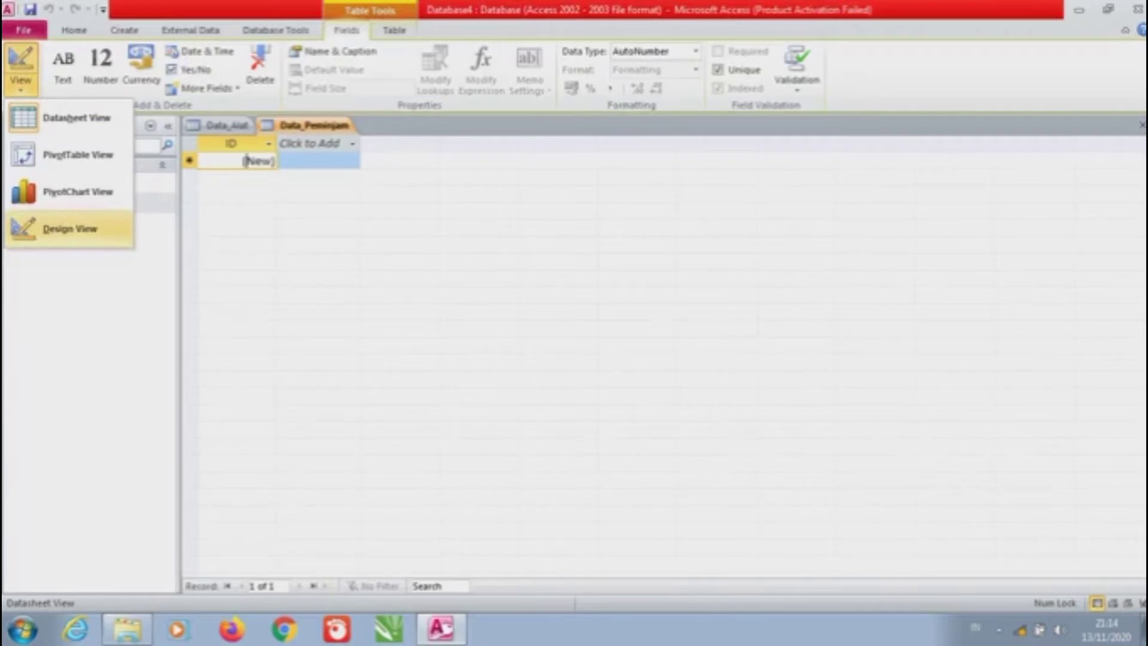
key("Return")
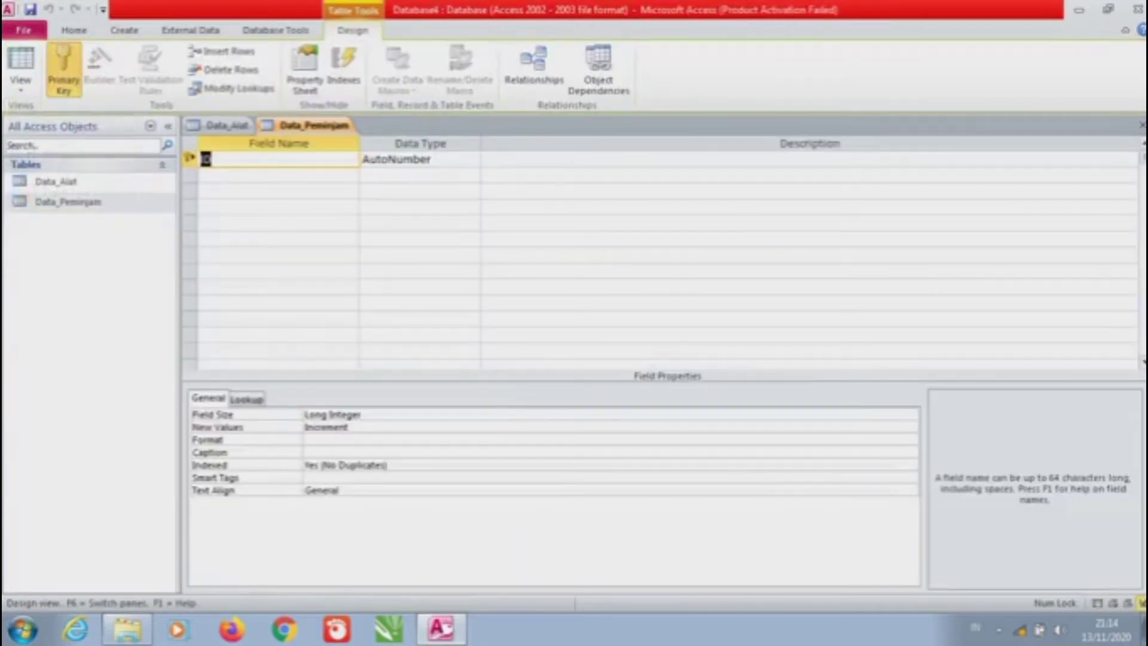
left_click(212, 159)
left_click(418, 159)
left_click(278, 174)
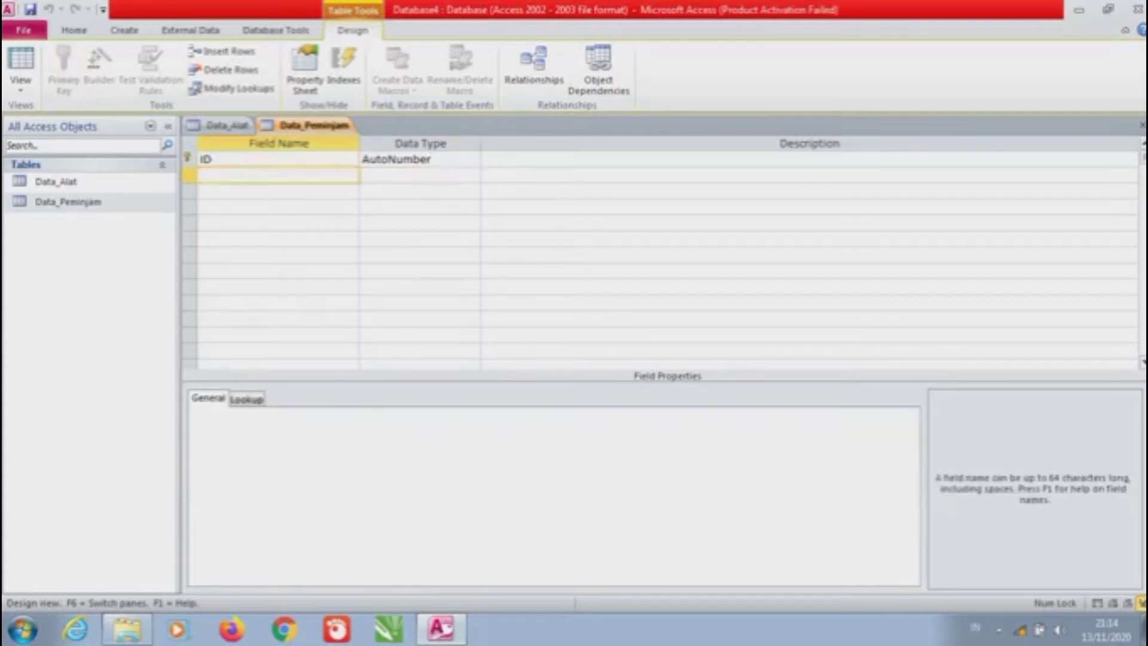
left_click(211, 159)
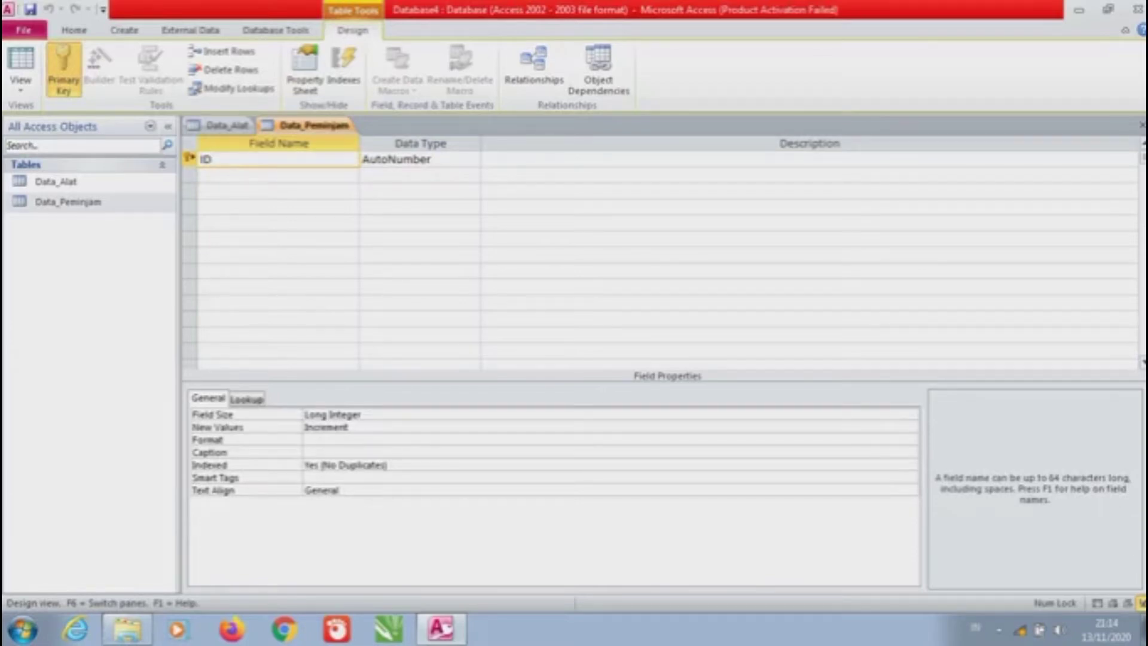
key("BackSpace")
key("BackSpace")
key("Caps_Lock")
type("N")
key("Caps_Lock")
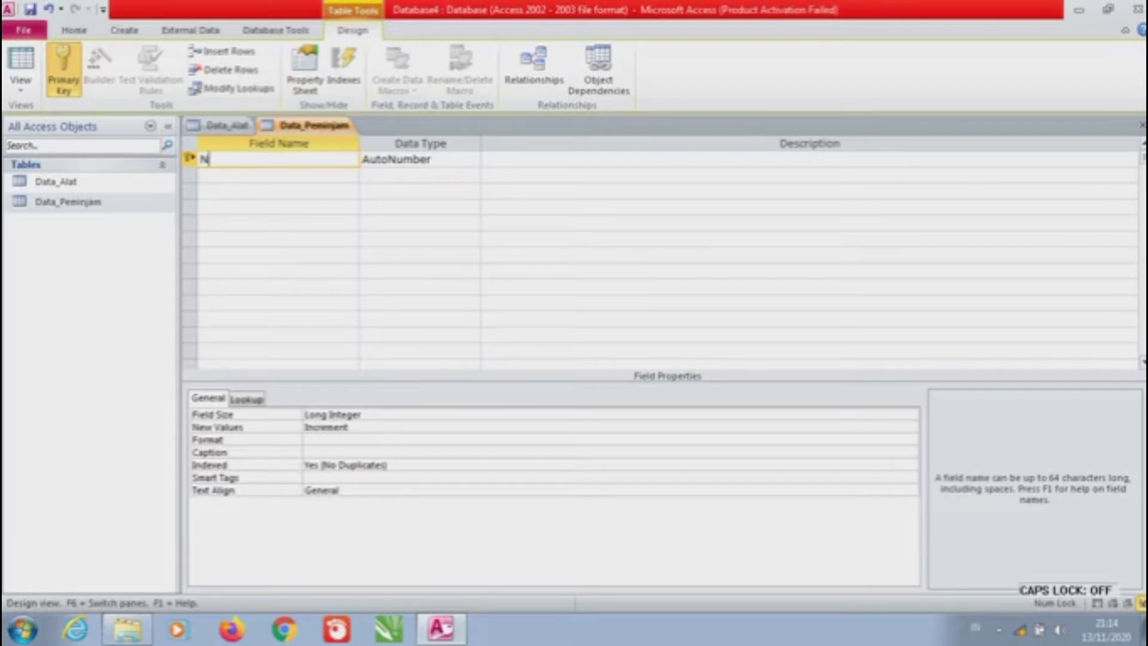
type("ama_")
key("Caps_Lock")
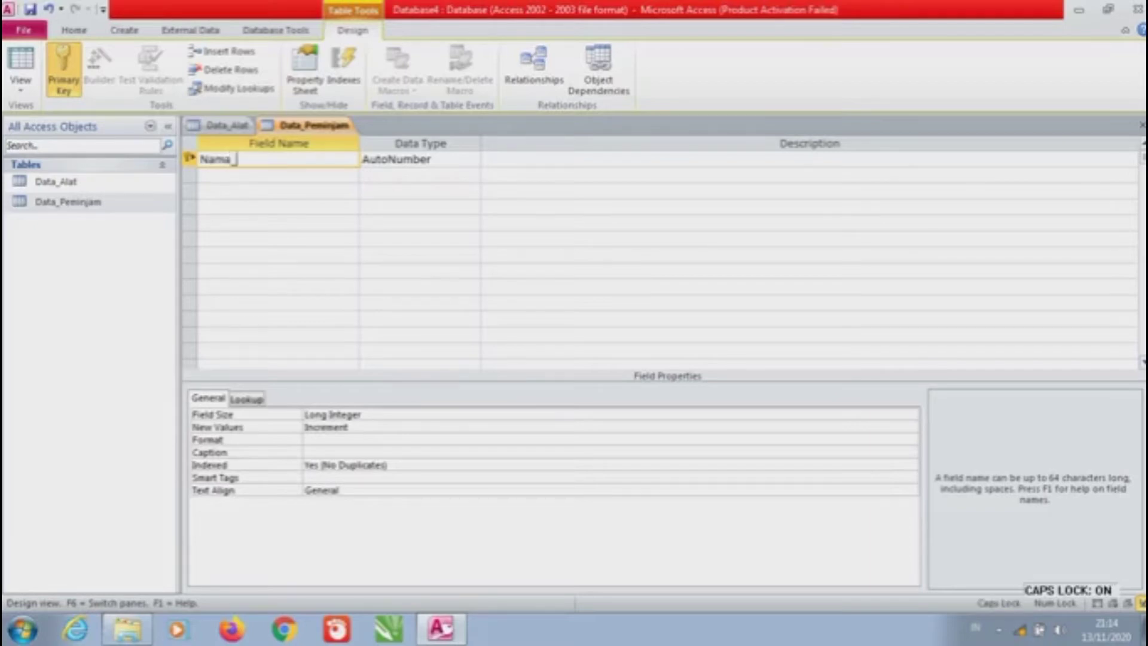
type("P")
key("Caps_Lock")
type("eminjam")
key("BackSpace")
key("BackSpace")
key("BackSpace")
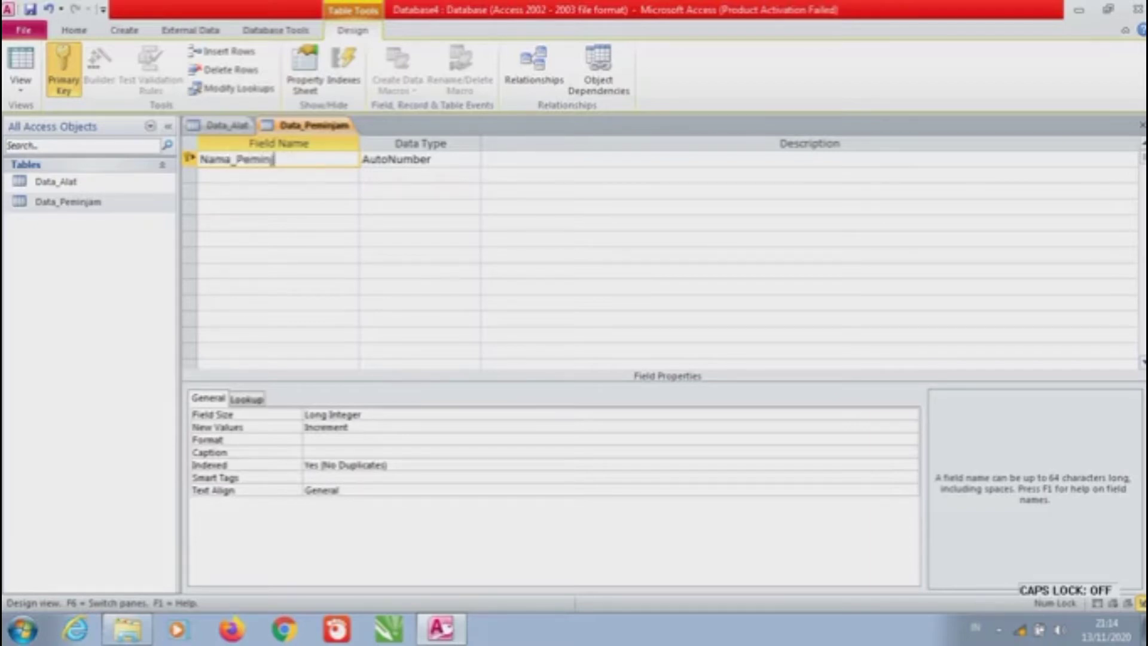
type("jam")
Add the Nama_Alat, Np_HP and Alamat field names below Nama_Peminjam
left_click(278, 174)
key("Caps_Lock")
type("N")
key("Caps_Lock")
type("ama_")
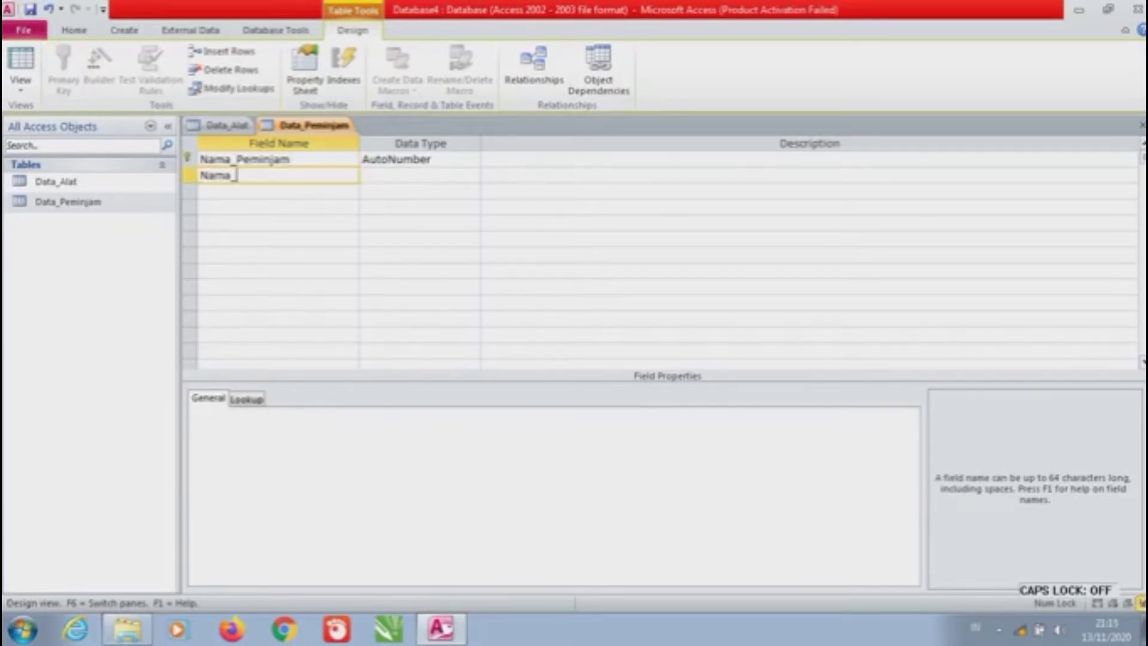
key("Caps_Lock")
type("A")
key("Caps_Lock")
type("lat")
left_click(278, 191)
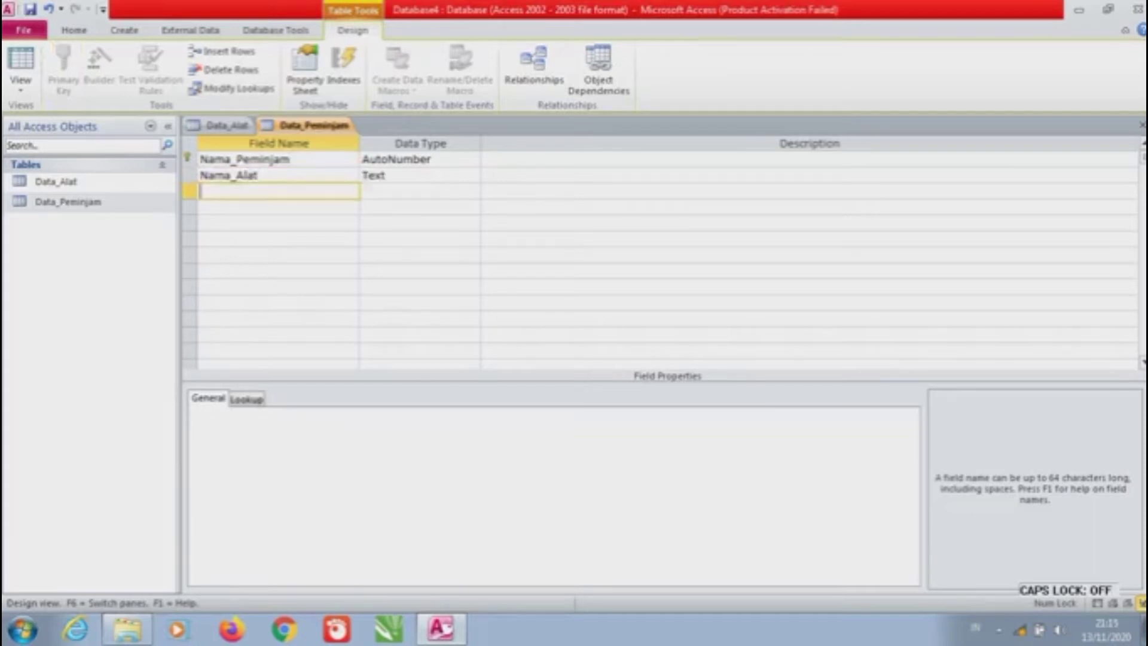
key("Caps_Lock")
type("N")
key("Caps_Lock")
type("o_")
key("Caps_Lock")
type("HP")
key("Caps_Lock")
left_click(278, 207)
key("Caps_Lock")
type("A")
key("Caps_Lock")
type("llamat")
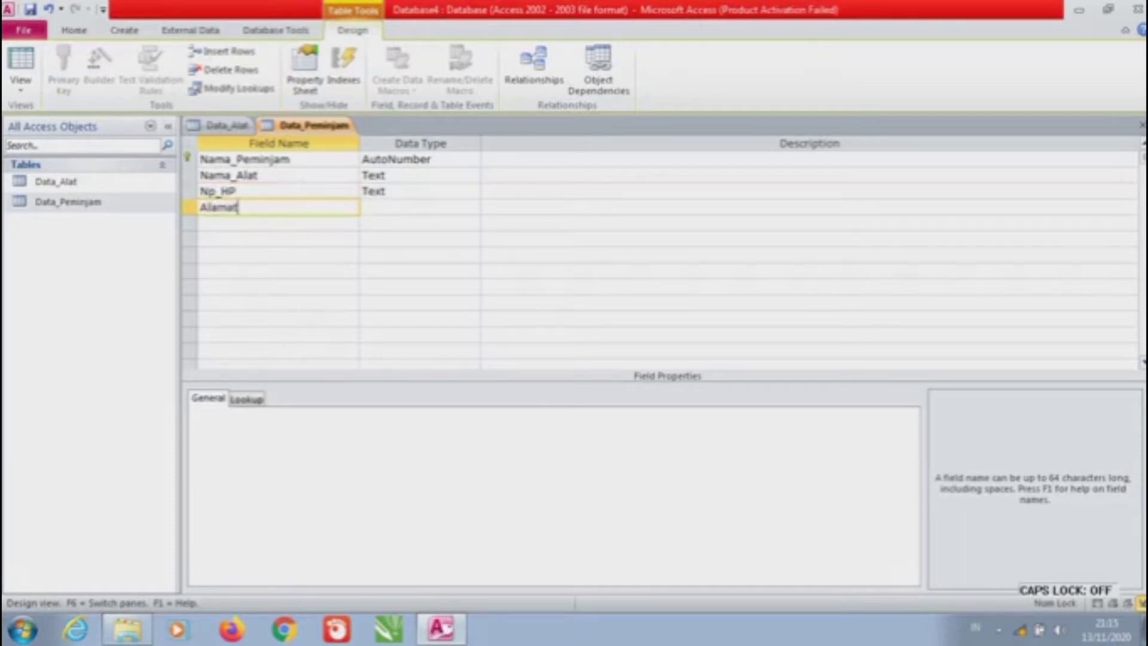
left_click(427, 159)
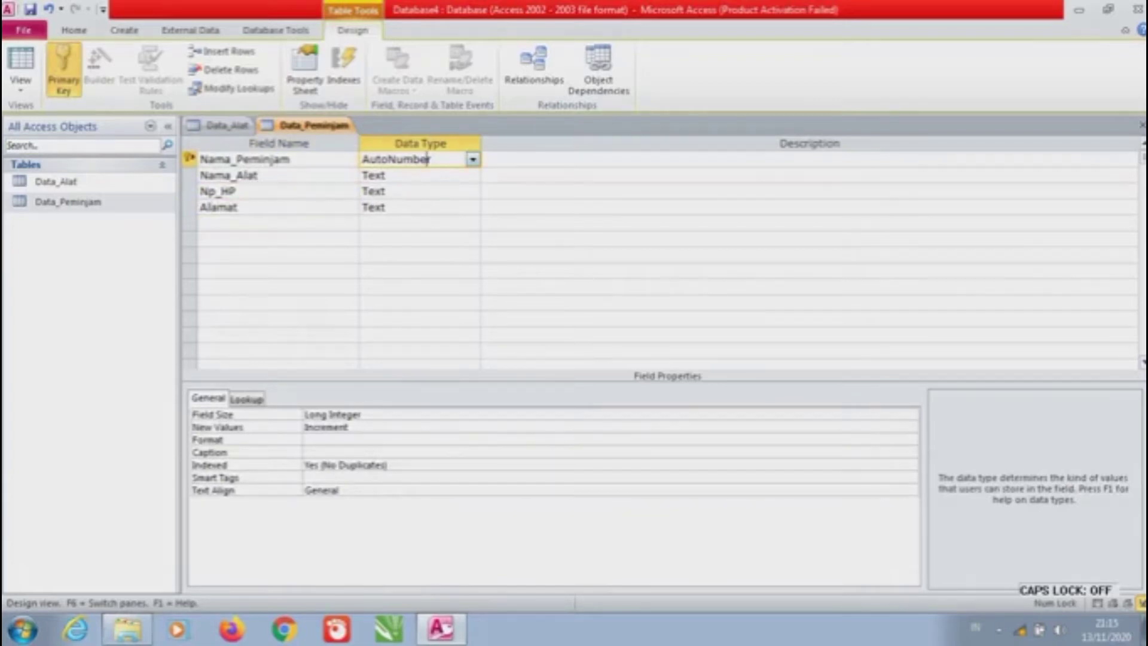
Change Nama_Peminjam from AutoNumber to Text and keep Nama_Alat as Text
left_click(472, 159)
left_click(385, 174)
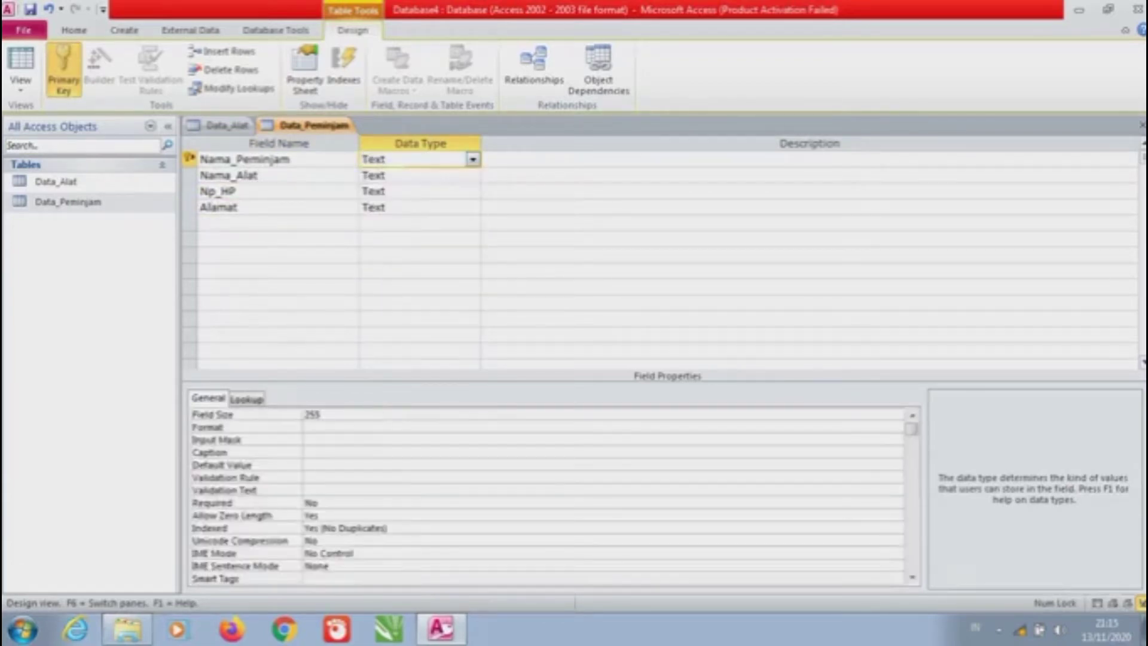
left_click(419, 175)
left_click(472, 174)
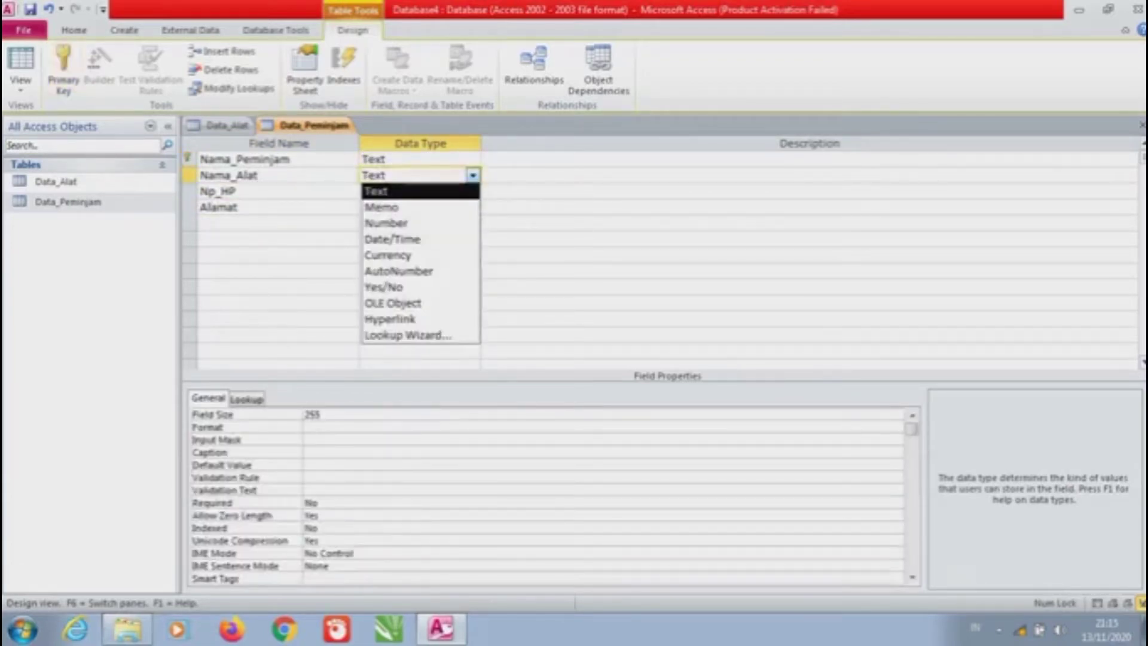
left_click(385, 191)
left_click(385, 191)
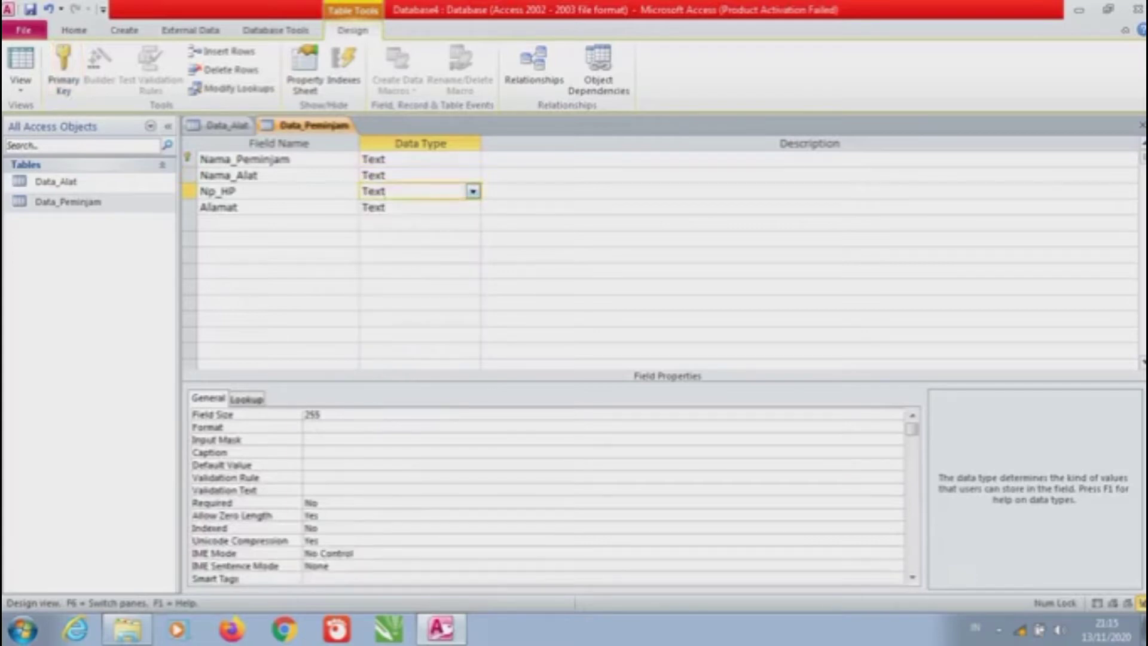
Run the Lookup Wizard on Np_HP with typed values TERSEDIA and TIDAK TERSEDIA
left_click(472, 191)
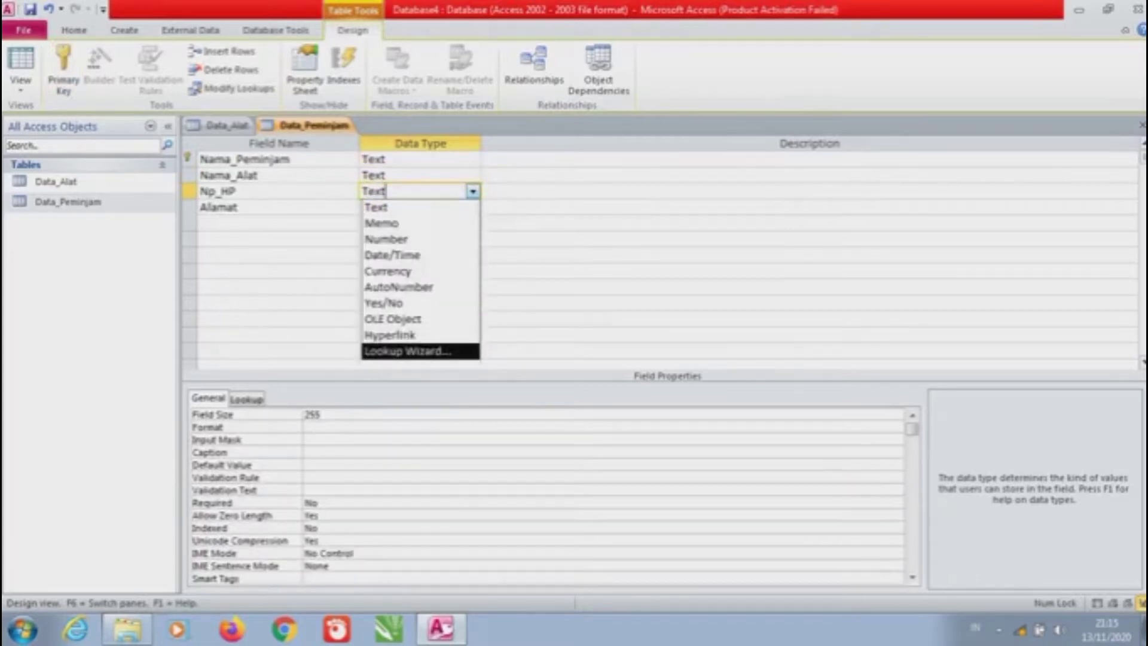
left_click(407, 350)
left_click(495, 226)
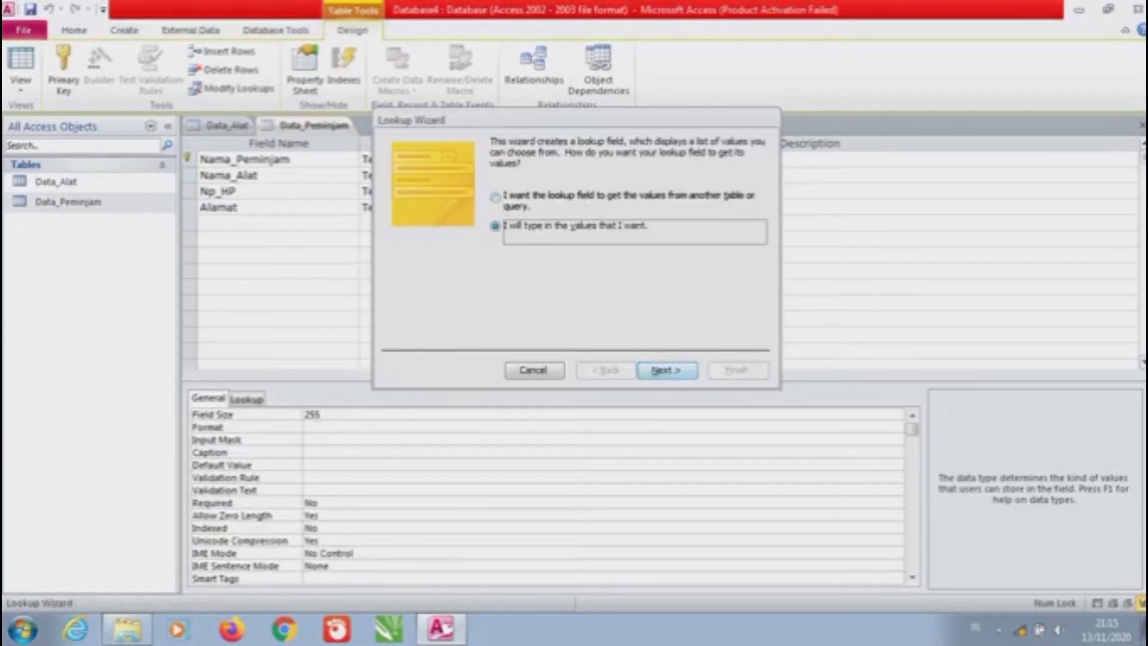
left_click(666, 370)
left_click(439, 241)
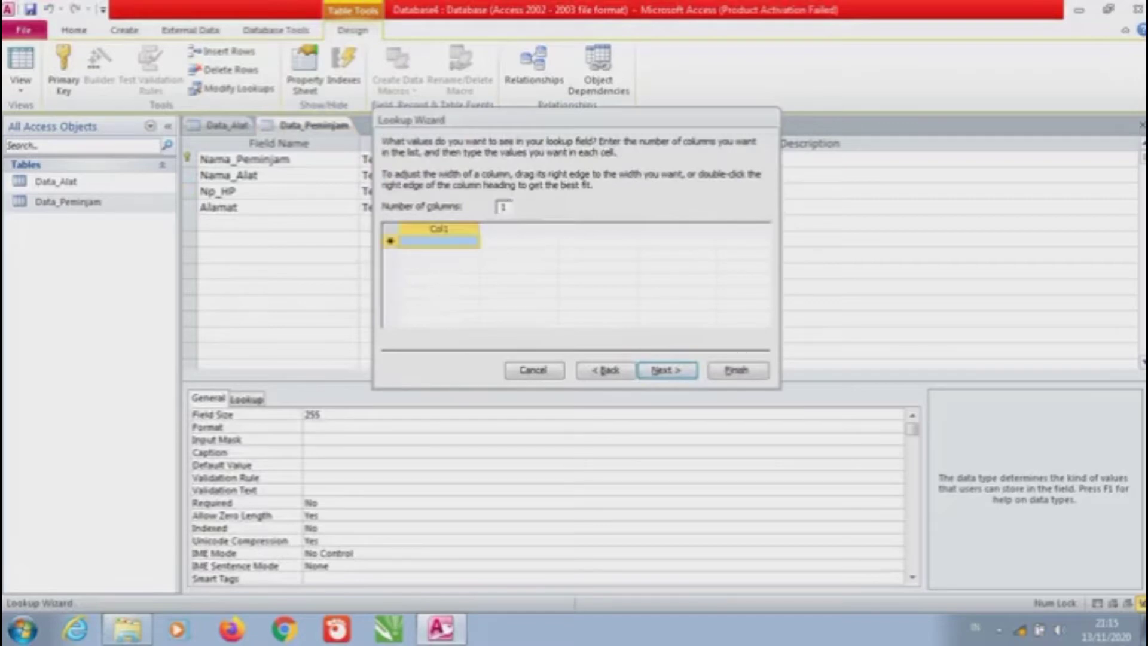
key("Caps_Lock")
type("TER")
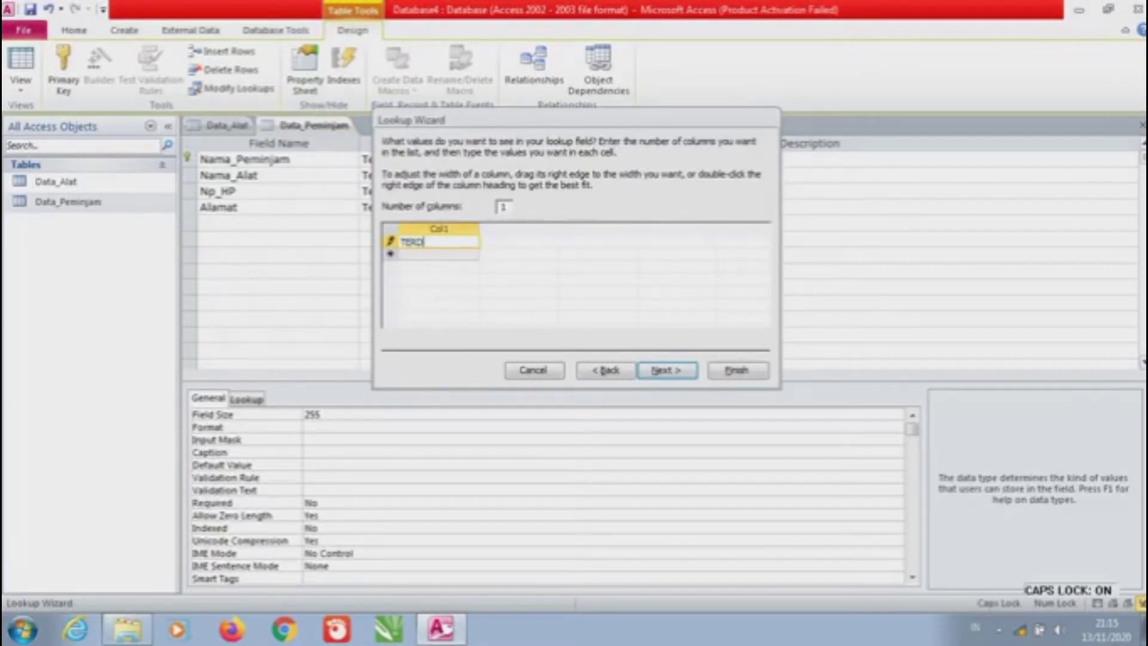
type("SEDIA")
key("Return")
type("TIDAK ")
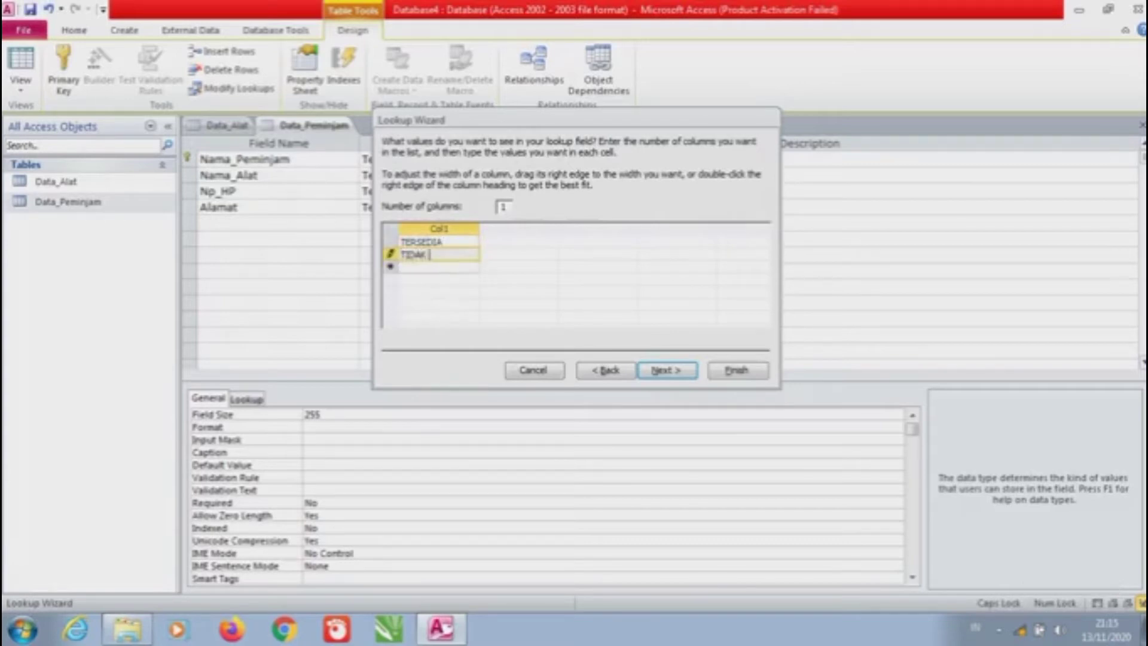
type("TERSEDIA")
key("alt+n")
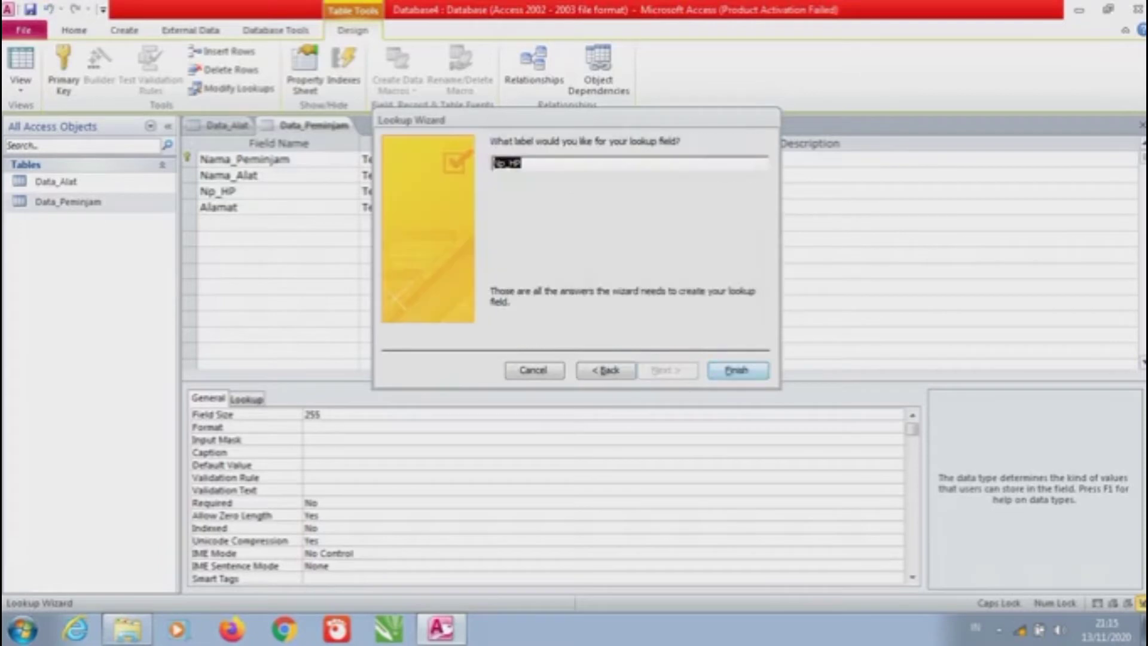
key("Return")
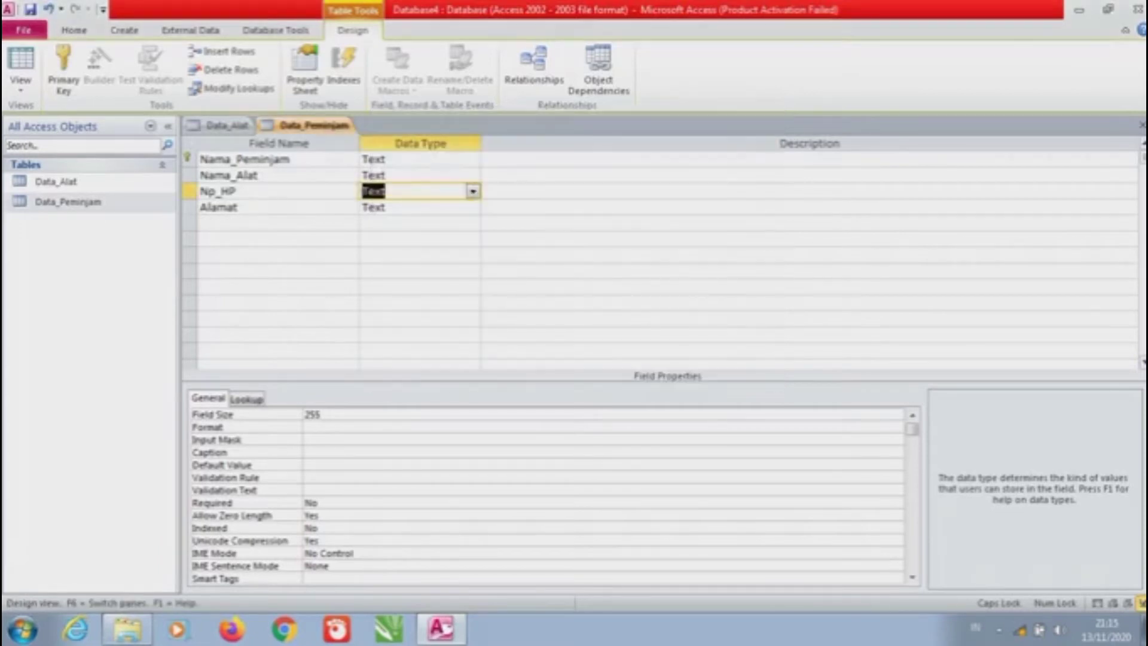
Keep Alamat's data type as Text
left_click(418, 207)
left_click(472, 207)
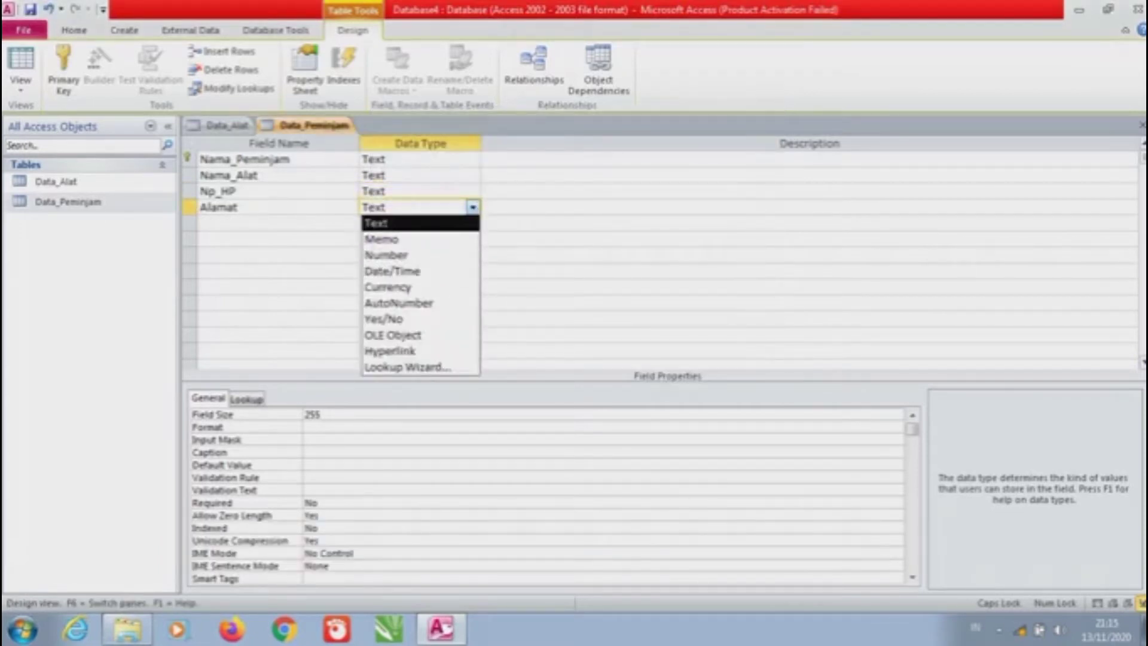
key("Return")
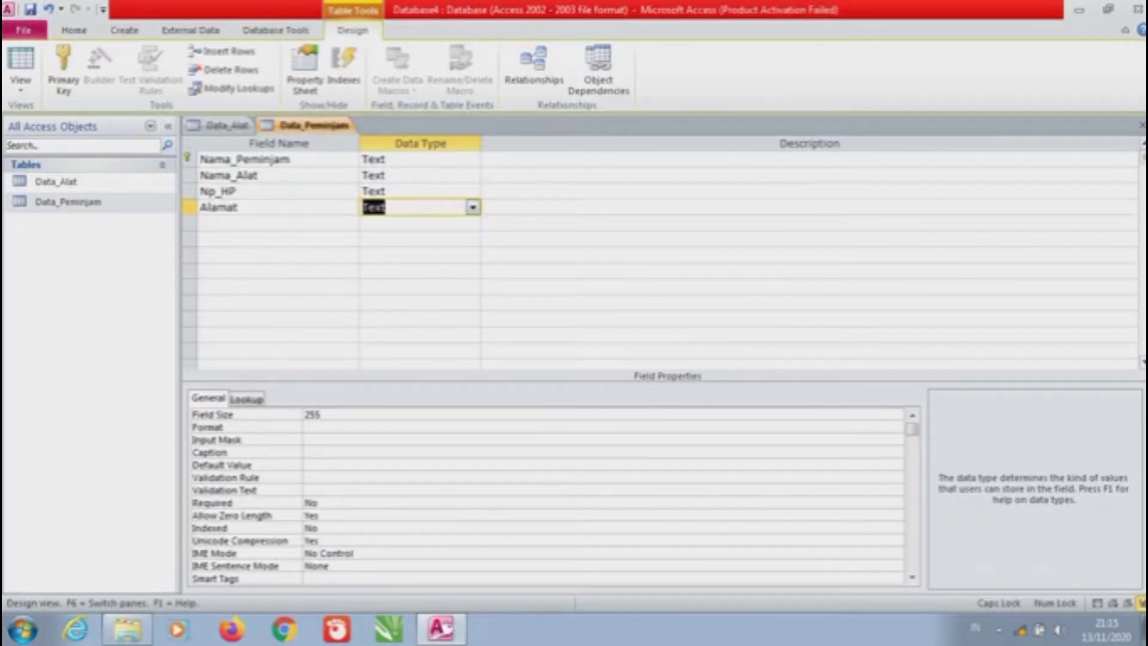
Switch Data_Peminjam to Datasheet View, saving the table design
left_click(20, 81)
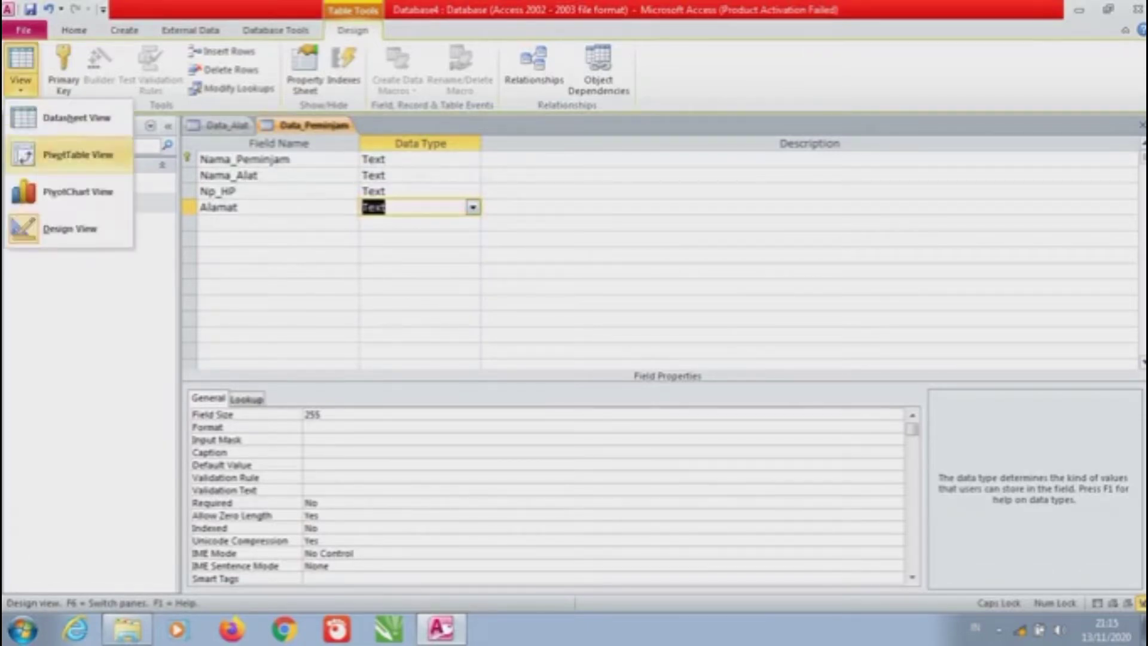
left_click(77, 117)
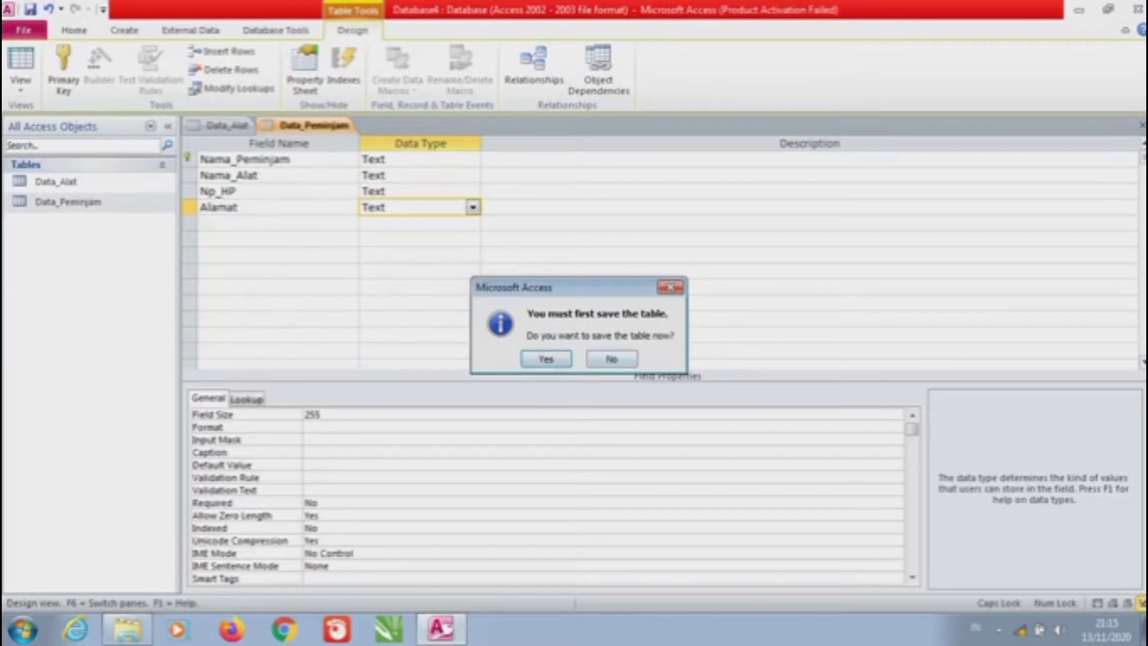
key("Return")
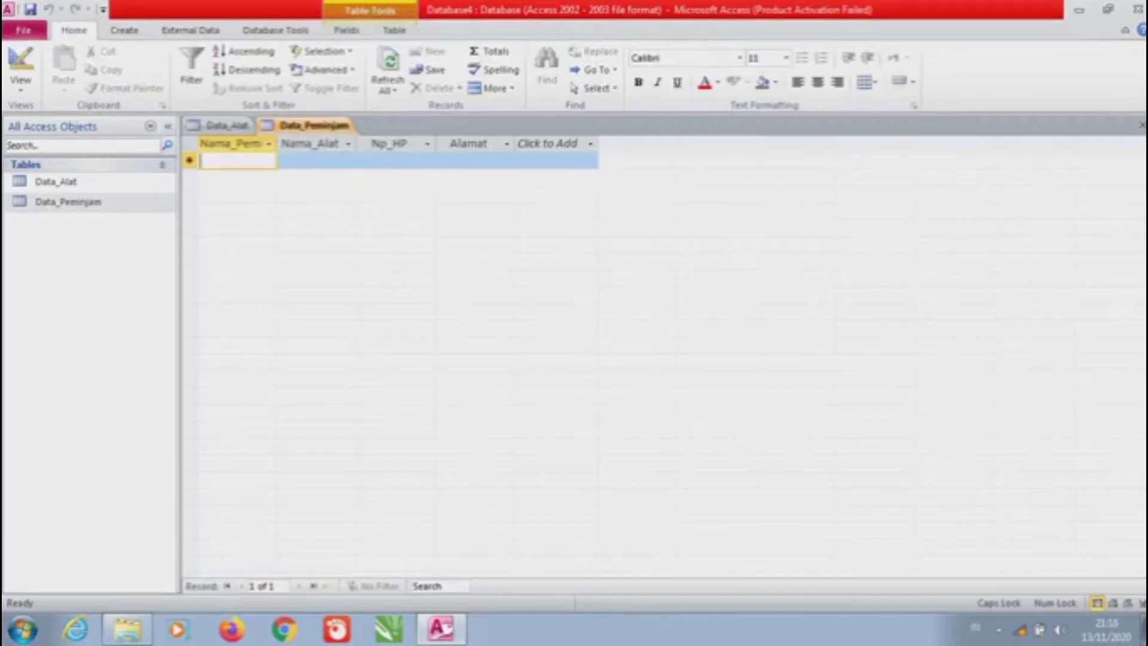
Widen the Nama_Peminjam, Nama_Alat and Np_HP columns of the datasheet
left_click_drag(277, 143, 311, 144)
left_click(350, 144)
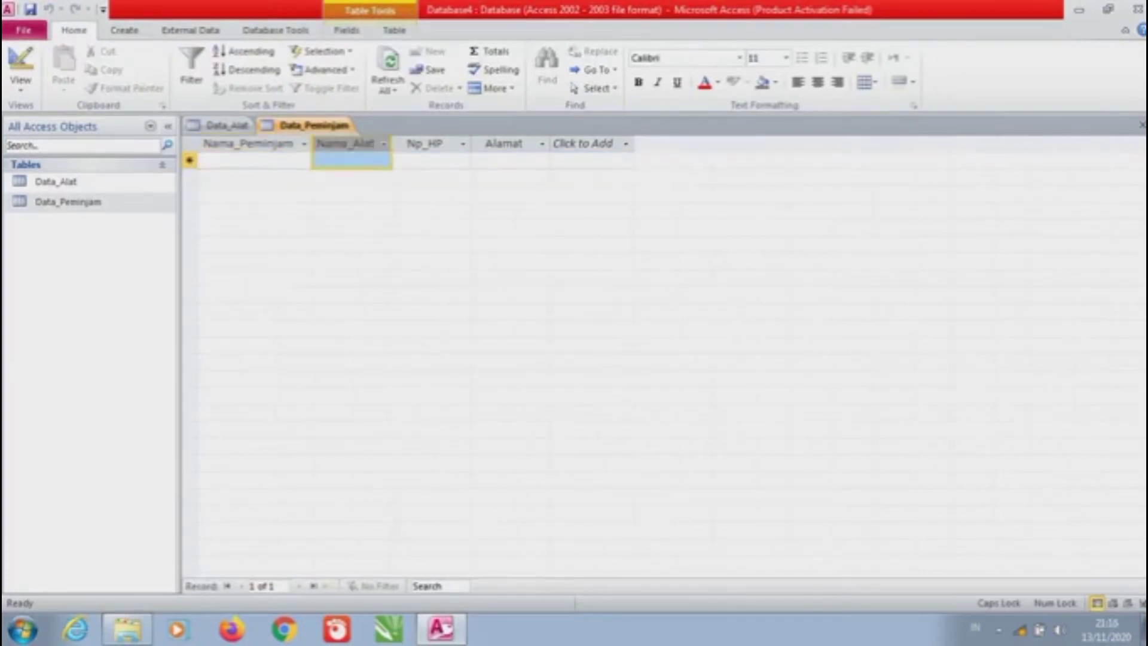
left_click_drag(391, 144, 417, 143)
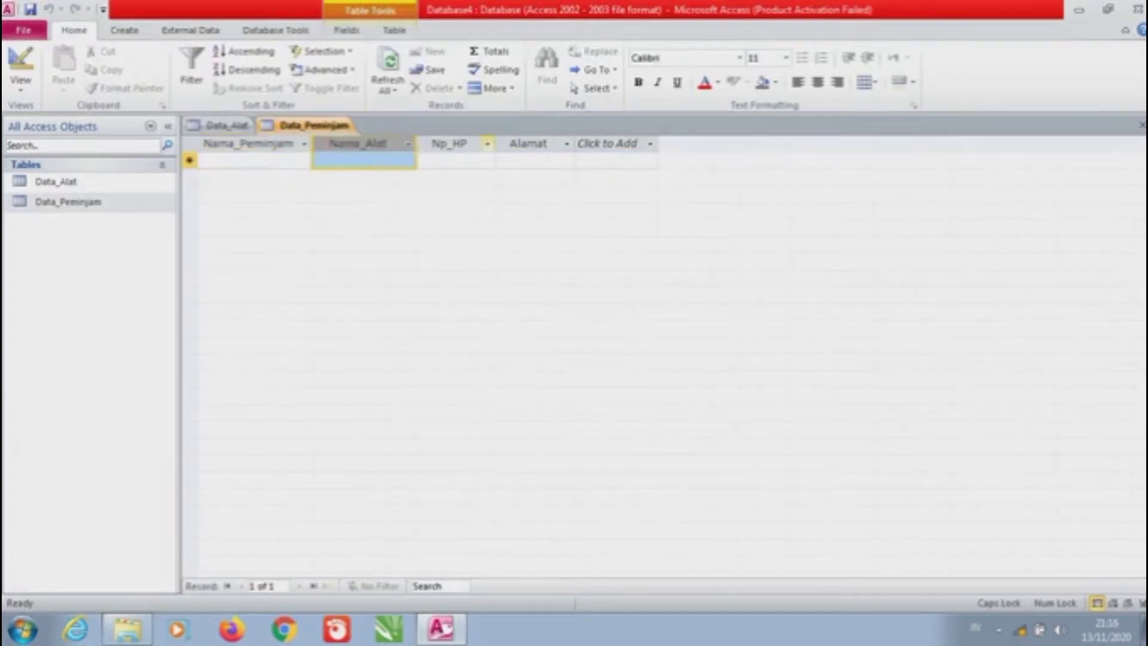
left_click_drag(494, 144, 511, 143)
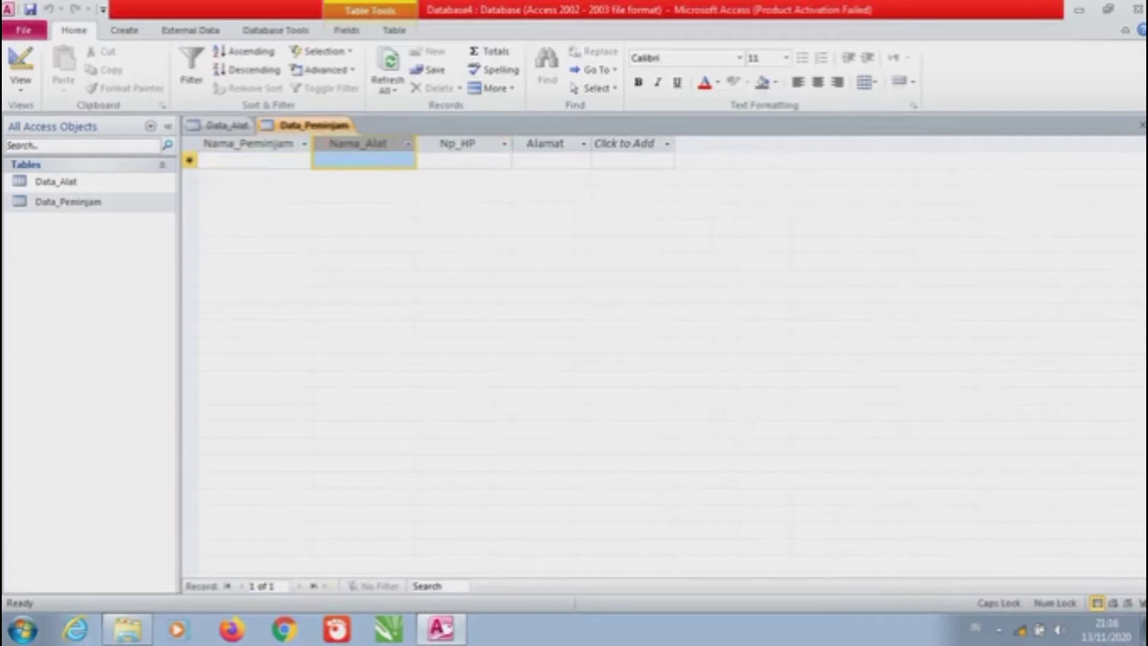
left_click(189, 160)
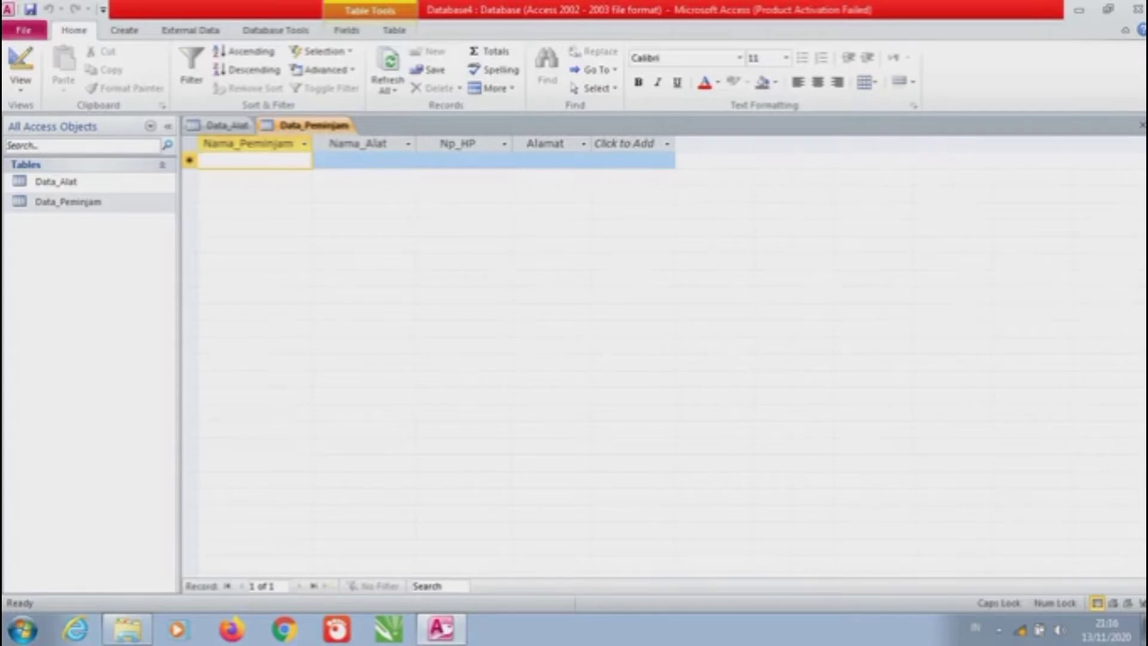
Enter the first seven borrower names in Nama_Peminjam, one record per row
key("Caps_Lock")
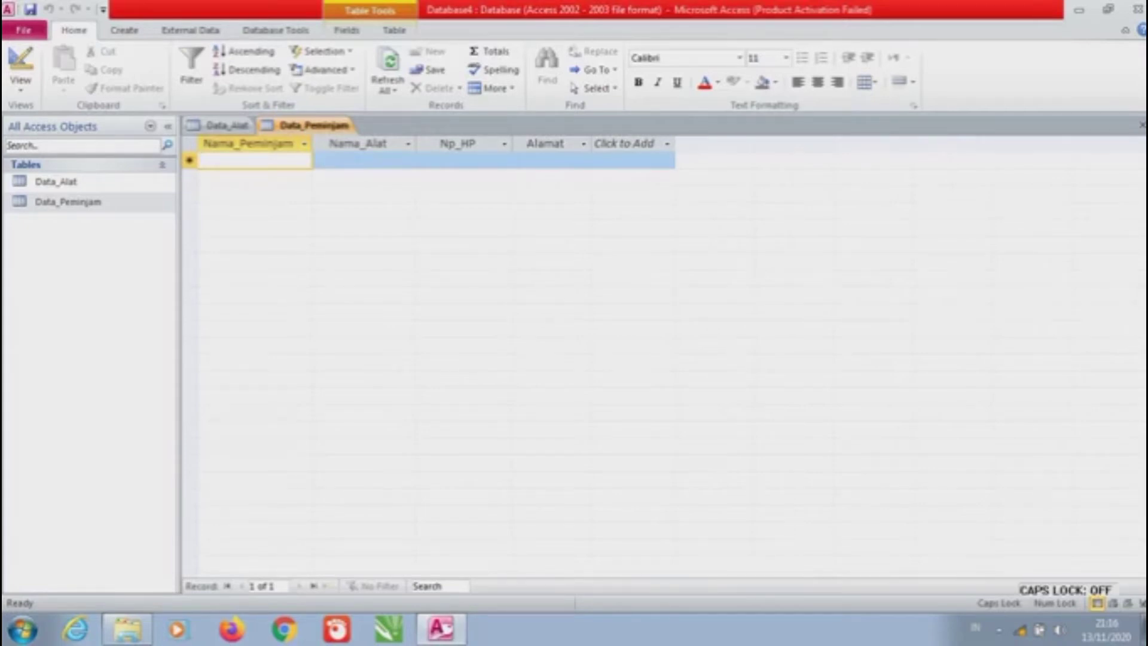
key("Caps_Lock")
key("Caps_Lock")
key("Caps_Lock")
key("Caps_Lock")
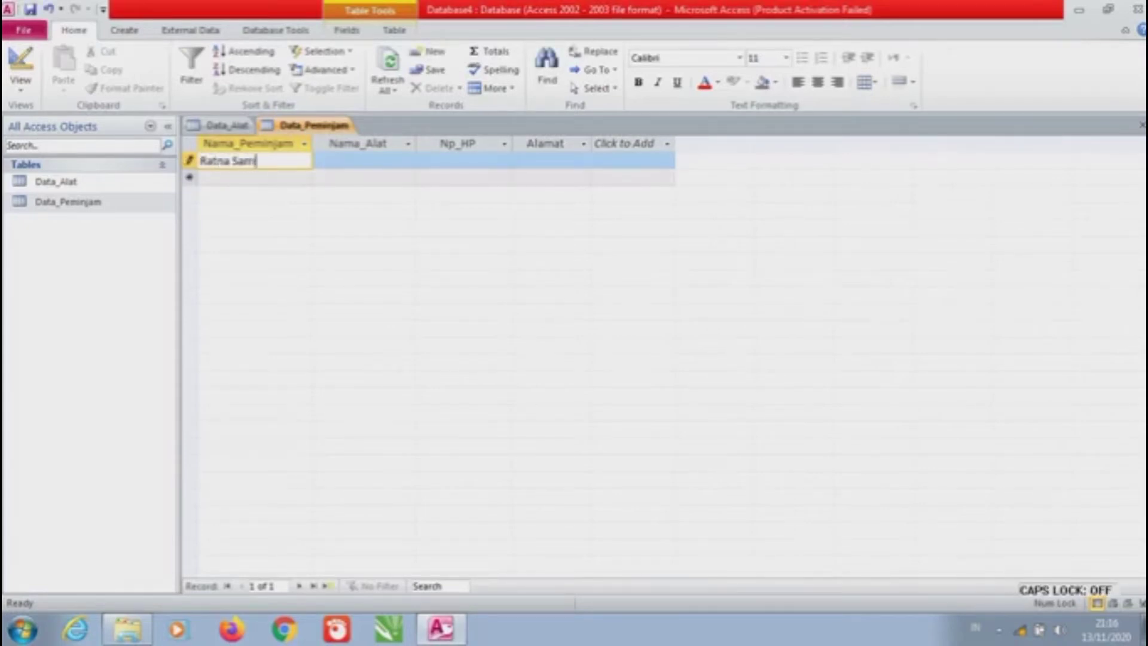
key("Caps_Lock")
key("Caps_Lock")
key("Down")
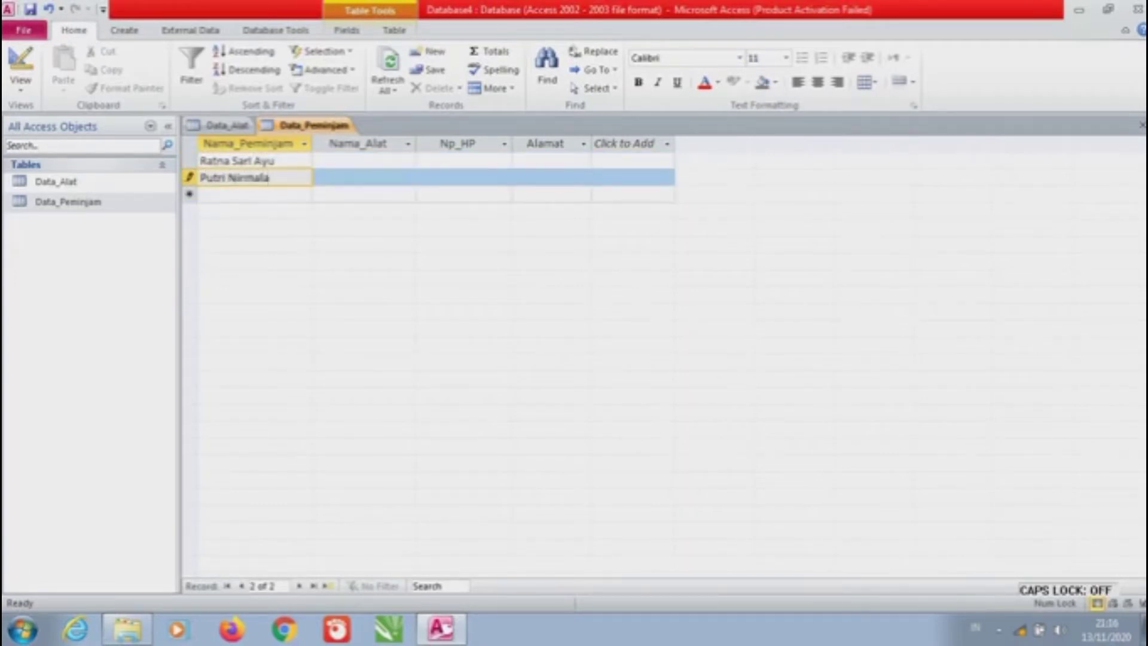
key("Down")
key("Caps_Lock")
type("S")
key("Caps_Lock")
type("arwendah")
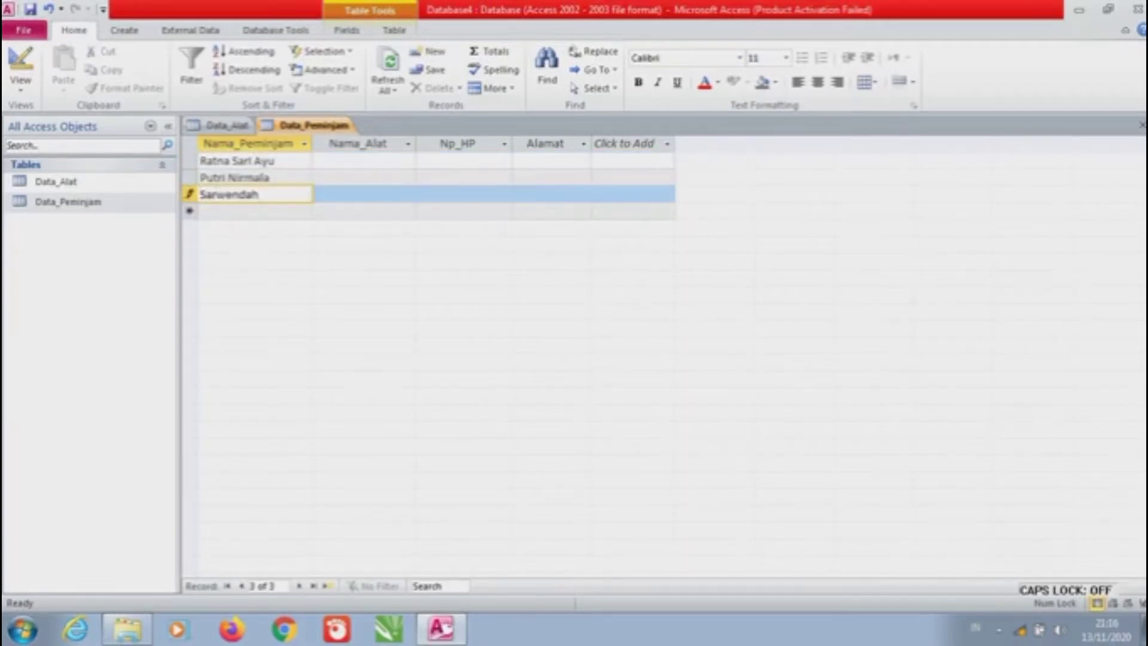
key("Caps_Lock")
key("Down")
key("Caps_Lock")
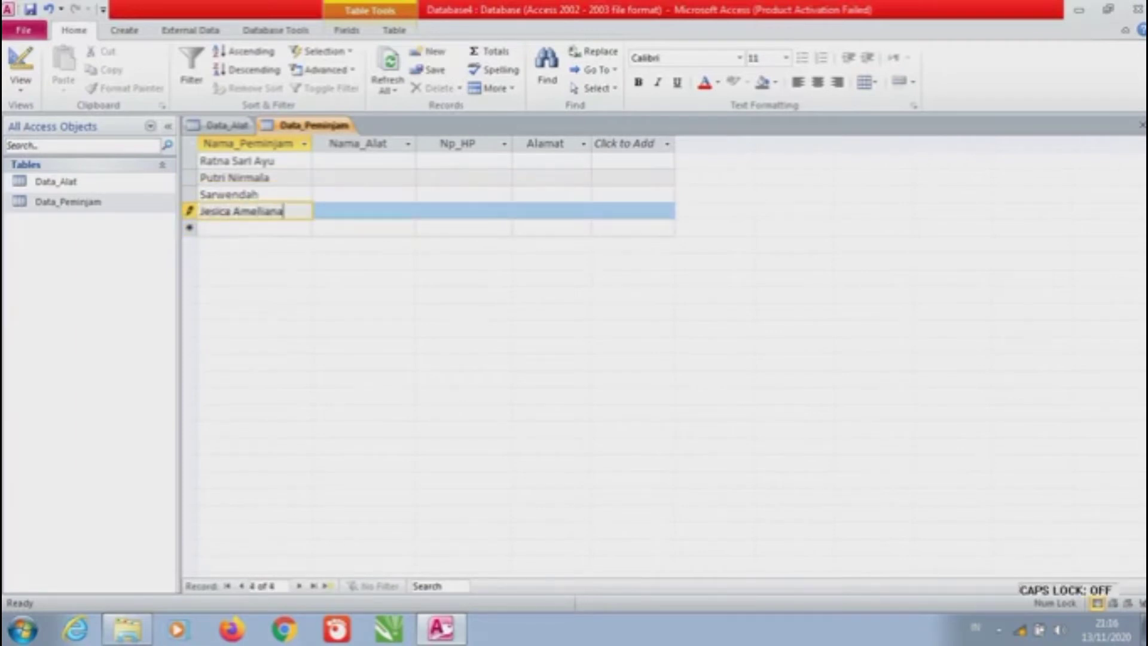
key("Down")
key("Caps_Lock")
key("Caps_Lock")
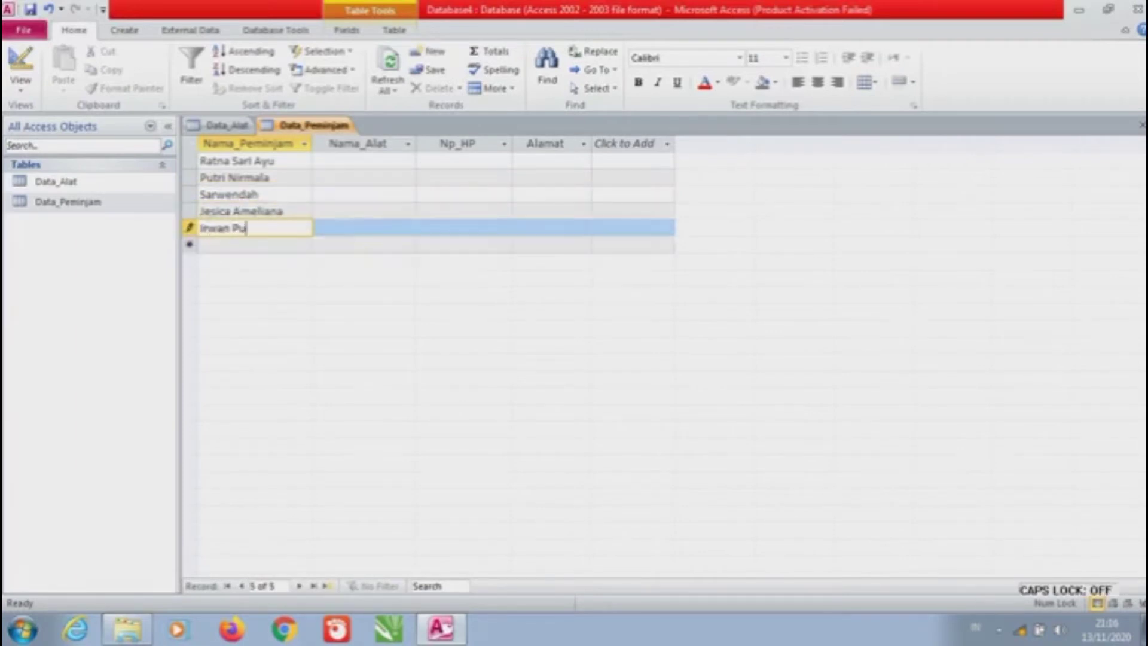
key("Down")
key("Caps_Lock")
type("V")
key("Caps_Lock")
type("alentino")
key("Caps_Lock")
type("R")
key("Caps_Lock")
type("ossi")
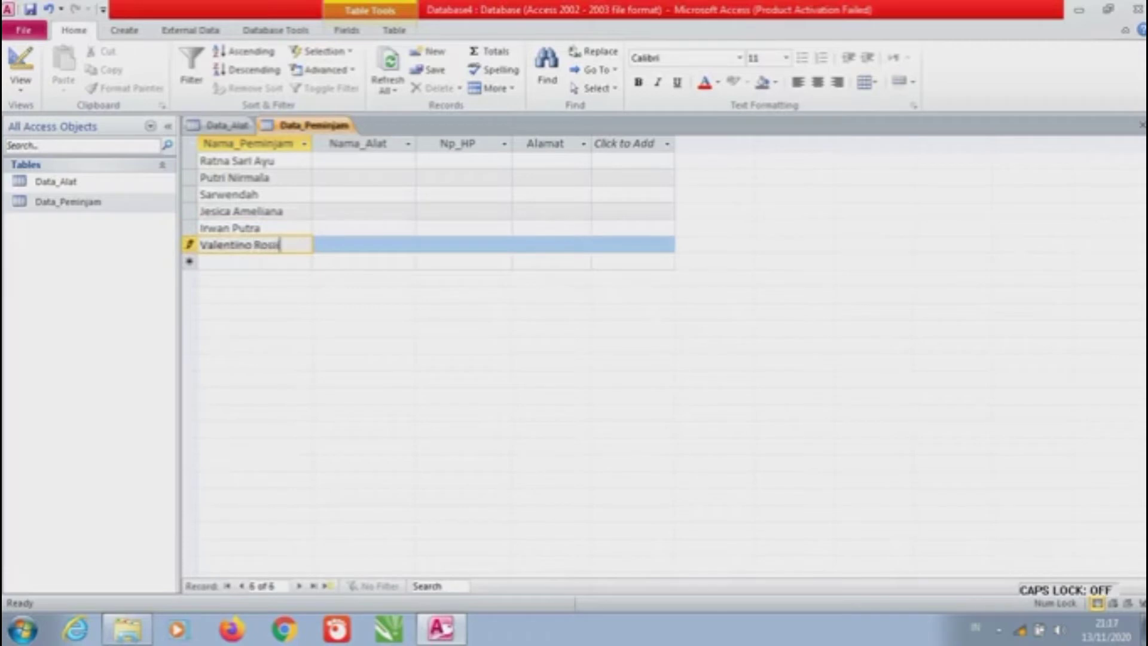
key("Down")
key("Caps_Lock")
type("Andrea")
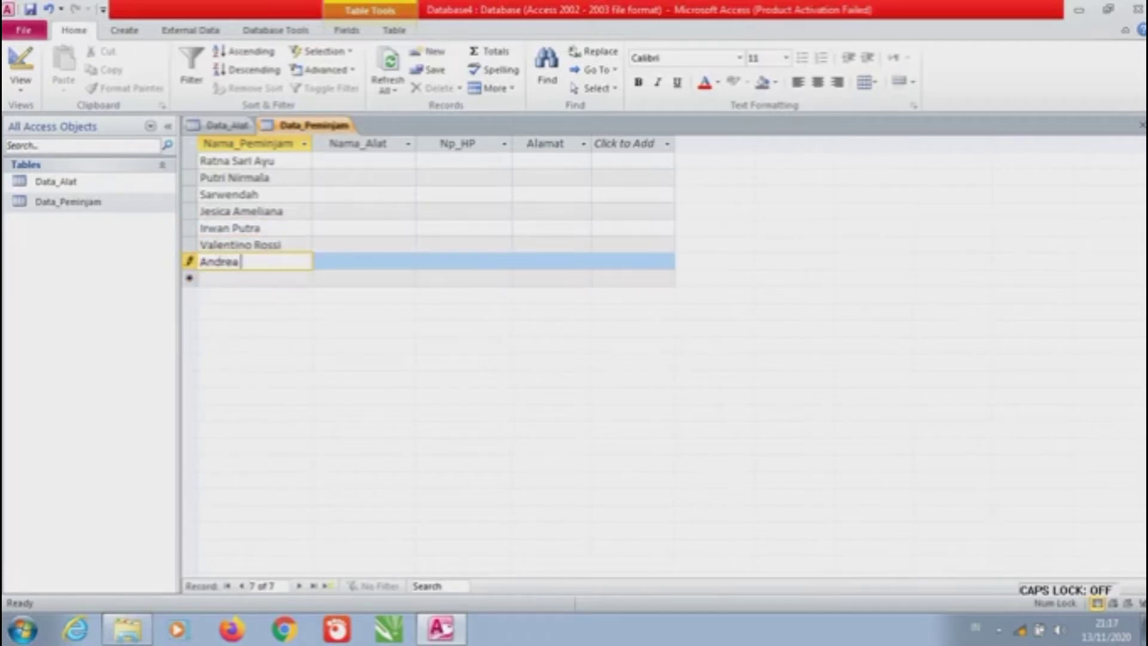
key("Caps_Lock")
type("D")
key("Caps_Lock")
type("ovi")
key("BackSpace")
type("izioso")
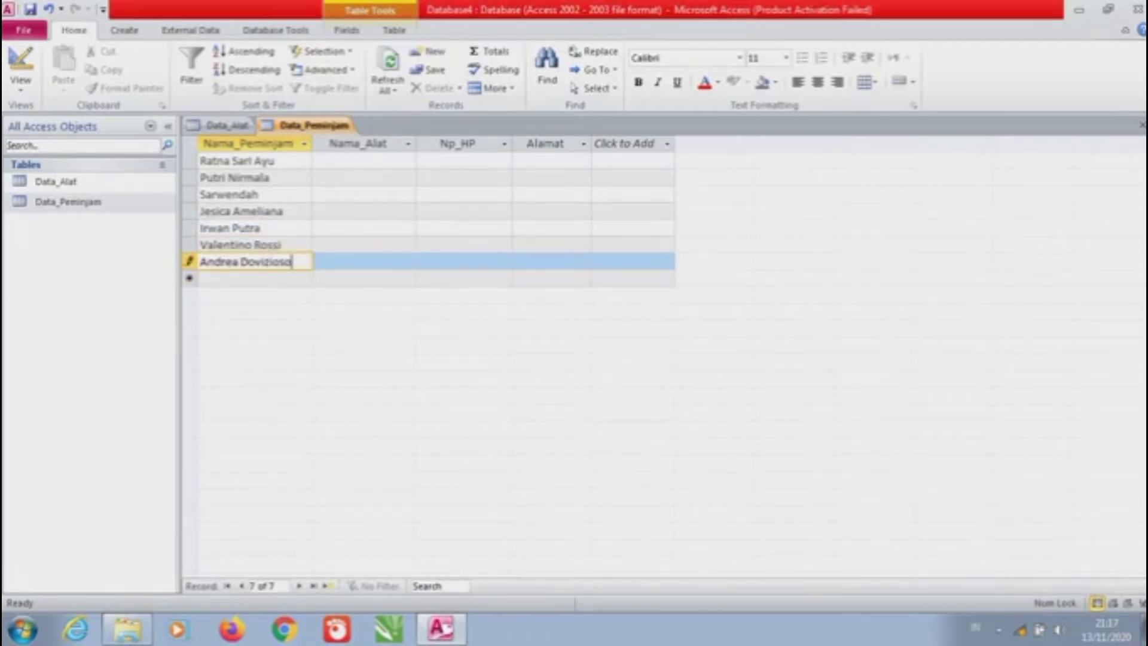
key("Down")
Enter the remaining seven borrower names to complete fourteen Nama_Peminjam records
type("Marc Marquez")
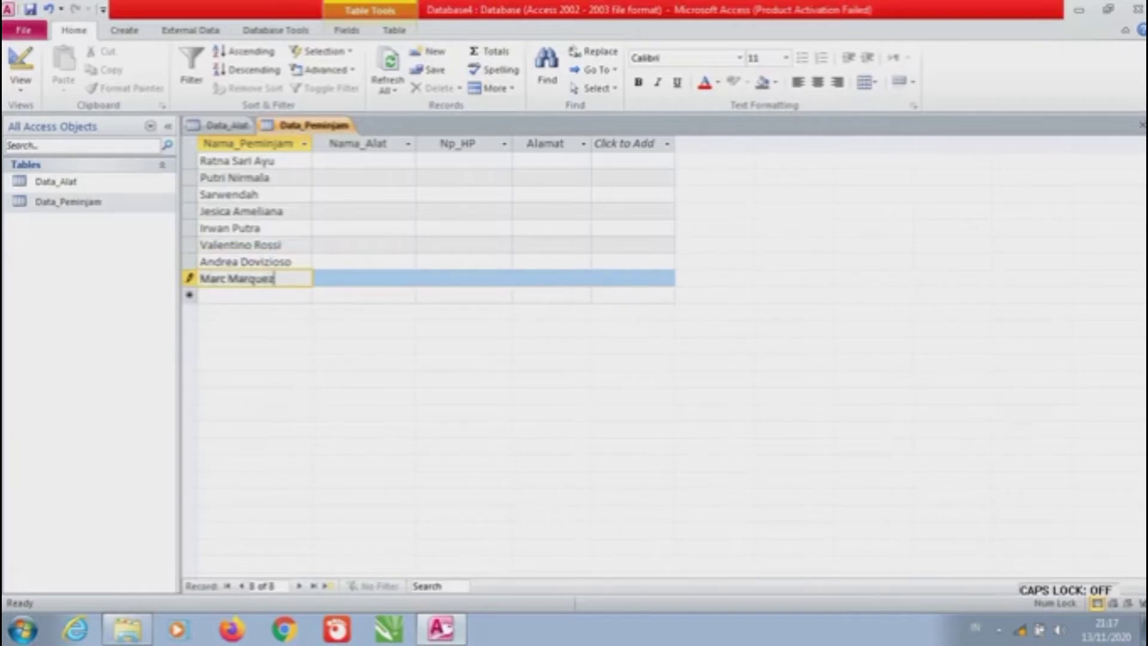
key("Down")
type("Andrea Iannone")
key("Down")
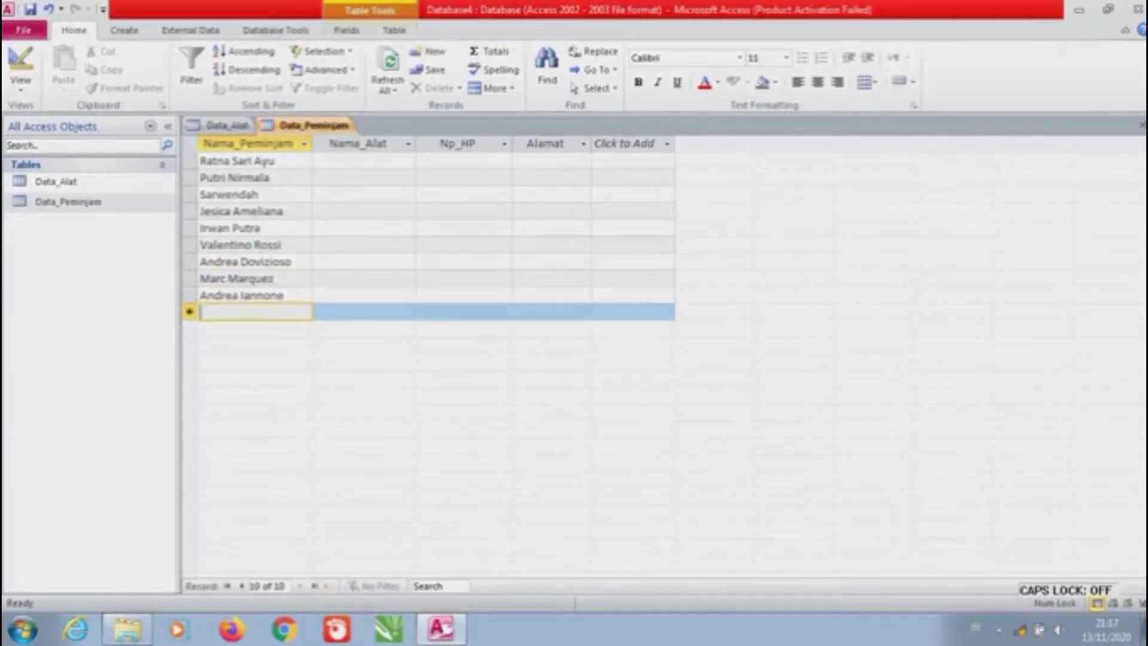
type("Fabio Quartararo")
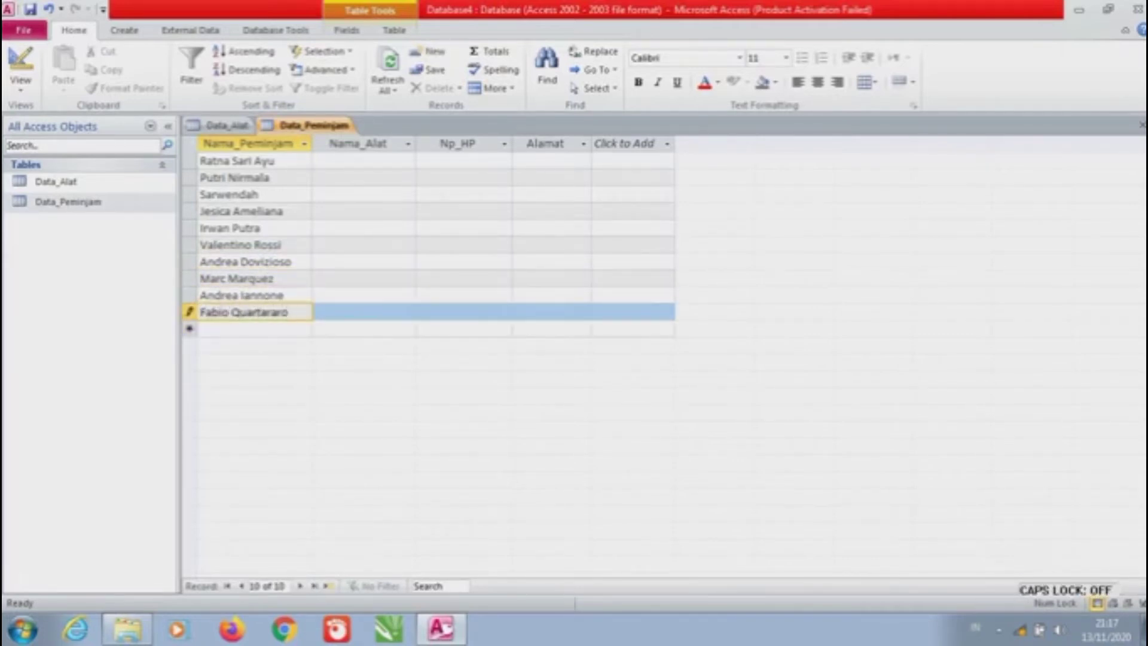
key("Down")
type("Cristian Ronaldo")
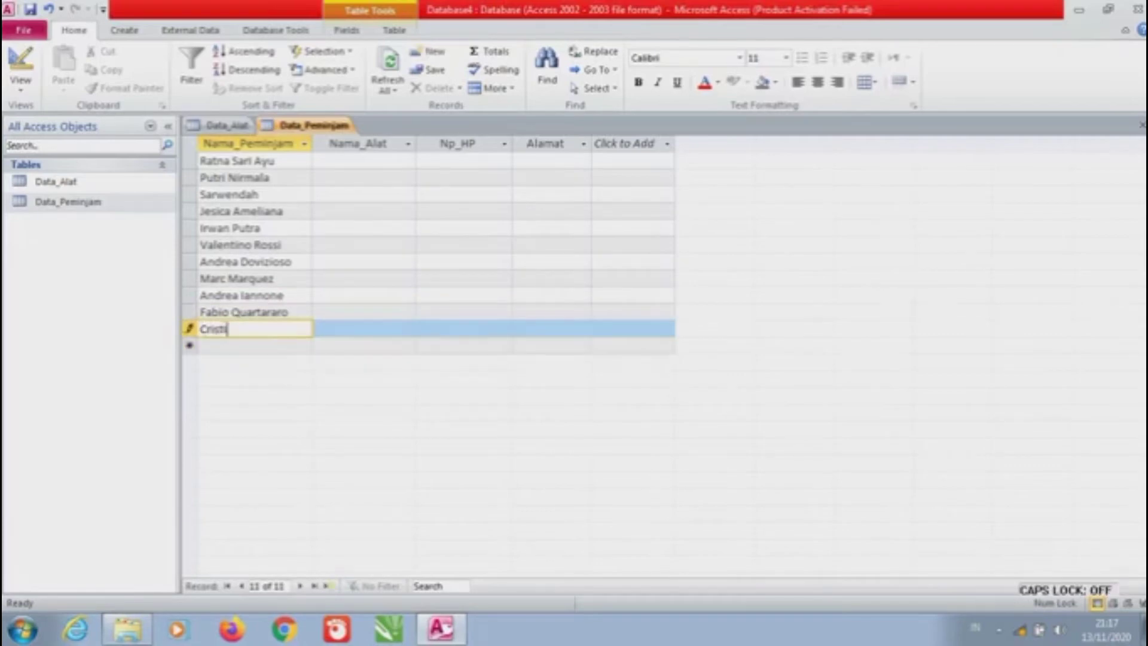
key("Down")
key("Caps_Lock")
type("Lionel Messi")
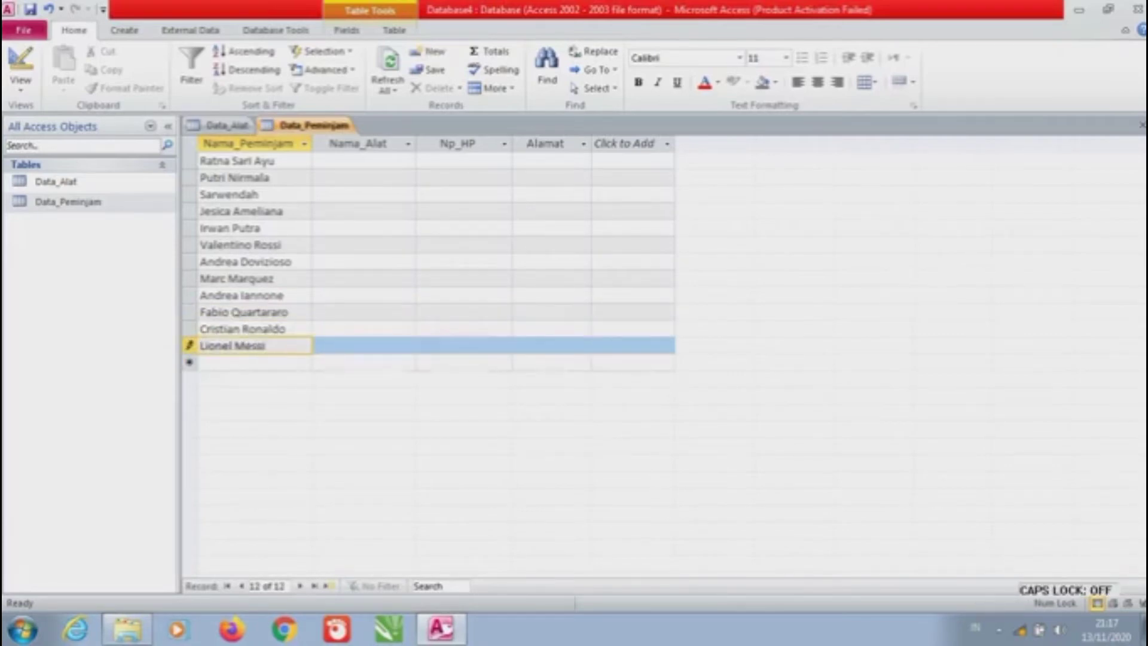
key("Down")
type("Mohamed Salah")
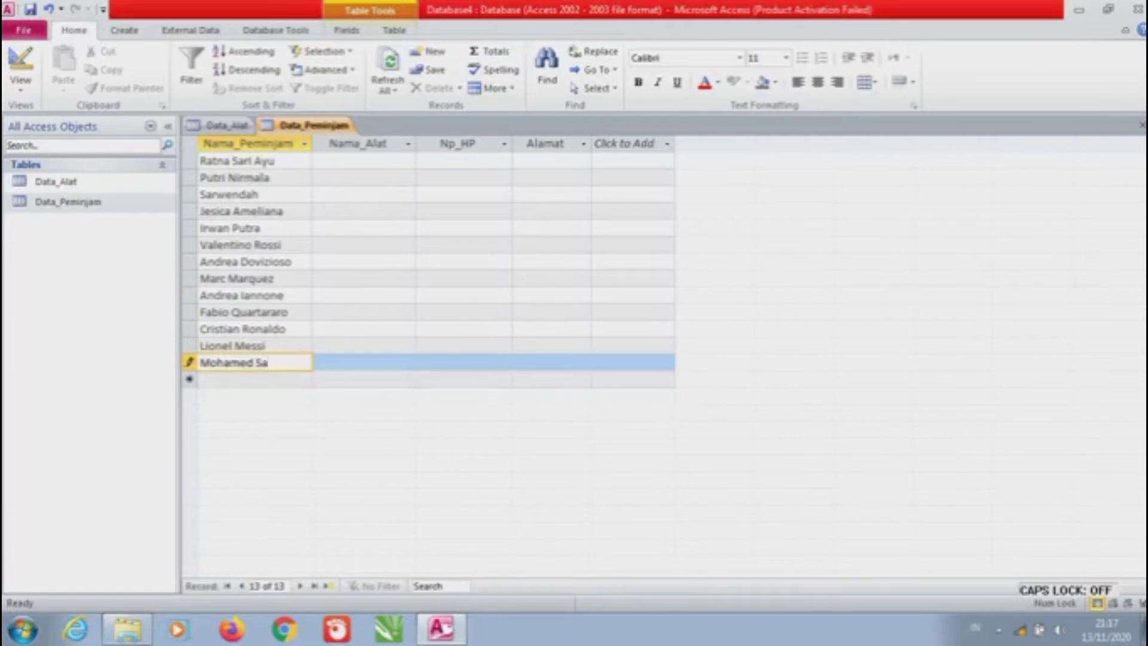
key("Down")
type("Neymar Jr")
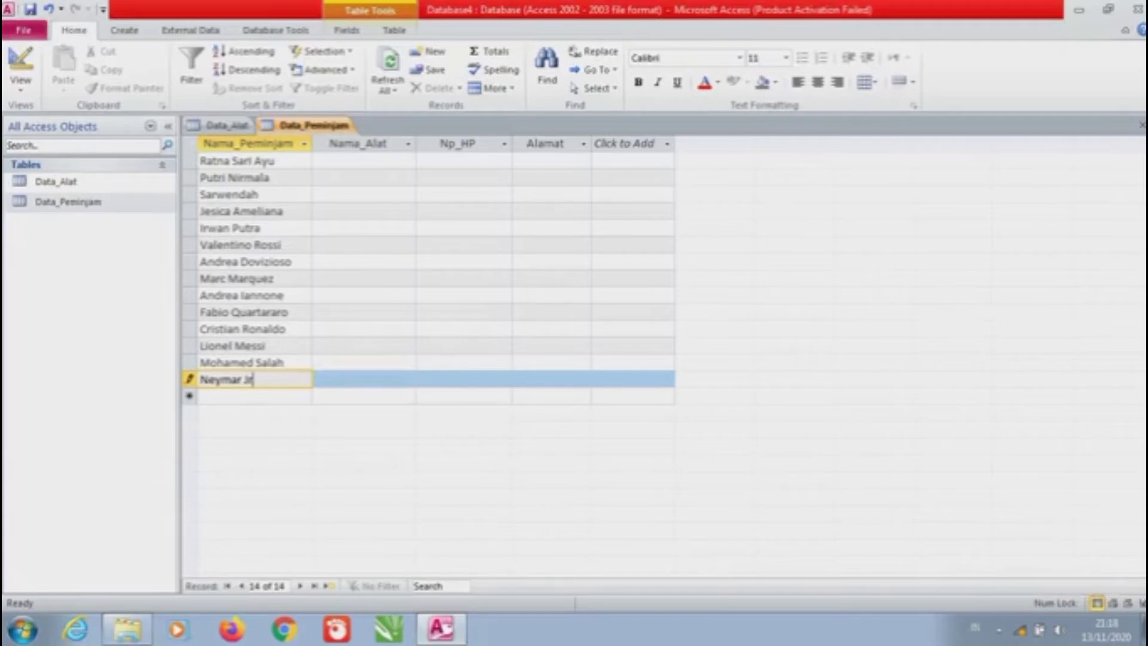
left_click(365, 160)
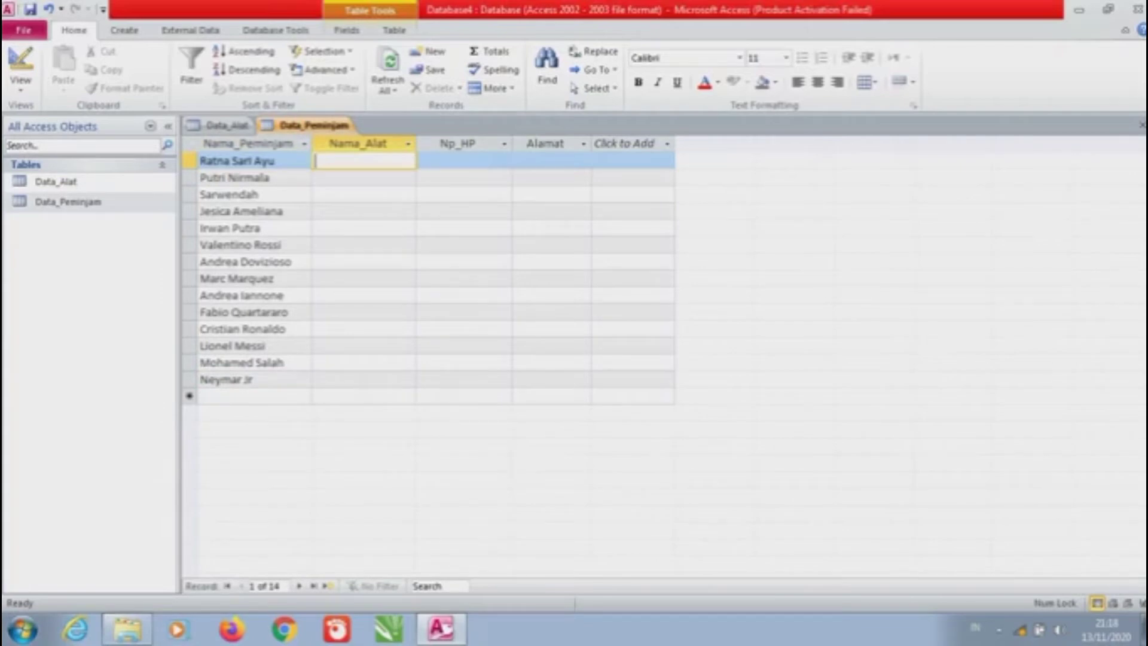
Fill Nama_Alat with Thermometer, Rafraktometer, Light meter, Anemometer, pH meter and Ohm meter
key("Caps_Lock")
type("T")
key("Caps_Lock")
type("hermometer")
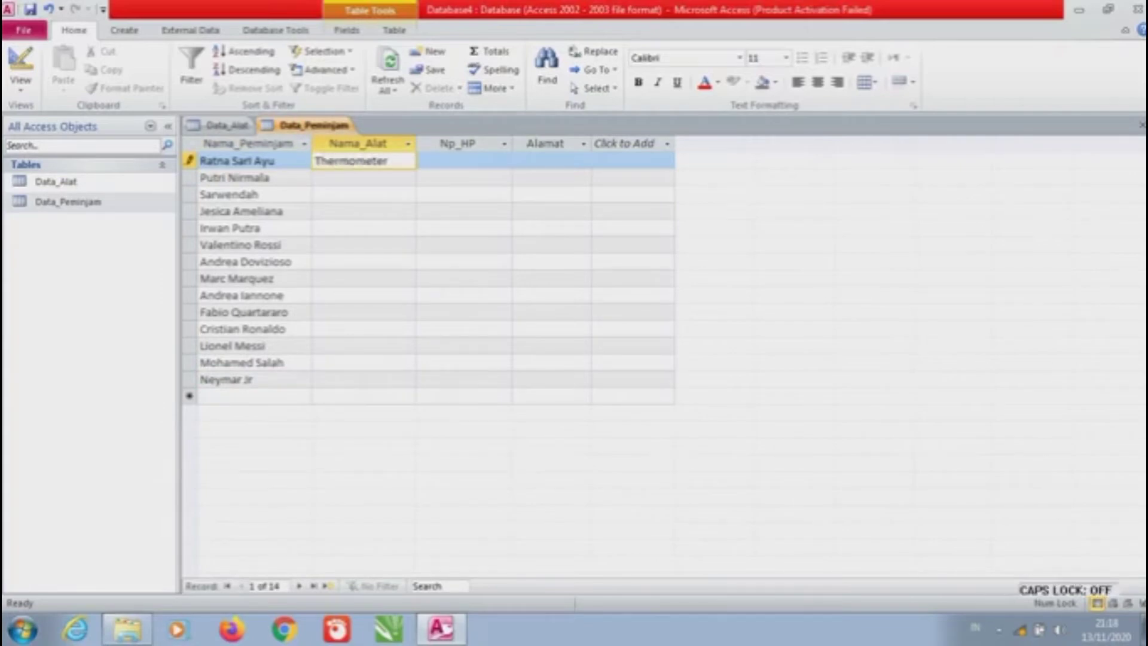
key("Down")
type("Rafraktometer")
key("Down")
key("Caps_Lock")
type("L")
key("Caps_Lock")
type("ight meter")
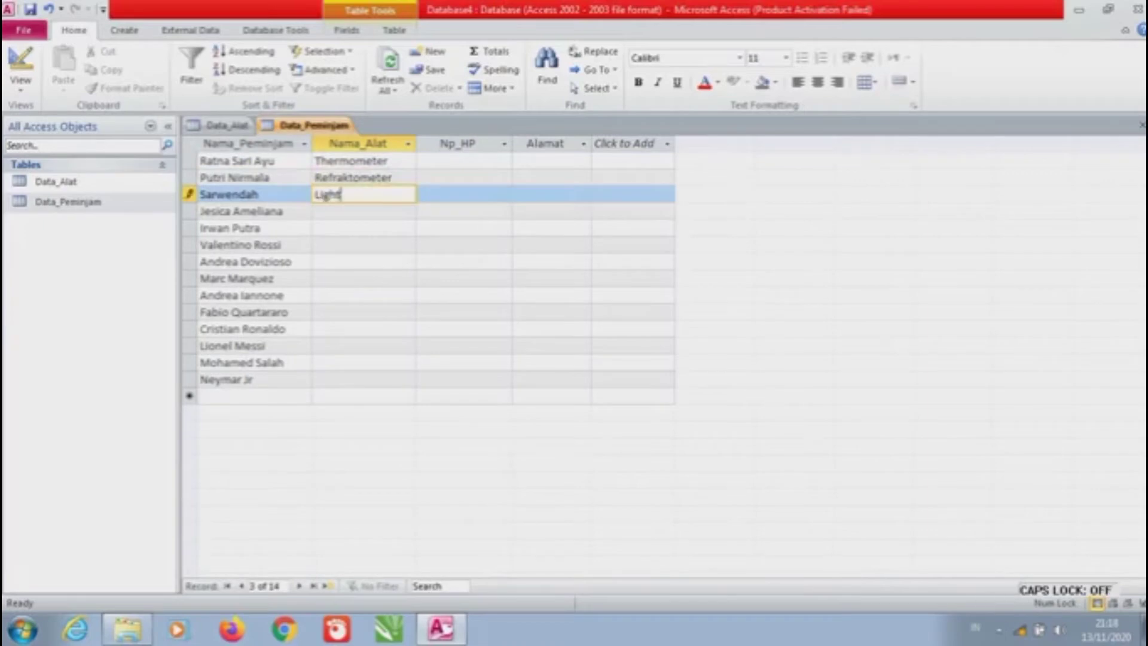
key("Down")
key("Caps_Lock")
type("A")
key("Caps_Lock")
type("nemometer")
key("Down")
type("pH meter")
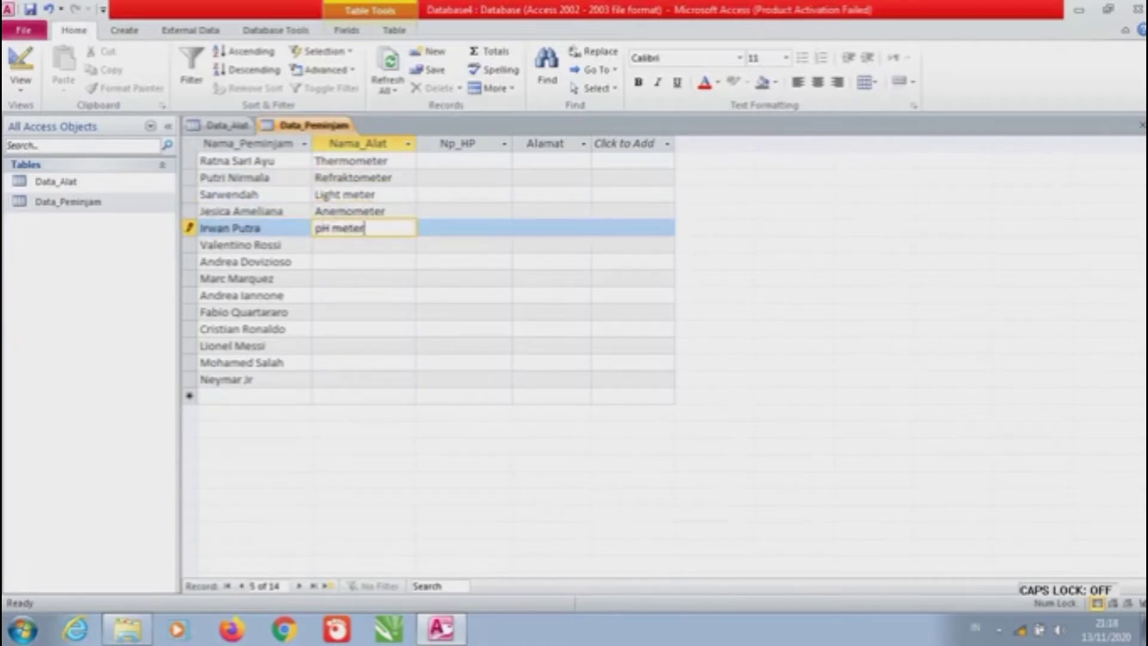
key("Down")
type("Ohm meter")
key("Down")
Continue Nama_Alat with Barometer, Densitometer, Hygrometer, Manometer, Sound level meter and lux meter
type("Baro metee")
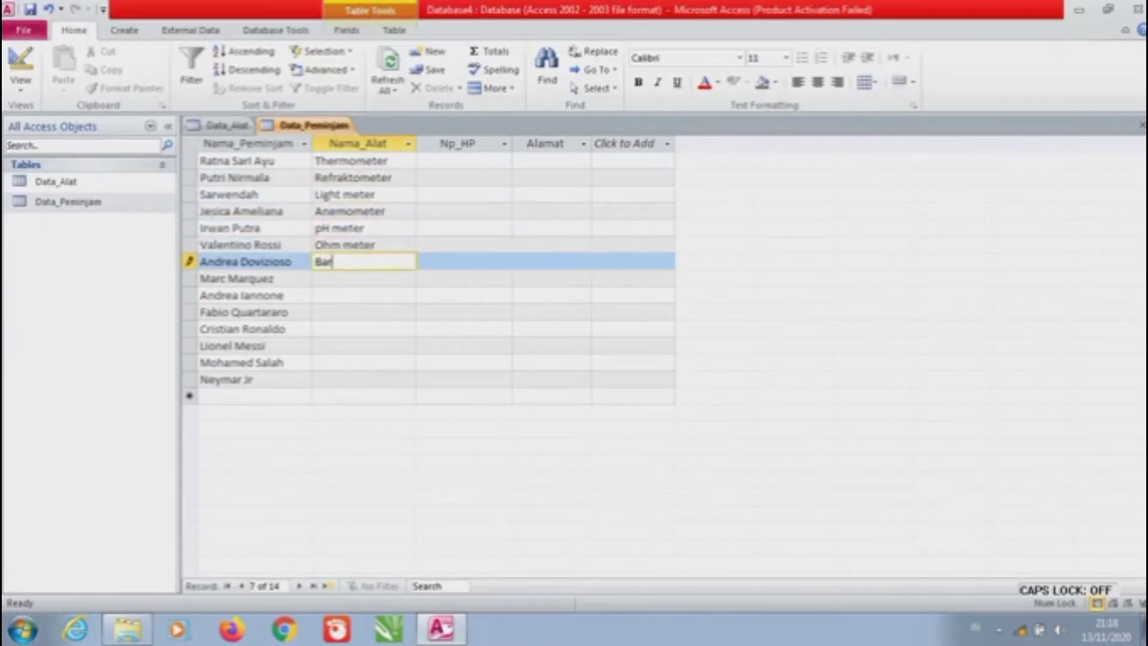
key("Down")
type("Densitometer")
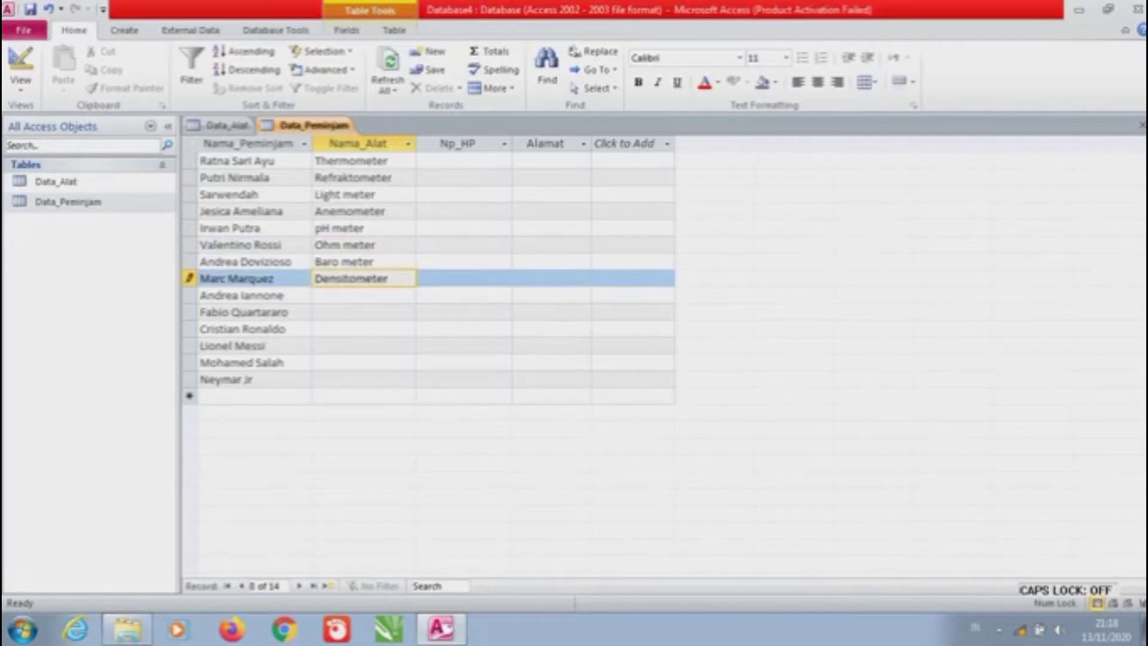
key("Down")
type("Hygrometer")
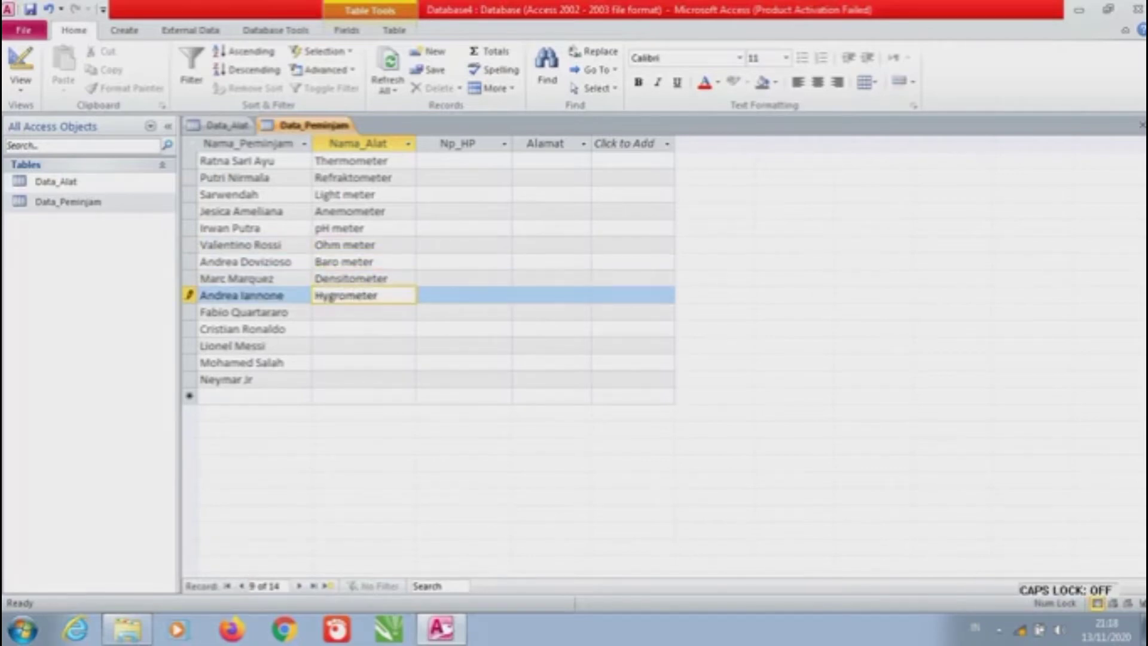
key("Down")
key("Caps_Lock")
type("Manometerr")
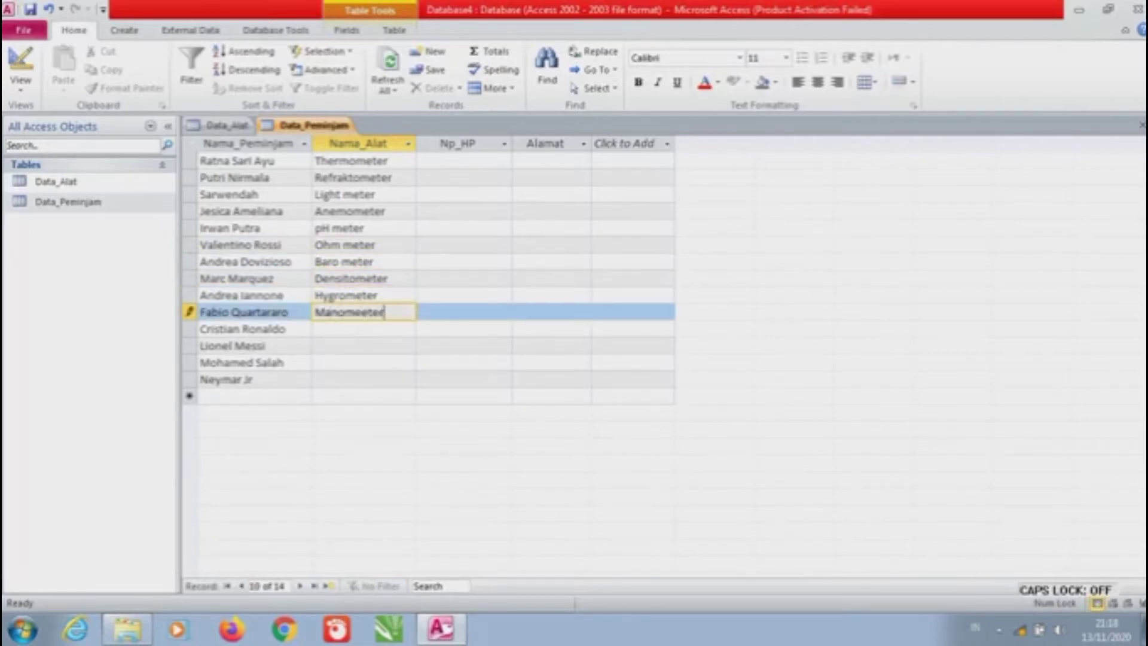
key("BackSpace")
key("BackSpace")
key("BackSpace")
key("BackSpace")
type("ter")
key("Down")
type("Sound Level")
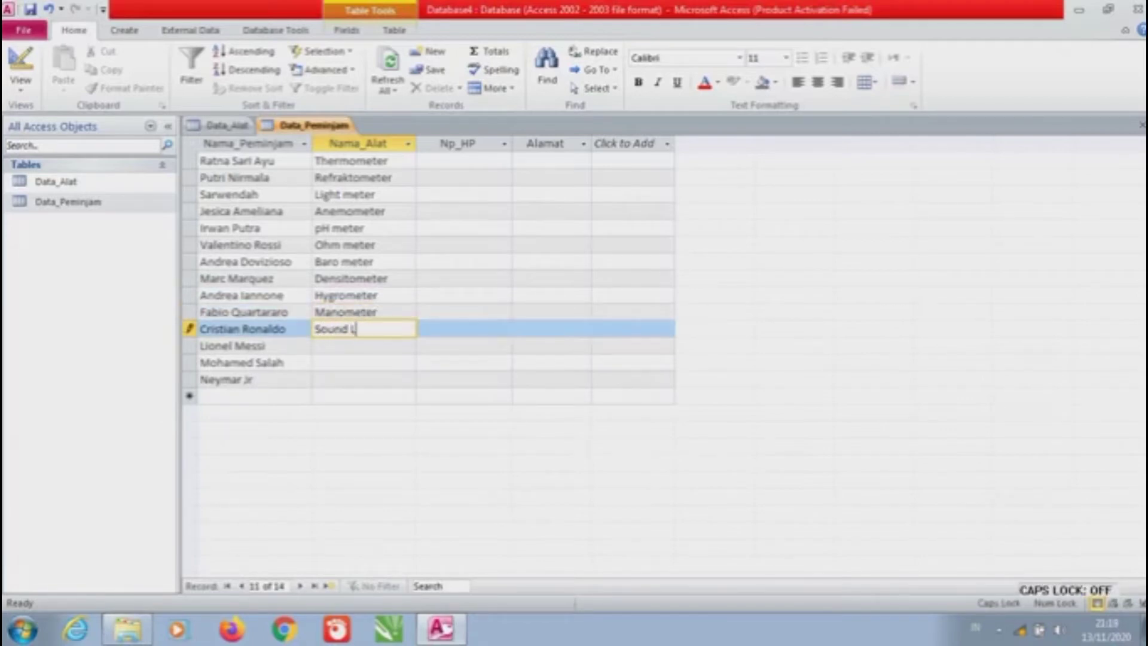
key("Caps_Lock")
key("BackSpace")
key("BackSpace")
key("BackSpace")
key("BackSpace")
key("BackSpace")
type("level meter")
key("Down")
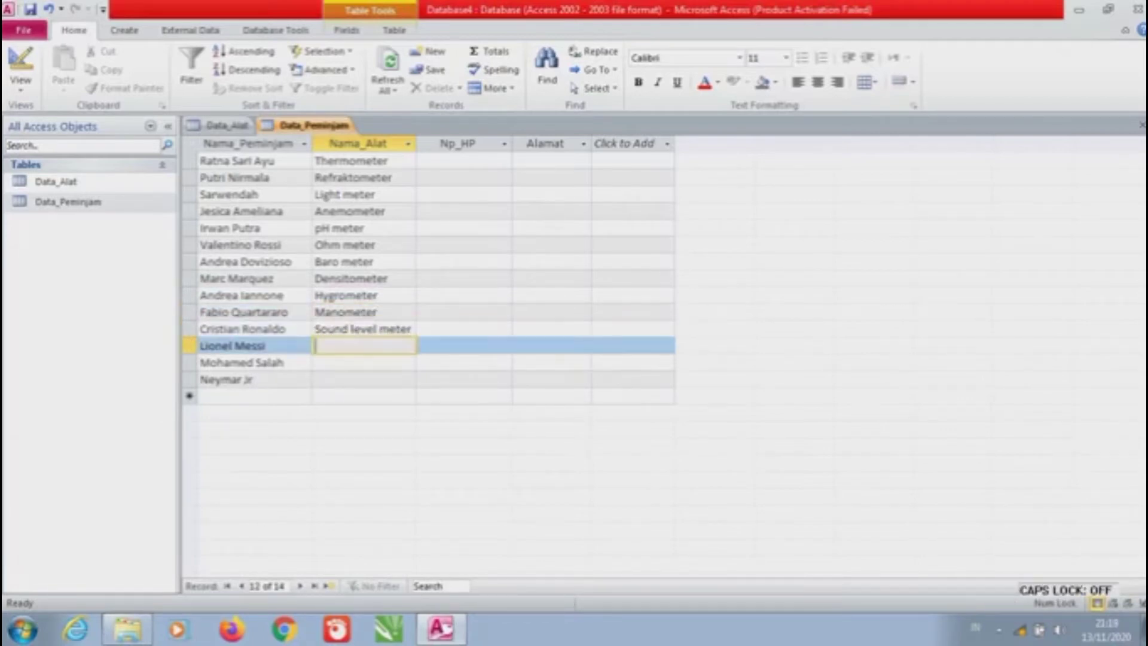
type("lux meter")
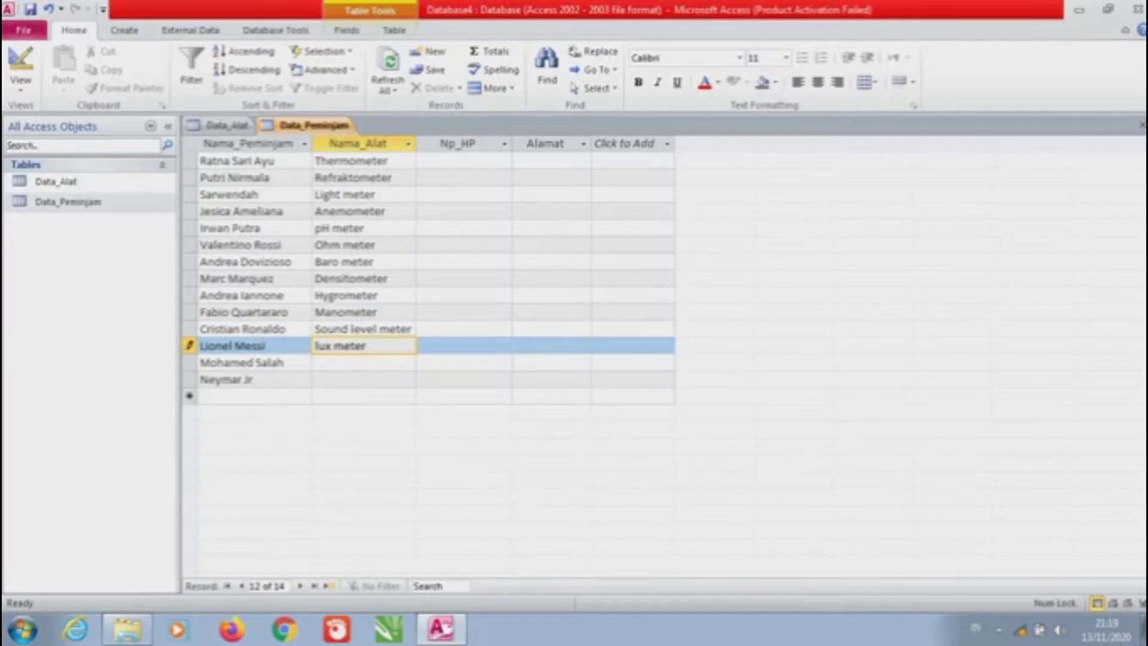
key("Up")
key("Up")
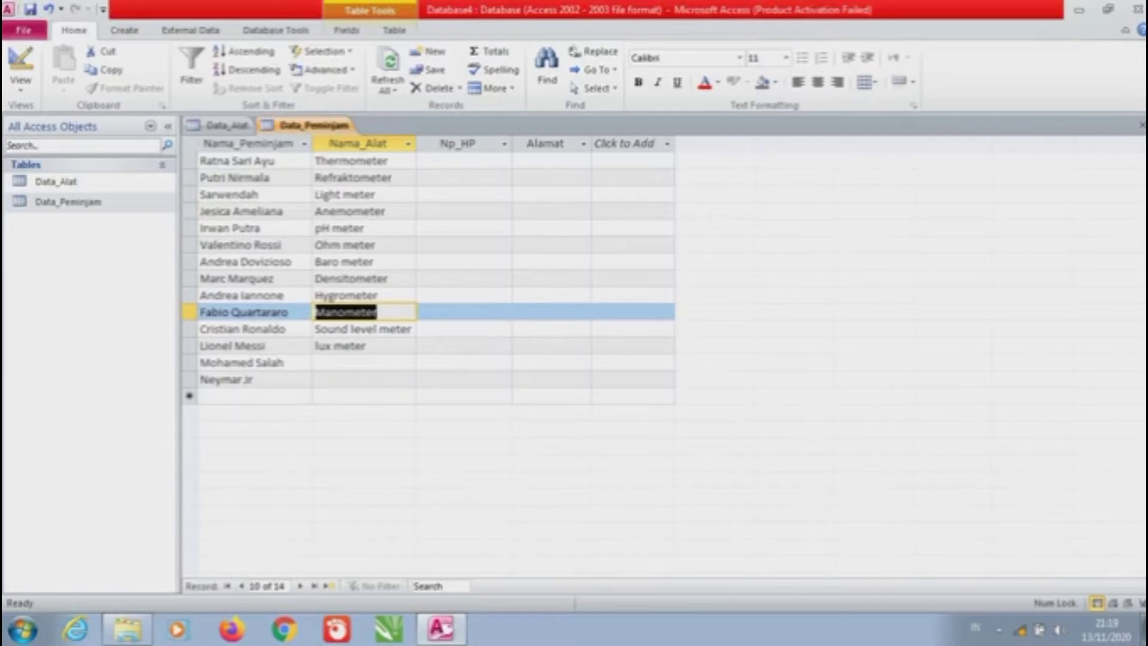
Replace the row-11 borrower with a new name and shift the following names down, adding a fifteenth record
left_click(257, 329)
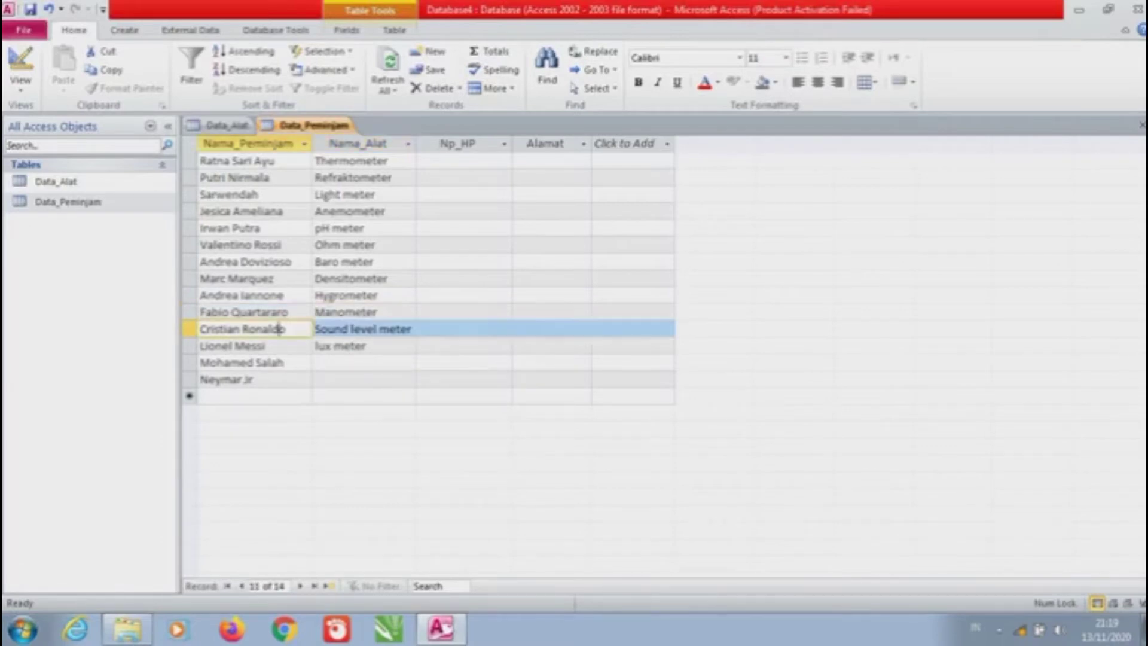
left_click_drag(287, 329, 240, 329)
key("BackSpace")
key("BackSpace")
key("BackSpace")
key("BackSpace")
key("BackSpace")
key("BackSpace")
key("BackSpace")
key("BackSpace")
key("BackSpace")
key("BackSpace")
type("Alex Marquez")
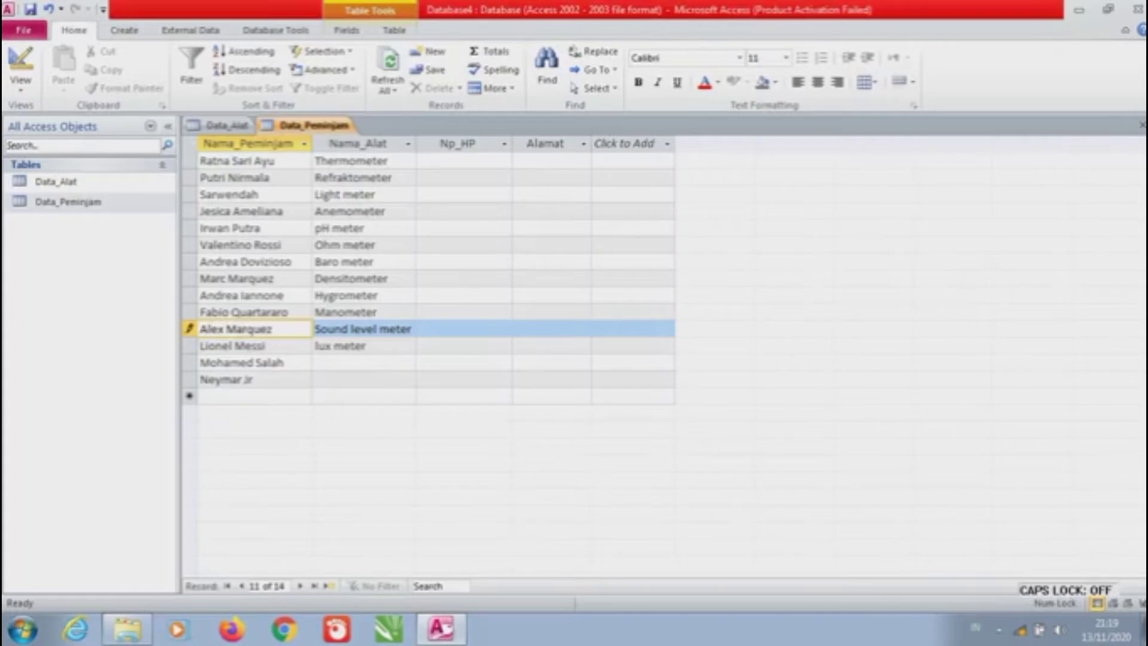
key("Down")
type("Cristian Ronaldo")
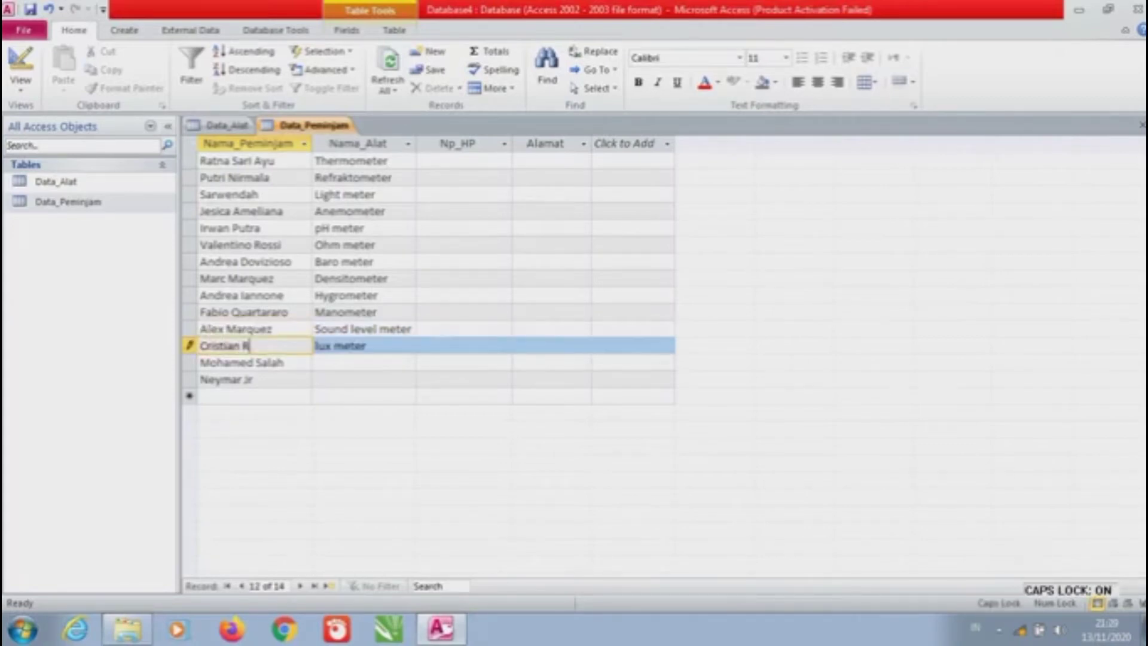
key("Down")
type("Lionel Messi")
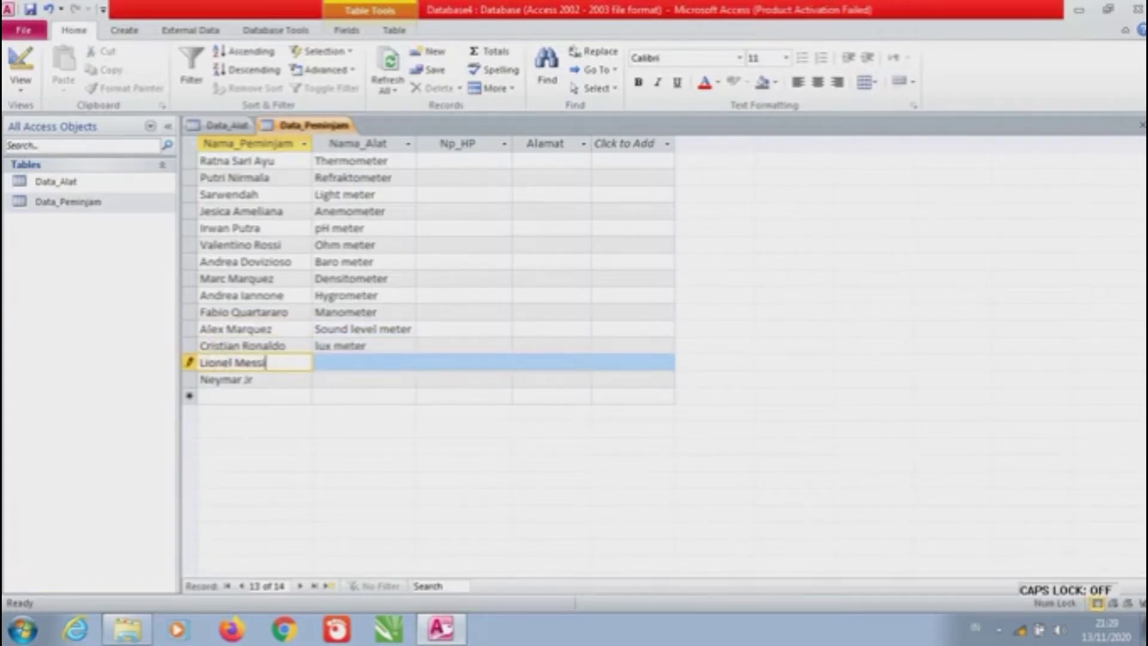
key("Down")
type("Mohamed Salah")
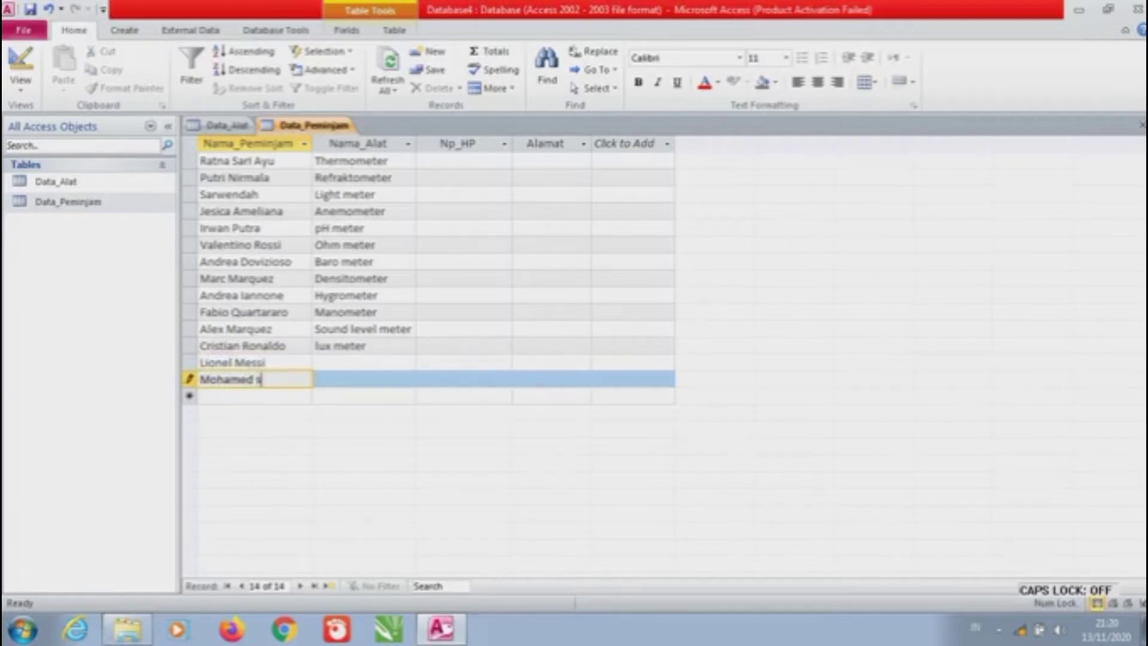
key("Down")
type("Neymar Jr")
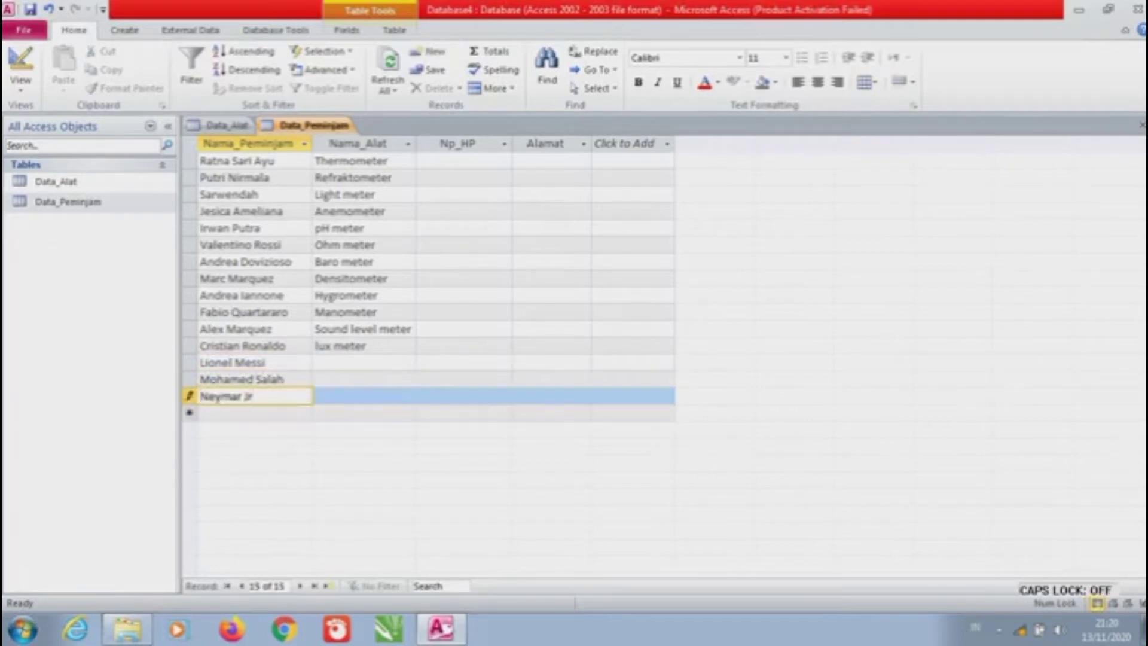
Give the next two borrowers the instruments Speedometer and Ombrometer
left_click(364, 362)
type("S")
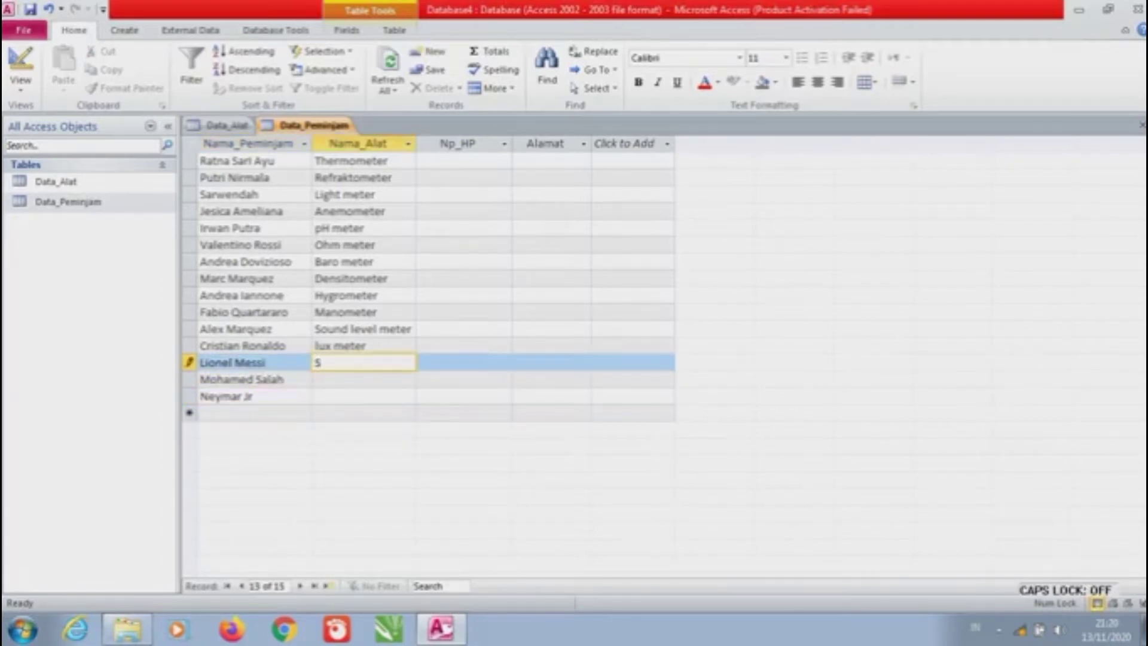
type("peedometer")
key("Down")
type("Ombrometer")
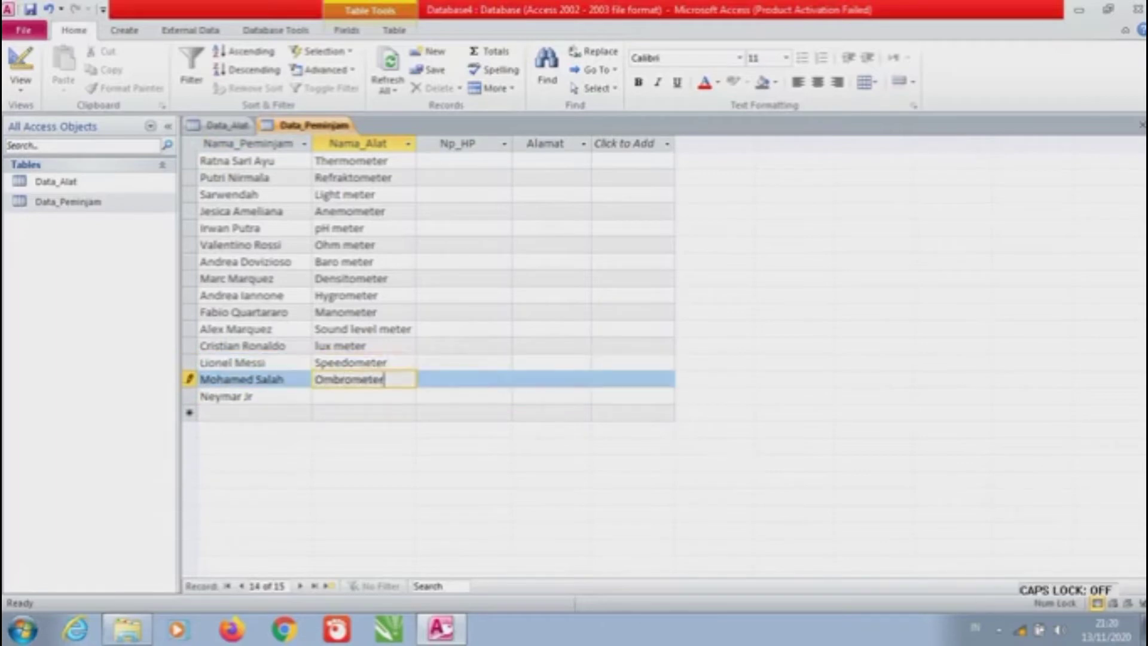
key("Down")
key("Caps_Lock")
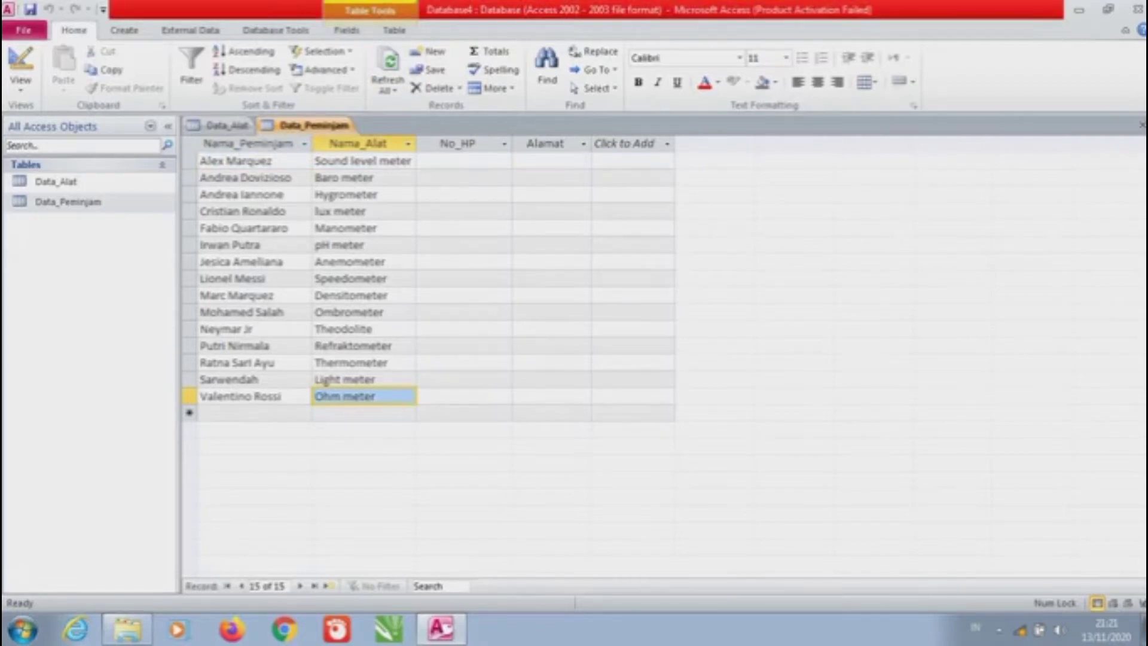
Set No_HP for the first five borrowers to TERSEDIA or TIDAK TERSEDIA from each dropdown
left_click(365, 144)
left_click(358, 178)
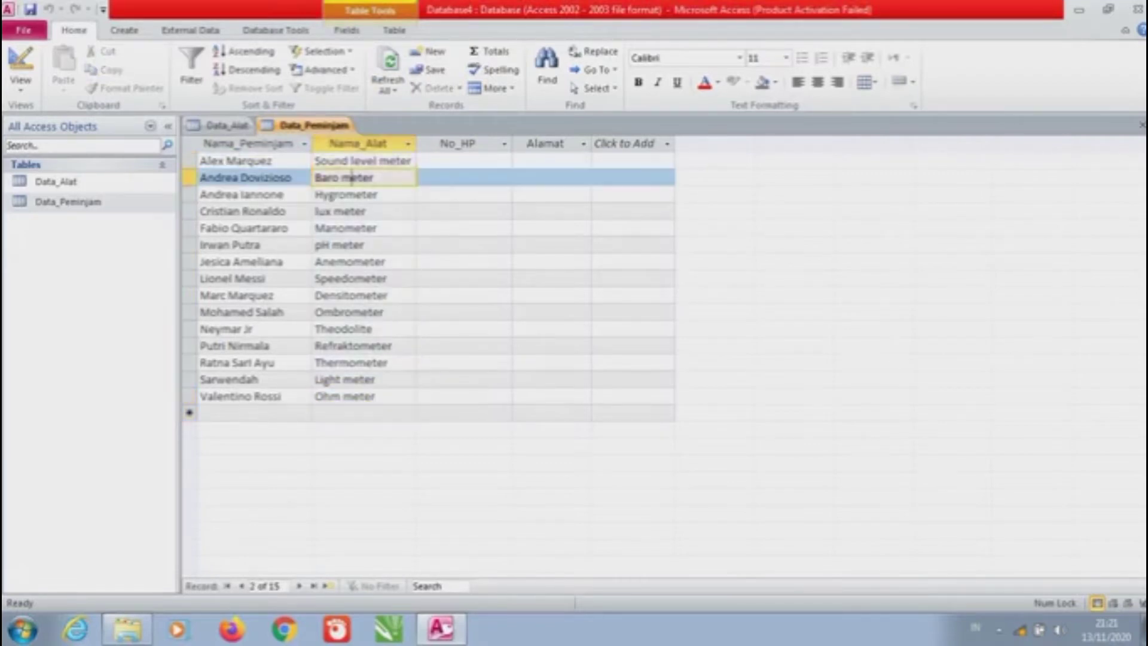
left_click(460, 160)
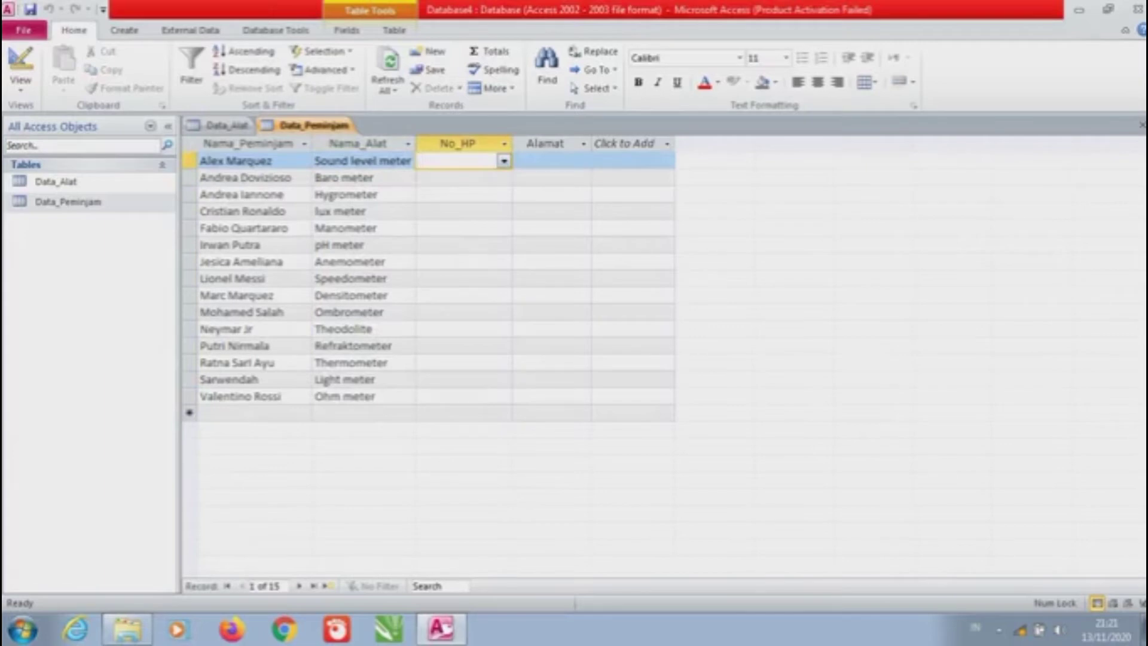
key("alt+Down")
key("Down")
key("Return")
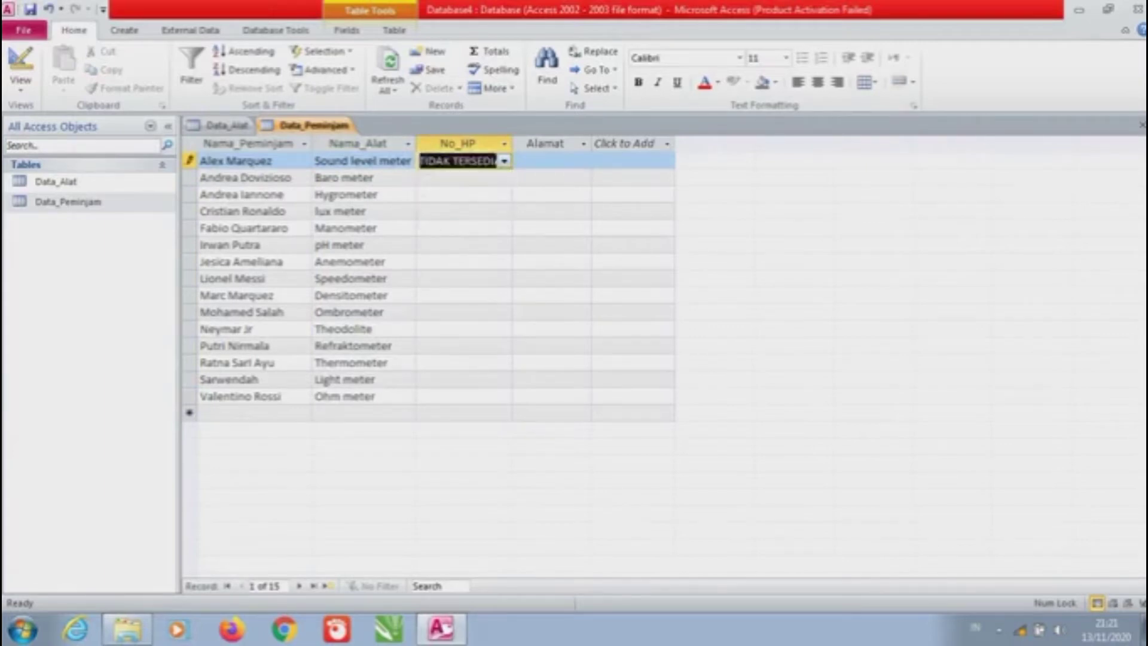
key("Down")
key("alt+Down")
key("Return")
key("Down")
key("alt+Down")
key("Return")
key("Down")
key("alt+Down")
key("Return")
key("Down")
Finish No_HP for the remaining ten borrowers, choosing TERSEDIA or TIDAK TERSEDIA for each
key("alt+Down")
key("Down")
key("Return")
key("Down")
key("alt+Down")
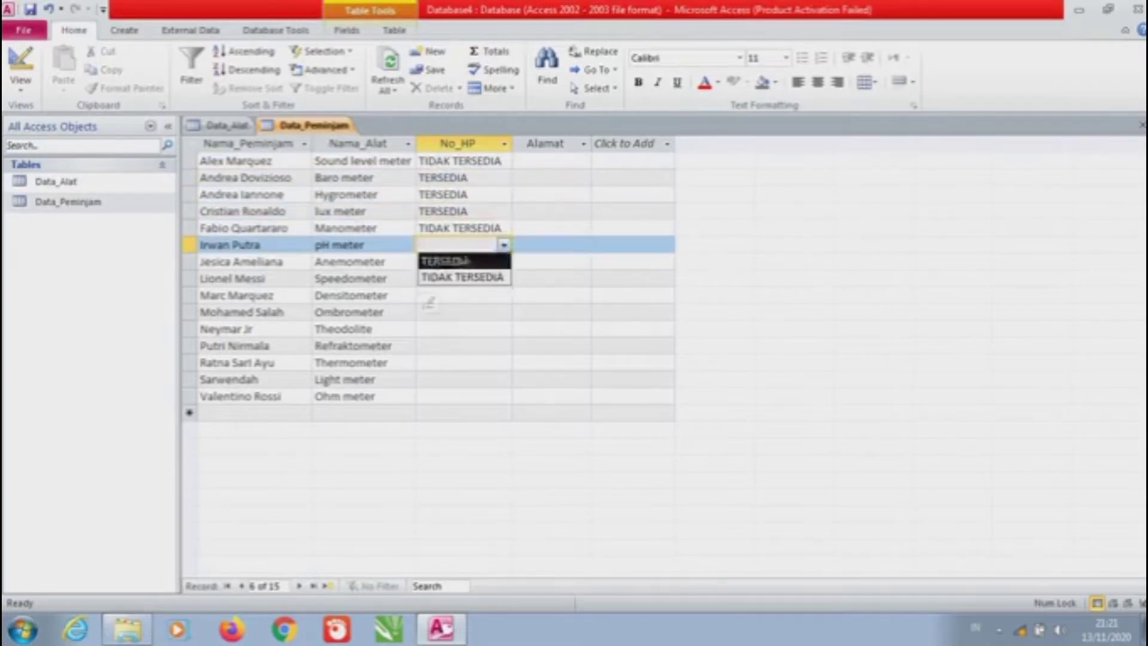
key("Down")
key("Return")
key("Down")
key("alt+Down")
key("Down")
key("Escape")
key("Up")
key("Down")
key("alt+Down")
key("Up")
key("Return")
key("Down")
key("alt+Down")
key("Return")
key("Down")
key("alt+Down")
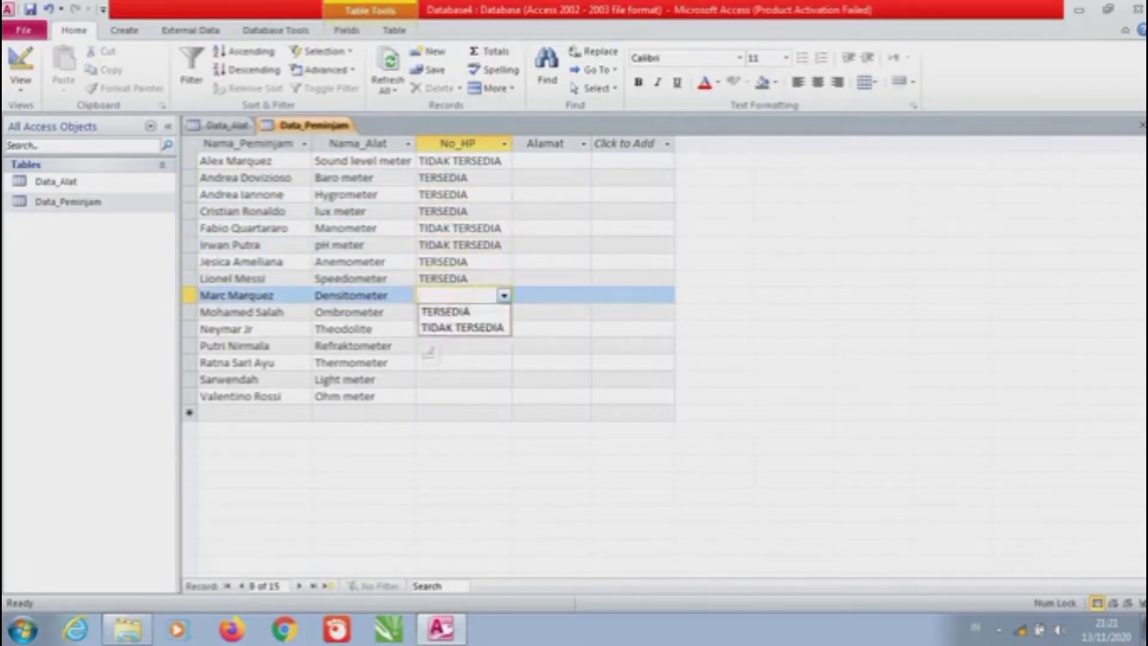
key("Return")
key("Down")
key("alt+Down")
key("Down")
key("Return")
key("Down")
key("alt+Down")
key("Down")
key("Return")
key("Down")
key("alt+Down")
key("Return")
key("Down")
key("alt+Down")
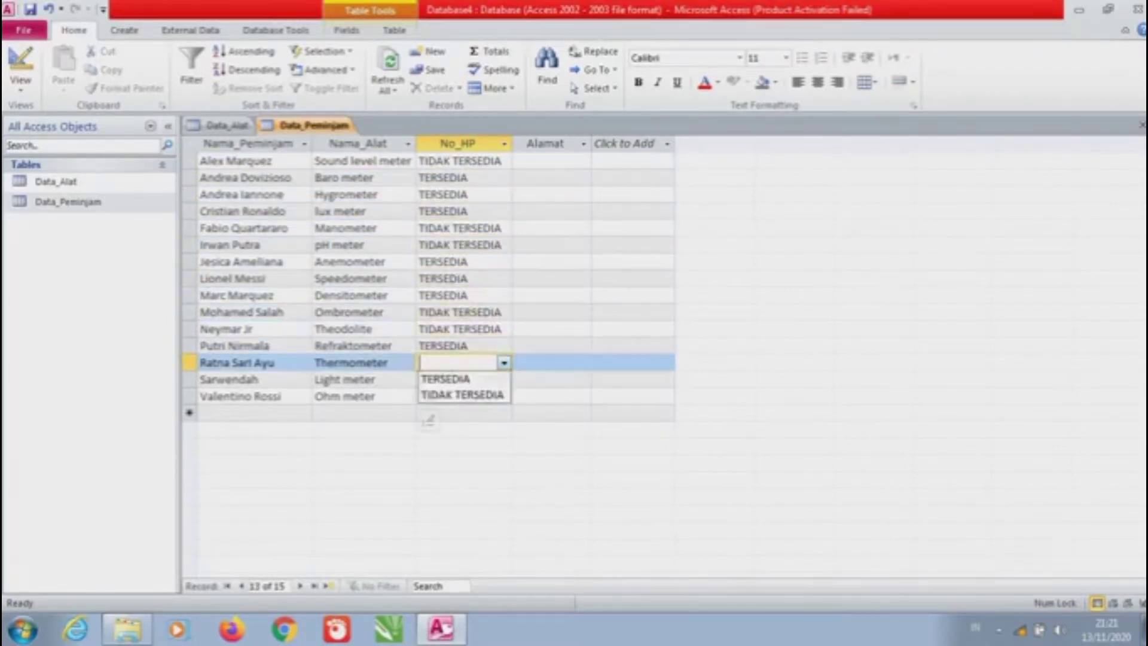
key("Return")
key("Down")
key("alt+Down")
key("Return")
key("Down")
key("alt+Down")
key("Down")
key("Return")
left_click(551, 160)
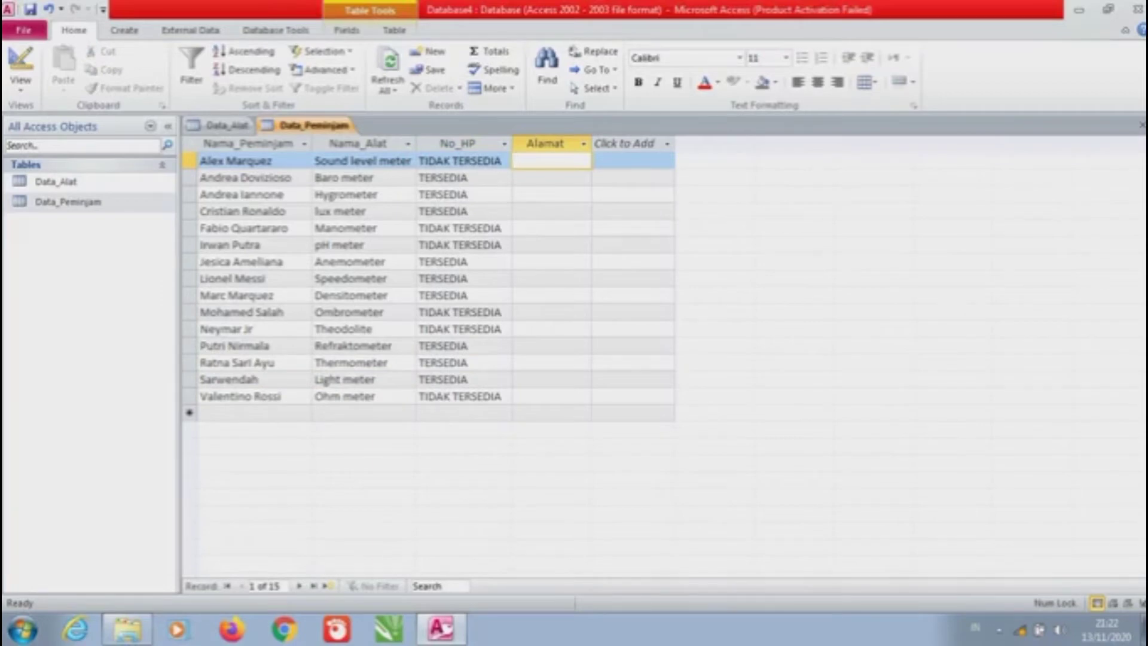
Enter the first Alamat values: Balai Kandi, Sungai Dingin, Silayiang, Aro IV Korong, Tanah Garam
key("Caps_Lock")
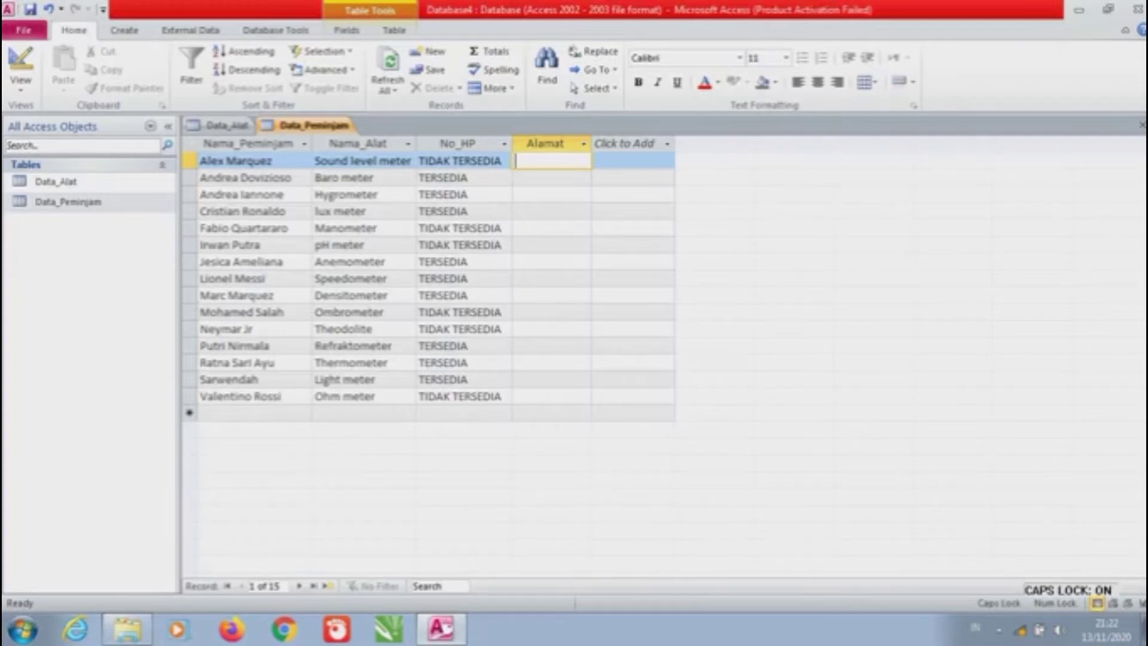
type("B")
key("Caps_Lock")
type("a")
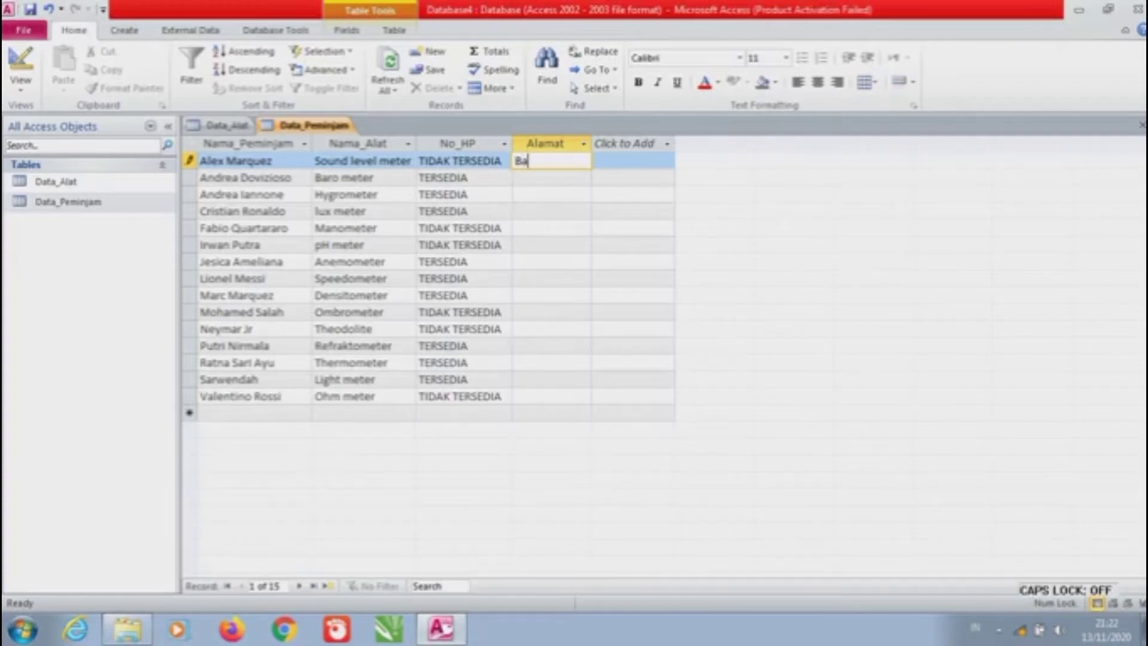
type("lai Kandi")
key("Down")
type("Sun")
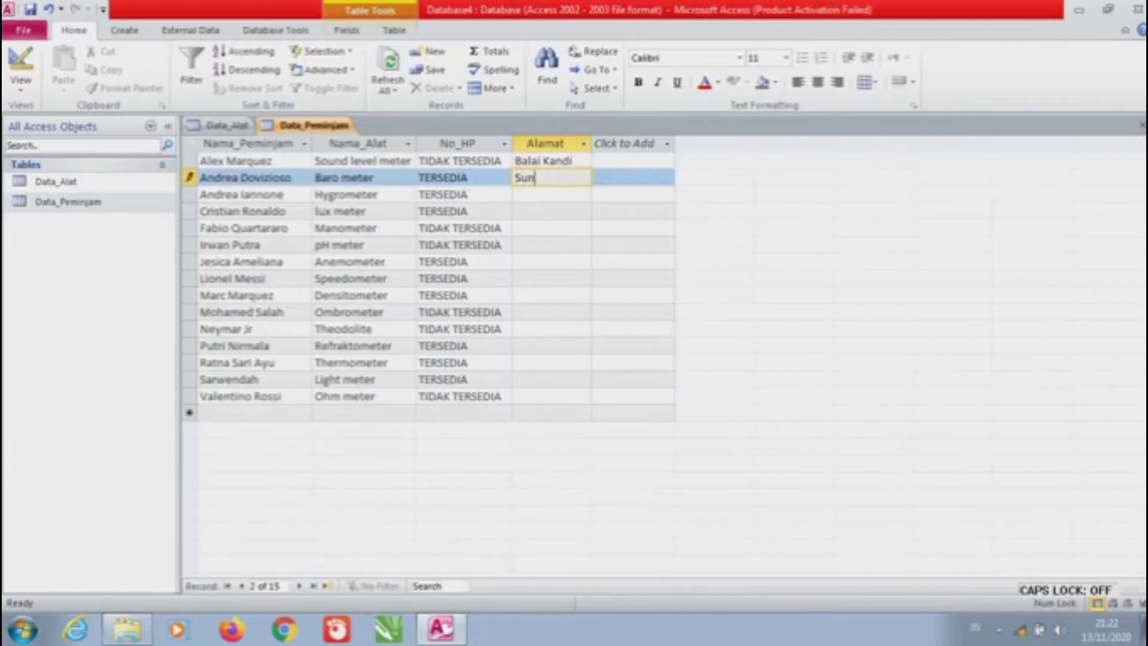
type("gai Dingin")
key("Down")
type("Silayiang")
key("Down")
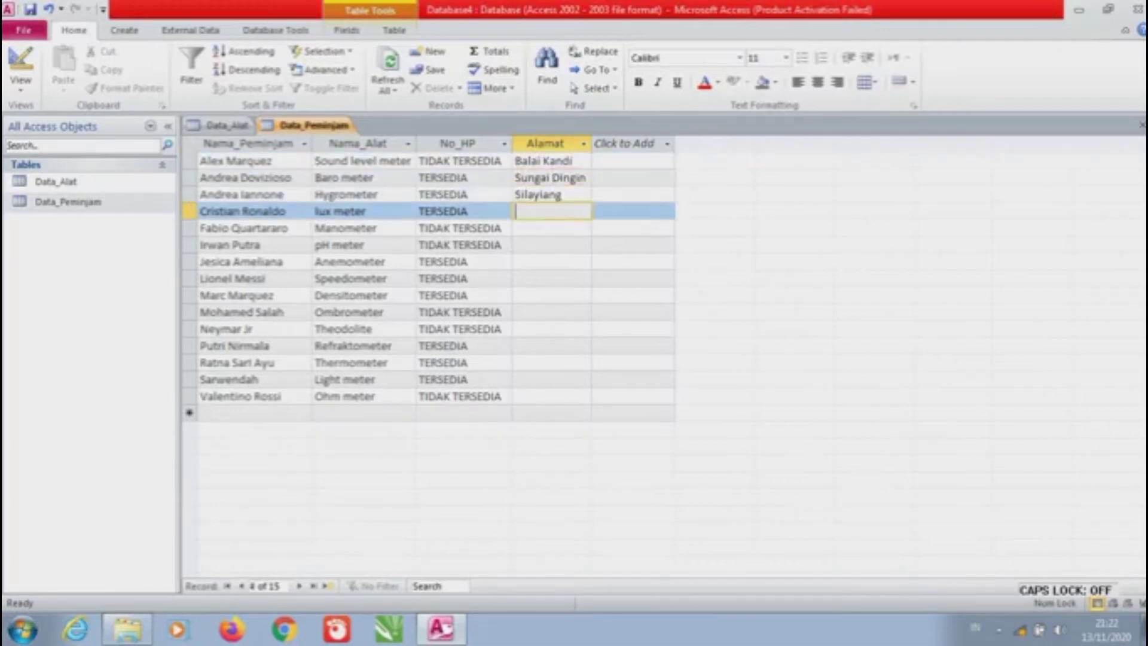
key("Caps_Lock")
type("A")
key("Caps_Lock")
key("BackSpace")
type("Aro")
key("Caps_Lock")
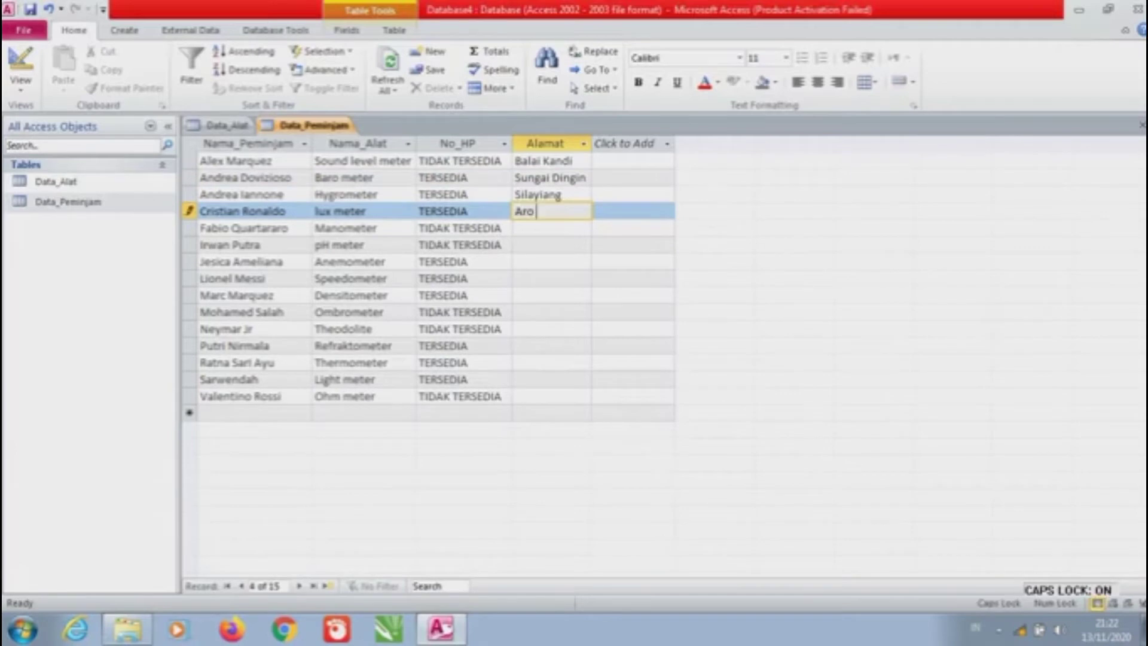
type("IV")
key("Caps_Lock")
type("Korong")
key("Down")
type("Tanah")
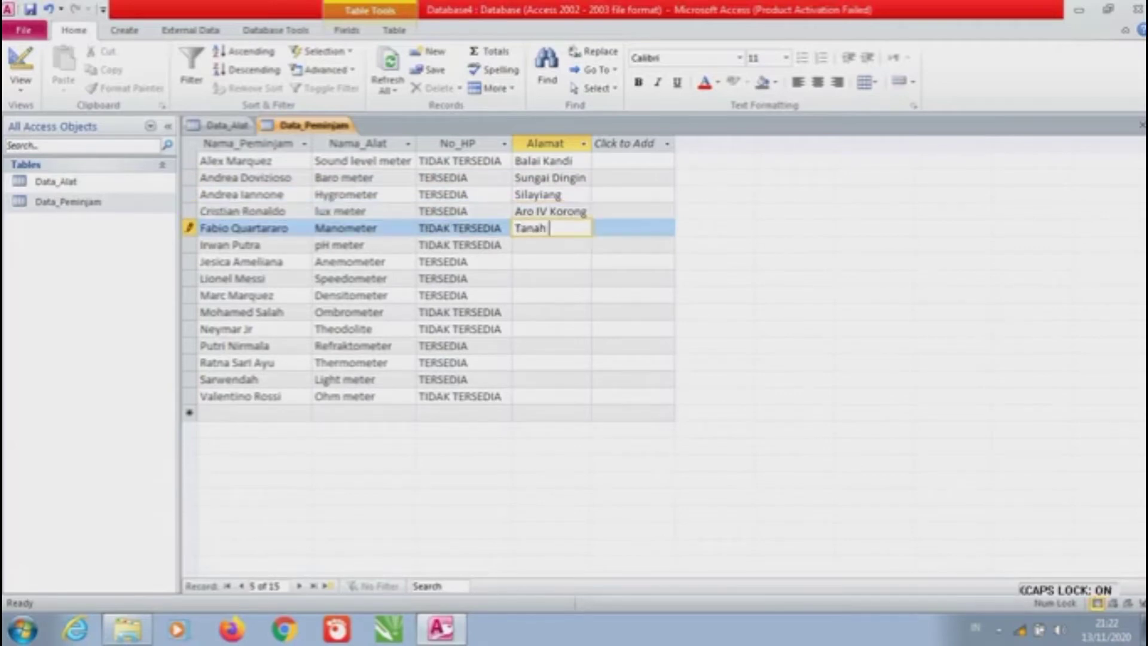
type(" Garam")
key("Down")
Enter the remaining addresses from Banuaran and the Parak villages through Pegambiran to Kampung Jua
type("Banusss")
key("BackSpace")
key("BackSpace")
key("BackSpace")
type("aran")
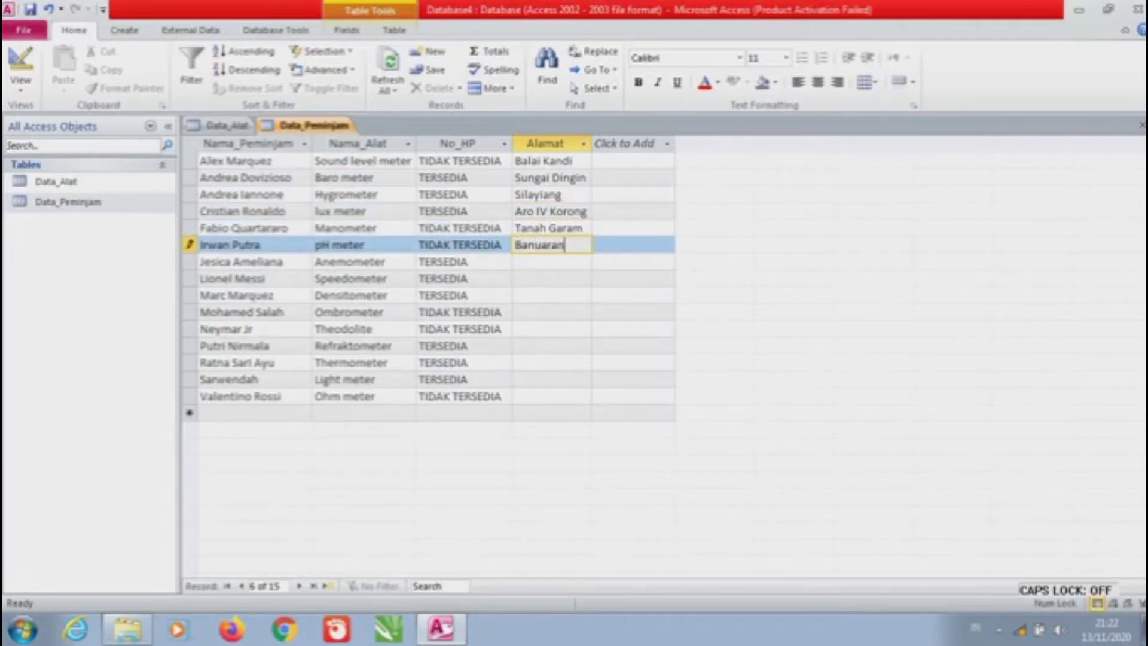
key("Down")
key("Caps_Lock")
type("P")
key("Caps_Lock")
type("arak Laweh")
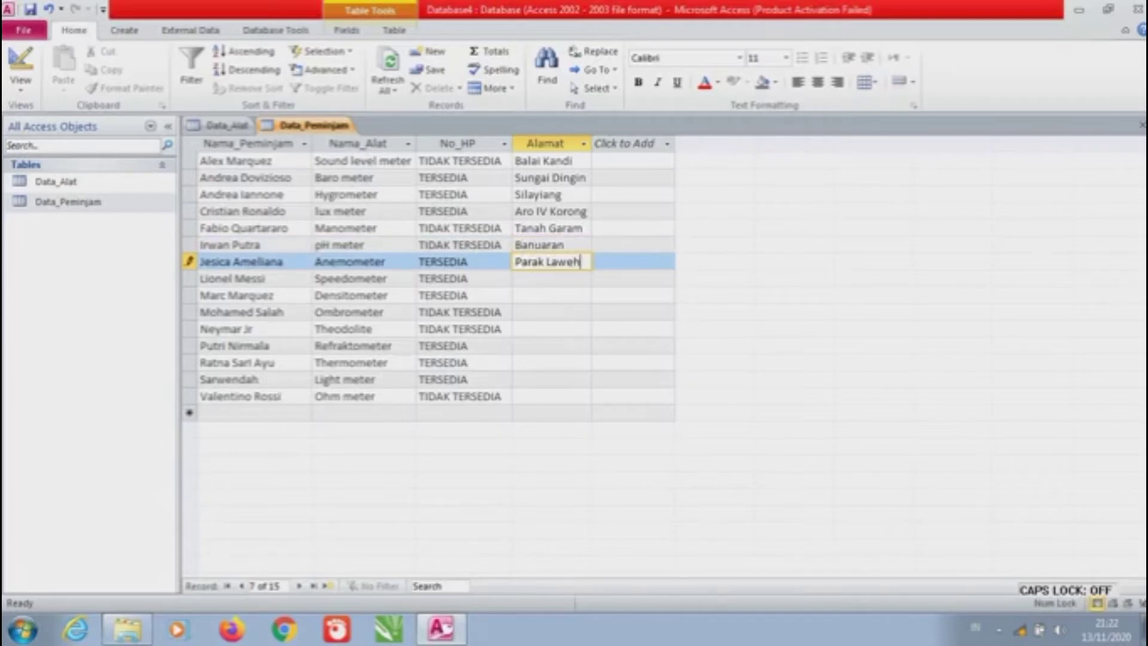
key("Down")
type("Parak Karakah")
key("Down")
type("Parak Pisa")
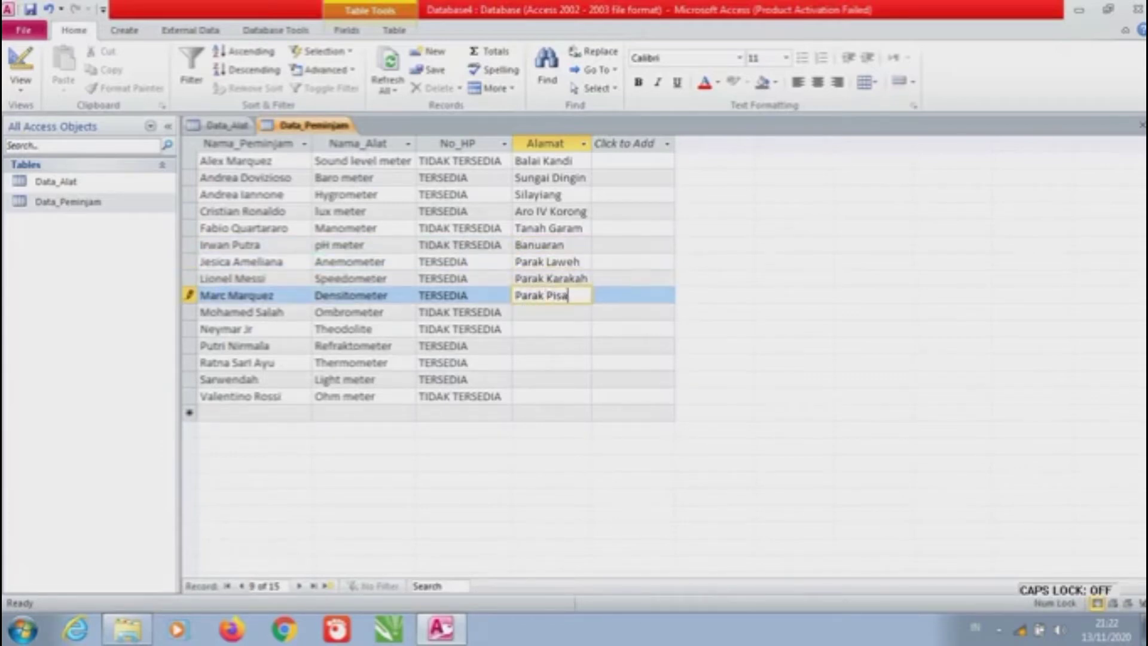
type("ng")
key("Down")
type("Parak Gadang")
key("Down")
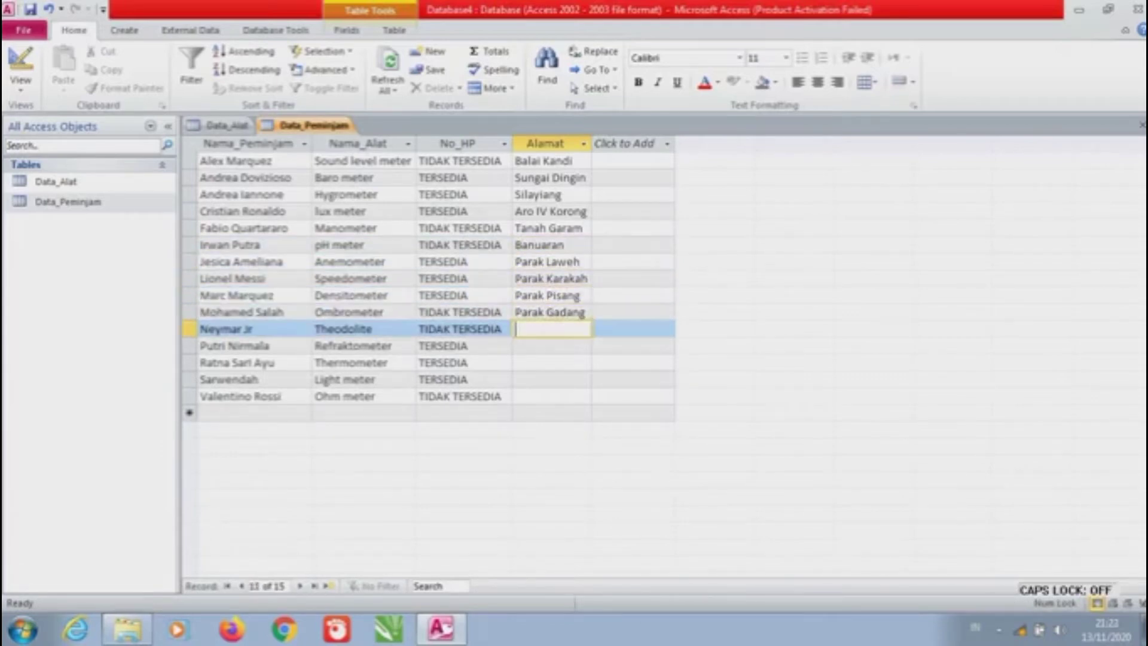
type("Parak Kopi")
key("Down")
type("Gunun Lawe")
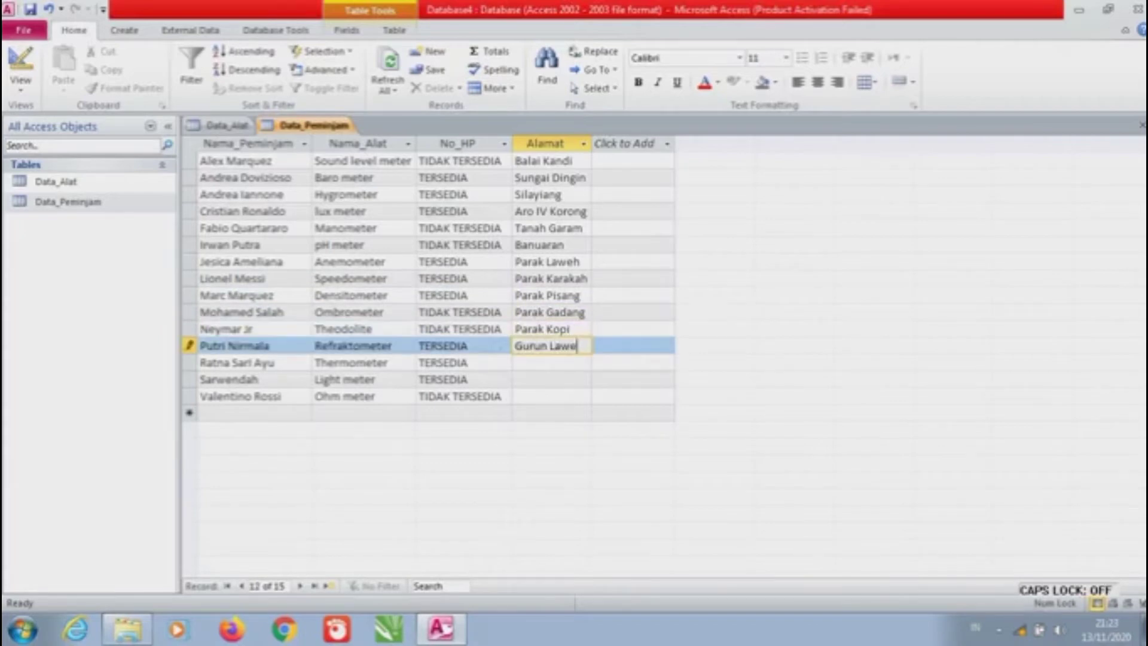
type("h")
key("Down")
type("Pampangan")
key("Down")
type("Pegamb")
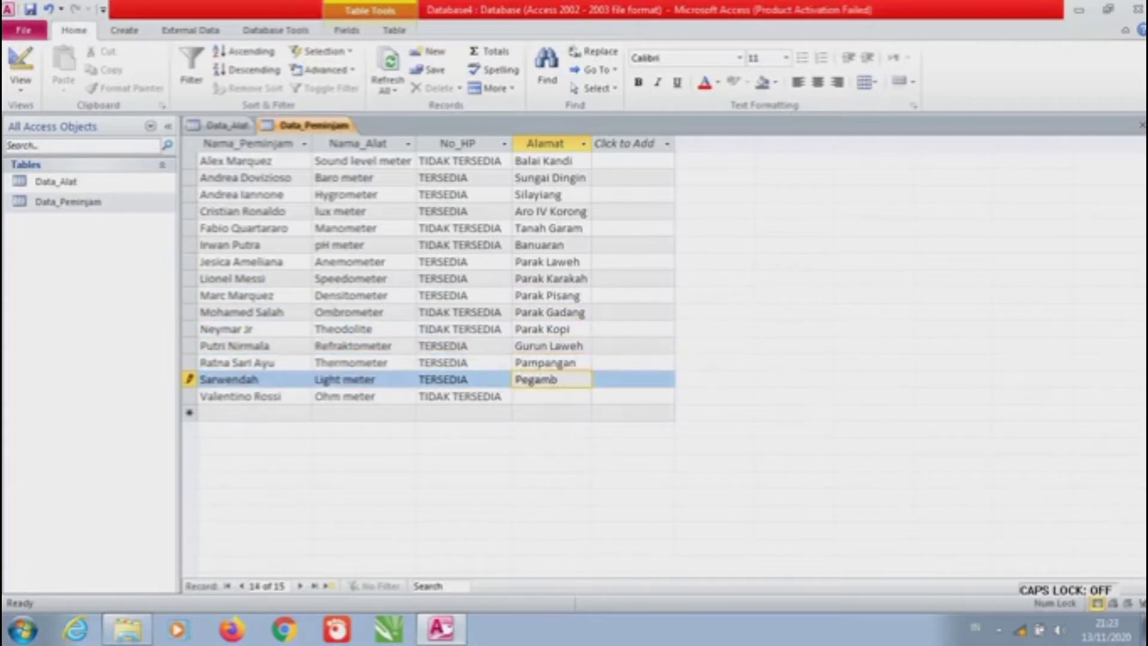
type("iran")
key("Down")
type("Kampung Jua")
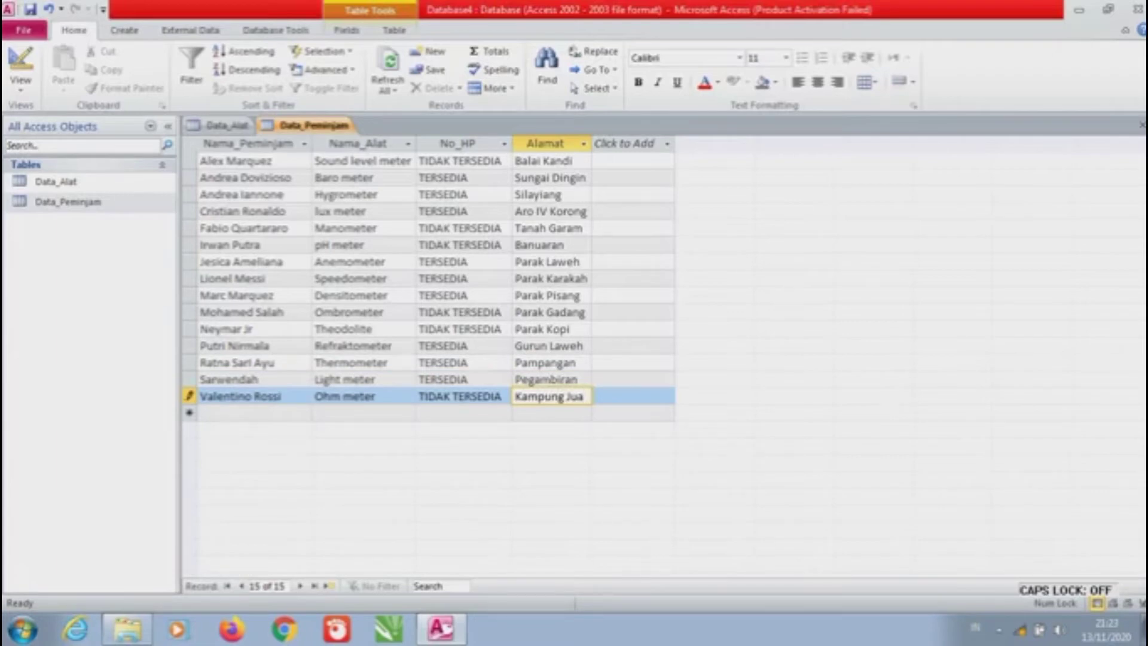
key("Tab")
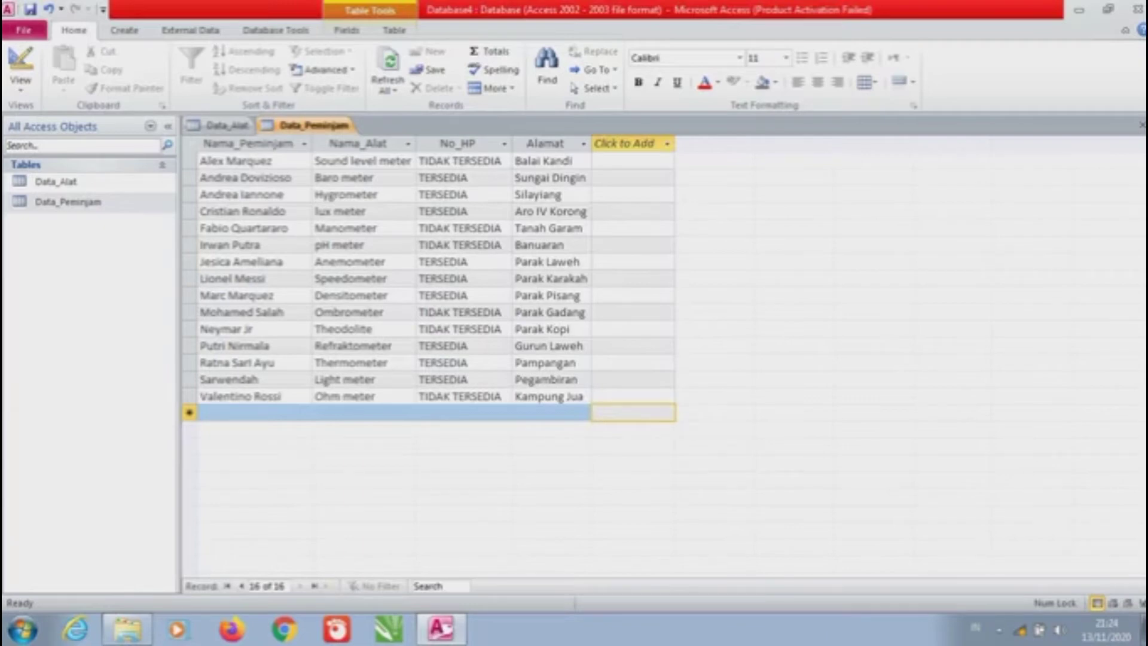
Create a new Query Design containing the Data_Peminjam and Data_Alat tables, joined on Nama_Alat
key("alt+c")
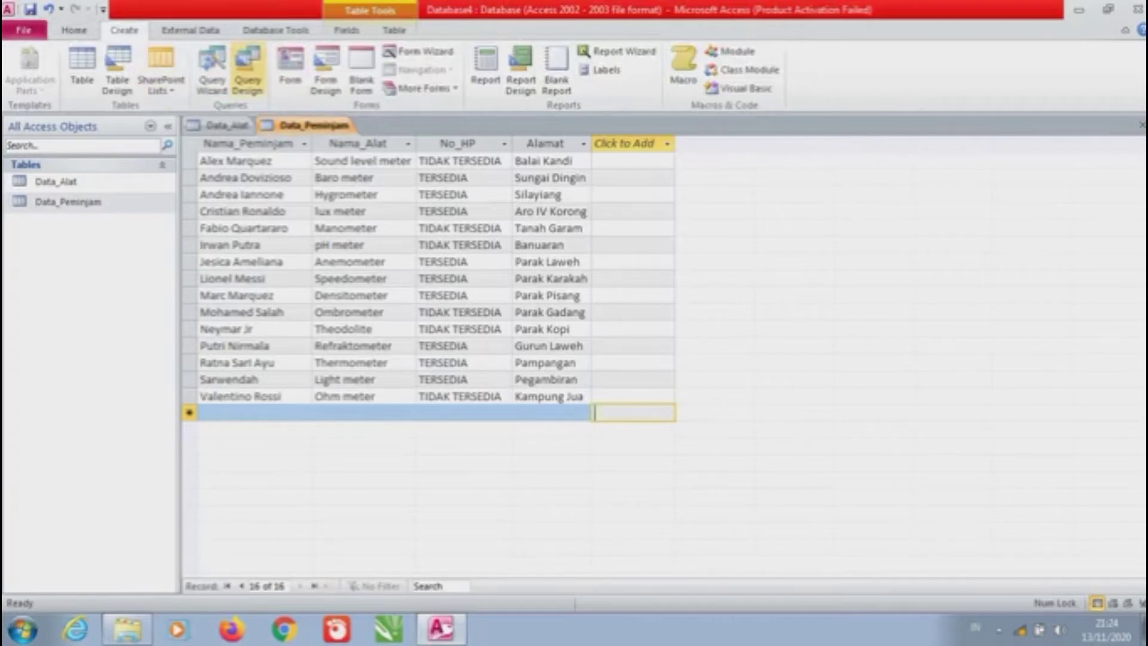
left_click(248, 69)
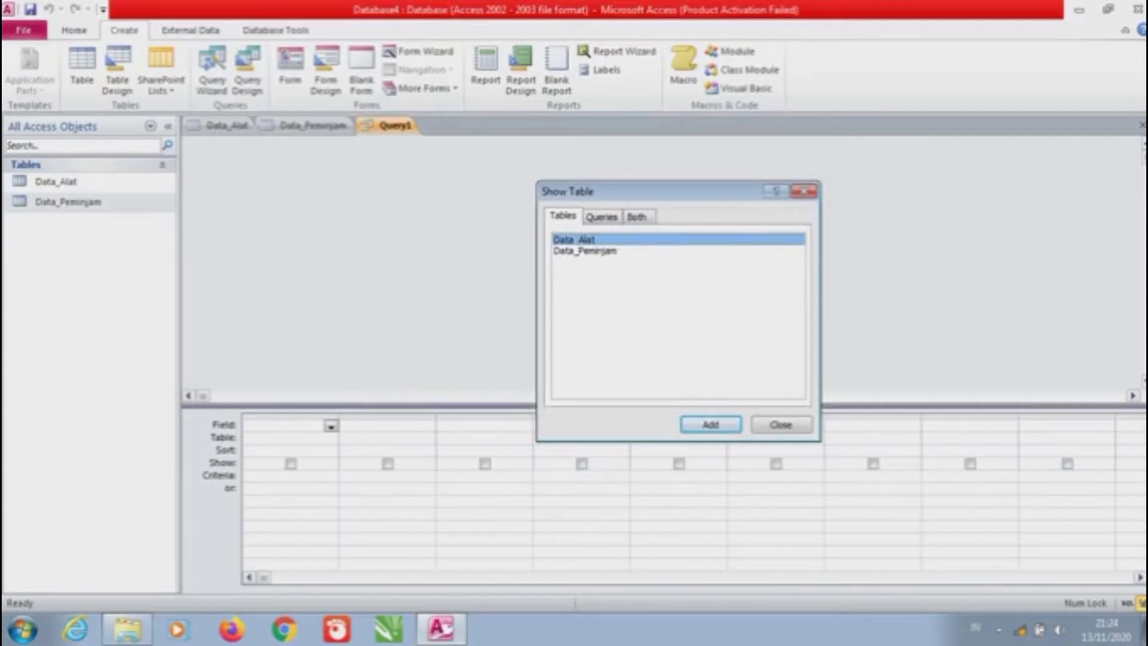
left_click_drag(664, 191, 689, 170)
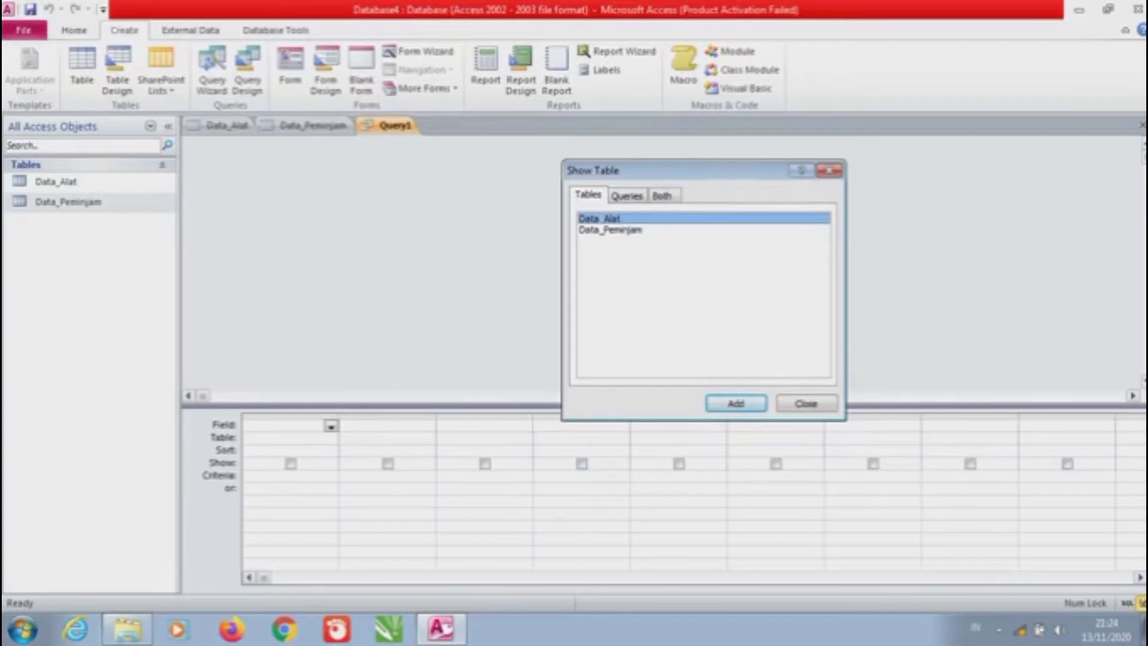
left_click(609, 230)
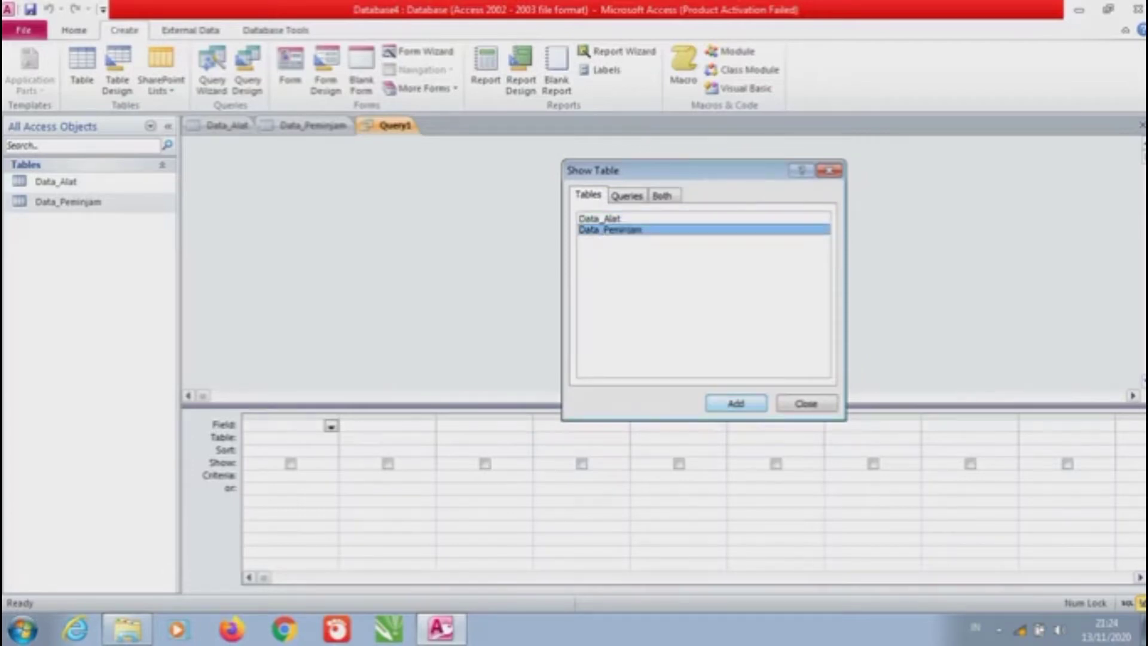
left_click(735, 403)
left_click(599, 219)
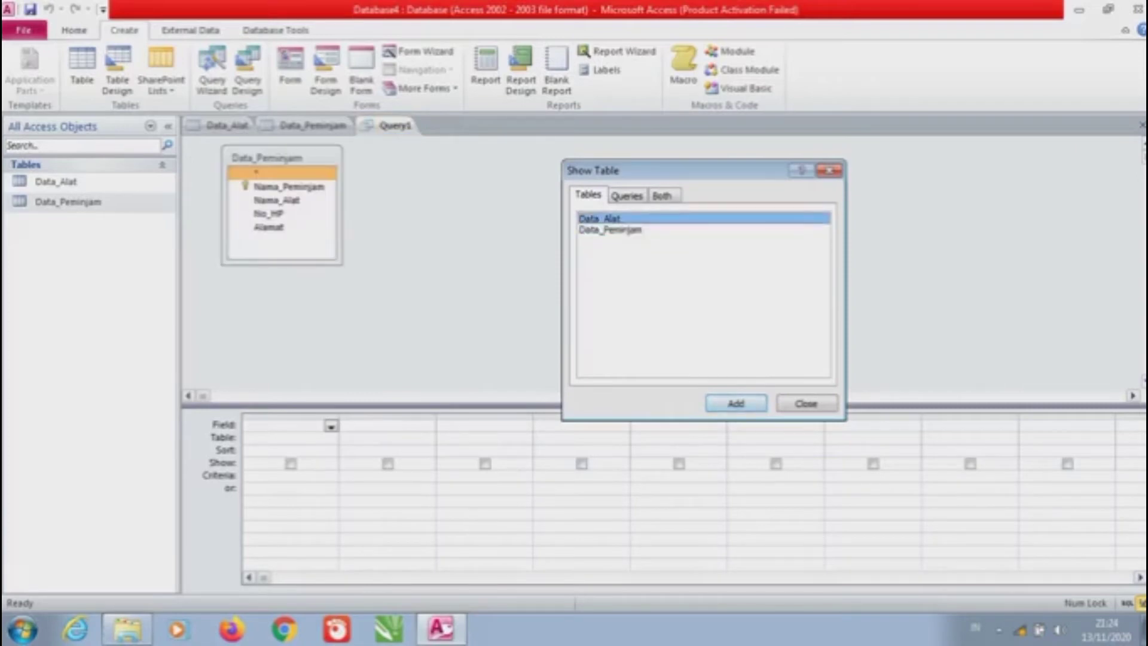
left_click(736, 403)
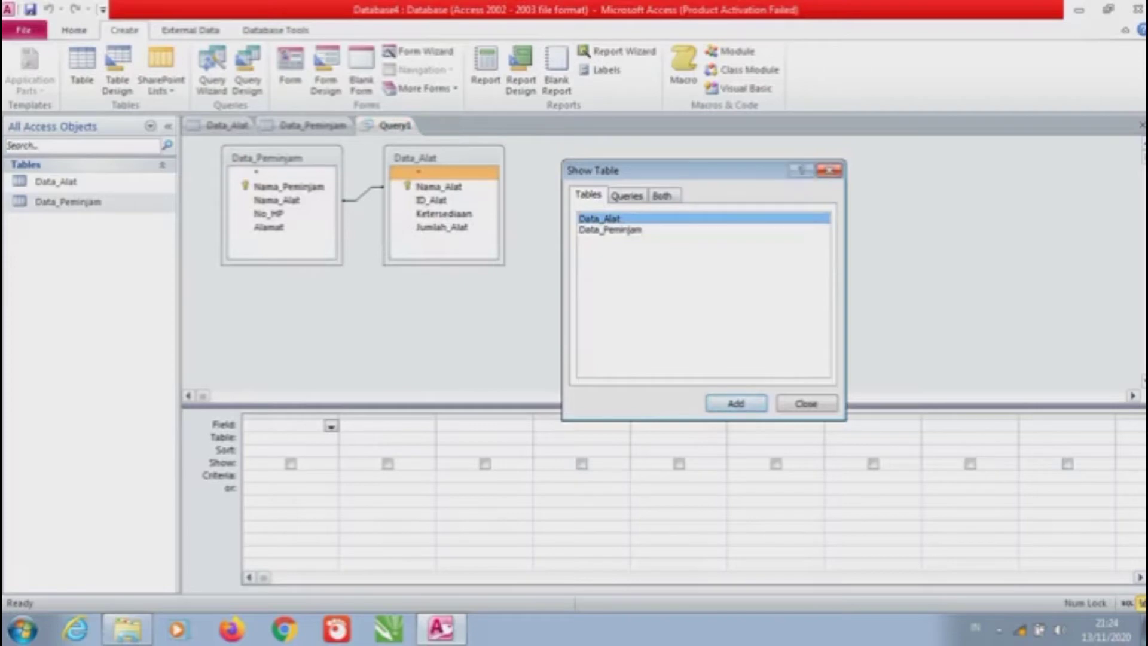
left_click(828, 170)
left_click(288, 186)
left_click(276, 200)
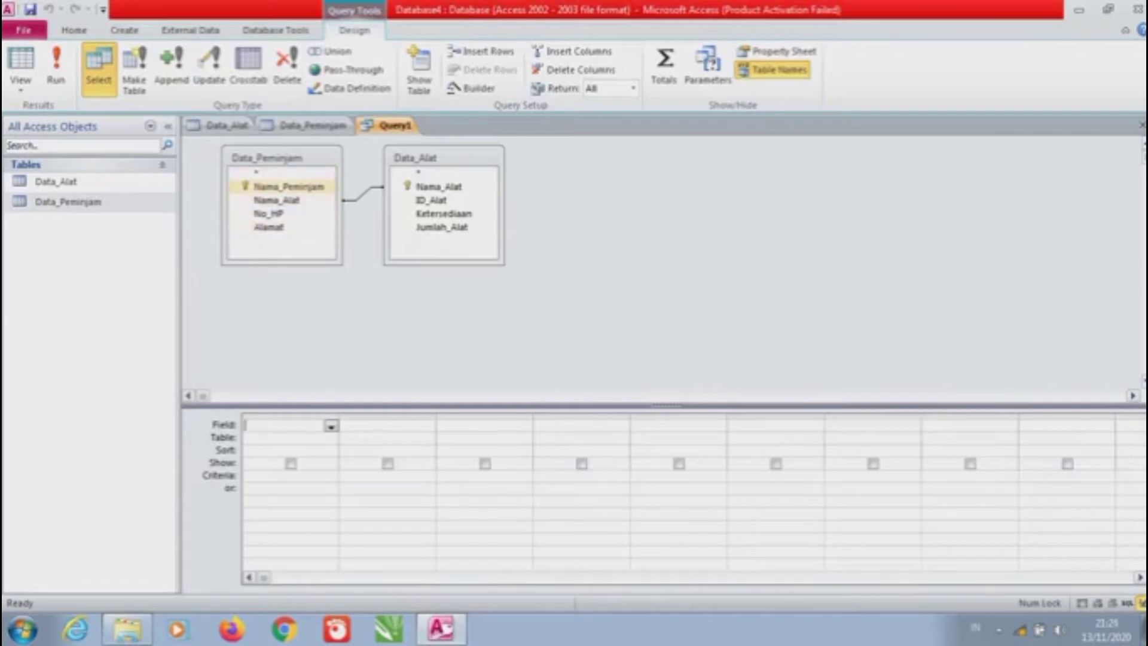
Add Nama_Peminjam, Nama_Alat, No_HP, Alamat, ID_Alat, Ketersediaan and Jumlah_Alat to the query grid
double_click(288, 187)
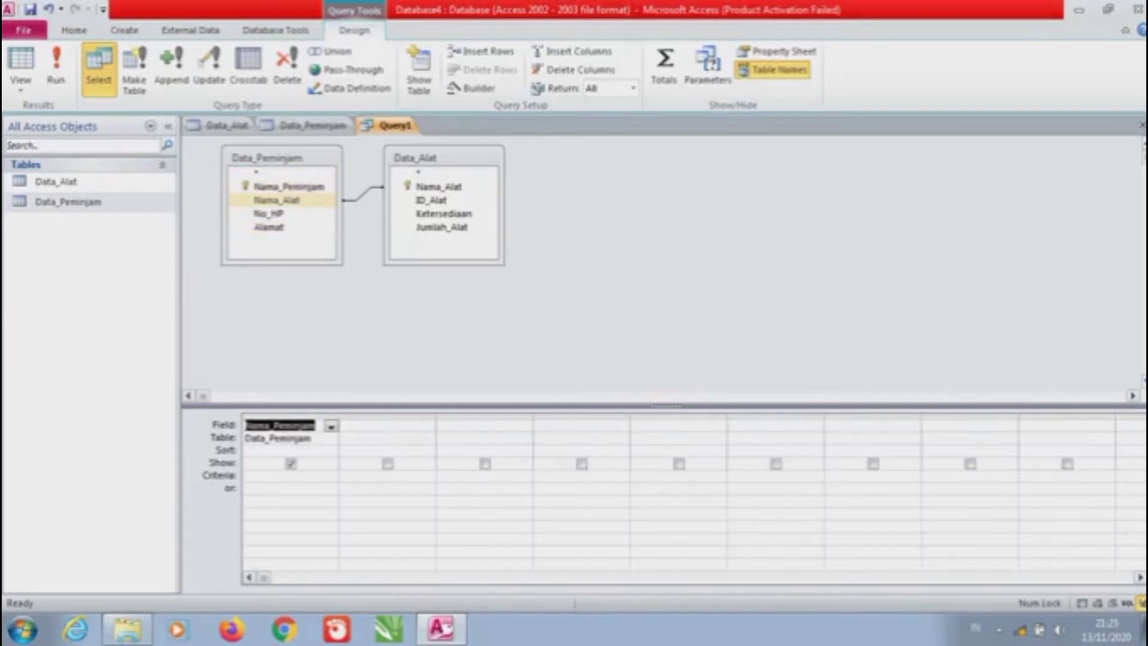
double_click(277, 200)
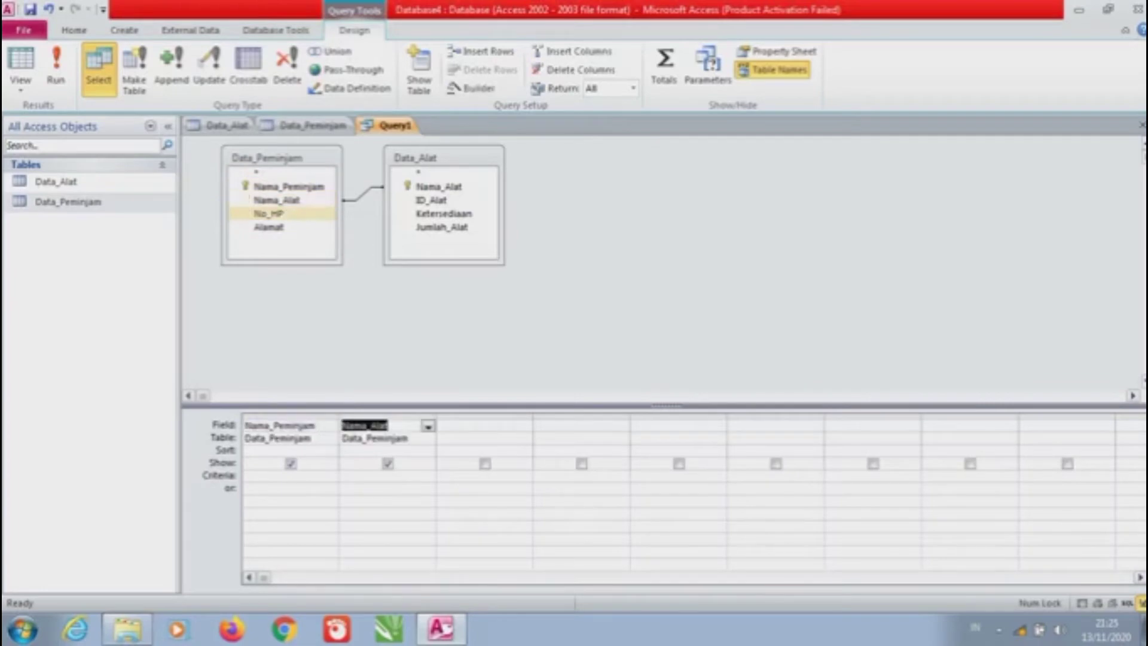
double_click(268, 214)
left_click(268, 226)
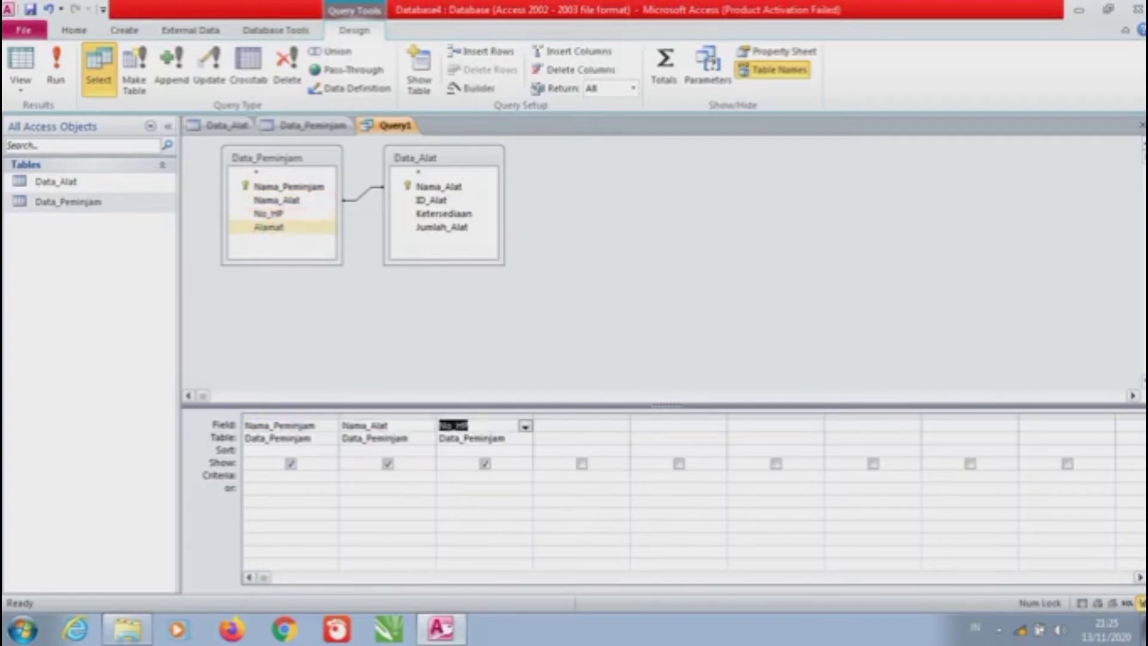
double_click(268, 226)
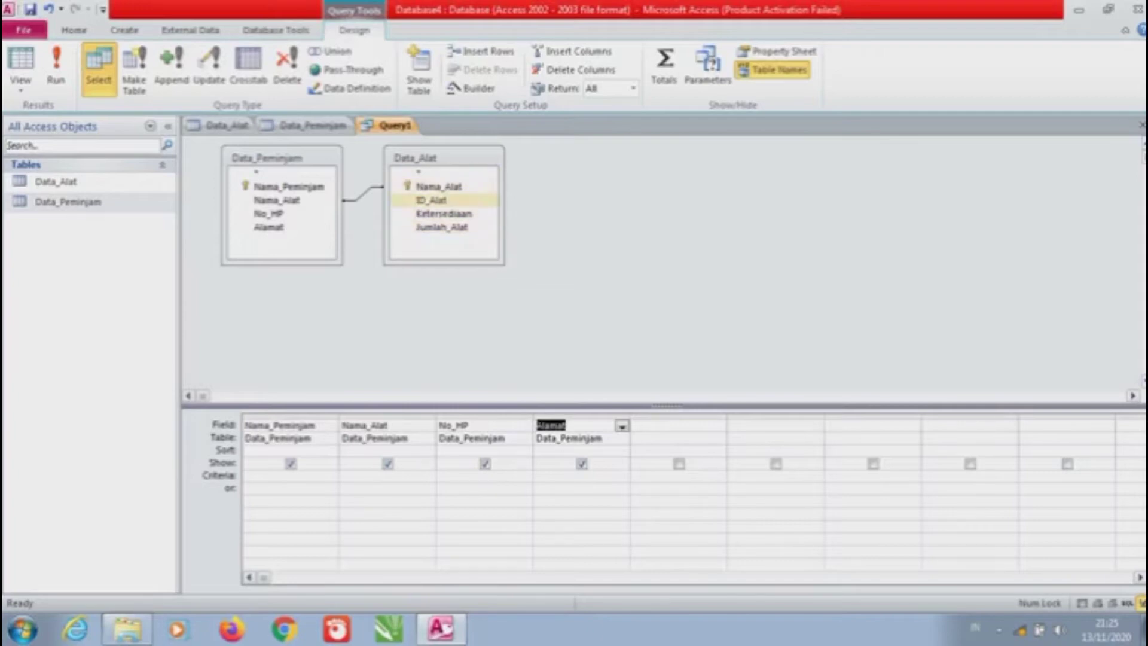
double_click(430, 199)
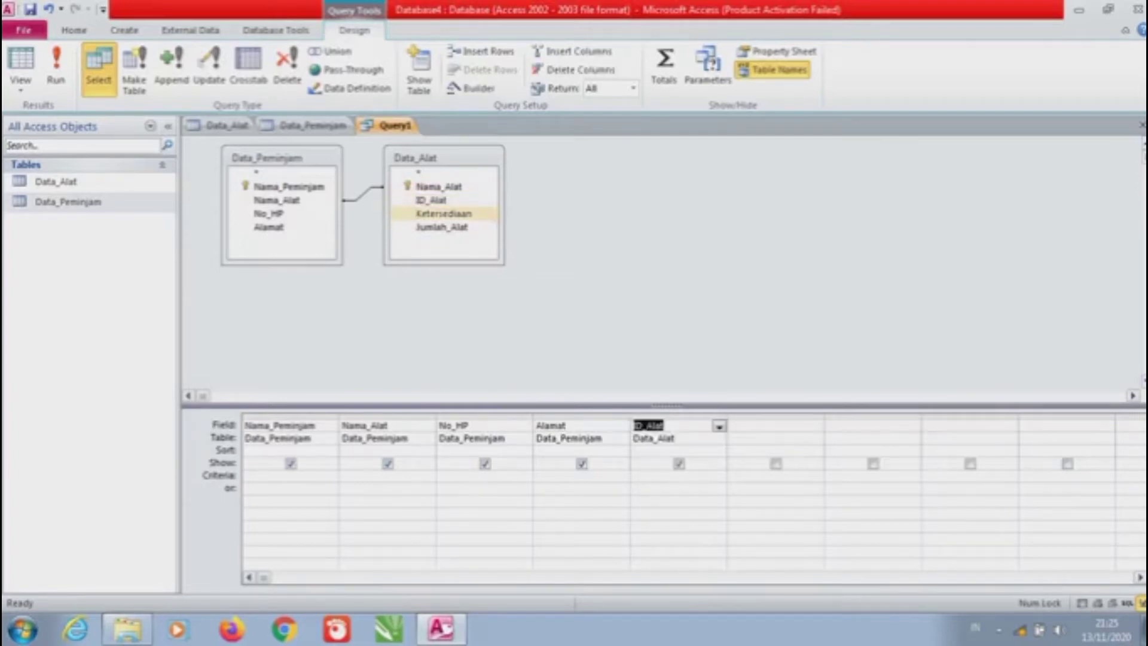
double_click(443, 213)
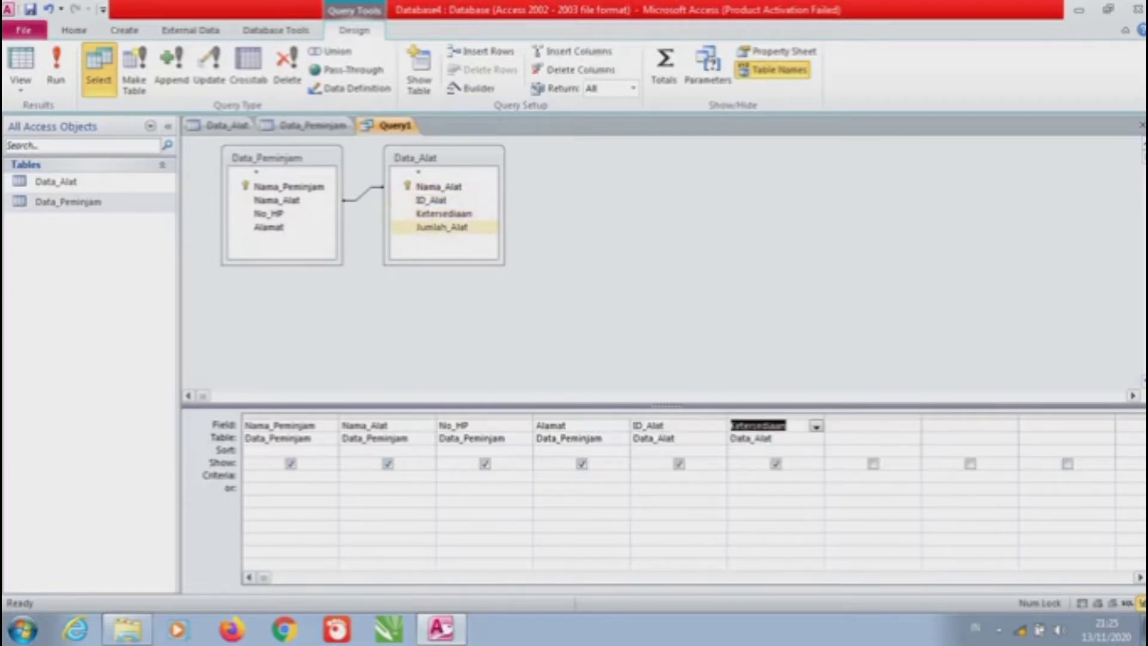
double_click(442, 227)
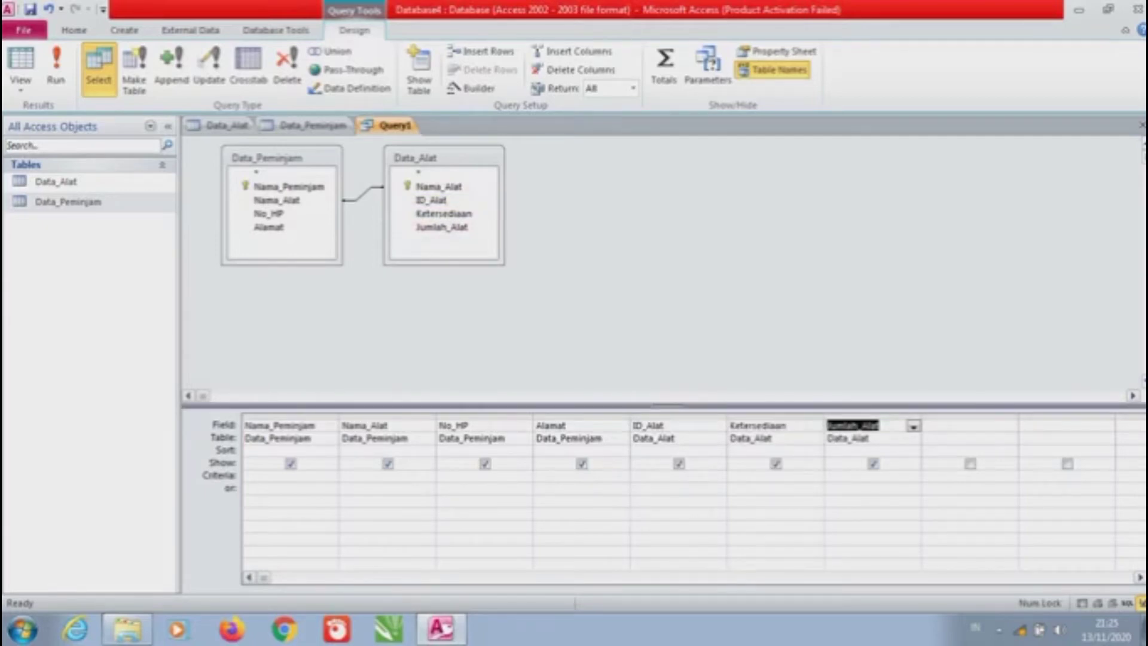
Save the query under its default name Query1
right_click(404, 126)
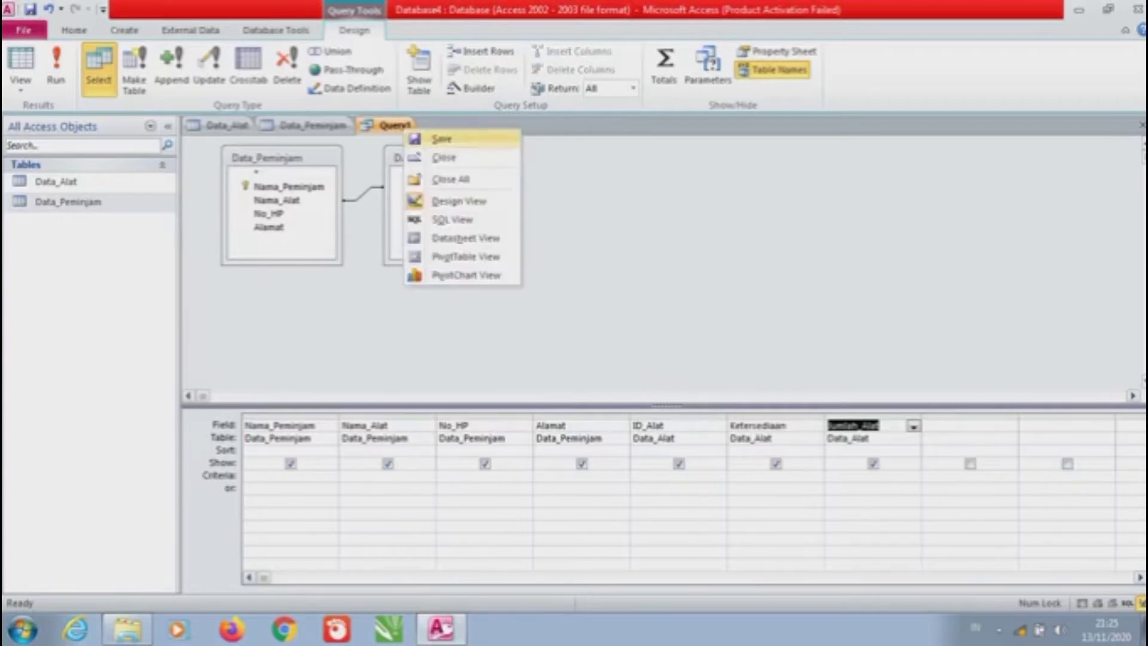
left_click(441, 139)
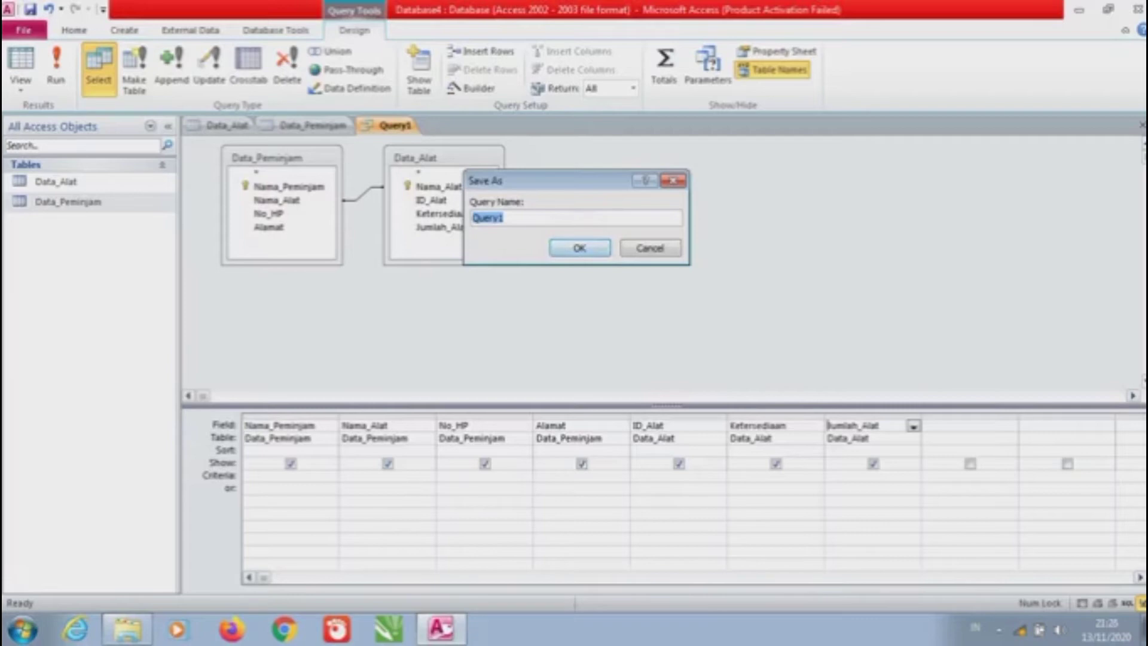
key("Return")
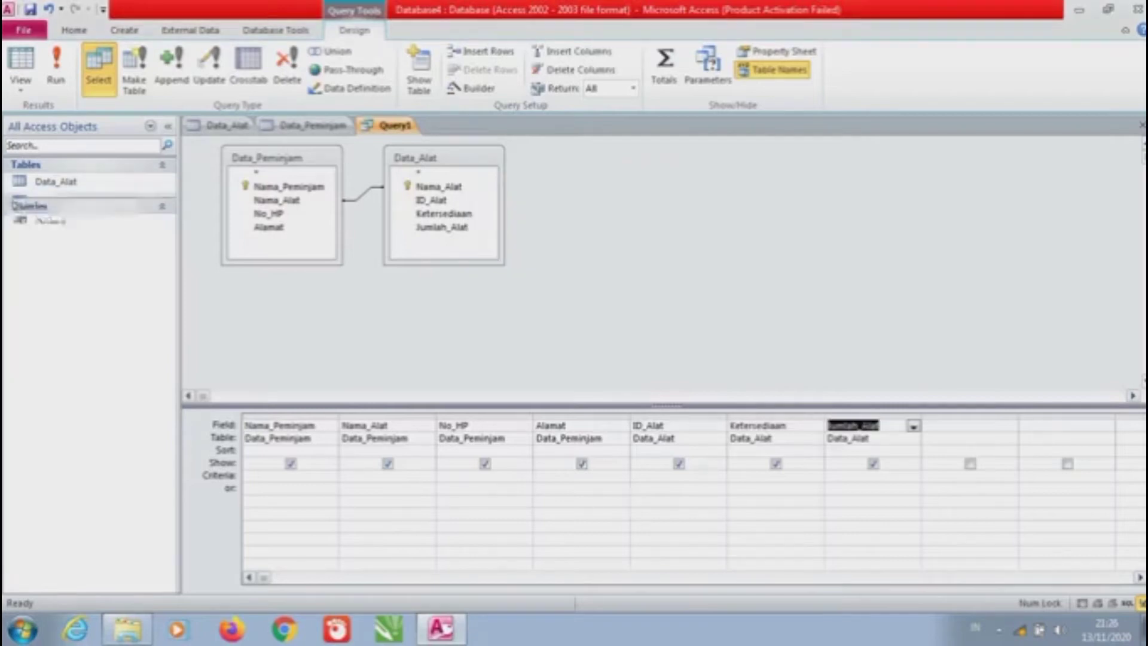
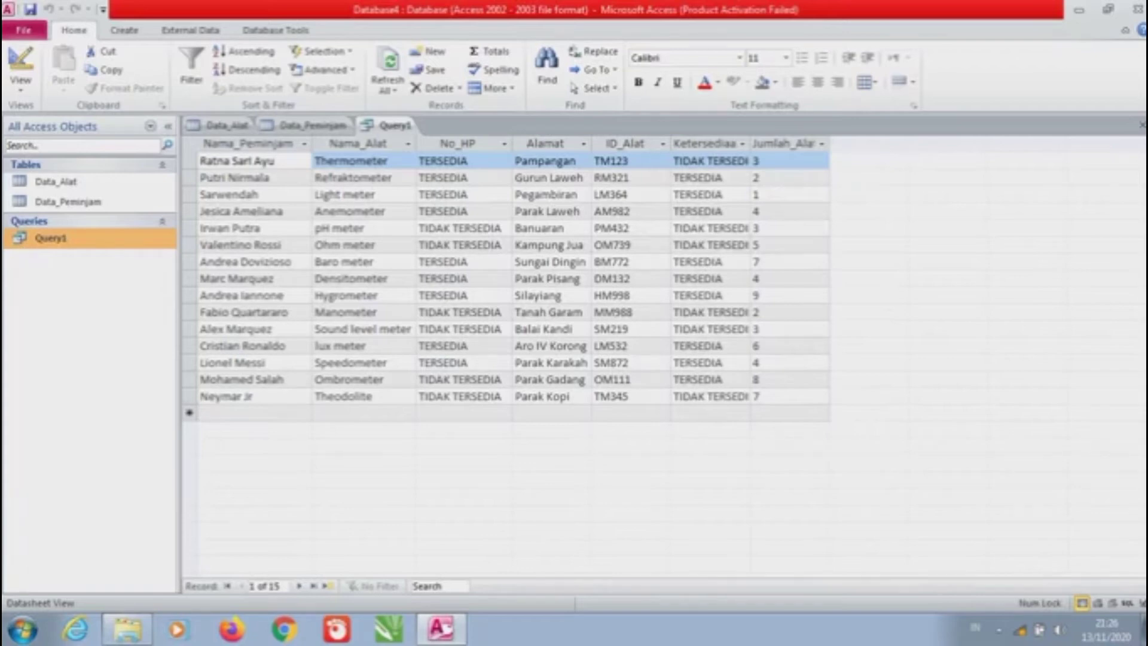
Build a new form from Query1 with the Form command and open it in Design View
left_click(124, 30)
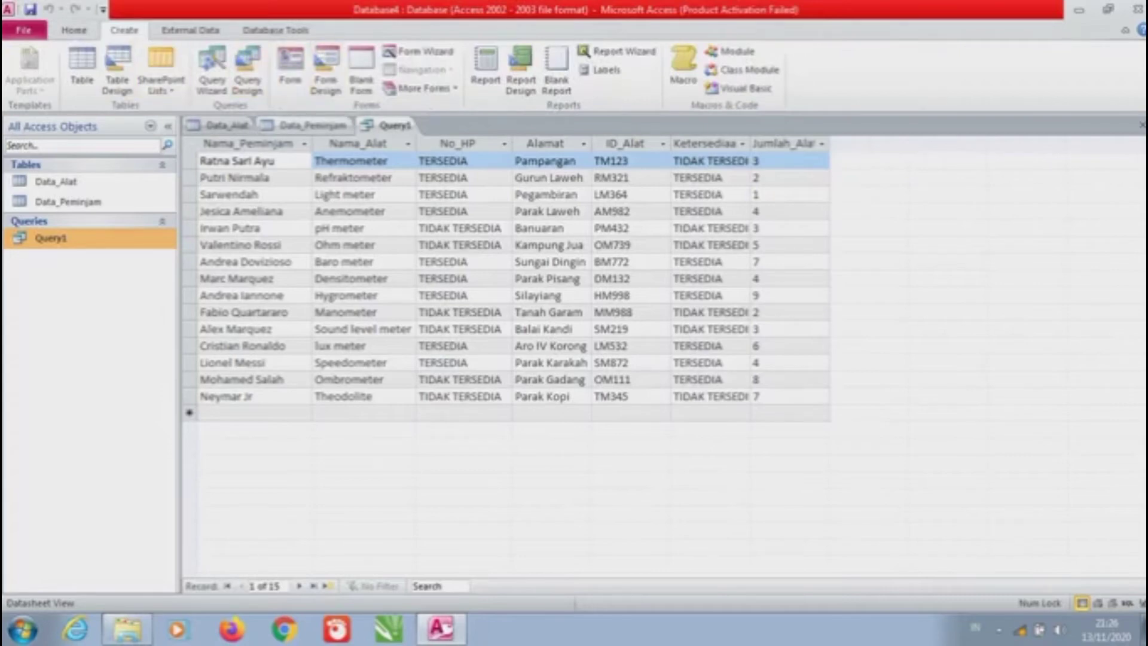
left_click(290, 69)
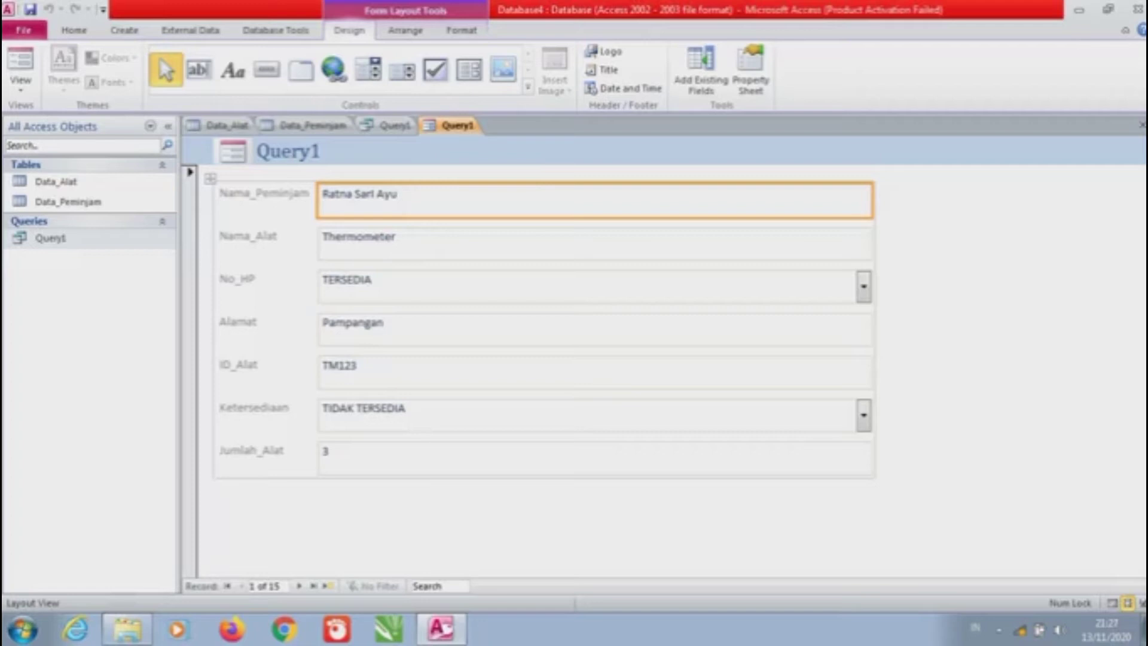
left_click(20, 84)
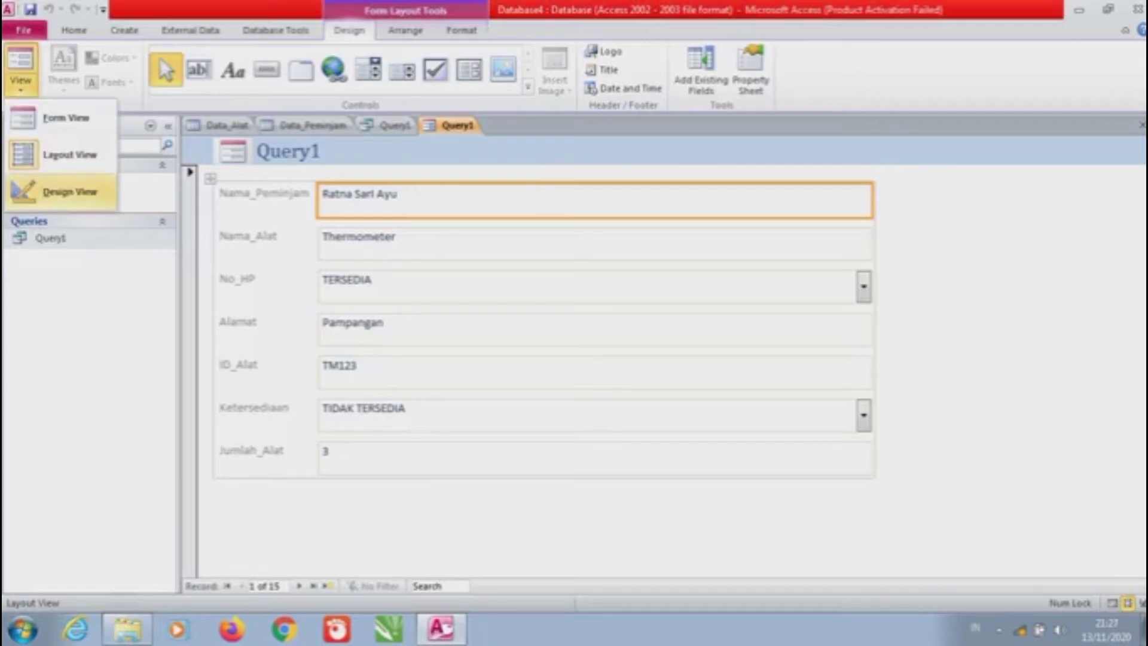
left_click(65, 191)
scroll(657, 323, "down", 5)
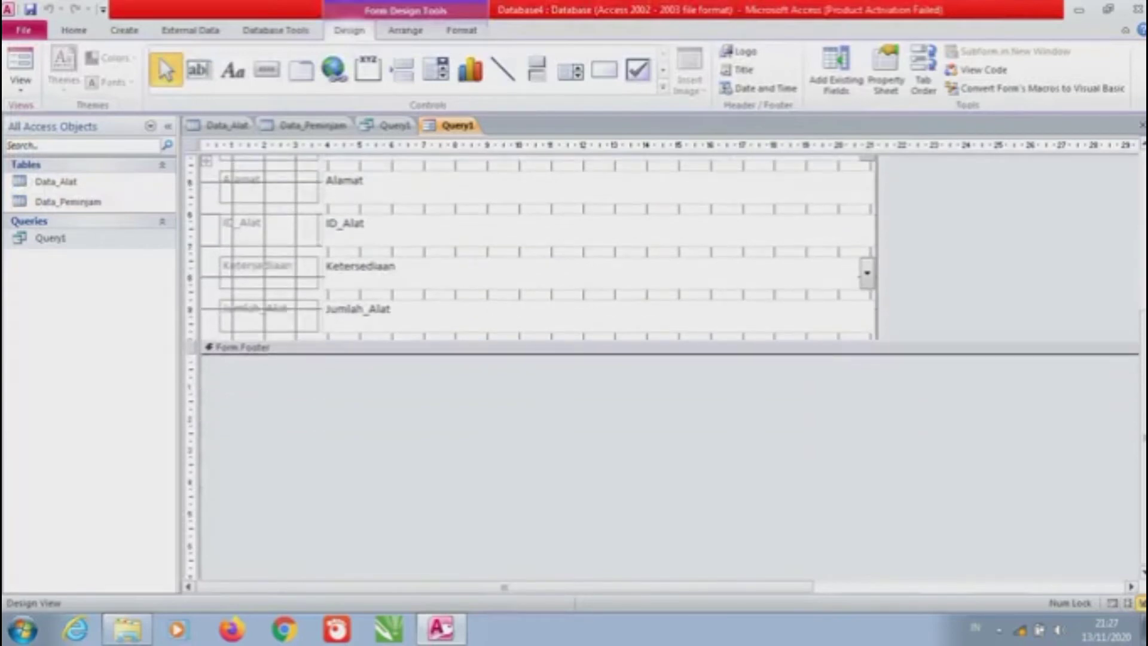
Enlarge the Form Footer and draw a new command button, Command23, inside it
key("ctrl+a")
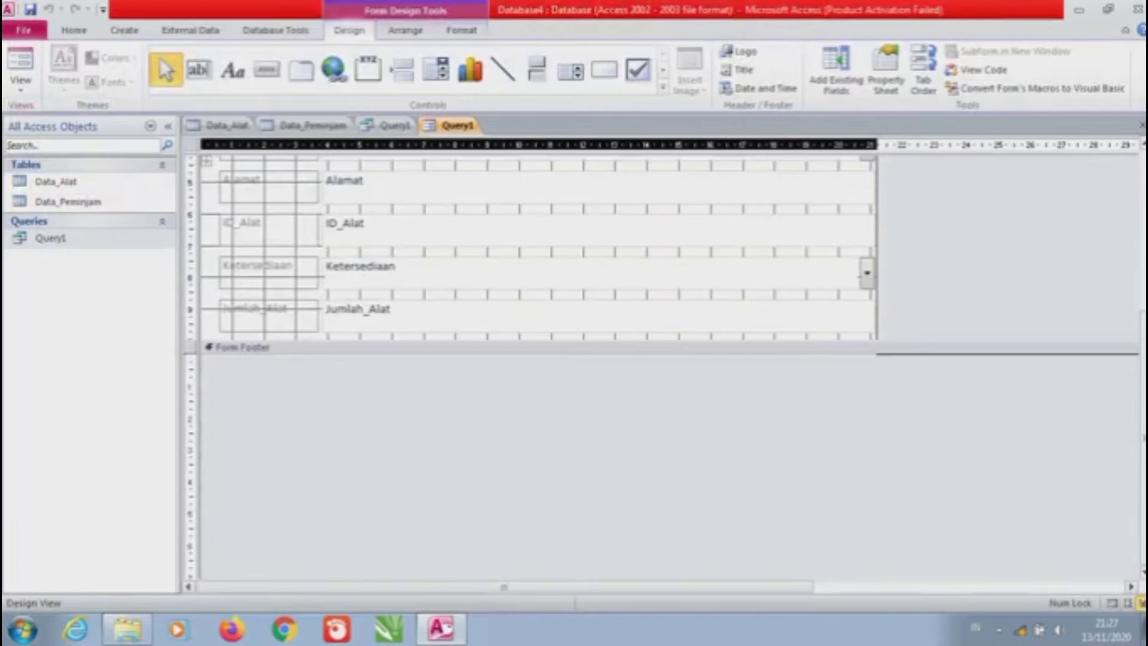
left_click_drag(538, 353, 538, 513)
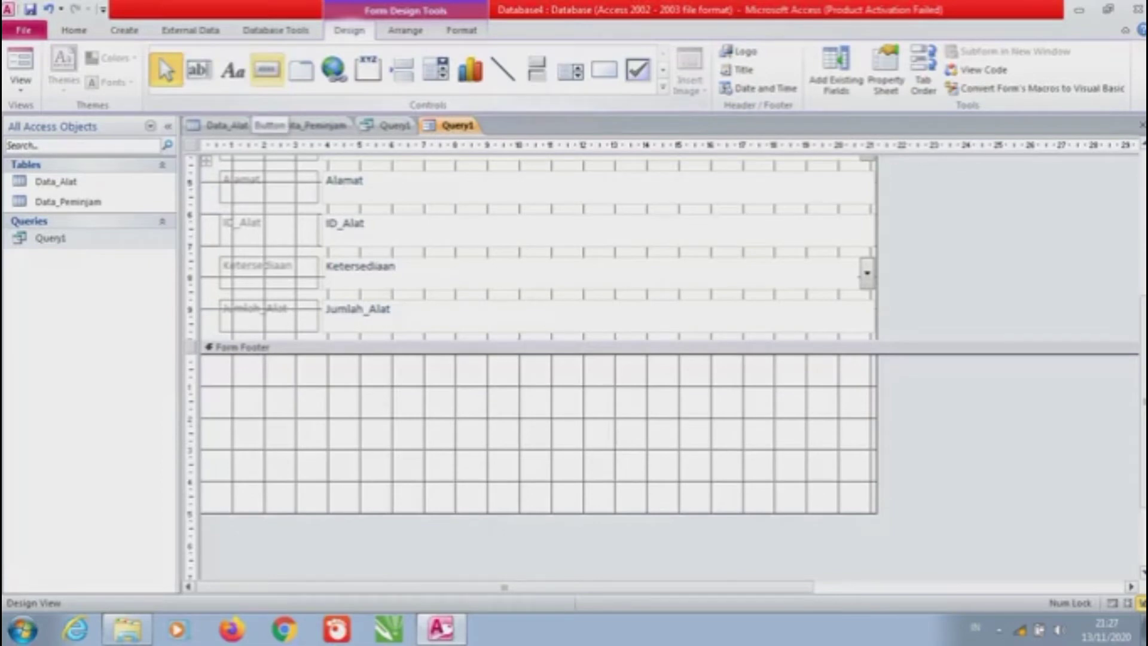
left_click(267, 70)
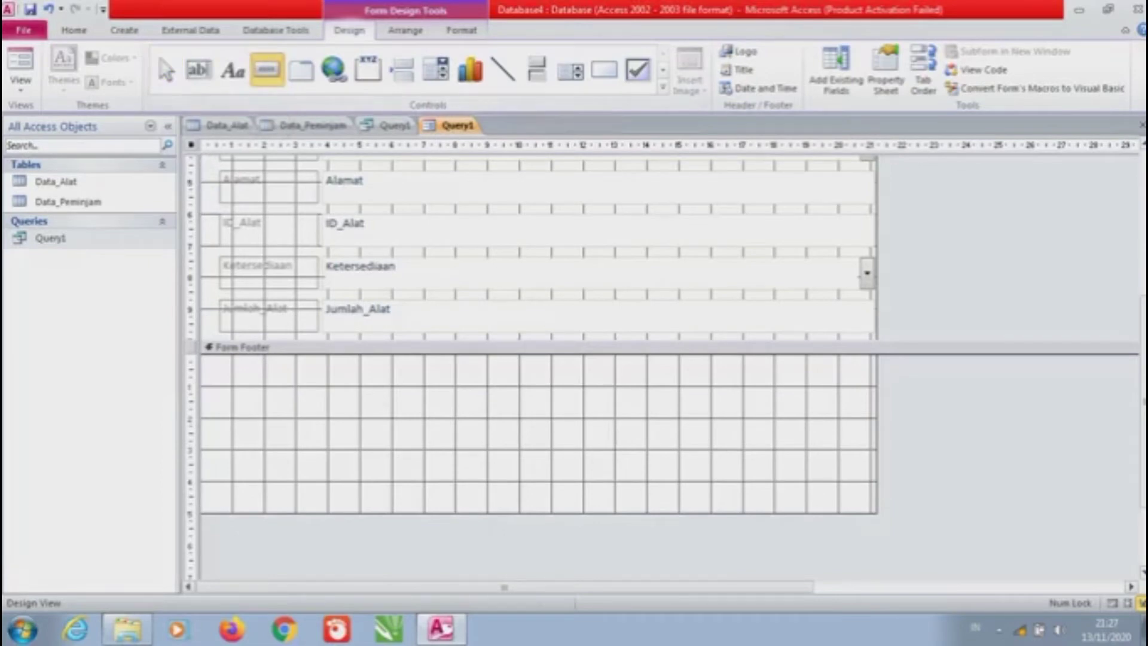
left_click_drag(231, 389, 364, 417)
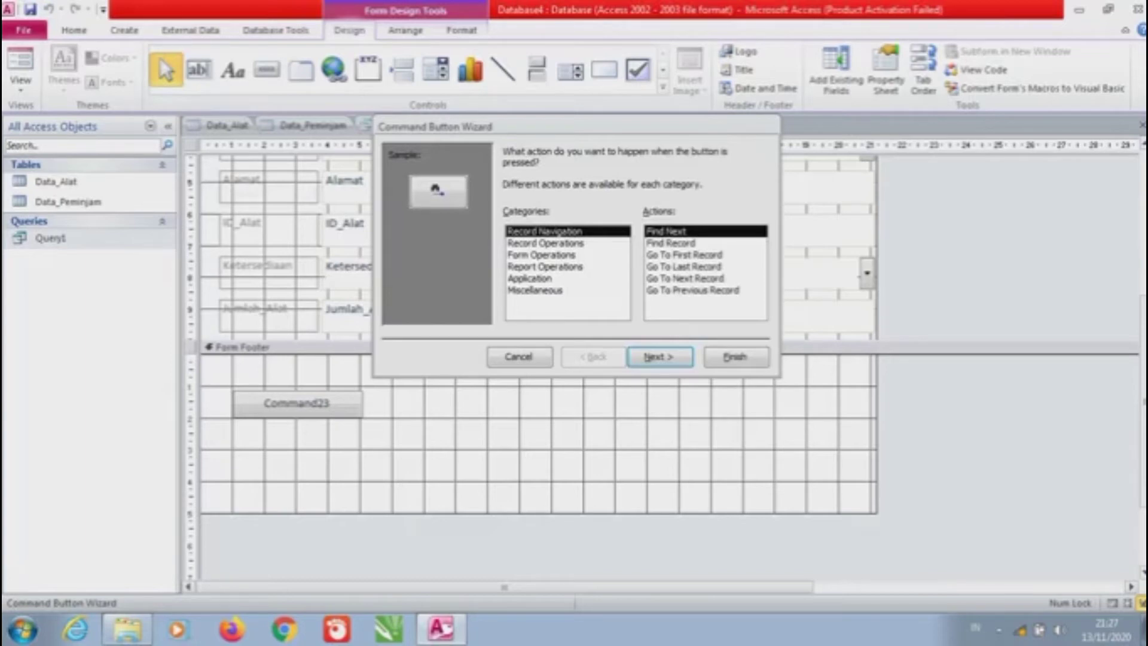
Make the button Go To Next Record with text caption 'Selanjutnya', then draw a second button beside it
left_click(684, 278)
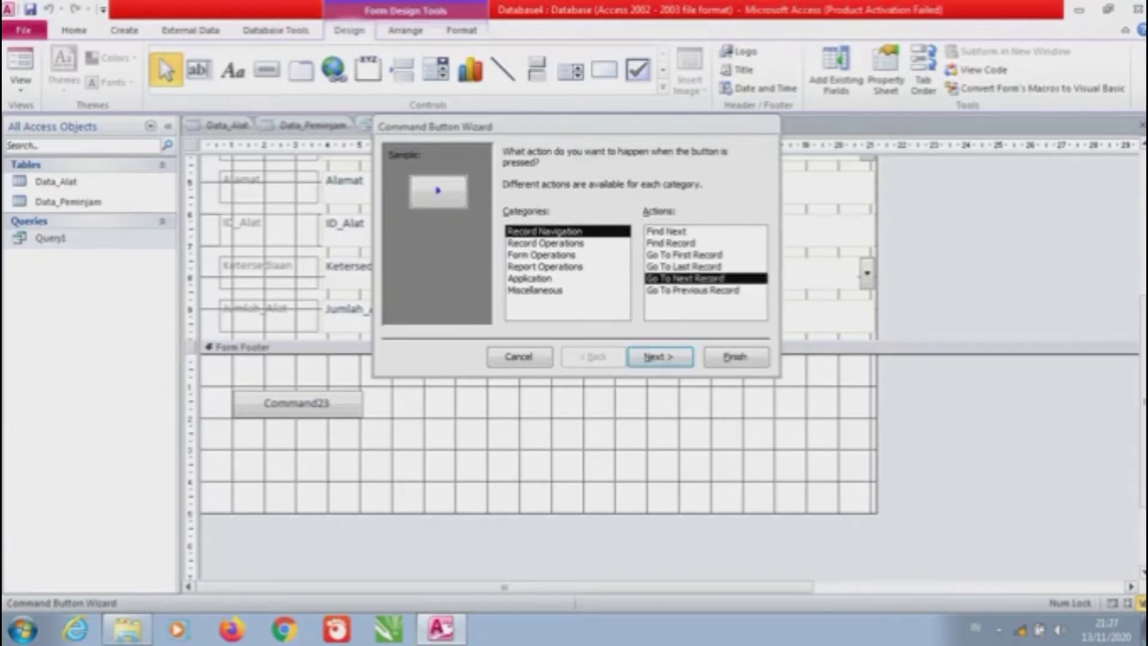
key("Return")
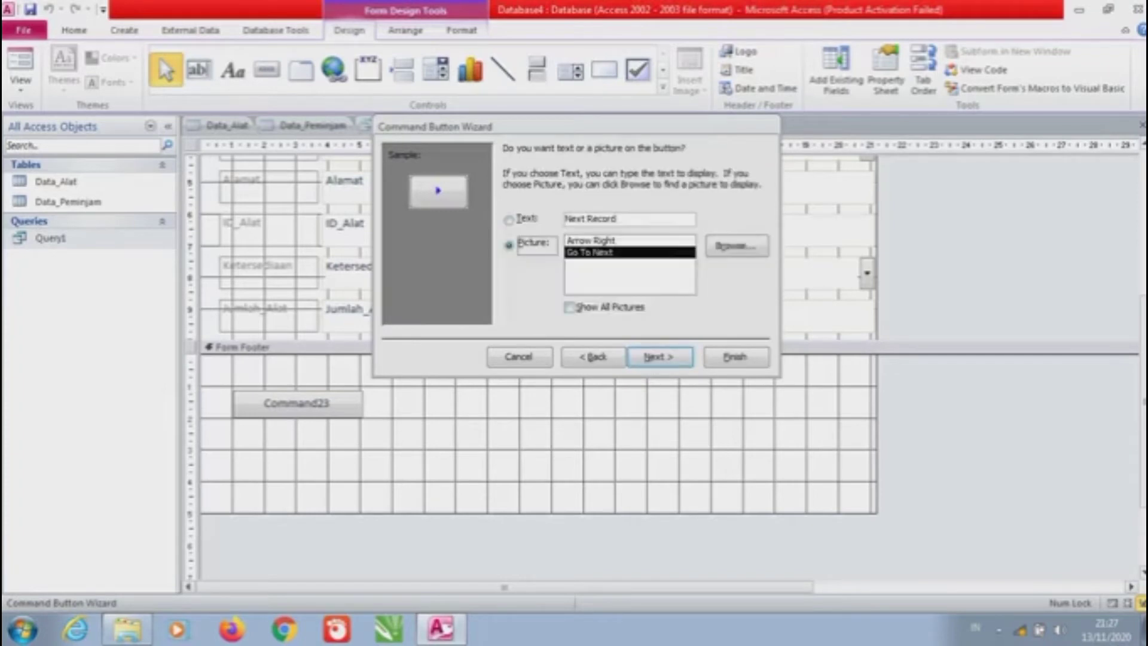
key("Up")
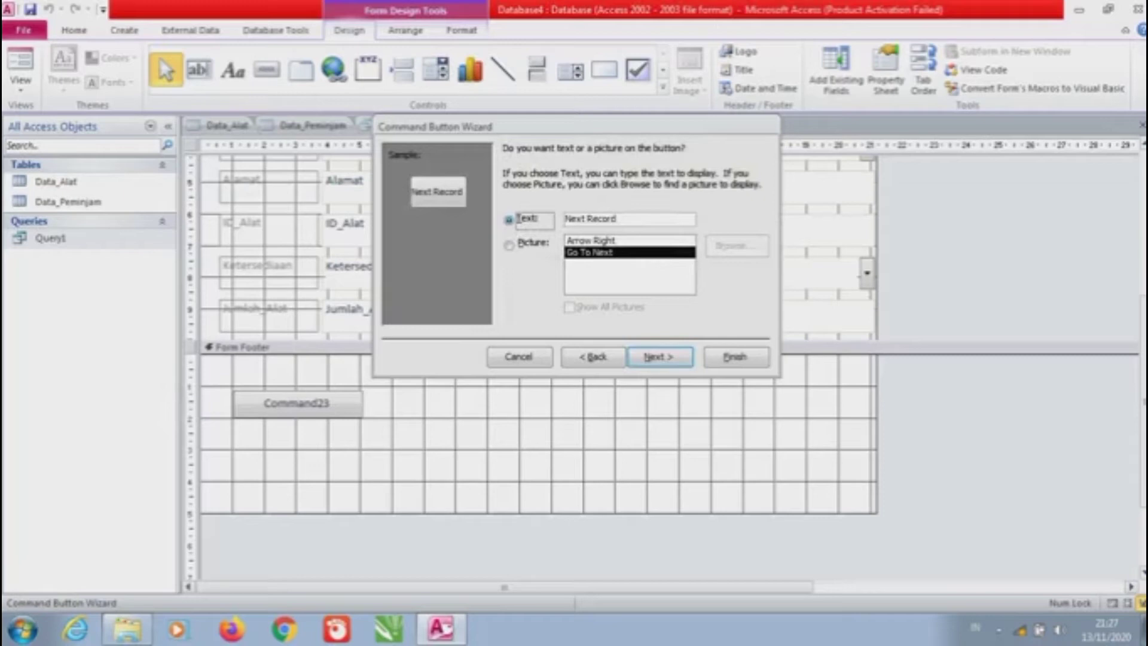
key("Tab")
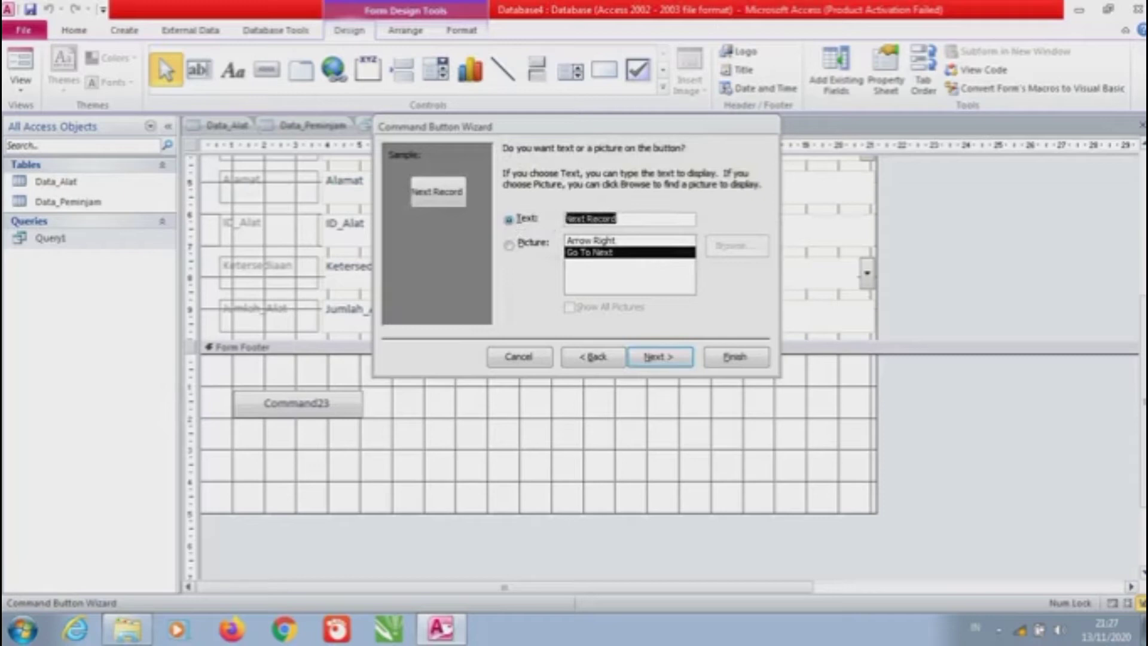
key("Caps_Lock")
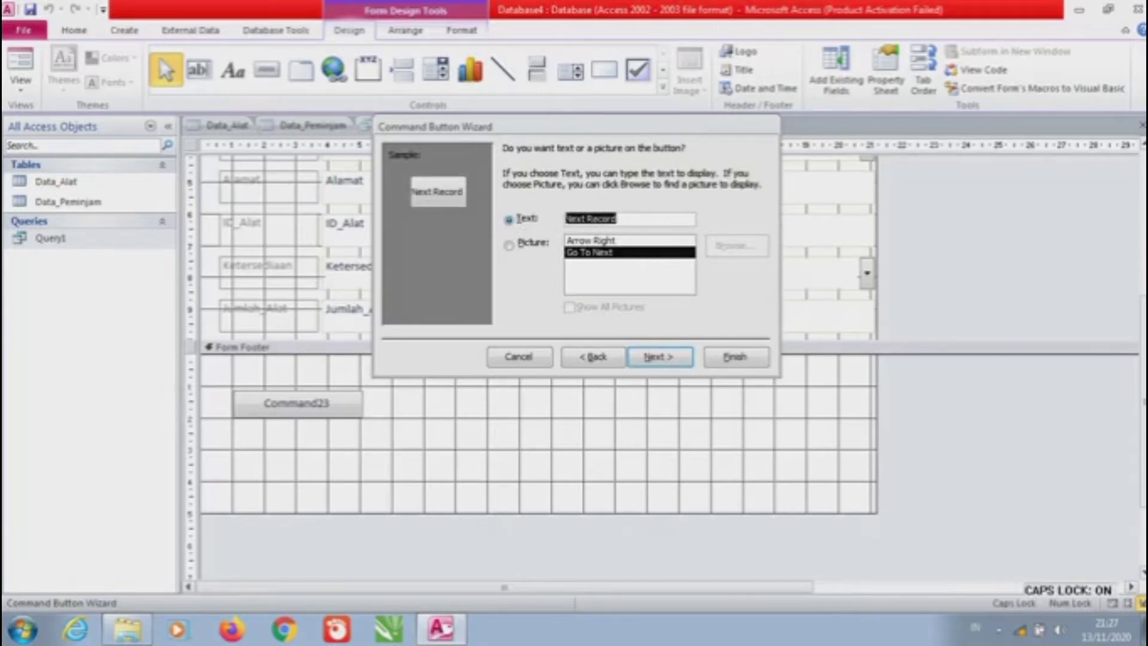
type("S")
key("Caps_Lock")
type("elanjut")
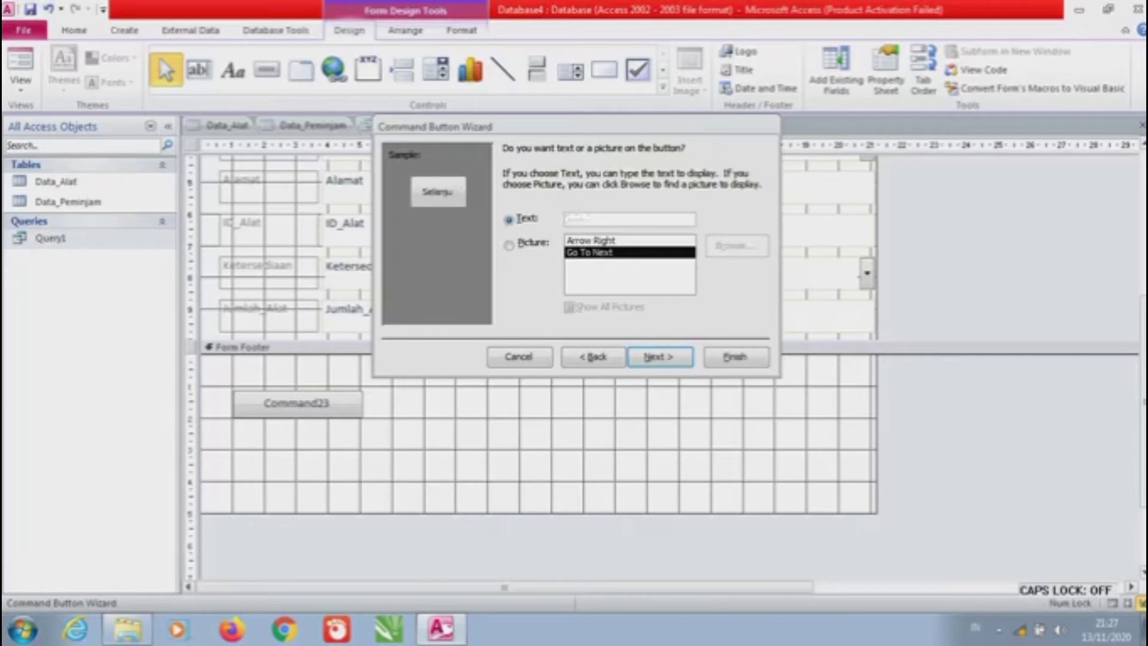
type("nya")
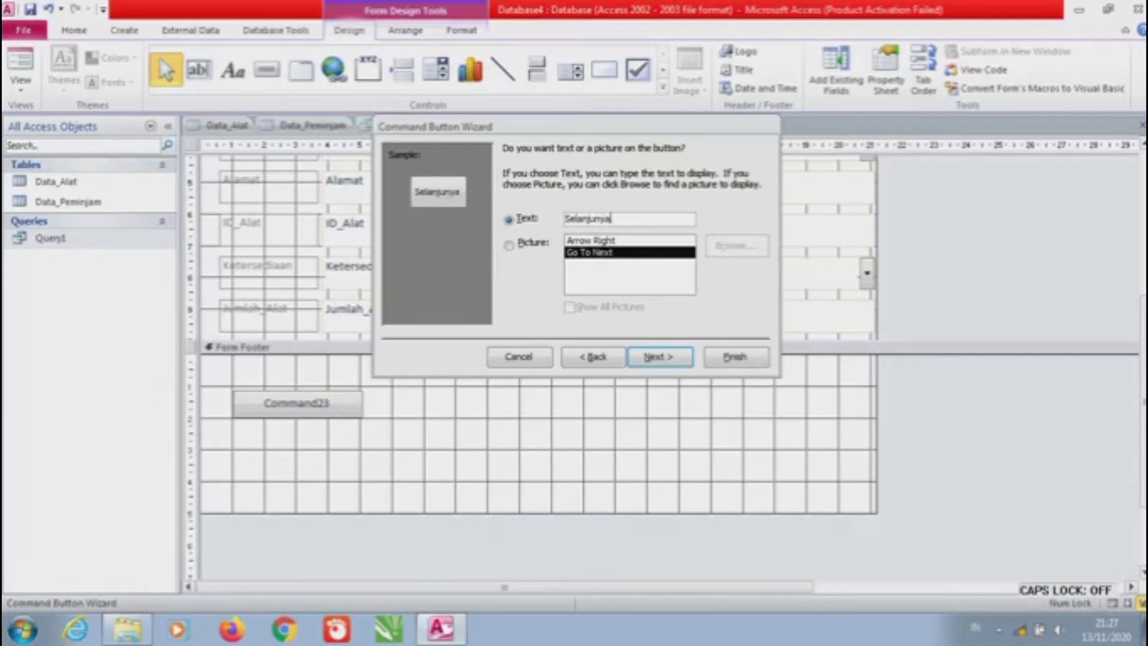
key("BackSpace")
key("BackSpace")
key("BackSpace")
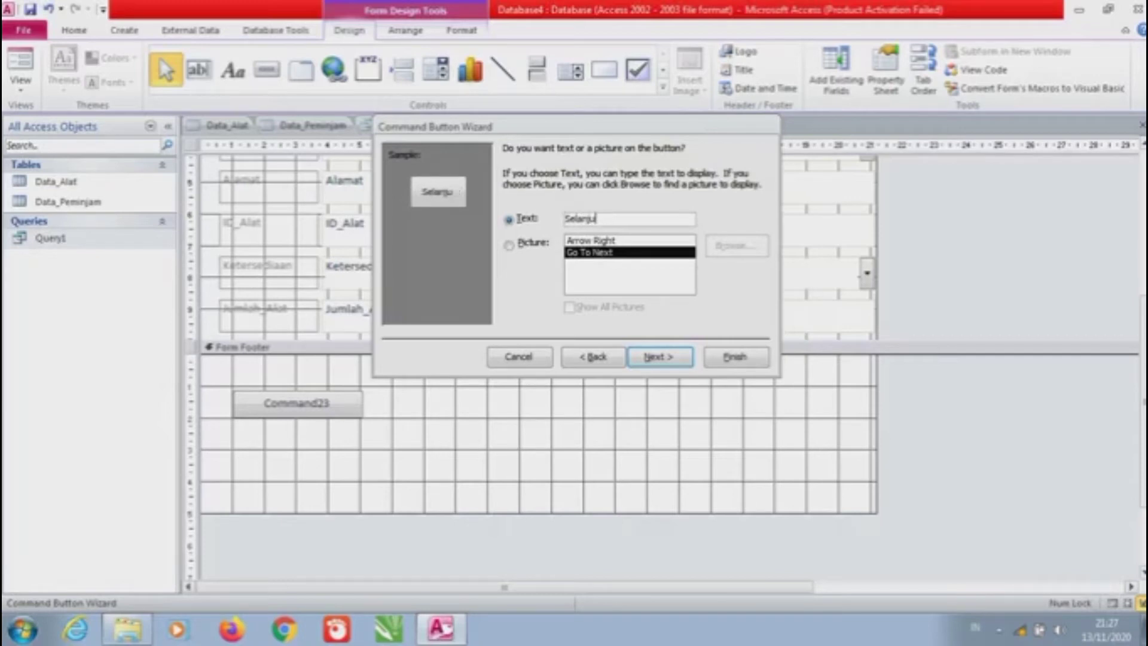
type("tnya")
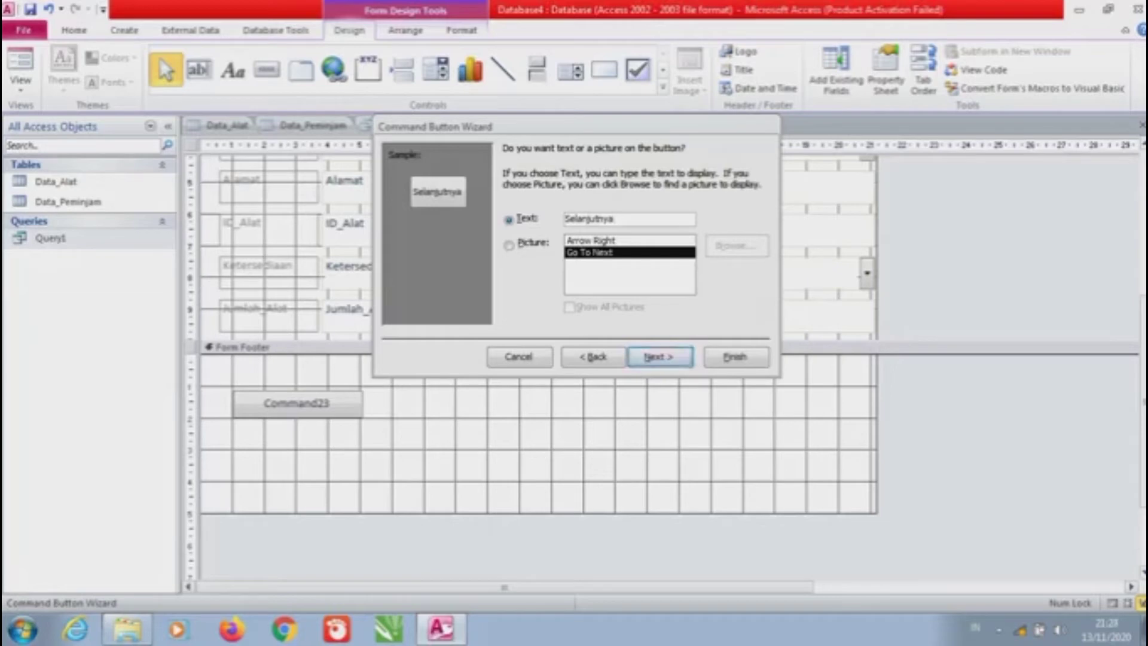
key("Return")
key("Return")
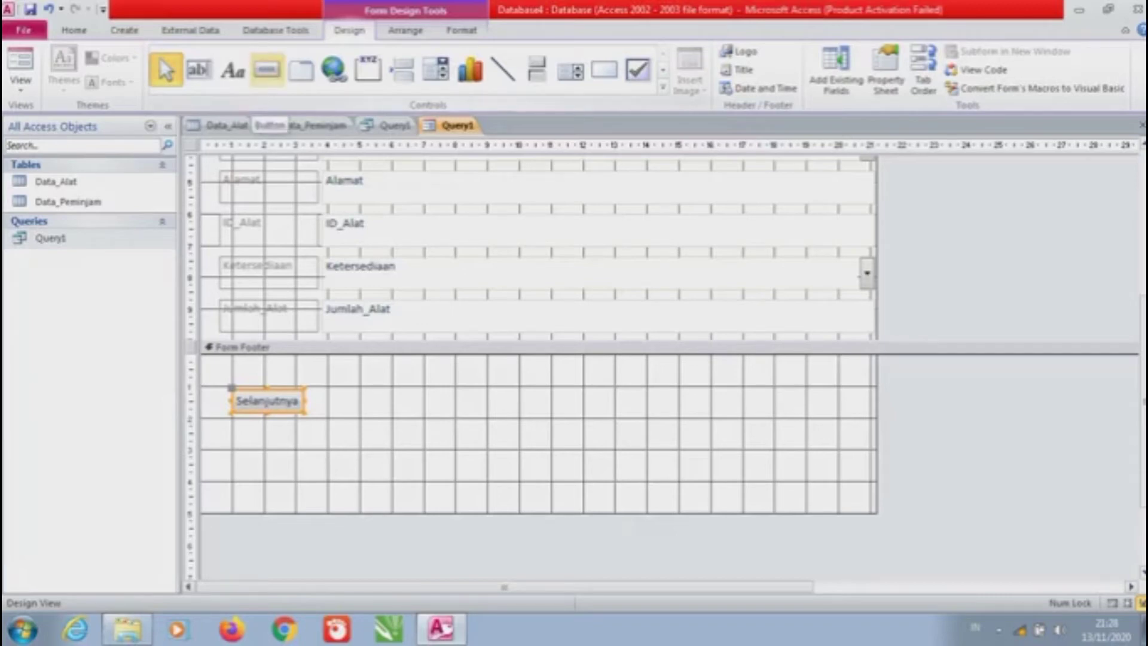
left_click(267, 71)
left_click_drag(328, 389, 456, 418)
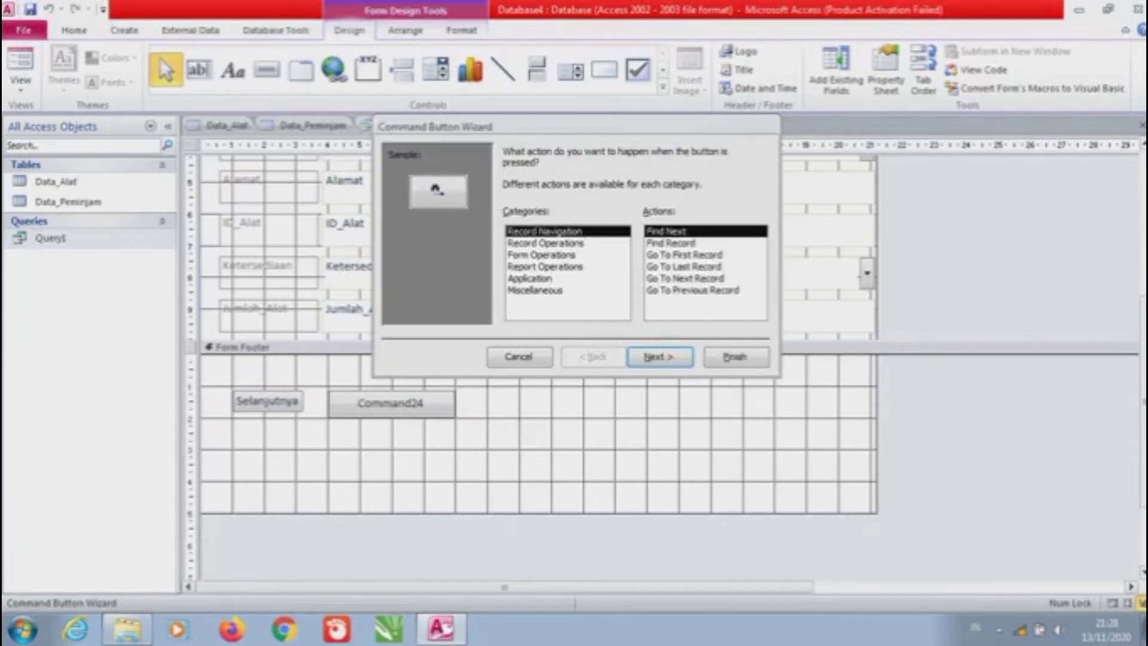
Set the second button to Go To Previous Record captioned 'Sebelumnya', then draw a third button
left_click(693, 290)
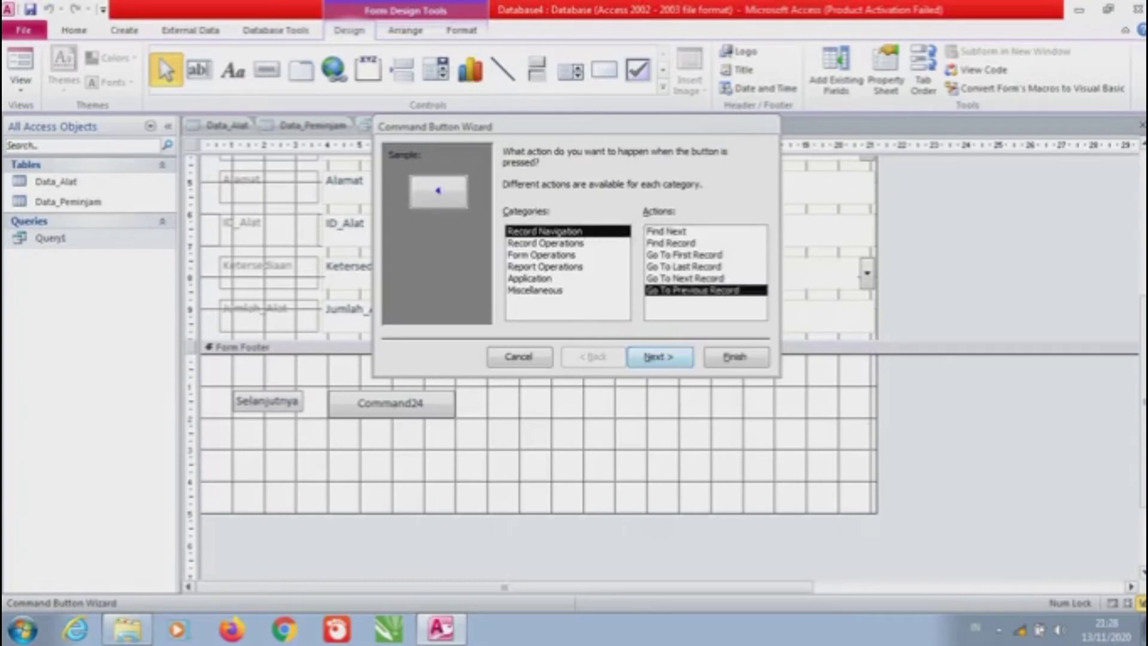
left_click(660, 356)
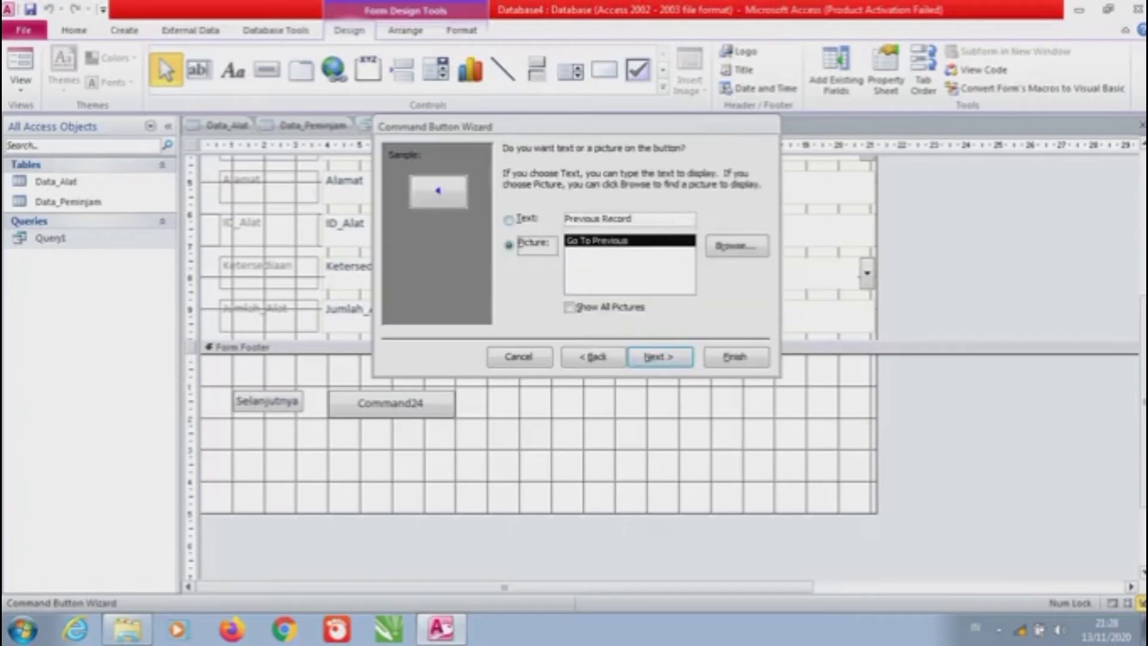
left_click(509, 219)
left_click_drag(634, 218, 566, 219)
key("Caps_Lock")
type("S")
key("Caps_Lock")
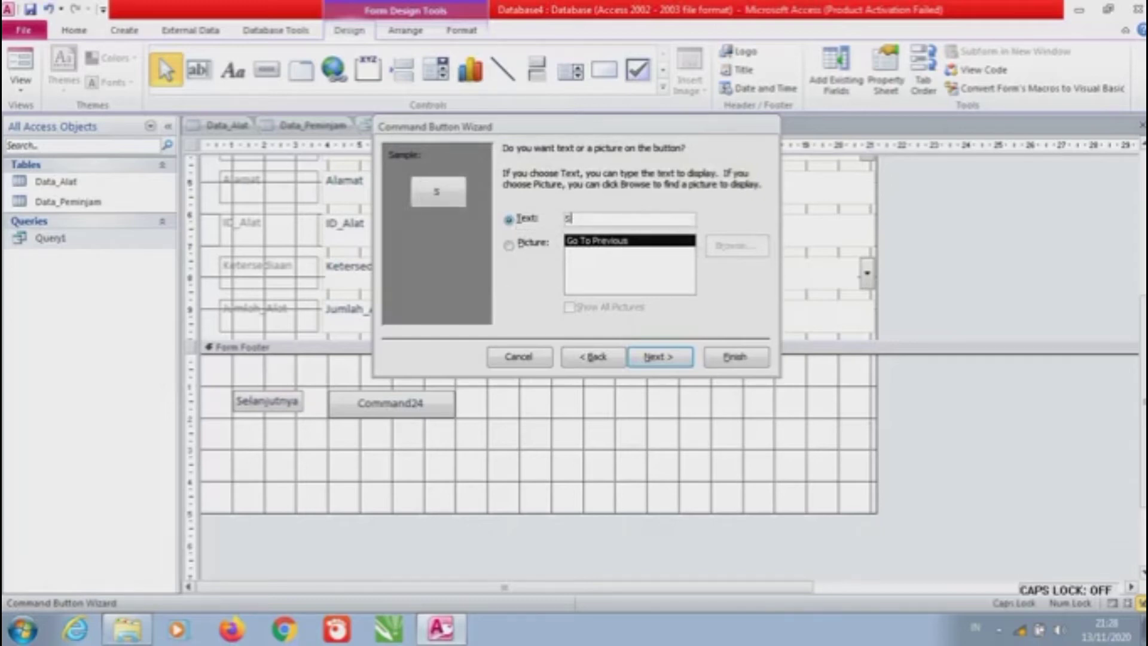
type("ebelumnya")
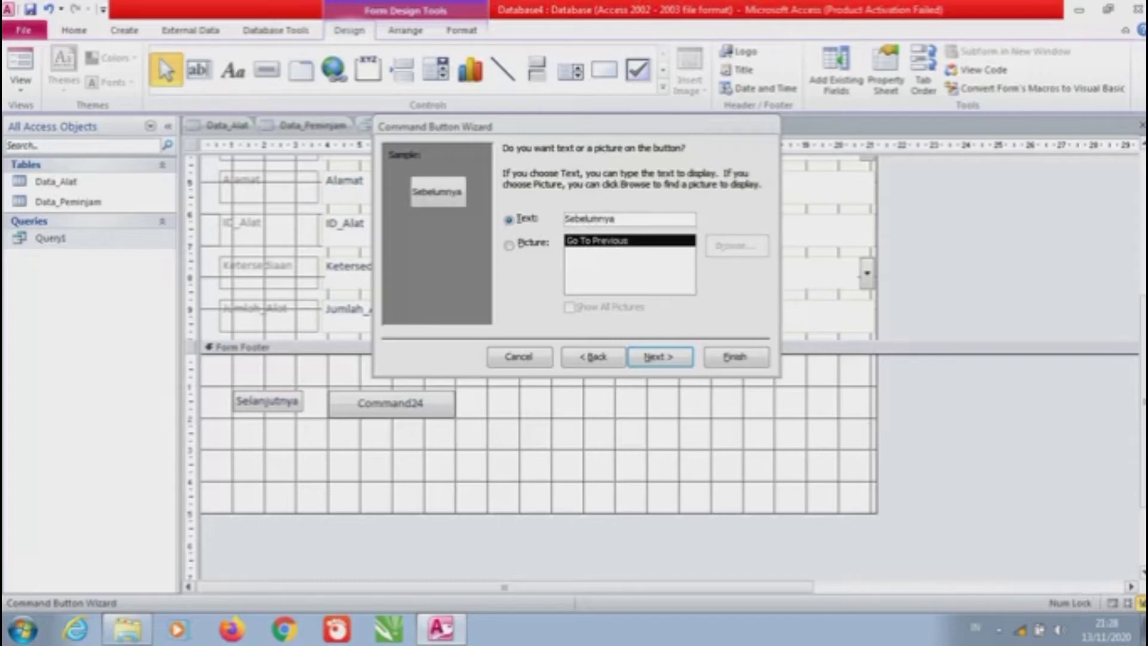
left_click(660, 356)
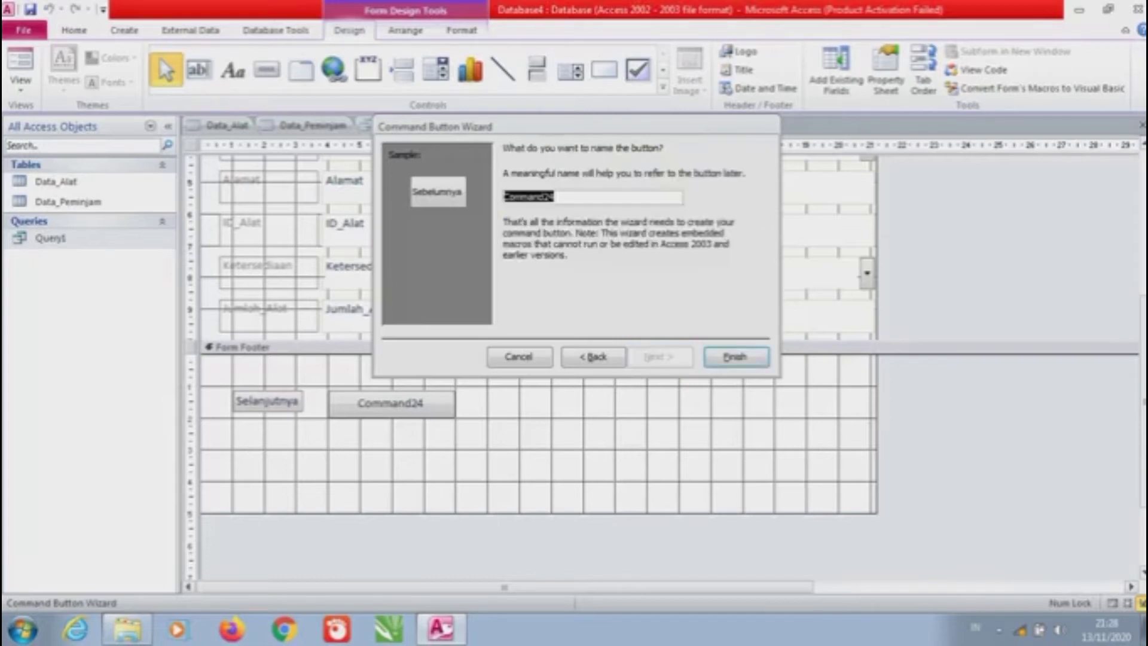
left_click(735, 357)
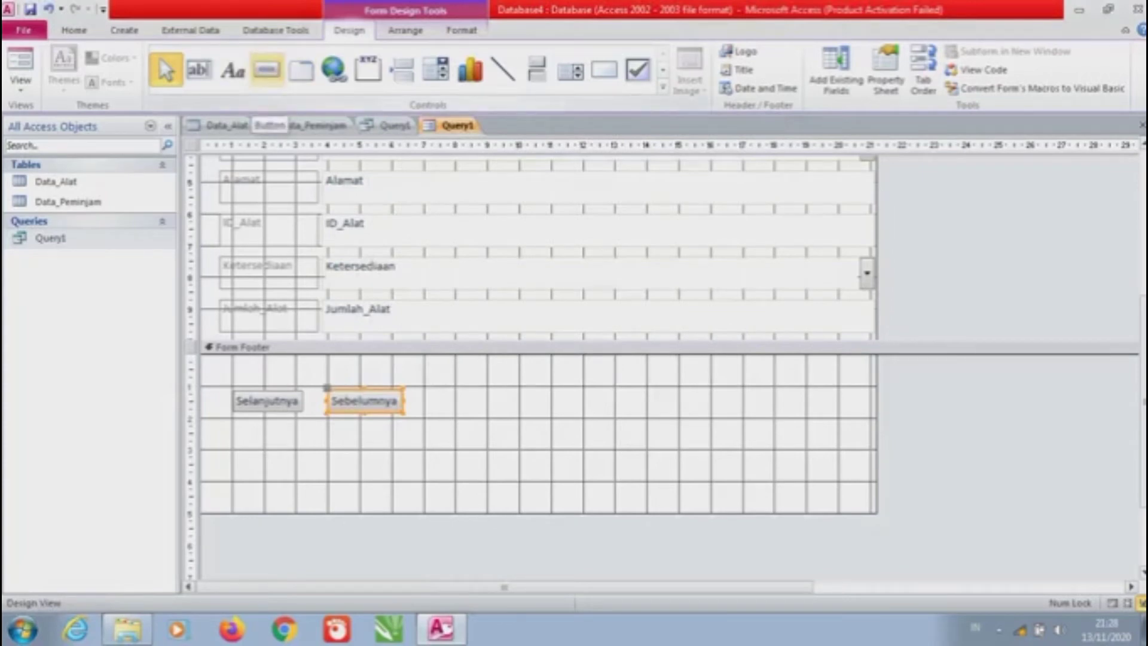
left_click(267, 69)
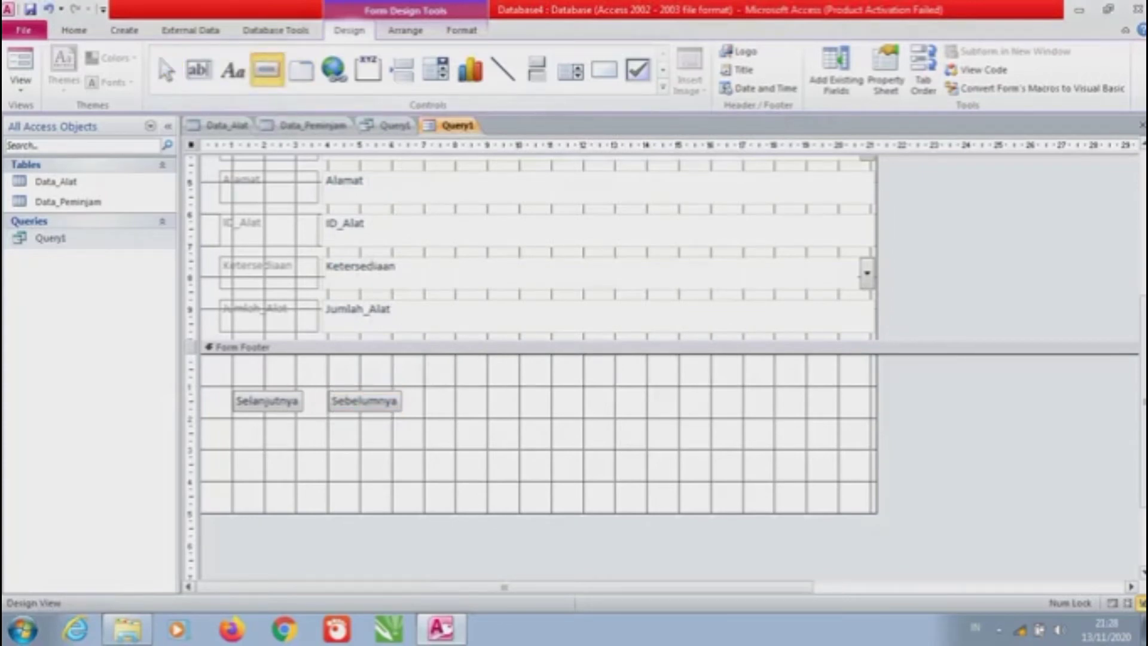
mouse_move(458, 387)
left_mouse_down()
mouse_move(509, 422)
mouse_move(560, 430)
left_mouse_up()
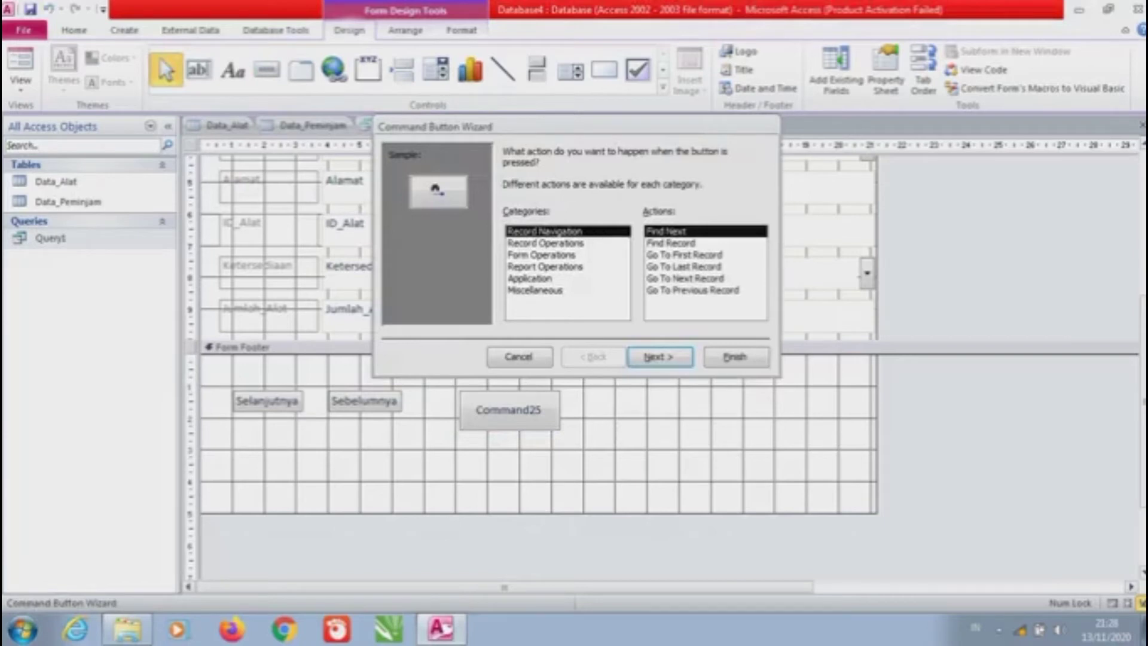
Make the third button print the record with caption 'Print', then draw a fourth footer button
left_click(545, 243)
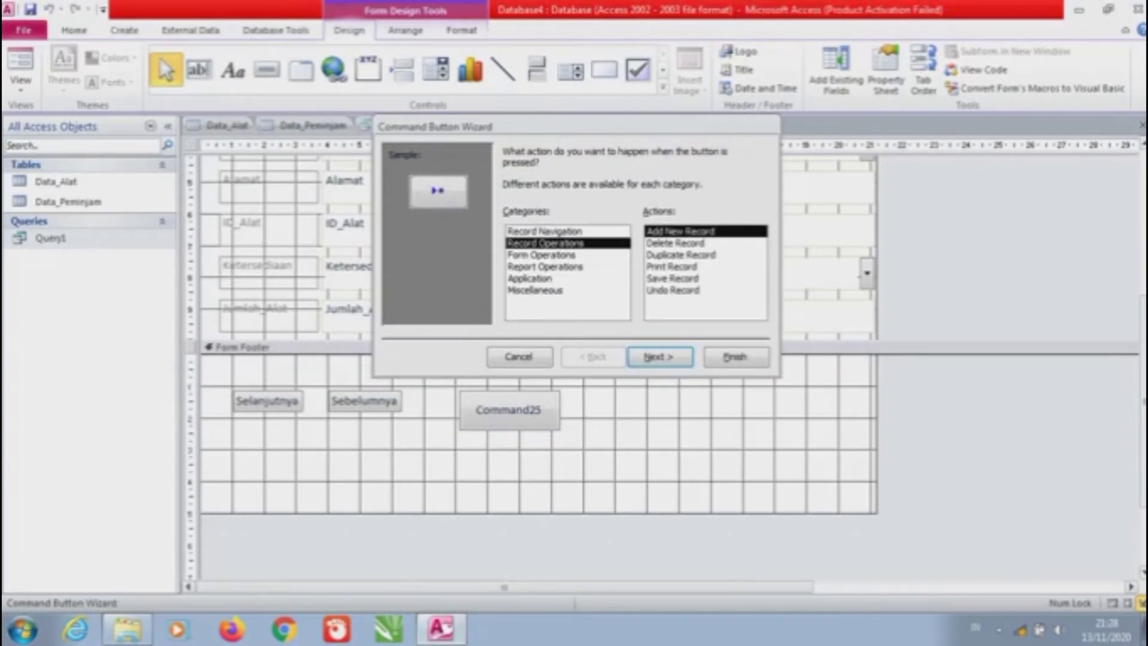
left_click(671, 266)
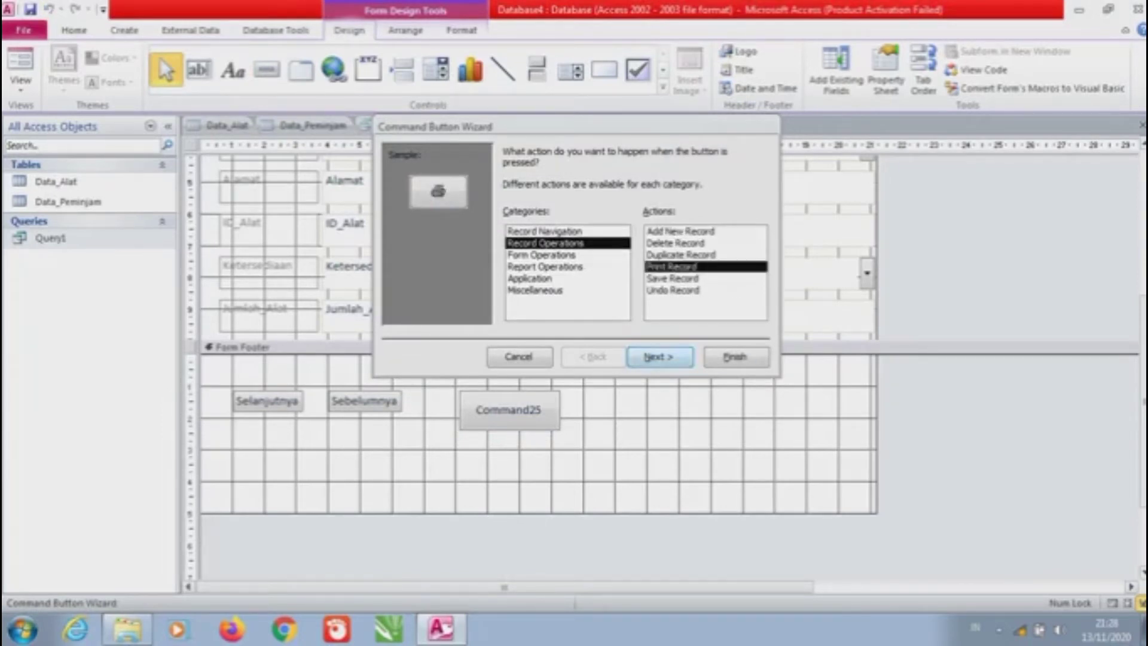
left_click(660, 356)
left_click(509, 219)
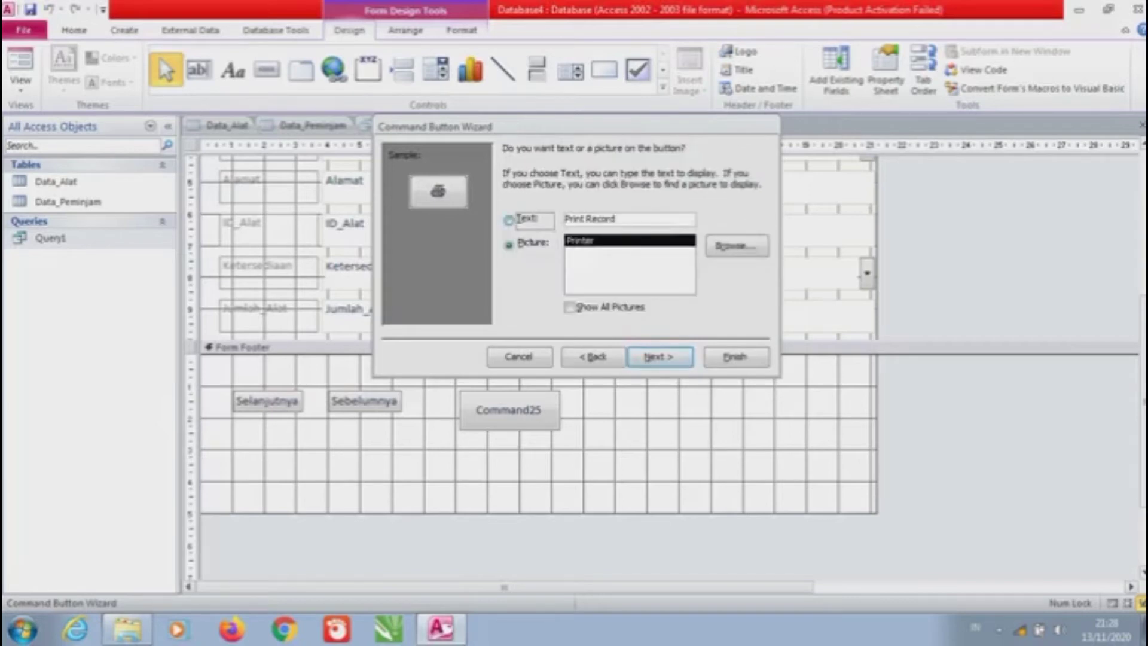
left_click_drag(616, 218, 598, 219)
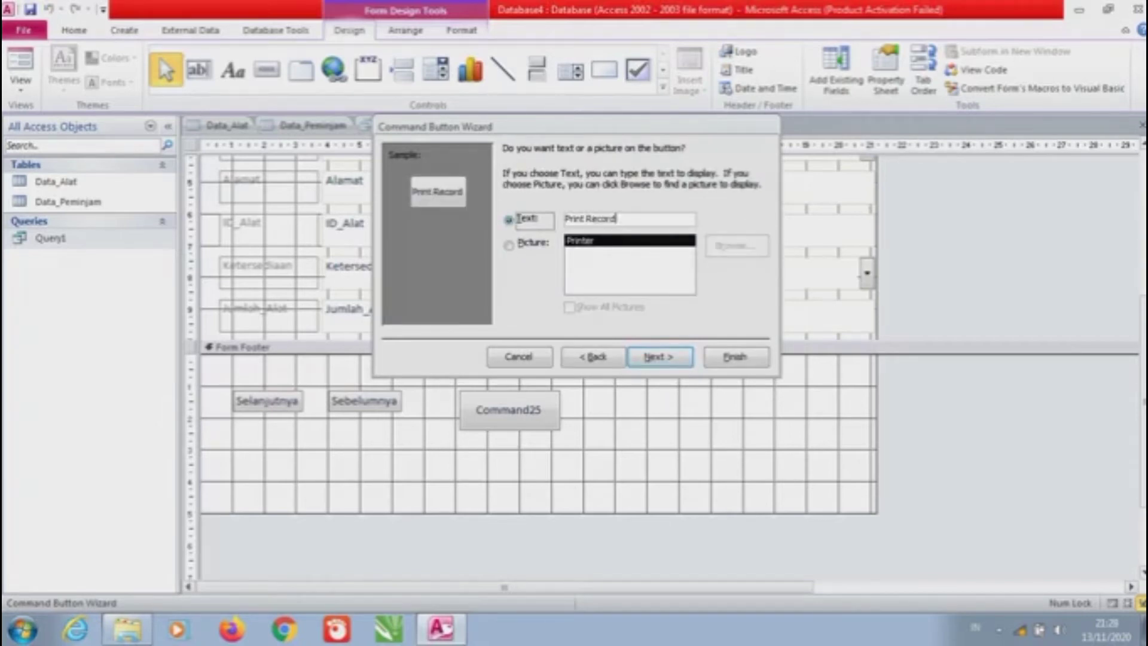
double_click(600, 219)
key("BackSpace")
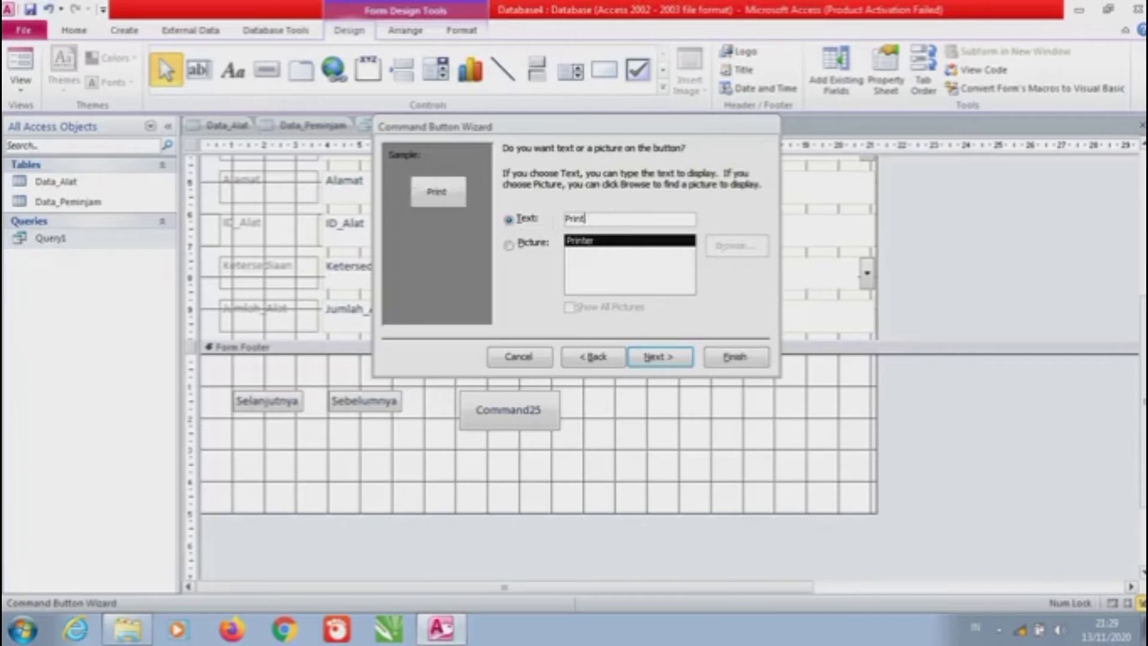
left_click(659, 356)
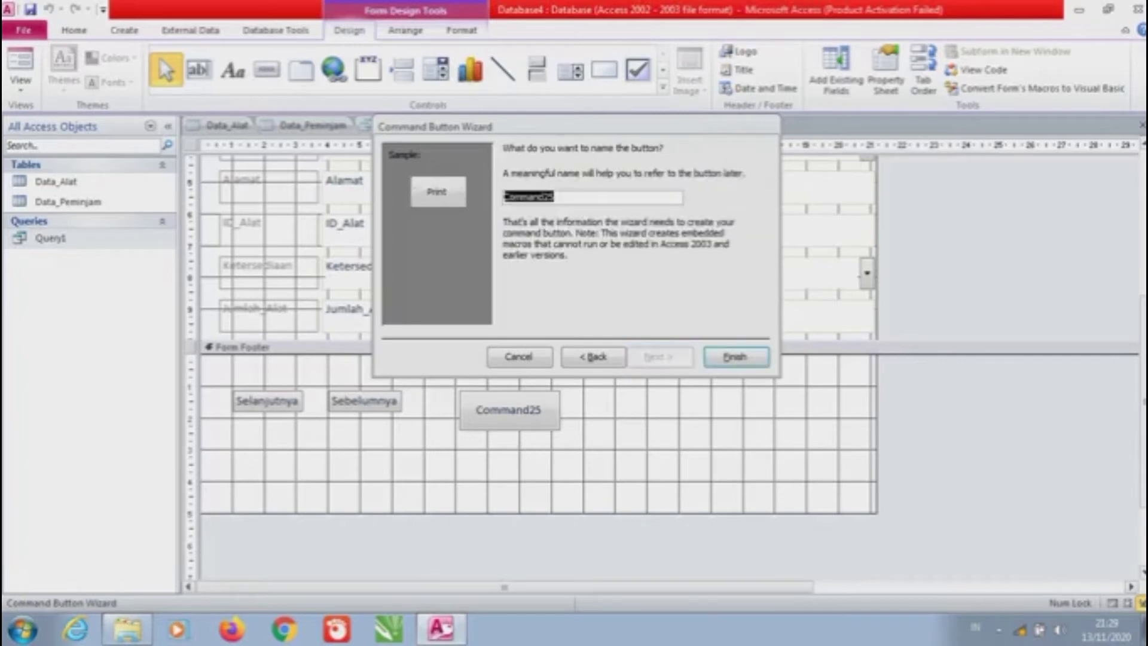
left_click(736, 358)
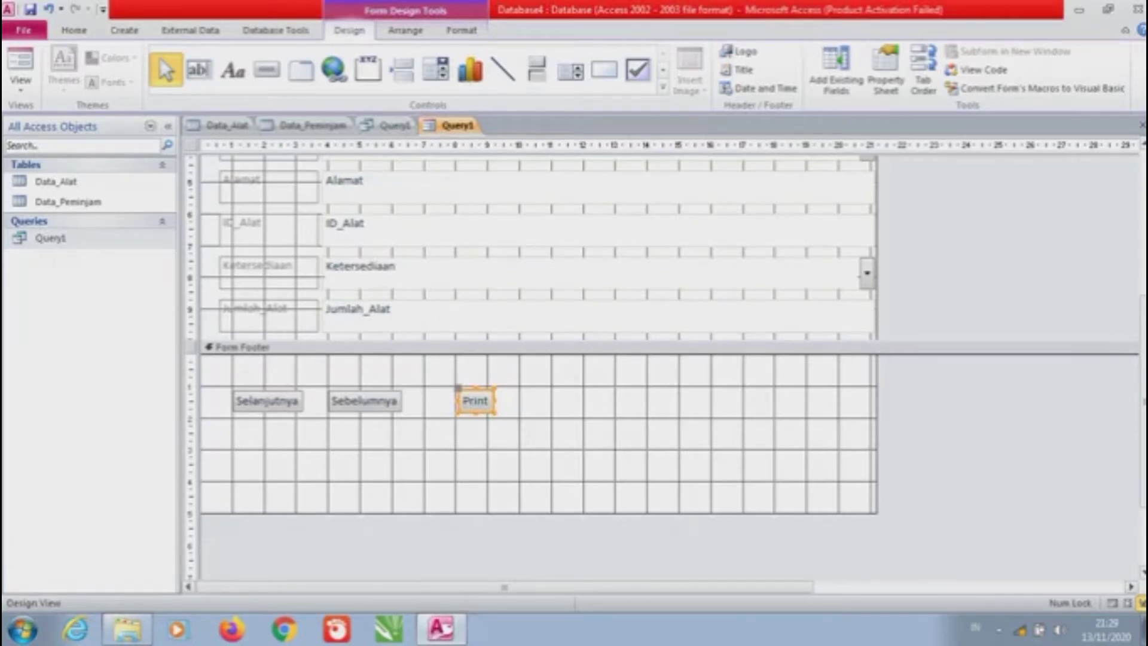
left_click(268, 70)
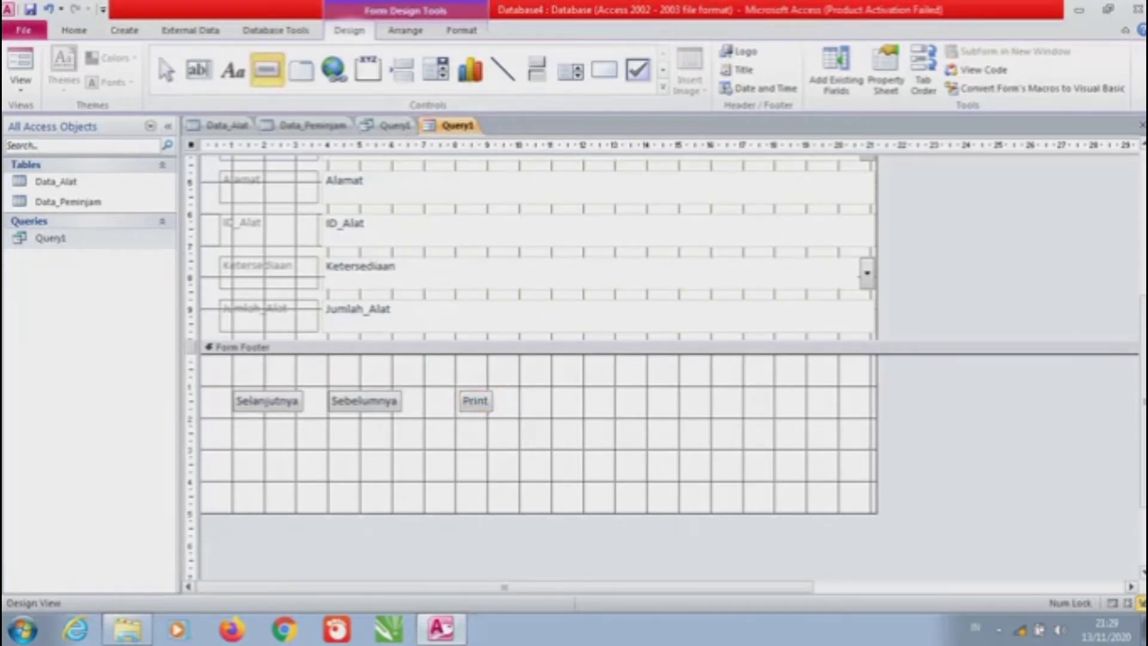
left_click_drag(531, 385, 611, 425)
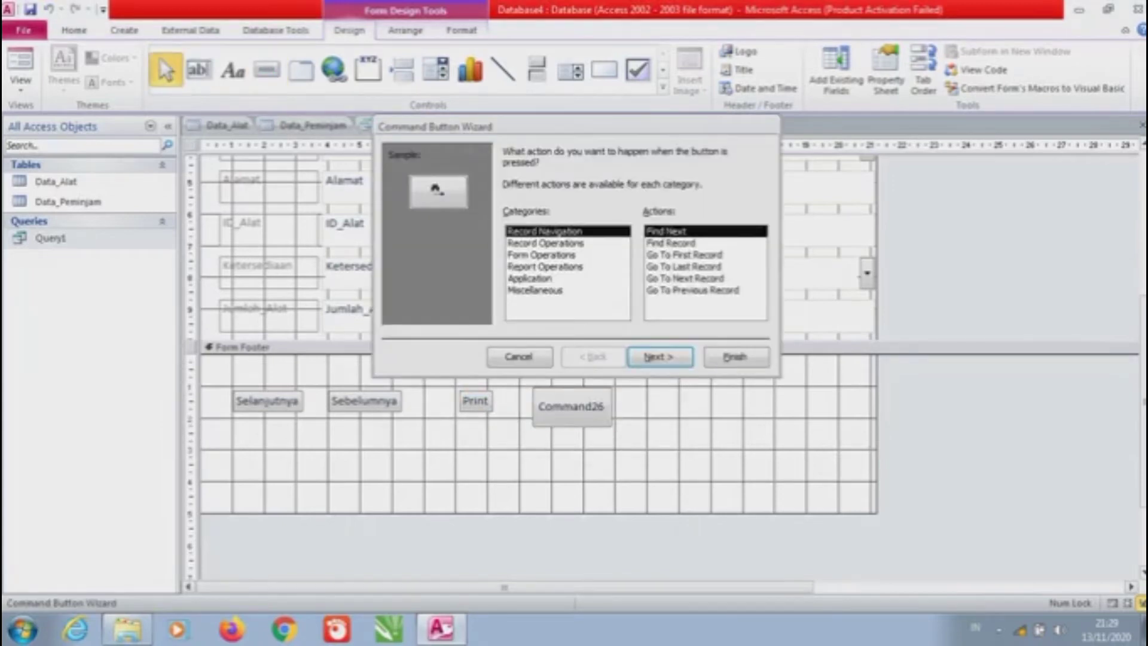
Set the fourth button to Quit Application with the text caption 'Keluar'
left_click(530, 278)
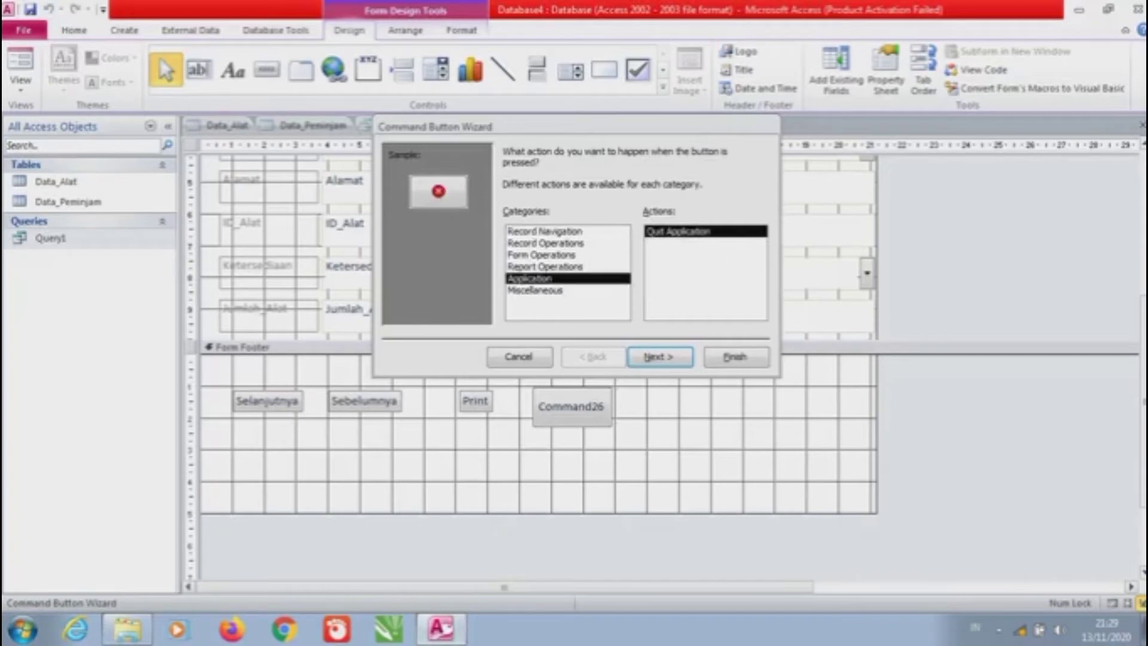
left_click(659, 357)
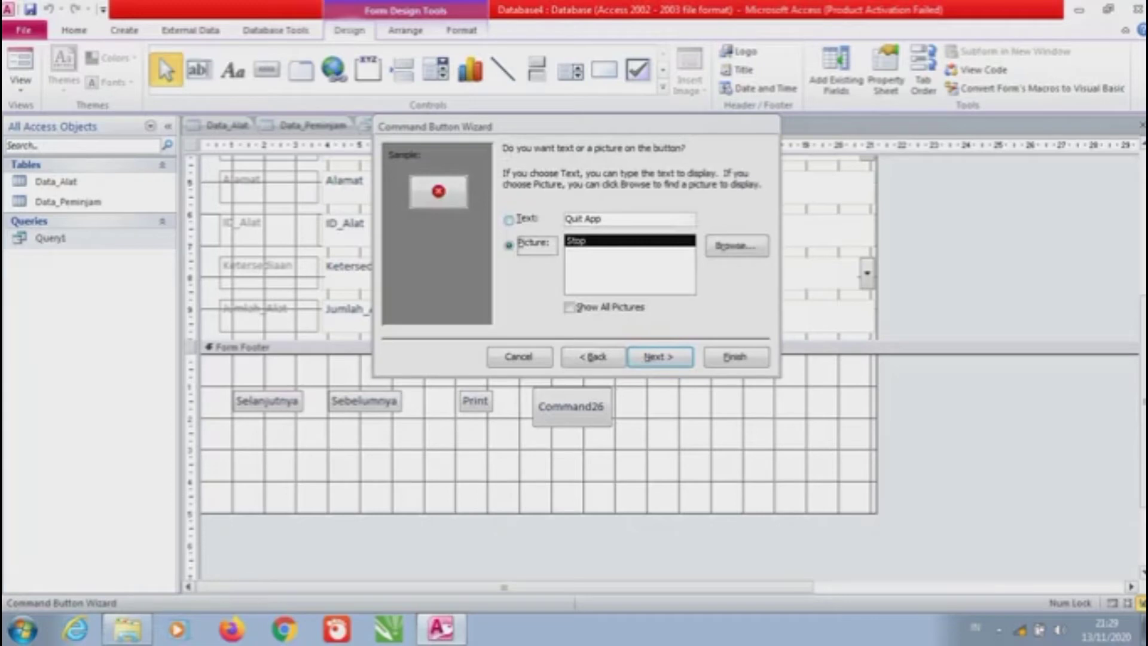
key("alt+t")
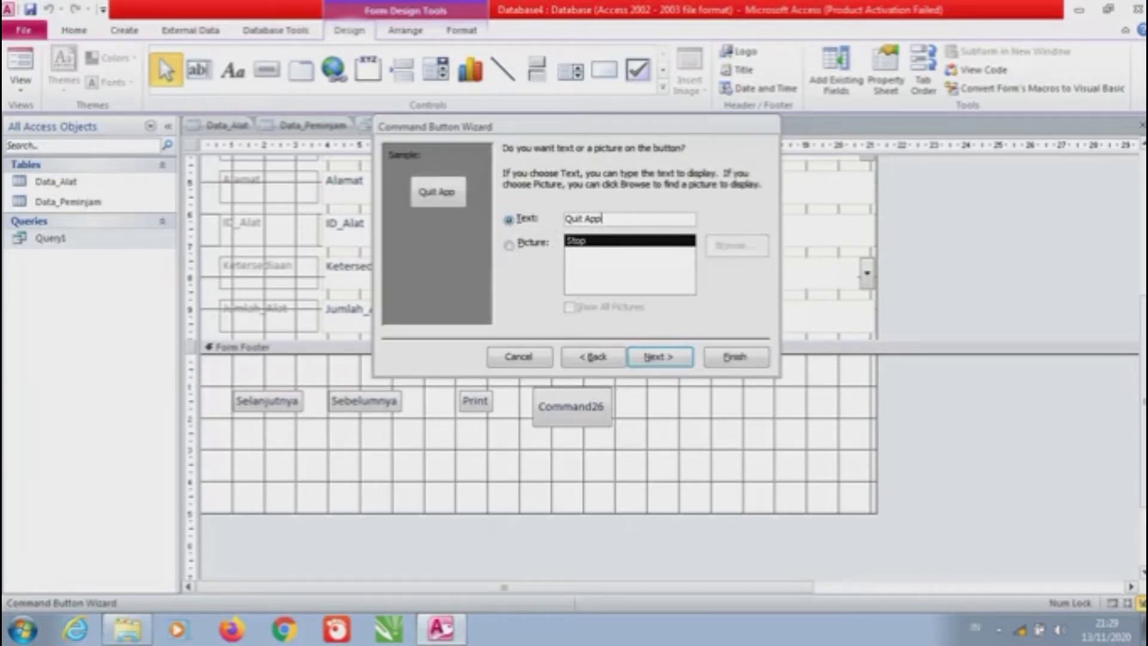
key("Tab")
key("Caps_Lock")
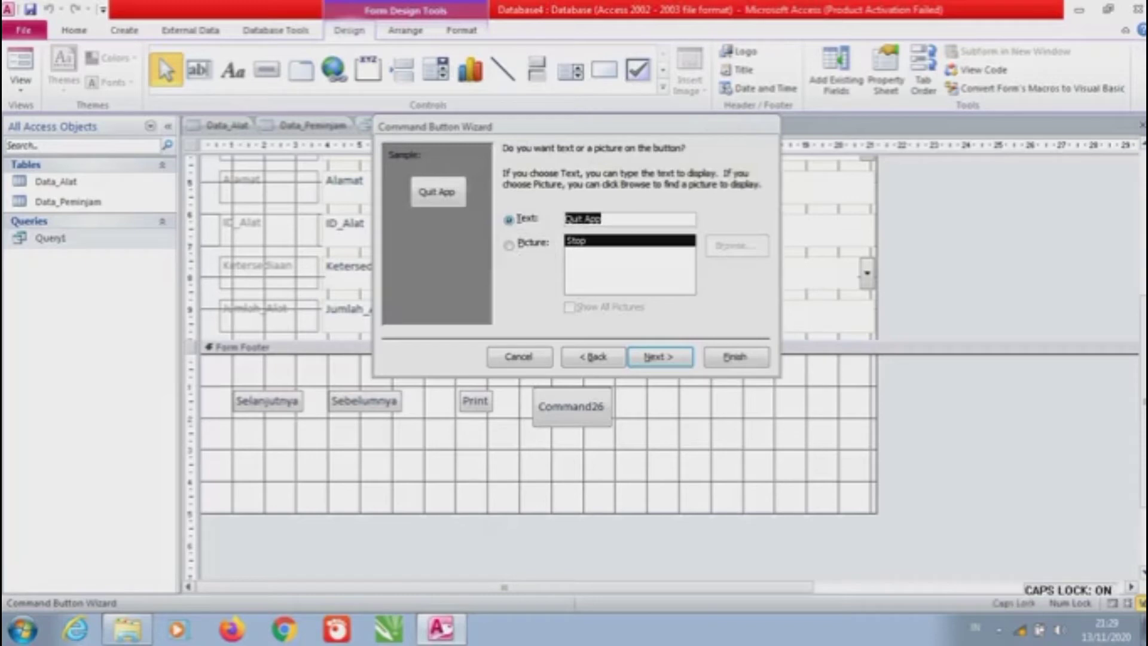
type("Keluar")
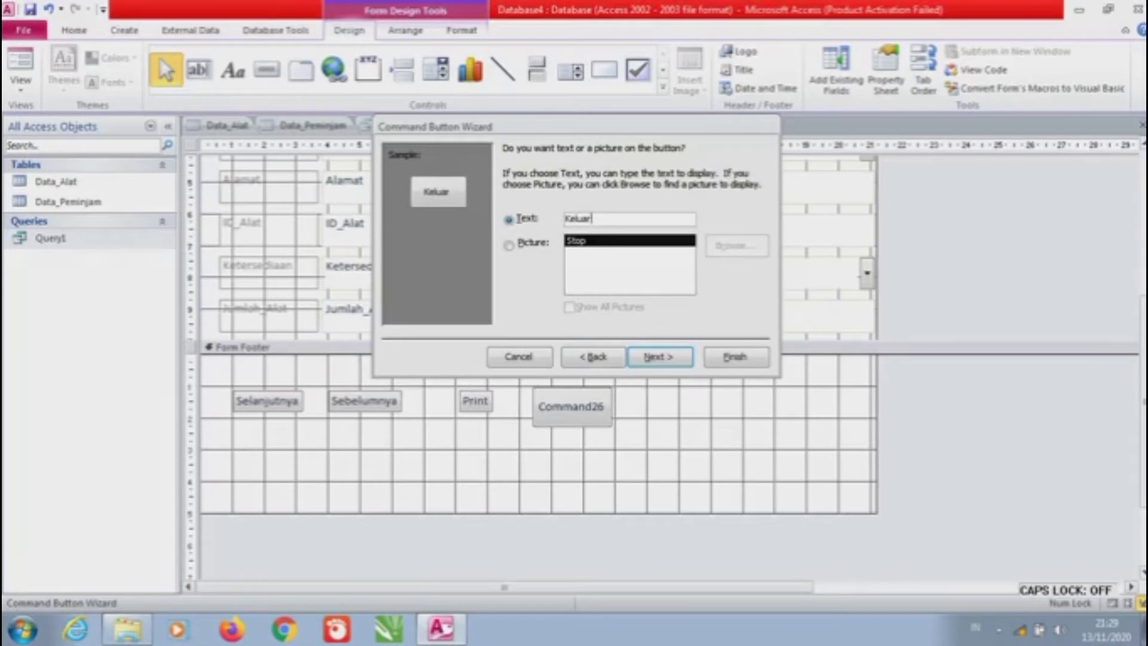
key("Return")
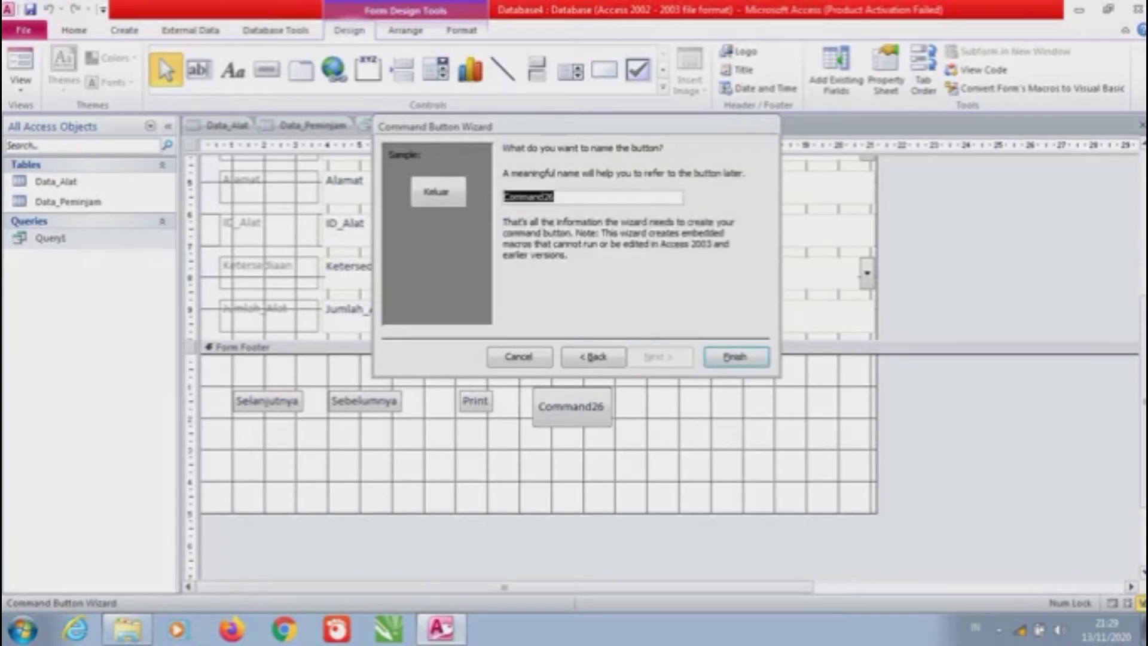
key("Return")
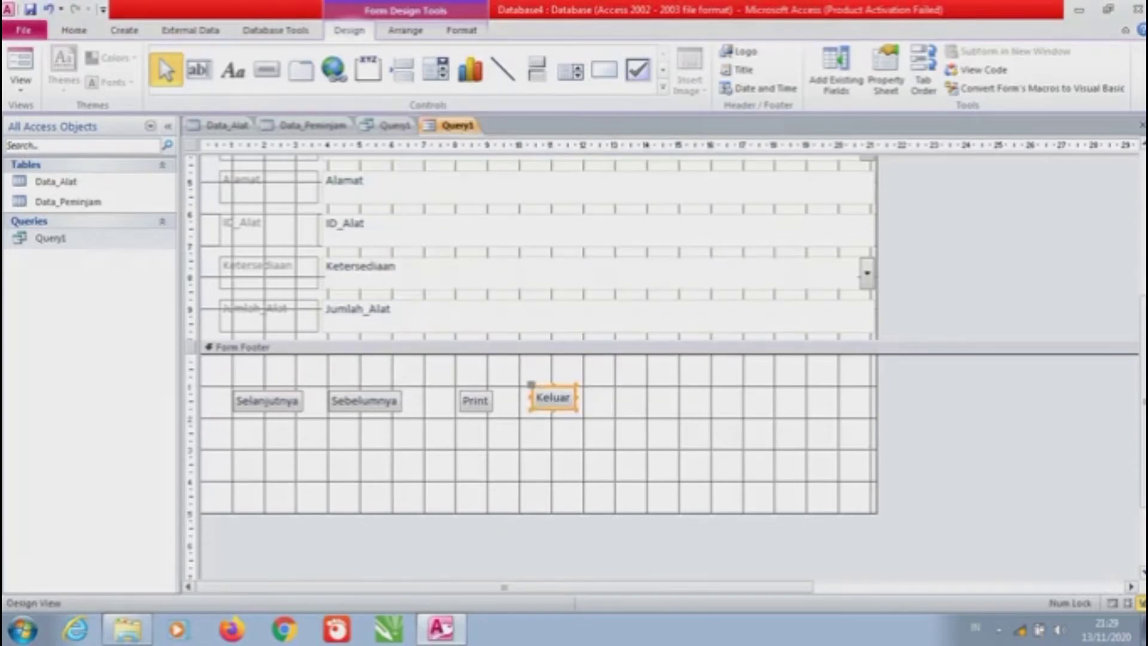
left_click(267, 401)
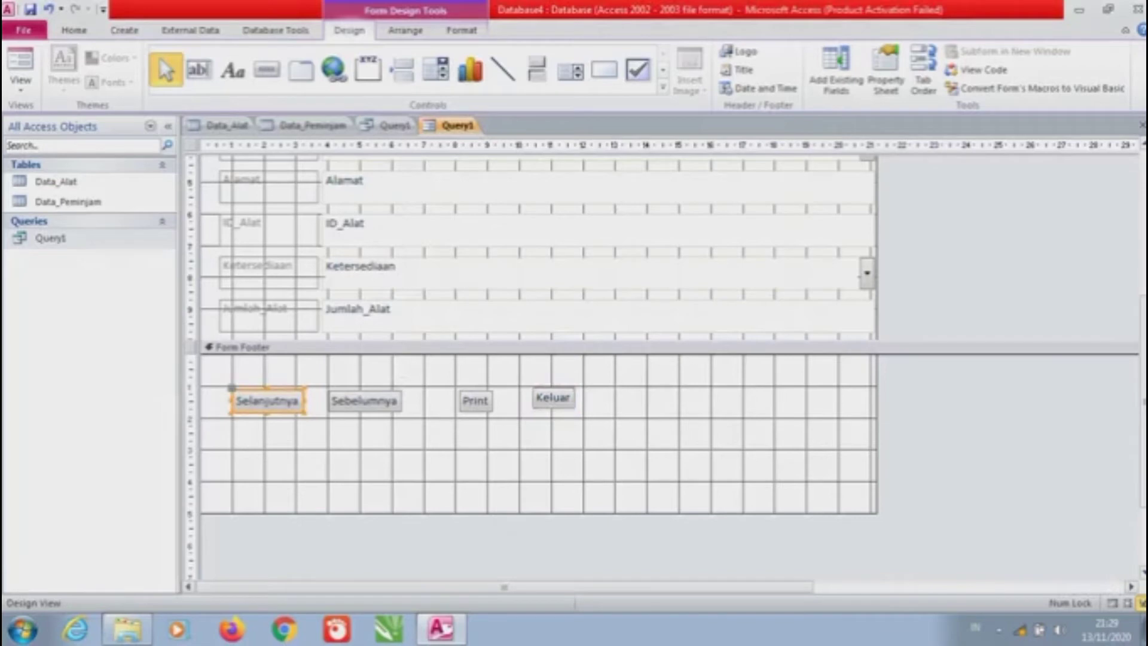
Resize the Selanjutnya and Sebelumnya buttons to the same larger size, stacked in one column
left_click_drag(268, 389, 324, 429)
left_click(364, 401)
left_click(370, 430)
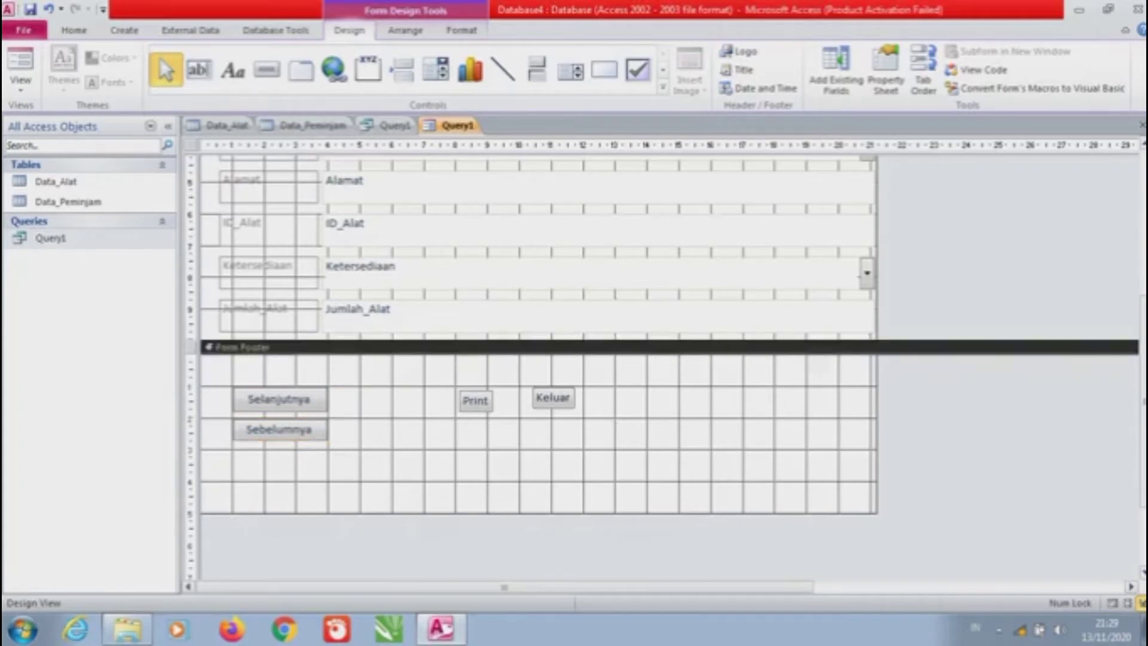
left_click(278, 429)
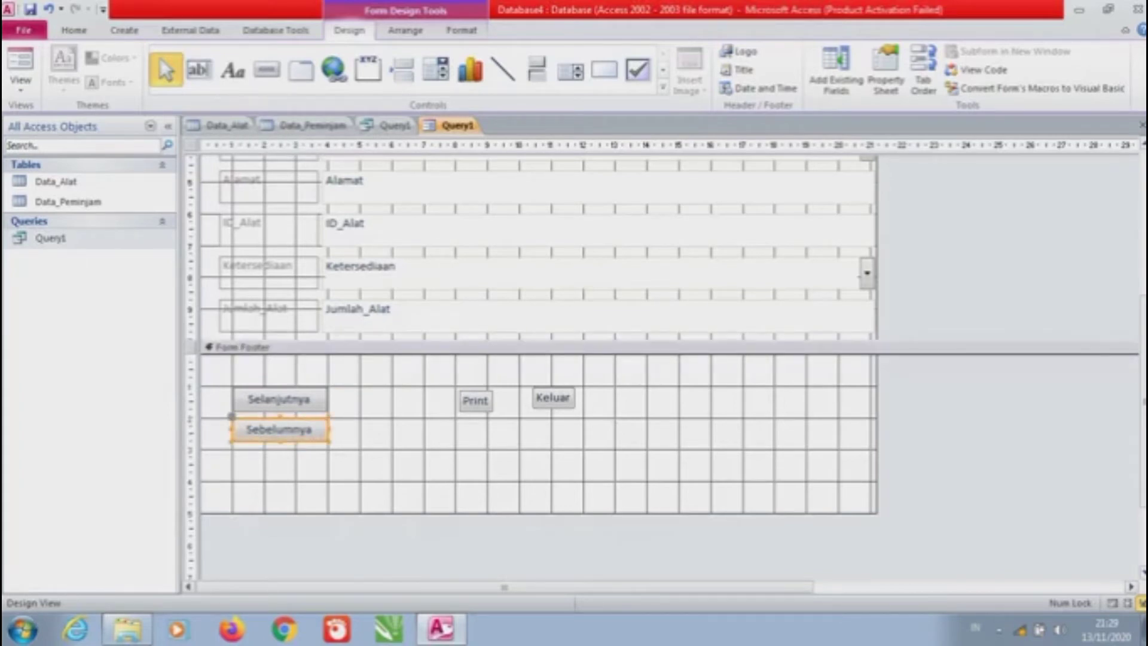
left_click(371, 430)
left_click(279, 429)
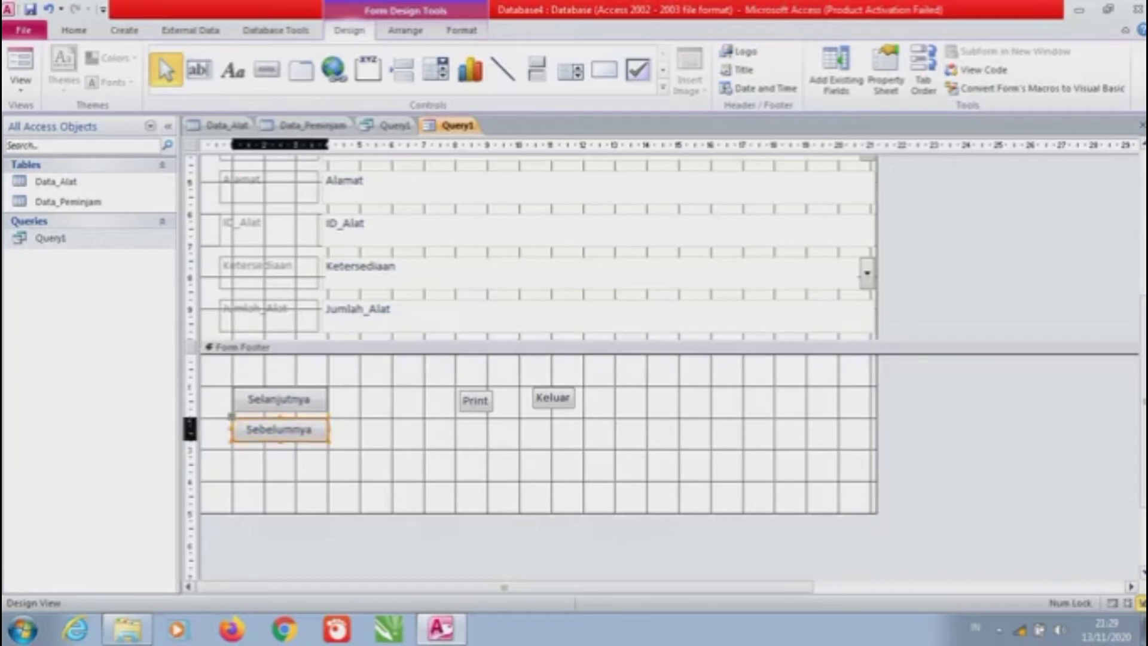
Move Print beside Selanjutnya and place Keluar under it at matching width
left_click(371, 430)
left_click(475, 401)
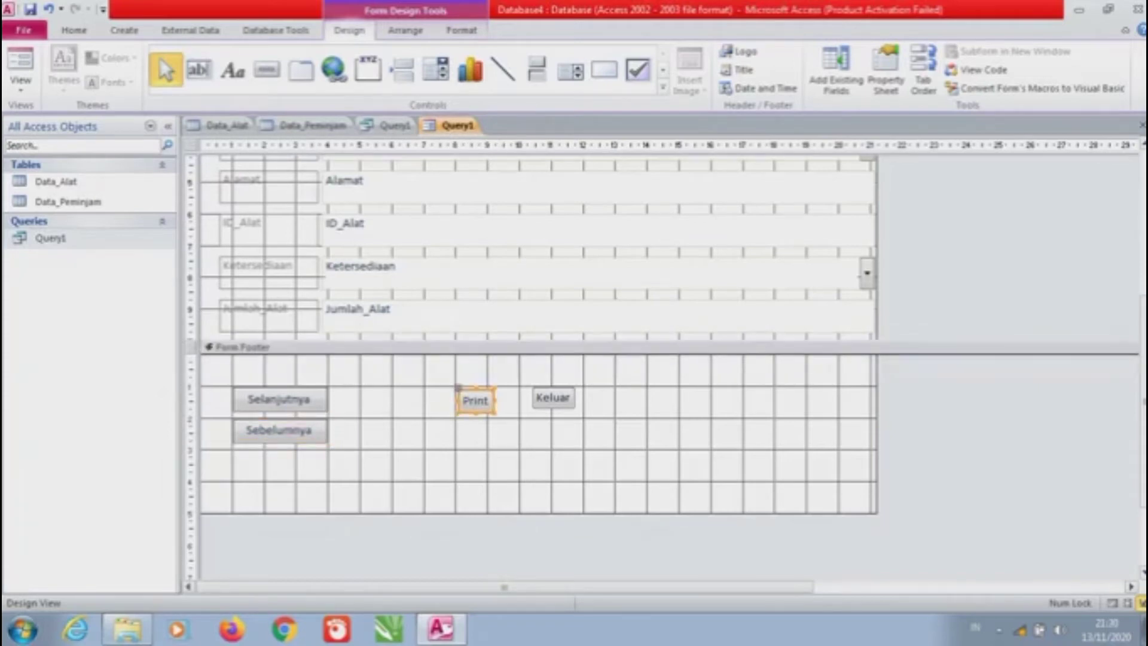
left_click_drag(475, 400, 423, 398)
left_click(552, 398)
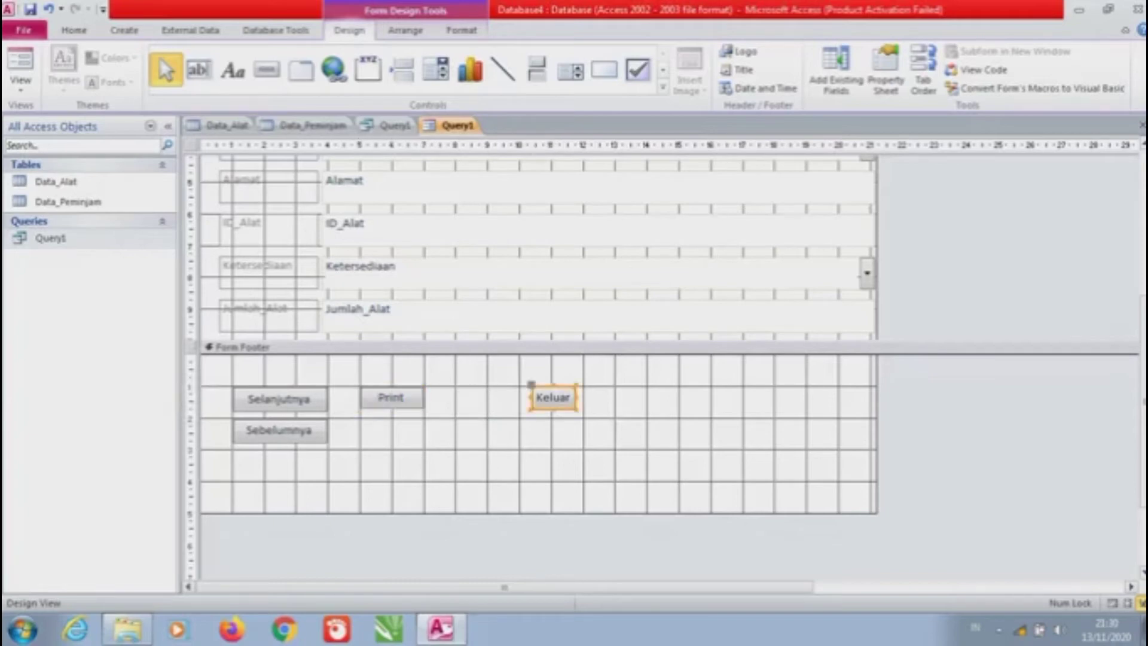
left_click_drag(553, 397, 384, 429)
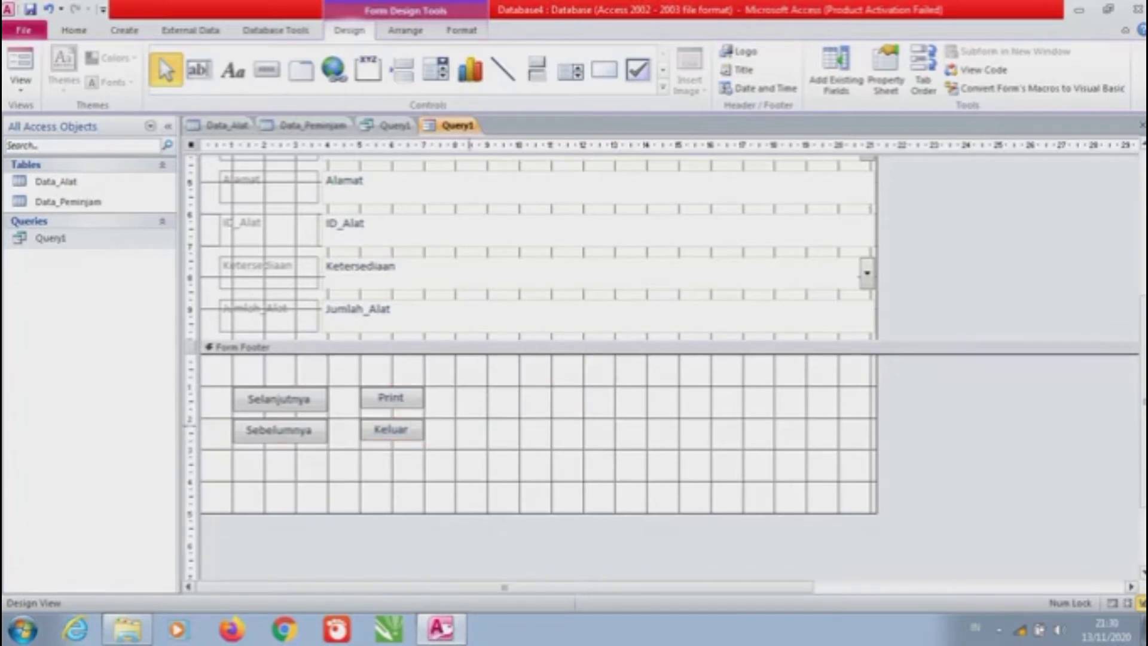
left_click(538, 346)
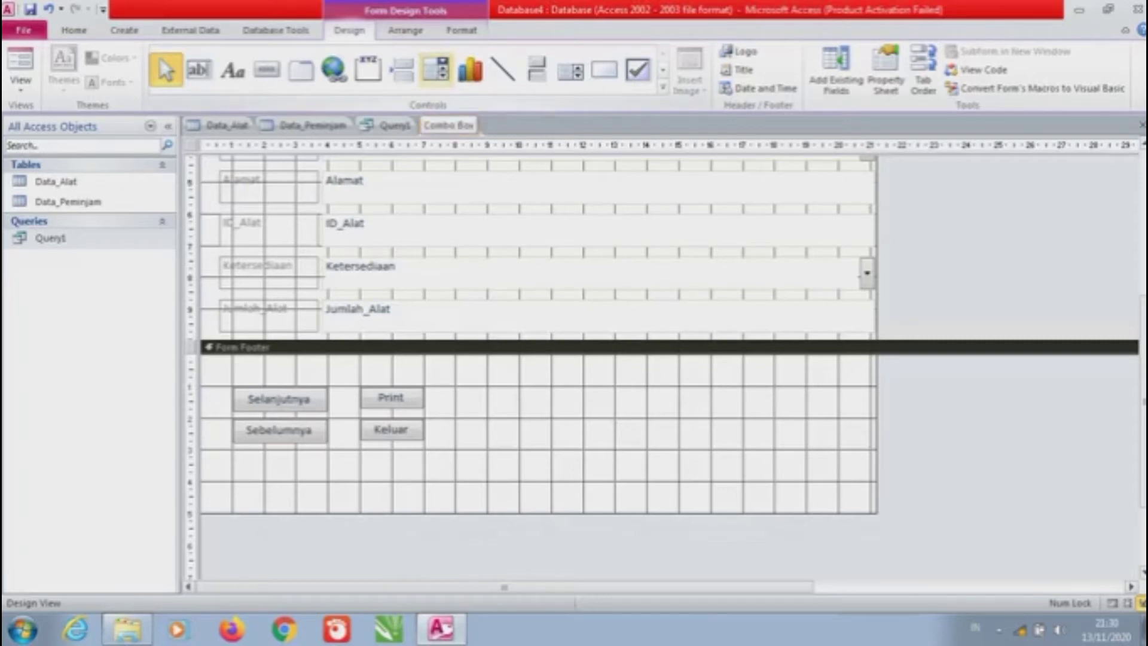
Draw a footer combo box that finds records on the form using the Nama_Alat field
left_click(436, 68)
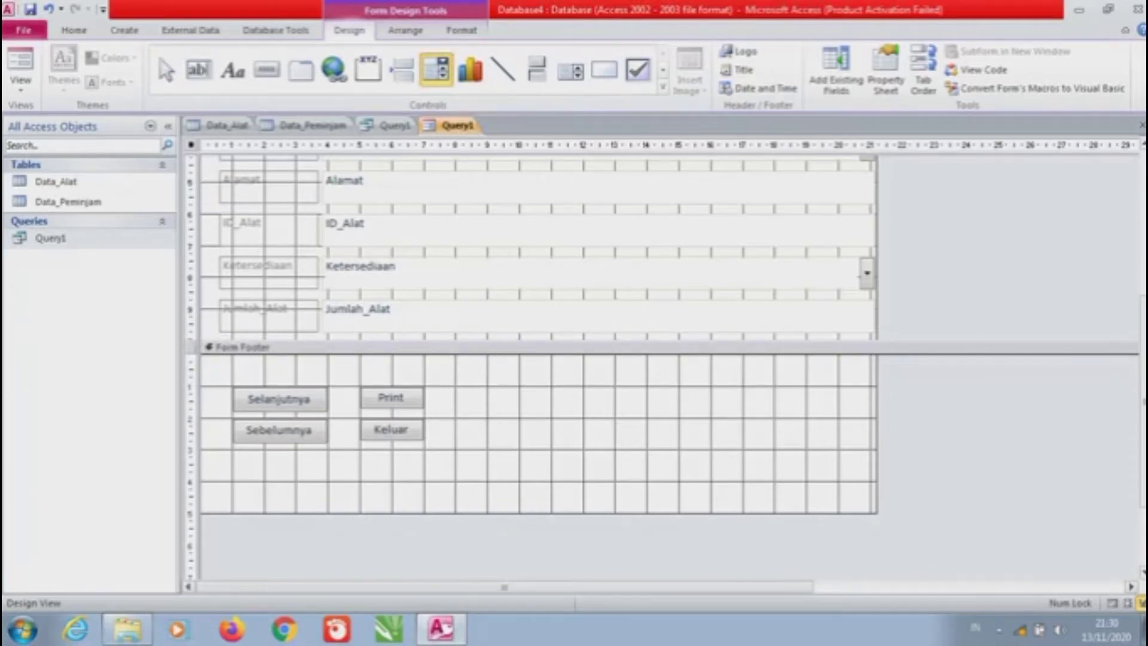
left_click_drag(475, 386, 644, 463)
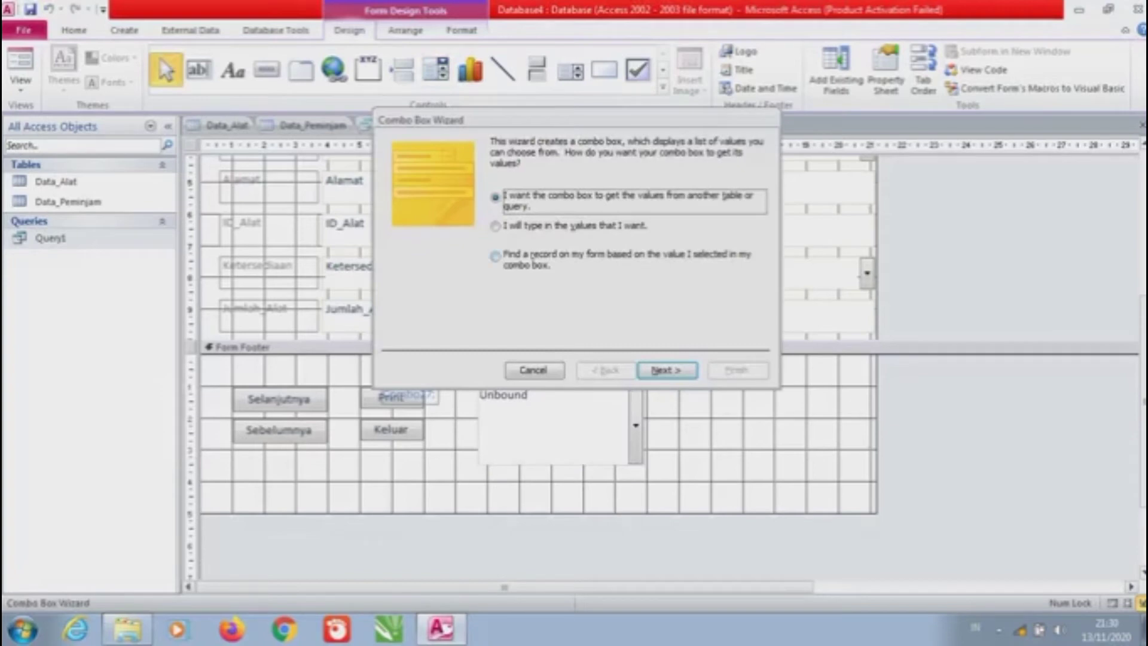
left_click(495, 256)
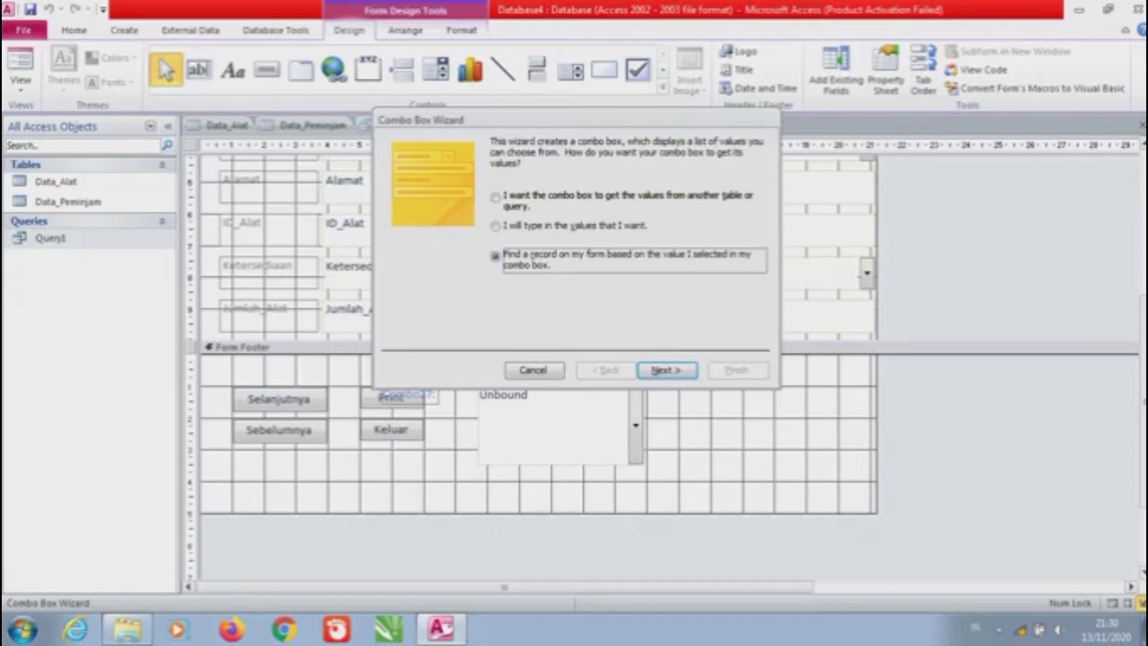
key("Return")
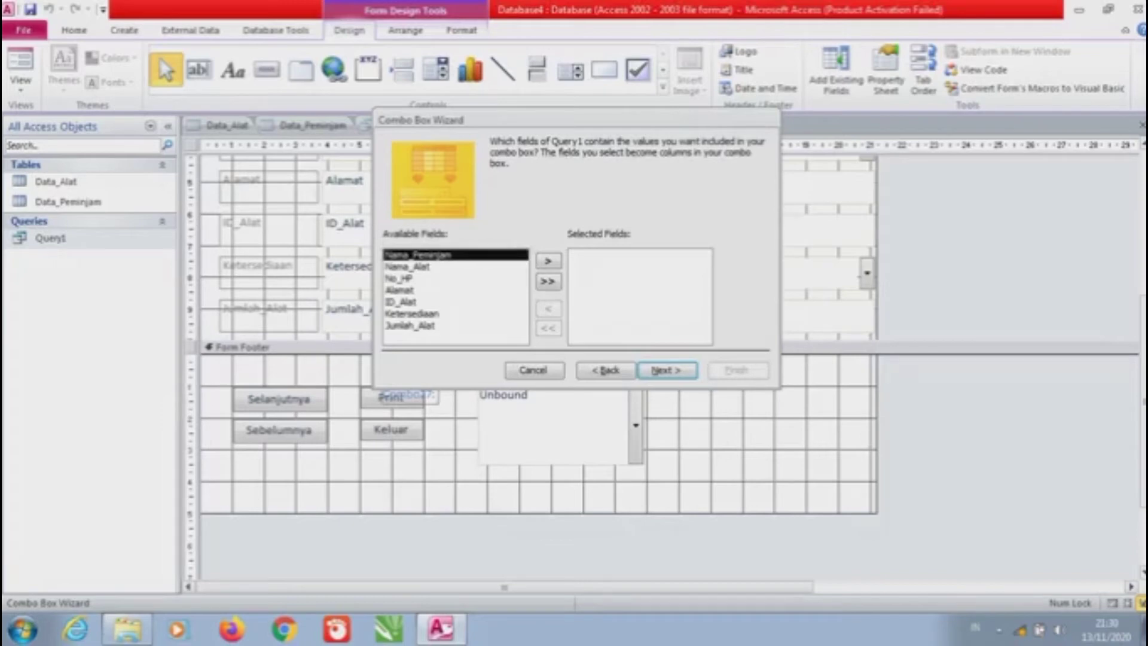
left_click(406, 267)
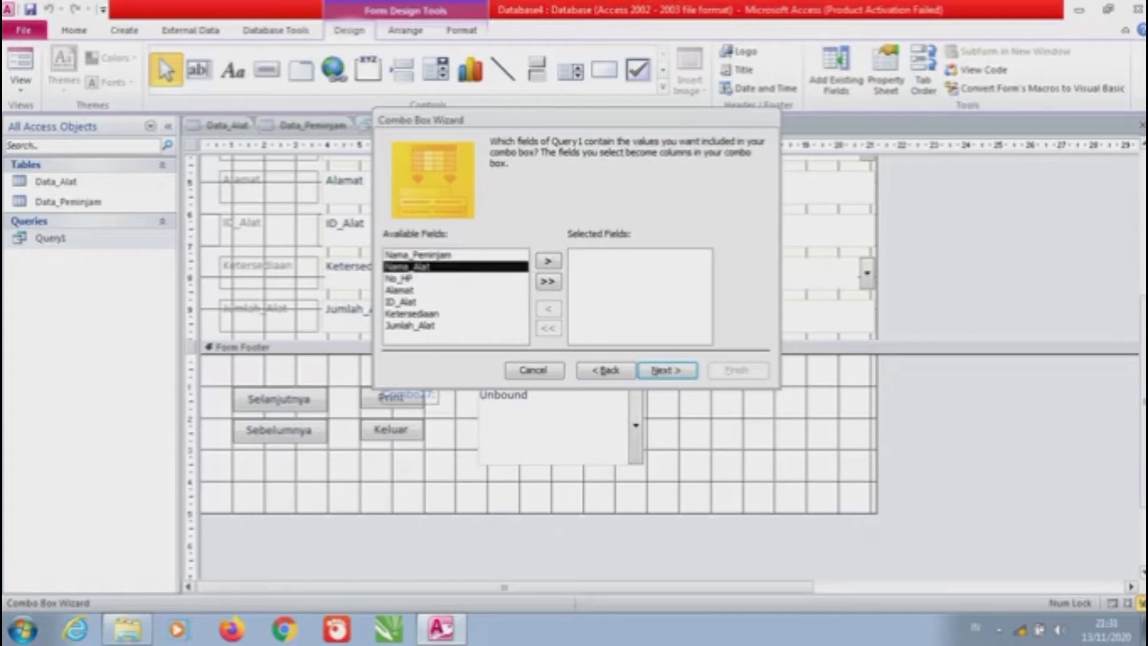
left_click(547, 260)
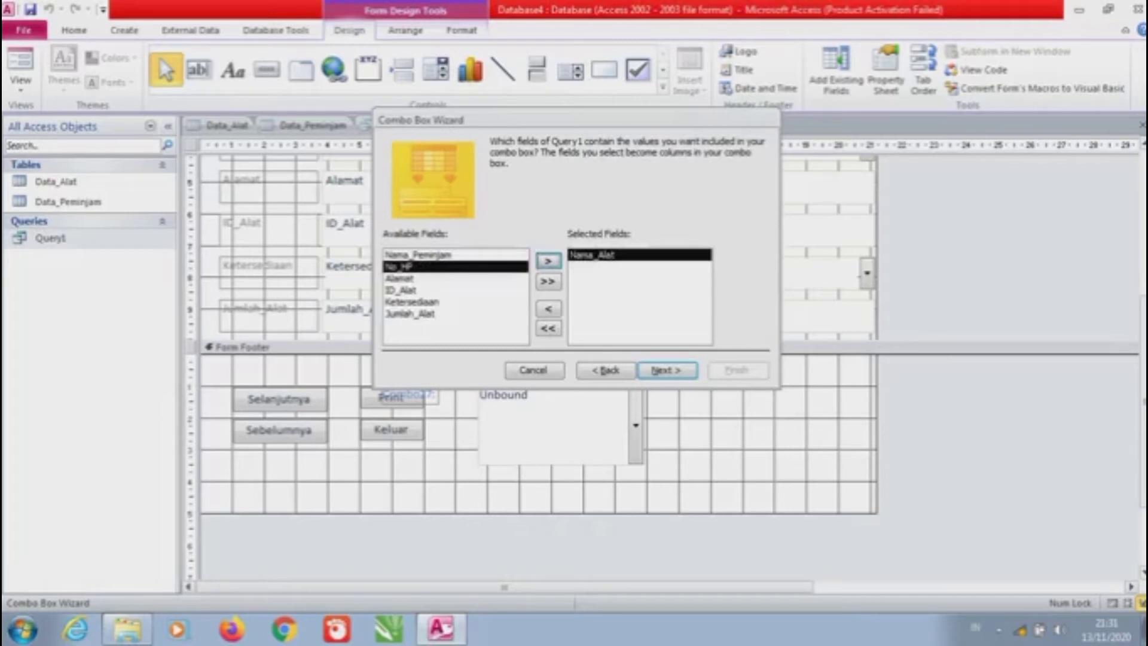
left_click(666, 370)
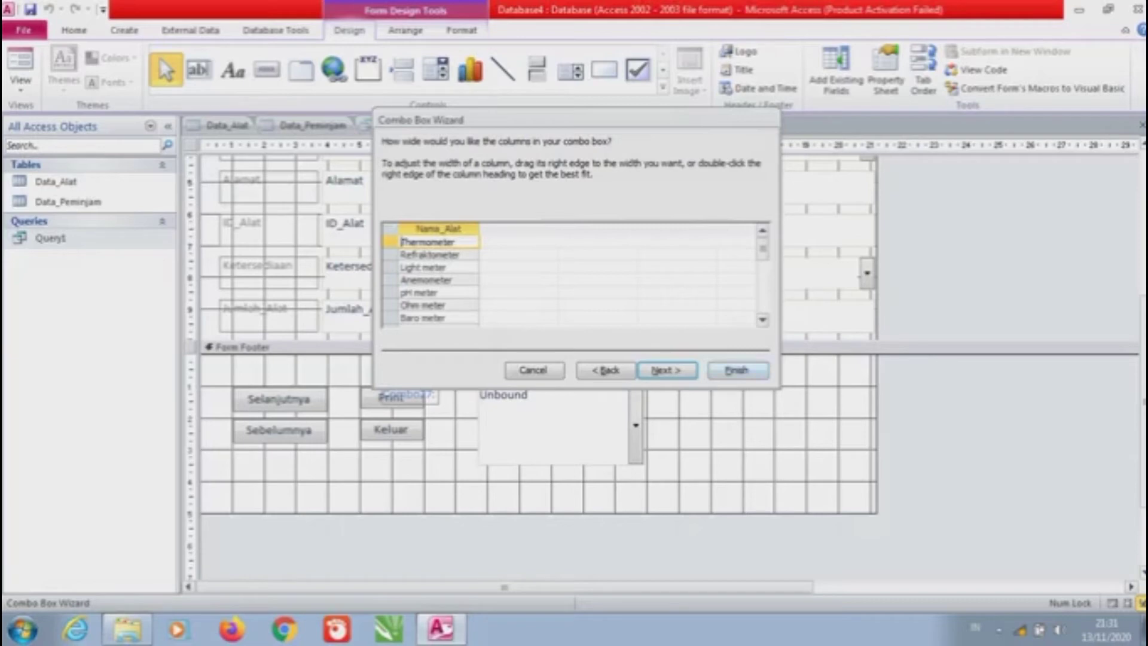
key("alt+f")
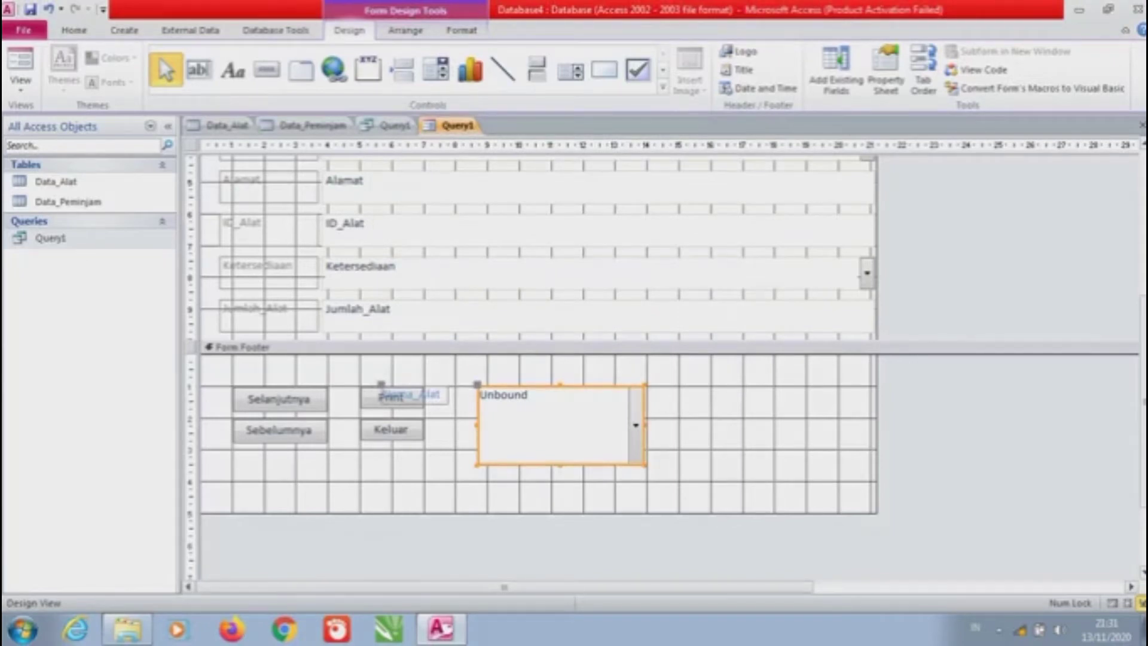
Move the combo box and its Nama_Alat label right and down next to the buttons
left_click_drag(558, 424, 616, 434)
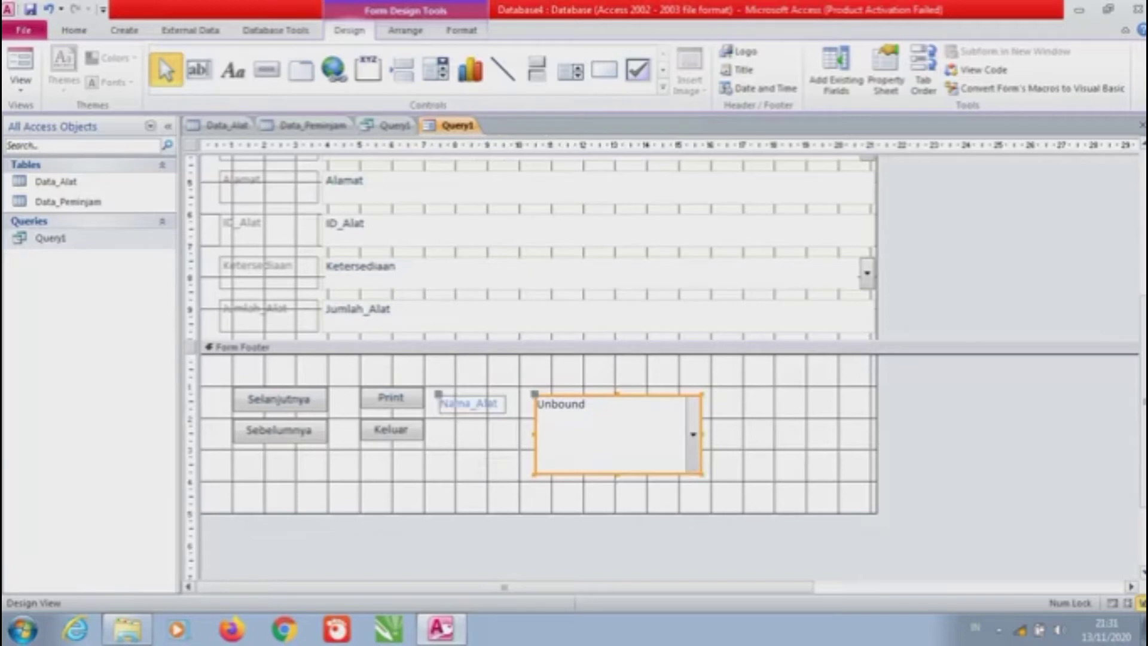
left_click_drag(615, 434, 629, 430)
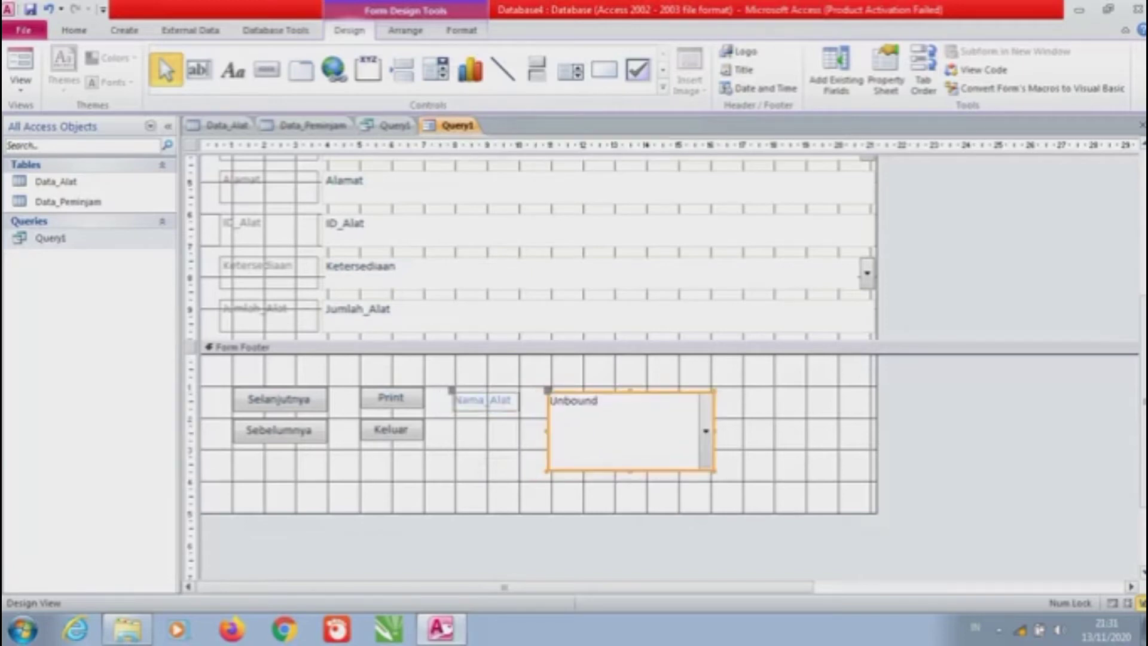
left_click(538, 347)
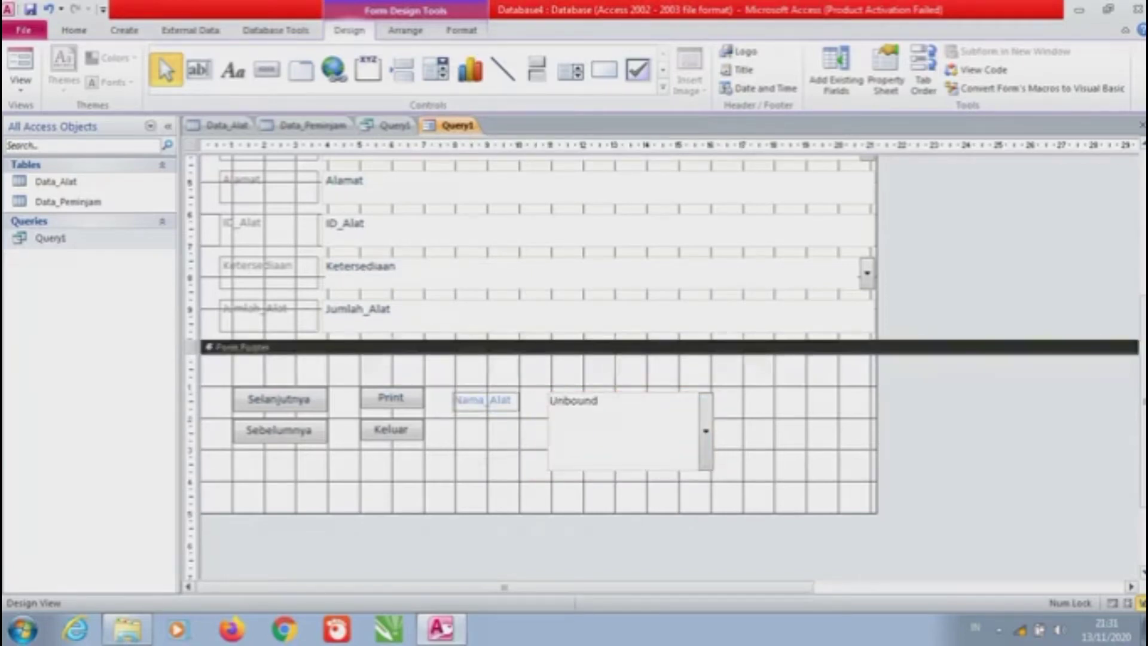
left_click(628, 431)
mouse_move(628, 430)
left_mouse_down()
mouse_move(639, 434)
mouse_move(628, 426)
left_mouse_up()
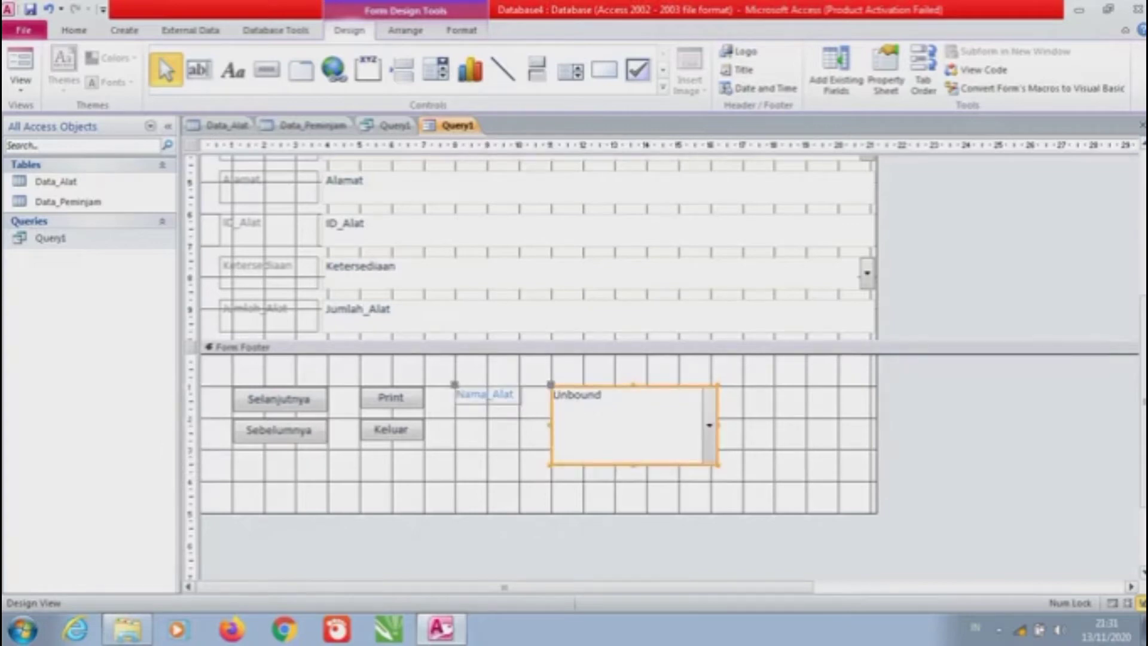
Shrink the Unbound combo box to single-line height beside its Nama_Alat label
left_click(488, 394)
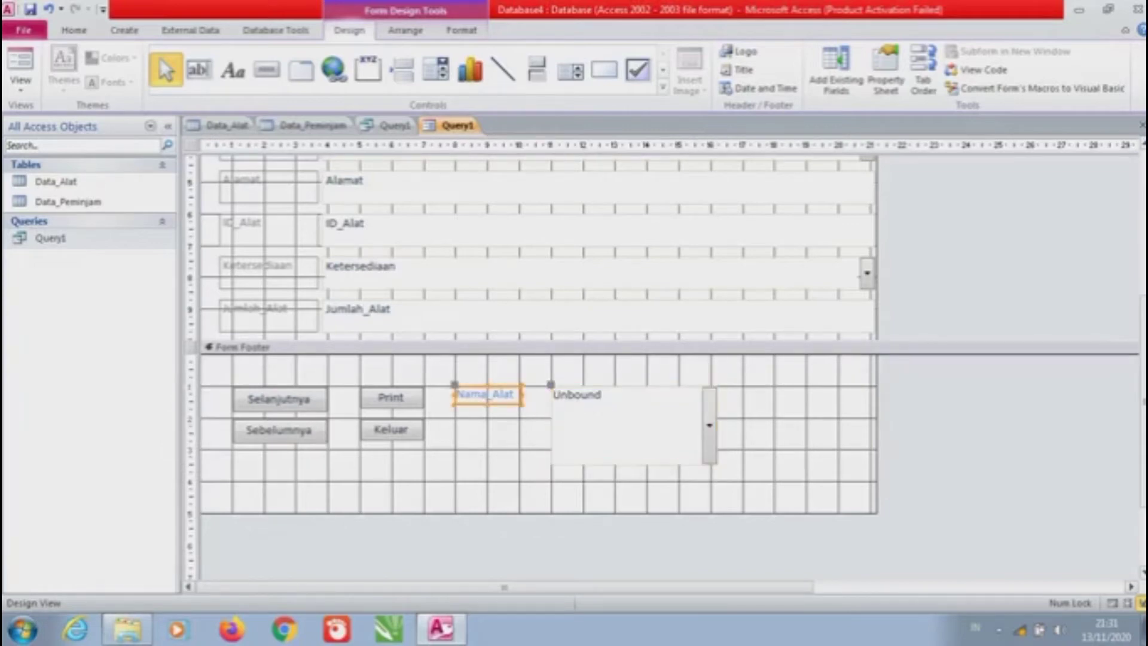
left_click(487, 394)
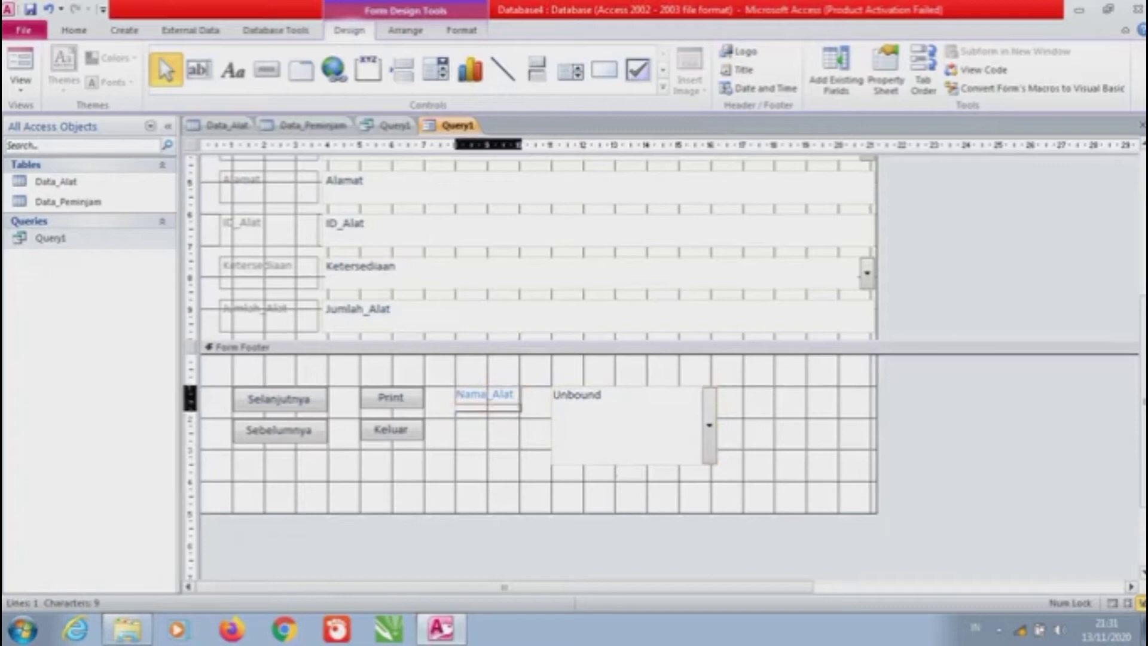
key("Escape")
left_click(487, 394)
key("Escape")
left_click(628, 424)
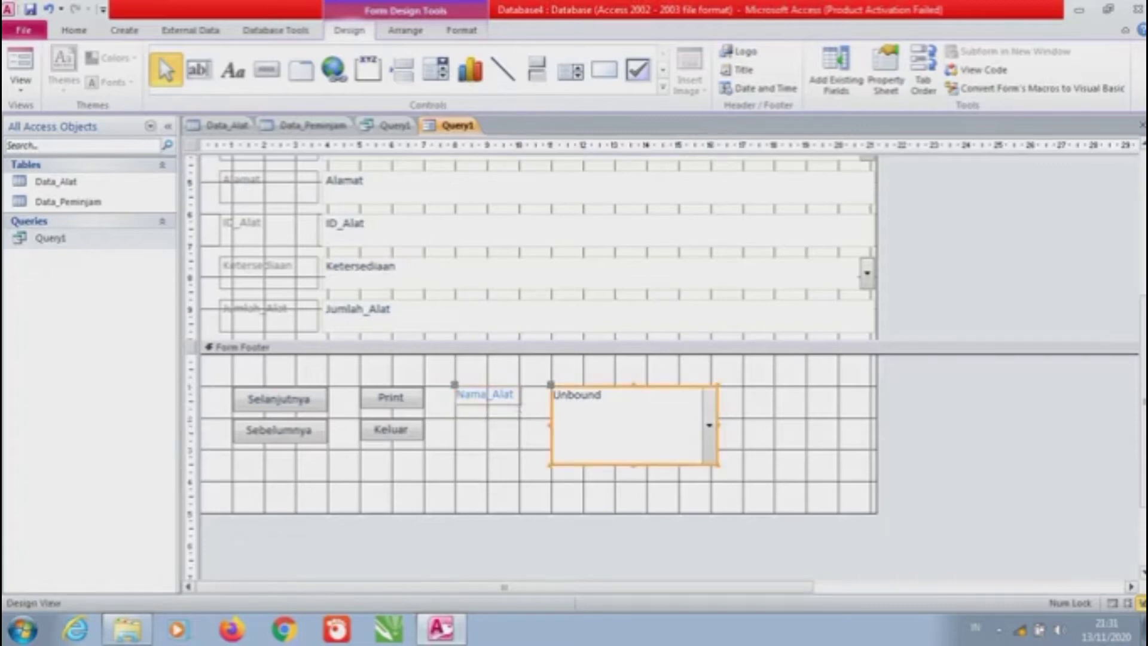
left_click_drag(634, 465, 633, 419)
left_click(628, 399)
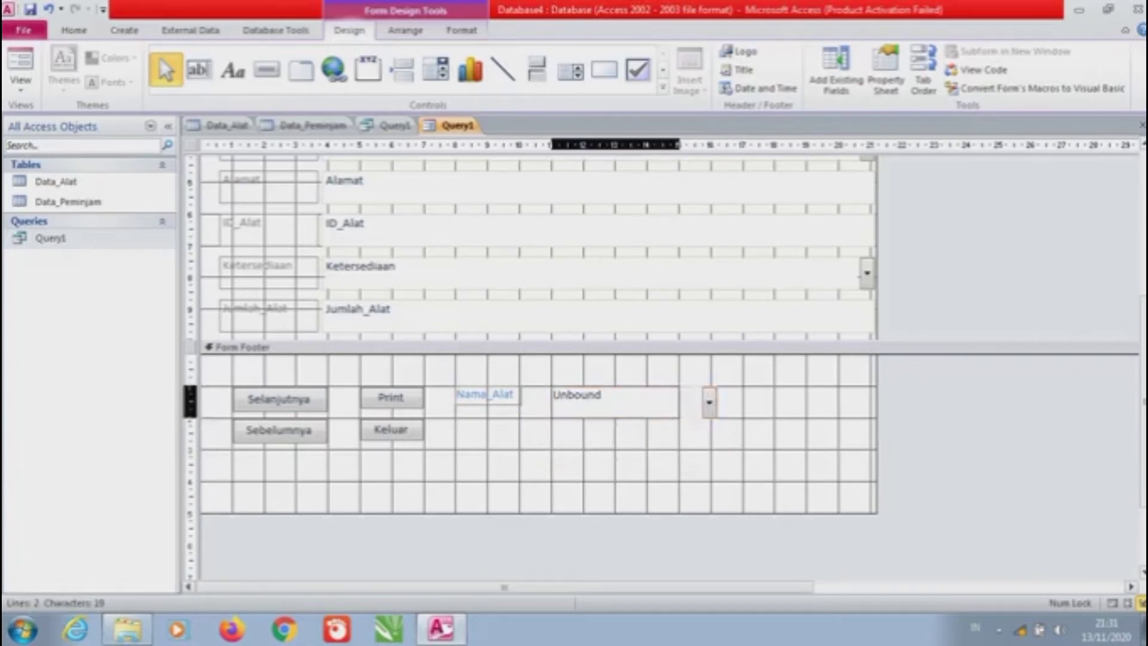
left_click(418, 347)
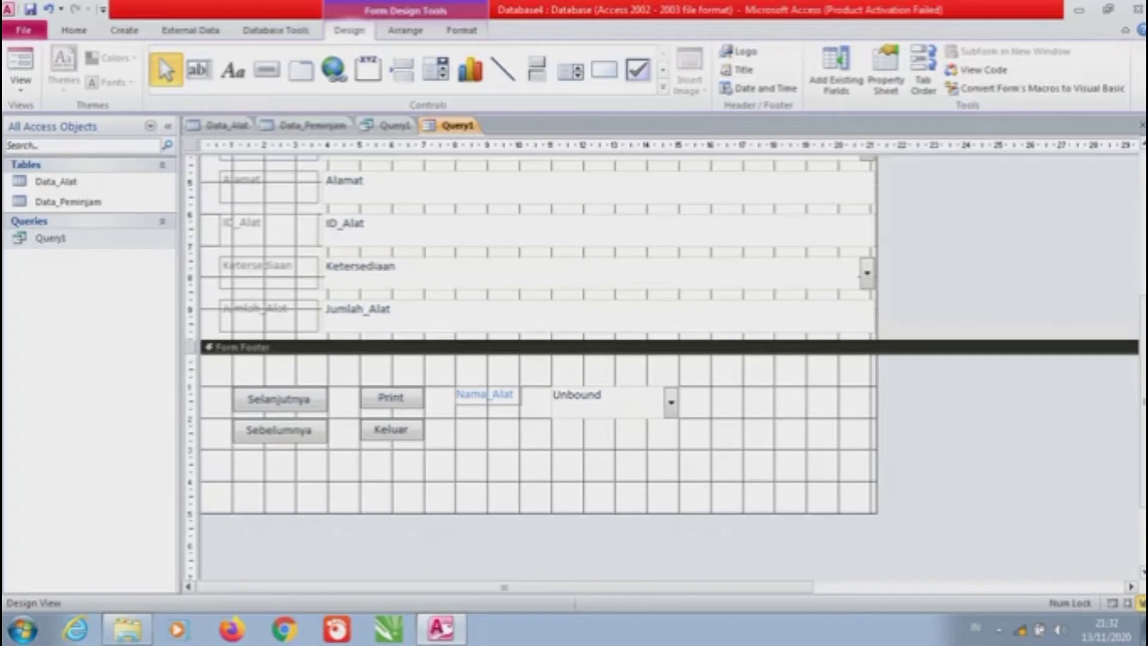
left_click(20, 83)
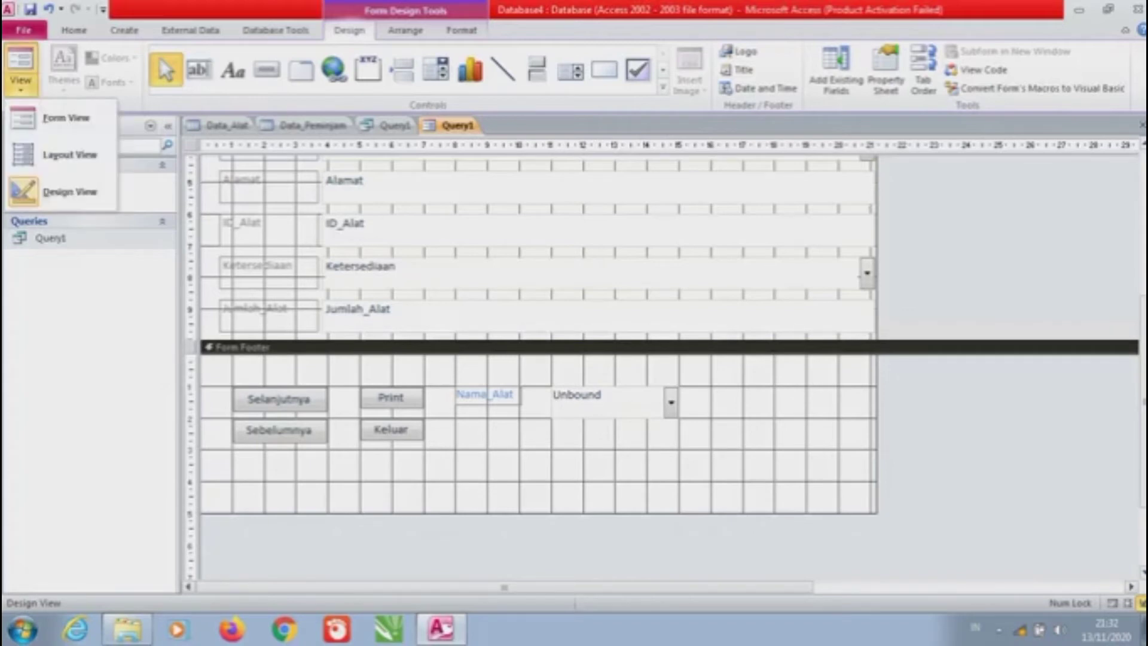
left_click(65, 117)
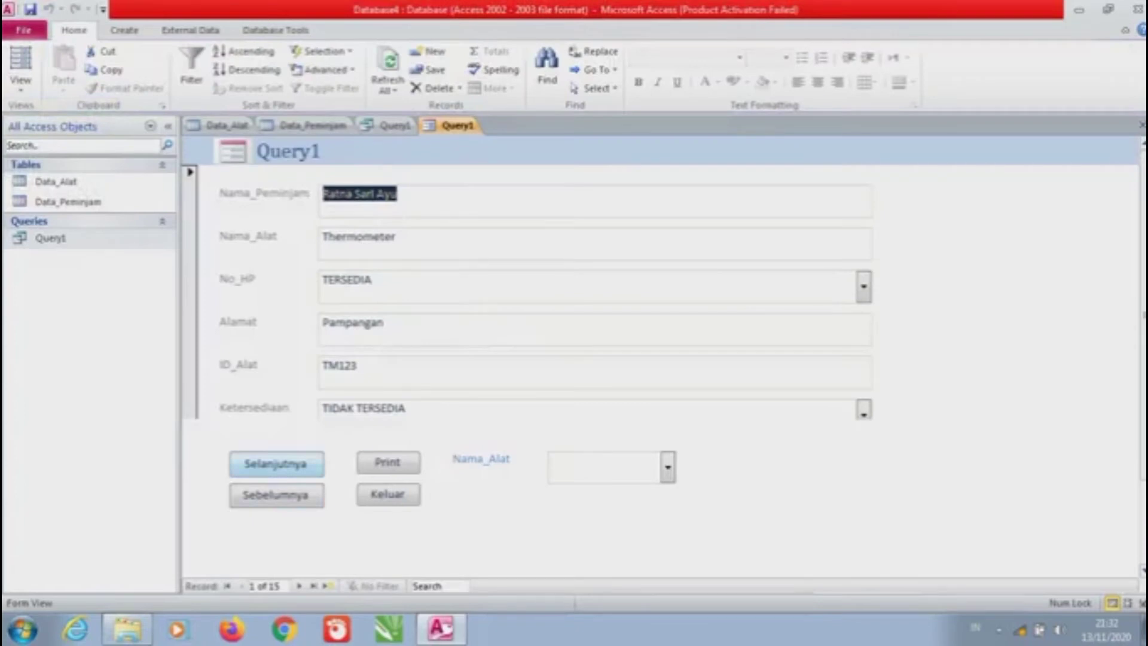
left_click(276, 464)
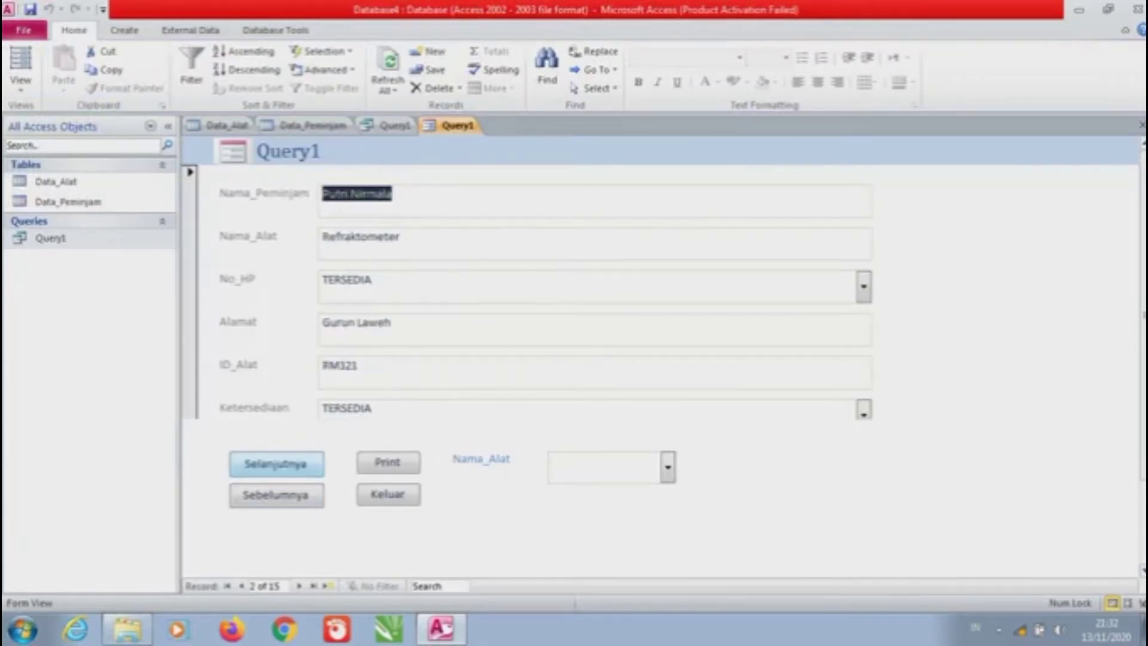
left_click(276, 464)
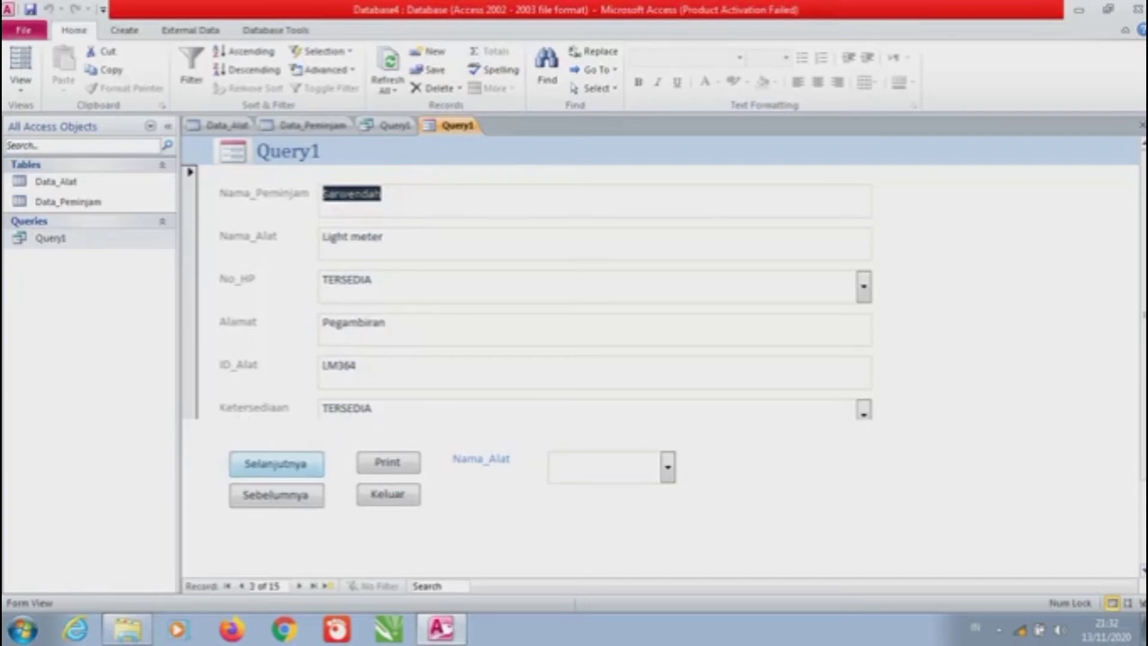
left_click(275, 464)
left_click(275, 464)
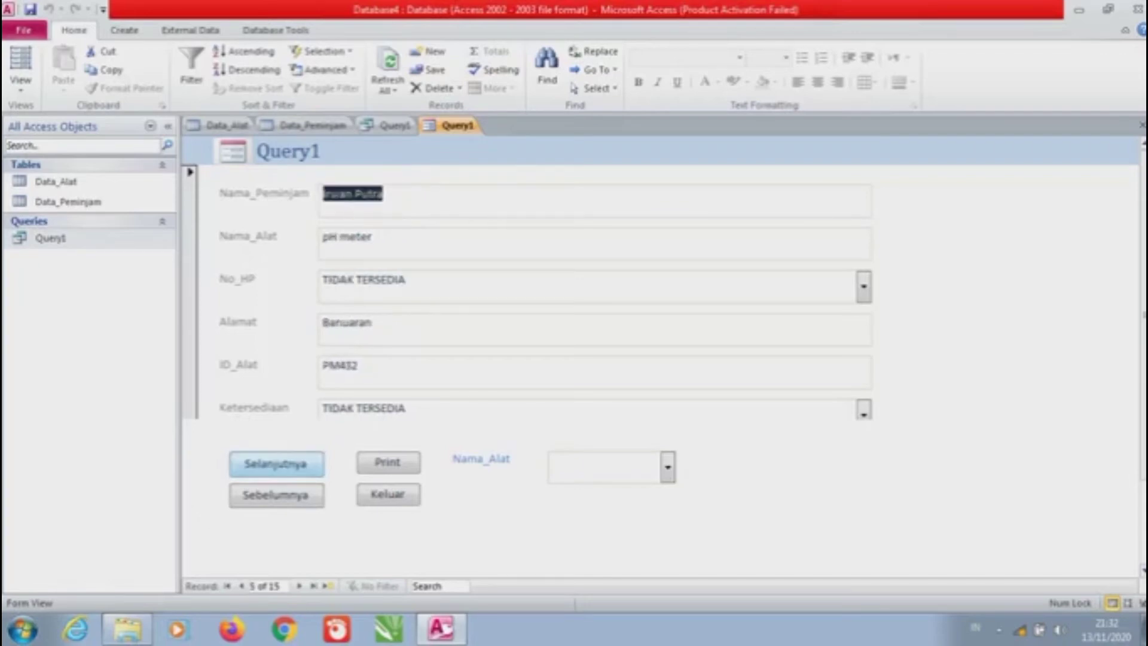
left_click(275, 464)
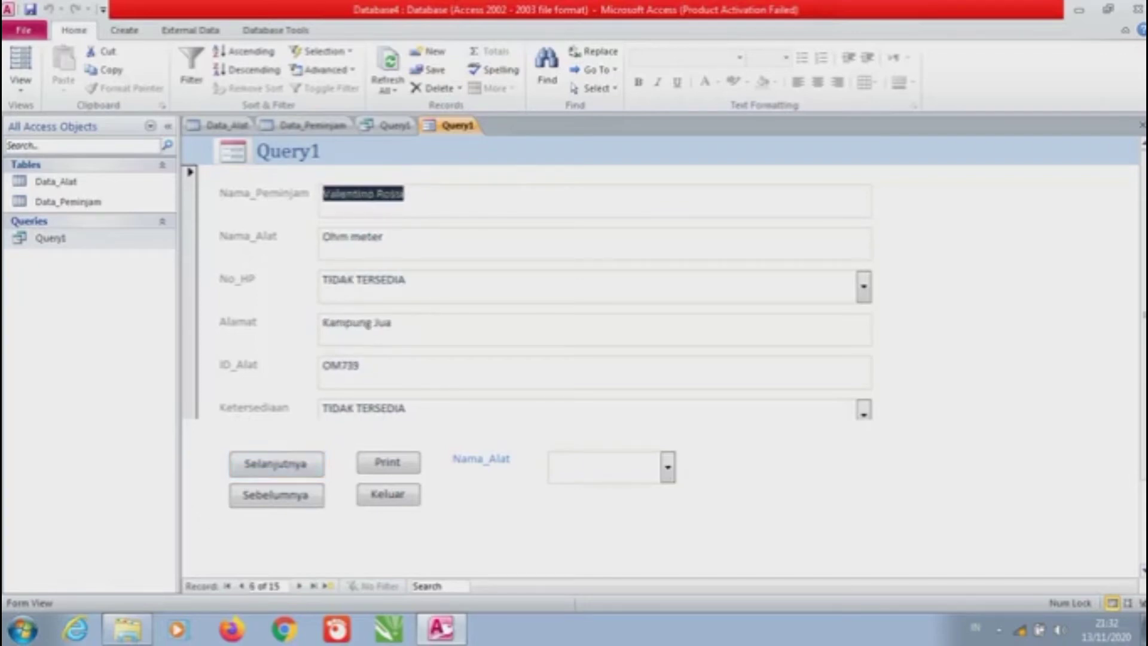
type("x")
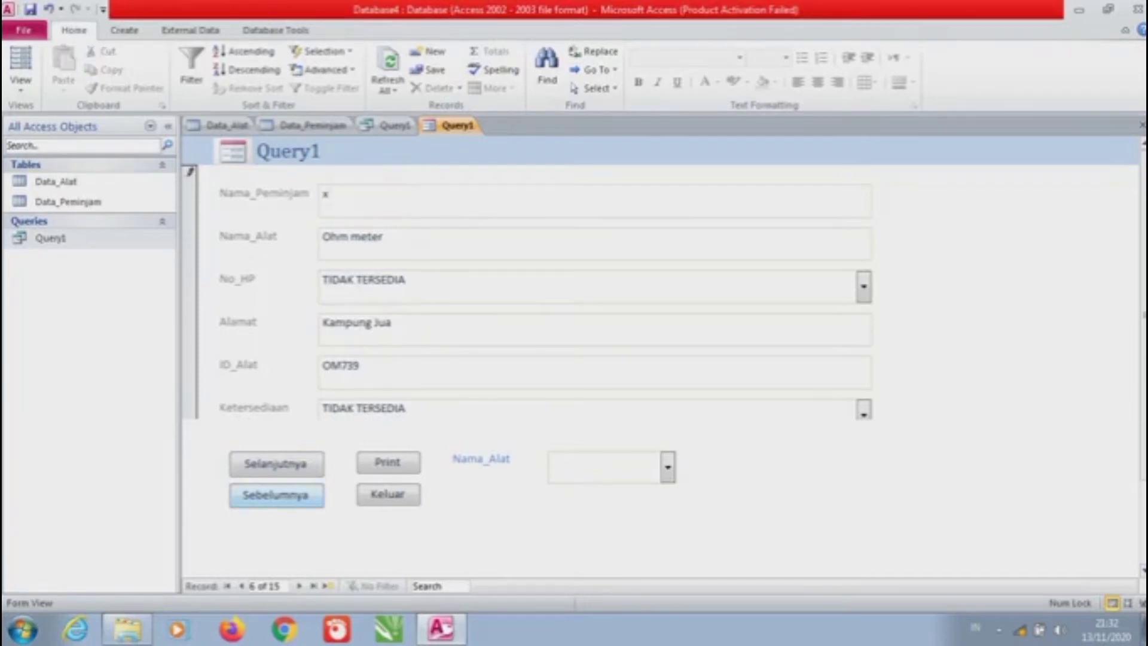
left_click(275, 494)
left_click(275, 495)
left_click(275, 495)
left_click(275, 495)
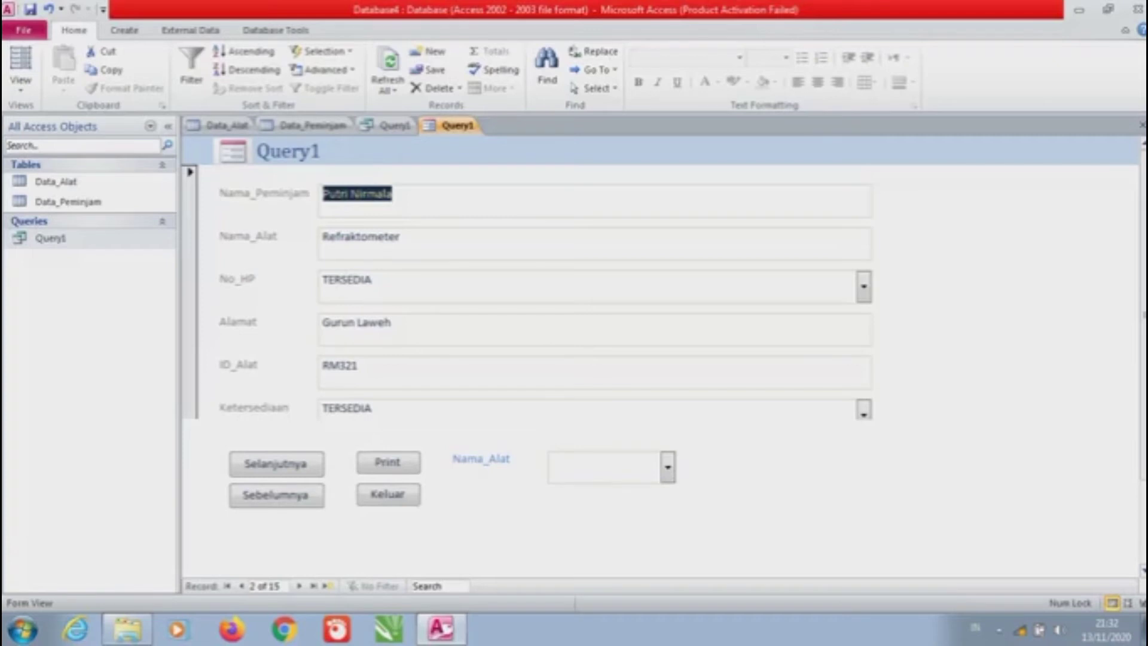
left_click(20, 66)
left_click(69, 191)
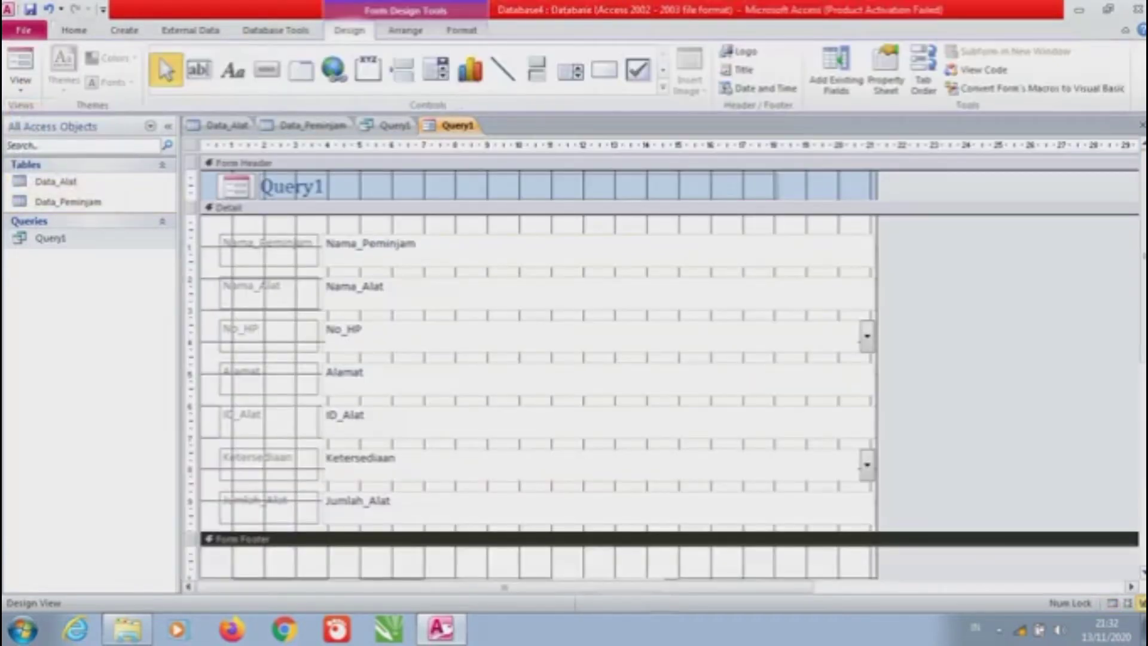
Close all open objects, saving the form under the name 'Form1'
right_click(466, 126)
left_click(512, 177)
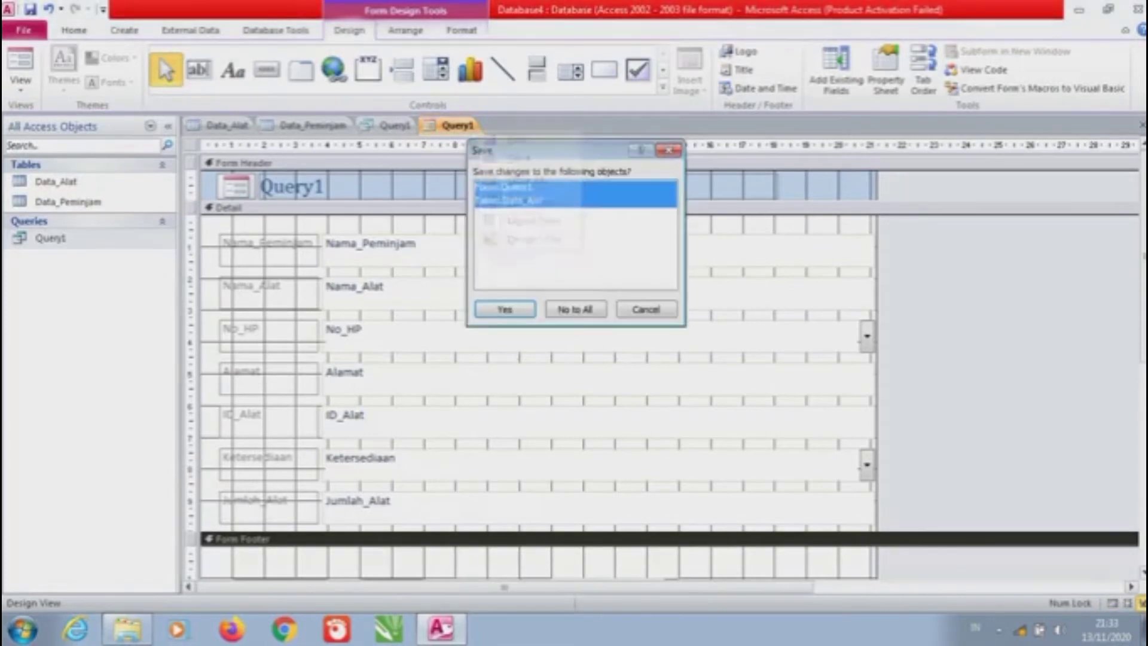
key("Return")
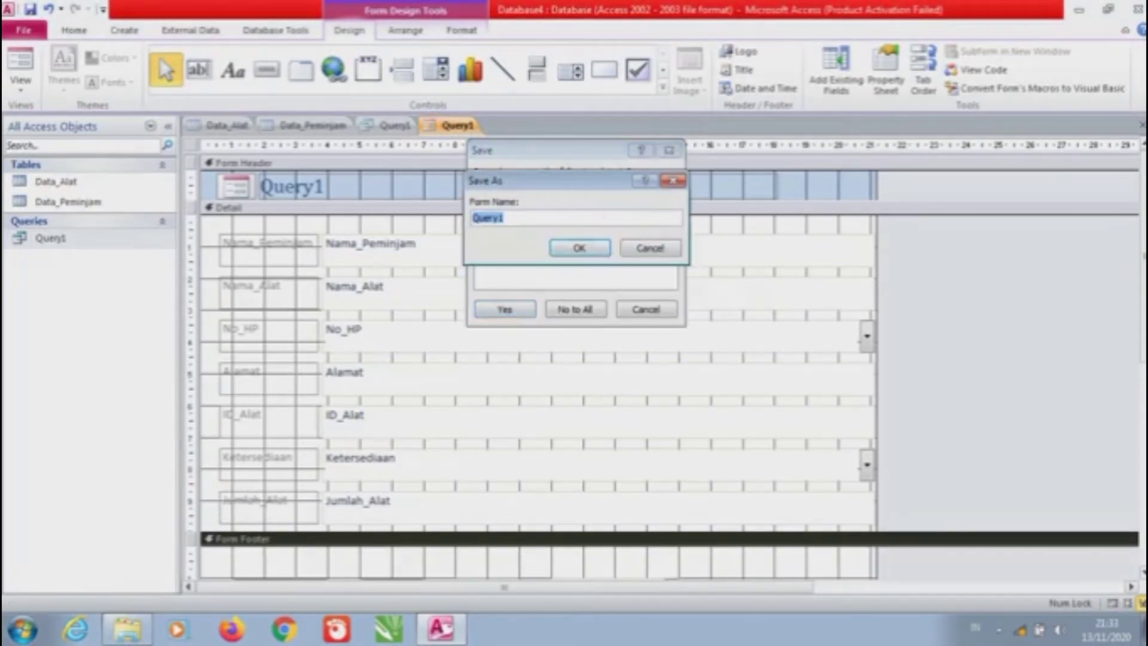
key("Caps_Lock")
type("FO")
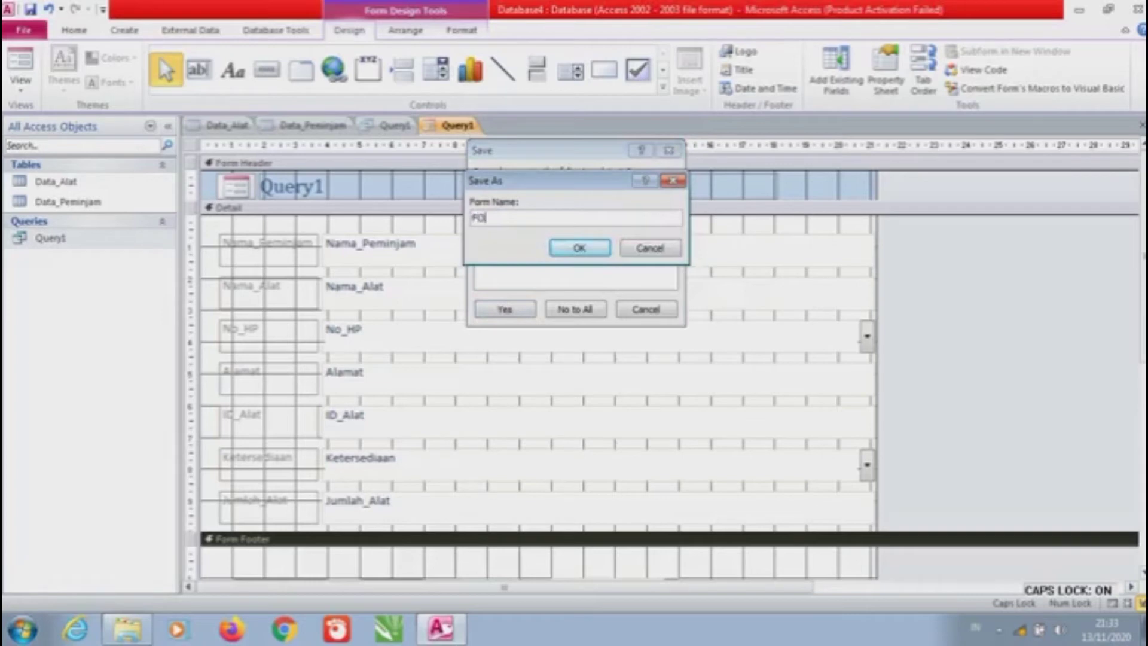
key("BackSpace")
key("Caps_Lock")
type("or")
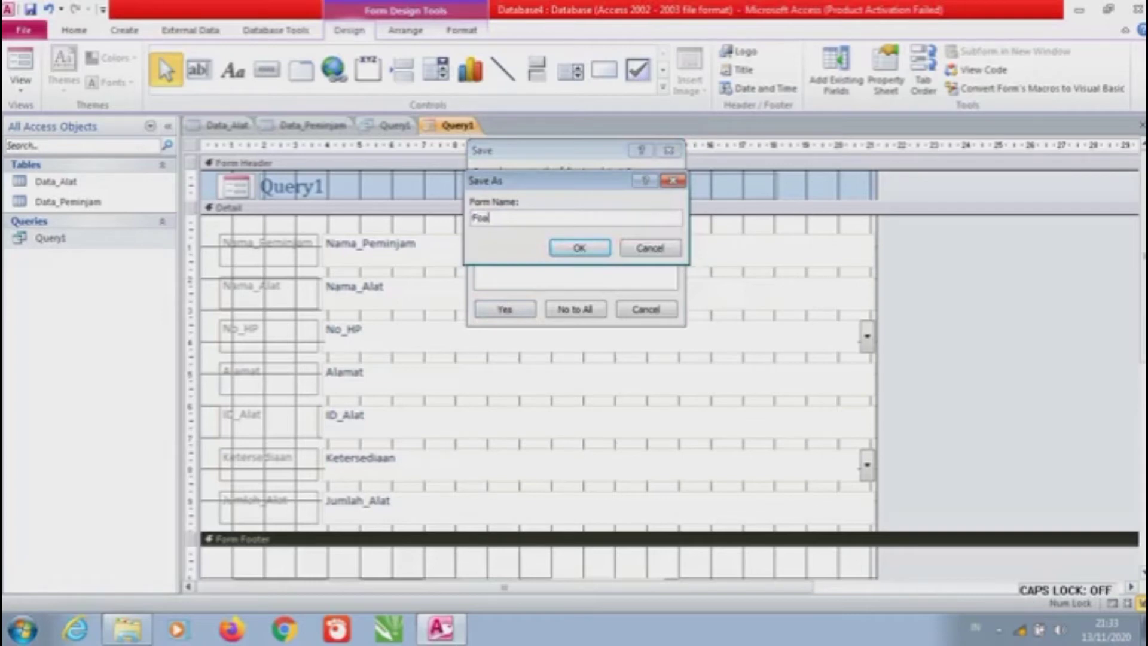
type("m1")
key("Return")
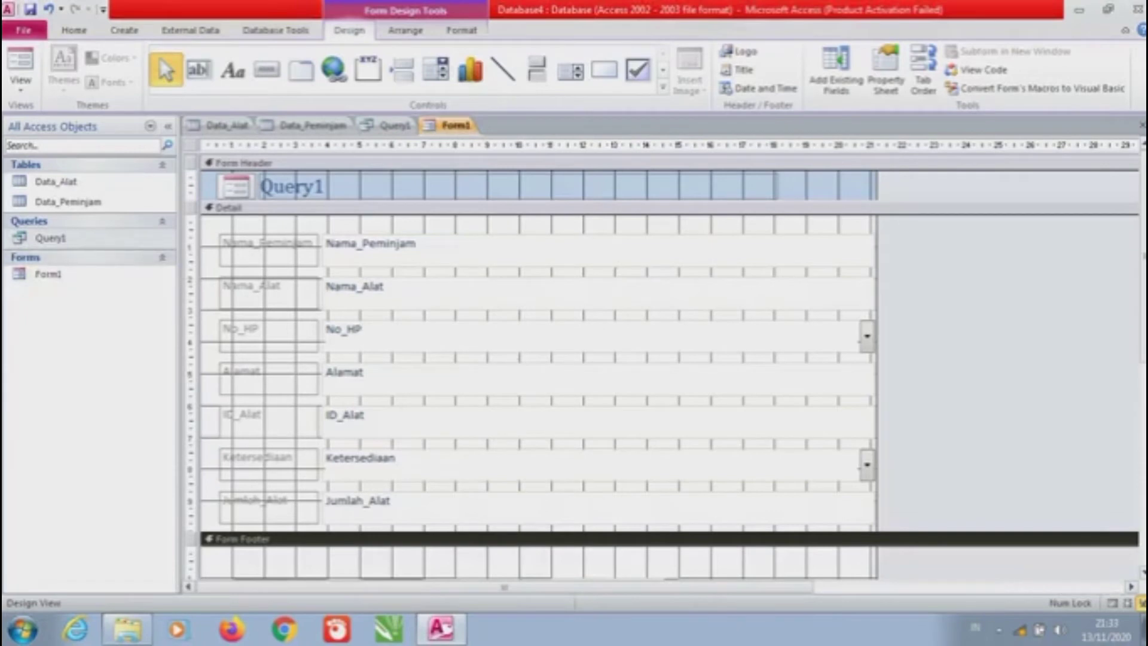
left_click(124, 29)
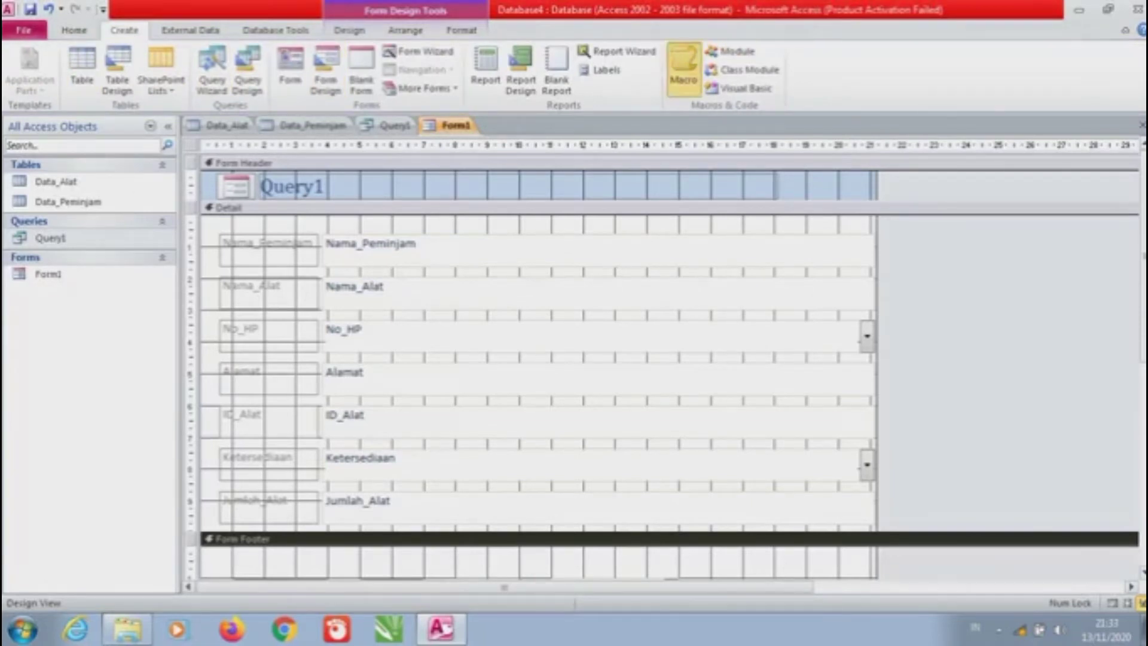
Start a new macro with an If block on condition [Ketersediaan]="Tersedia"
left_click(683, 68)
key("alt+Down")
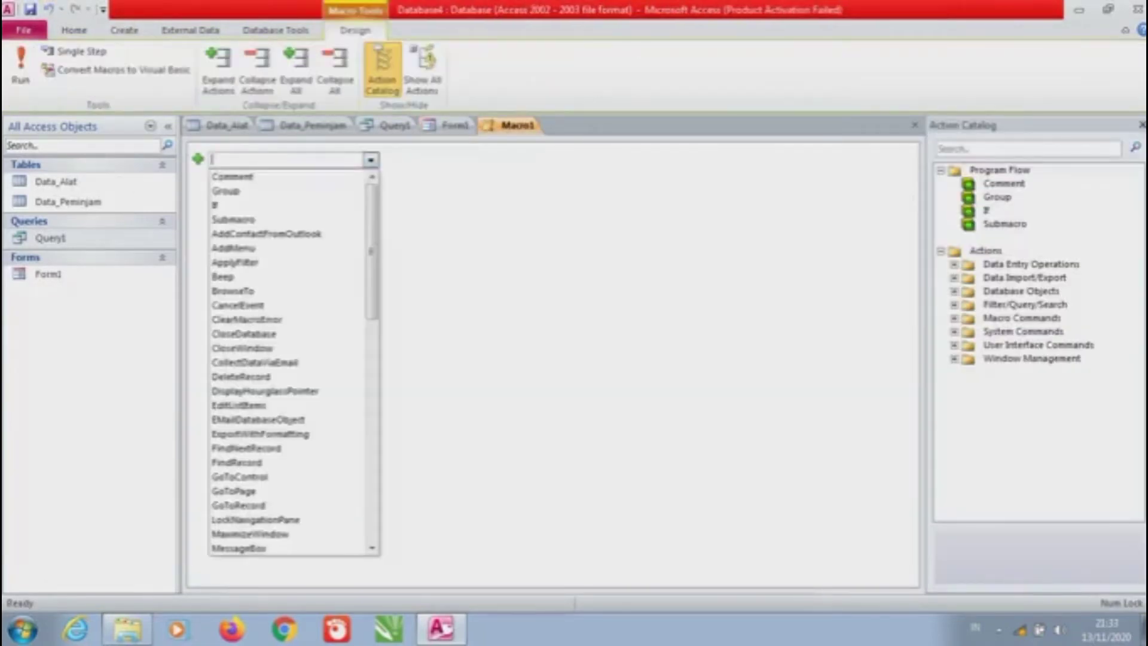
key("Return")
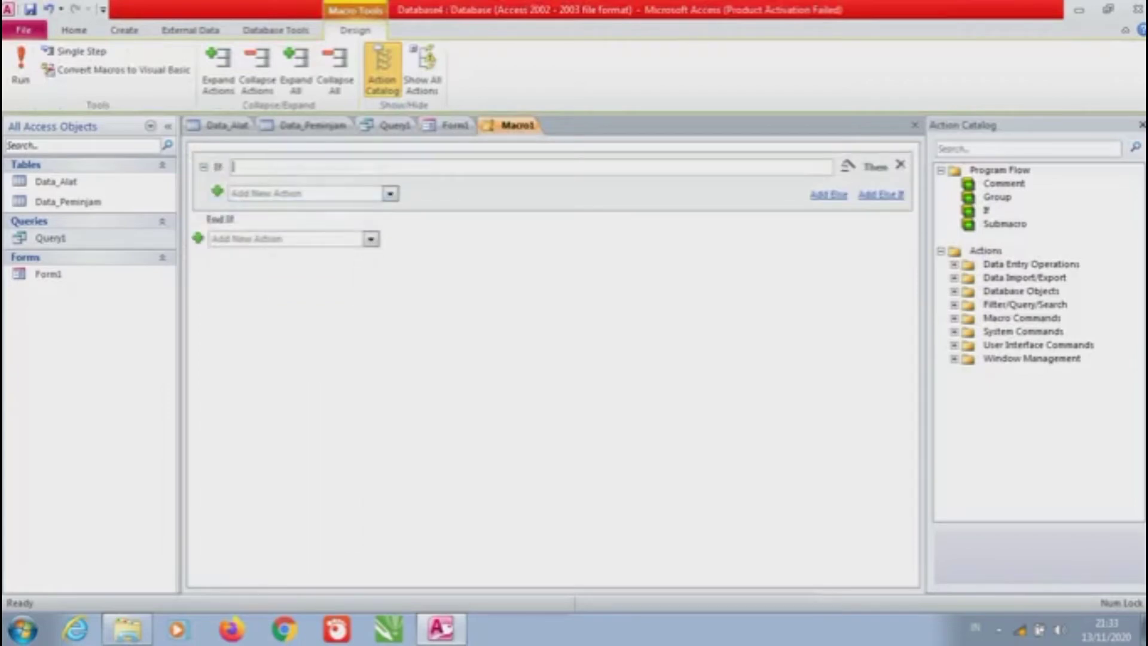
key("Caps_Lock")
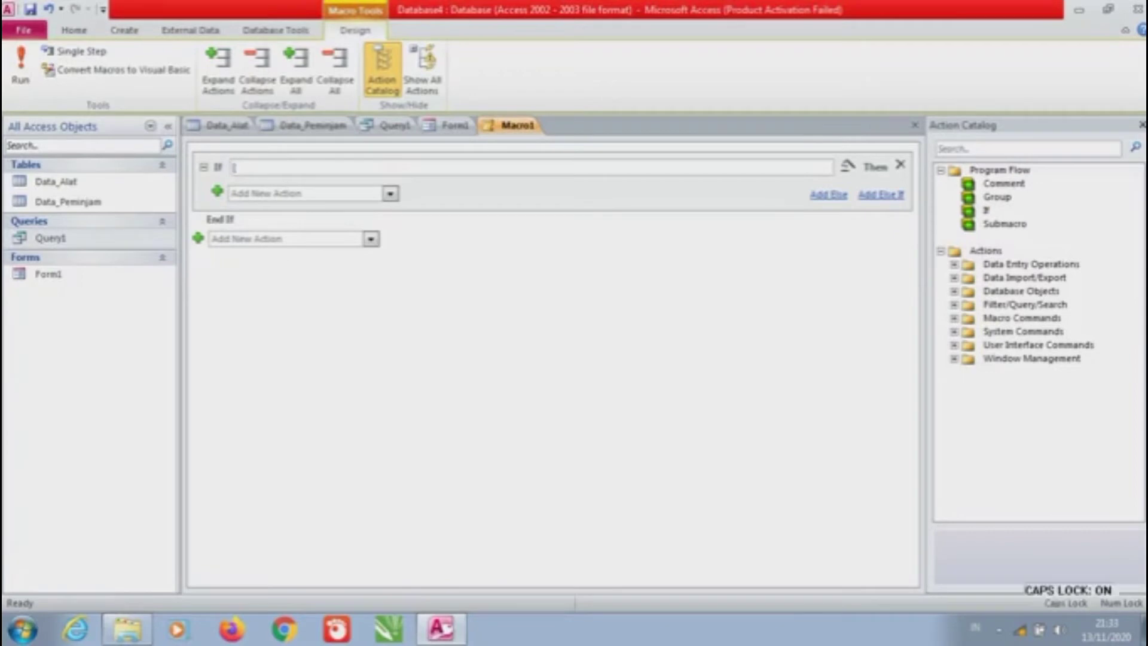
type("K")
key("Caps_Lock")
type("ete")
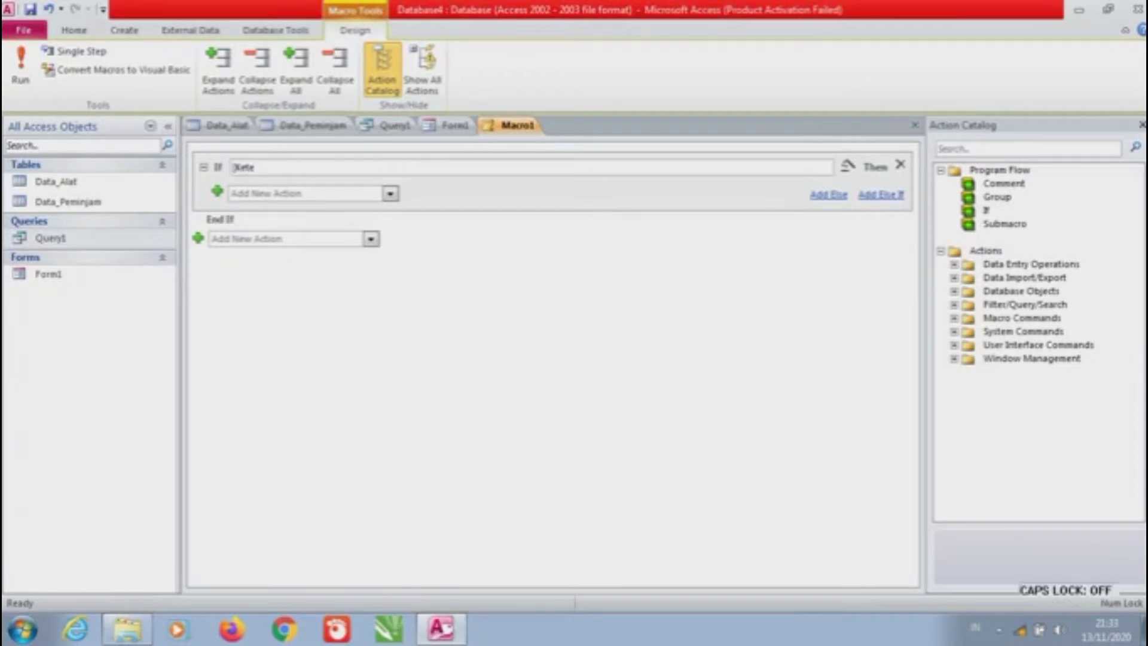
type("rsediaan]")
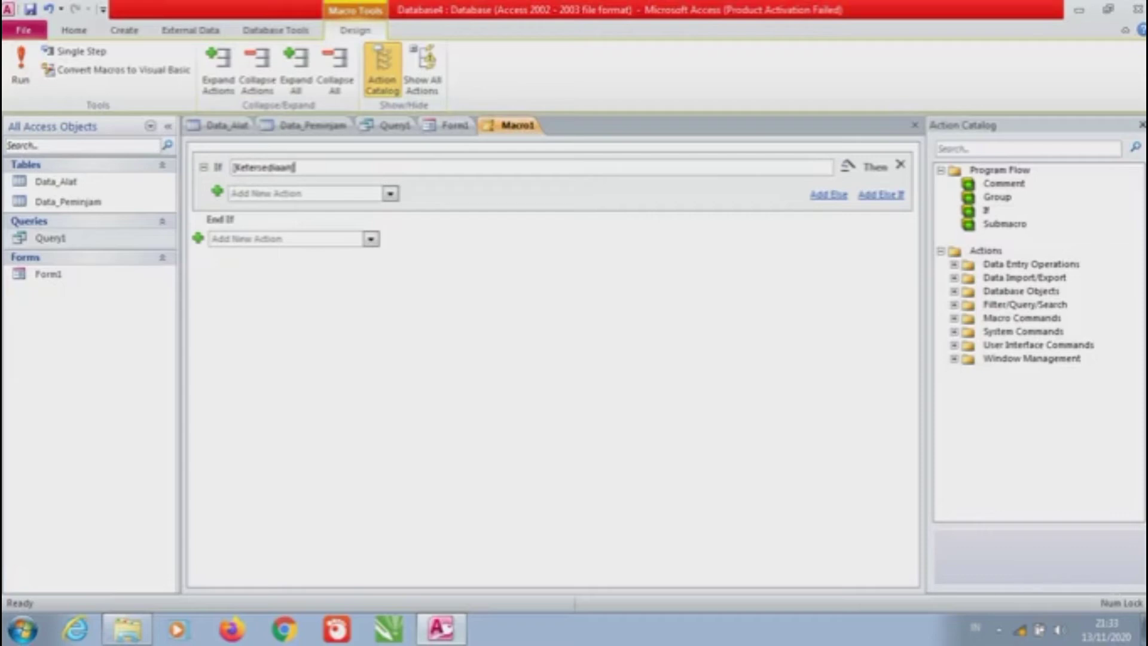
type("=\"")
key("Caps_Lock")
type("T")
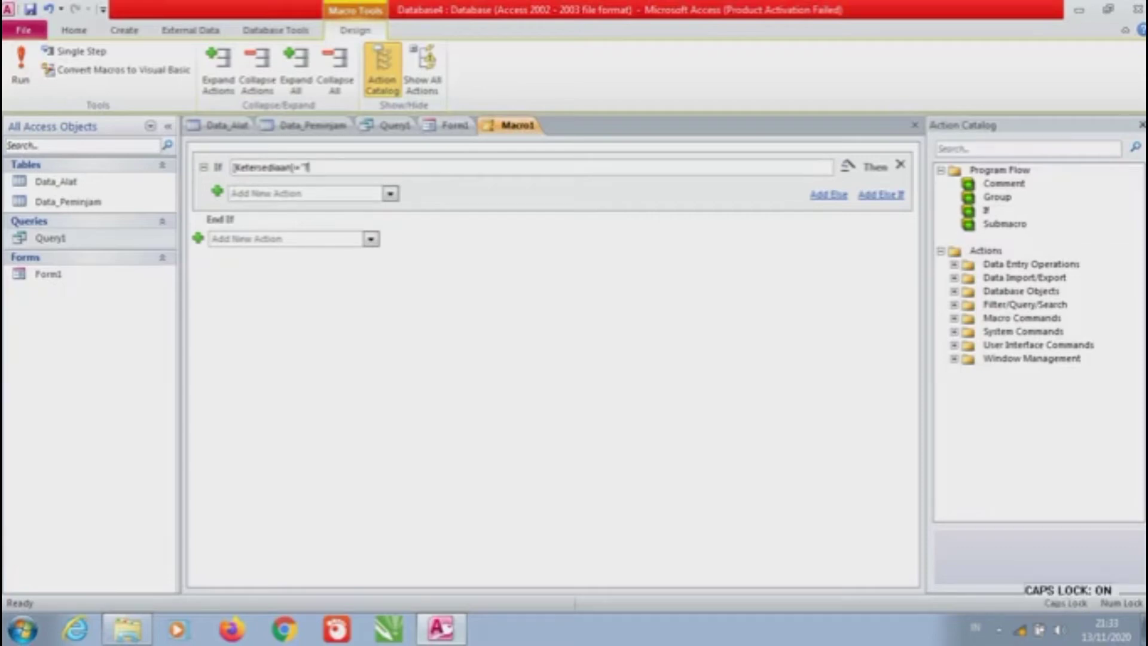
key("Caps_Lock")
type("ersed")
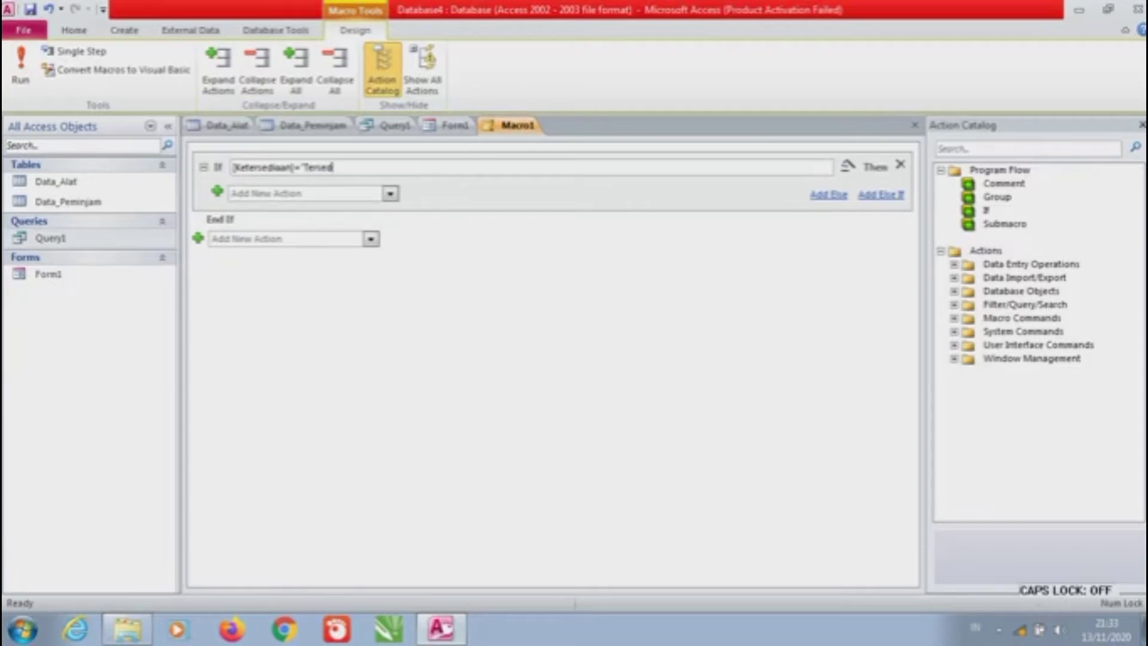
type("ia\"")
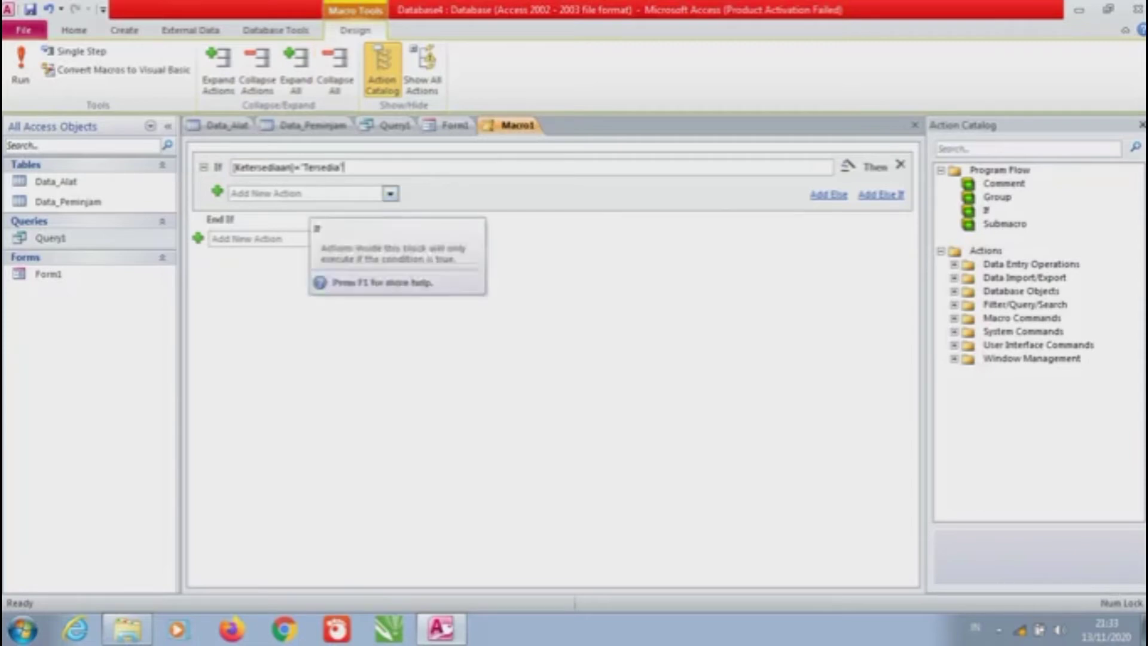
key("Tab")
Add a MessageBox action inside the If with the message 'Sudah Dikembalikan'
key("alt+Down")
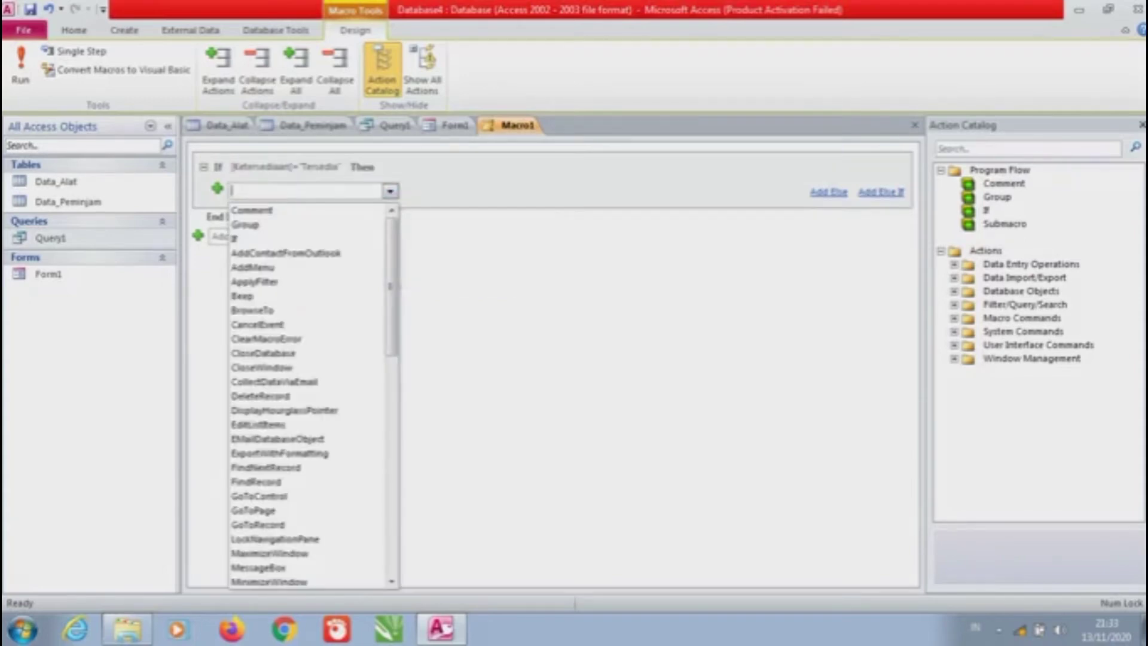
left_click_drag(391, 308, 392, 390)
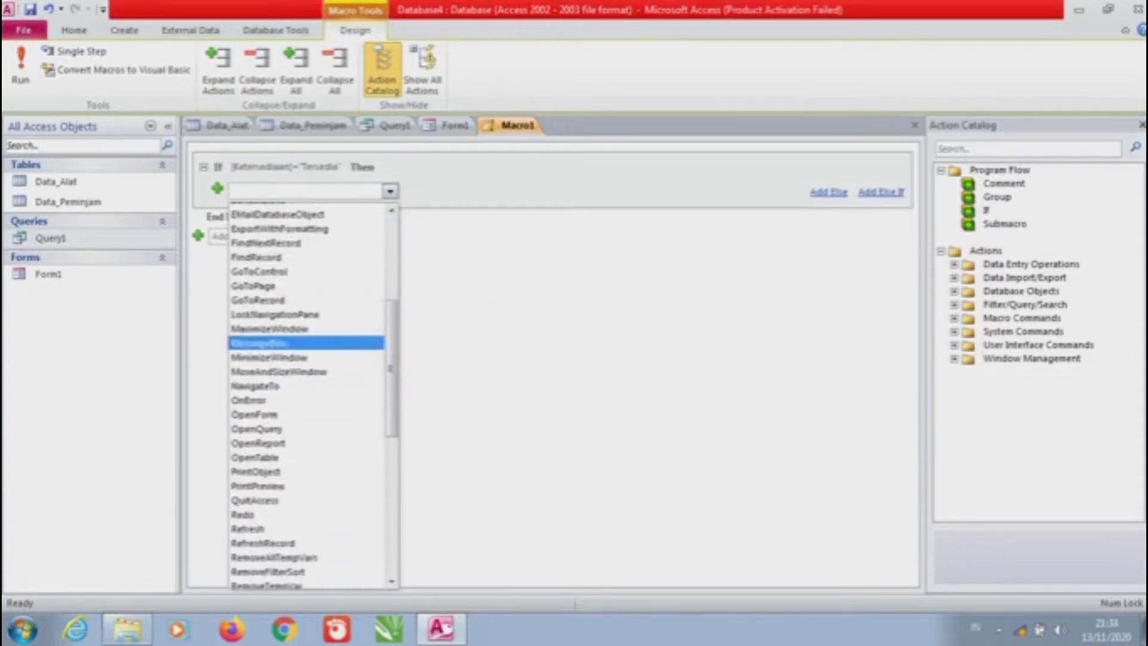
left_click(263, 342)
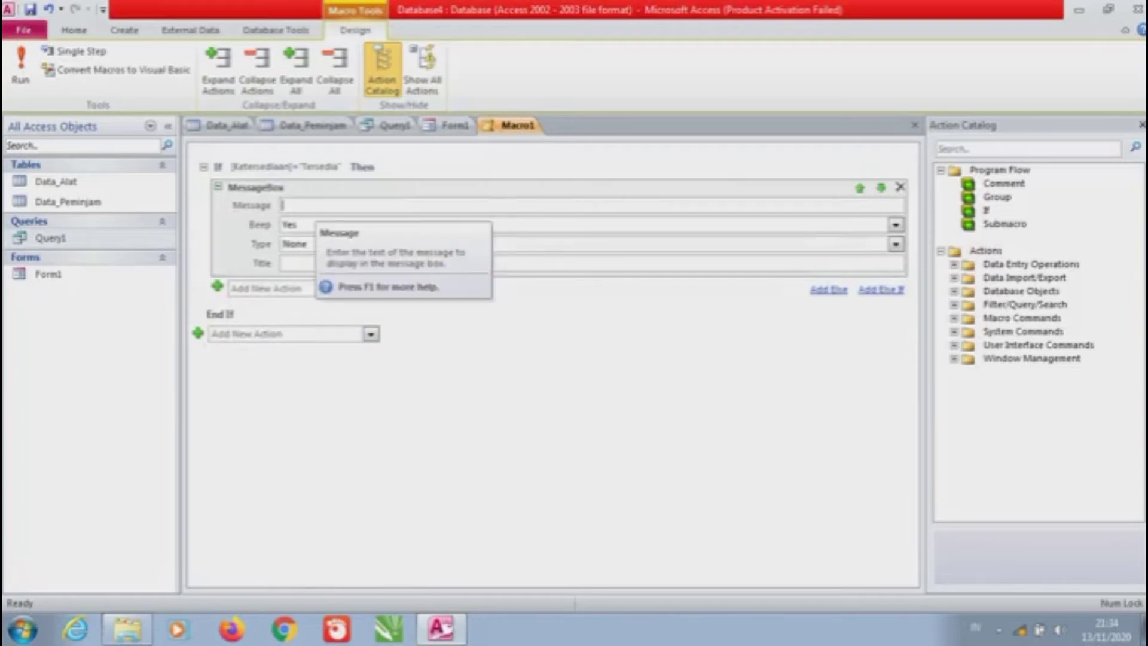
key("Caps_Lock")
type("SU")
key("Caps_Lock")
key("BackSpace")
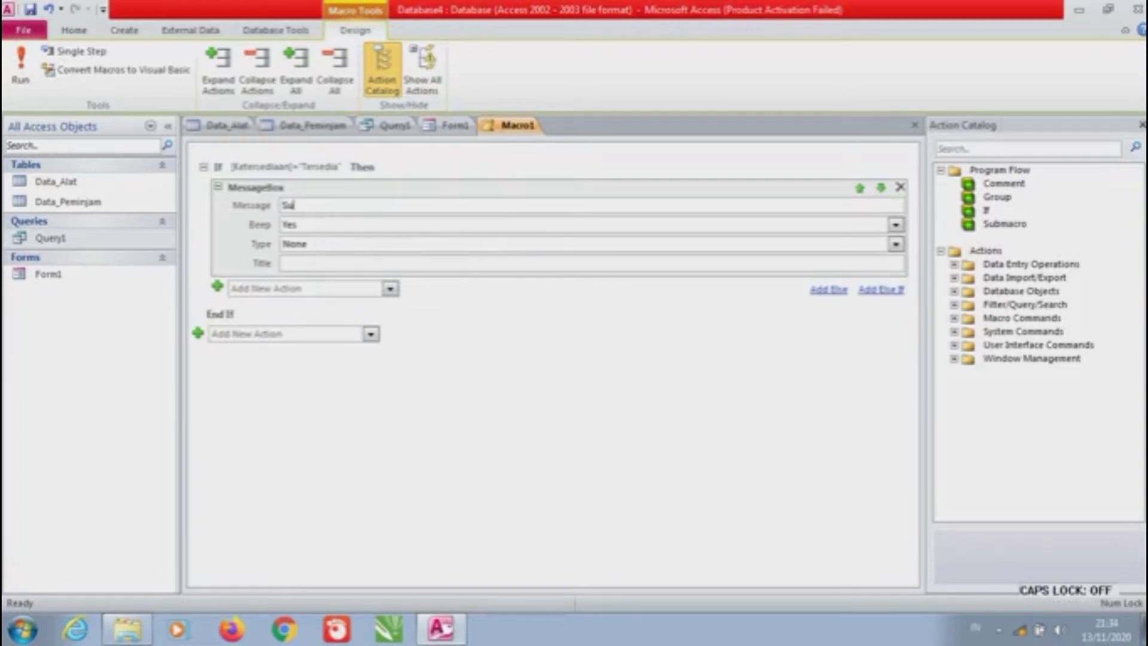
type("udah")
key("Caps_Lock")
type("D")
key("Caps_Lock")
type("ikembalikan")
key("Tab")
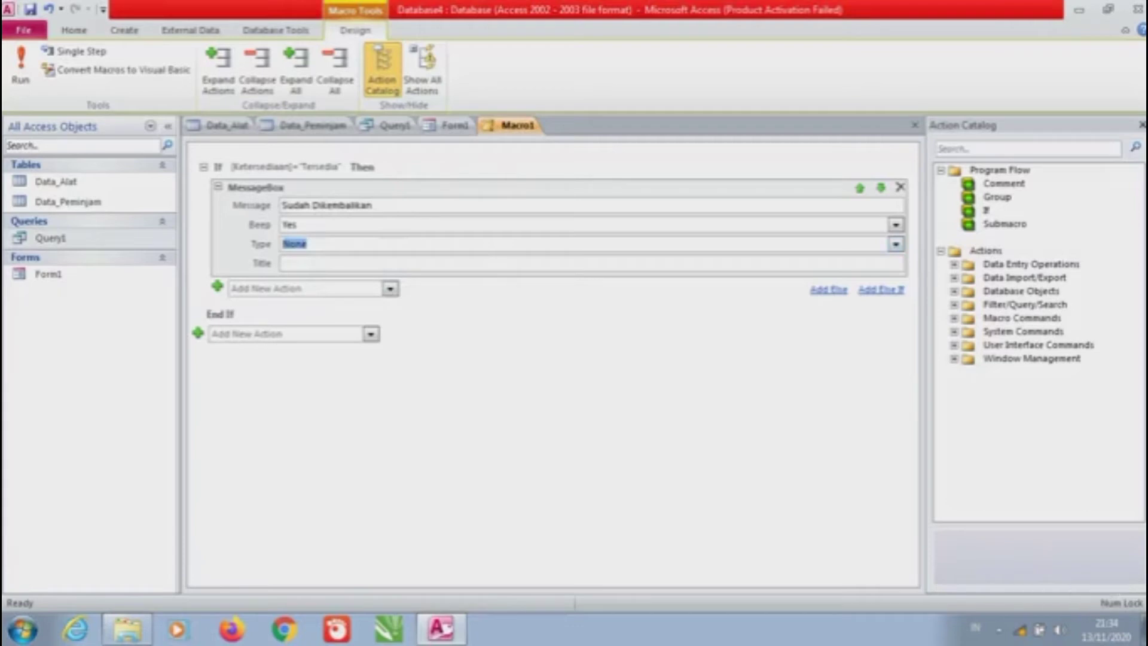
Set the message box type to Information and title 'Status Peminjaman', then add an Else branch
key("Caps_Lock")
type("Informati")
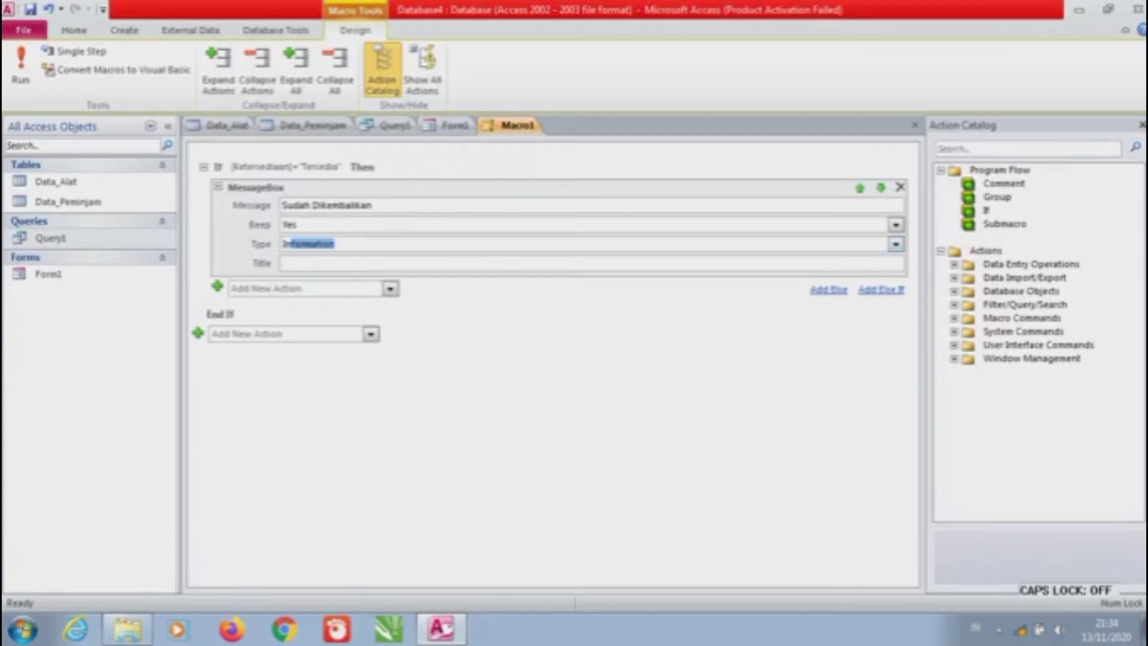
key("Tab")
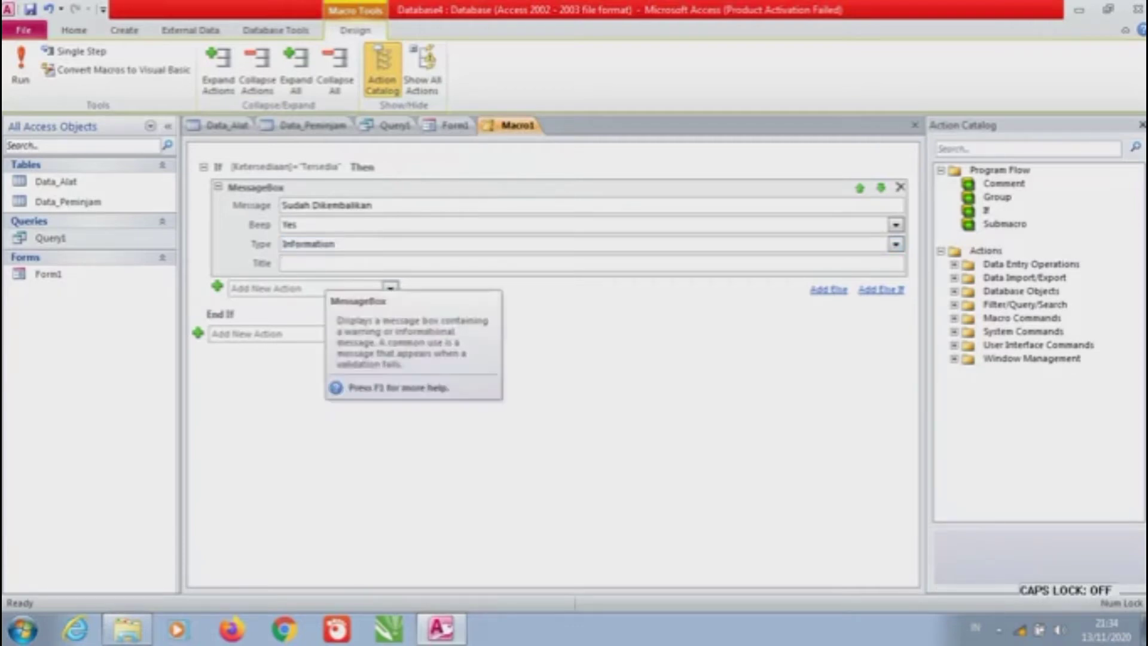
key("Caps_Lock")
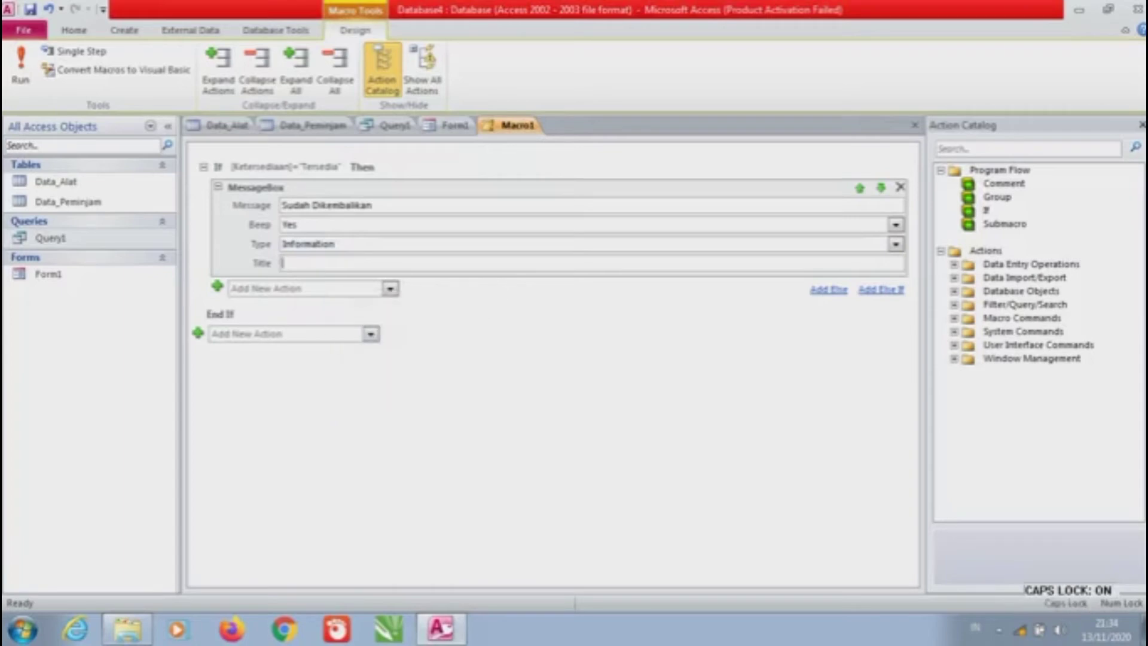
type("S")
key("Caps_Lock")
type("tatus")
key("Caps_Lock")
type("P")
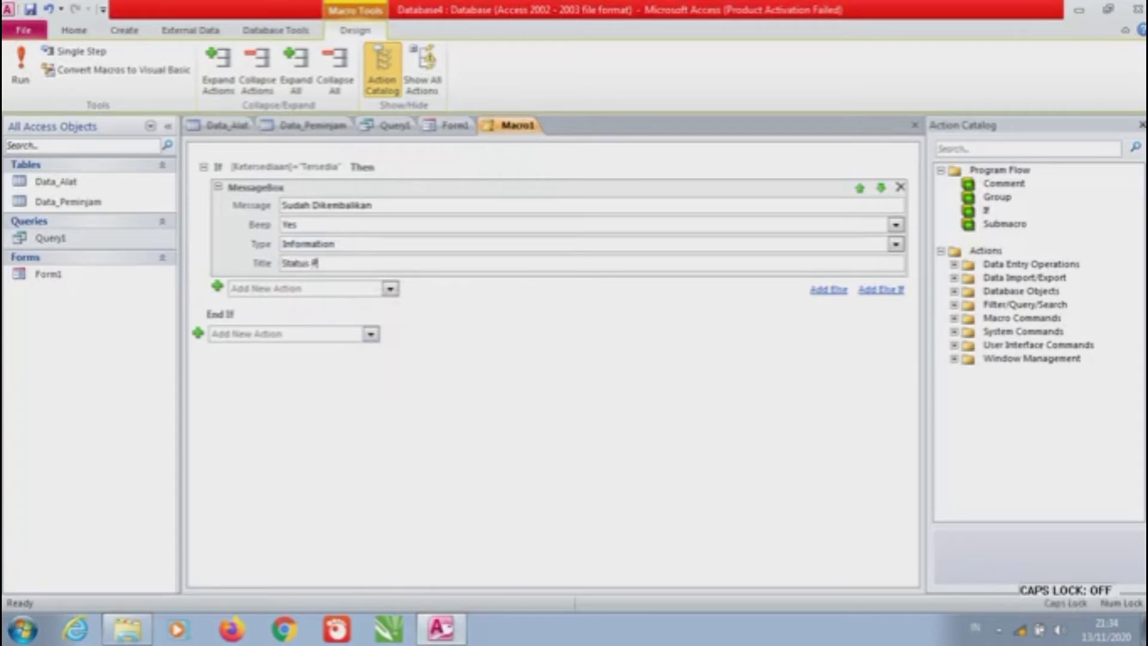
key("Caps_Lock")
type("eminjamana")
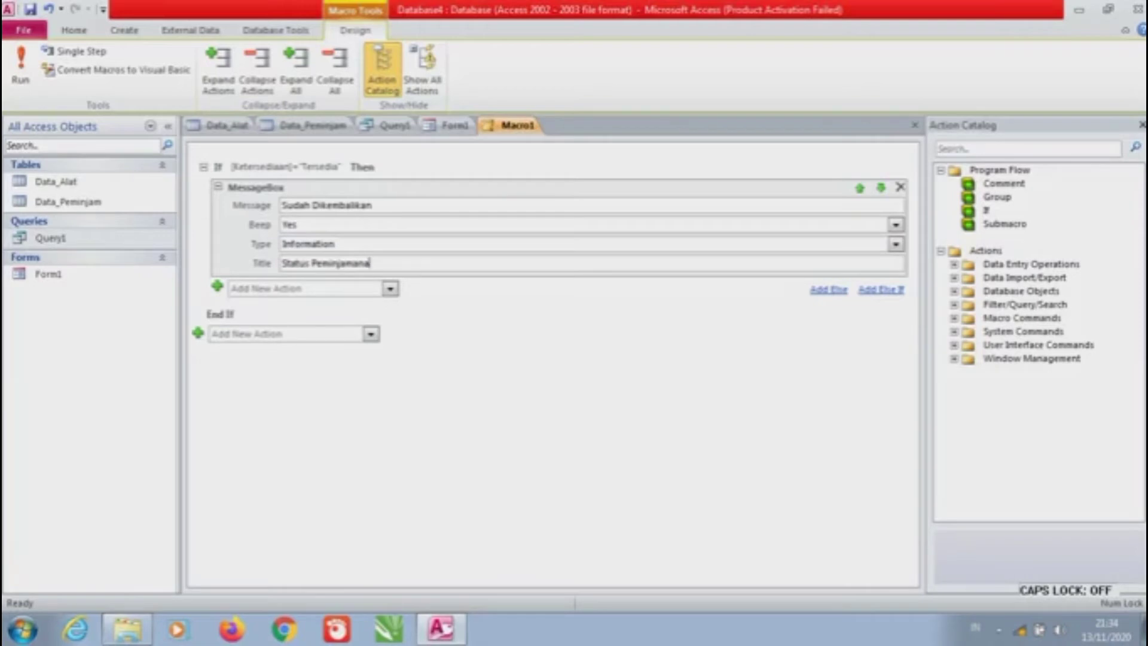
key("BackSpace")
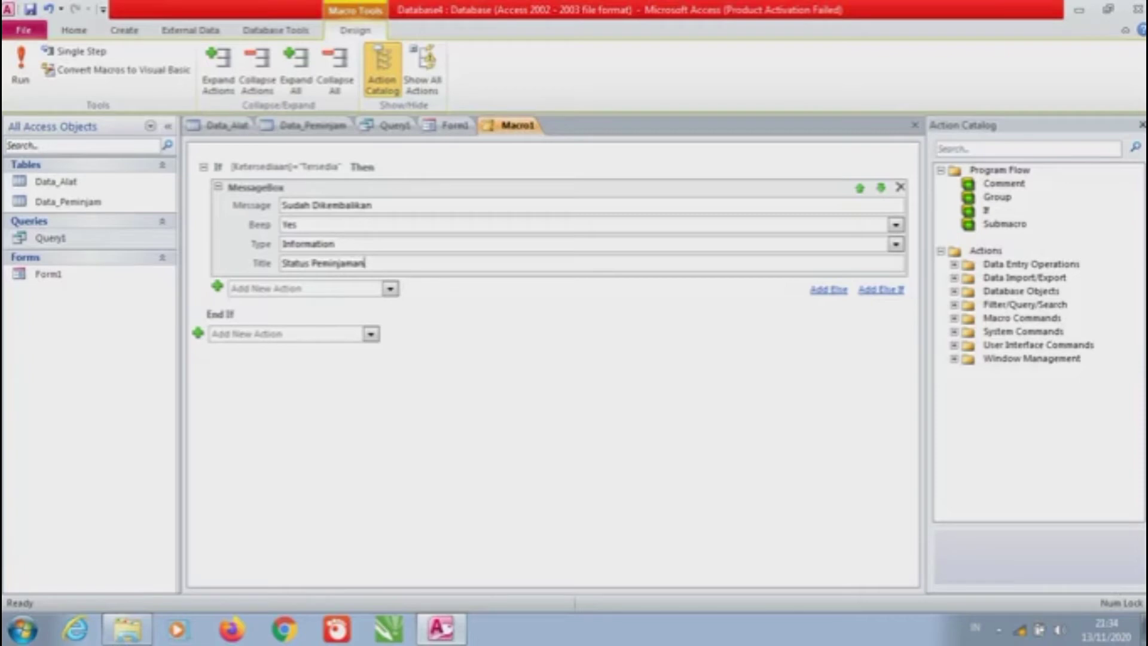
left_click(828, 289)
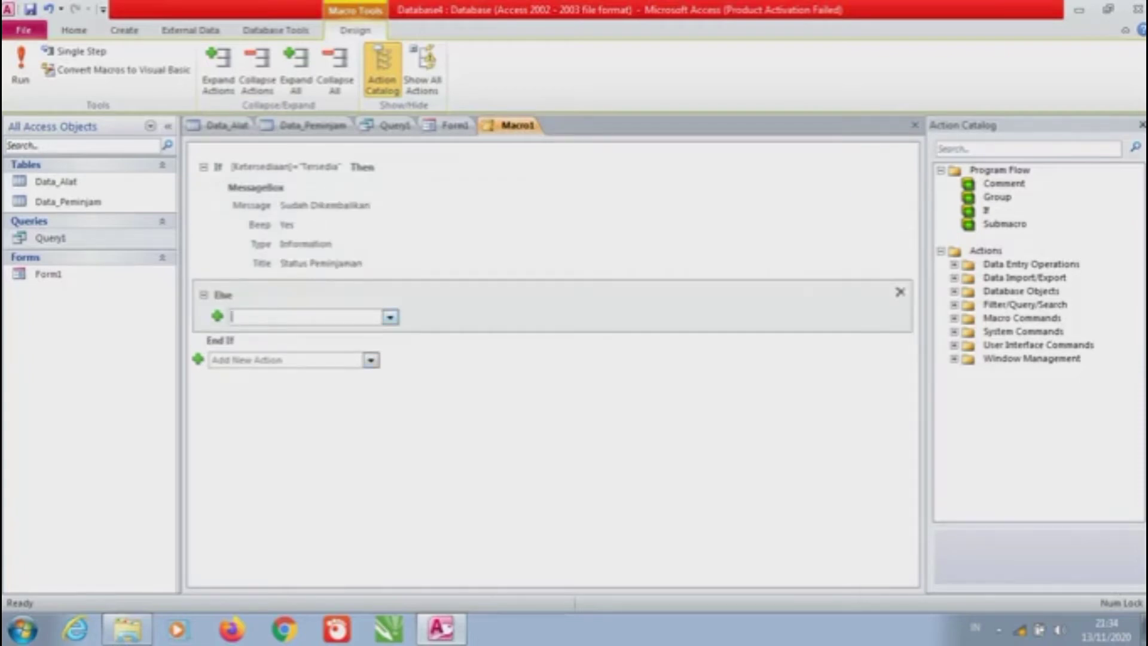
Add a MessageBox action to the Else branch with the message 'Belum Dikembalikan'
key("alt+Down")
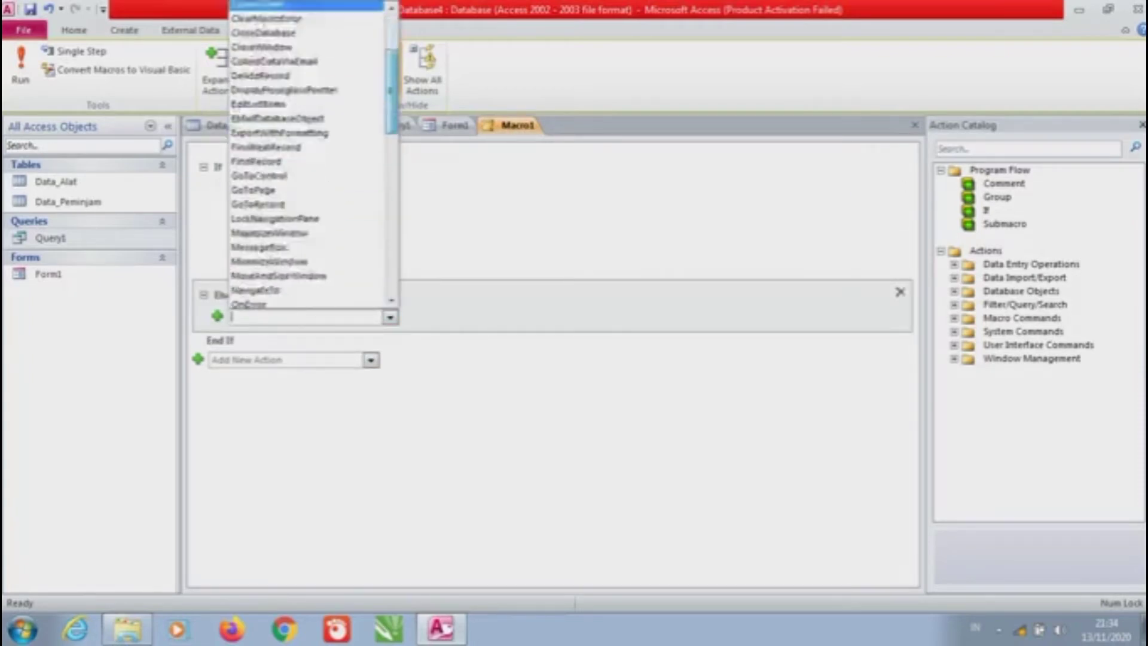
scroll(308, 155, "down", 5)
left_click(258, 161)
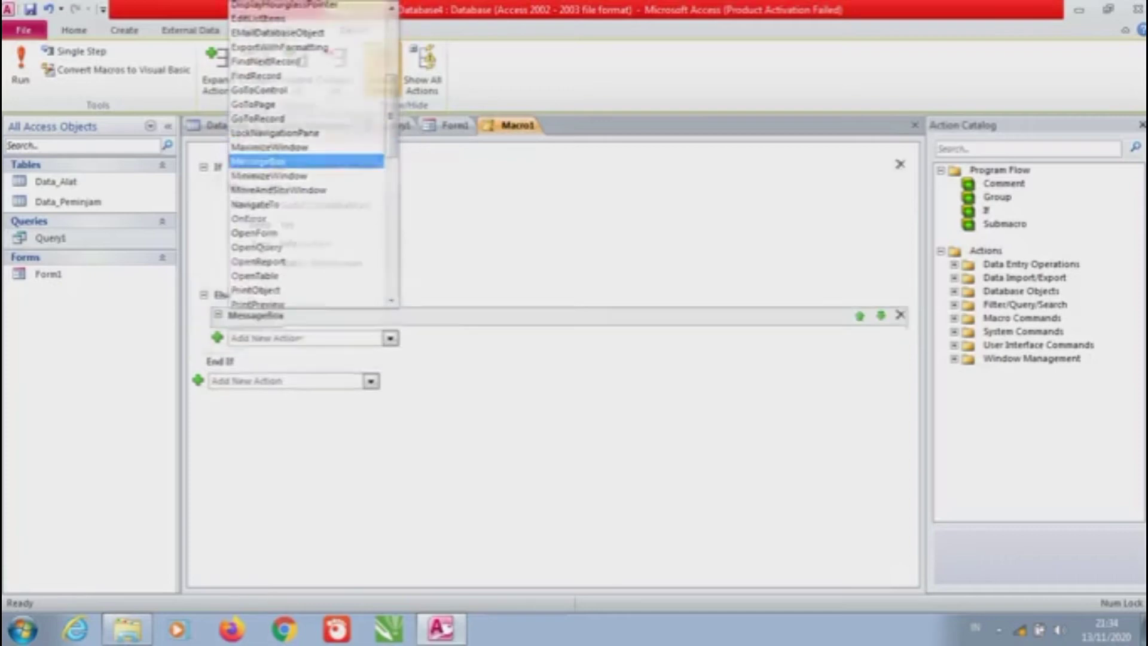
key("Caps_Lock")
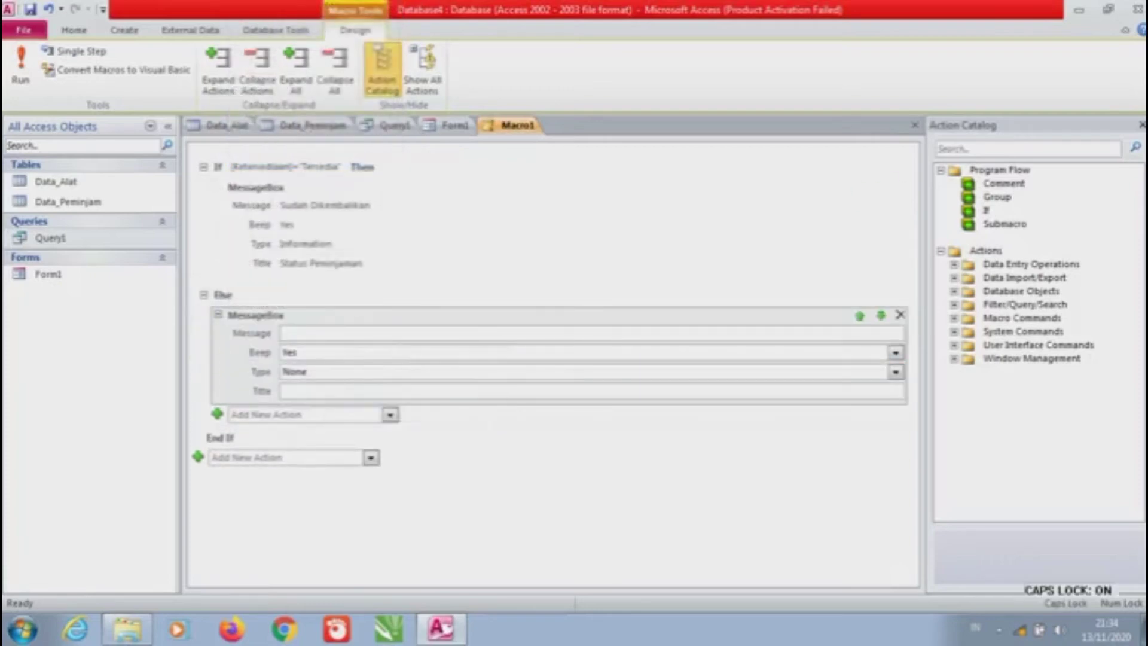
key("Caps_Lock")
type("Betum Dikembalikan")
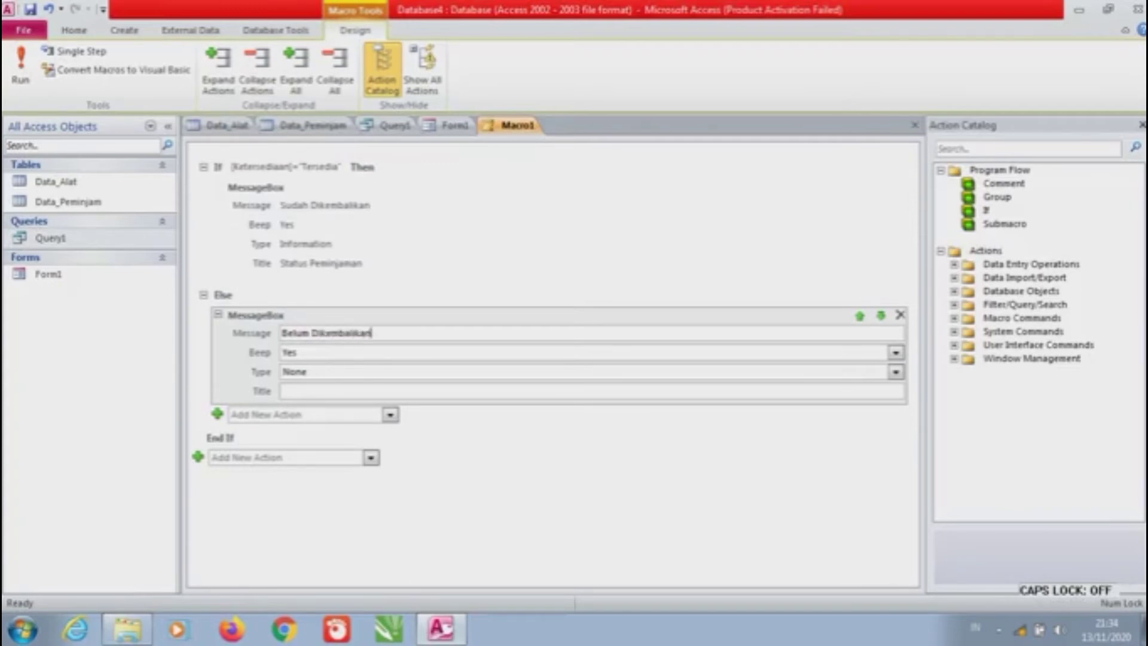
key("Tab")
Set the Else message box type to Critical and its title to 'Status Peminjaman'
key("Tab")
key("Caps_Lock")
type("C")
key("Caps_Lock")
type("r")
key("Tab")
key("Caps_Lock")
type("S")
key("Caps_Lock")
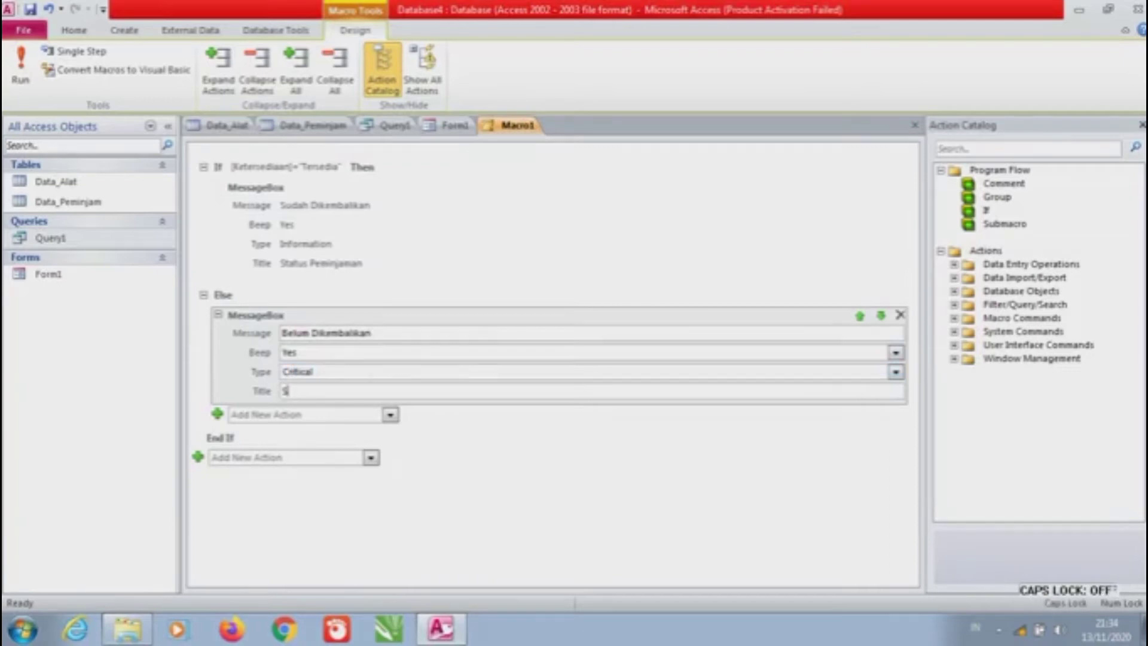
type("tatus")
key("Caps_Lock")
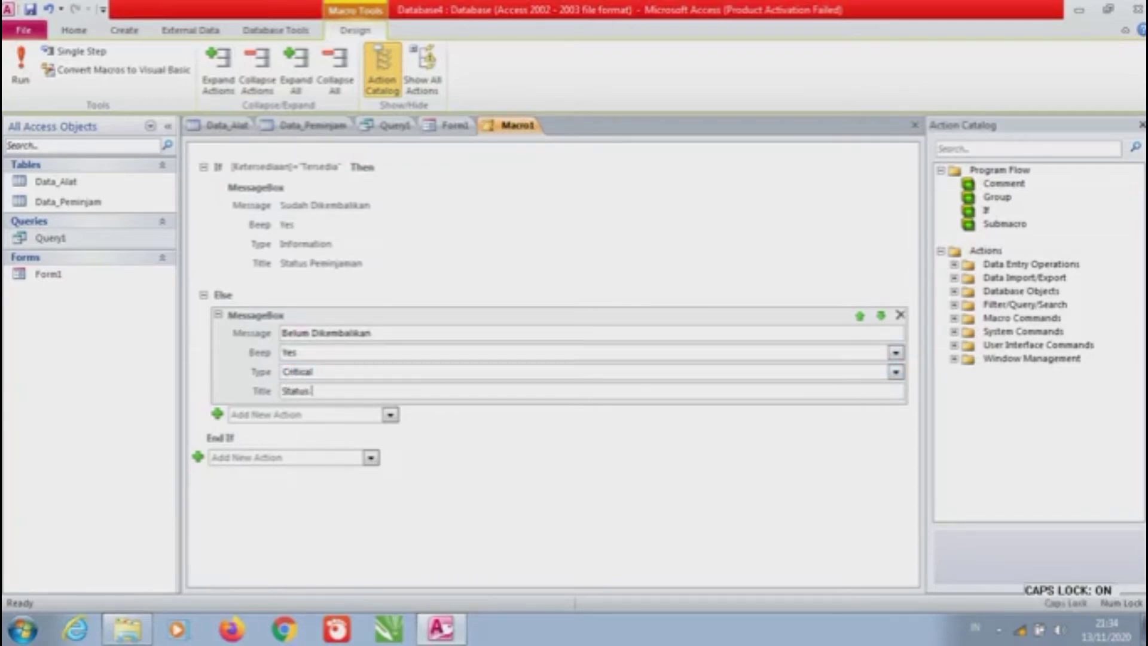
key("Caps_Lock")
type("Peminjaman")
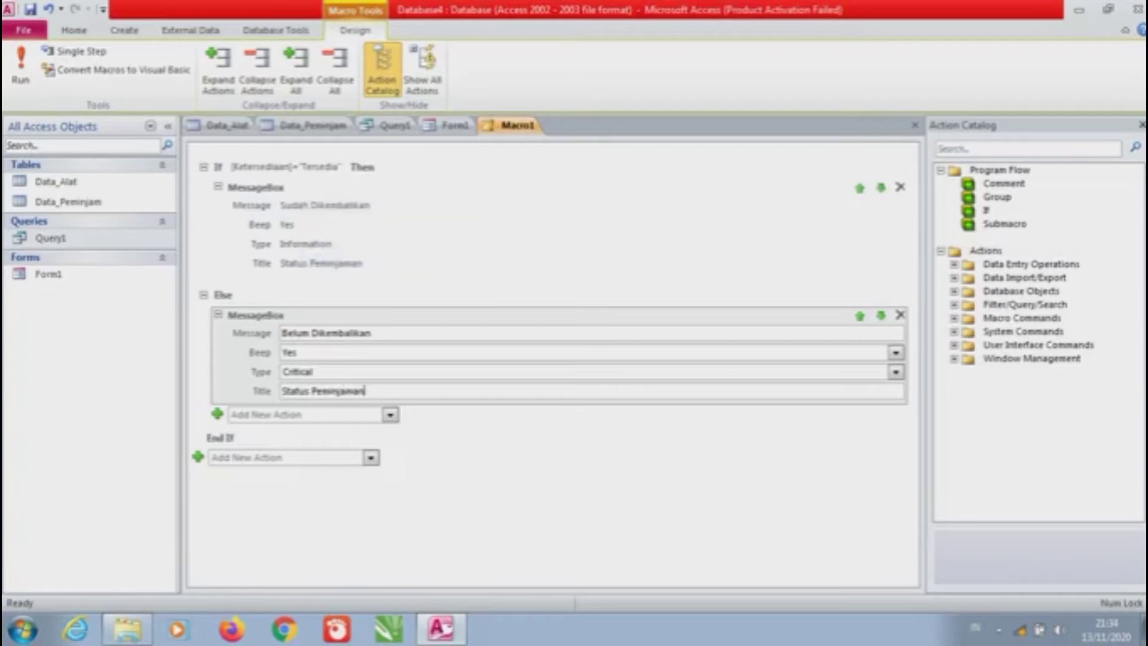
key("Escape")
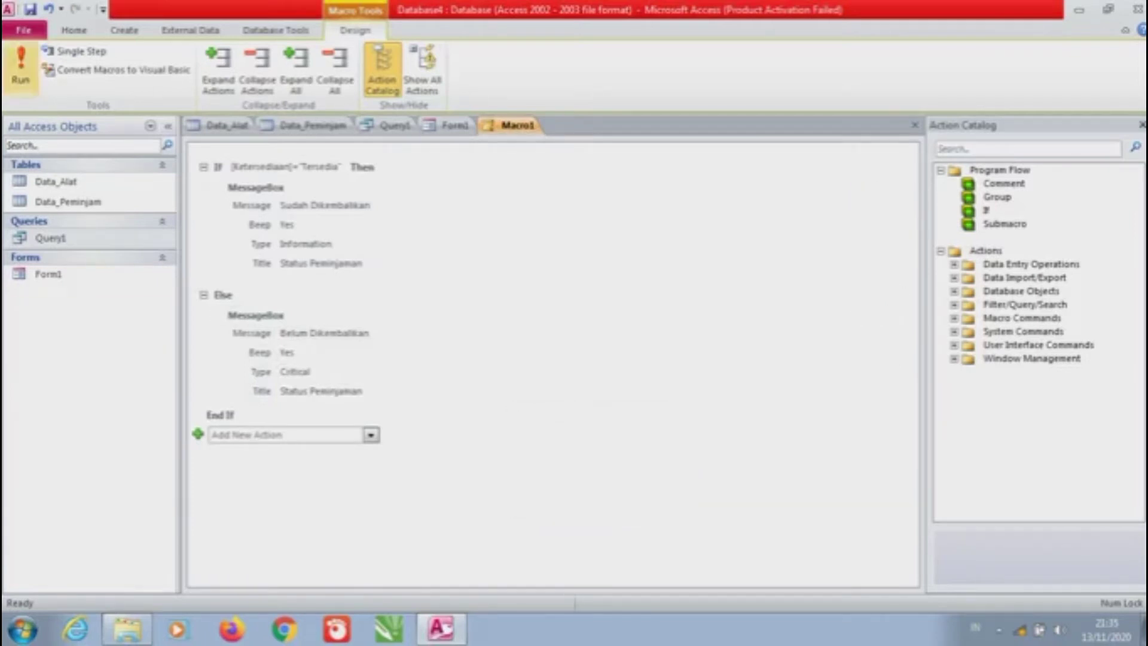
Save the macro as Macro1 and run it, dismissing the Ketersediaan not-found error and stopping macros
left_click(21, 63)
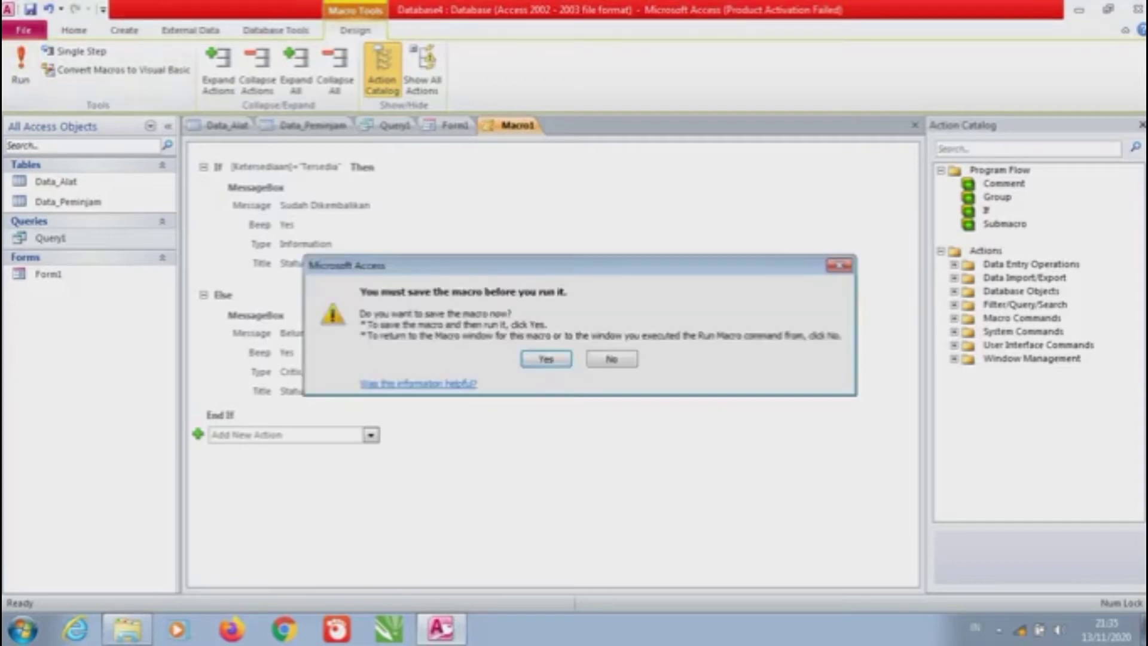
key("Return")
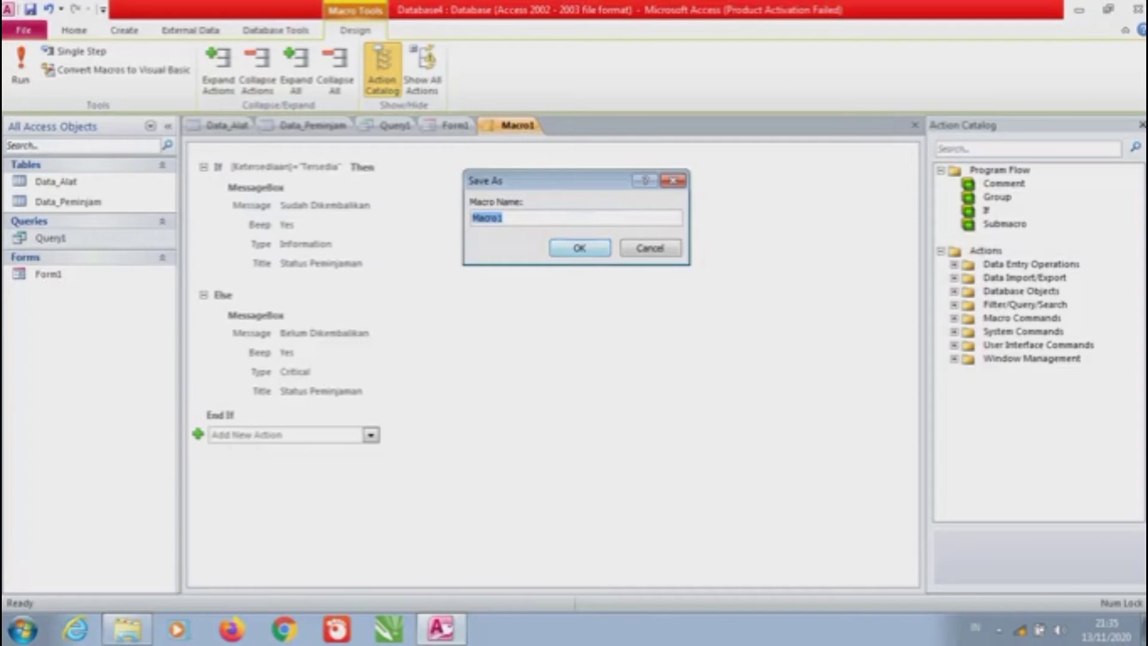
key("Return")
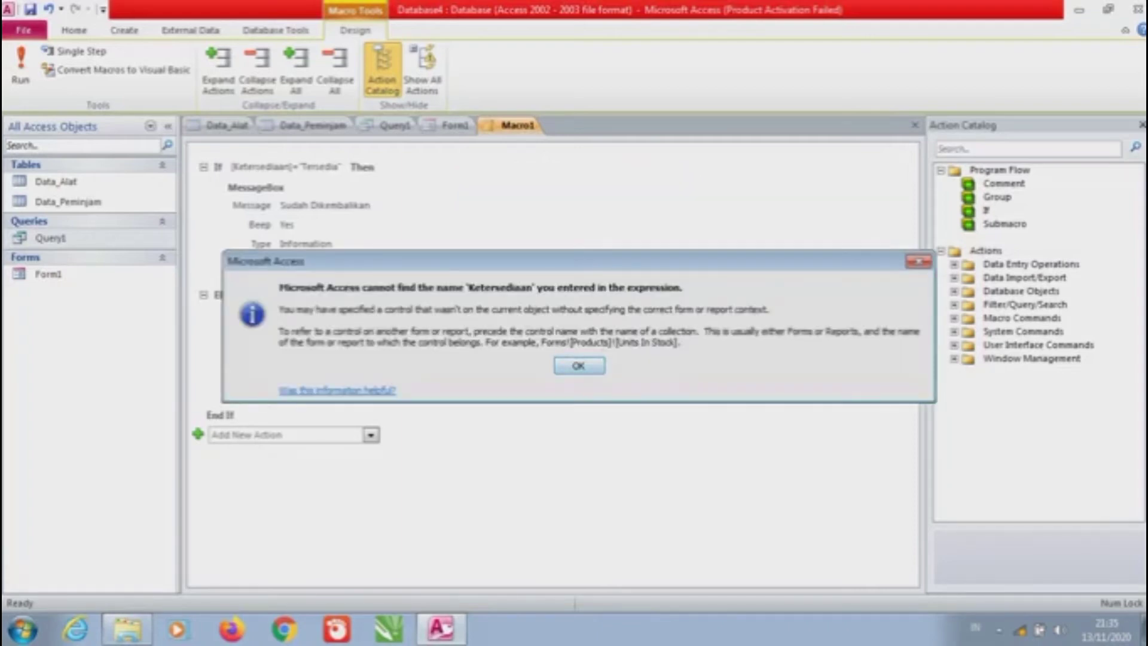
key("Return")
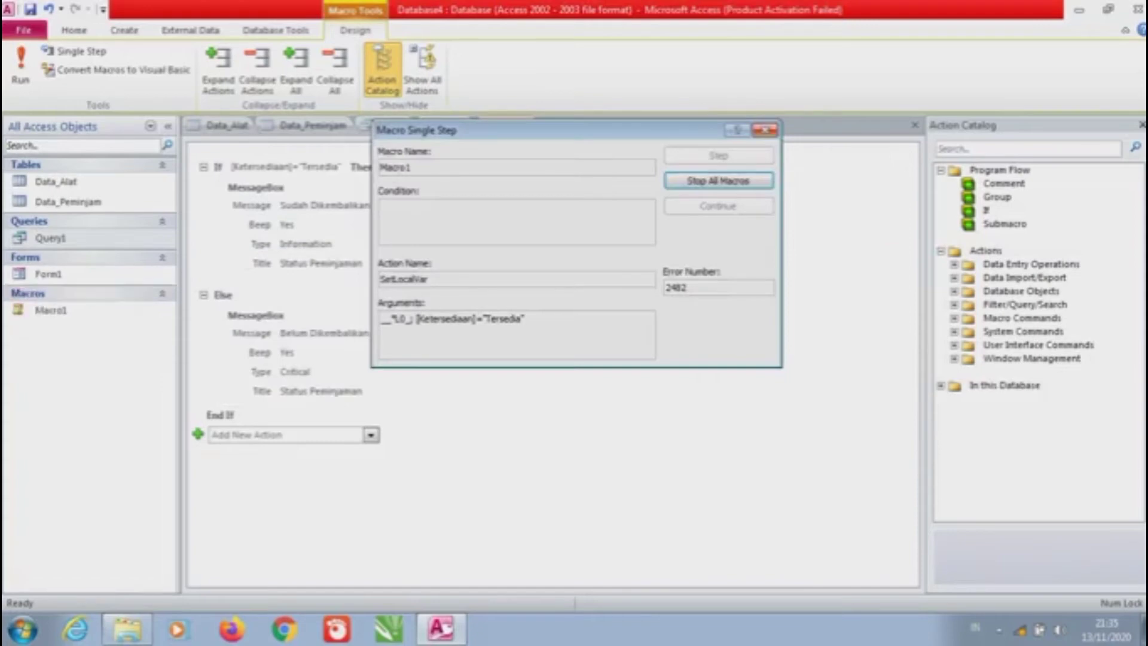
key("Return")
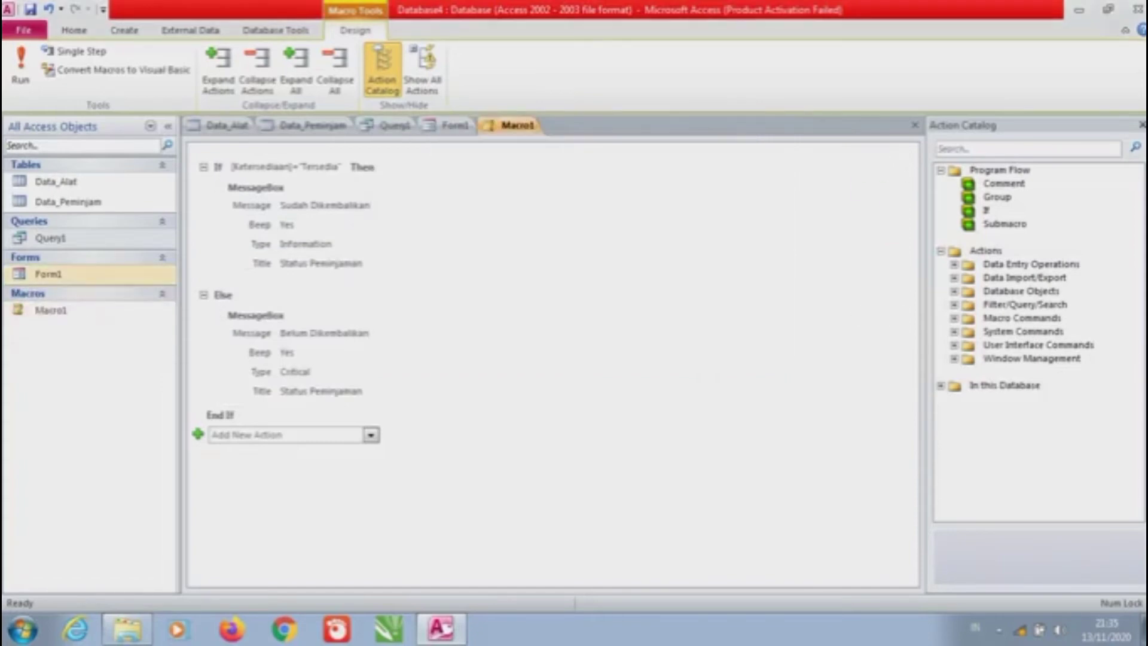
left_click(52, 275)
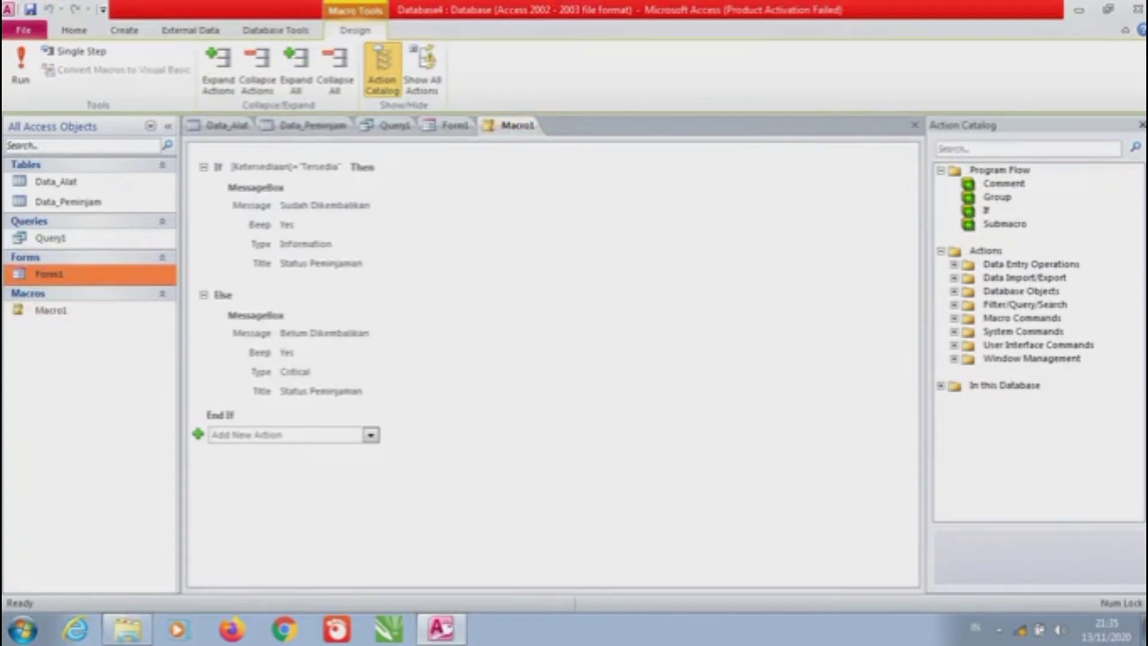
Open Form1 and switch it to Design View
key("Return")
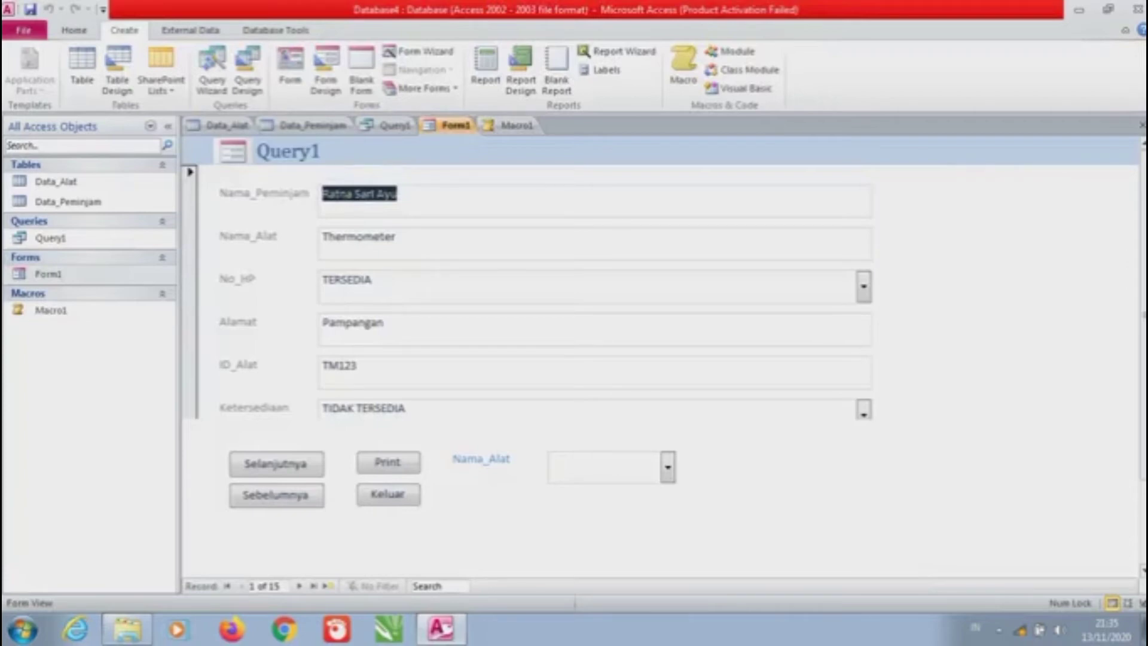
left_click(73, 30)
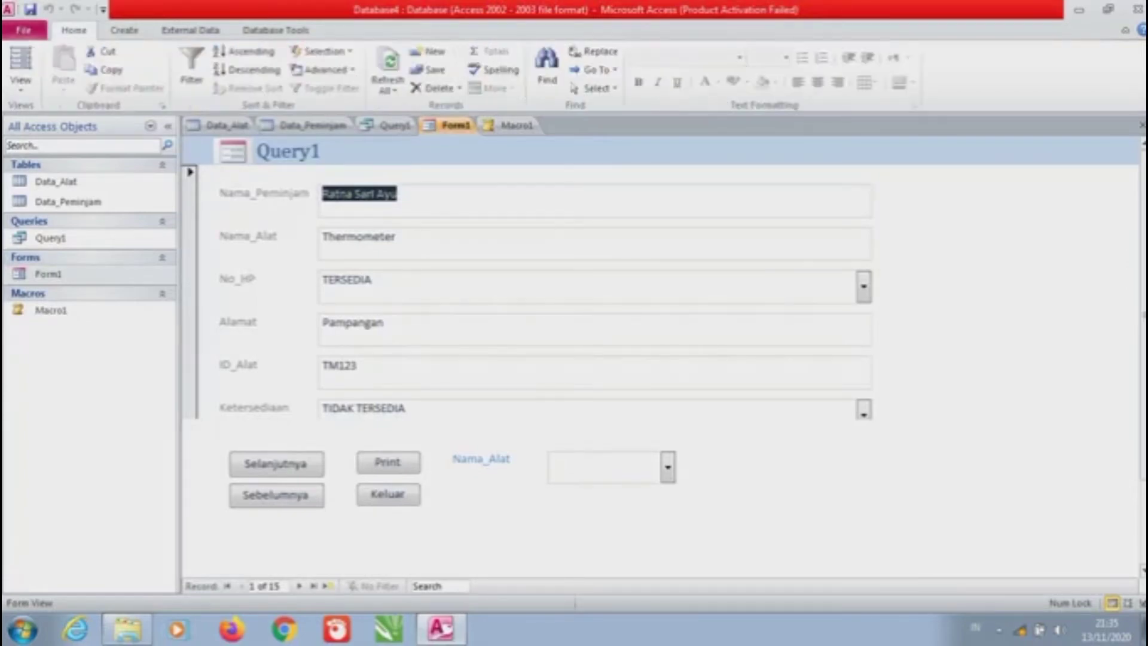
left_click(20, 83)
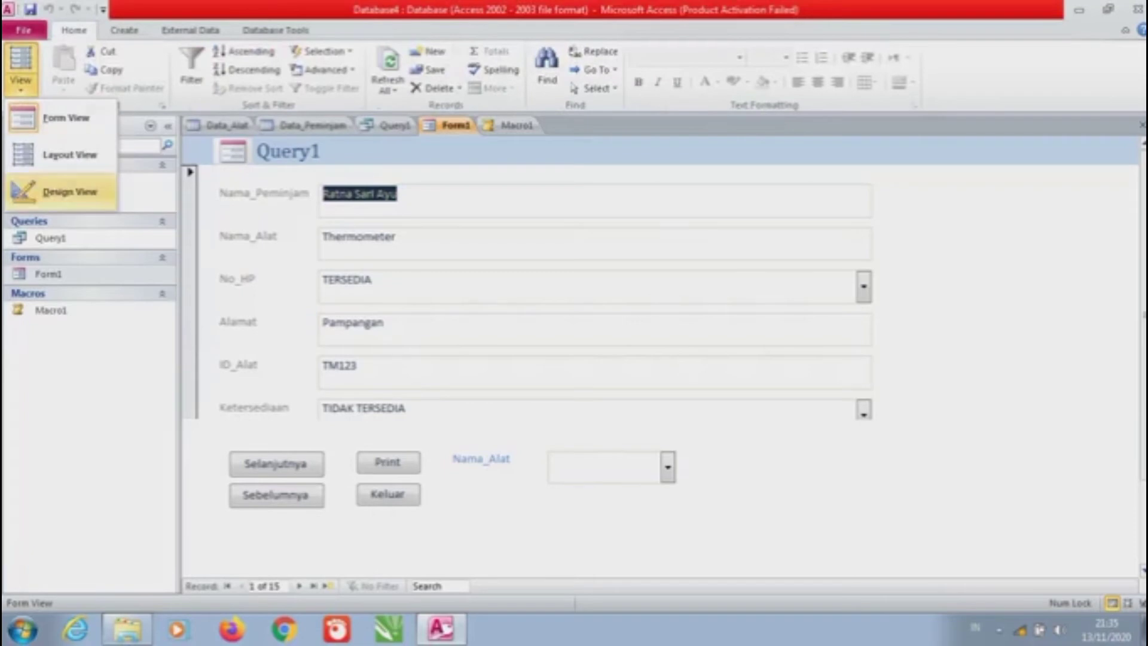
left_click(70, 192)
scroll(538, 358, "down", 3)
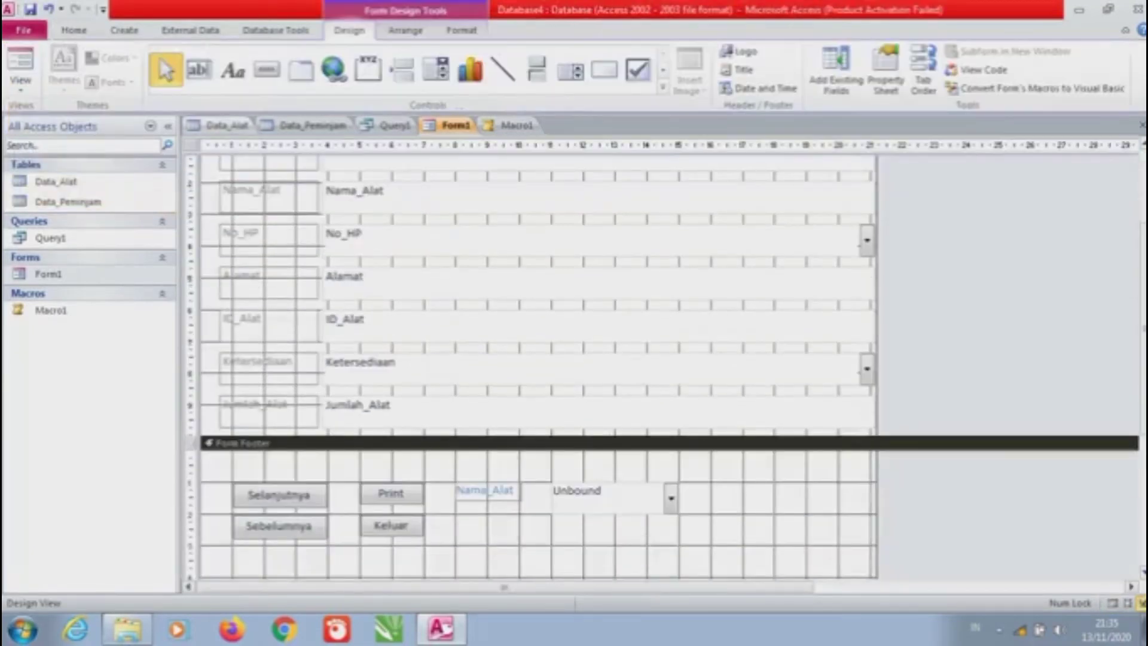
Draw a picture command button in the form footer that runs Macro1 via Miscellaneous > Run Macro
left_click(266, 70)
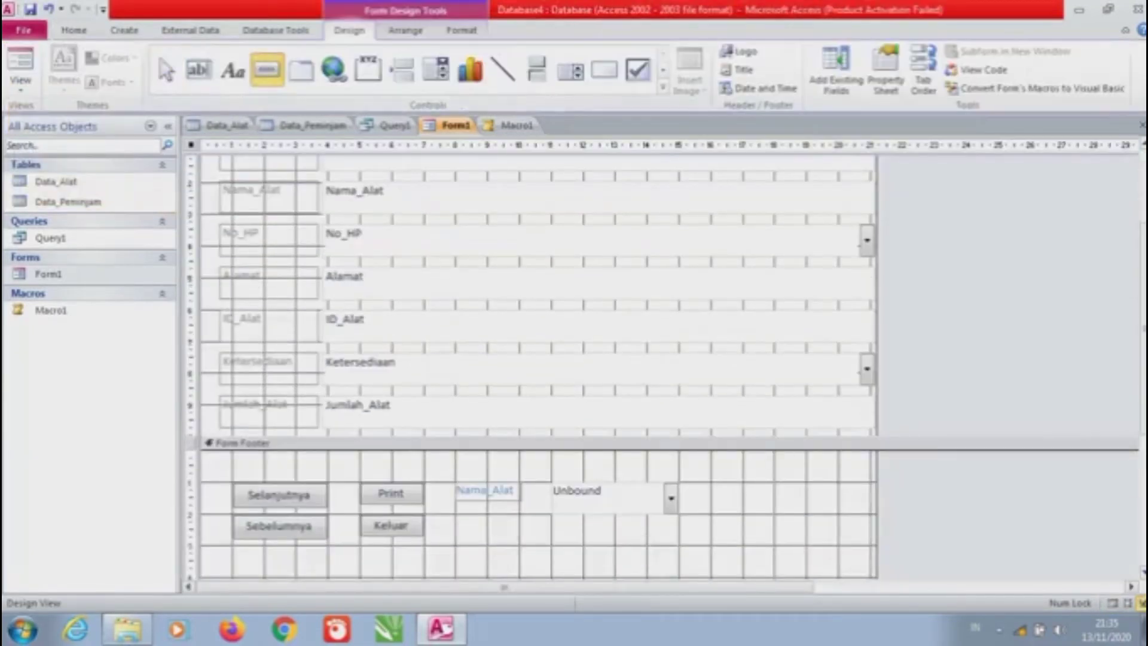
left_click_drag(737, 481, 808, 538)
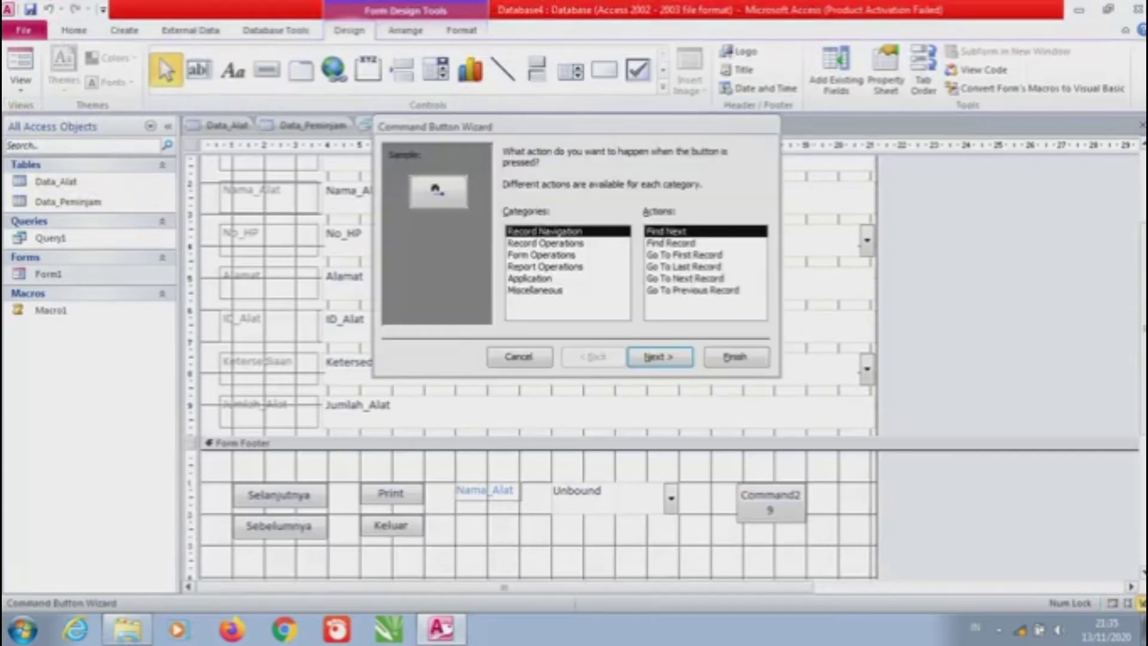
left_click(535, 290)
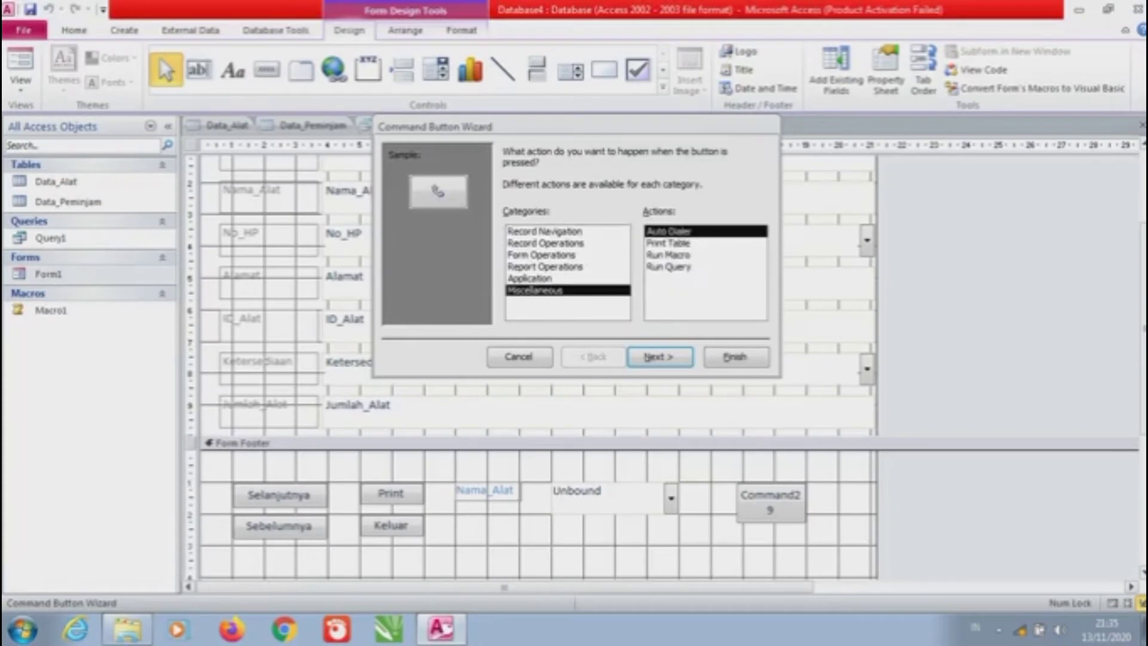
left_click(667, 254)
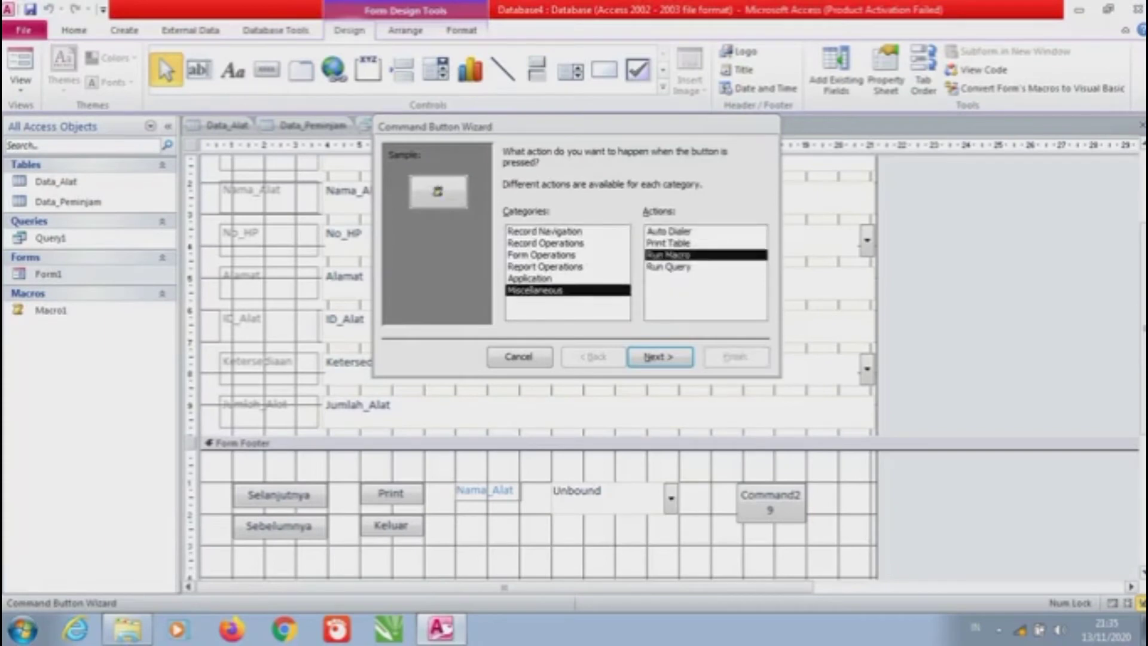
left_click(660, 357)
left_click(659, 357)
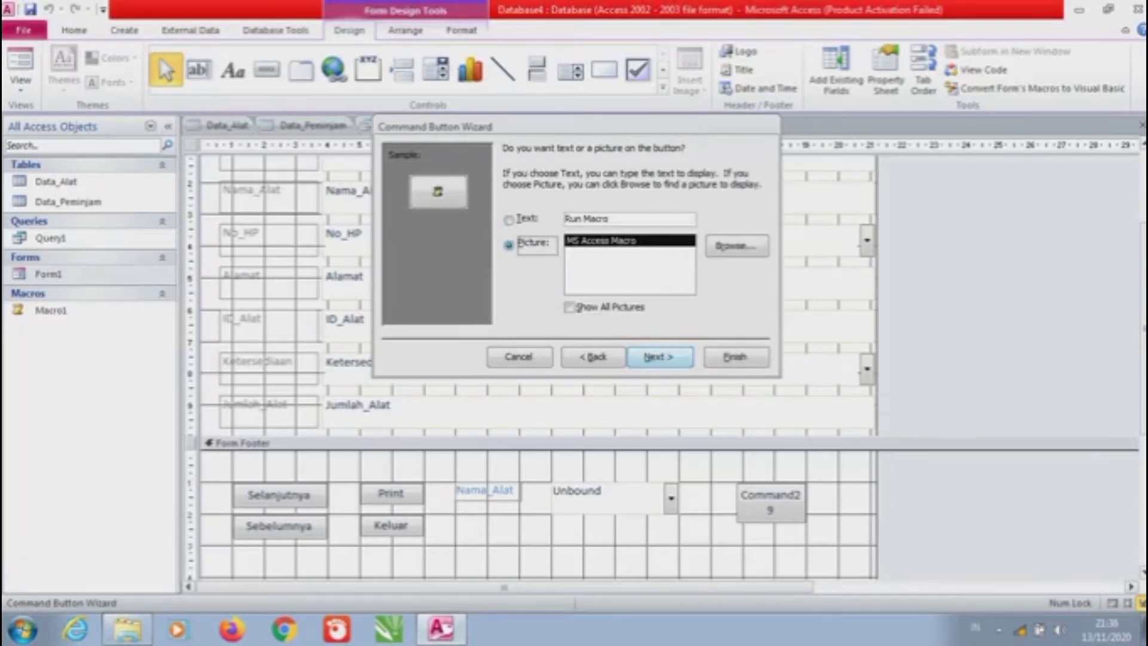
left_click(659, 357)
left_click(735, 357)
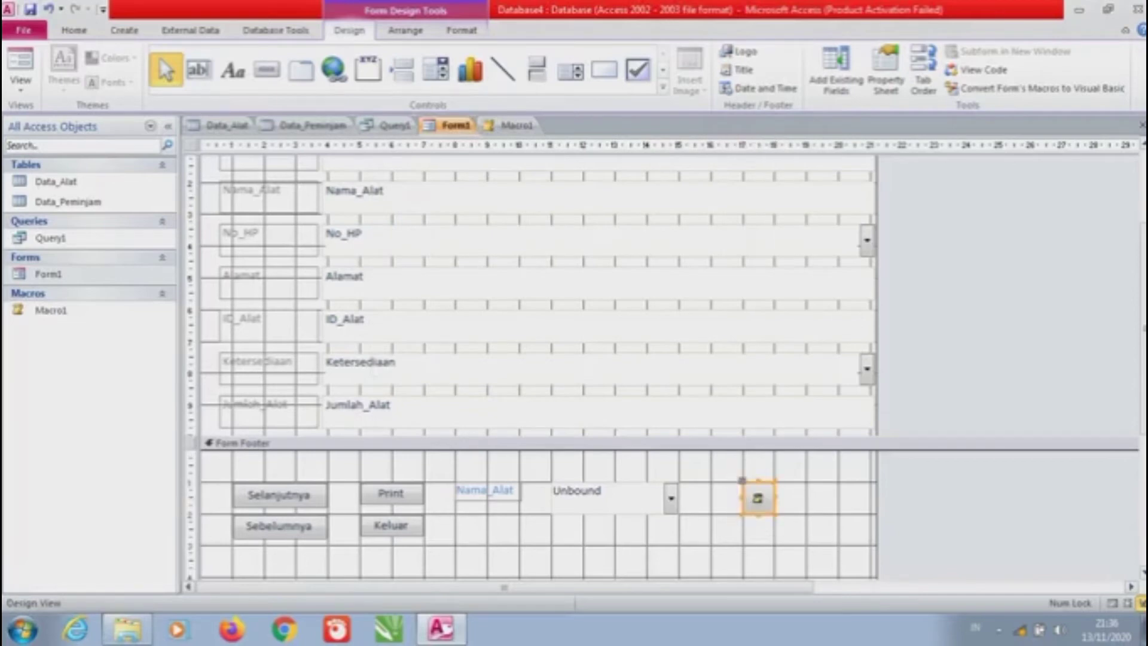
left_click(723, 541)
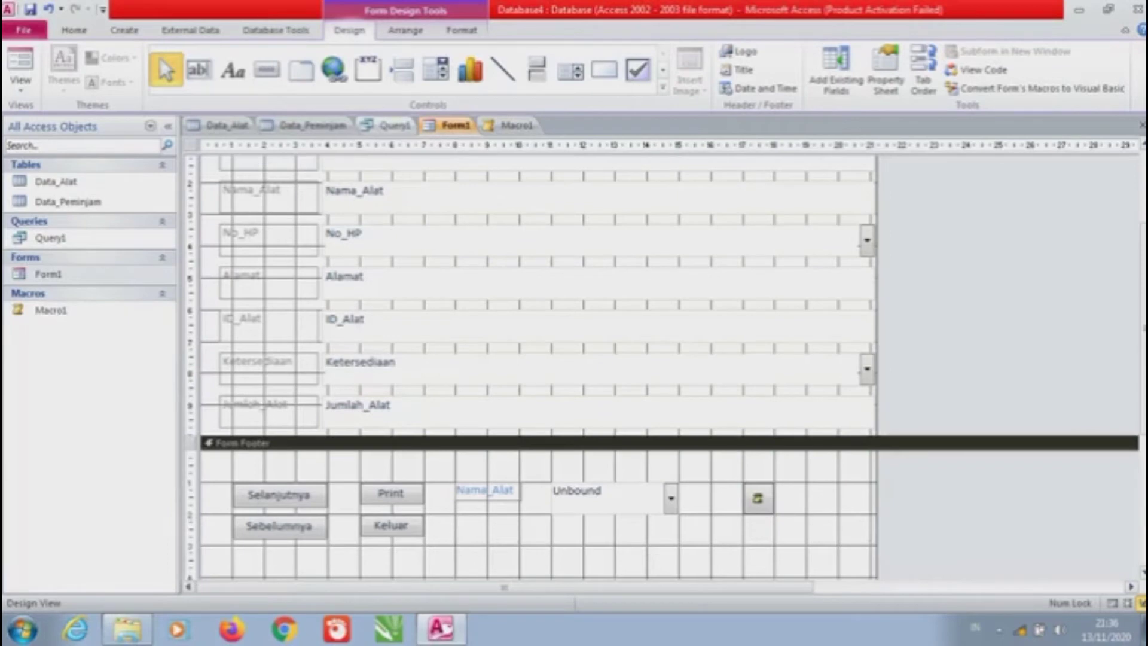
left_click(20, 81)
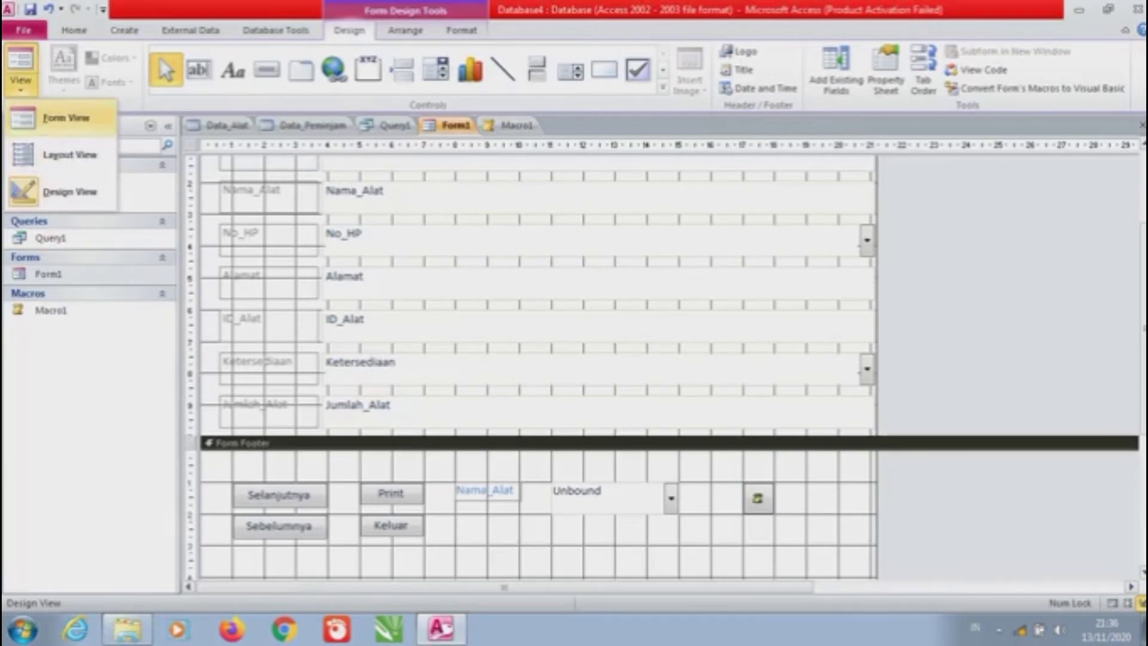
Switch to Form View and test the macro button on the first record, dismissing 'Belum Dikembalikan'
left_click(66, 117)
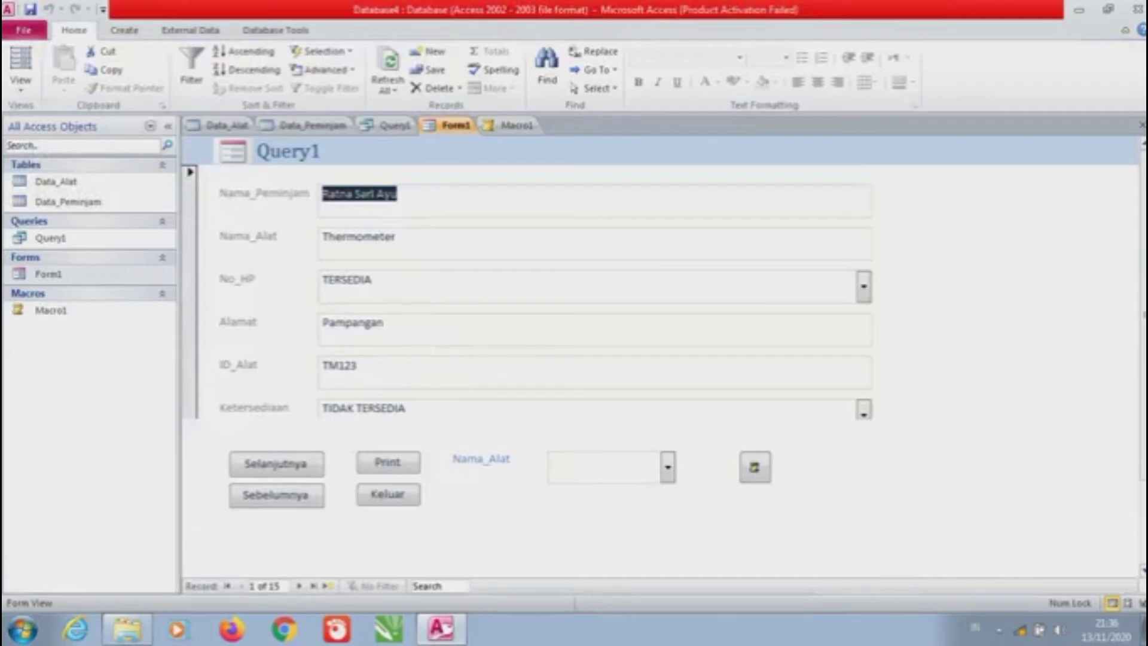
left_click(754, 466)
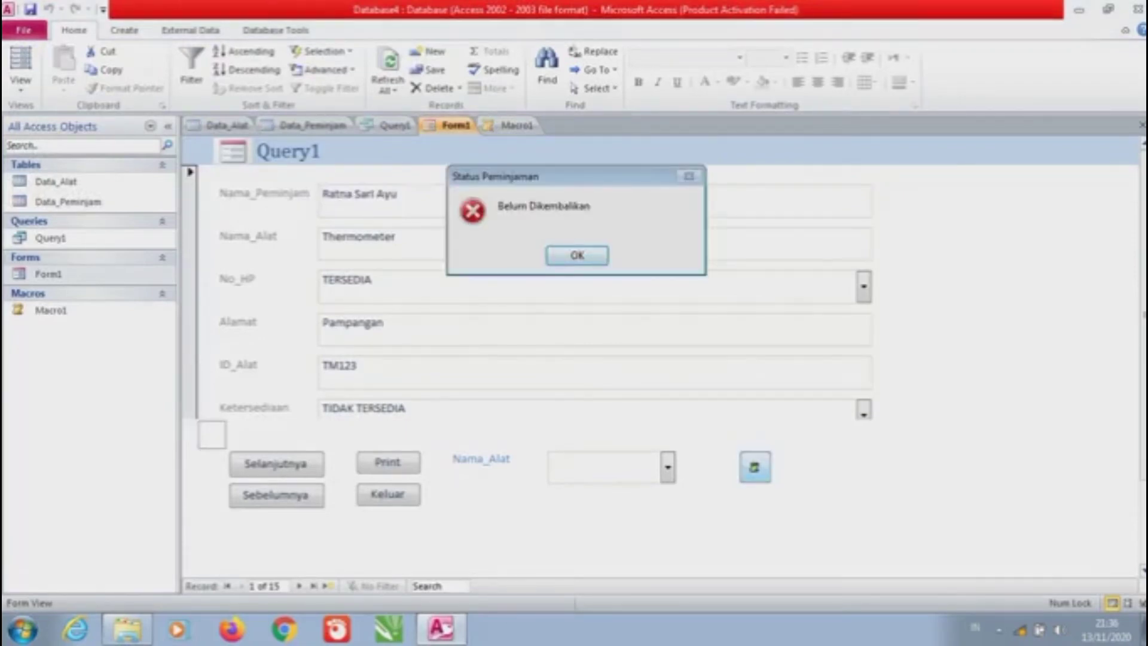
key("Return")
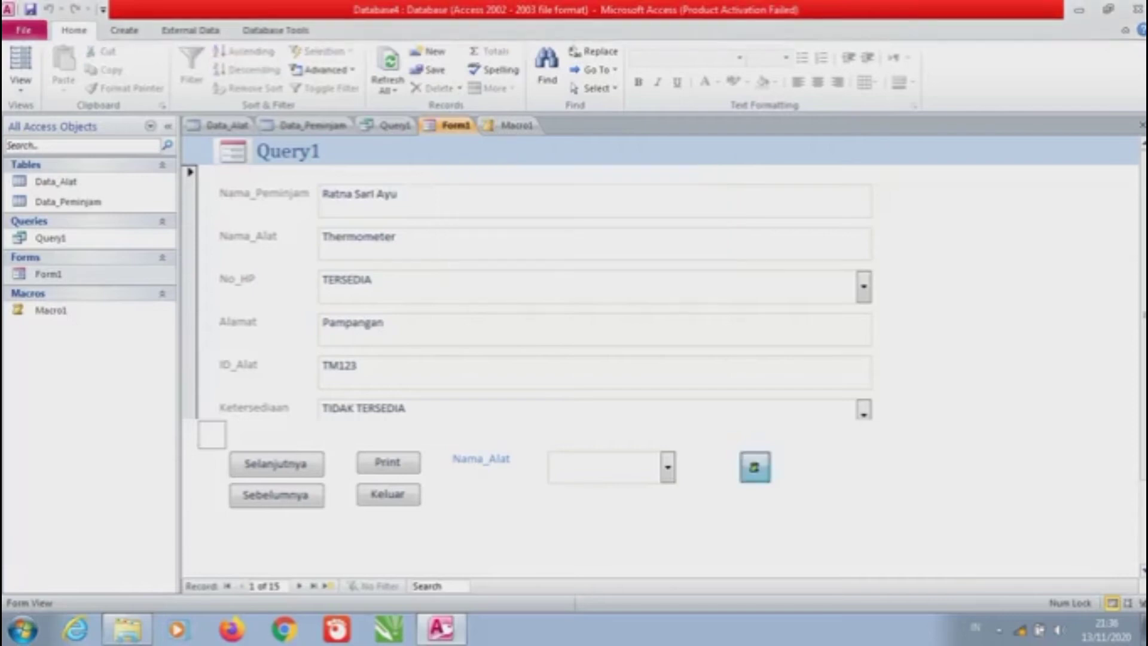
Set the first record's Ketersediaan to TERSEDIA and rerun the button, dismissing 'Sudah Dikembalikan'
scroll(595, 293, "down", 1)
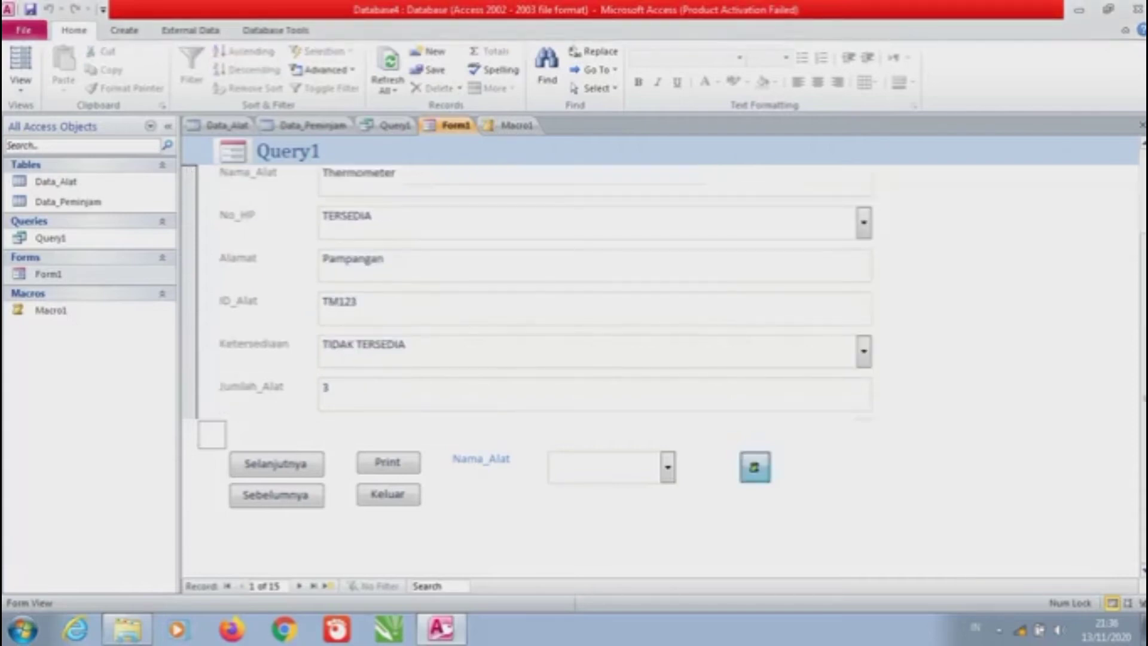
left_click(863, 351)
left_click(358, 377)
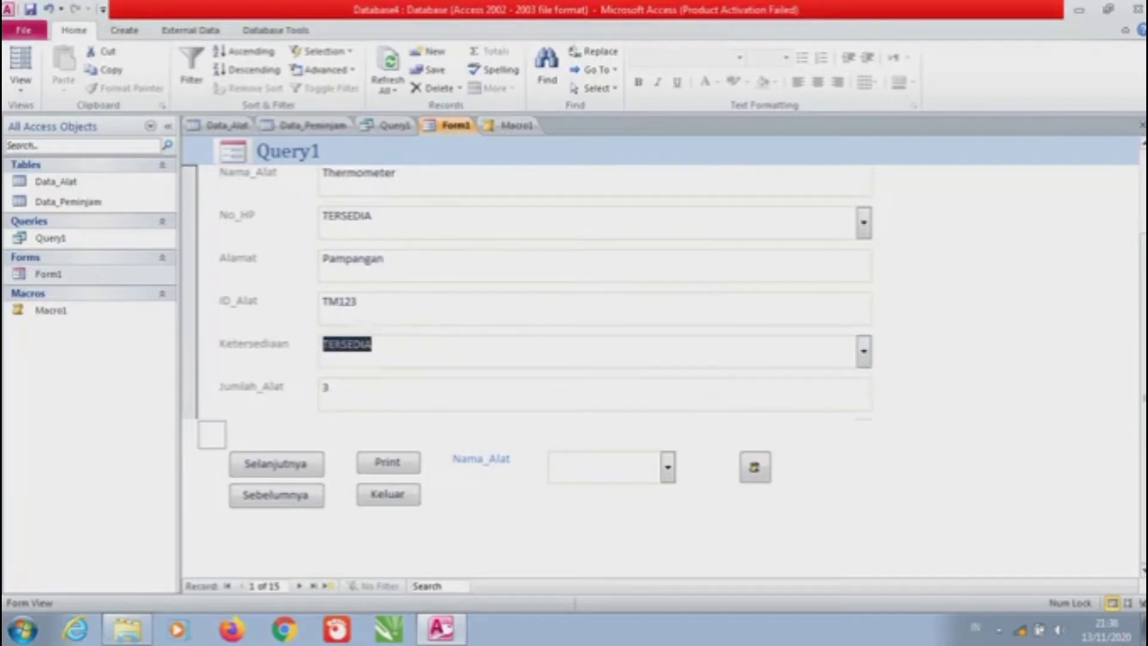
left_click(755, 466)
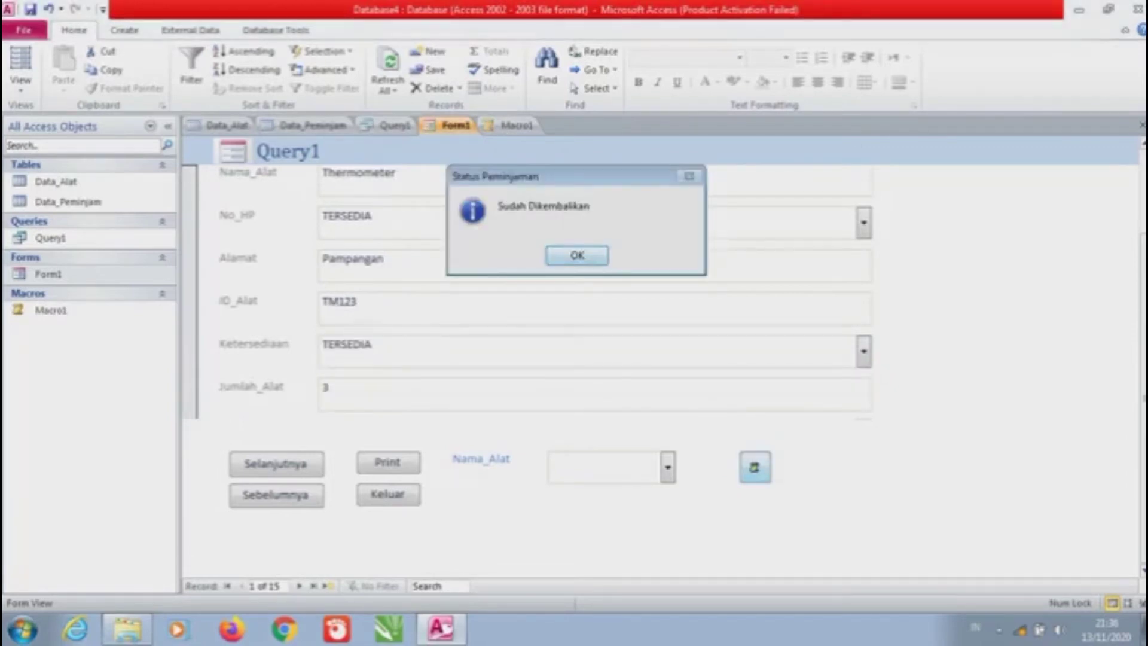
key("Return")
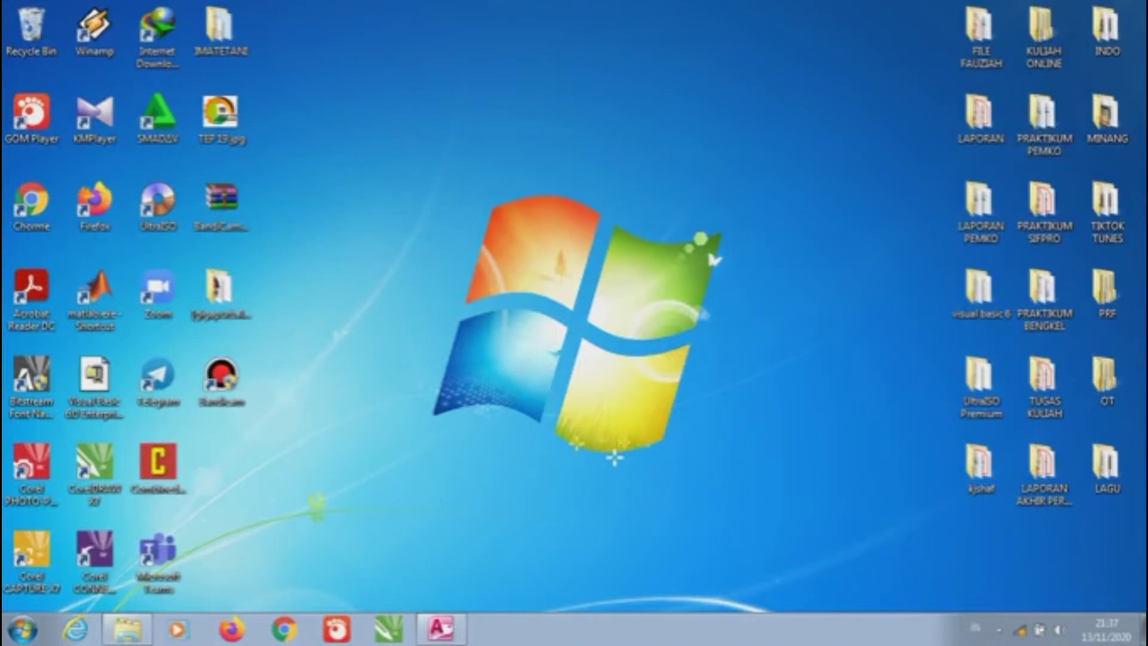
Launch Microsoft Visual Basic 6.0 from the Start menu and create a Standard EXE project
left_click(998, 629)
left_click(998, 629)
left_click(23, 629)
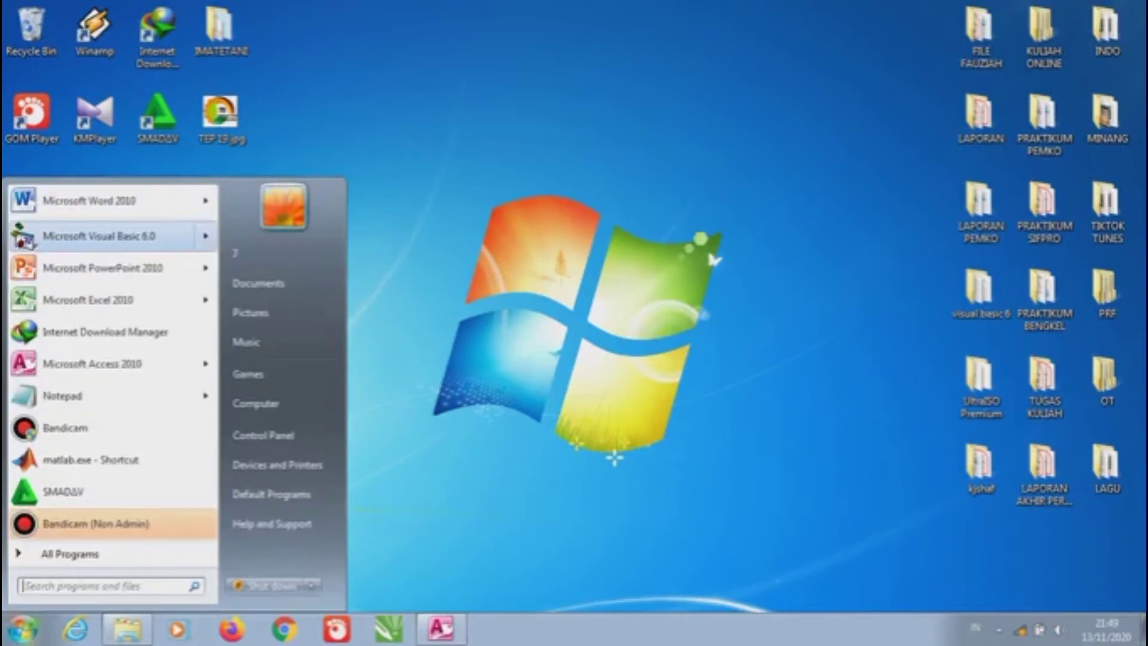
left_click(120, 236)
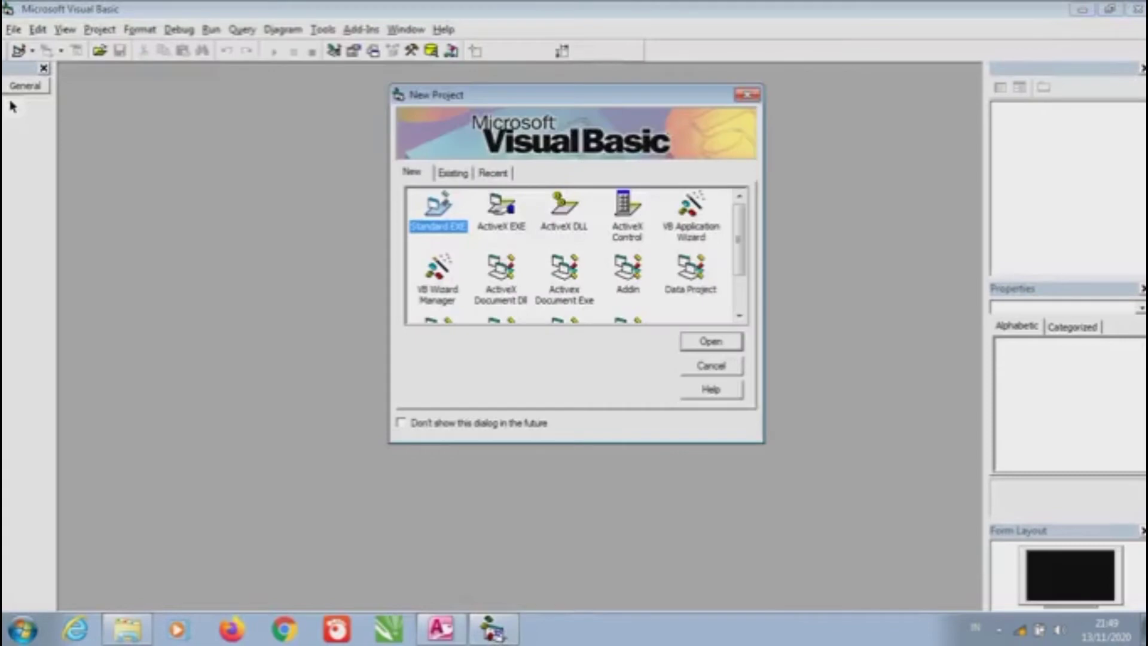
key("Return")
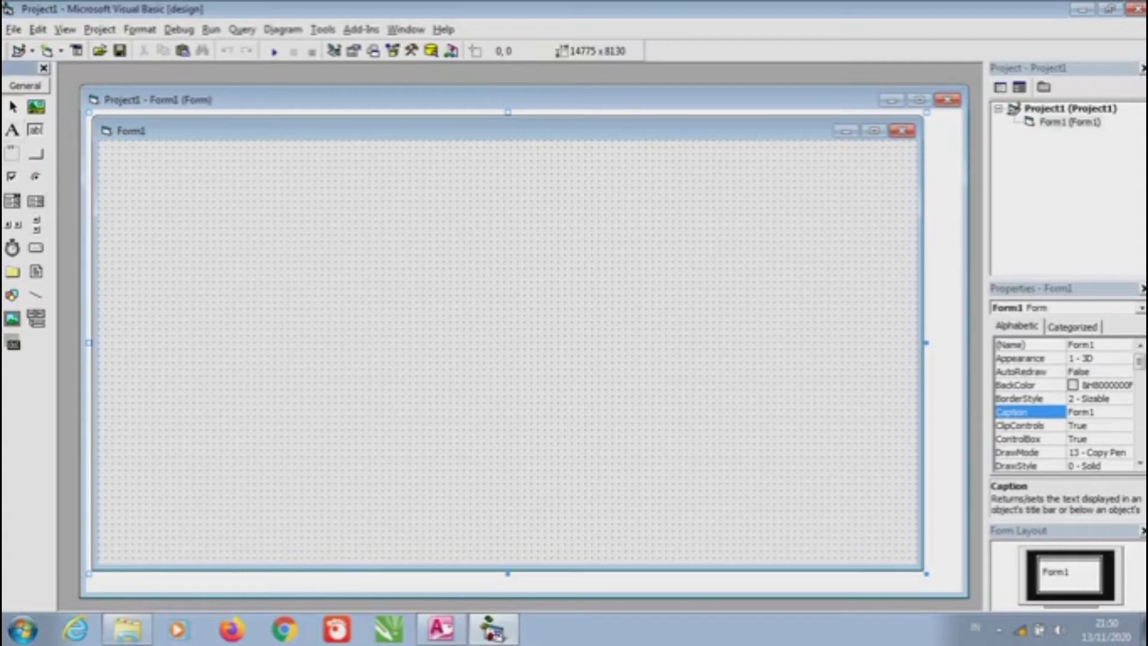
Draw a wide label at the top of Form1 captioned 'DATA PEMINJAMANAN ALAT'
left_click_drag(191, 159, 805, 191)
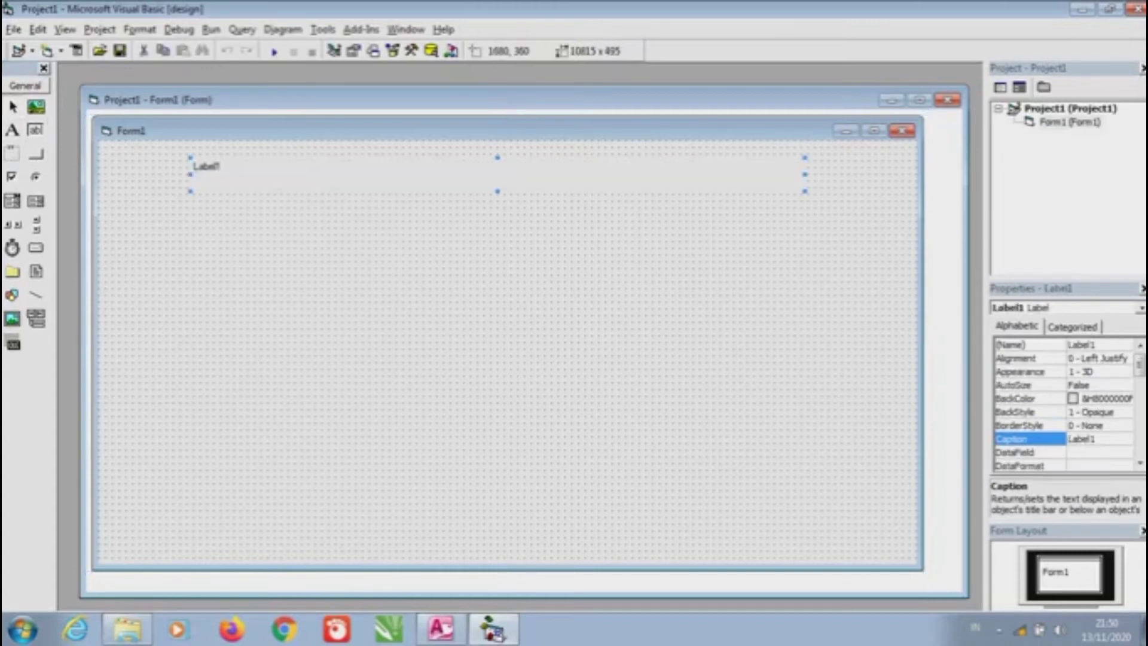
key("Caps_Lock")
type("D")
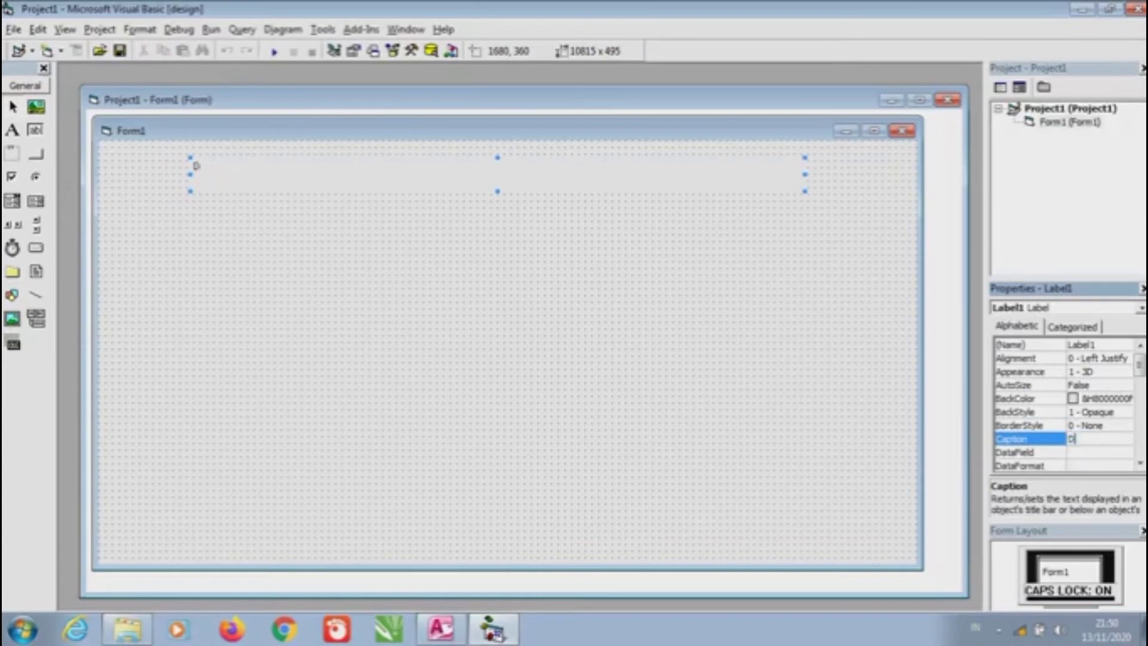
type("ATA PEM")
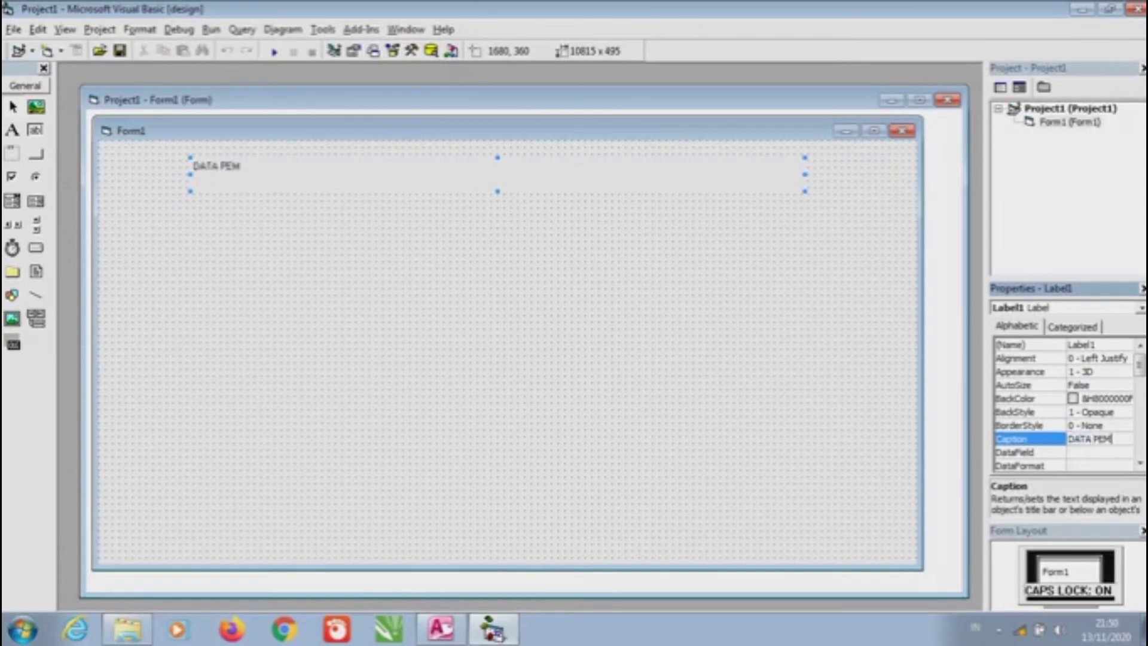
type("INJAMANAN")
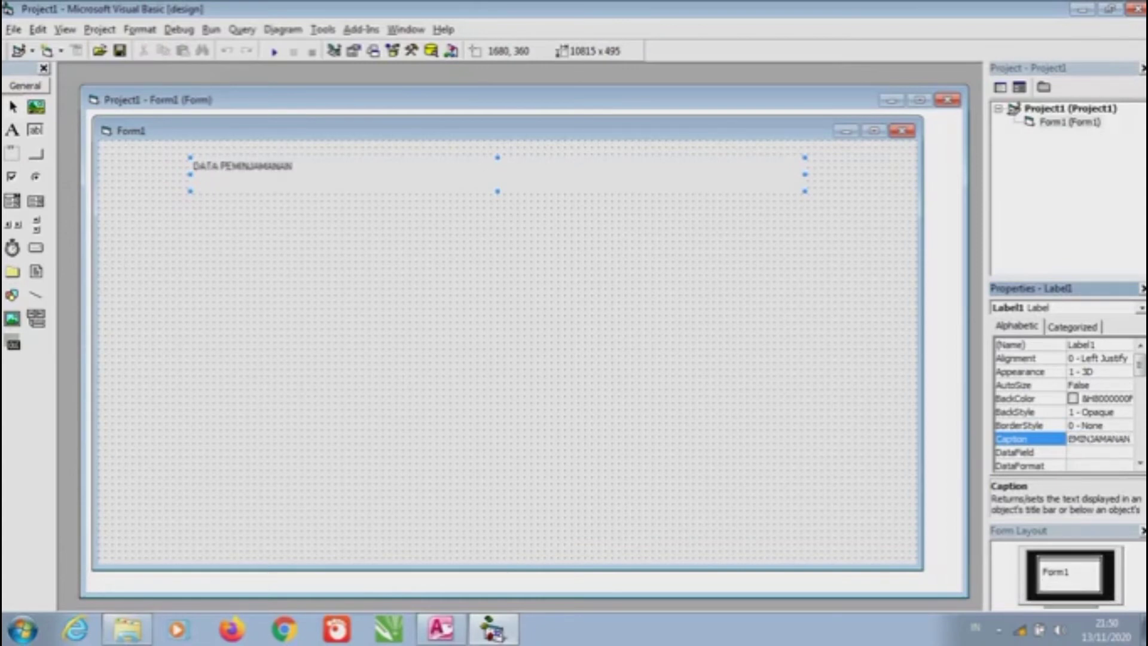
key("Caps_Lock")
key("Caps_Lock")
type("A")
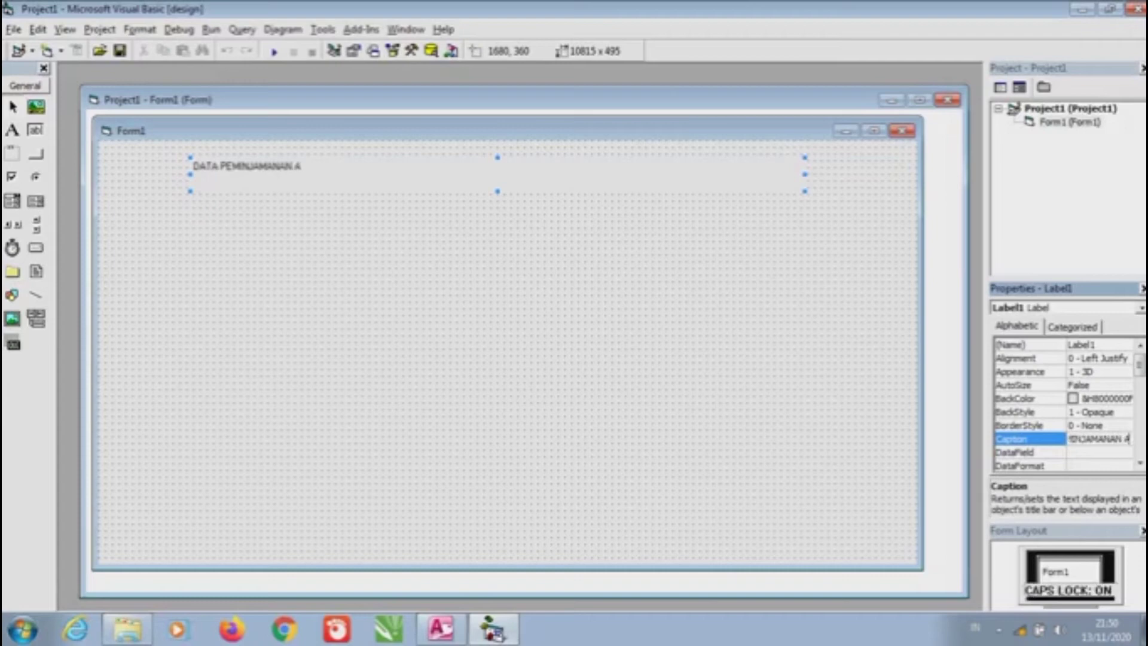
type("LAT")
Narrow the title label and set its font to Bold, size 18
left_click_drag(804, 174, 379, 174)
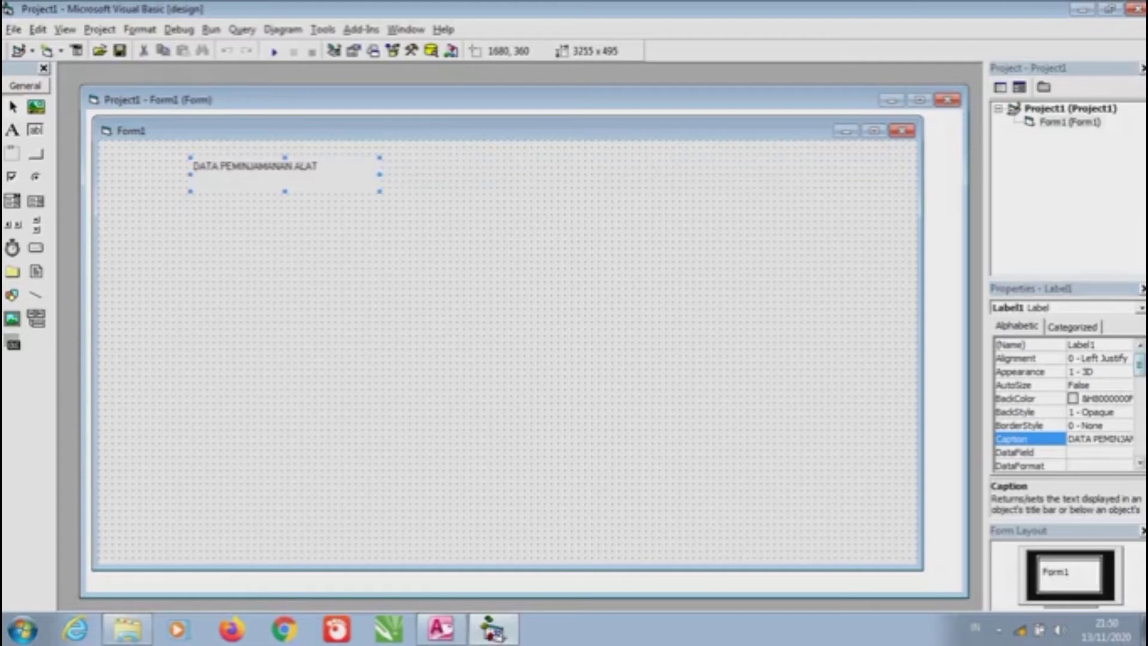
scroll(1064, 404, "down", 5)
scroll(1064, 403, "up", 2)
left_click(1028, 425)
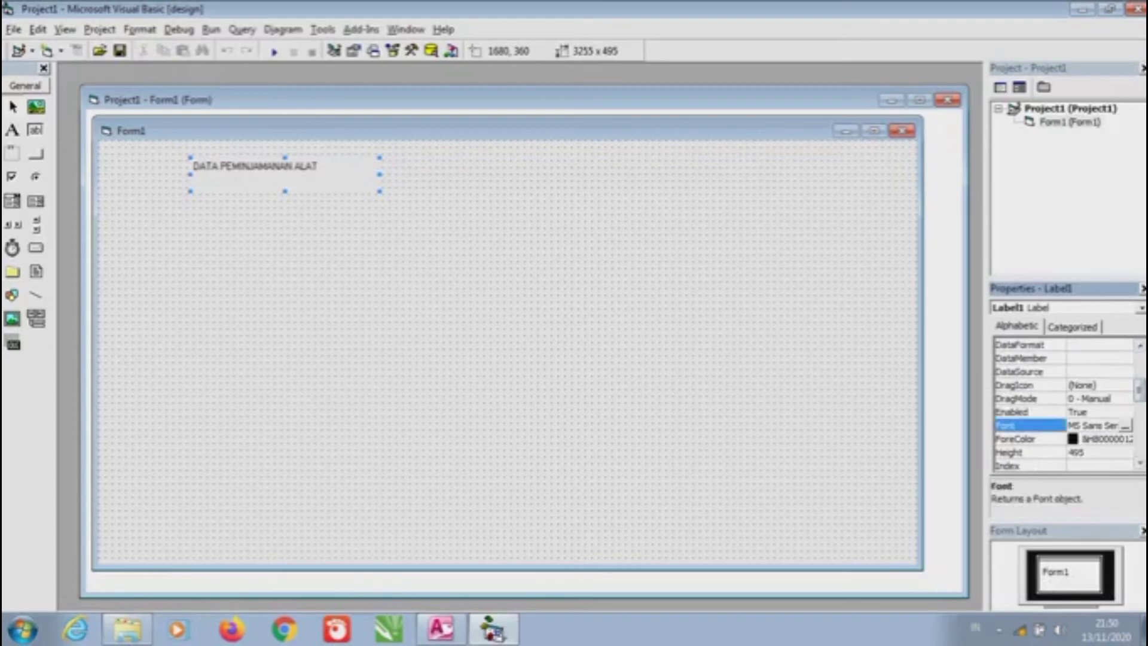
left_click(1125, 425)
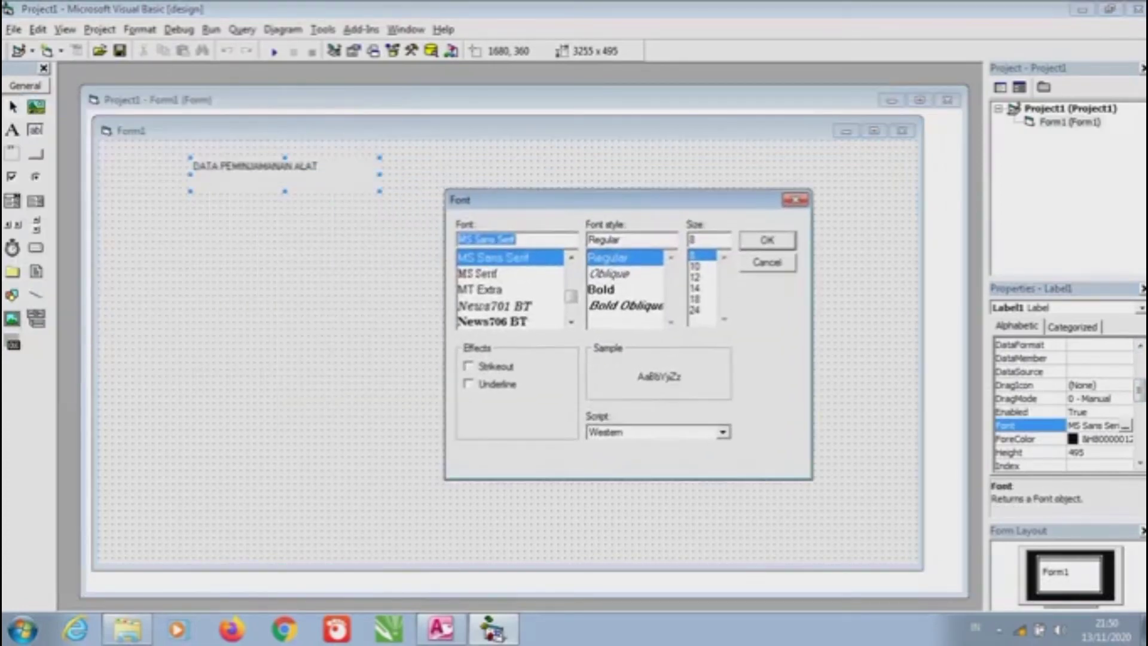
scroll(511, 289, "down", 10)
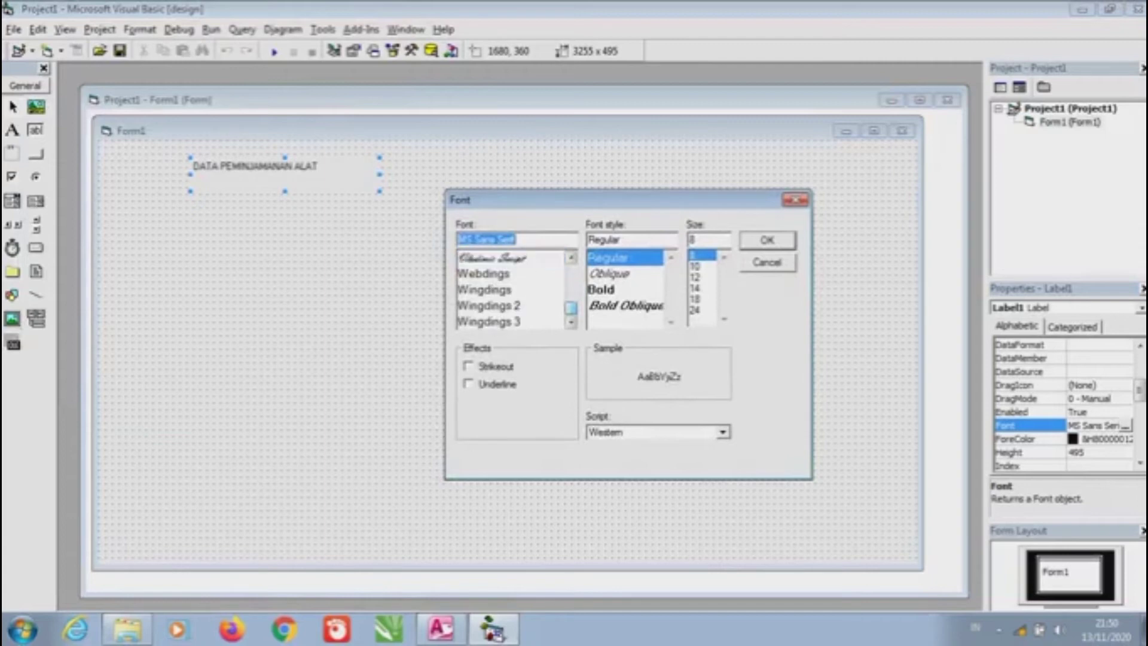
scroll(511, 290, "up", 15)
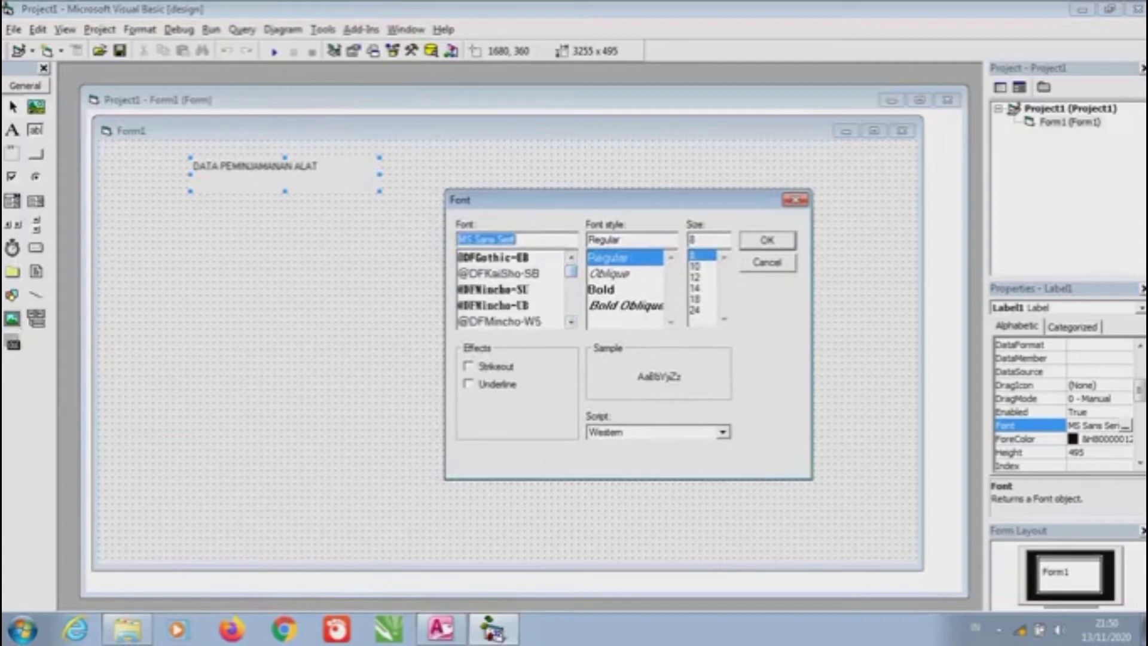
left_click(601, 289)
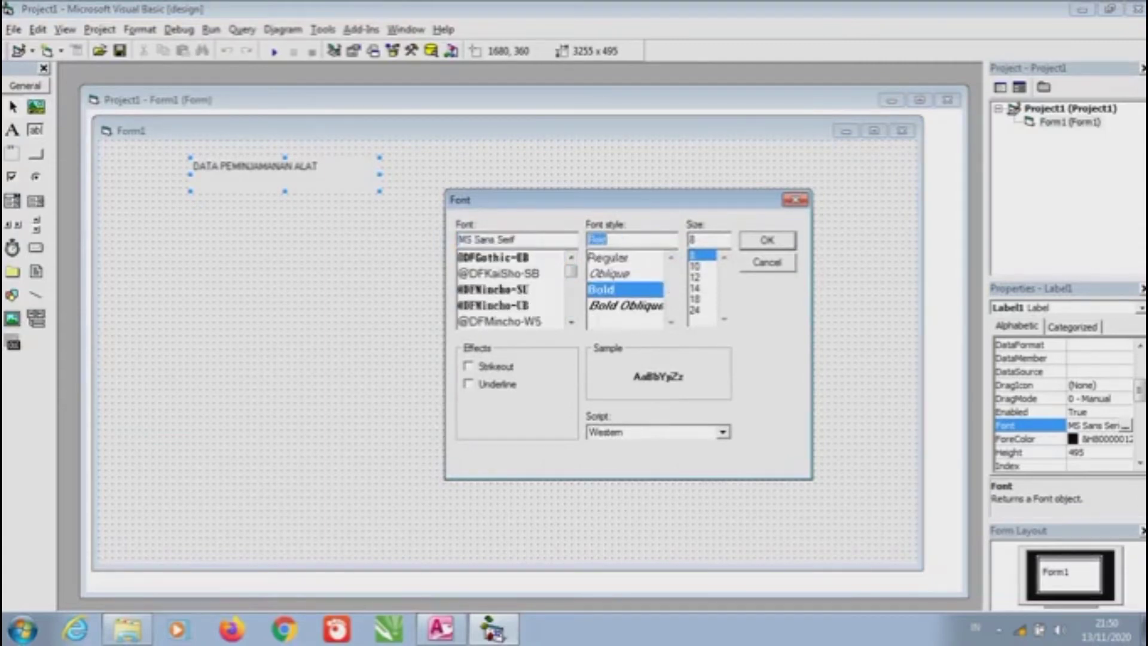
left_click(695, 310)
left_click(695, 299)
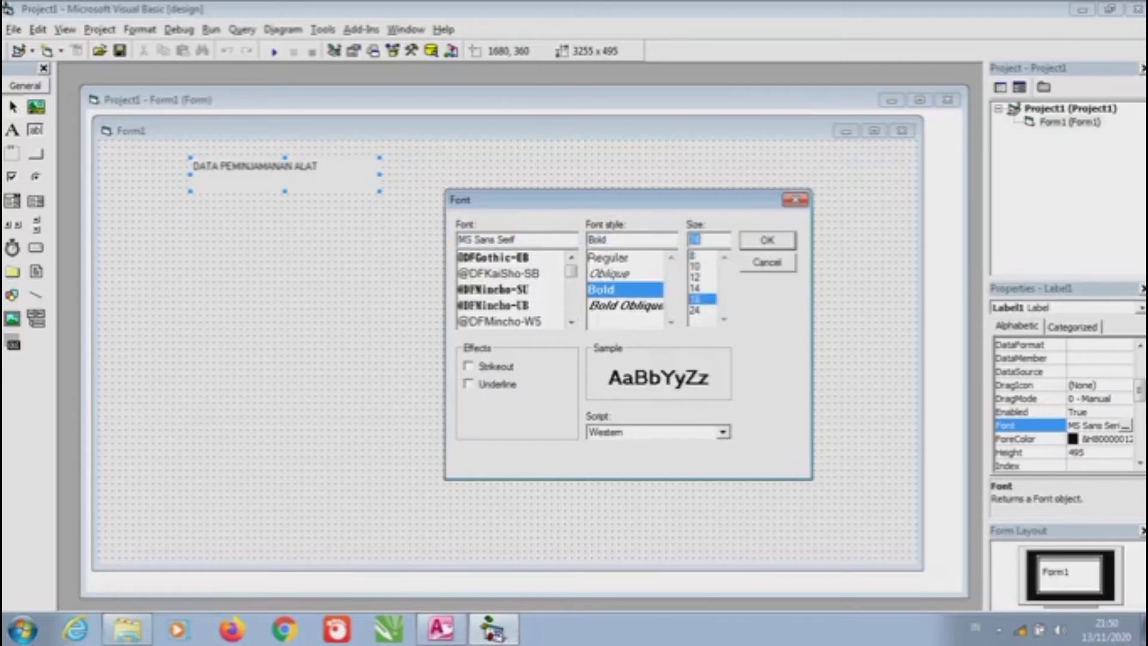
left_click(767, 240)
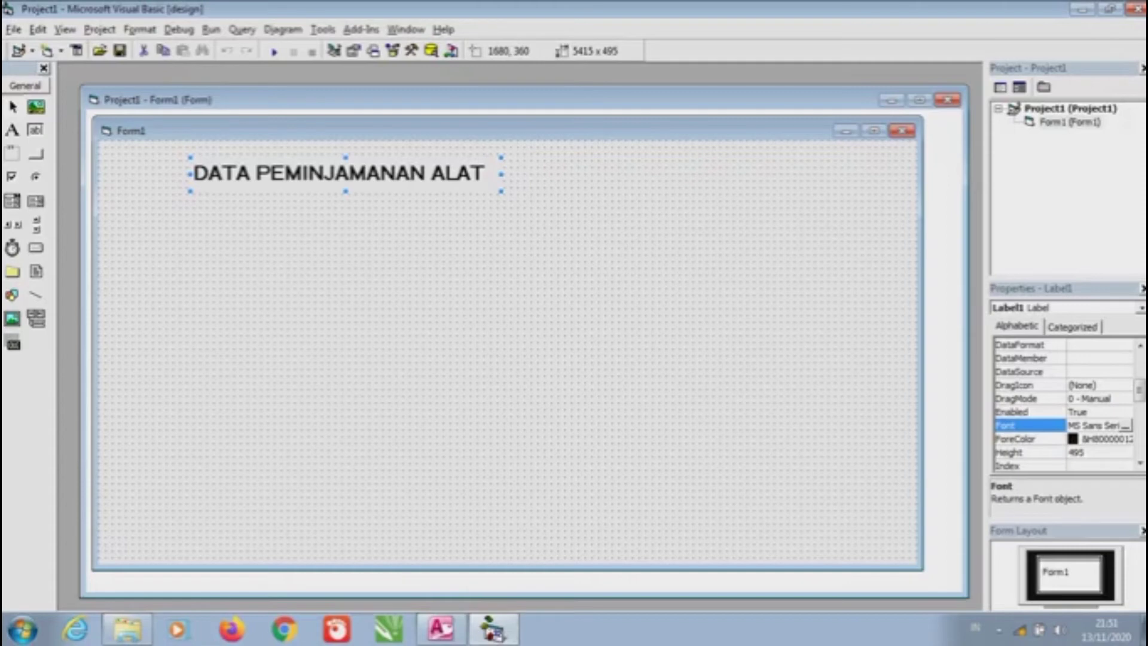
scroll(1064, 407, "up", 3)
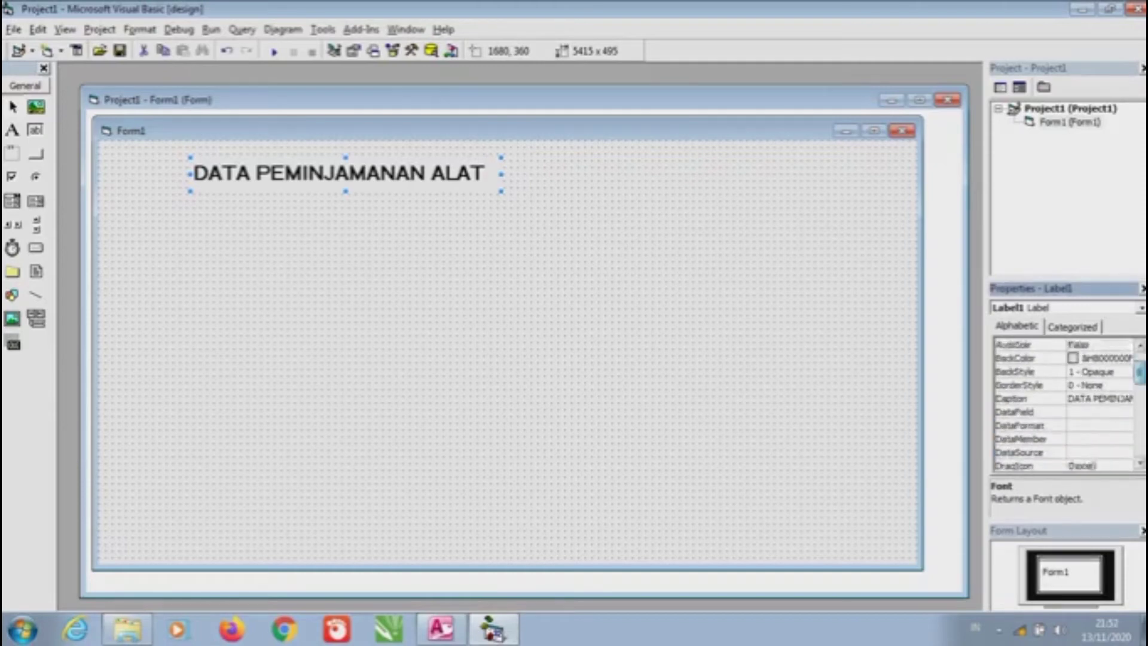
Give the title label a blue System Highlight background colour
left_click(1028, 398)
left_click(1125, 398)
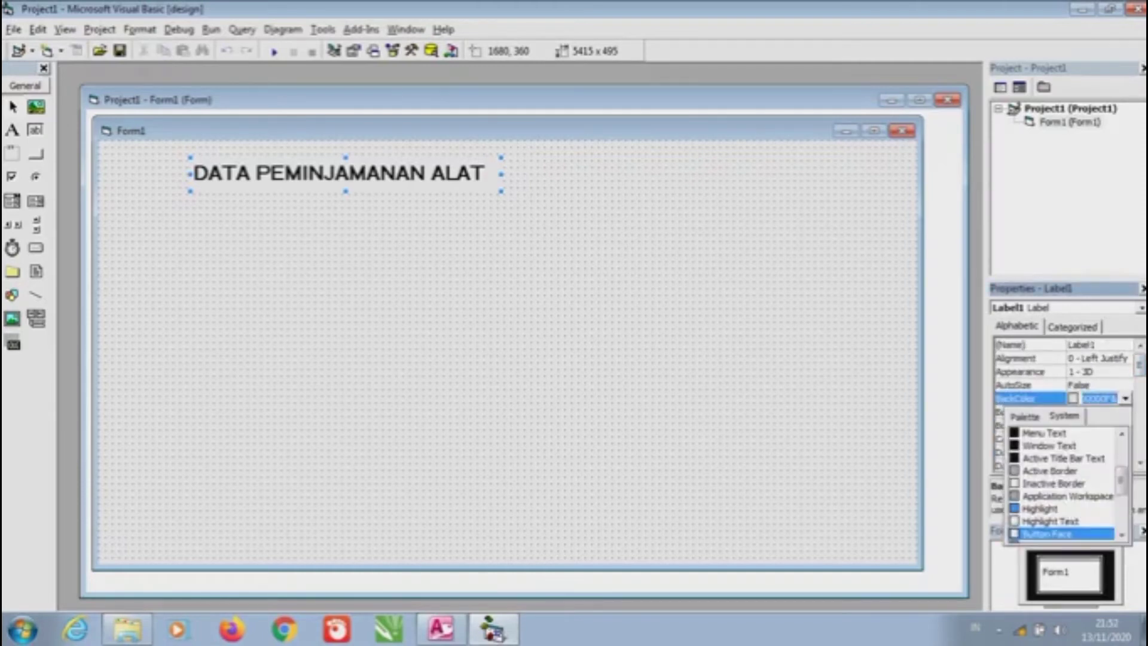
left_click(1039, 508)
left_click(346, 173)
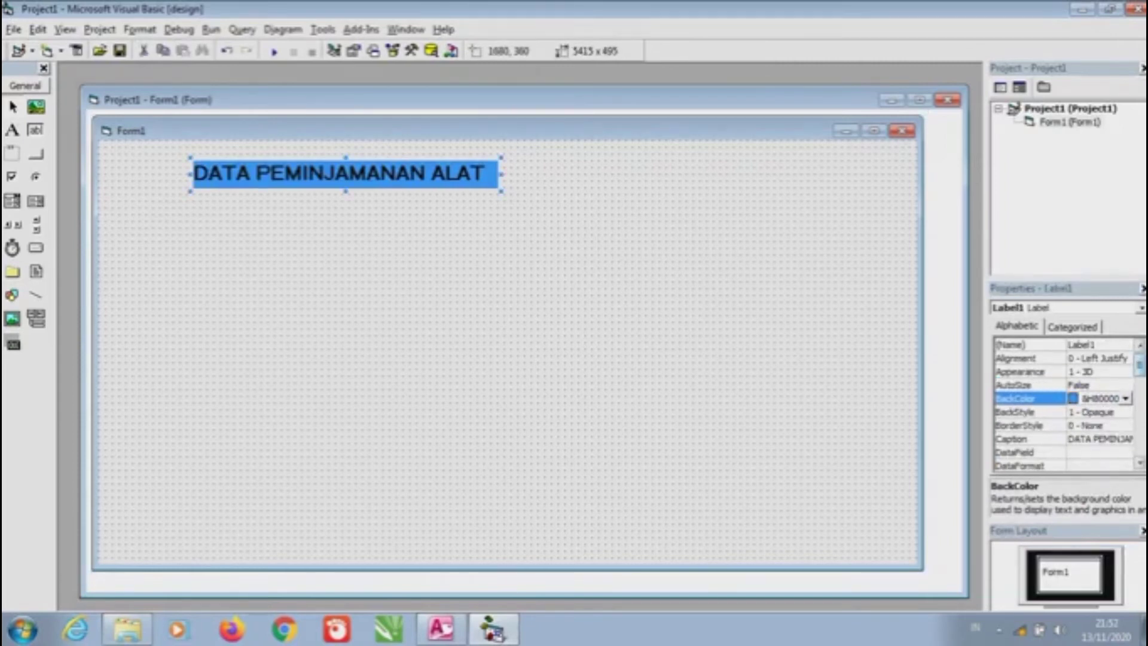
scroll(1064, 404, "down", 4)
Change the title font to Gill Sans Ultra Bold and widen the label to fit
left_click(1028, 411)
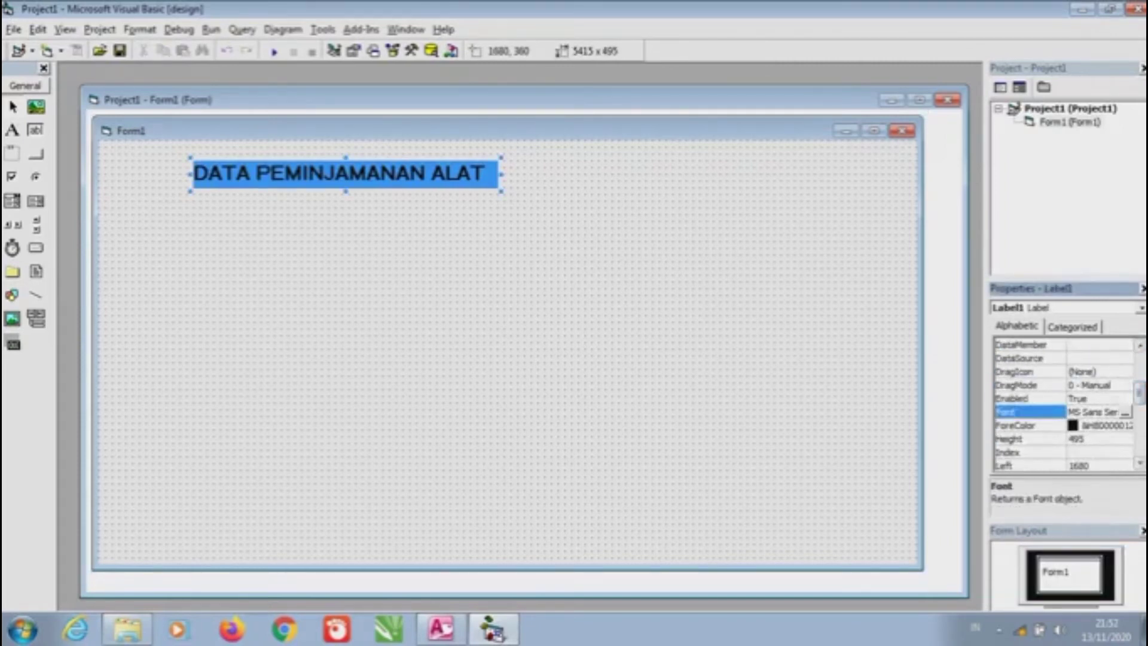
left_click(1124, 412)
left_click_drag(90, 104, 530, 186)
mouse_move(584, 282)
left_mouse_down()
mouse_move(583, 302)
mouse_move(584, 260)
mouse_move(584, 272)
left_mouse_up()
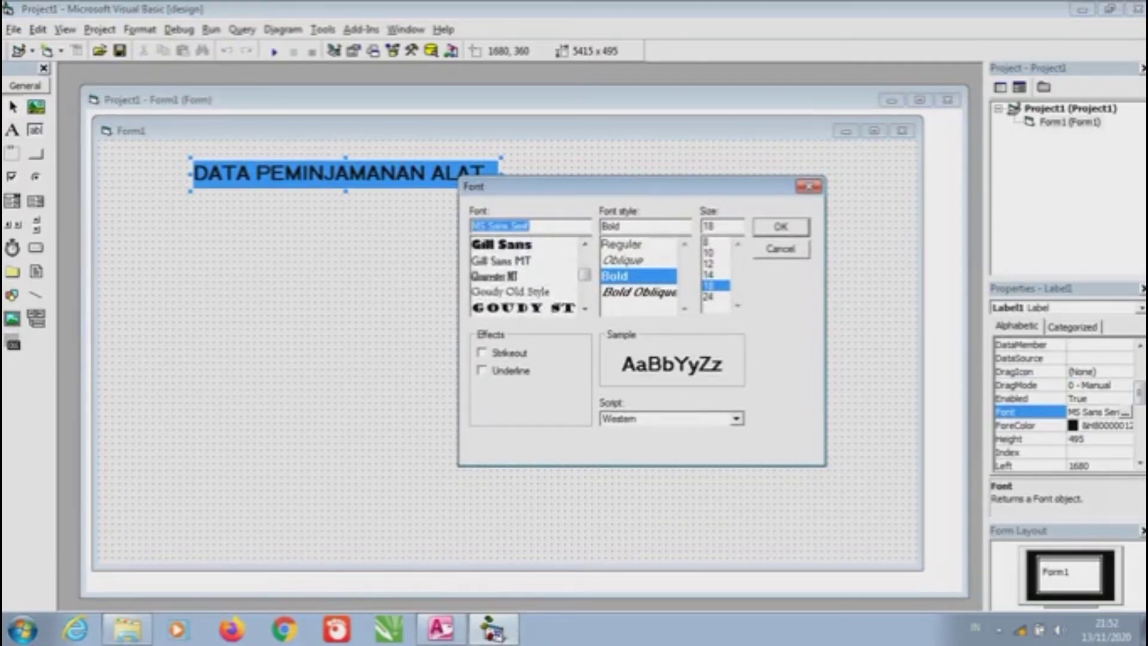
left_click(501, 244)
key("Return")
left_click_drag(501, 173, 585, 173)
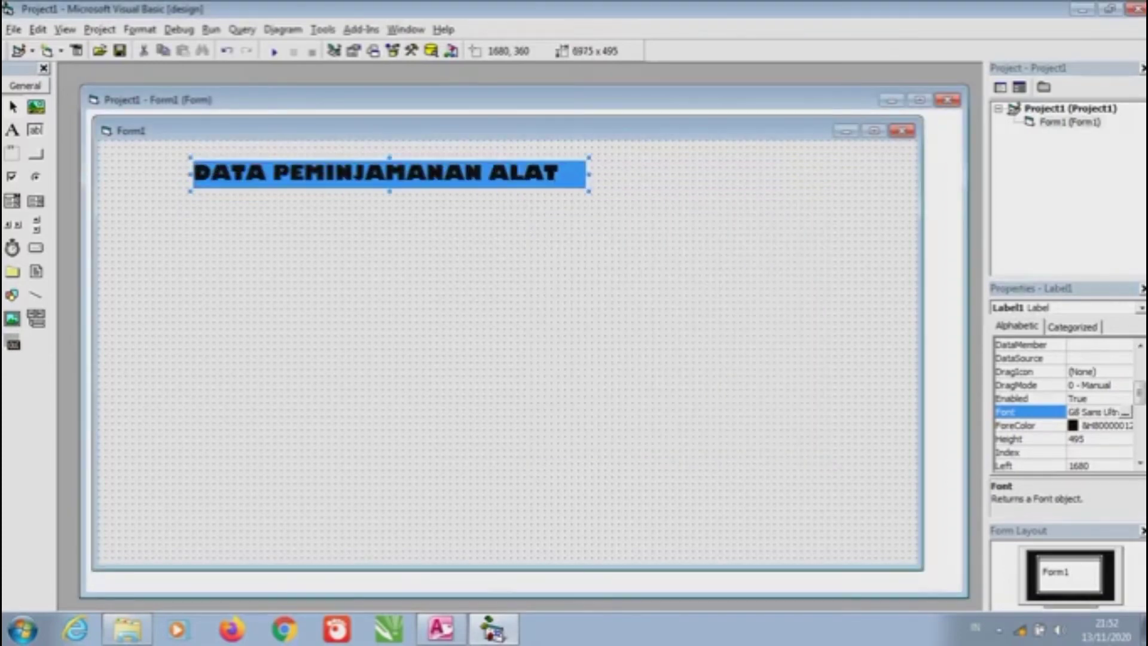
left_click(657, 359)
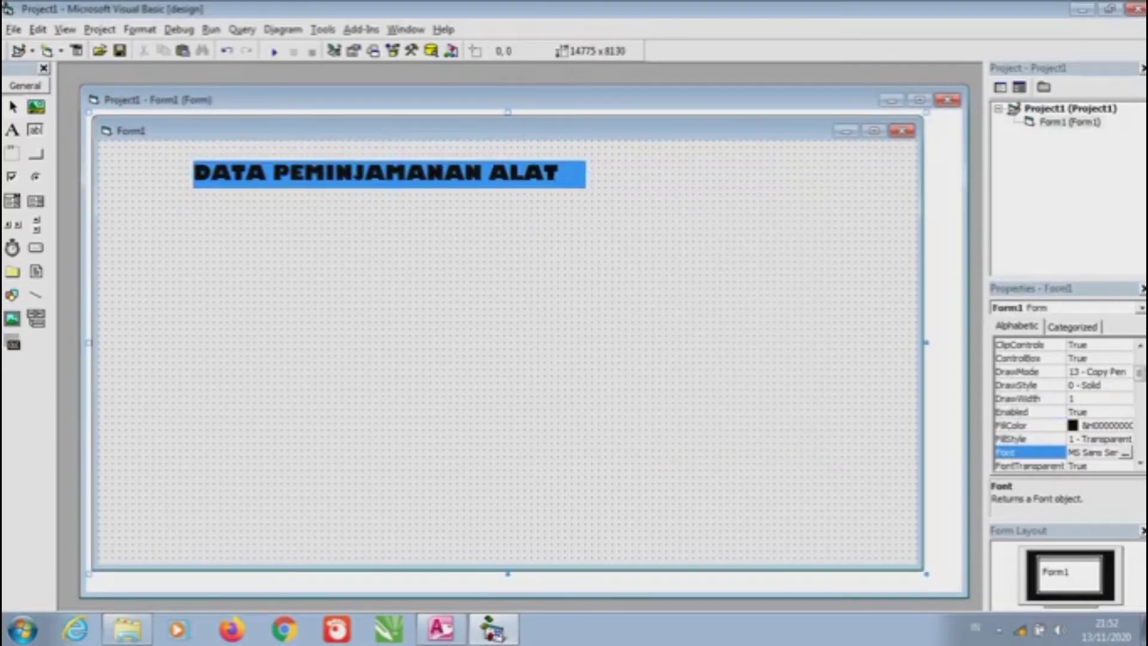
Set the title label's Alignment to 2 - Center
left_click(388, 173)
scroll(1064, 406, "up", 3)
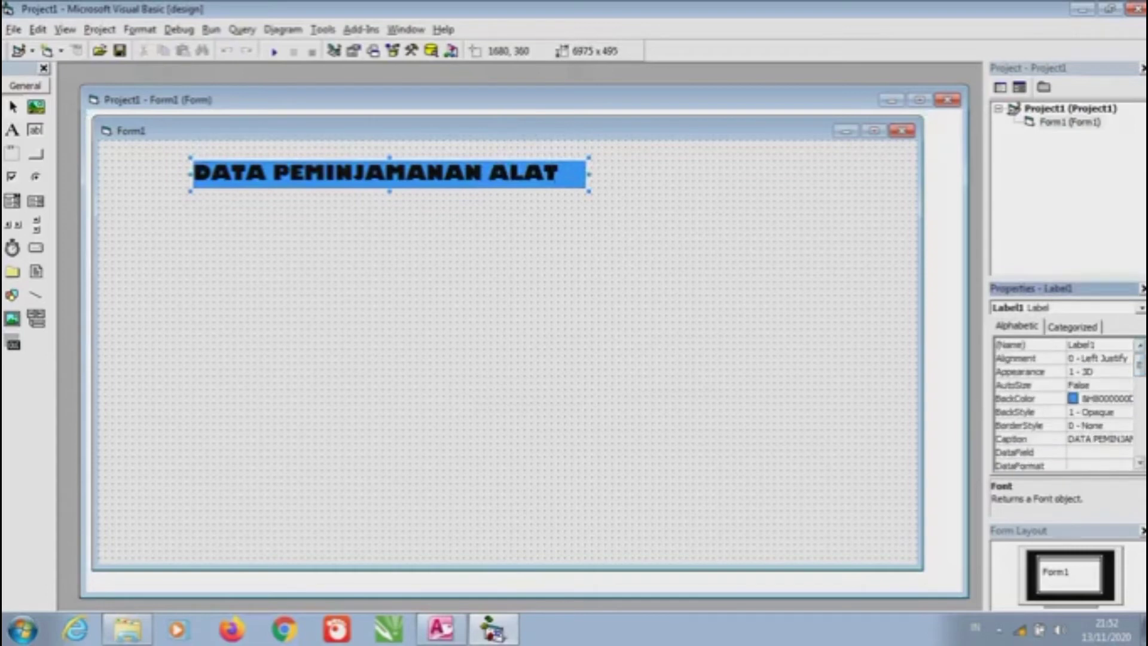
left_click(1028, 357)
left_click(1125, 357)
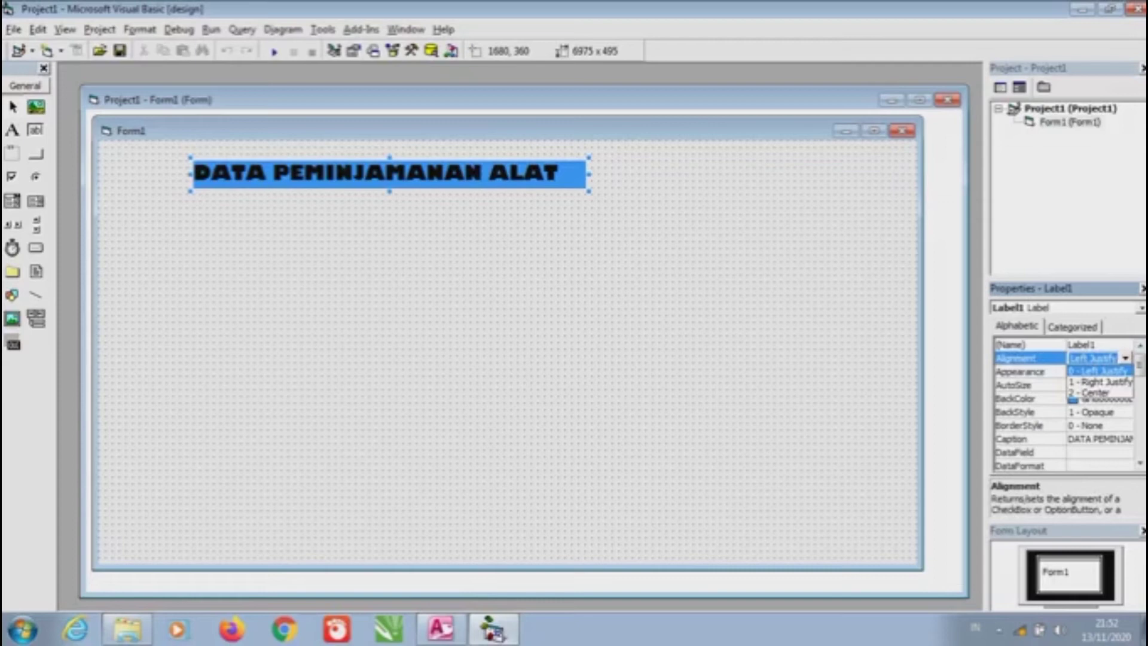
left_click(1094, 392)
left_click(508, 358)
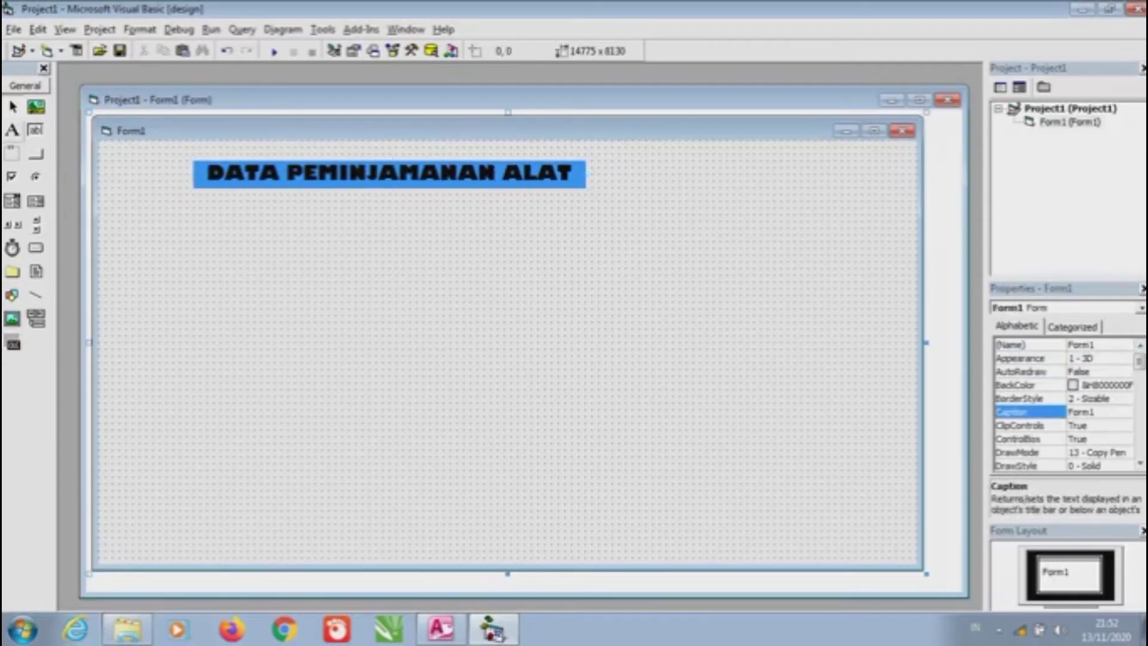
Draw the first four field labels stacked below the title on the left of Form1
left_click(24, 69)
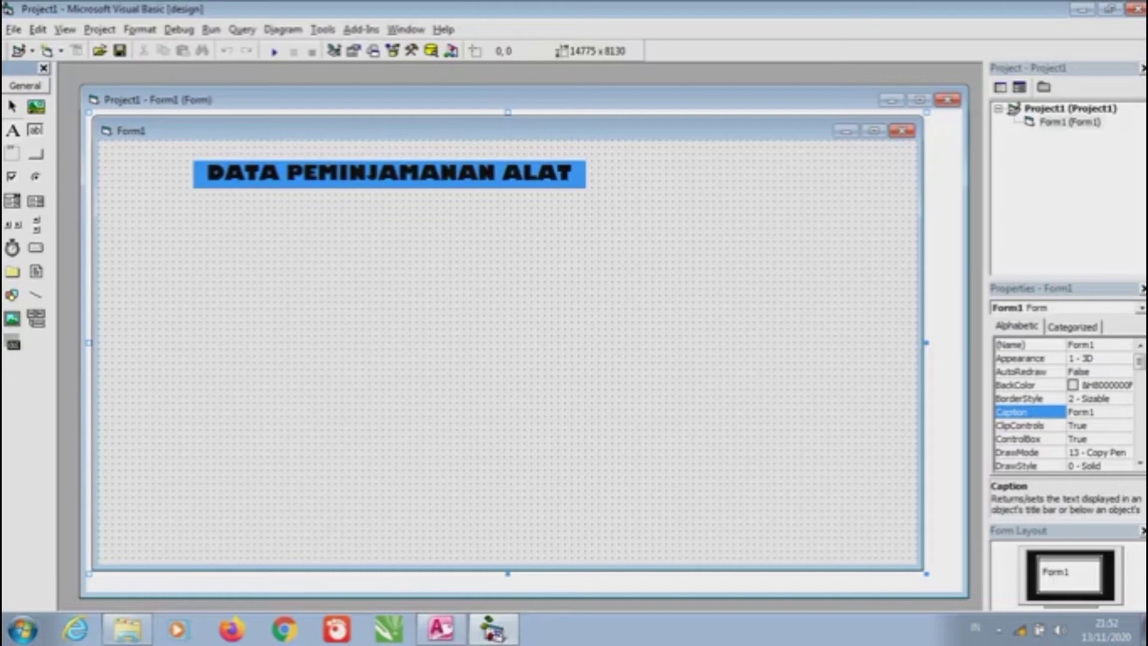
left_click_drag(129, 211, 217, 244)
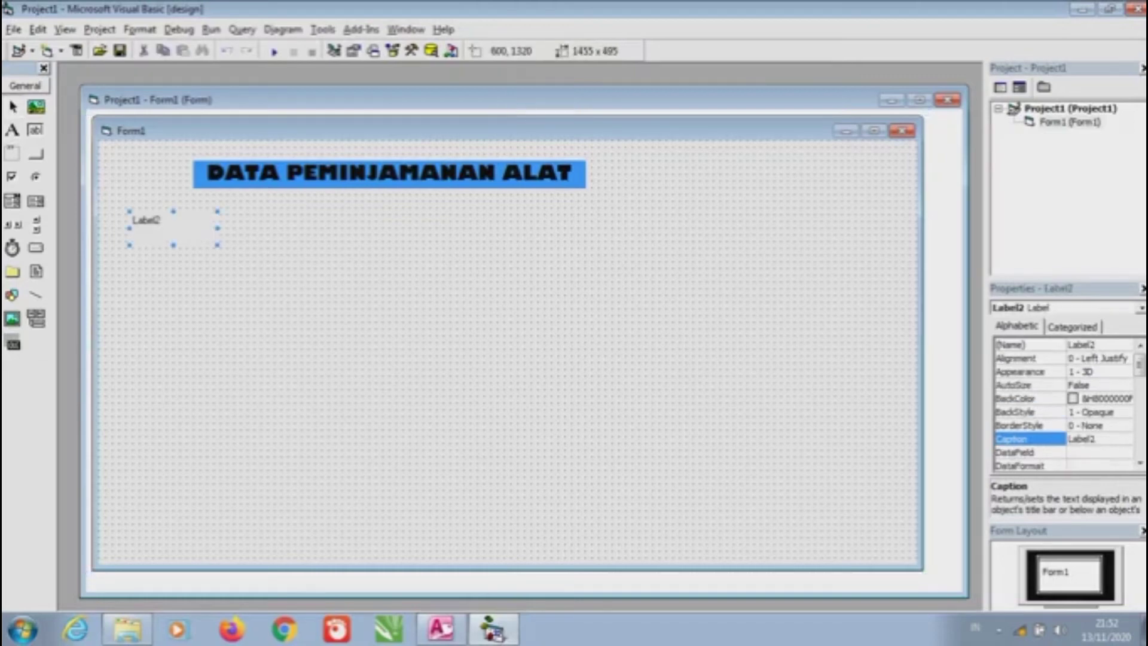
left_click(13, 130)
left_click_drag(136, 262, 245, 305)
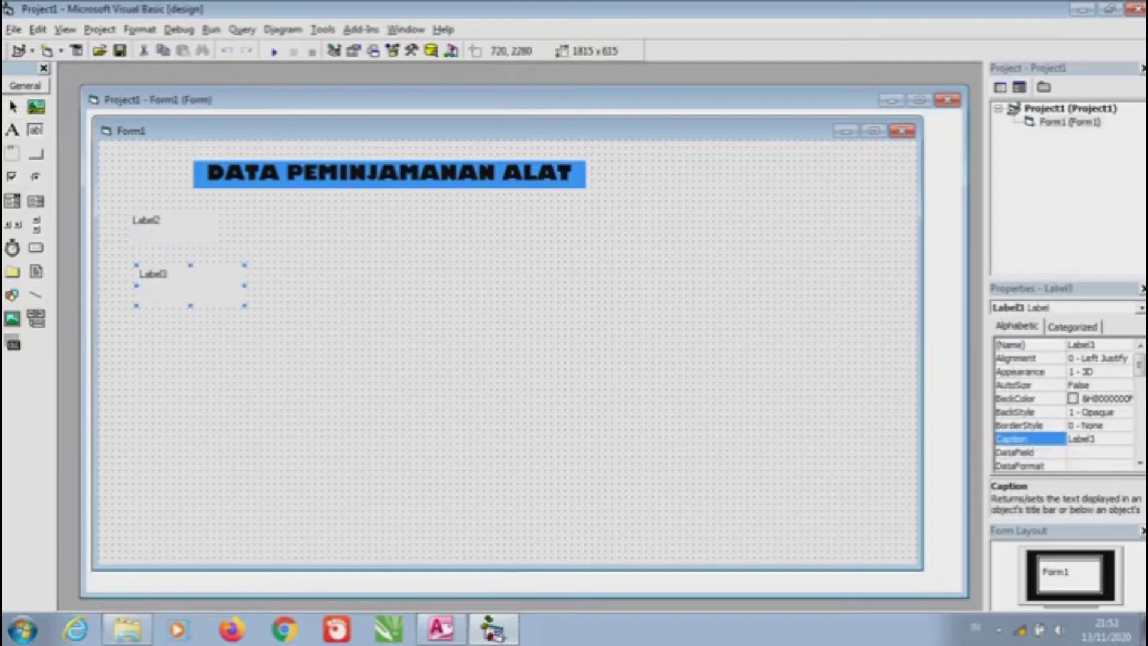
left_click_drag(137, 326, 230, 352)
left_click(12, 153)
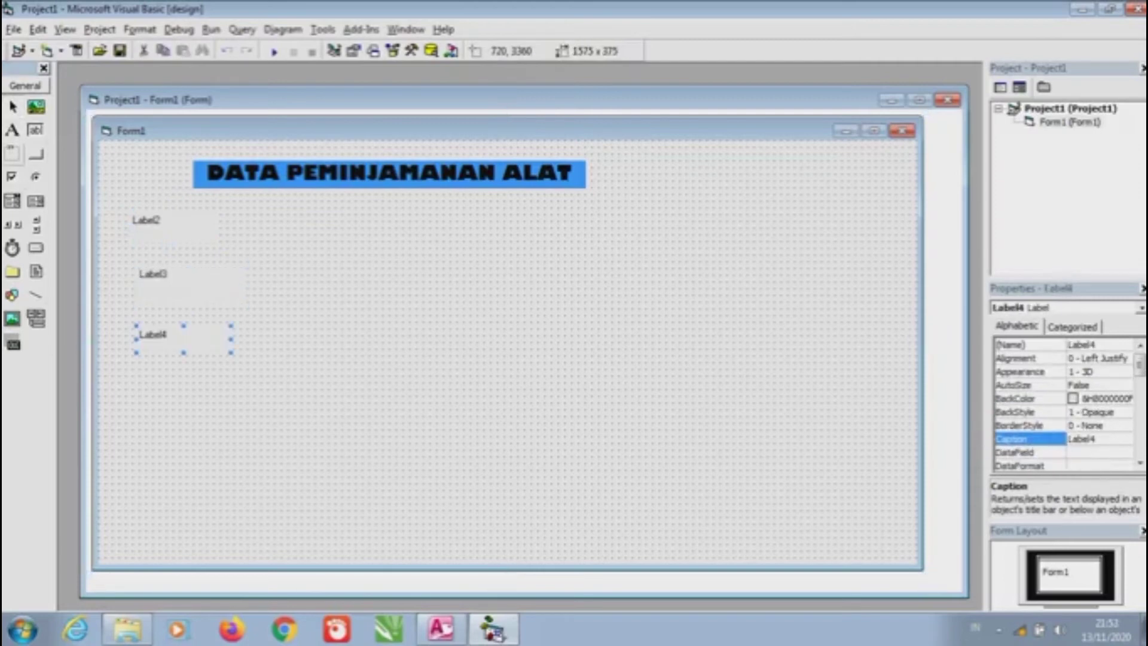
left_click_drag(126, 376, 218, 413)
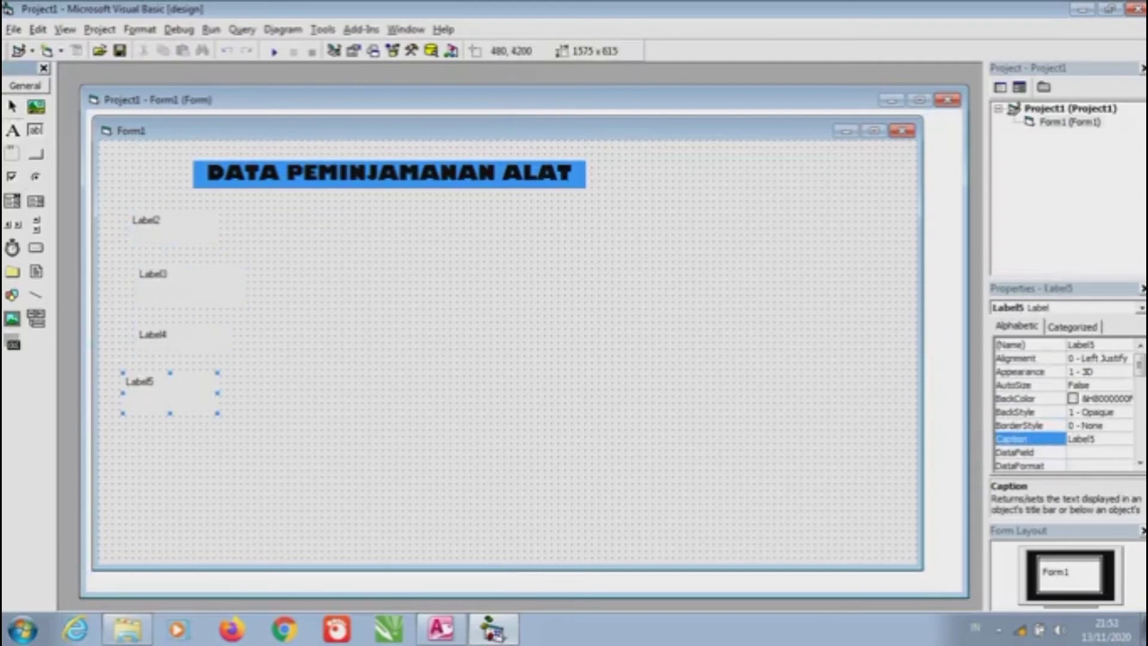
Draw three more field labels further down the left side, reaching the bottom of the form
left_click(12, 129)
left_click_drag(129, 426, 230, 486)
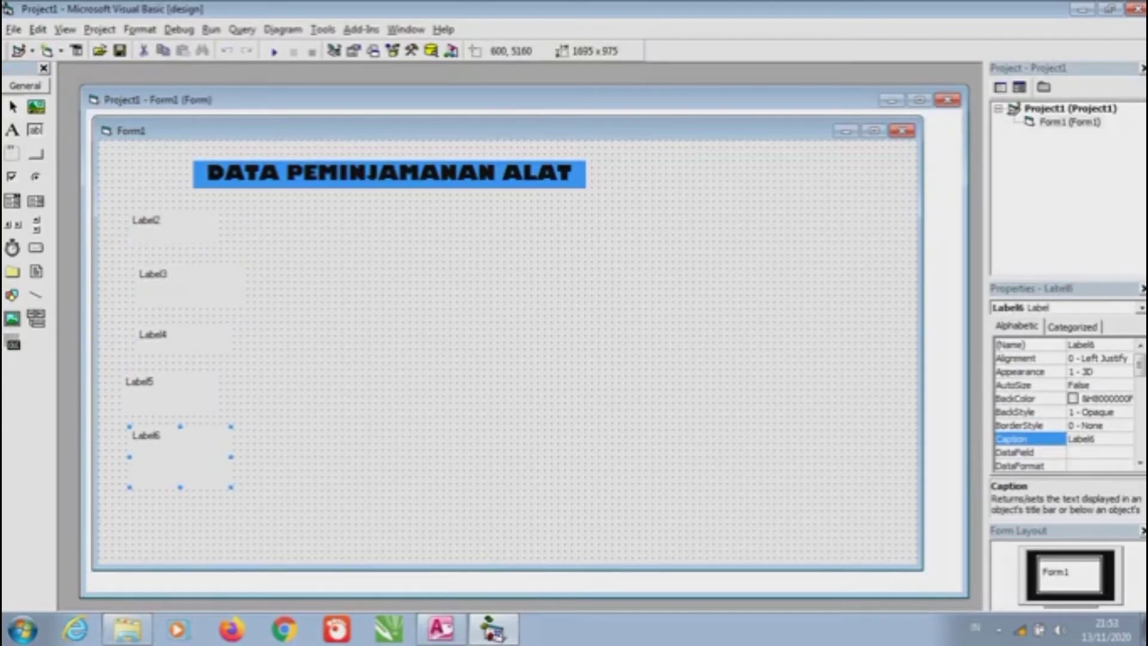
left_click(12, 130)
left_click_drag(129, 499, 258, 520)
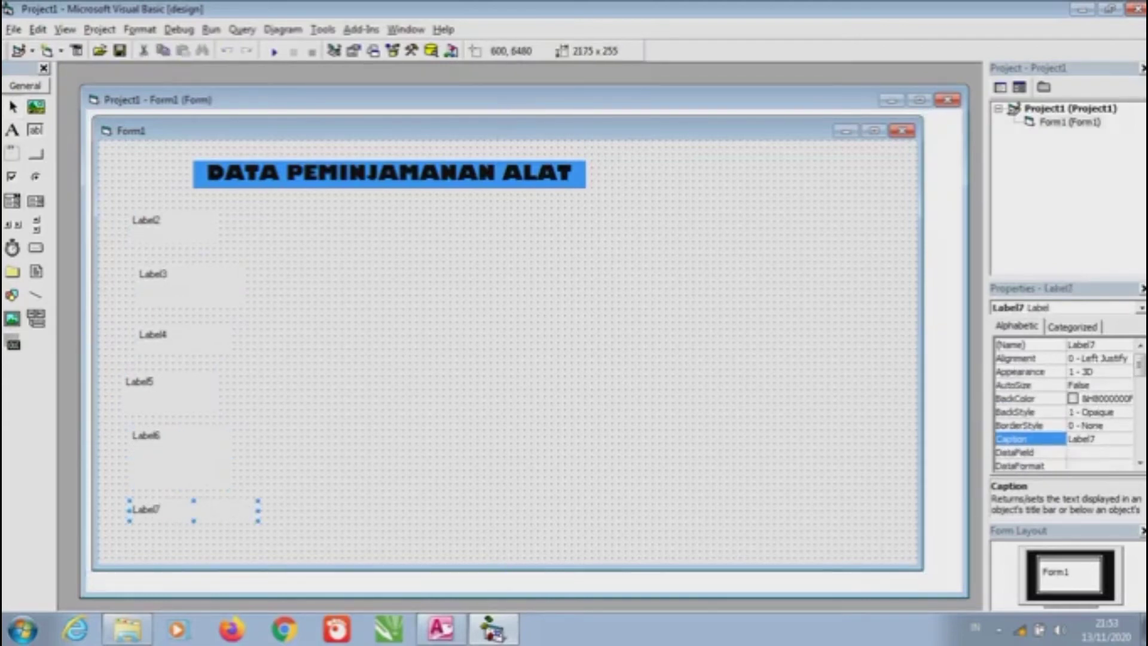
key("F4")
left_click_drag(138, 536, 284, 560)
left_click(146, 221)
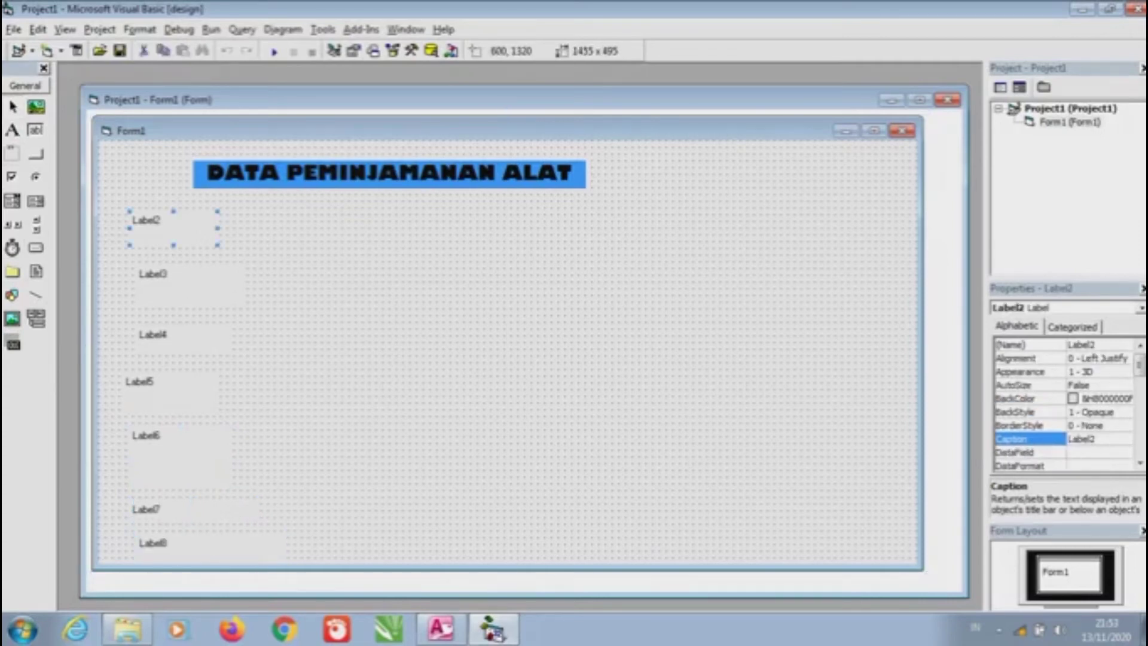
Caption Label2 'NAMA PEMINJAM', give it a Highlight blue BackColor and widen it
key("F4")
key("Caps_Lock")
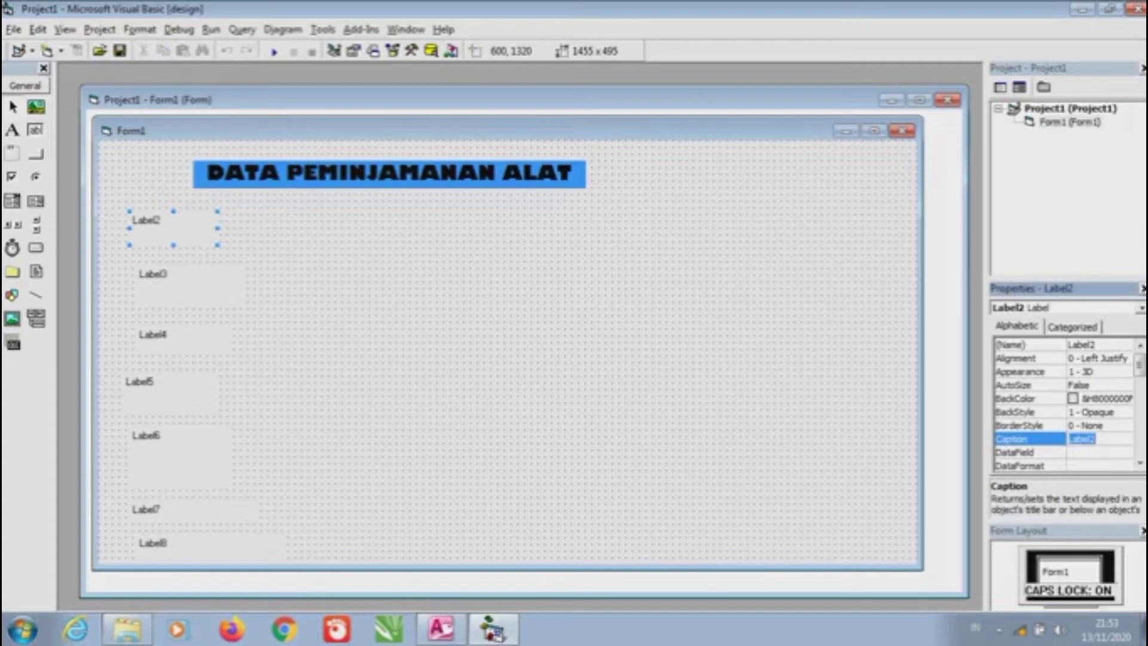
type("NAMA PEMINJAM")
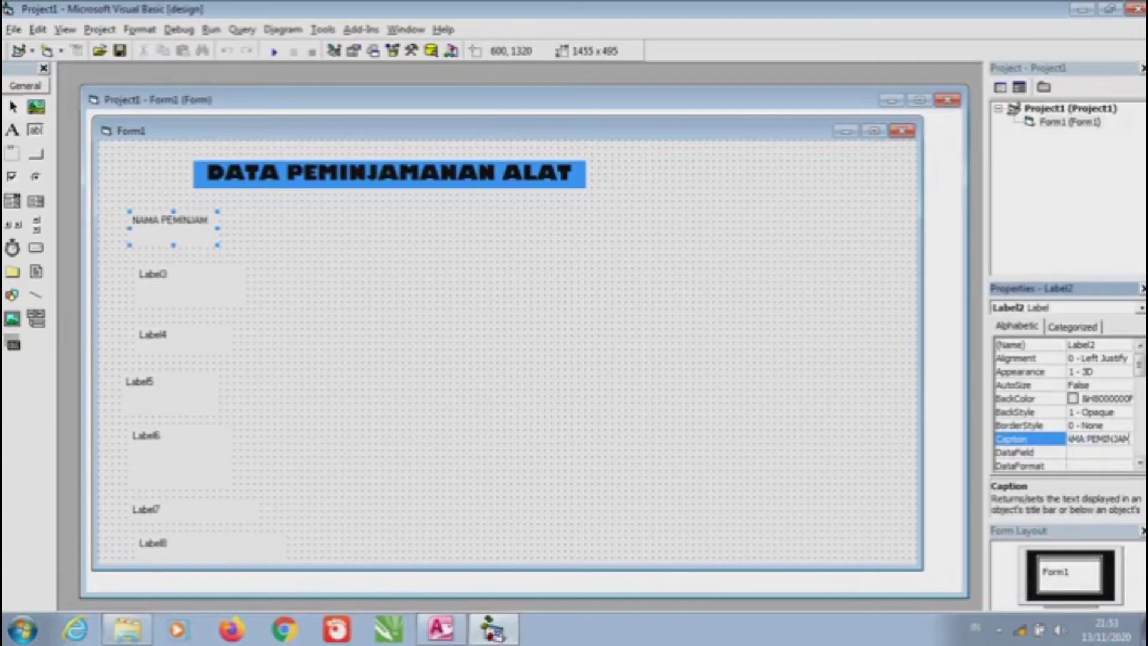
left_click(1029, 398)
key("alt+Down")
key("Up")
key("Up")
key("Return")
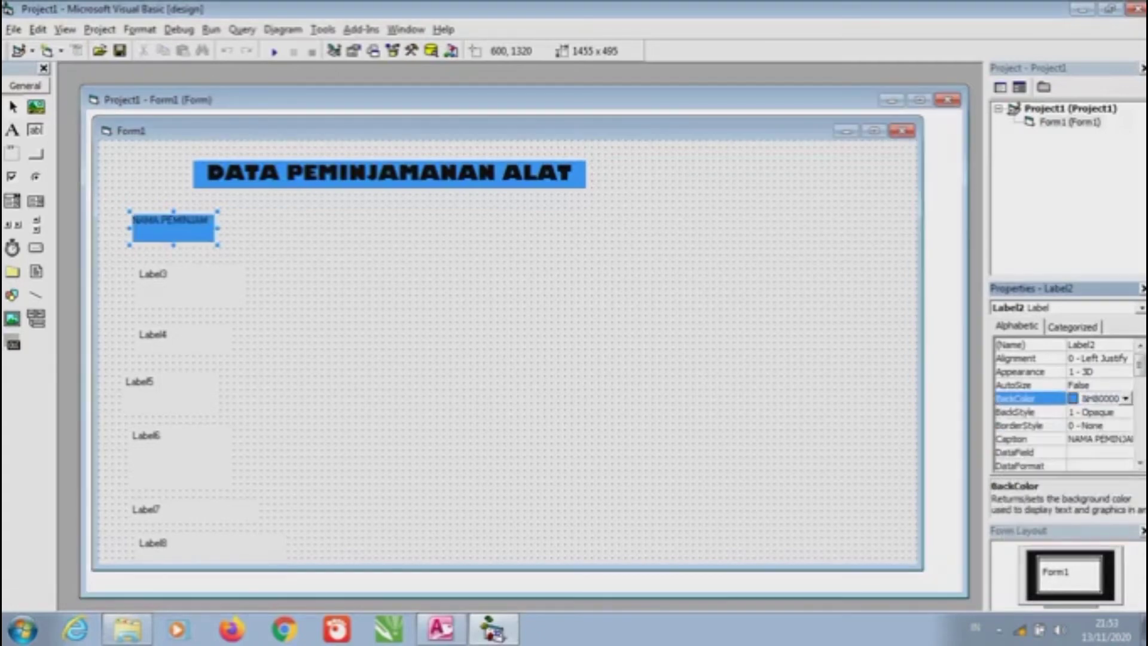
key("shift+Right")
key("shift+Right")
key("shift+Right")
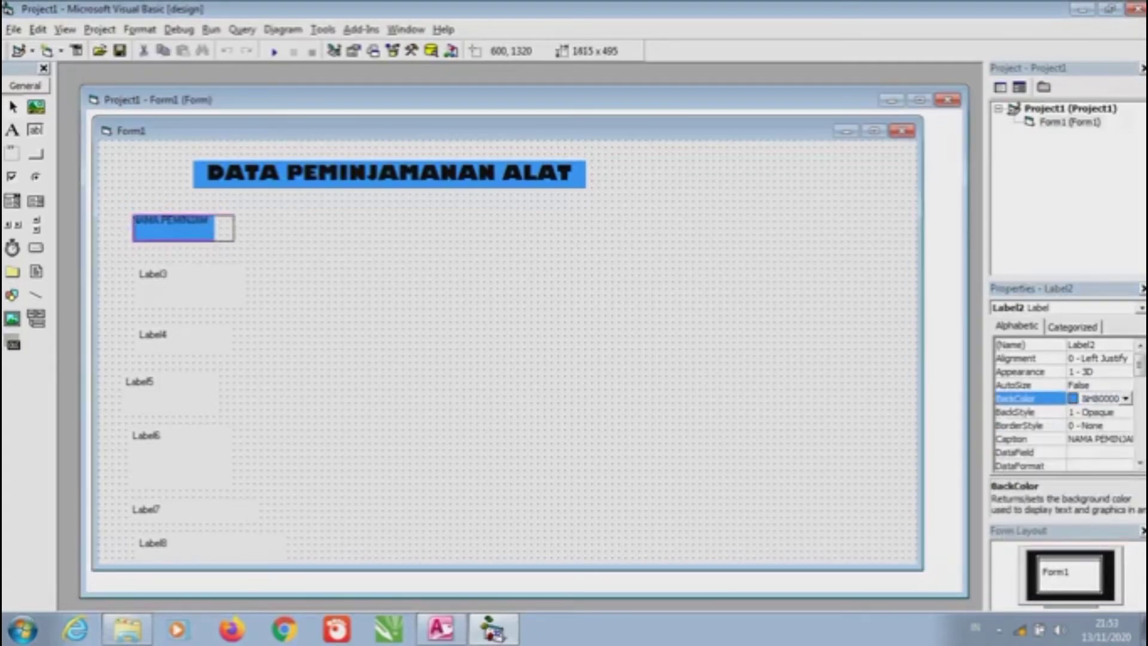
Set the NAMA PEMINJAM label's Alignment to 2 - Center
left_click(1029, 398)
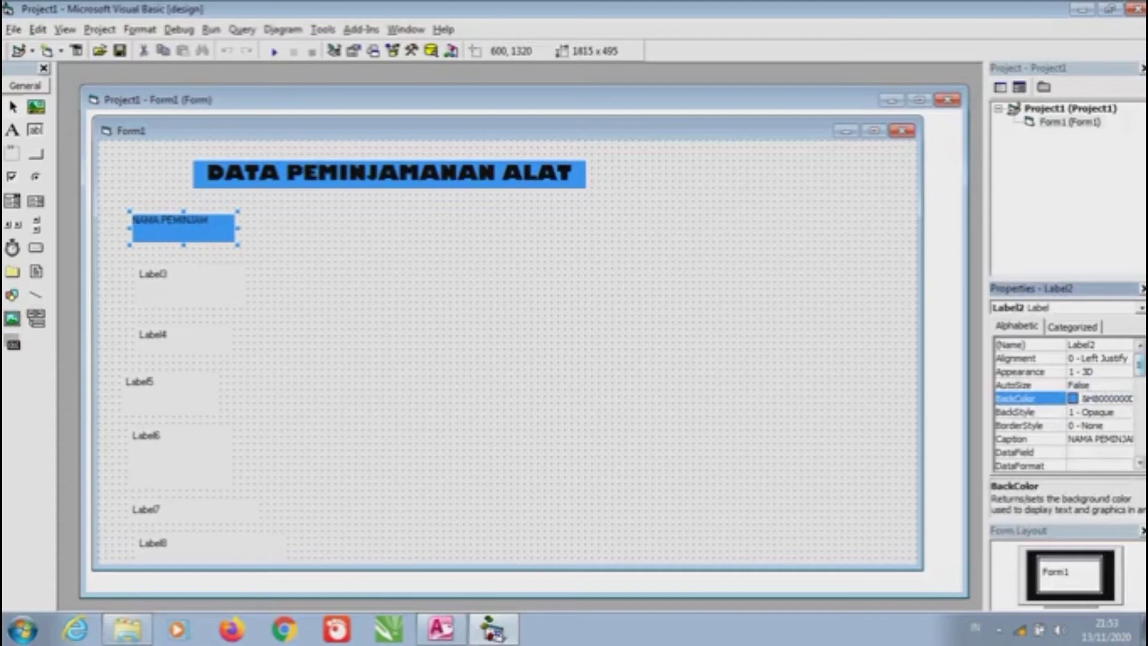
left_click(1029, 358)
left_click(1125, 358)
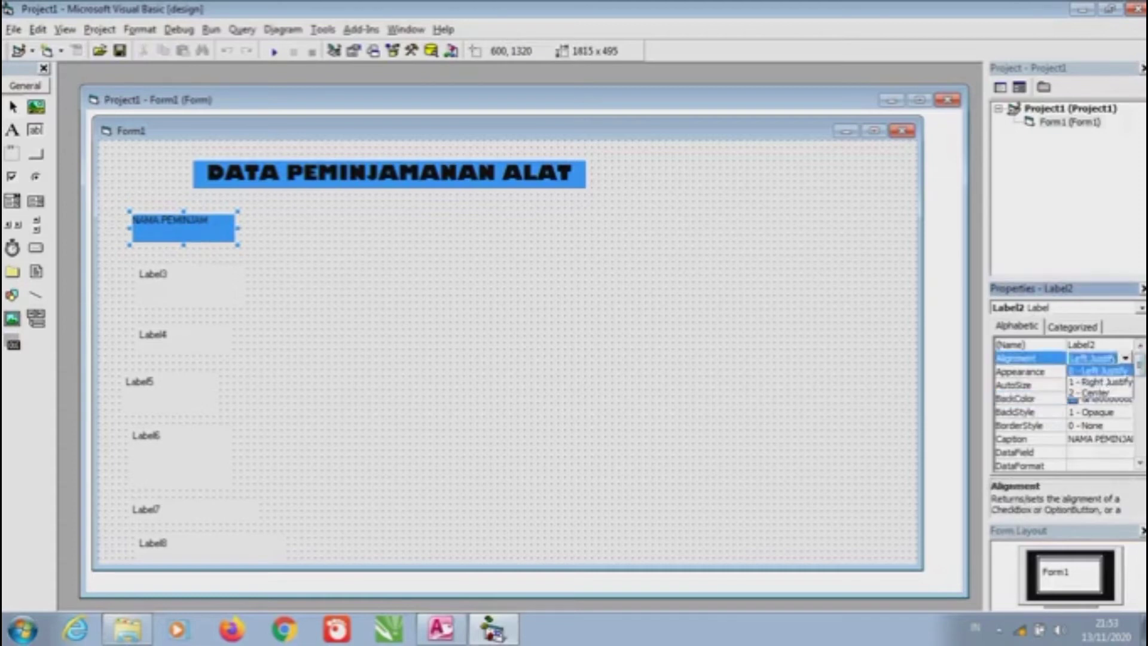
left_click(1092, 392)
Move the second field label up directly beneath NAMA PEMINJAM
left_click(190, 286)
left_click_drag(190, 286, 184, 272)
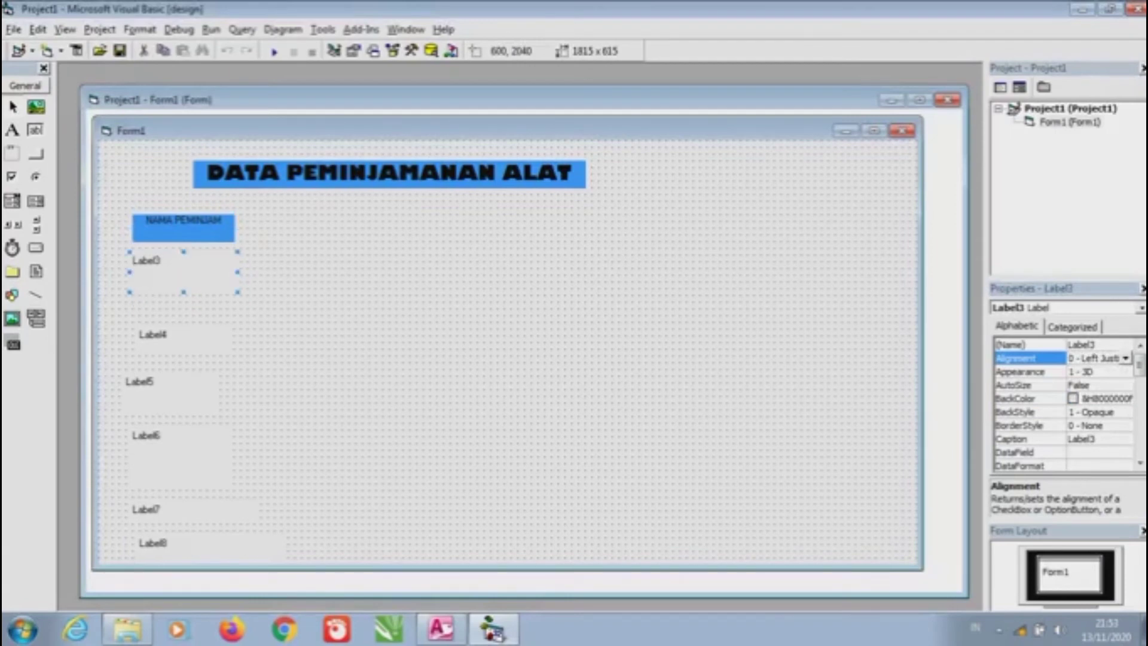
left_click(1125, 358)
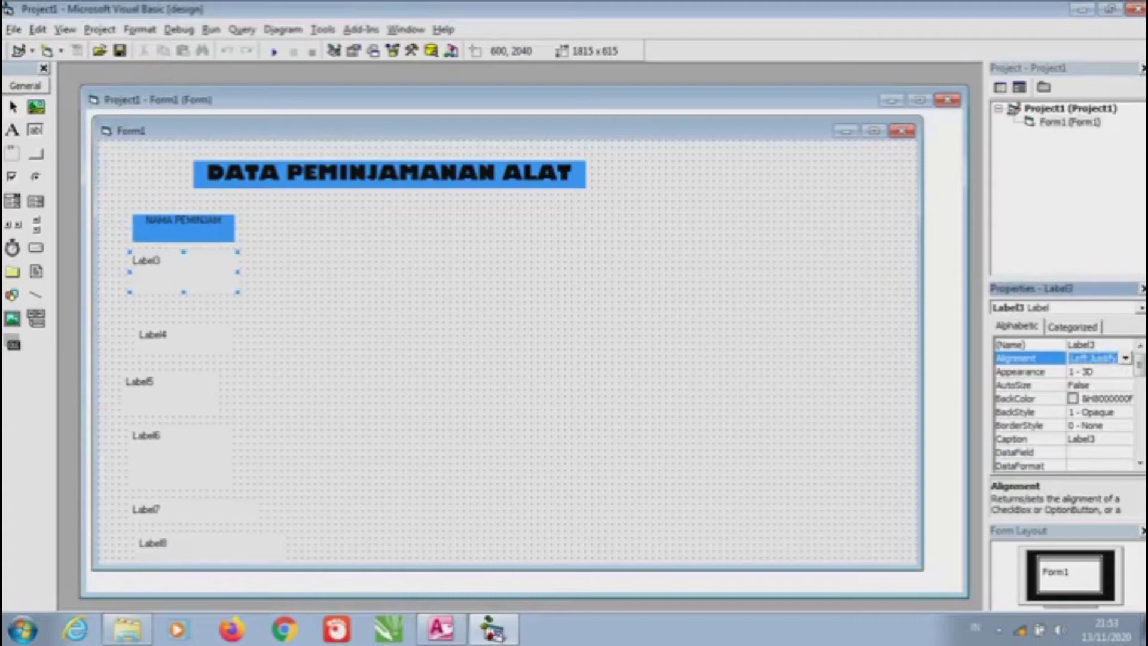
scroll(1064, 407, "down", 7)
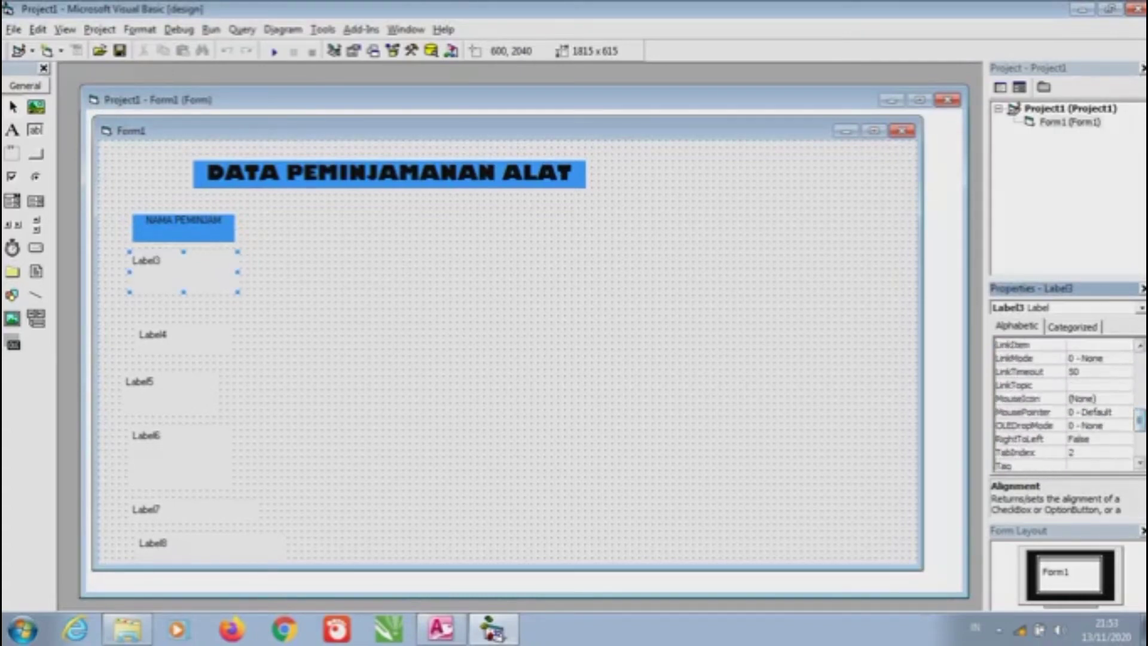
scroll(1064, 406, "down", 2)
scroll(1064, 404, "up", 5)
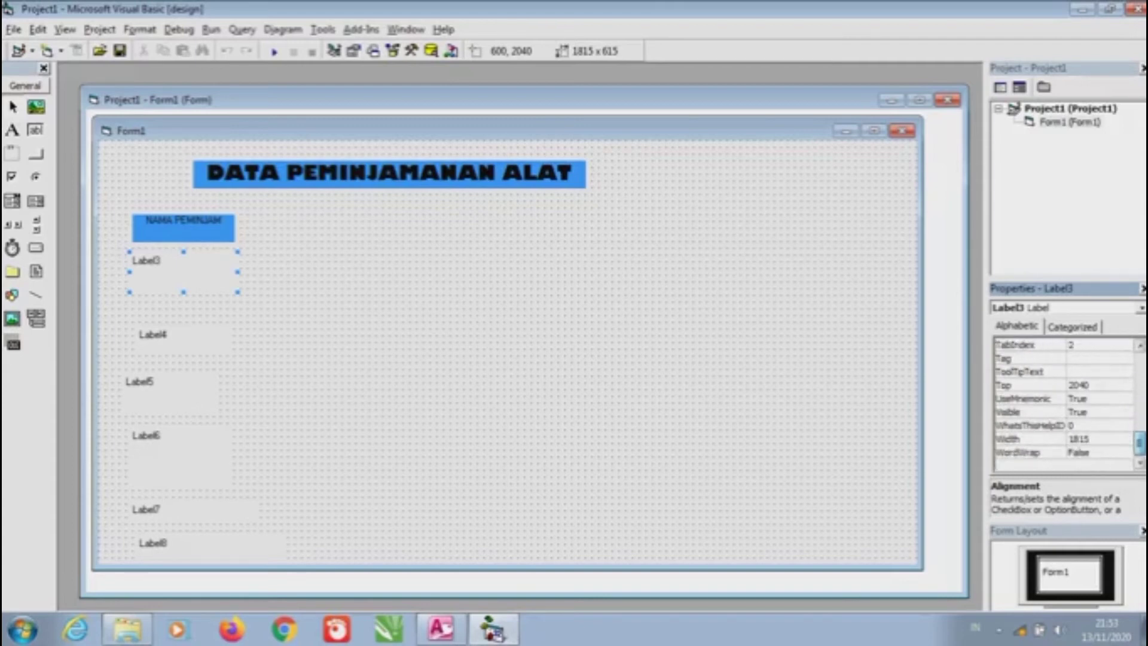
scroll(1063, 404, "up", 3)
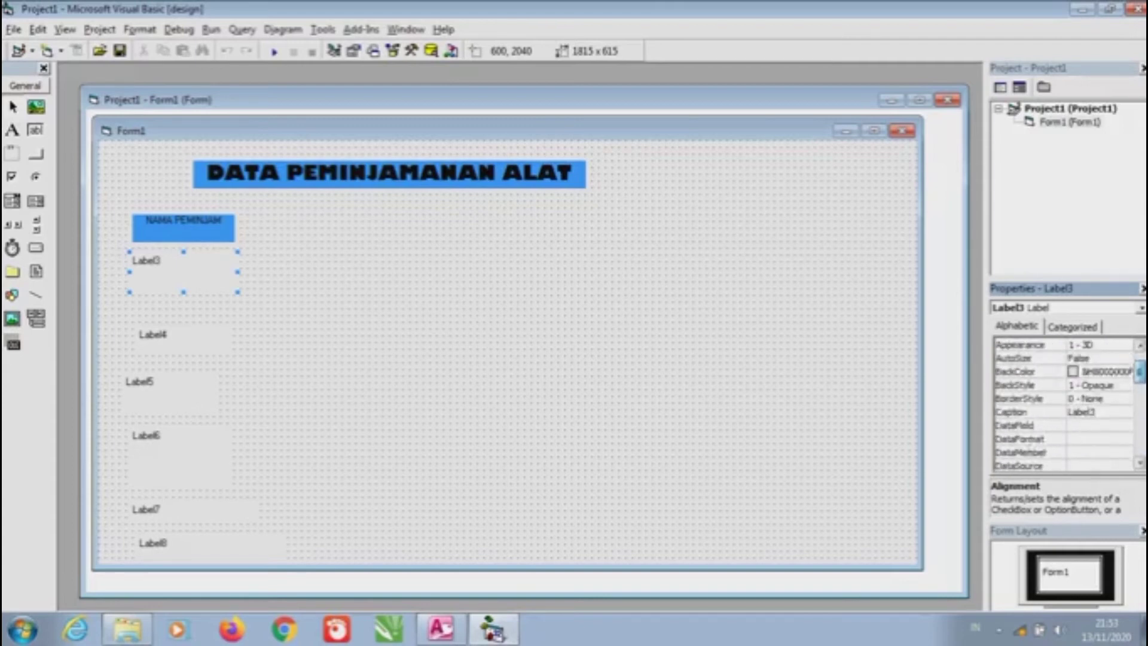
Caption the second label 'NAMA ALAT' and reduce its height
left_click(1028, 425)
key("Caps_Lock")
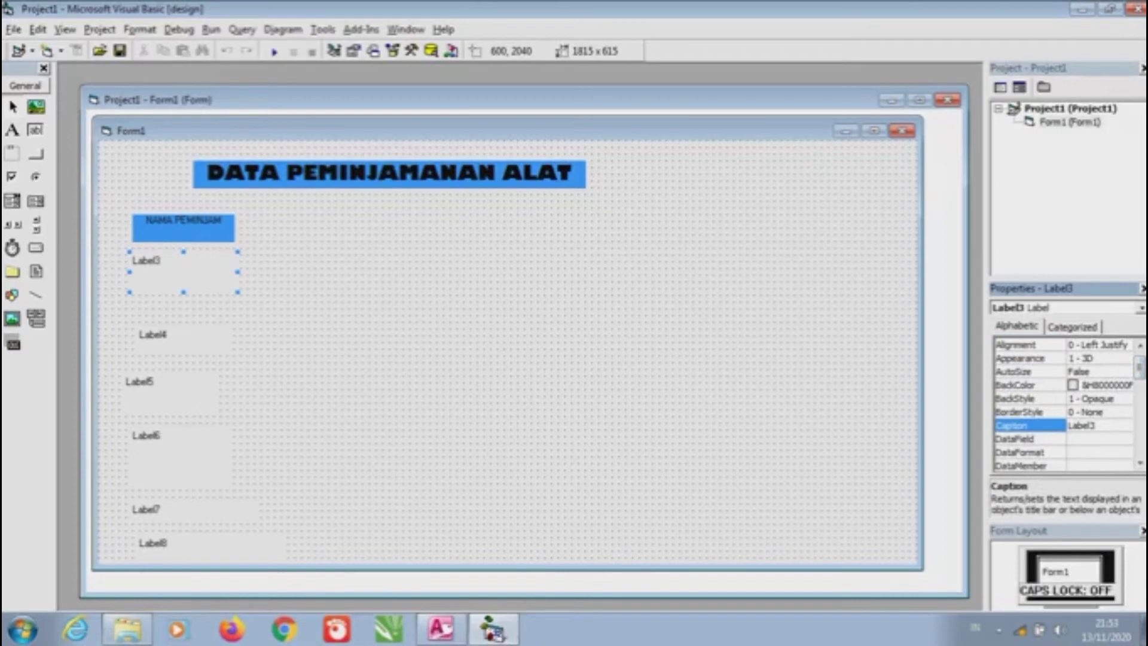
type("N")
key("Caps_Lock")
type("ama")
key("BackSpace")
key("BackSpace")
key("BackSpace")
key("BackSpace")
key("Caps_Lock")
type("NAMA ALAT")
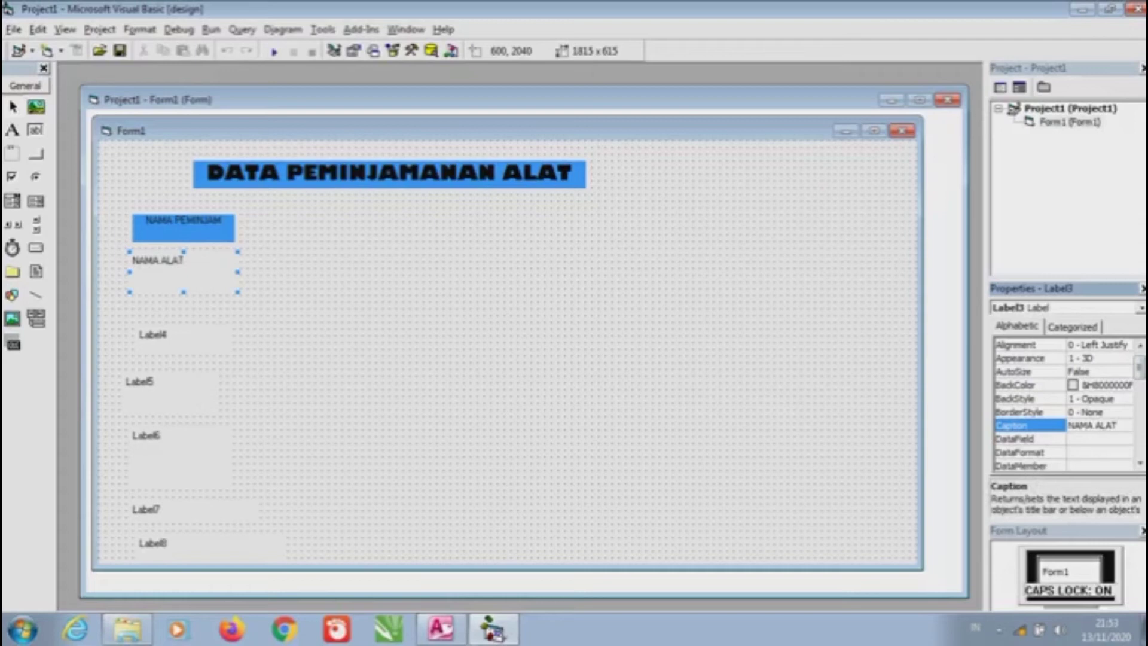
left_click_drag(183, 292, 183, 285)
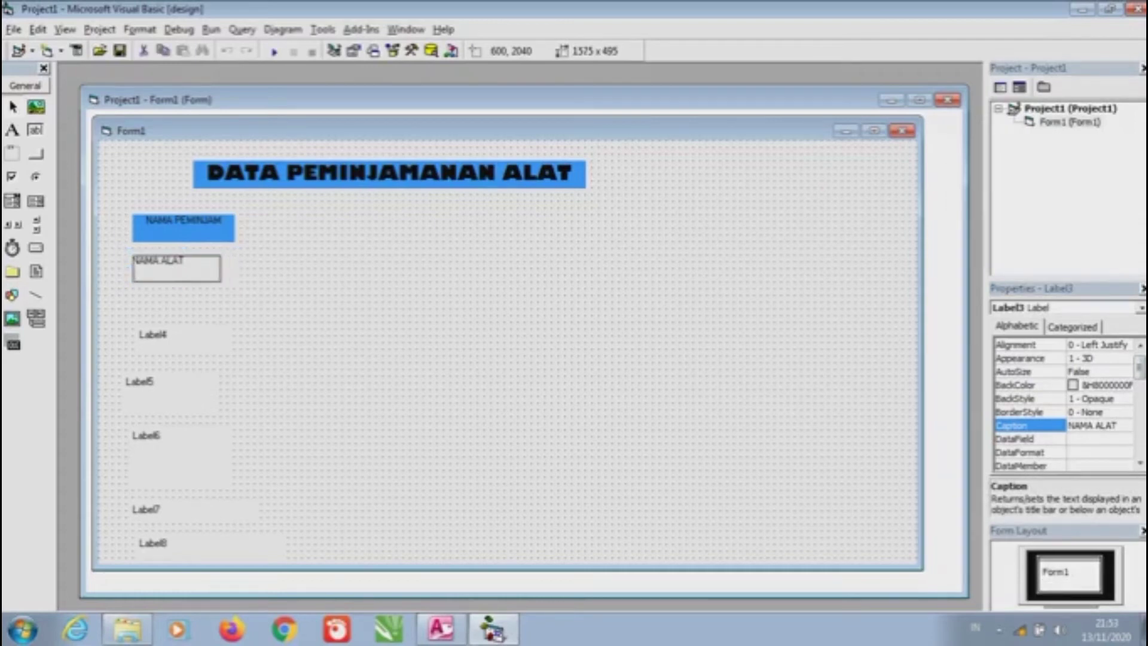
Move the fourth label up under NAMA ALAT, widen it, and caption it 'NO HP'
left_click_drag(152, 334, 148, 298)
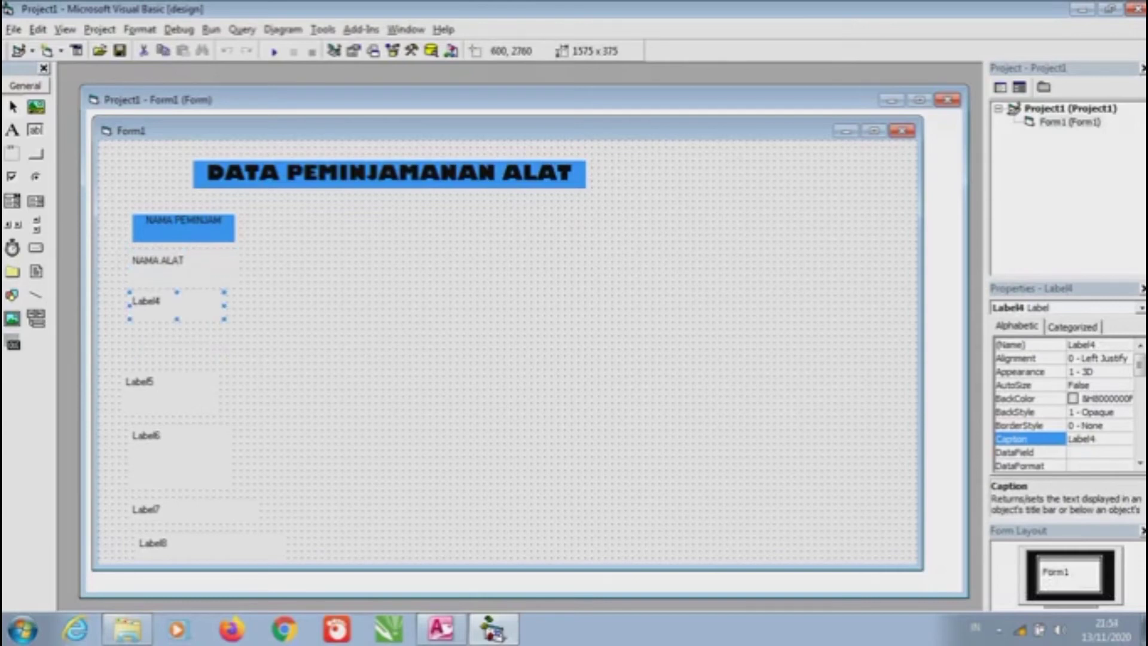
left_click_drag(224, 305, 183, 323)
key("Caps_Lock")
key("BackSpace")
key("BackSpace")
key("BackSpace")
key("BackSpace")
key("BackSpace")
key("BackSpace")
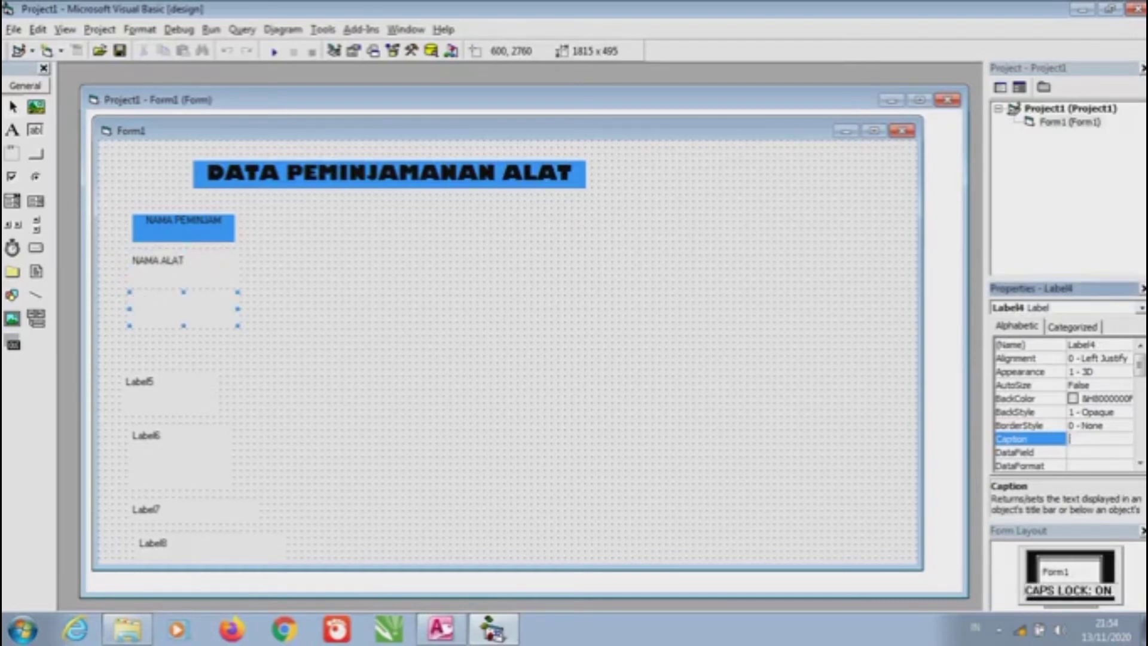
type("NO HP")
Move the next two labels up into the column and caption them 'ALAMAT' and 'ID ALAT'
left_click_drag(143, 383, 139, 342)
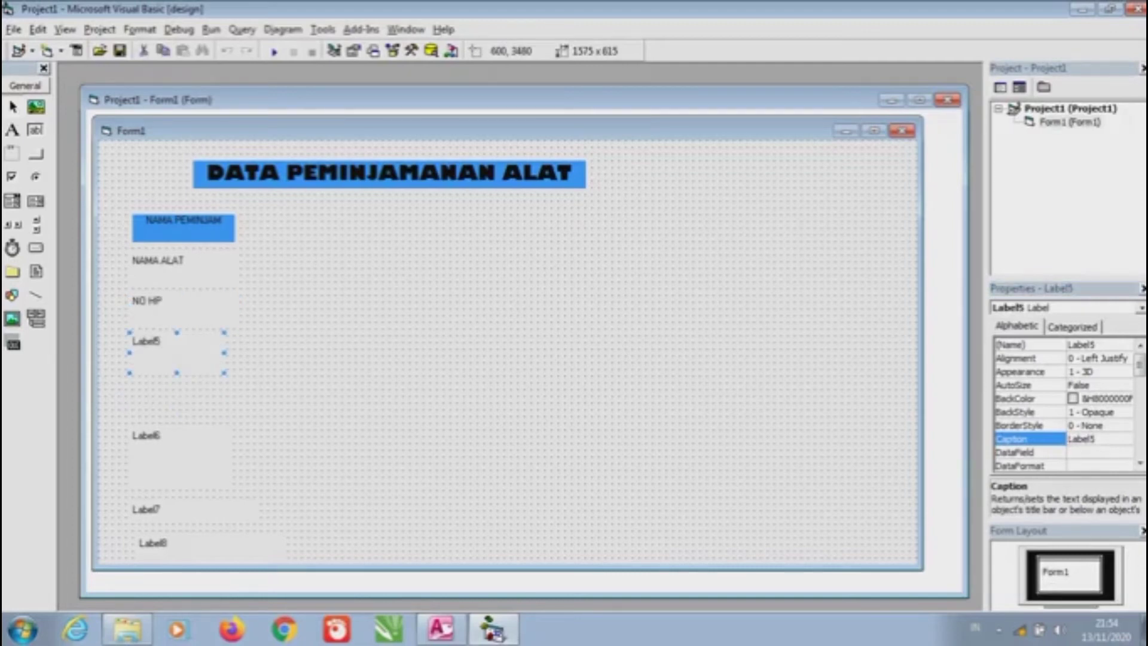
type("ALAMAT")
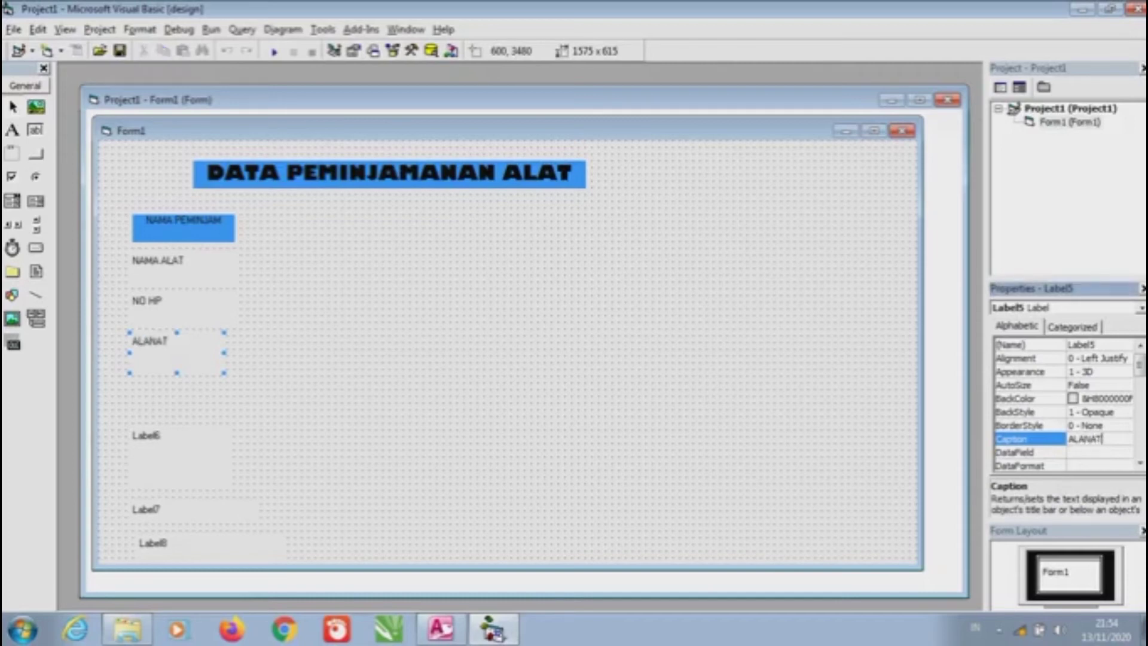
key("BackSpace")
key("BackSpace")
key("BackSpace")
type("MAT")
left_click(180, 455)
left_click_drag(180, 456, 170, 406)
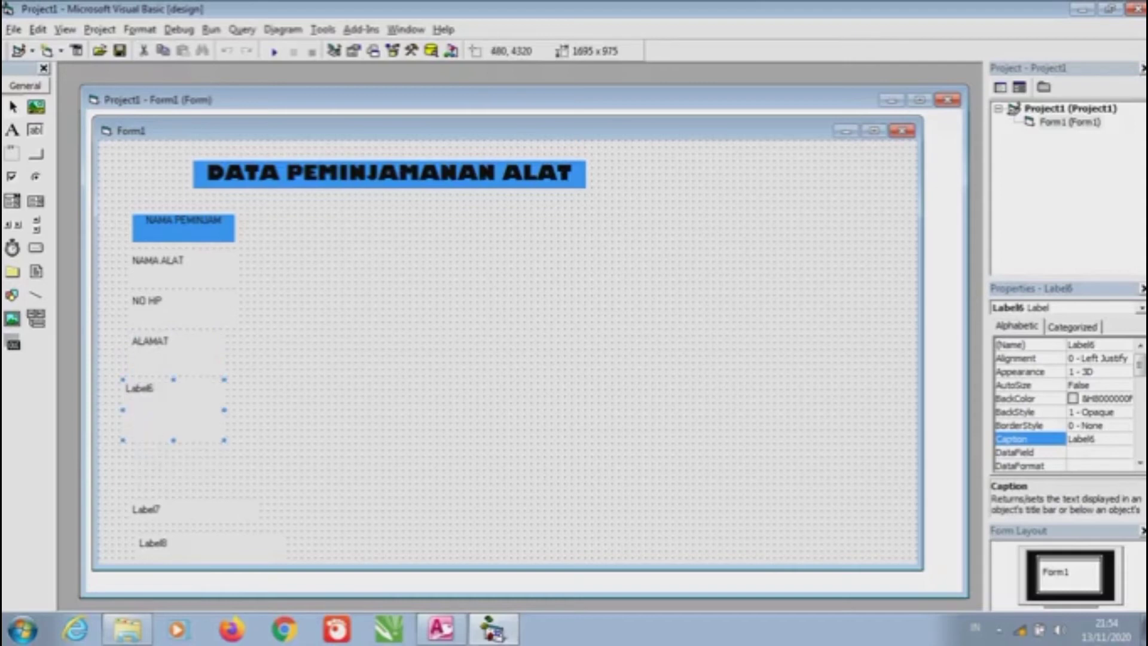
type("ID ALAA")
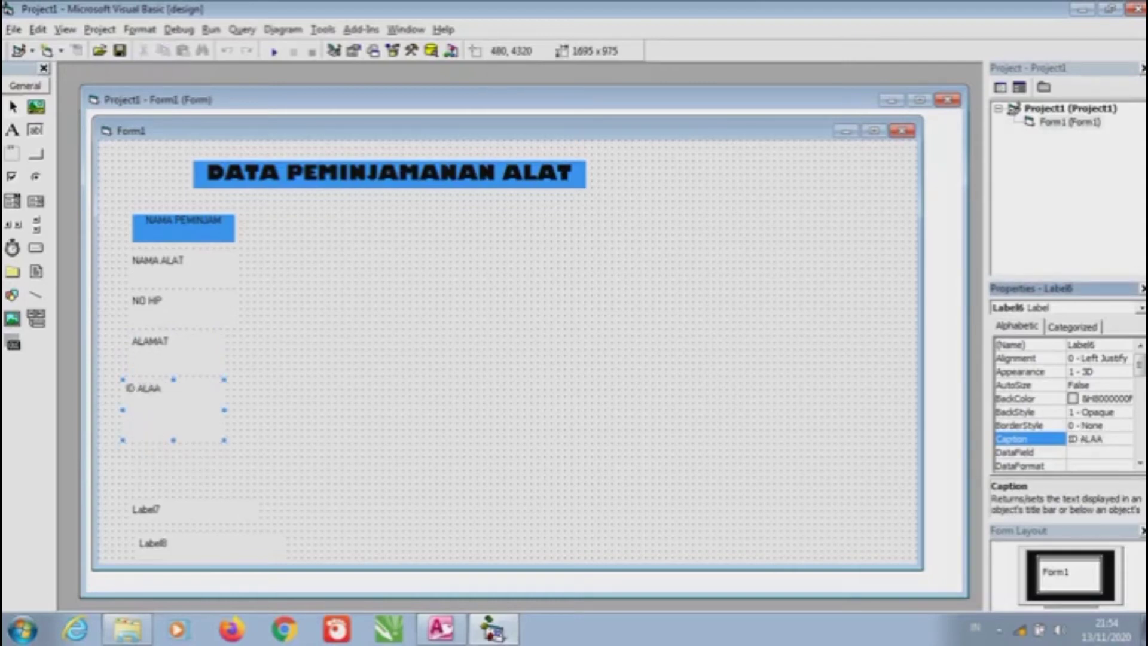
key("BackSpace")
type("T")
Move the last two labels up and caption them 'KETERSEDIAAN' and 'JUMLAH ALAT'
left_click_drag(145, 508, 143, 462)
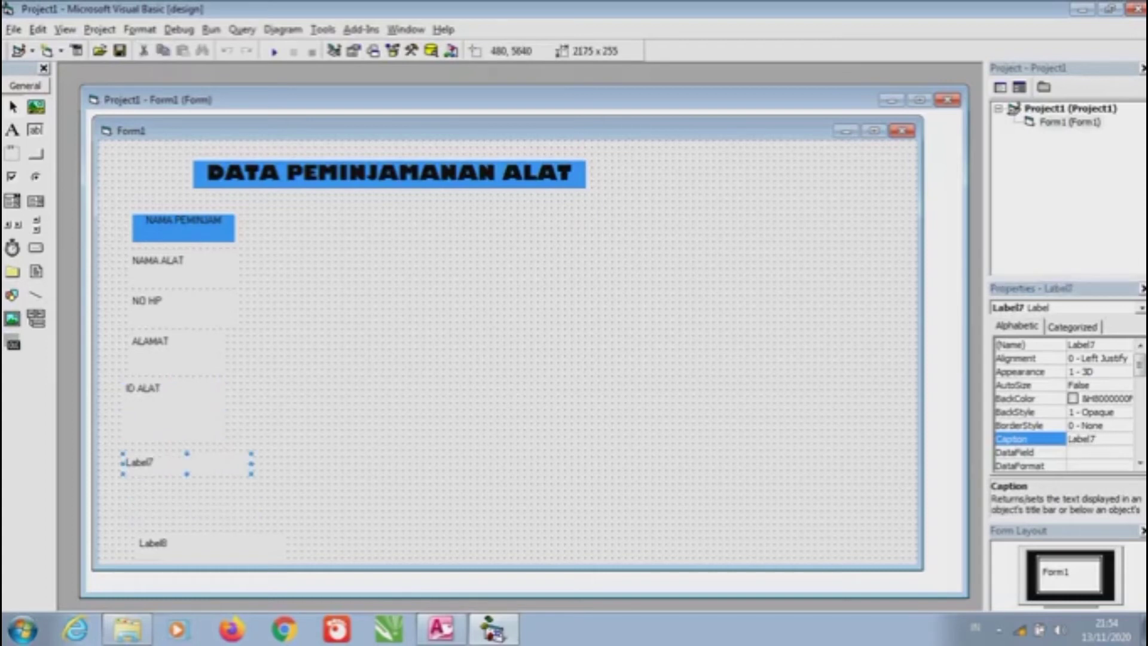
key("BackSpace")
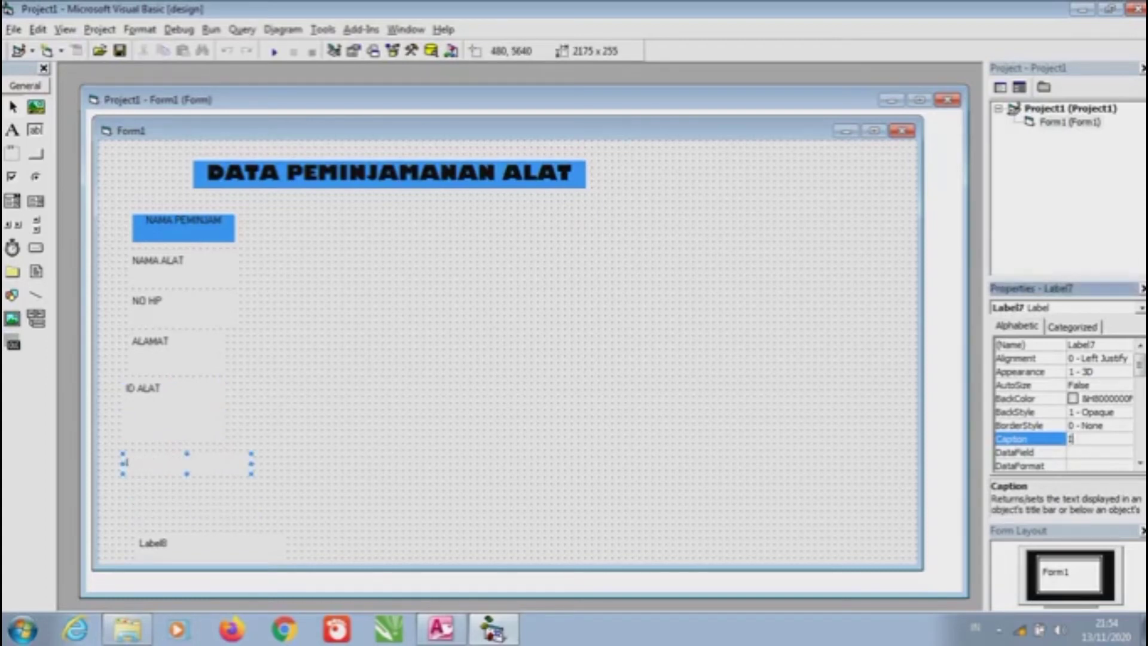
type("KETERSED")
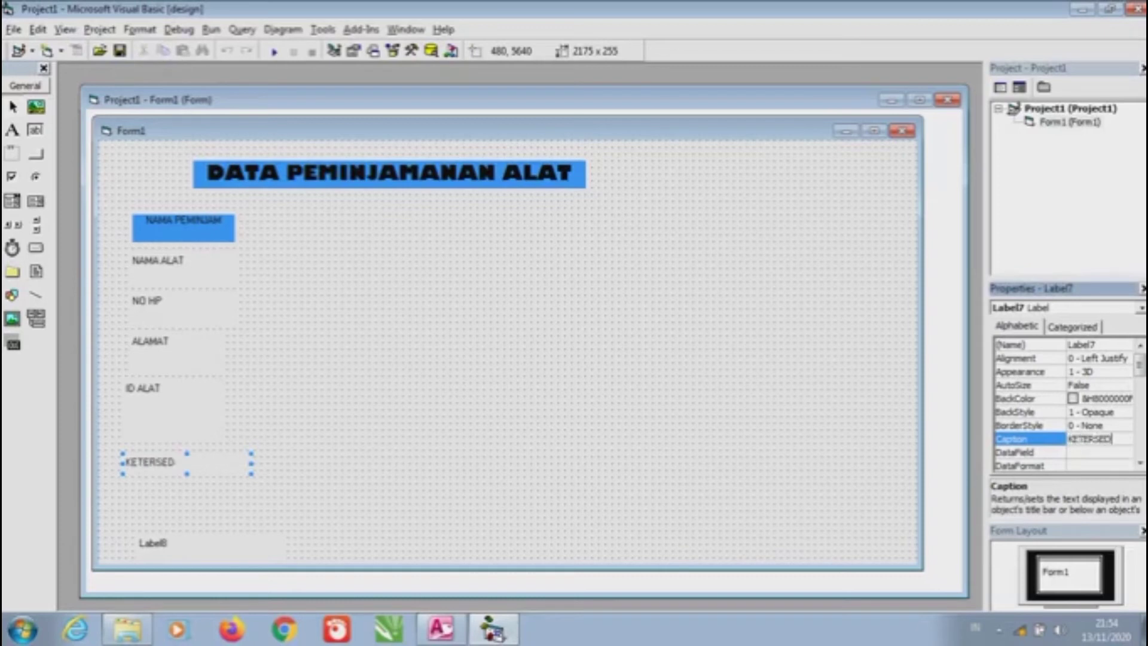
type("IAAN")
left_click(179, 543)
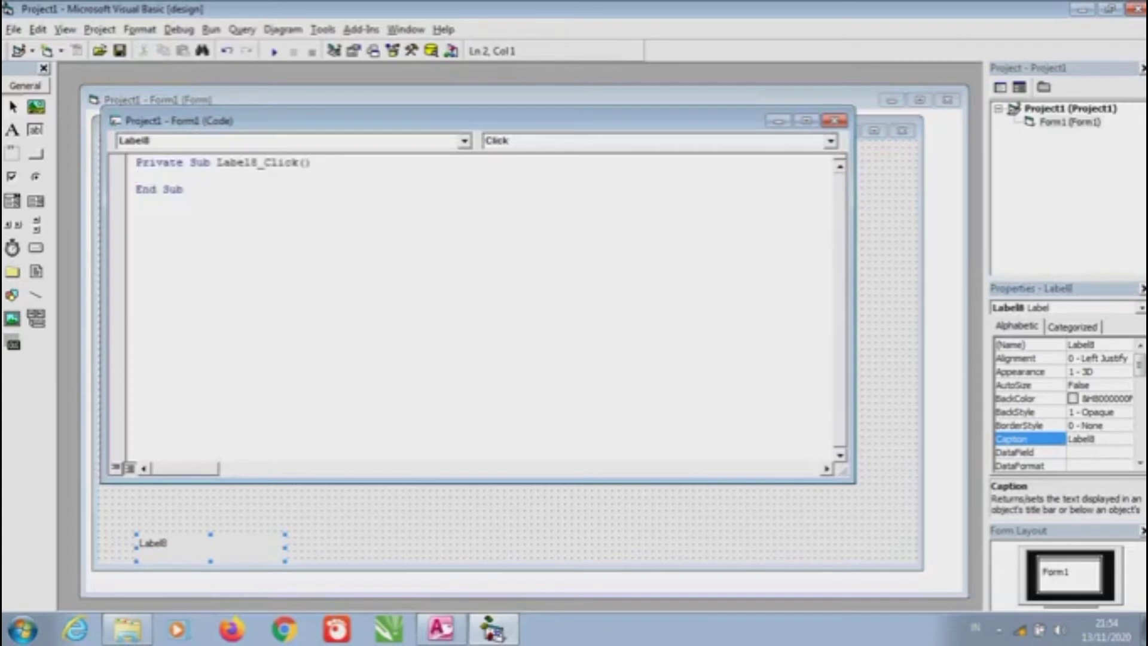
left_click(834, 120)
left_click_drag(179, 547, 158, 494)
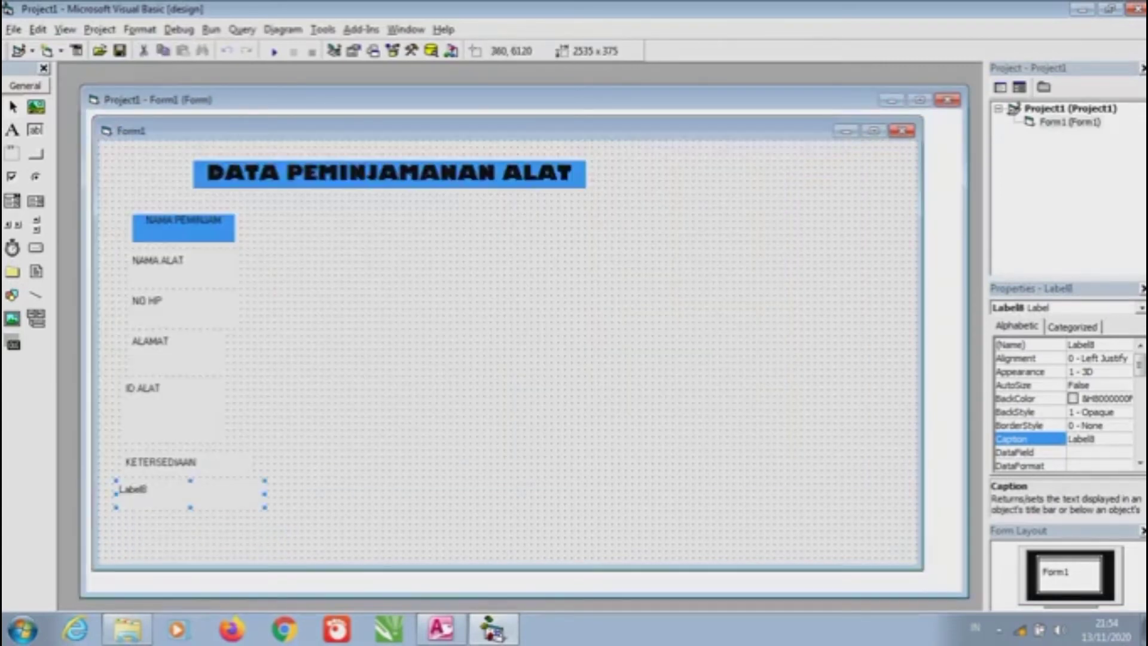
type("JUM")
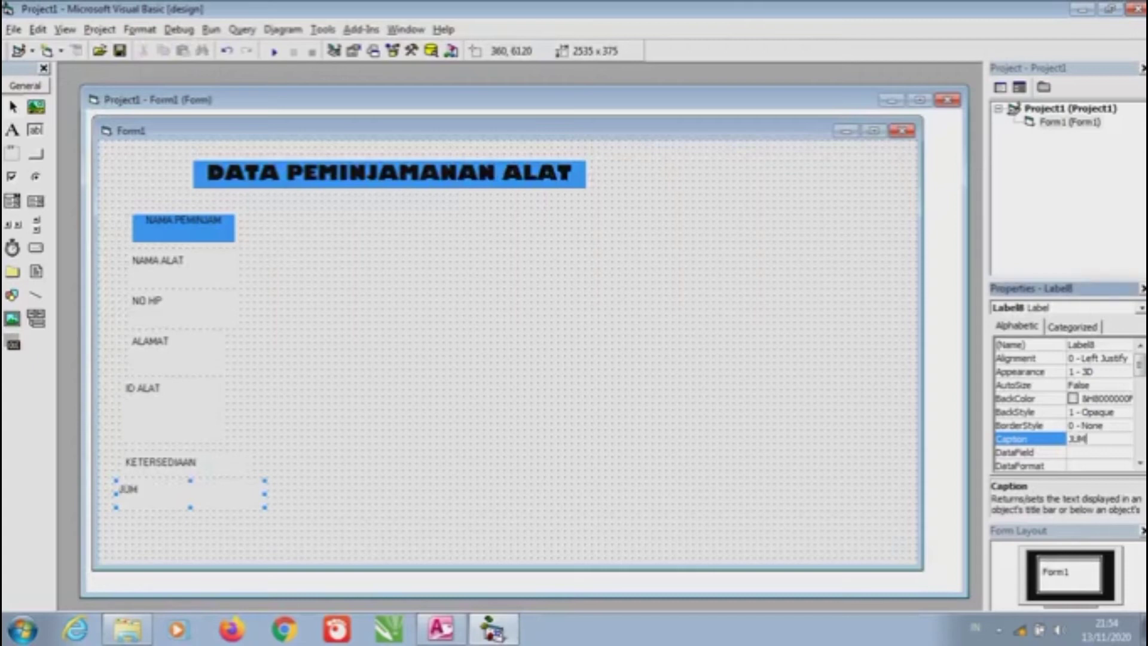
type("LAH ALAT")
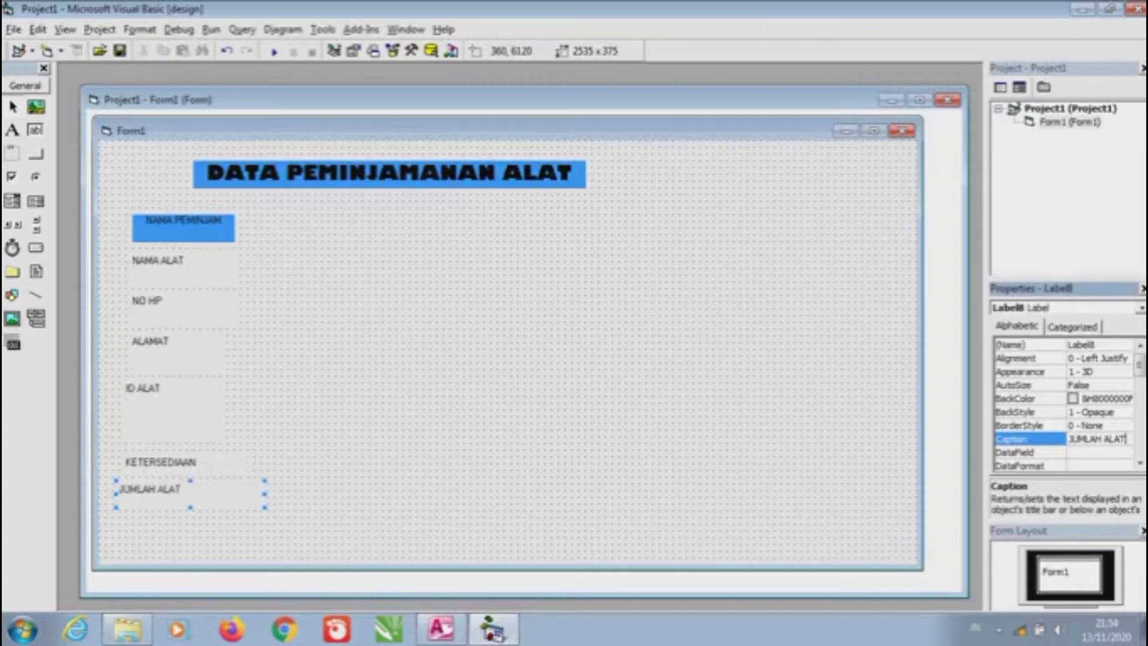
left_click(508, 359)
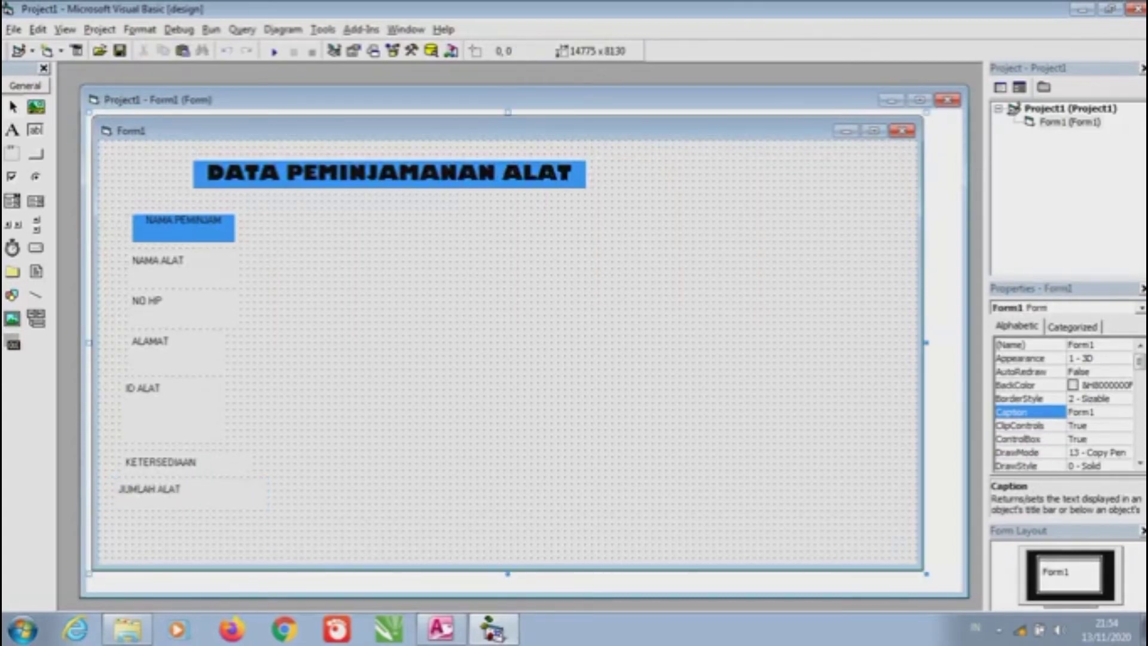
Give the NAMA ALAT and NO HP labels the same blue Highlight background
left_click(179, 266)
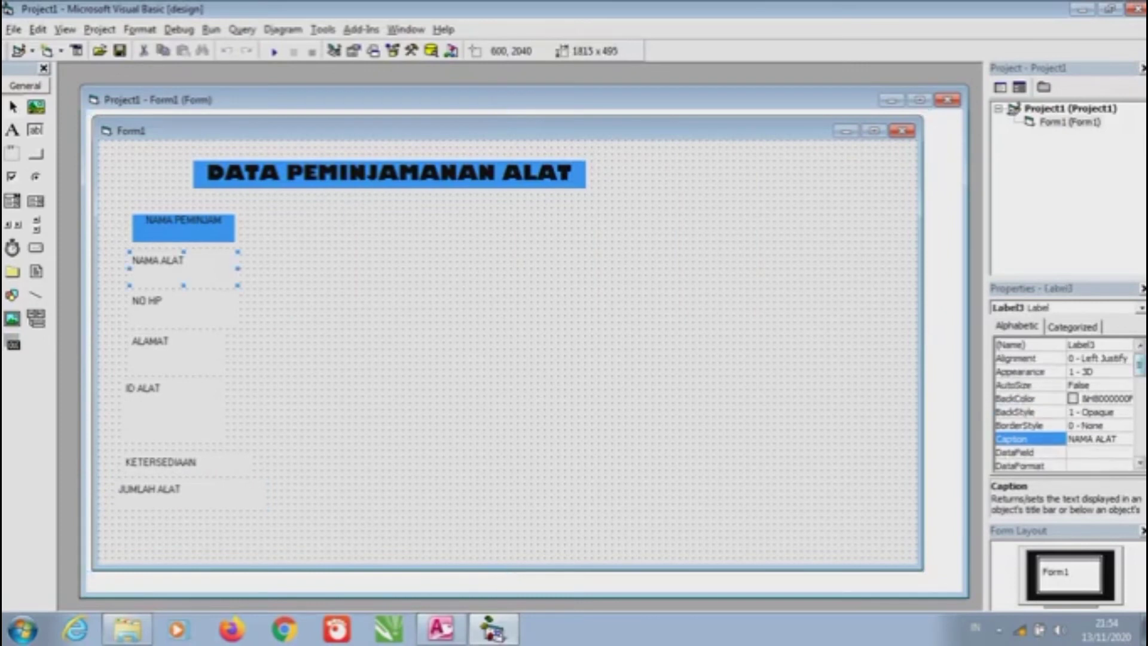
left_click(1028, 398)
left_click(1125, 398)
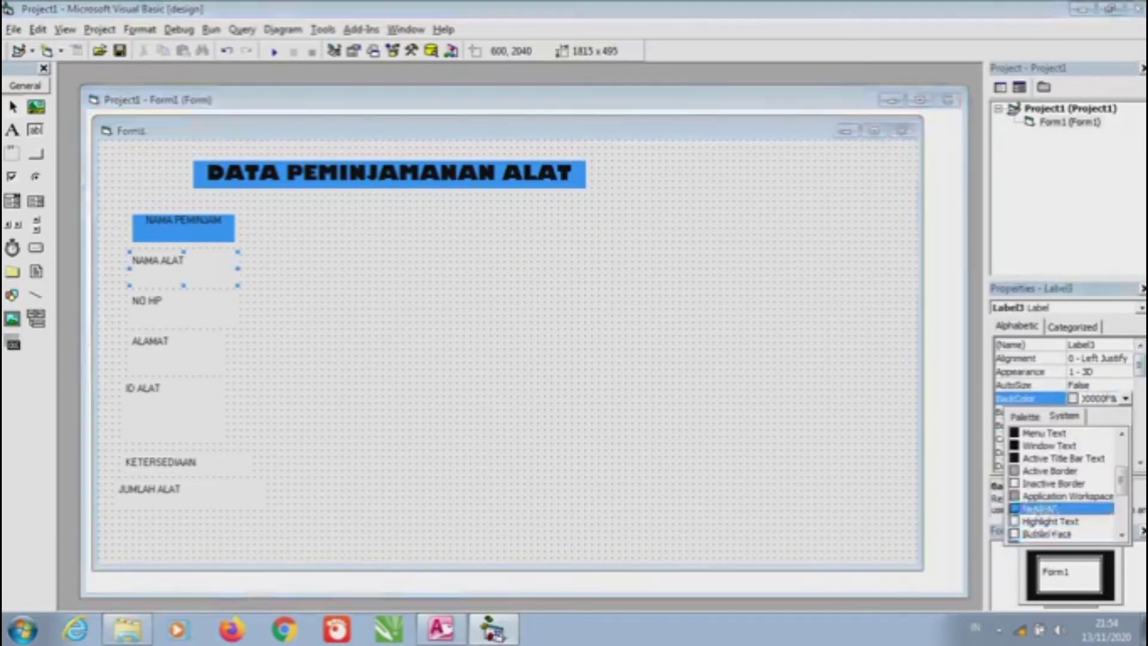
left_click(1039, 508)
left_click(478, 358)
double_click(146, 300)
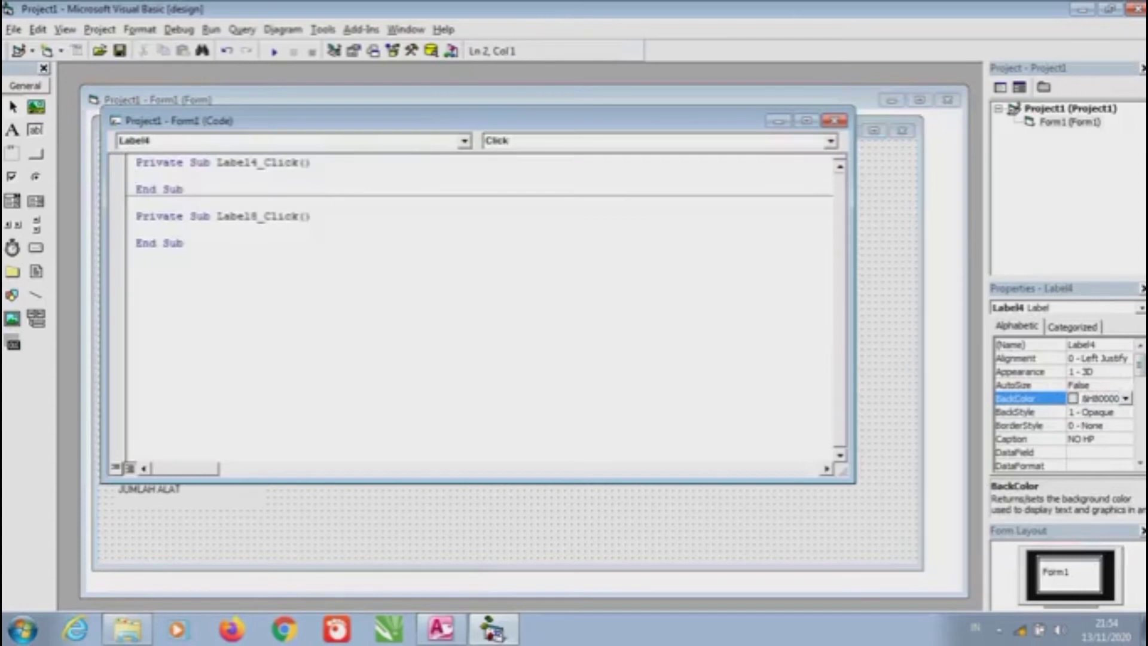
left_click(834, 121)
left_click(1125, 399)
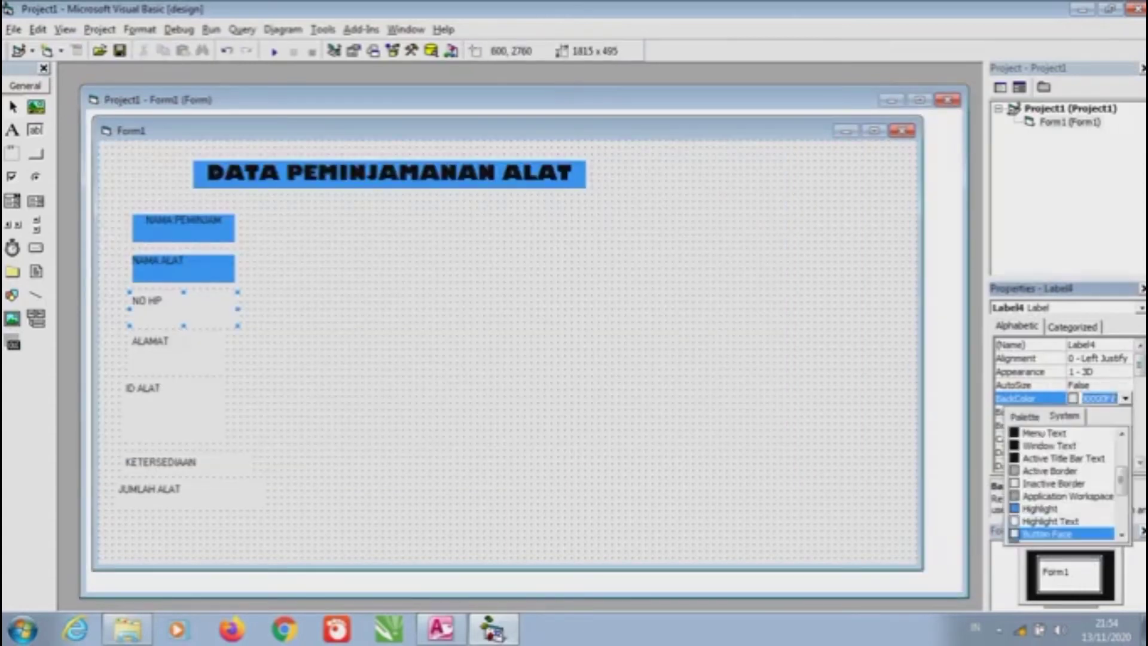
left_click(1039, 508)
left_click(478, 359)
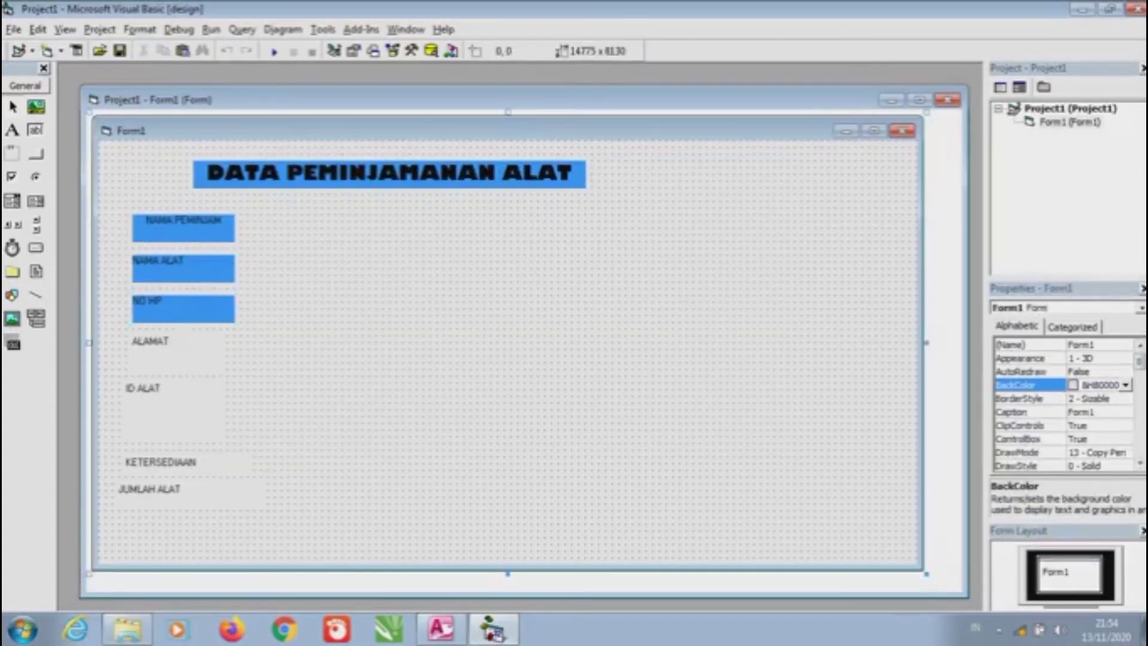
Delete the accidentally created empty event handlers and make the ALAMAT label blue
double_click(150, 340)
left_click_drag(183, 297, 216, 162)
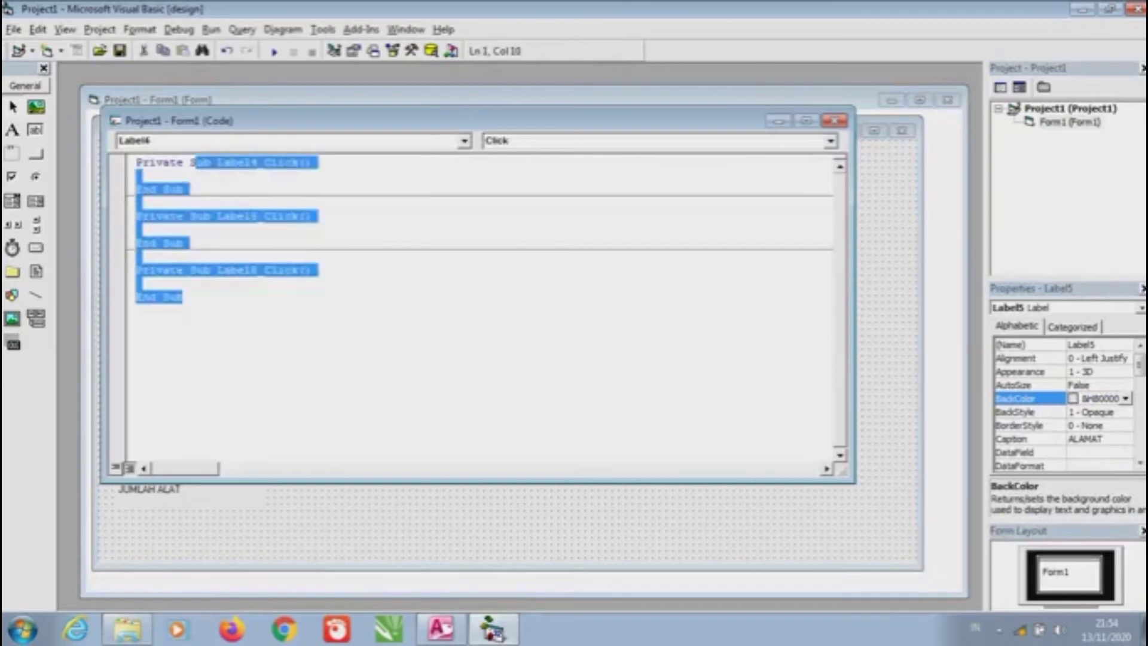
left_click_drag(190, 297, 137, 162)
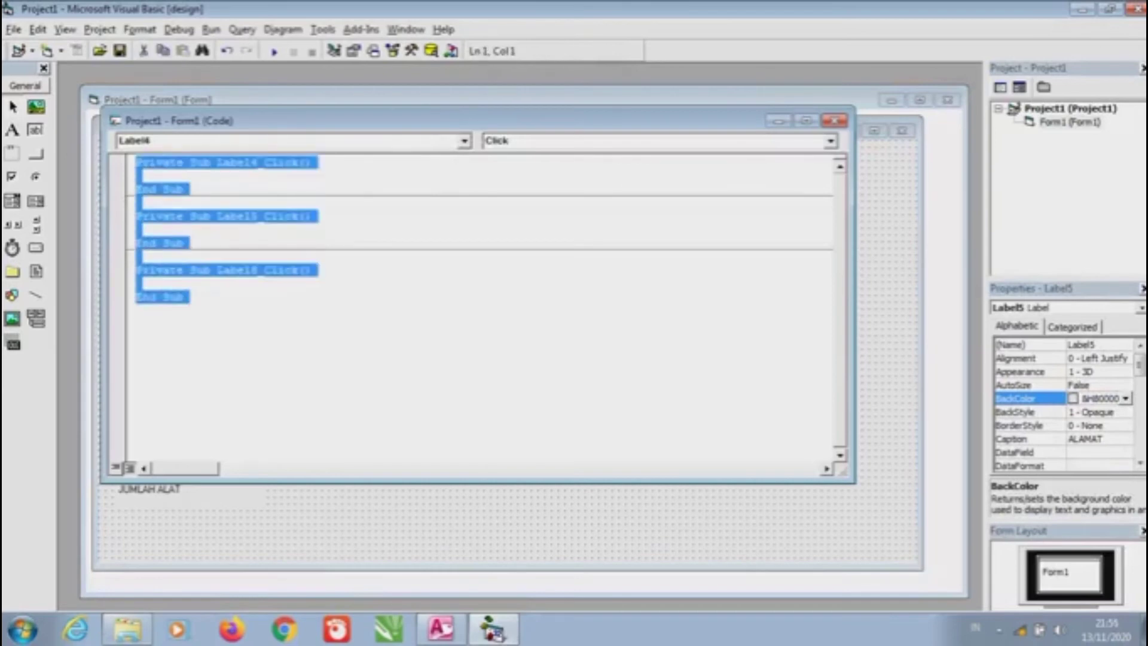
key("Delete")
left_click(834, 121)
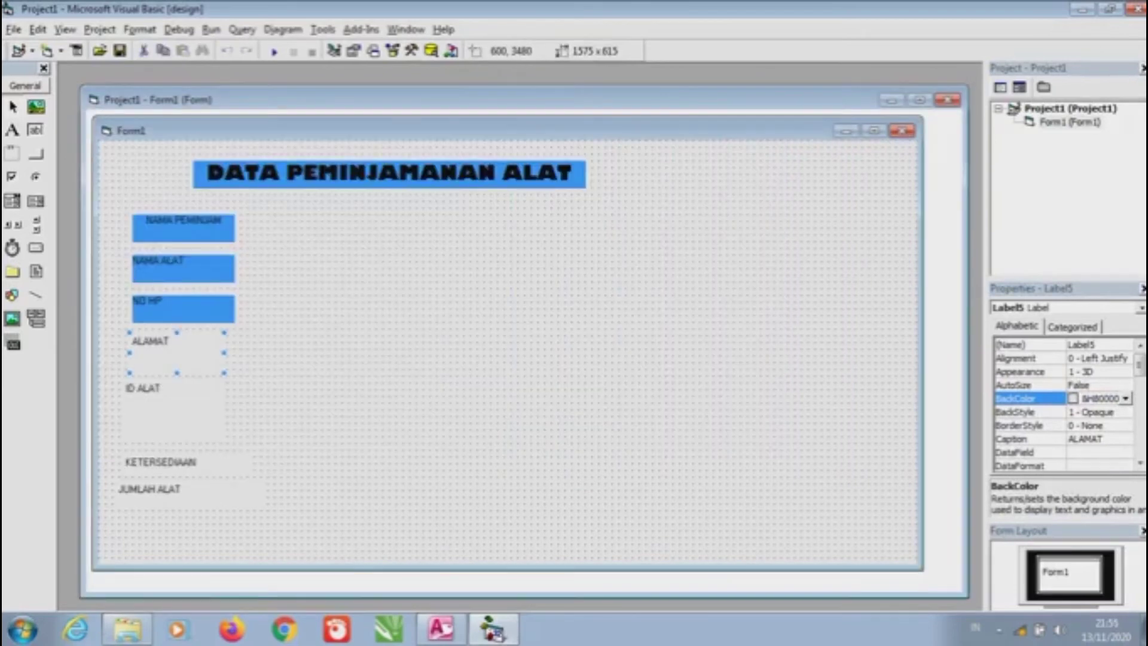
left_click(1125, 398)
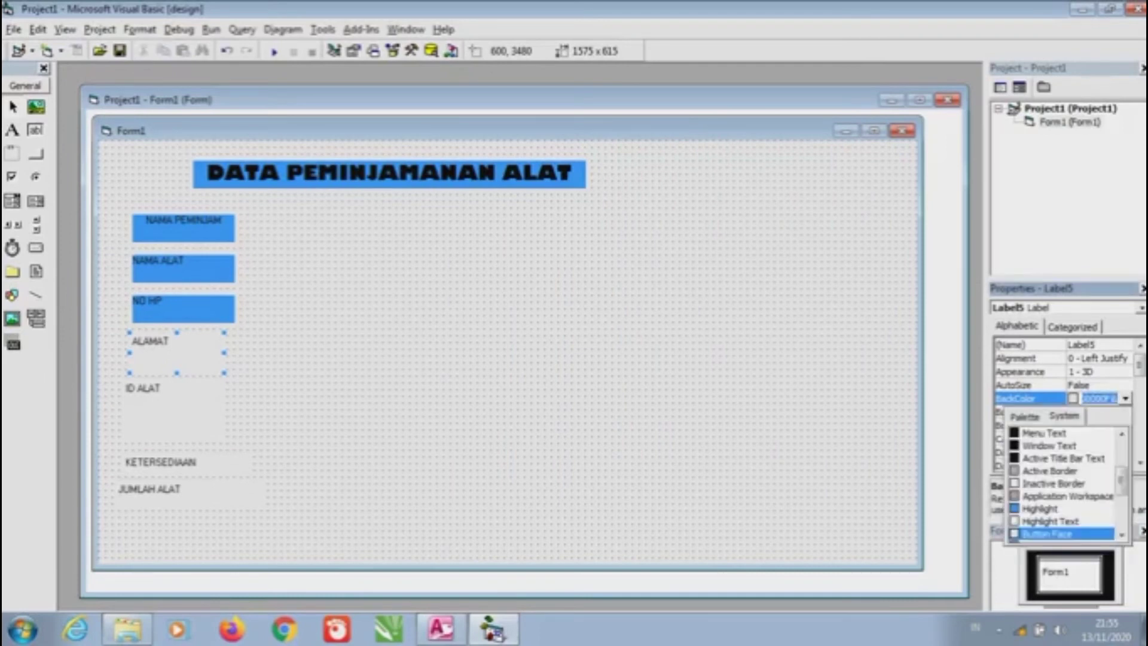
left_click(1039, 508)
Resize ALAMAT and NO HP with Shift+arrows to match the other labels
left_click(228, 354)
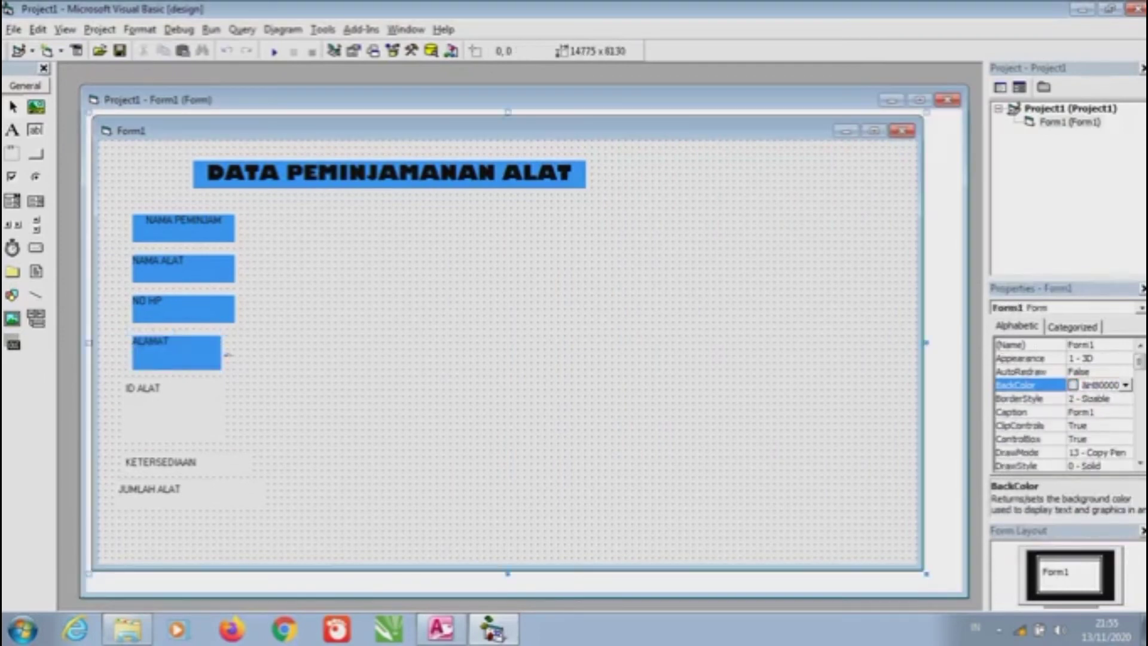
key("ctrl+Right")
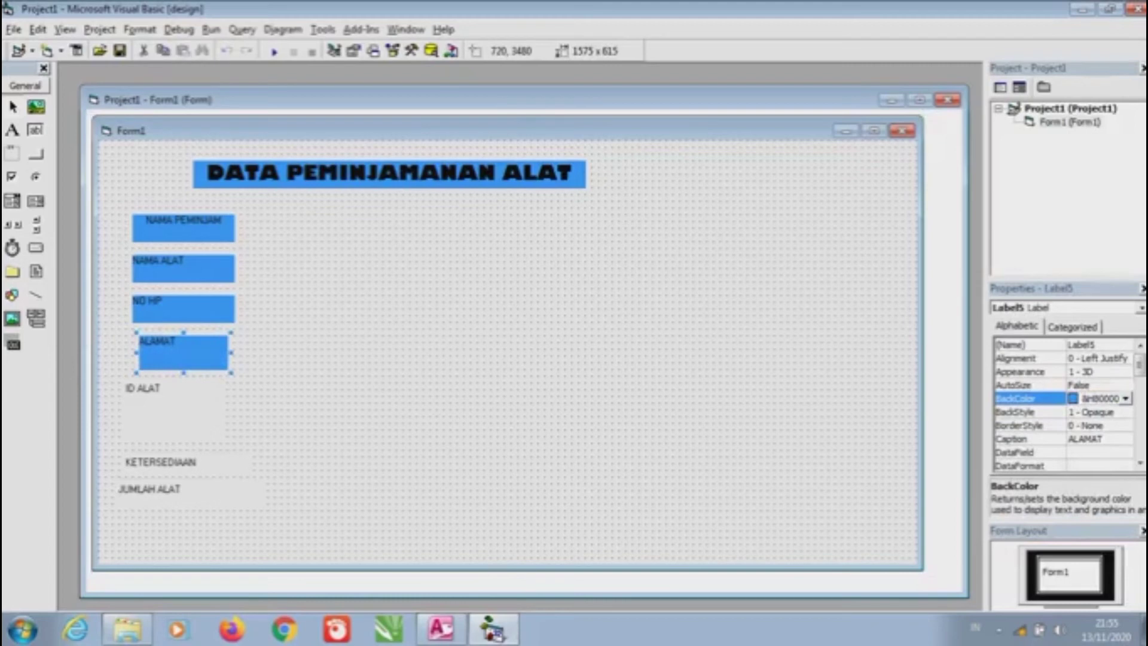
key("ctrl+Left")
key("shift+Right")
key("shift+Right")
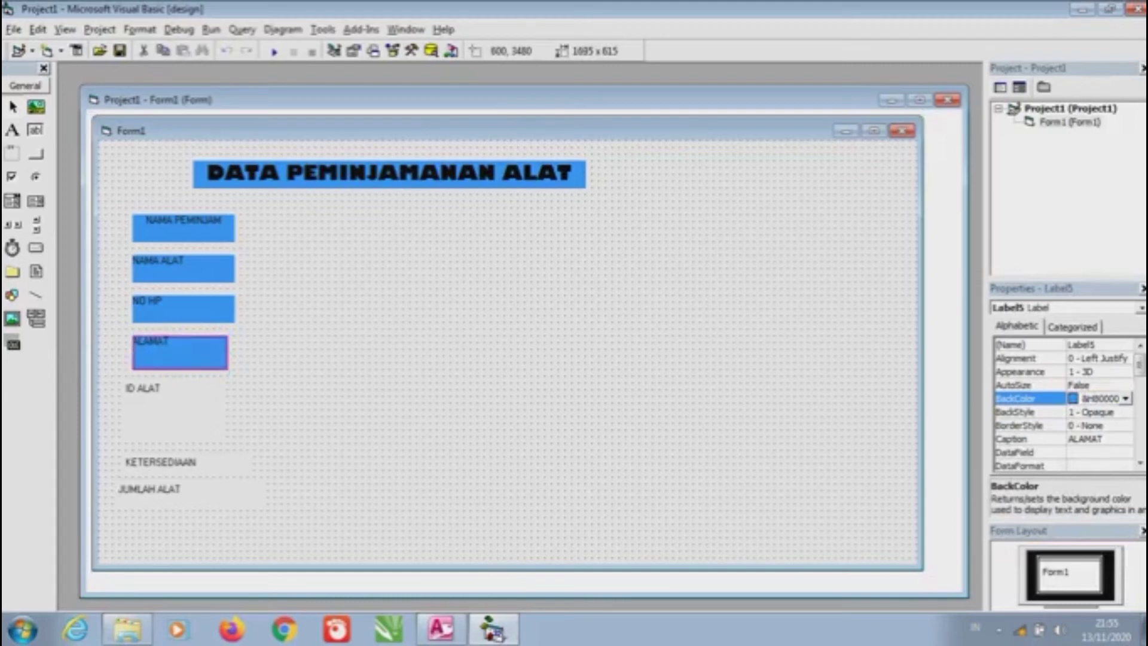
key("shift+Up")
key("shift+Up")
key("shift+Tab")
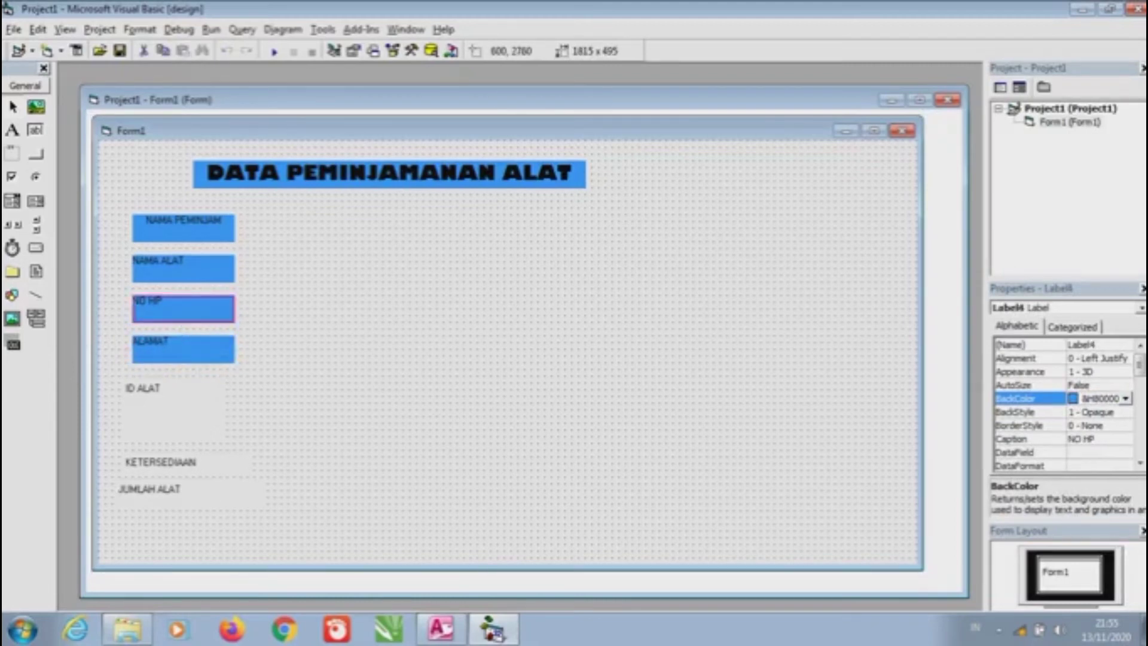
key("shift+Down")
key("shift+Down")
key("Tab")
key("Tab")
Align and resize ID ALAT under ALAMAT and give it the blue Highlight background
key("ctrl+Right")
key("shift+Up")
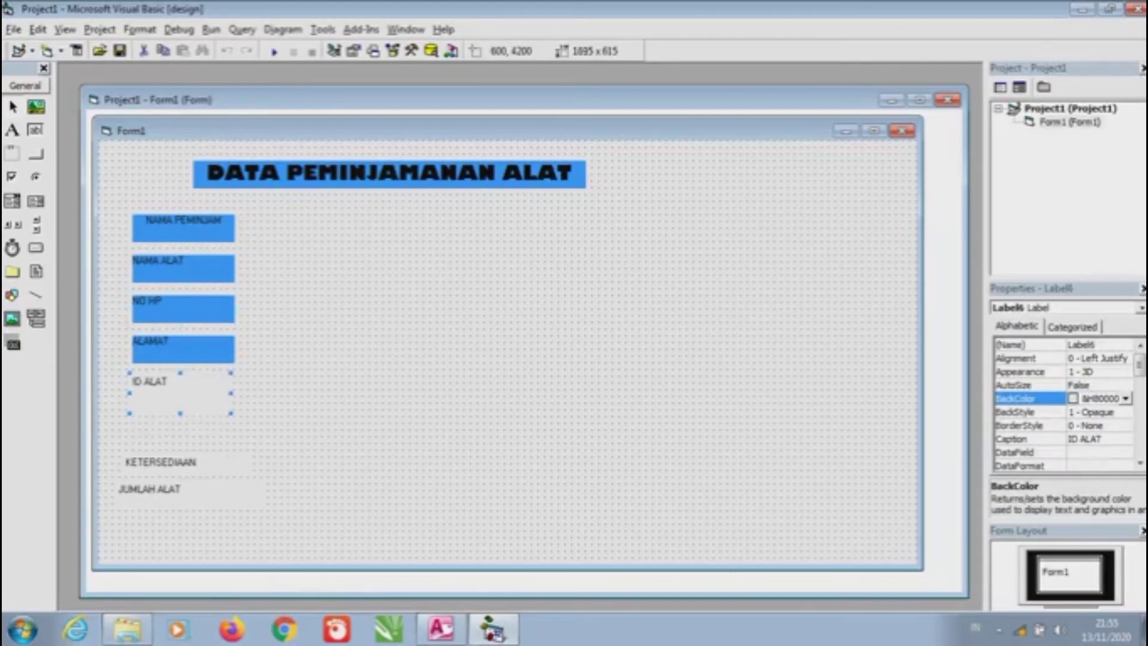
key("F4")
key("alt+Down")
key("Up")
key("Up")
key("Return")
Move KETERSEDIAAN under ID ALAT, resize it to match, and make it blue
key("shift+Right")
key("shift+Up")
key("Tab")
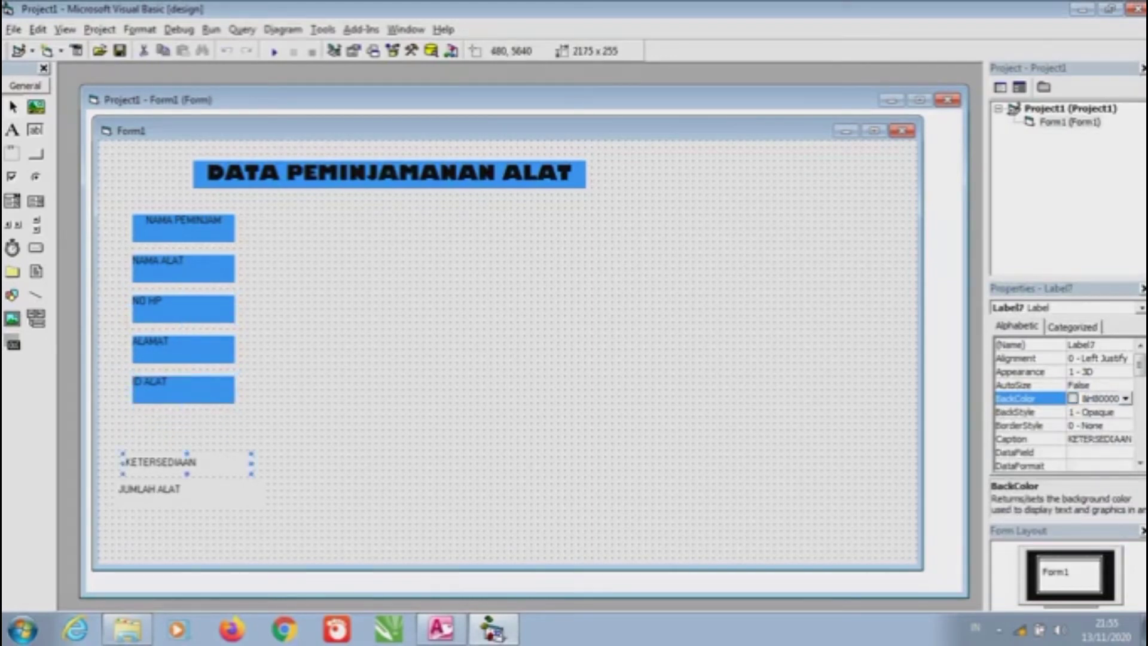
key("ctrl+Up")
key("shift+Left")
key("shift+Left")
key("shift+Left")
key("shift+Down")
key("shift+Down")
key("F4")
key("alt+Down")
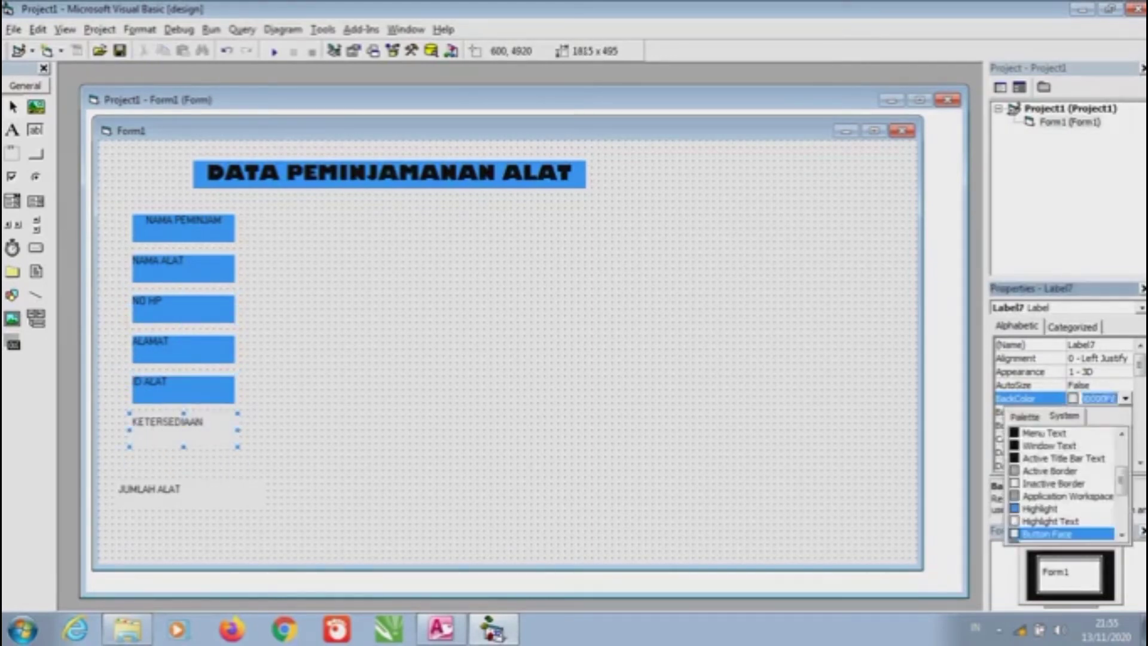
key("Up")
key("Up")
key("Return")
Line up JUMLAH ALAT under KETERSEDIAAN, match its size, and give it the blue background
key("Tab")
key("ctrl+Up")
key("ctrl+Up")
key("ctrl+Up")
key("ctrl+Up")
key("ctrl+Left")
key("ctrl+Left")
key("ctrl+Left")
key("shift+Left")
key("shift+Left")
key("shift+Left")
key("shift+Left")
key("shift+Left")
key("shift+Left")
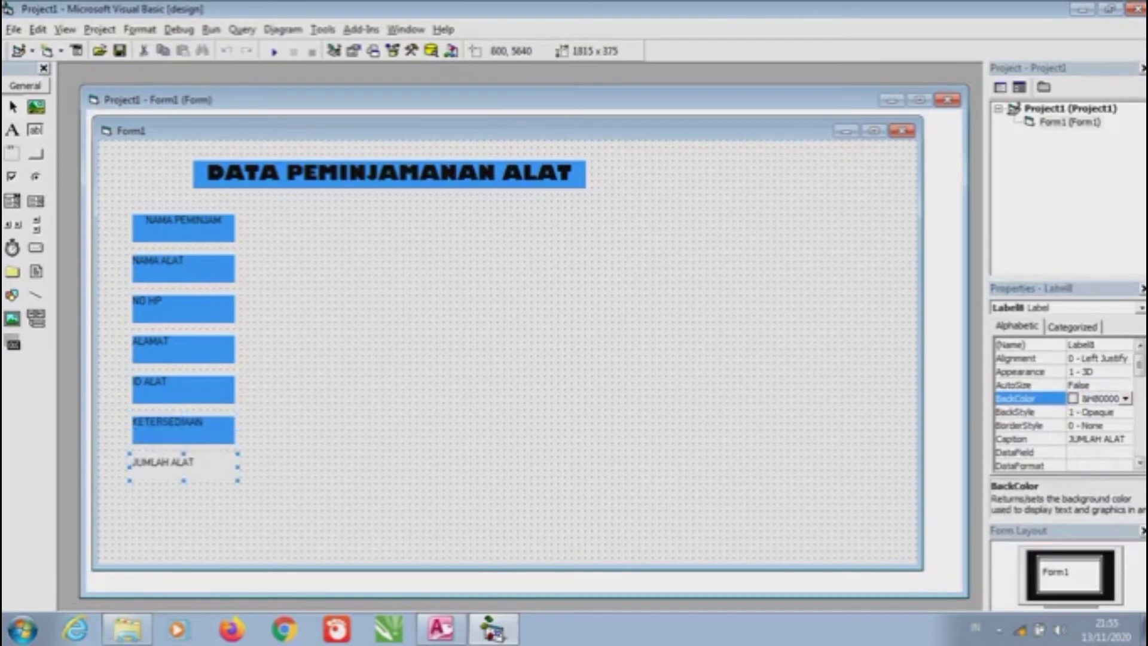
key("F4")
key("alt+Down")
key("Up")
key("Up")
key("Return")
key("shift+Down")
left_click(183, 309)
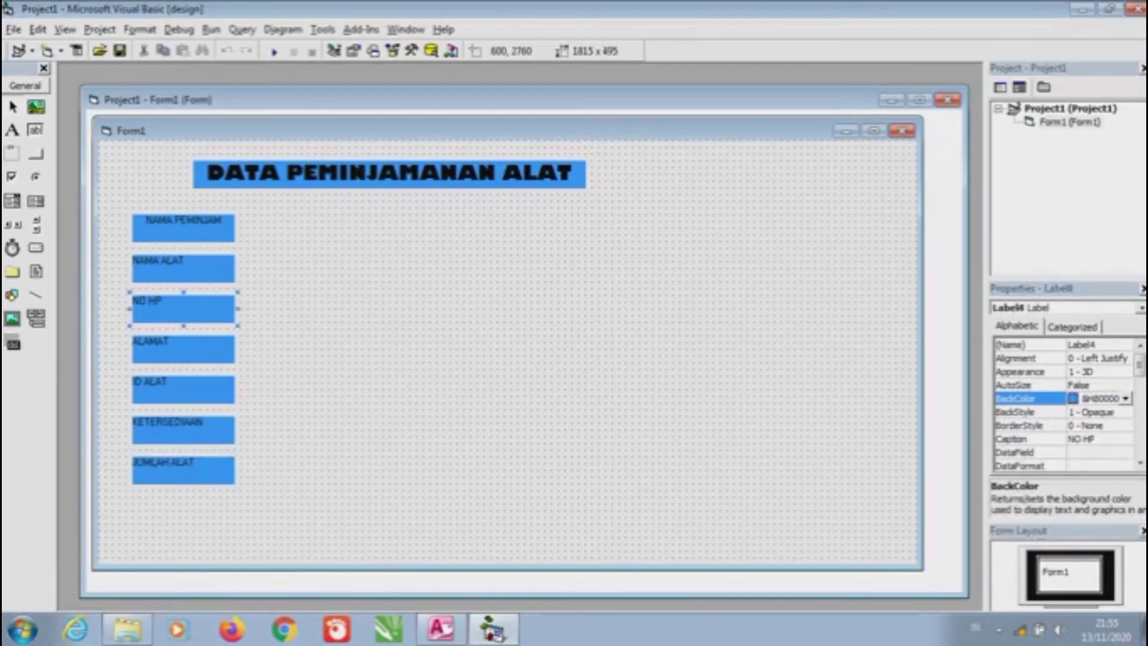
key("Escape")
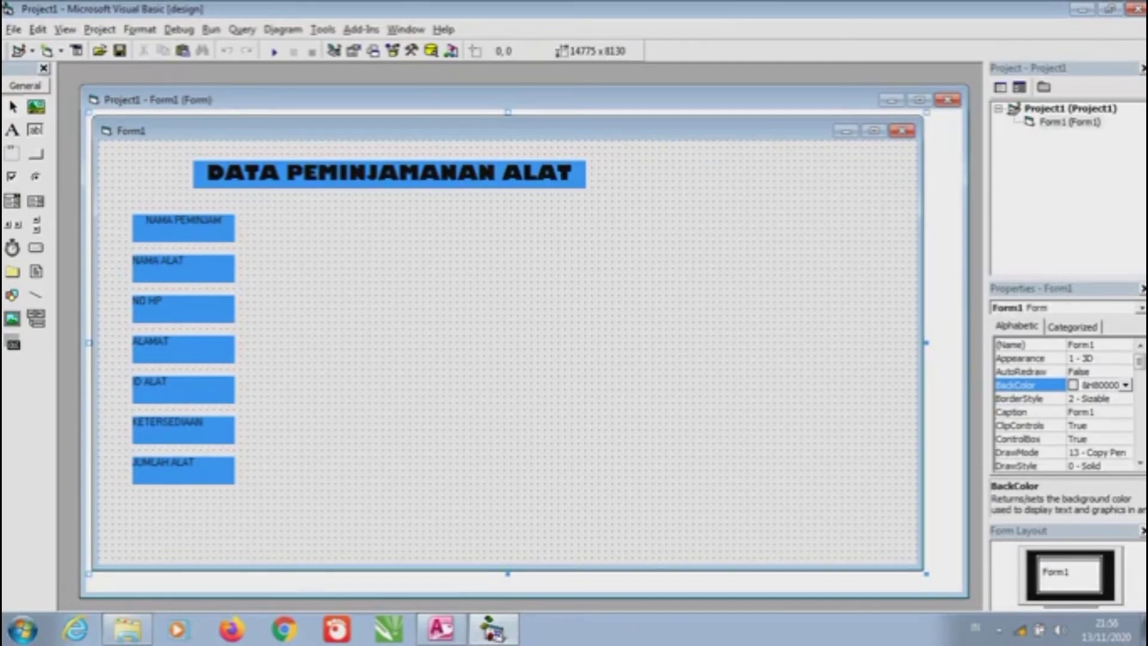
Set Alignment to 2 - Center for the NAMA ALAT, NO HP and ALAMAT labels
left_click(184, 268)
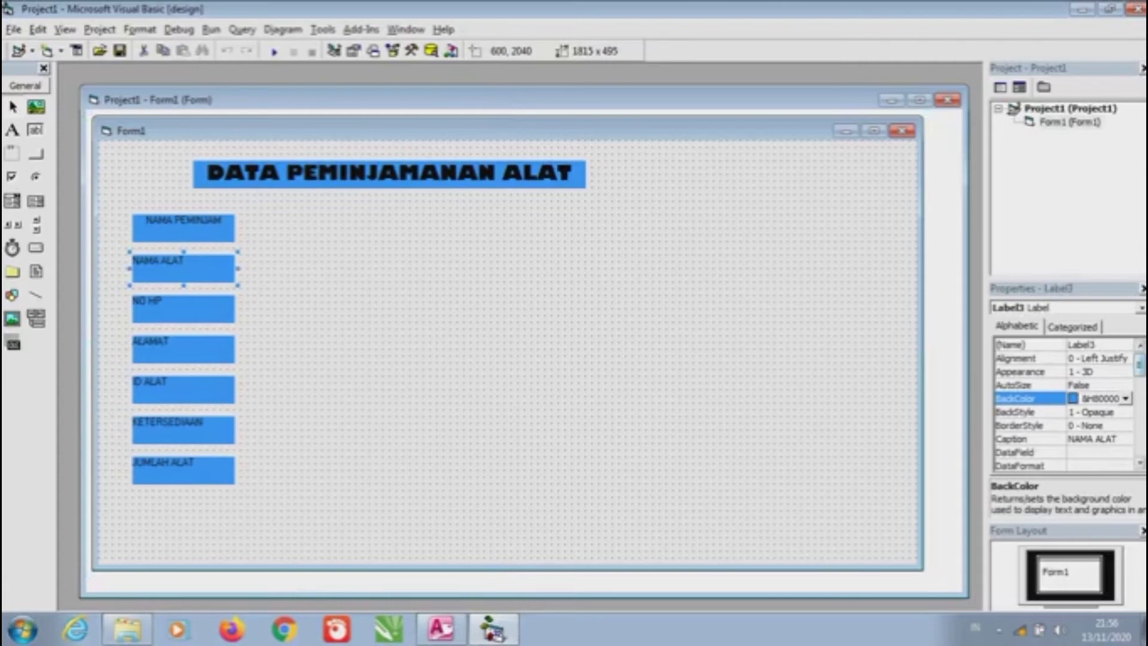
left_click(1028, 358)
left_click(1125, 358)
left_click(1083, 393)
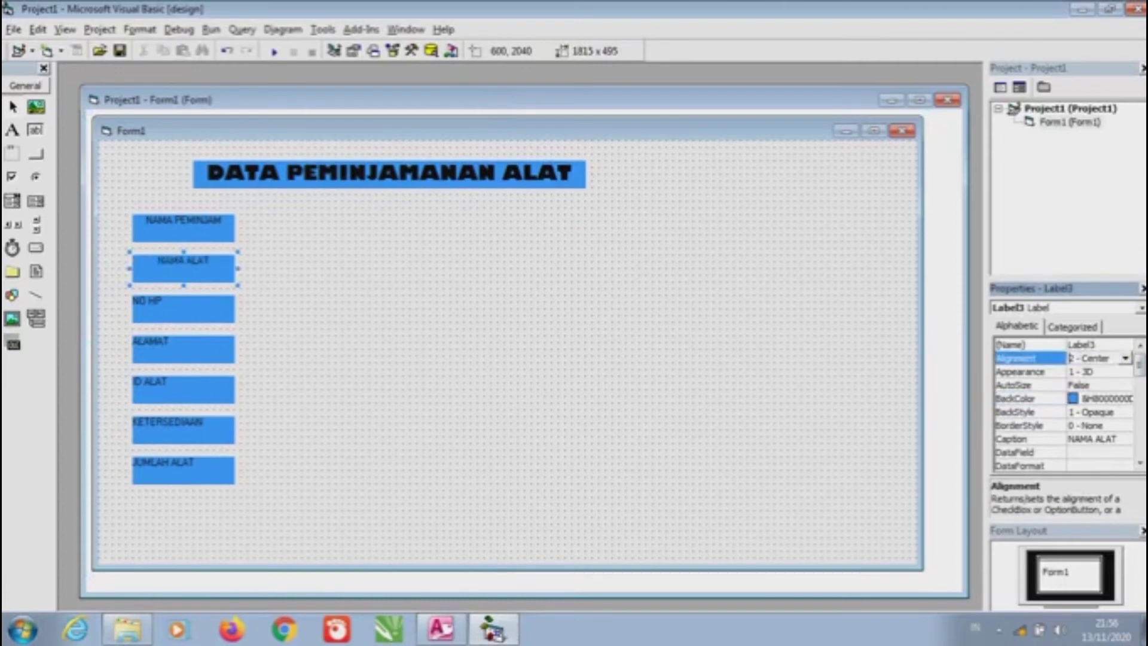
left_click(184, 309)
left_click(1125, 358)
left_click(1083, 393)
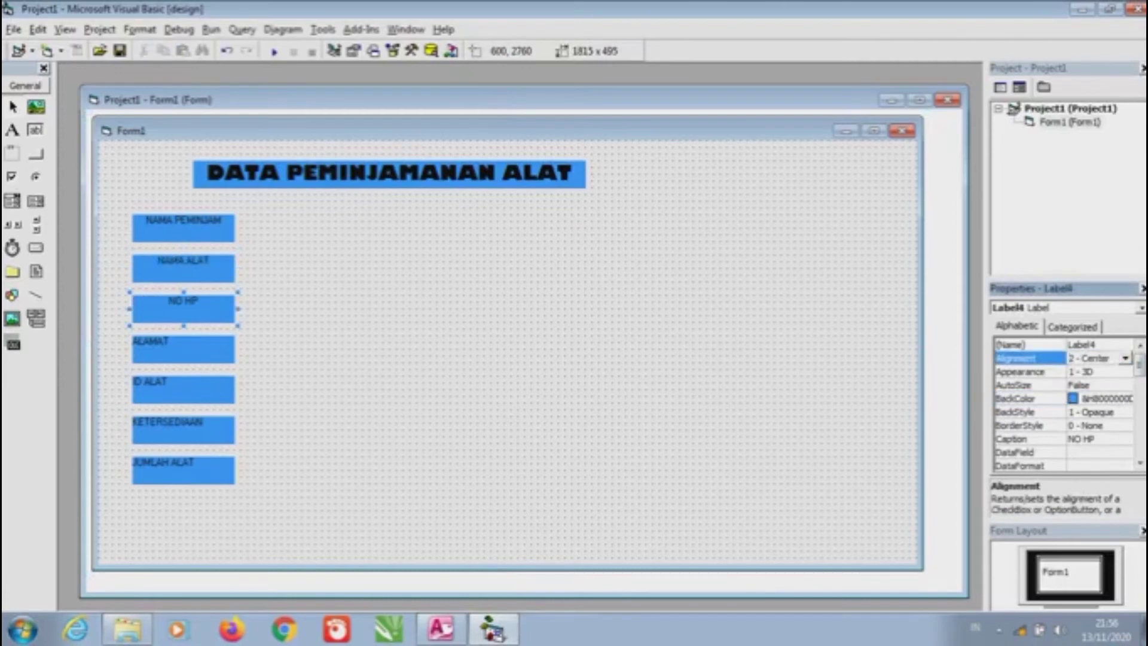
left_click(183, 349)
left_click(1125, 358)
left_click(1083, 393)
Set Alignment to 2 - Center for ID ALAT, KETERSEDIAAN and JUMLAH ALAT
left_click(183, 389)
left_click(1125, 358)
left_click(1083, 392)
left_click(184, 430)
left_click(1125, 358)
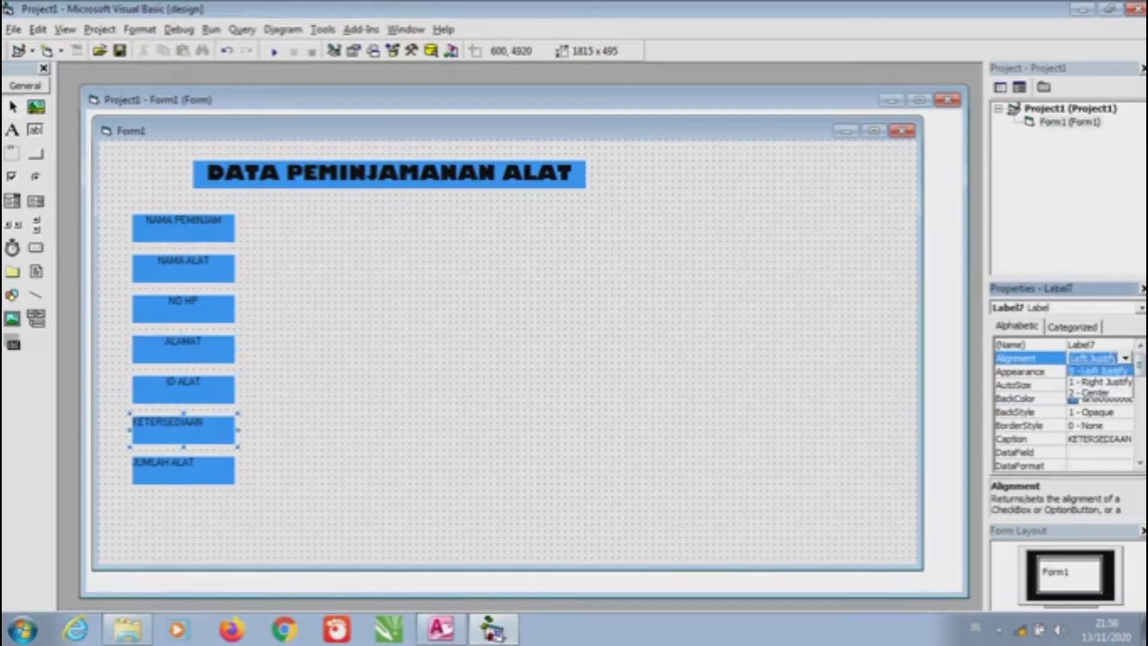
left_click(1083, 393)
left_click(184, 469)
left_click(1125, 357)
left_click(1084, 392)
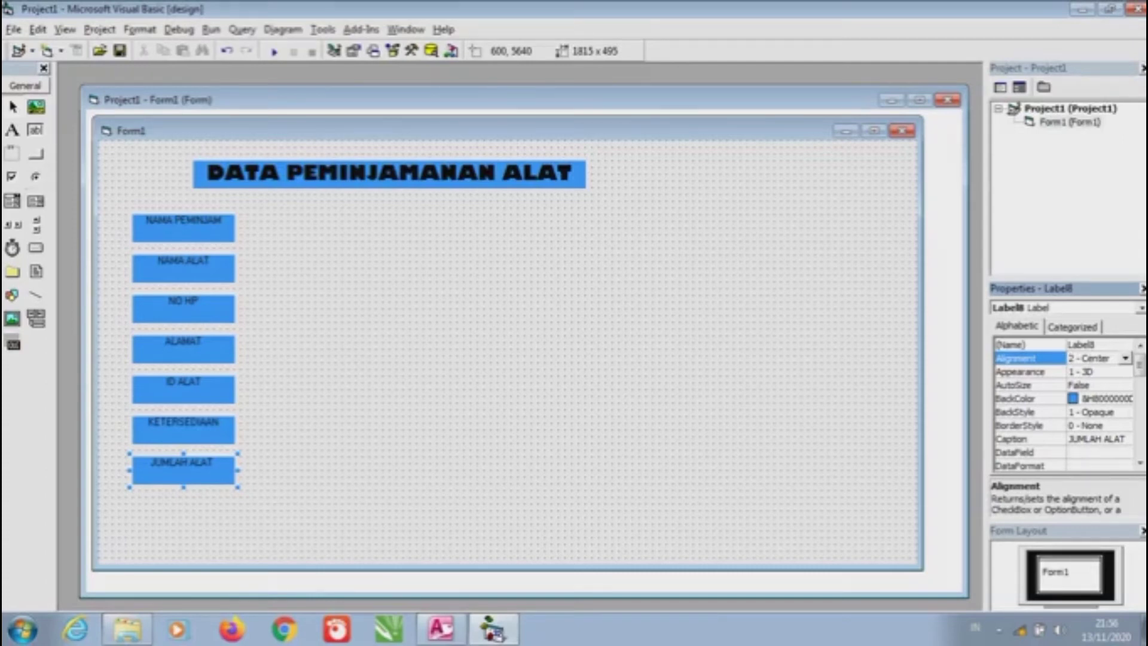
left_click(36, 130)
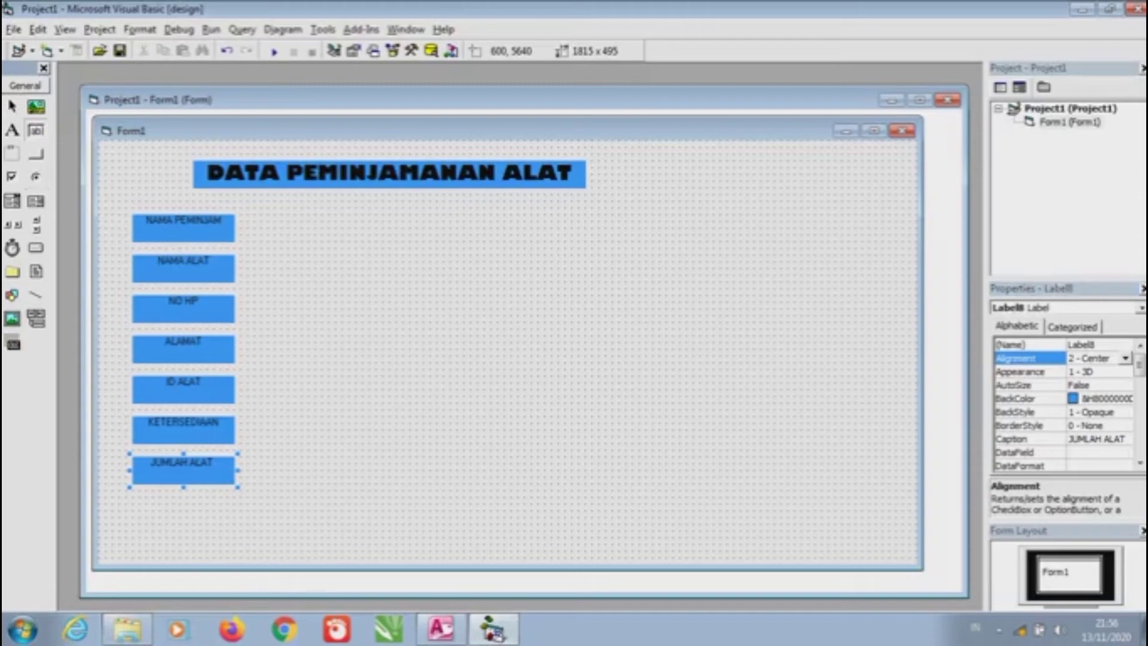
Draw text boxes beside NAMA PEMINJAM, NAMA ALAT, NO HP, ALAMAT, ID ALAT, KETERSEDIAAN and JUMLAH ALAT
left_click_drag(247, 215, 511, 242)
left_click(36, 130)
left_click_drag(247, 255, 511, 281)
left_click(36, 131)
mouse_move(248, 296)
left_mouse_down()
mouse_move(524, 342)
mouse_move(511, 323)
left_mouse_up()
left_click(36, 130)
left_click_drag(248, 335, 511, 362)
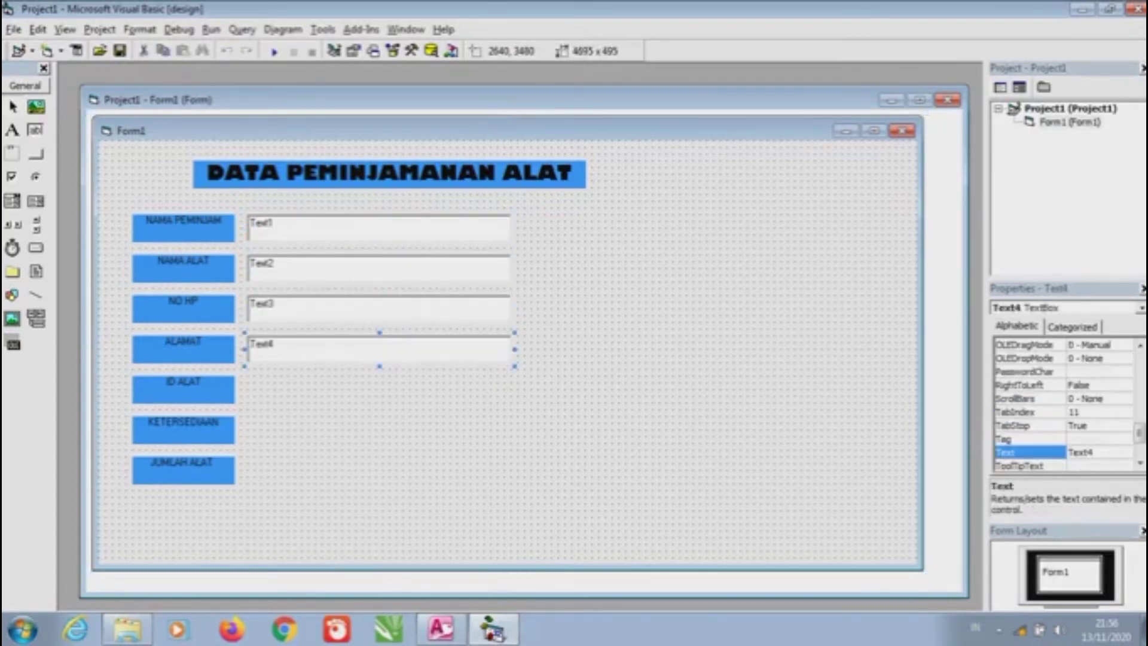
left_click(36, 130)
left_click_drag(247, 375, 511, 403)
left_click(36, 131)
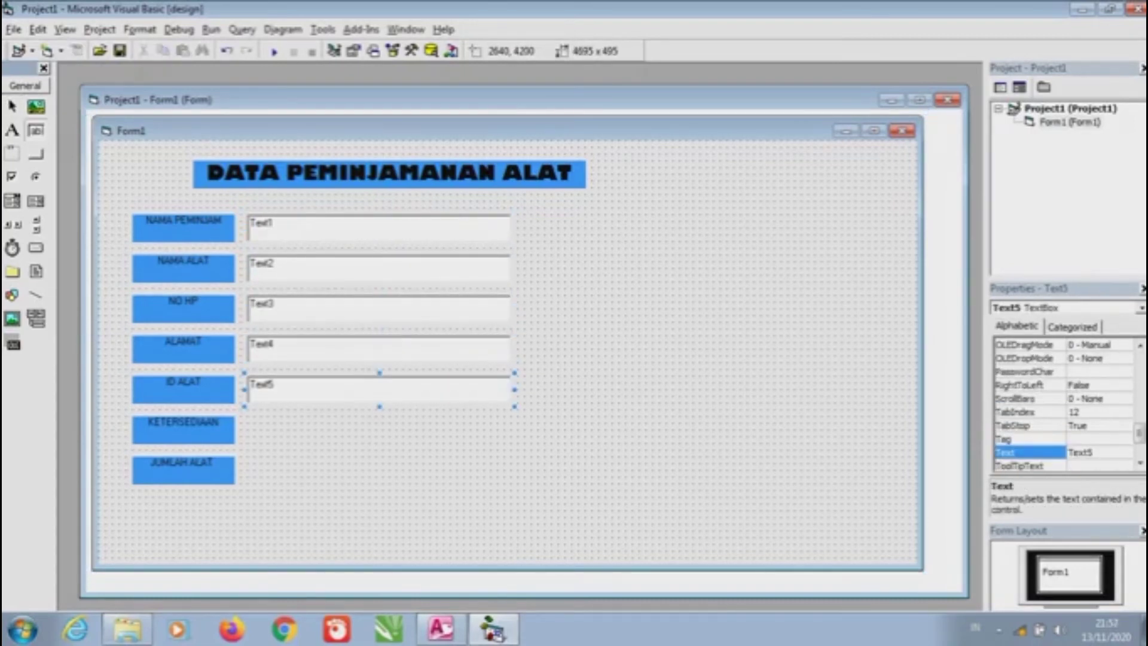
left_click_drag(247, 416, 511, 443)
left_click(36, 130)
mouse_move(247, 465)
left_mouse_down()
mouse_move(525, 483)
mouse_move(511, 483)
left_mouse_up()
key("Escape")
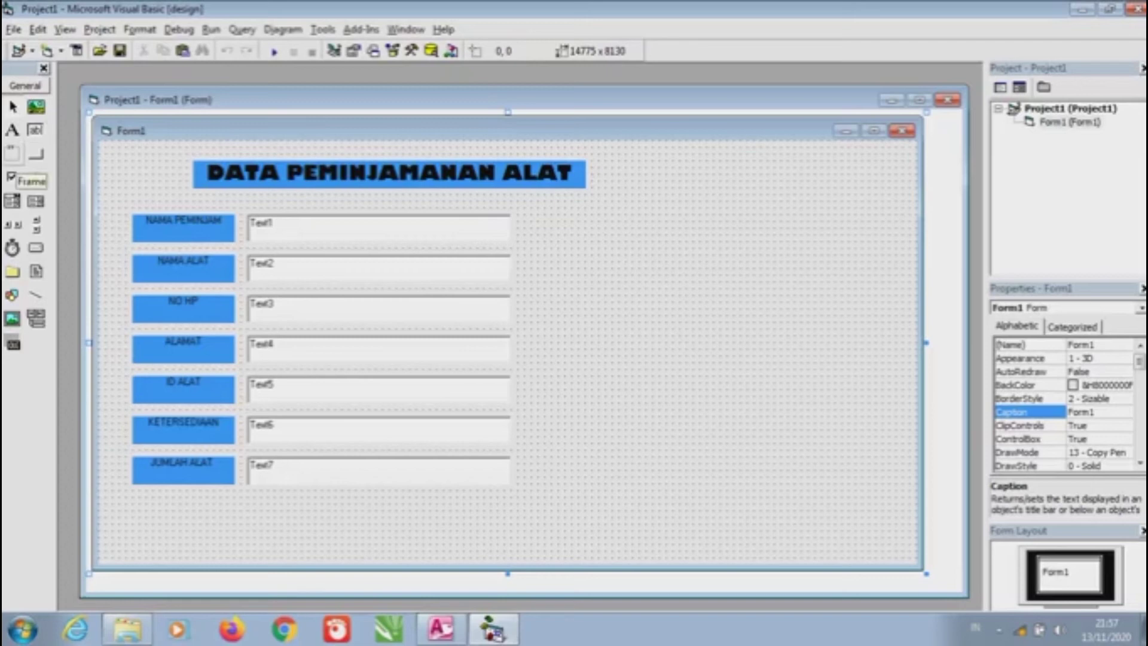
Draw a frame on the form's right side and set its Caption to 'Option'
left_click(12, 155)
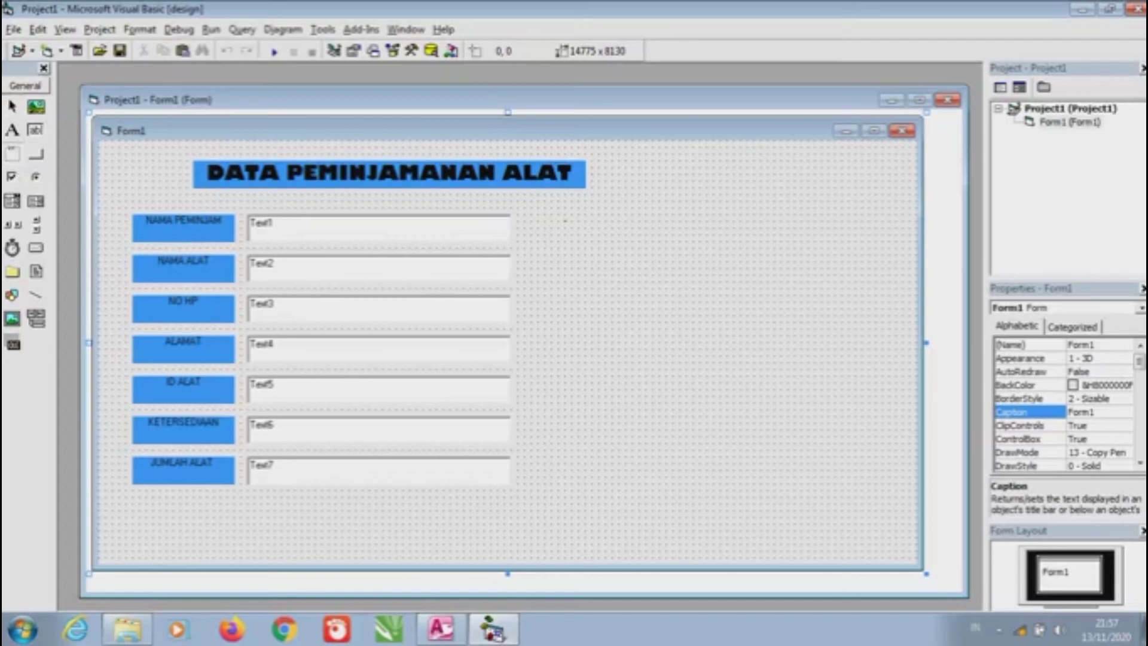
mouse_move(563, 219)
left_mouse_down()
mouse_move(801, 364)
mouse_move(791, 393)
left_mouse_up()
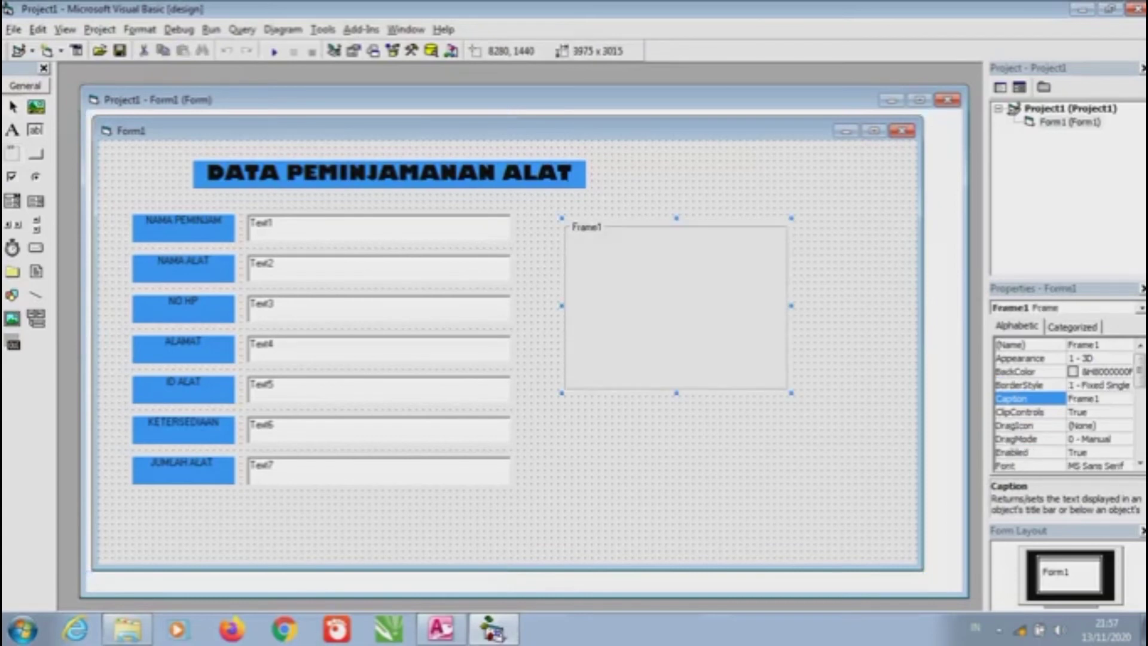
key("F4")
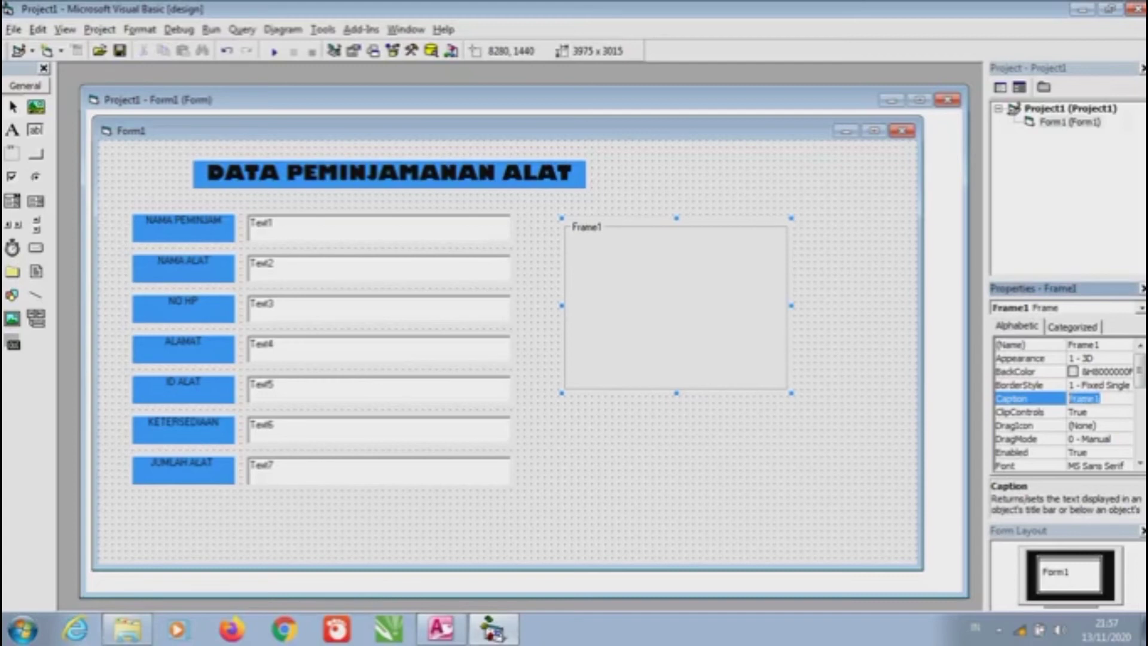
type("p")
key("BackSpace")
key("Caps_Lock")
type("Ption")
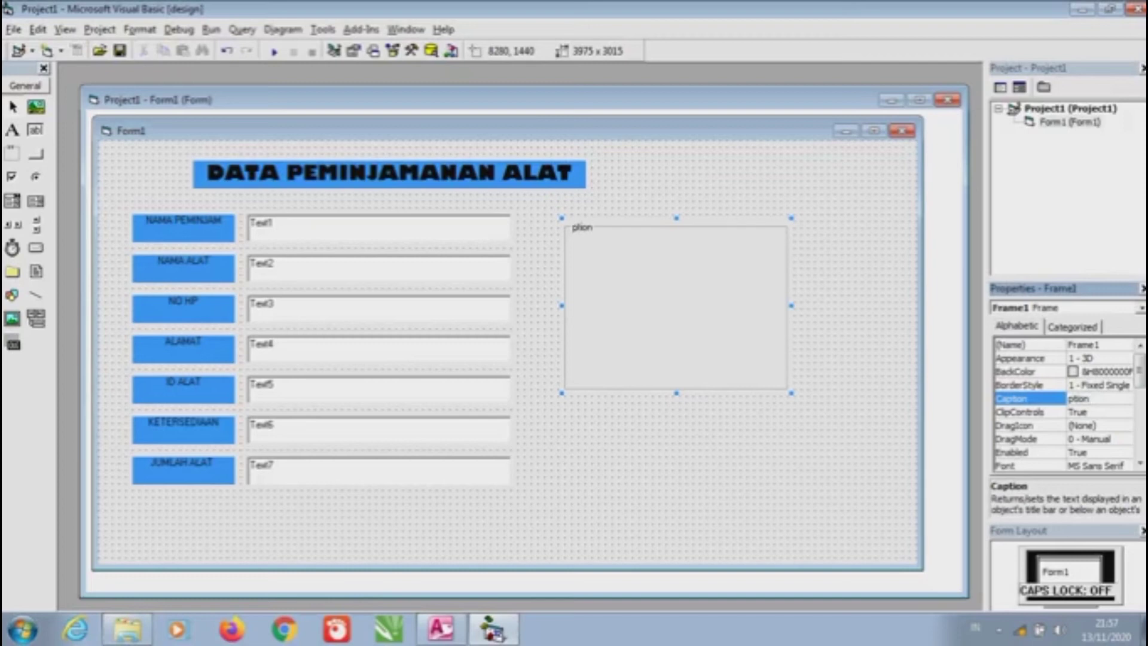
key("shift+Home")
key("Caps_Lock")
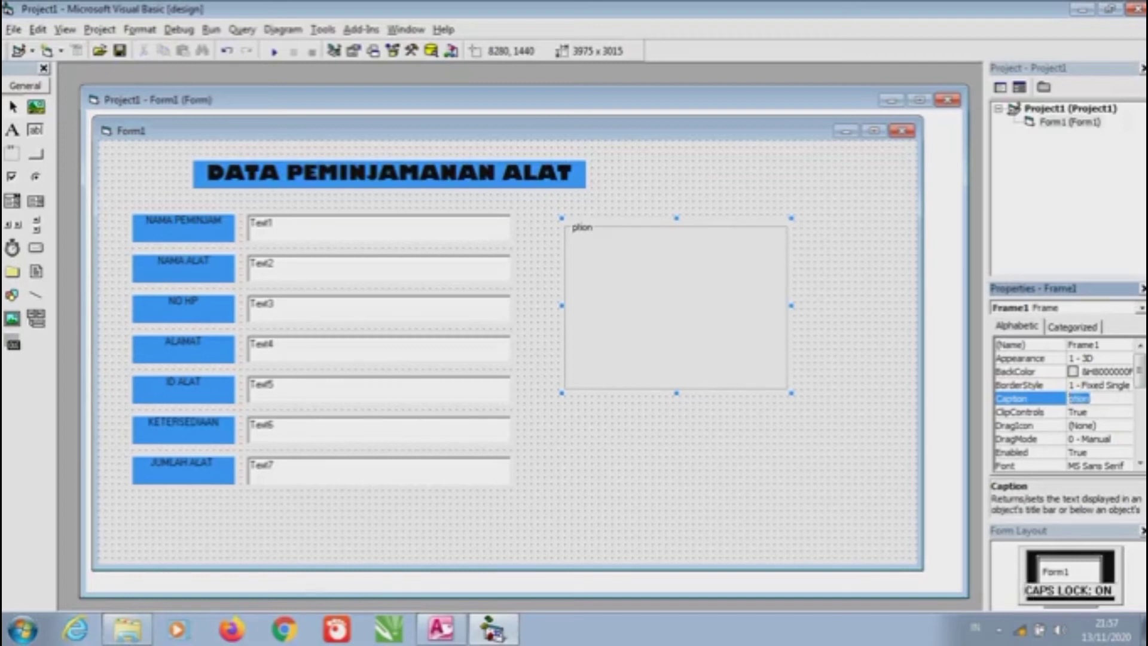
type("O")
key("Caps_Lock")
type("p")
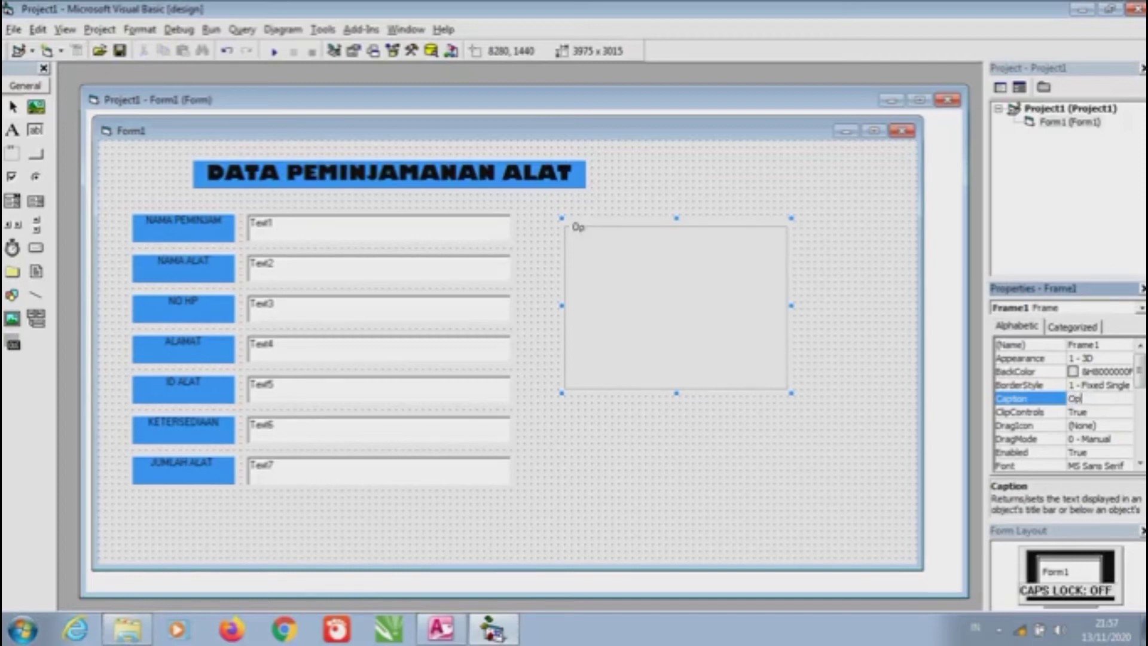
type("tion")
left_click(718, 457)
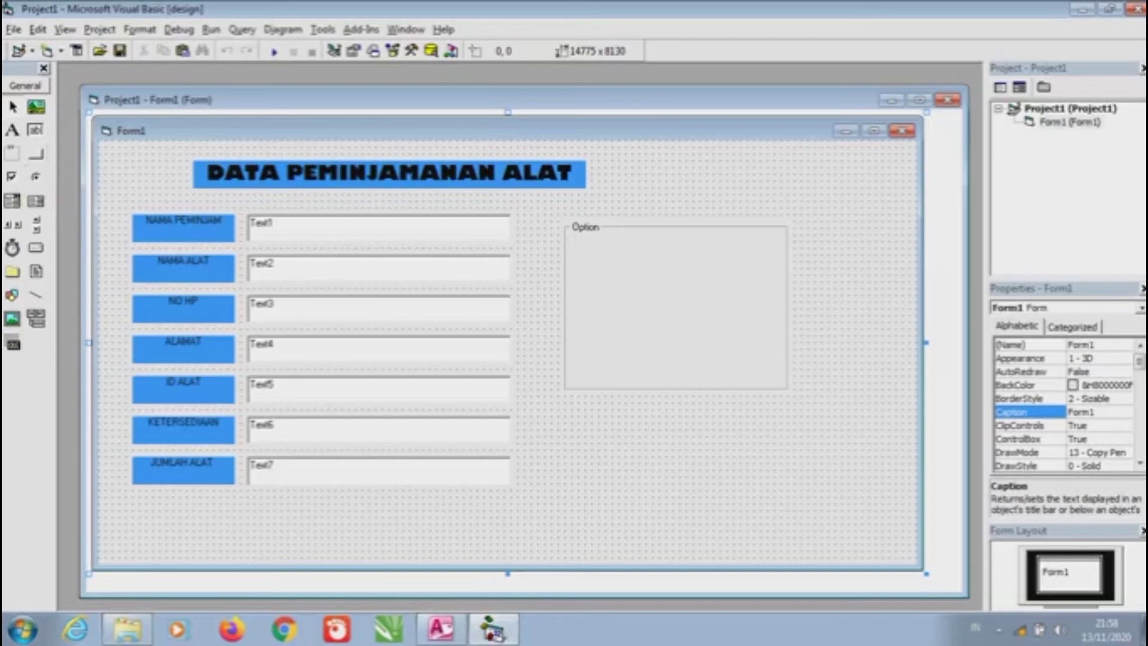
Draw Command1–Command3 in the frame, arranging Command1 and Command2 side by side with Command3 below
left_click(36, 154)
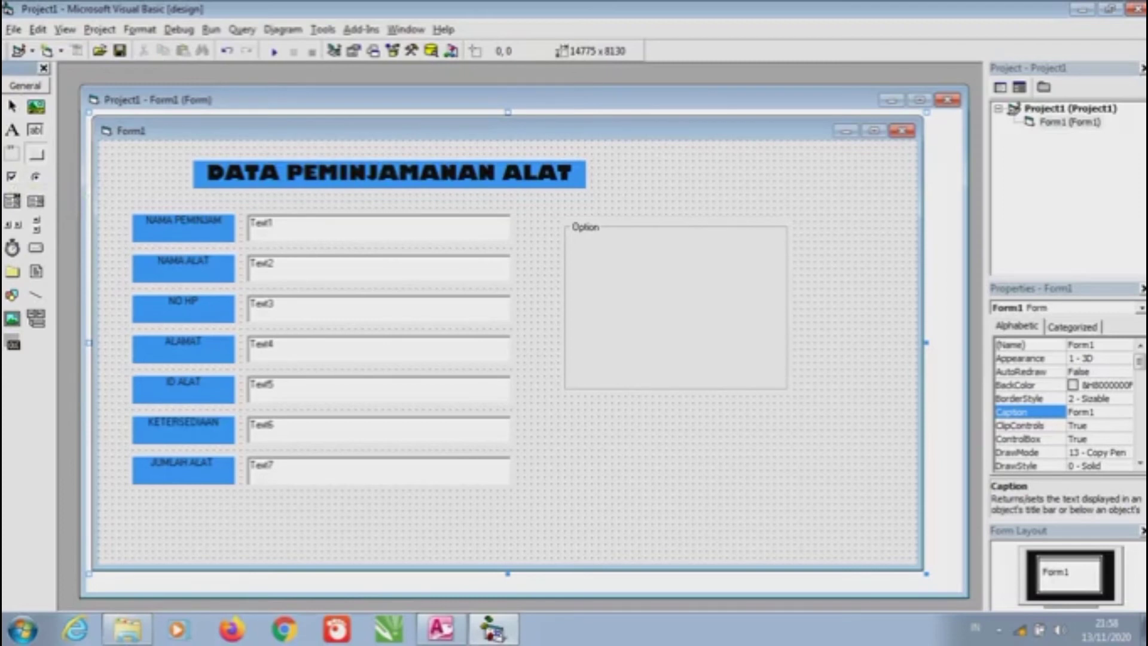
left_click_drag(575, 252, 662, 285)
left_click(35, 154)
left_click_drag(578, 295, 659, 322)
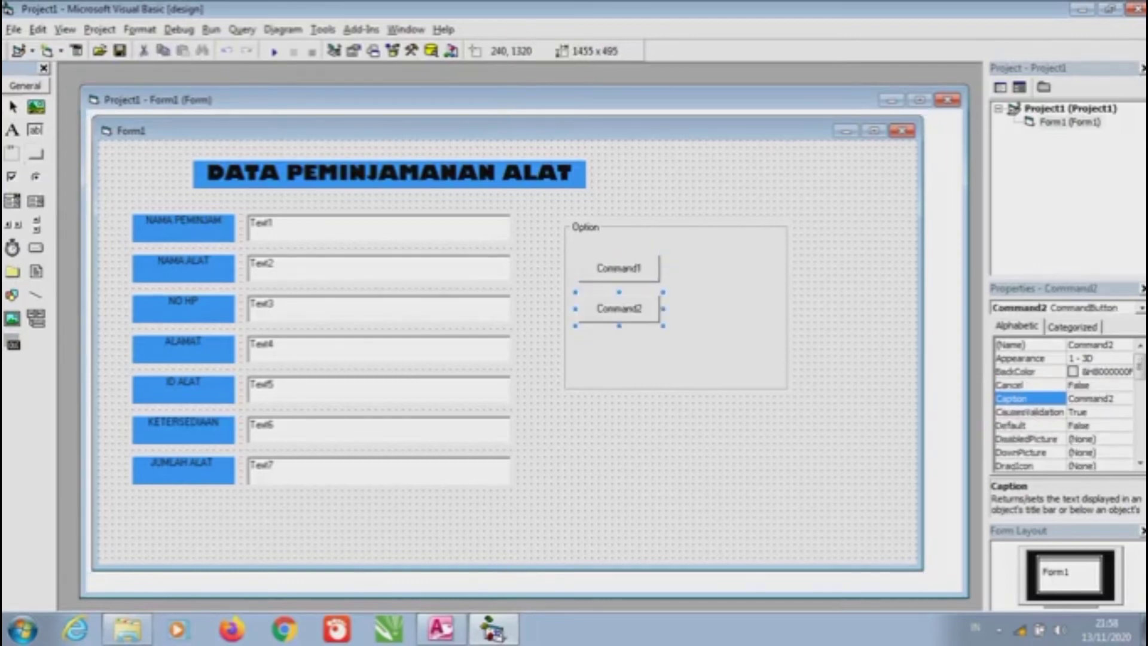
left_click(36, 154)
left_click_drag(578, 342, 659, 369)
left_click_drag(618, 308, 735, 269)
left_click_drag(618, 349, 619, 308)
Add Command4 beside Command3 and Command5 centred beneath the second row
left_click(36, 154)
mouse_move(692, 303)
left_mouse_down()
mouse_move(782, 315)
mouse_move(777, 325)
mouse_move(734, 308)
left_mouse_up()
left_click(35, 154)
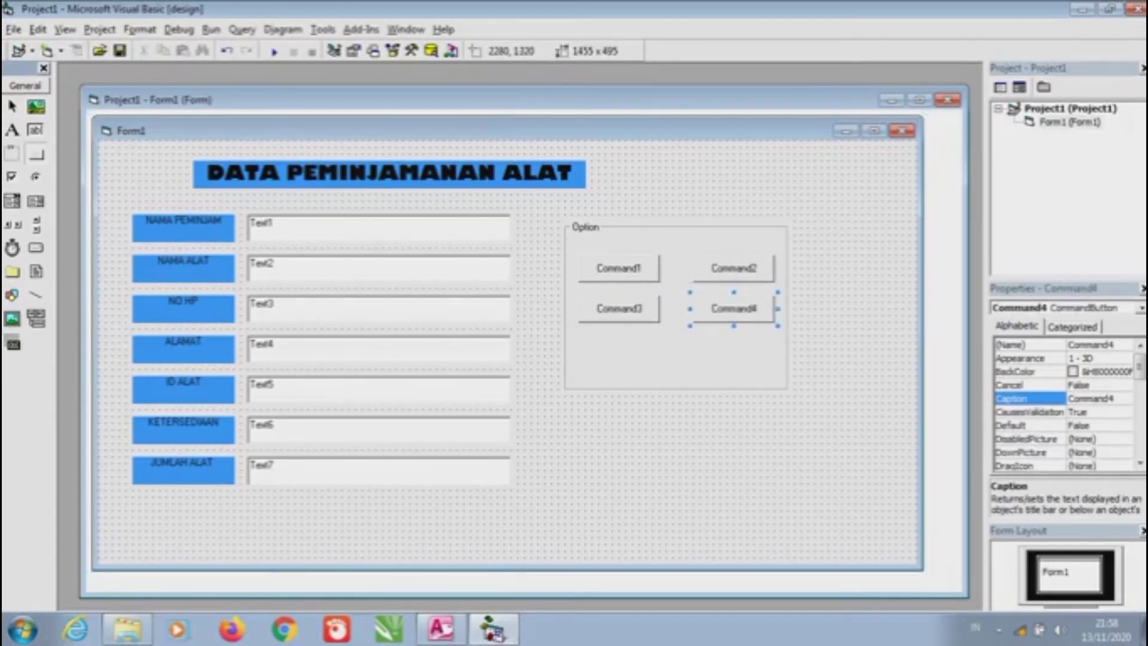
mouse_move(644, 348)
left_mouse_down()
mouse_move(717, 363)
mouse_move(720, 376)
left_mouse_up()
mouse_move(684, 362)
left_mouse_down()
mouse_move(609, 342)
mouse_move(673, 356)
left_mouse_up()
left_click(675, 448)
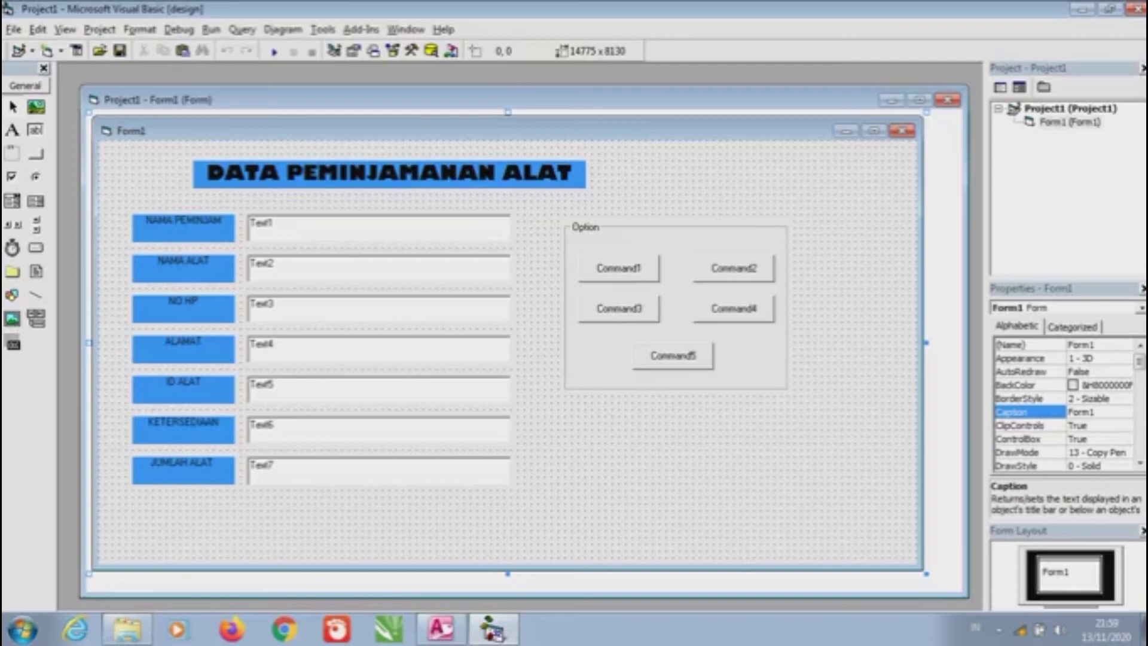
From the toolbox's Components list, tick and add Microsoft ADO Data Control 6.0 (OLEDB)
right_click(24, 384)
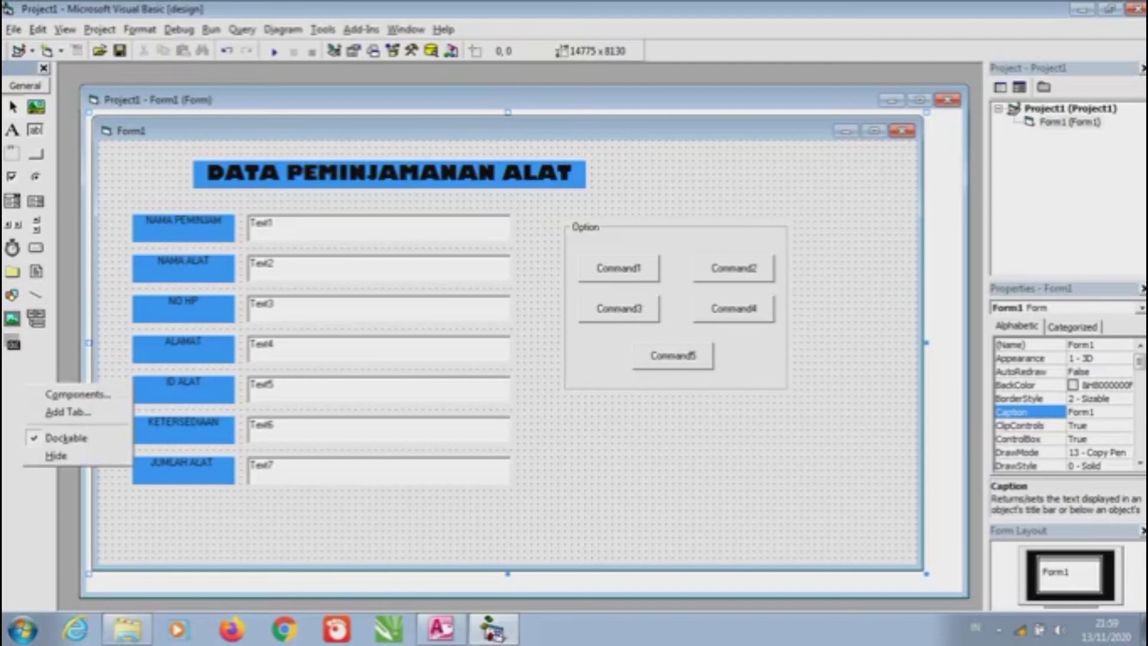
left_click(77, 394)
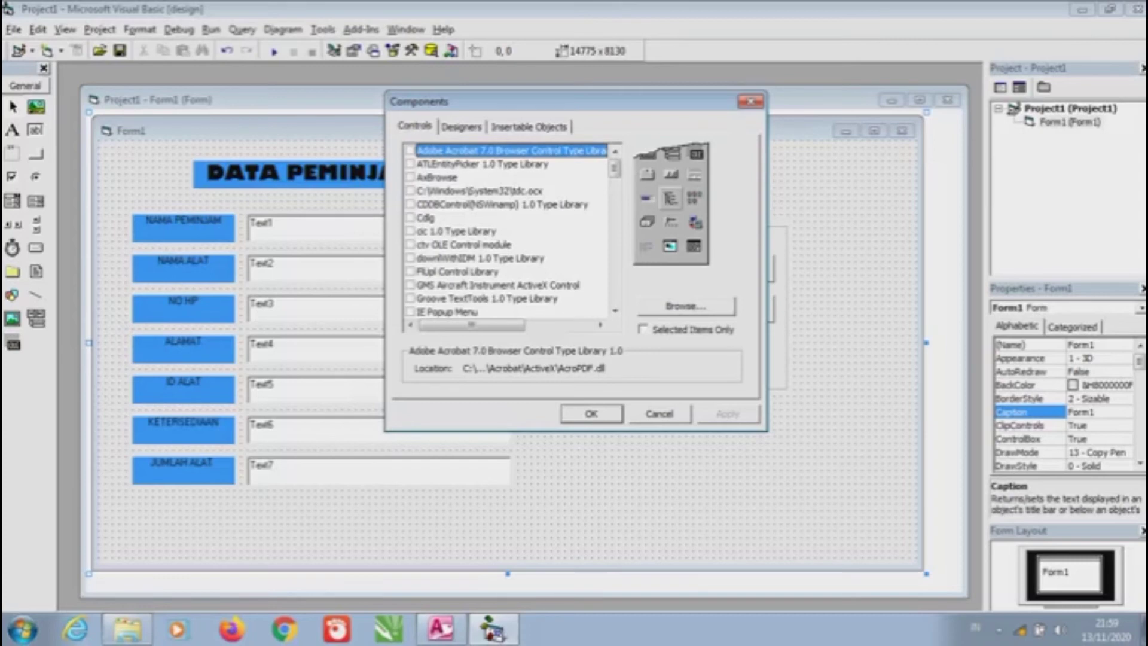
scroll(508, 230, "down", 10)
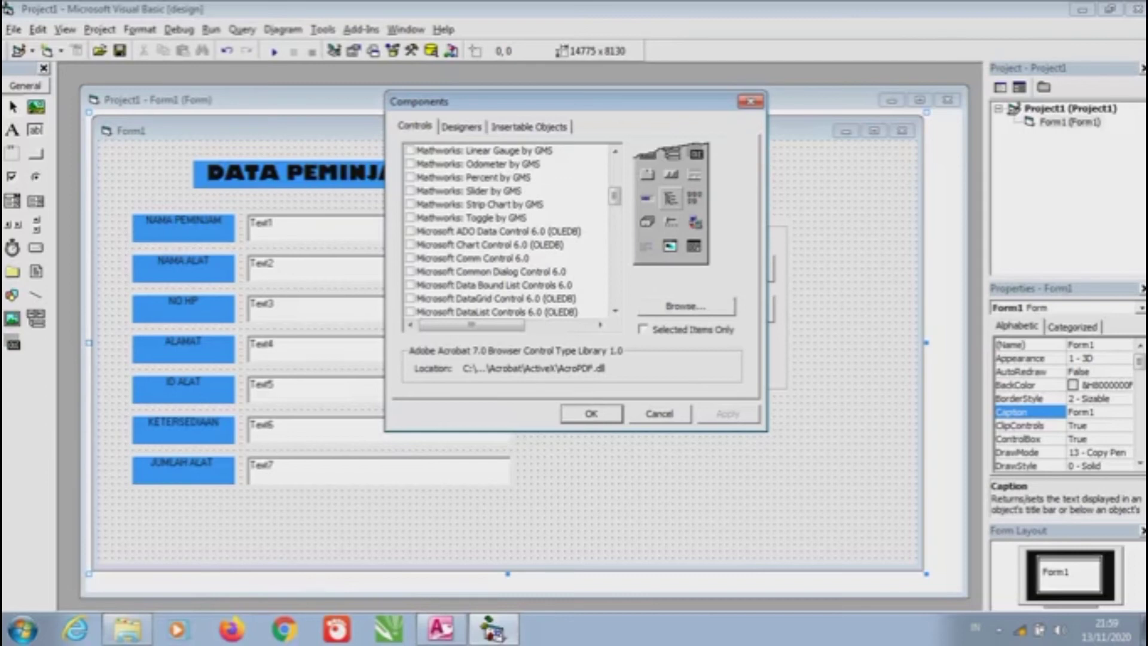
left_click(511, 231)
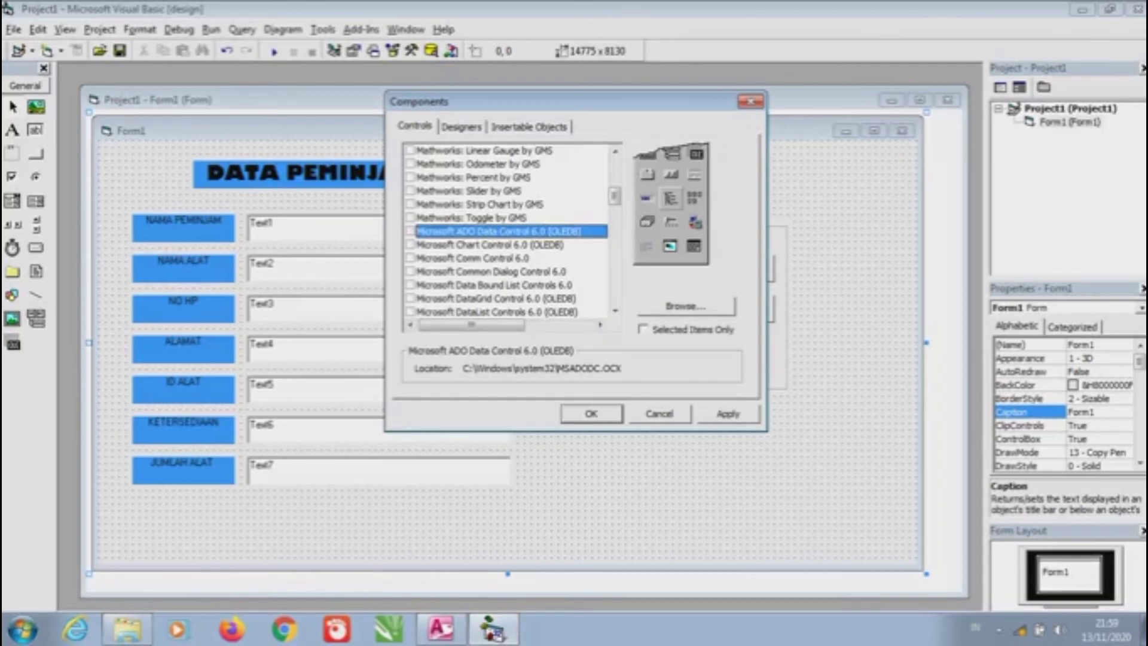
key("space")
key("Return")
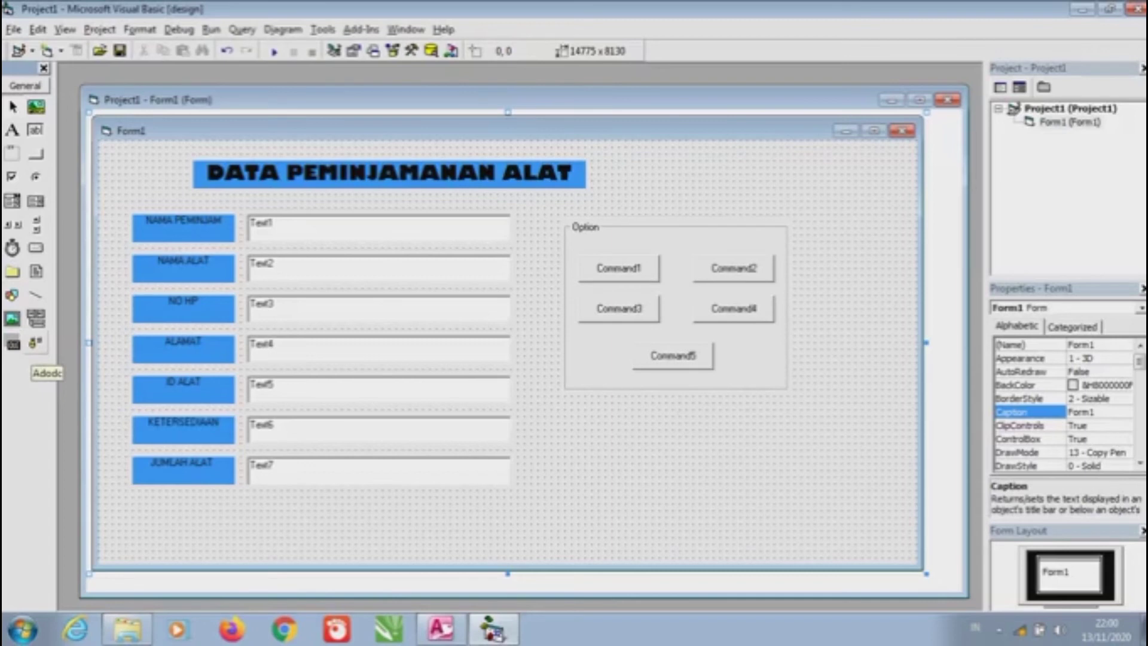
Draw Adodc1 under the Option frame, nudging it up-left and widening it one grid step
left_click(35, 342)
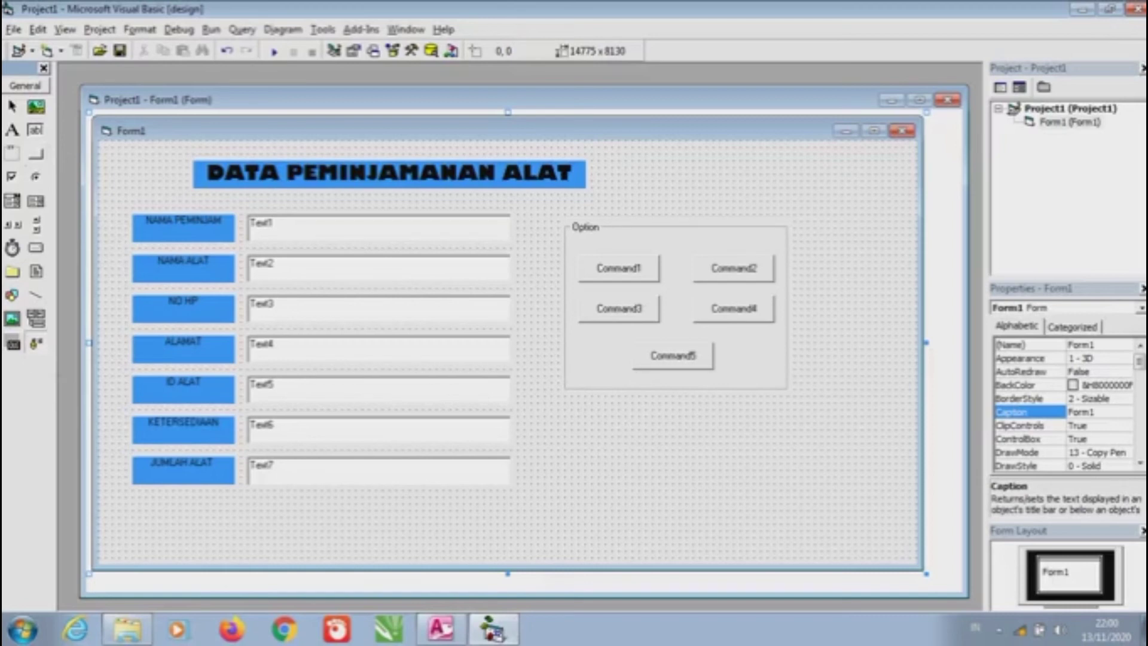
mouse_move(571, 409)
left_mouse_down()
mouse_move(790, 466)
mouse_move(791, 446)
left_mouse_up()
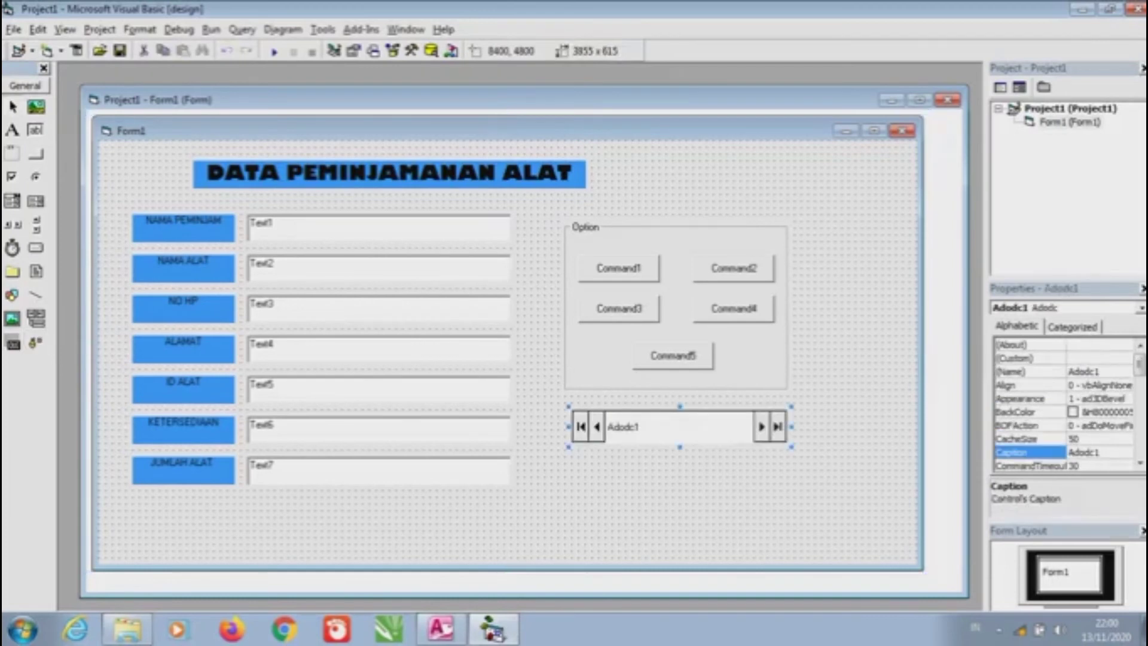
key("ctrl+Left")
key("ctrl+Up")
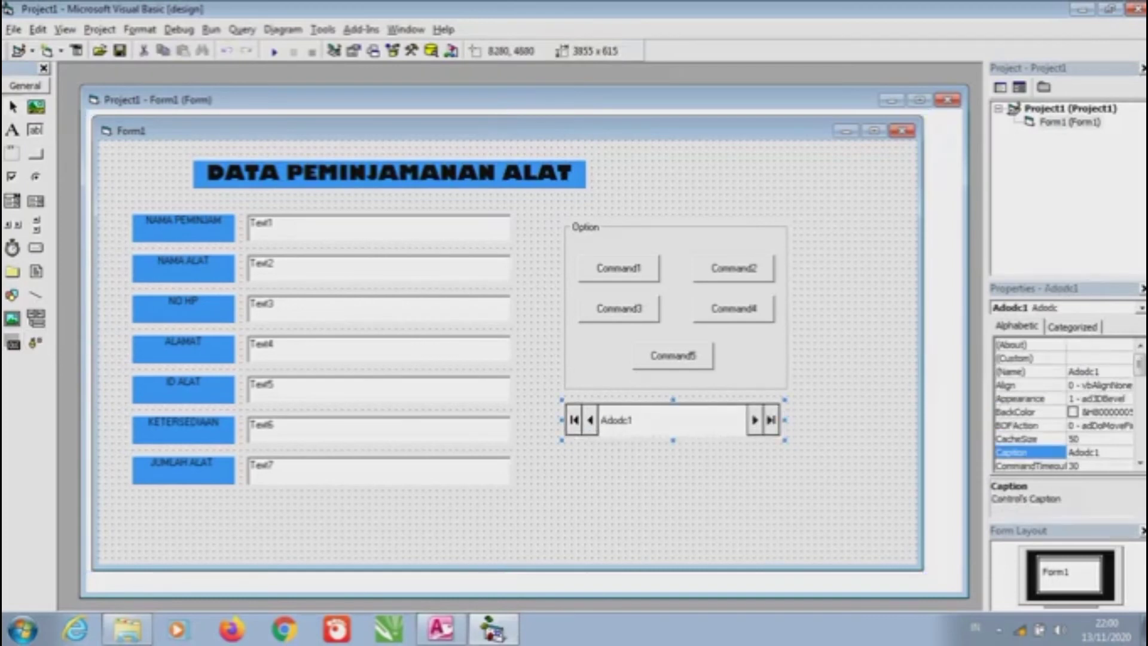
key("shift+Right")
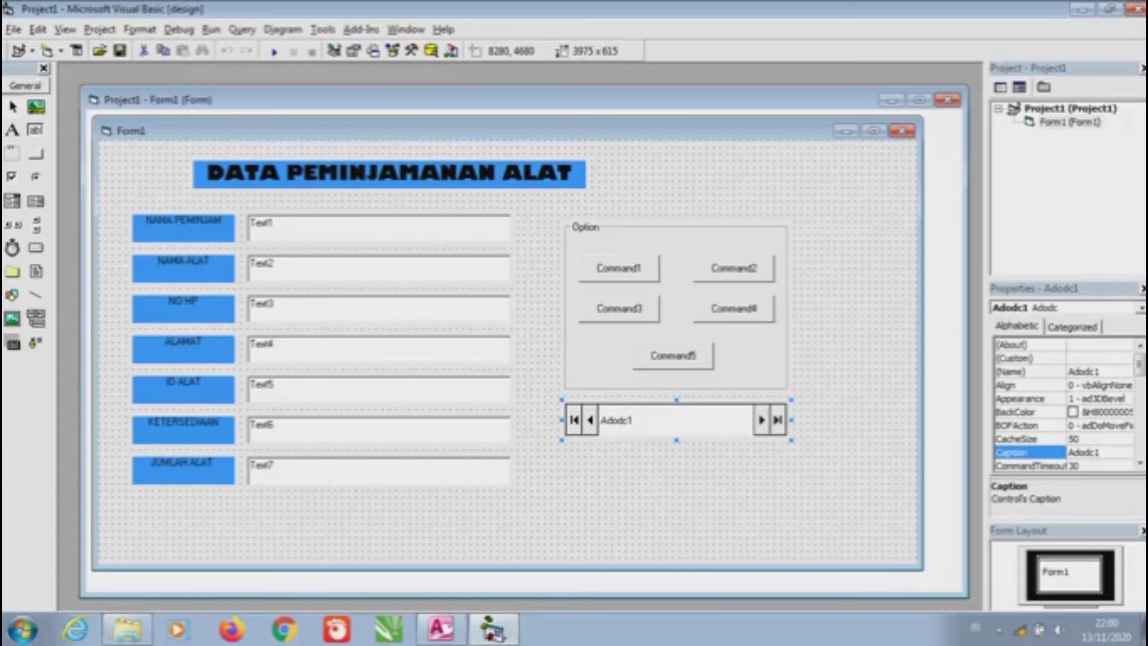
In Adodc1's property pages, build a Microsoft Jet 4.0 OLE DB Provider connection and browse for the database
right_click(713, 418)
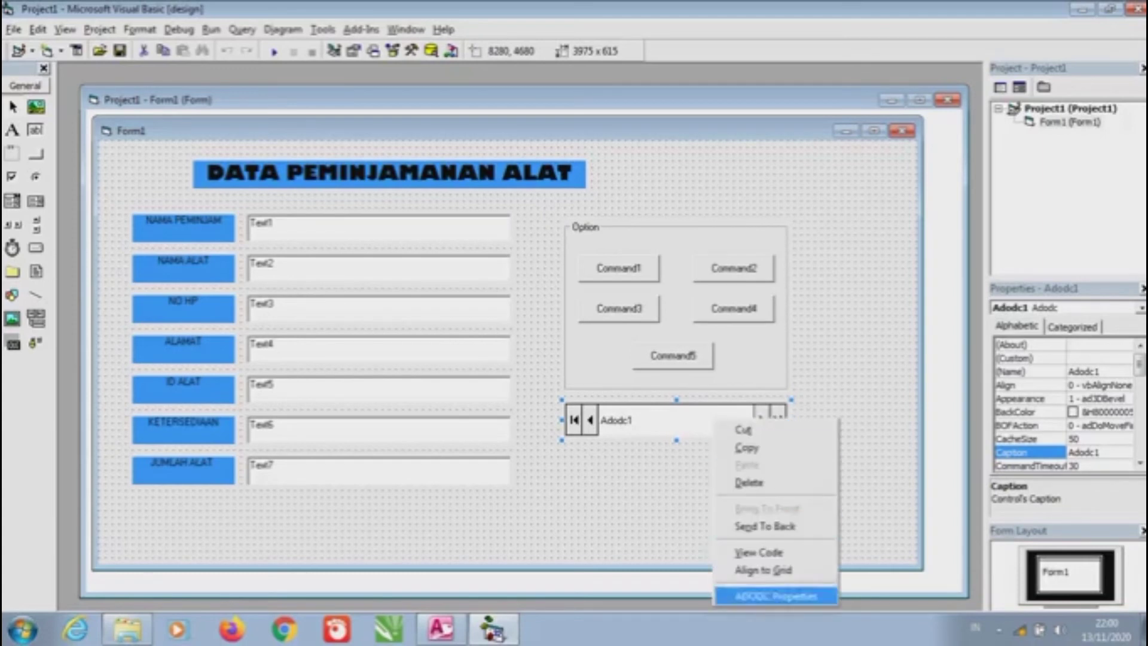
left_click(775, 595)
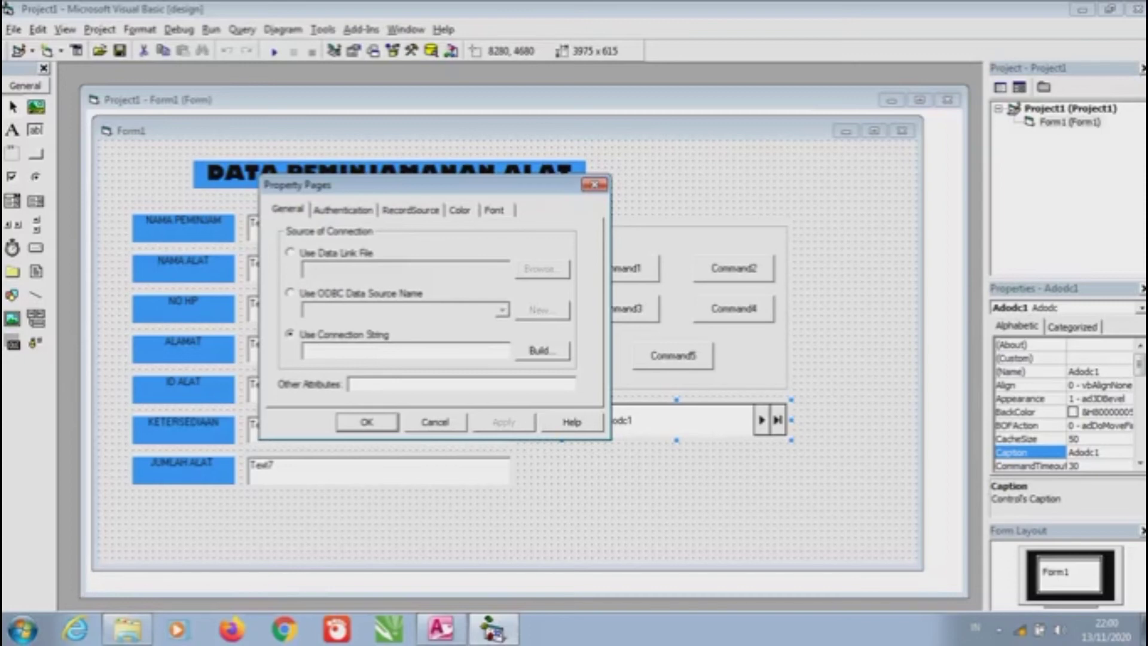
left_click(542, 350)
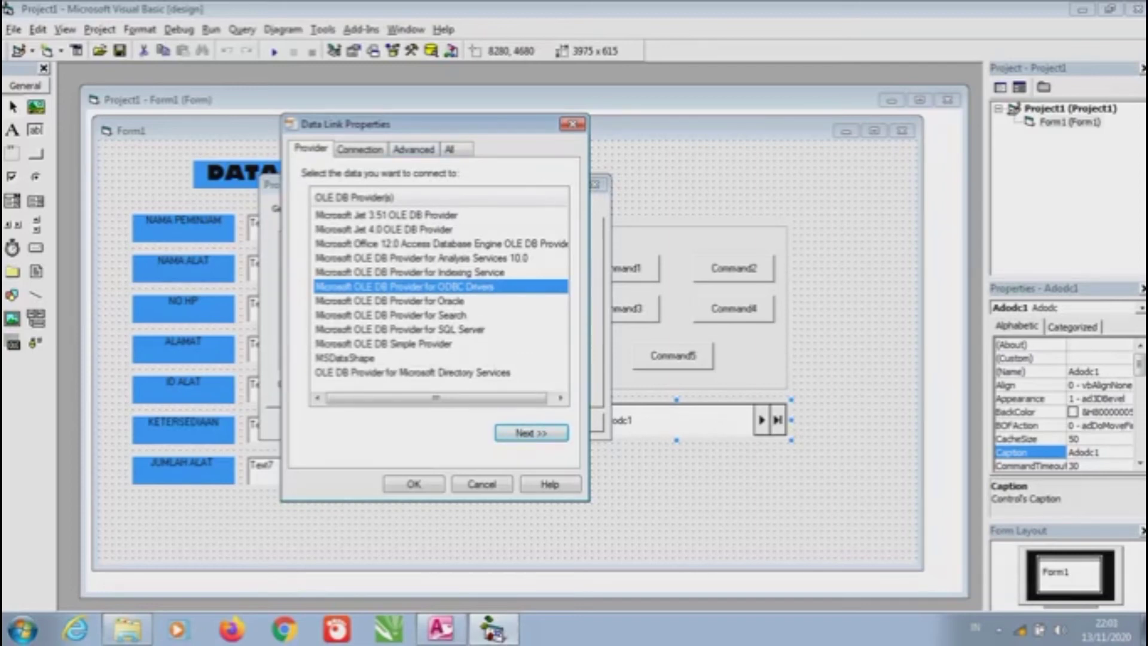
left_click(382, 229)
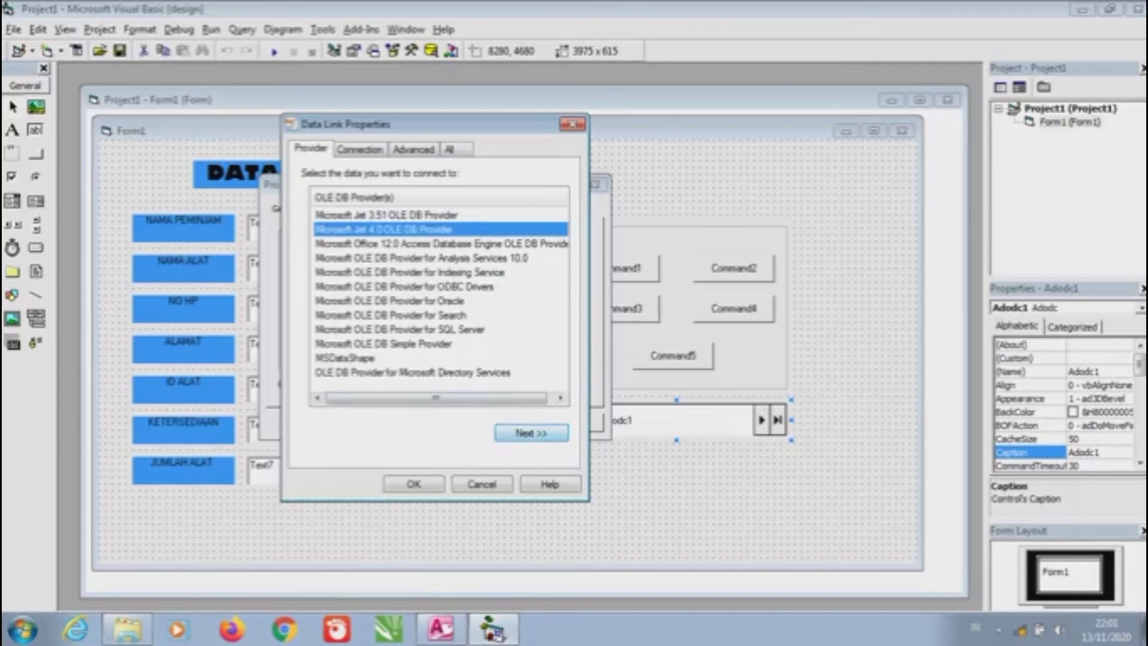
left_click(531, 432)
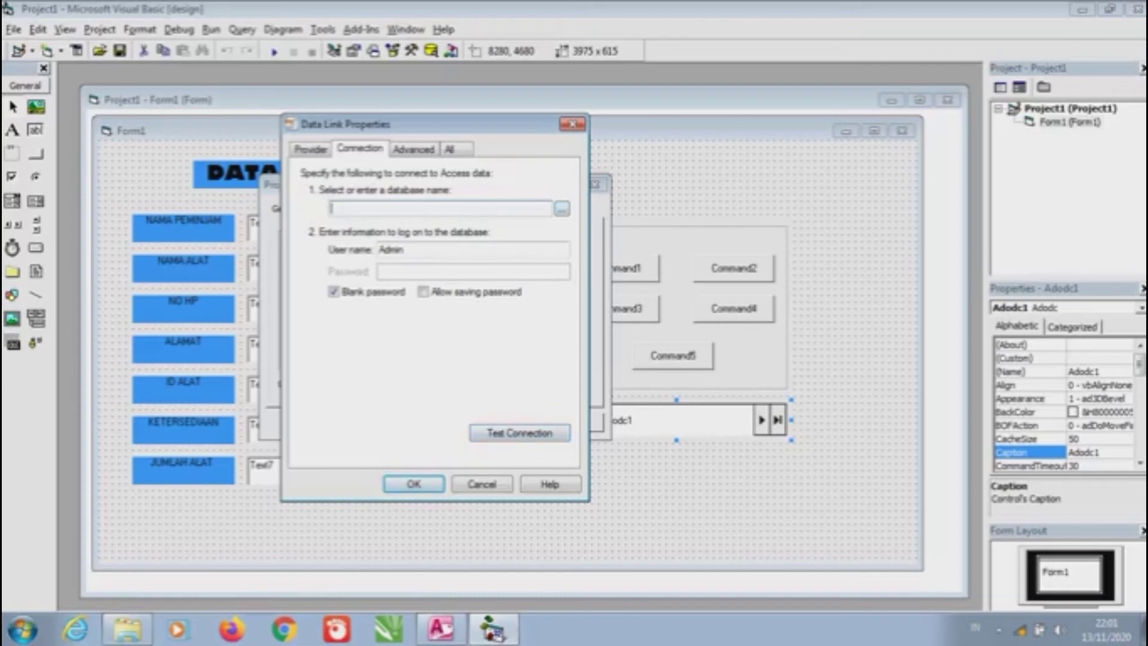
left_click(561, 208)
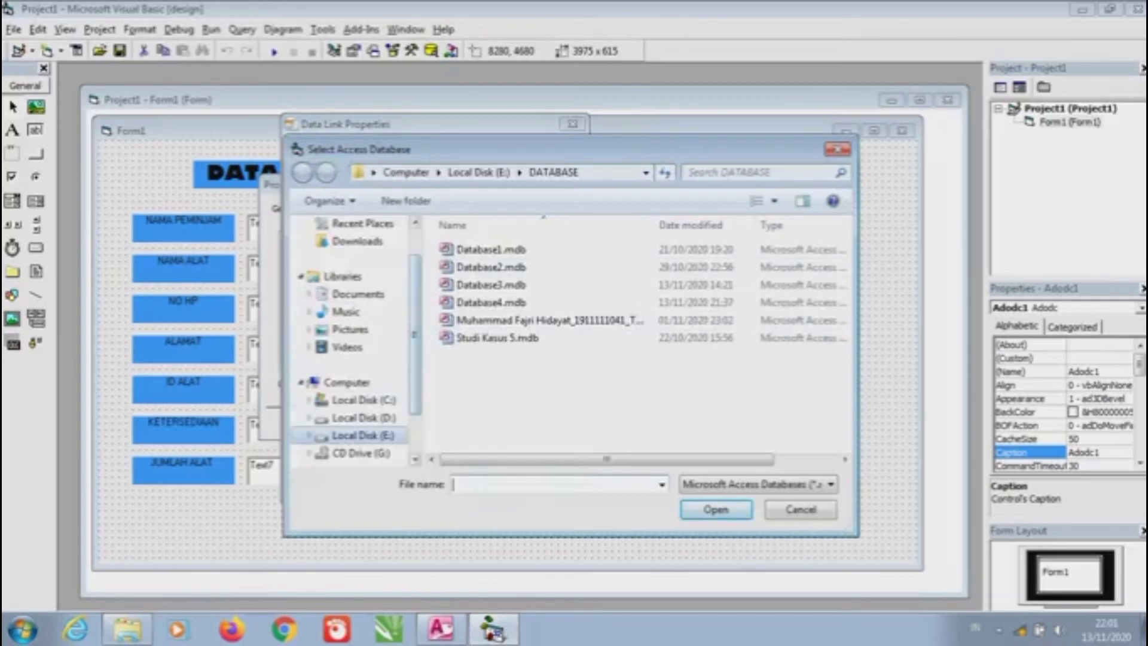
Select E:\DATABASE\Database4.mdb as the data source, closing Access first to release the file
left_click(363, 436)
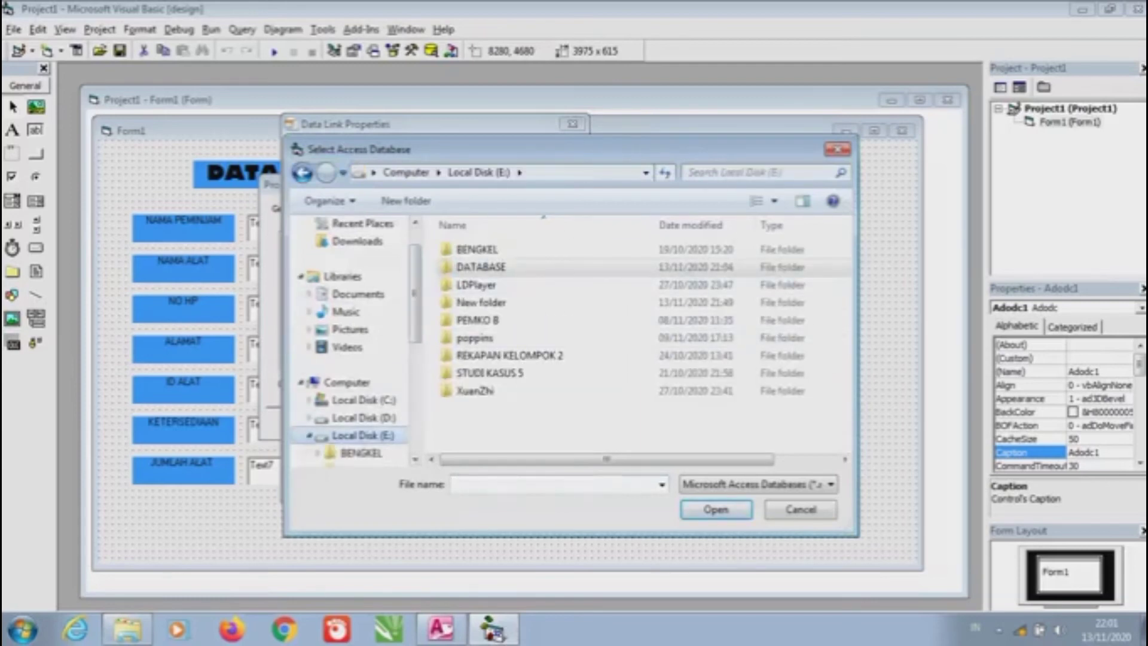
double_click(480, 267)
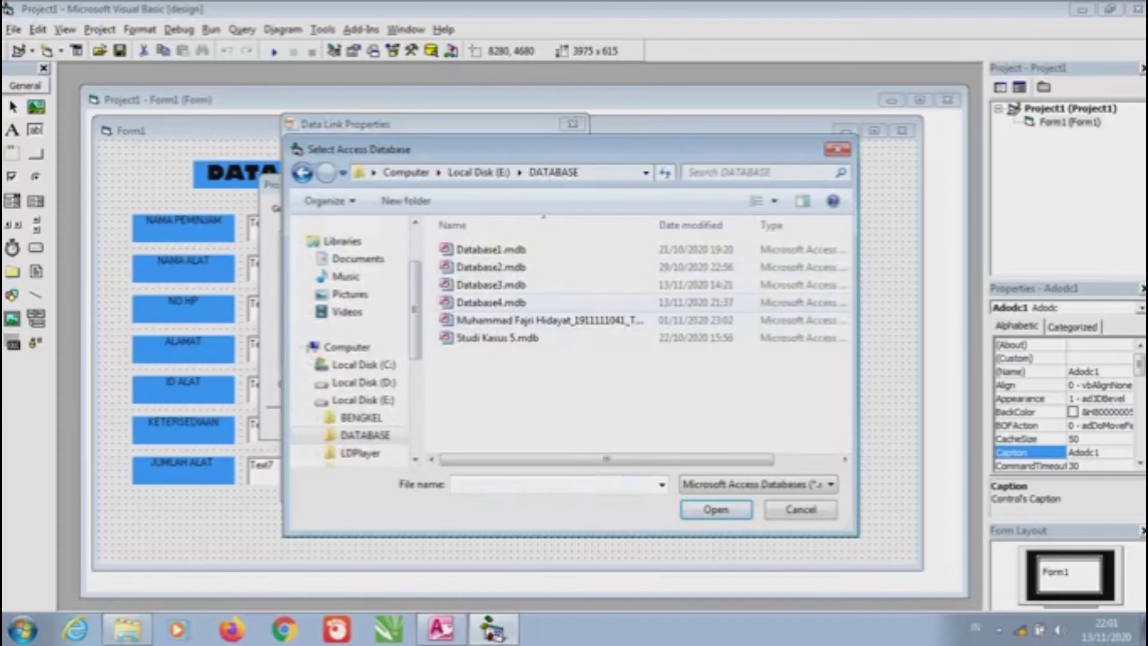
left_click(490, 302)
key("Return")
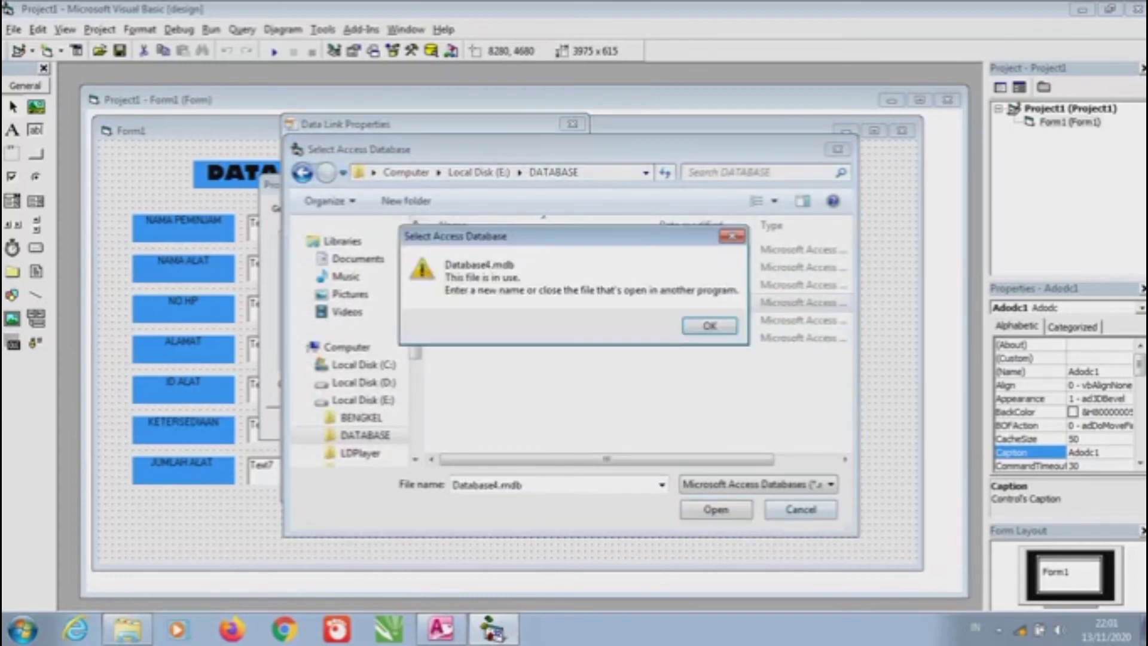
key("Return")
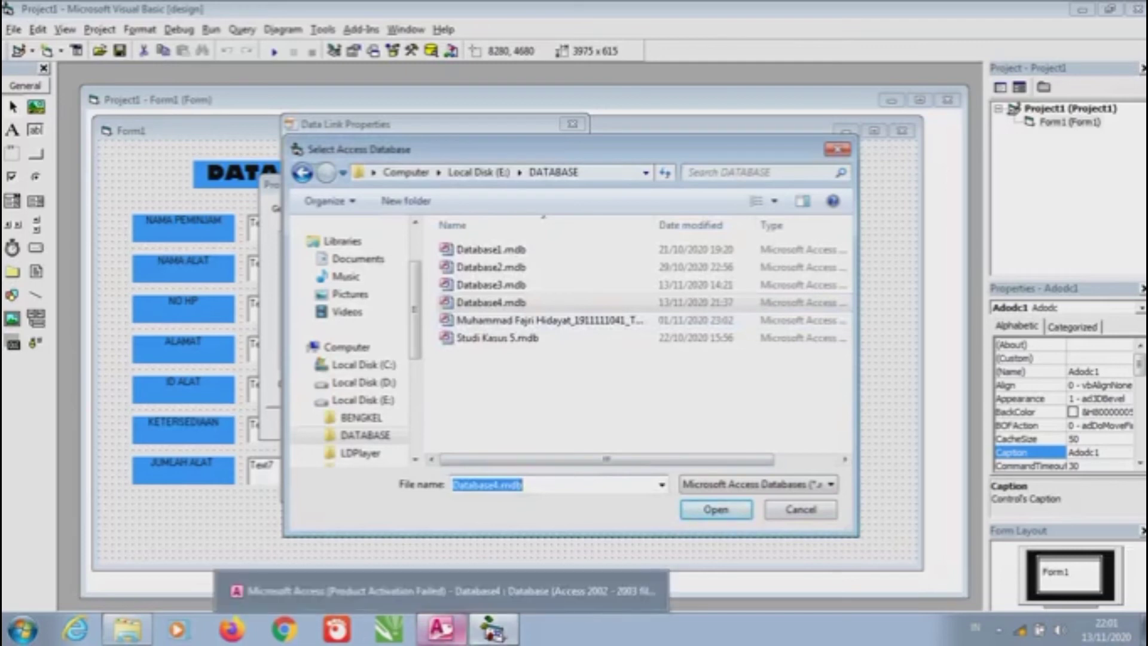
left_click(440, 628)
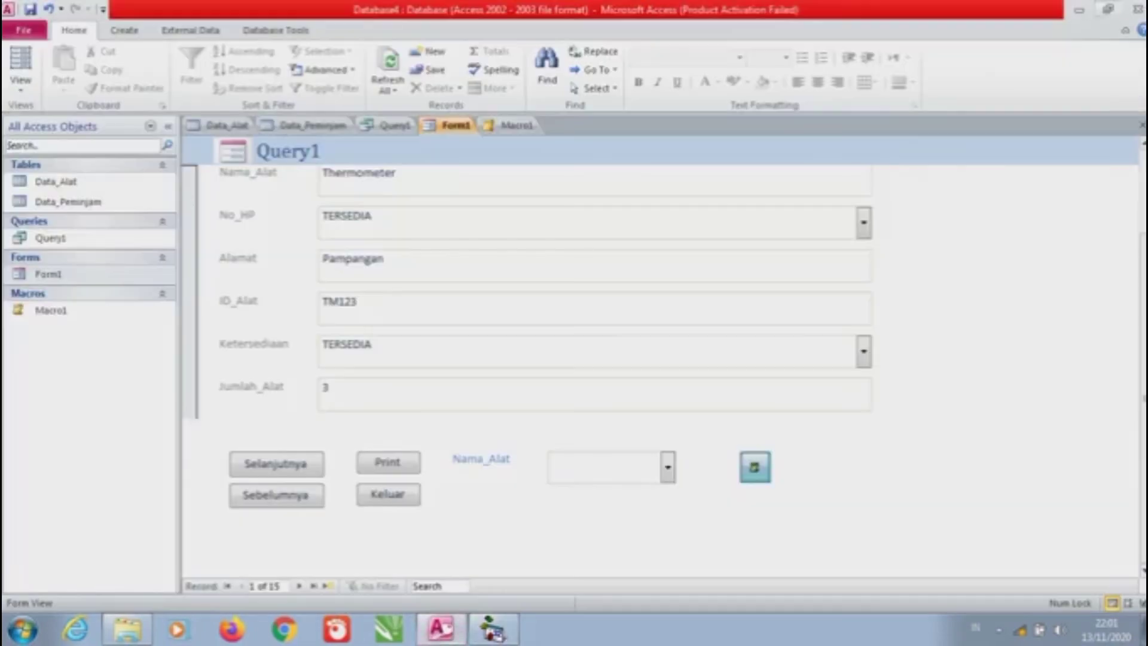
left_click(1137, 9)
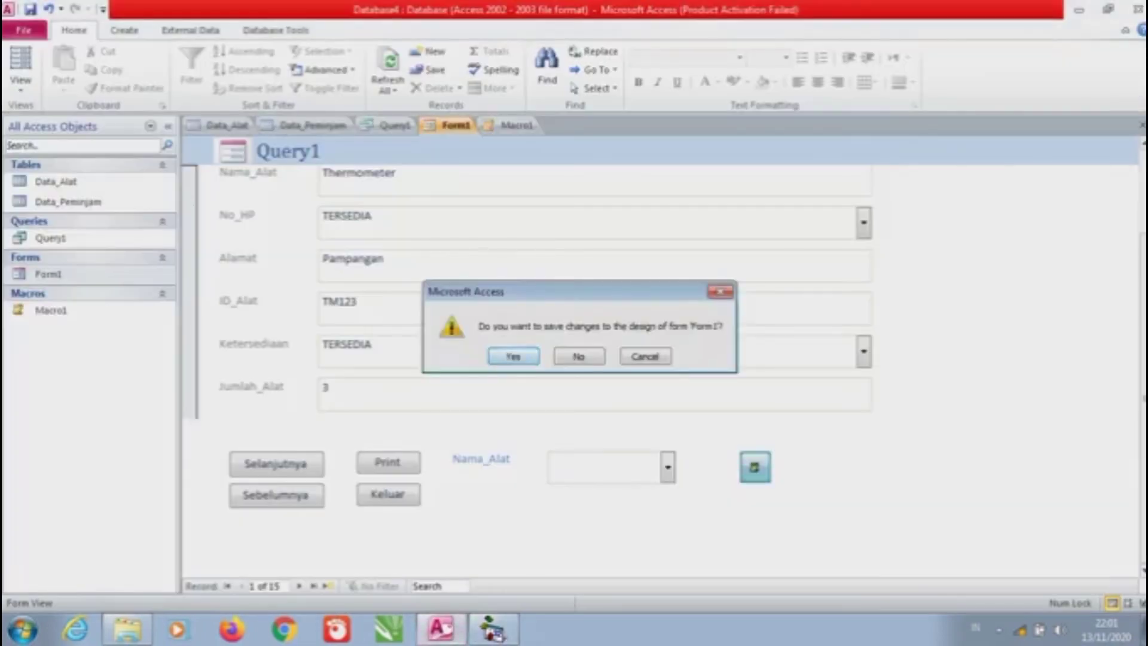
key("Return")
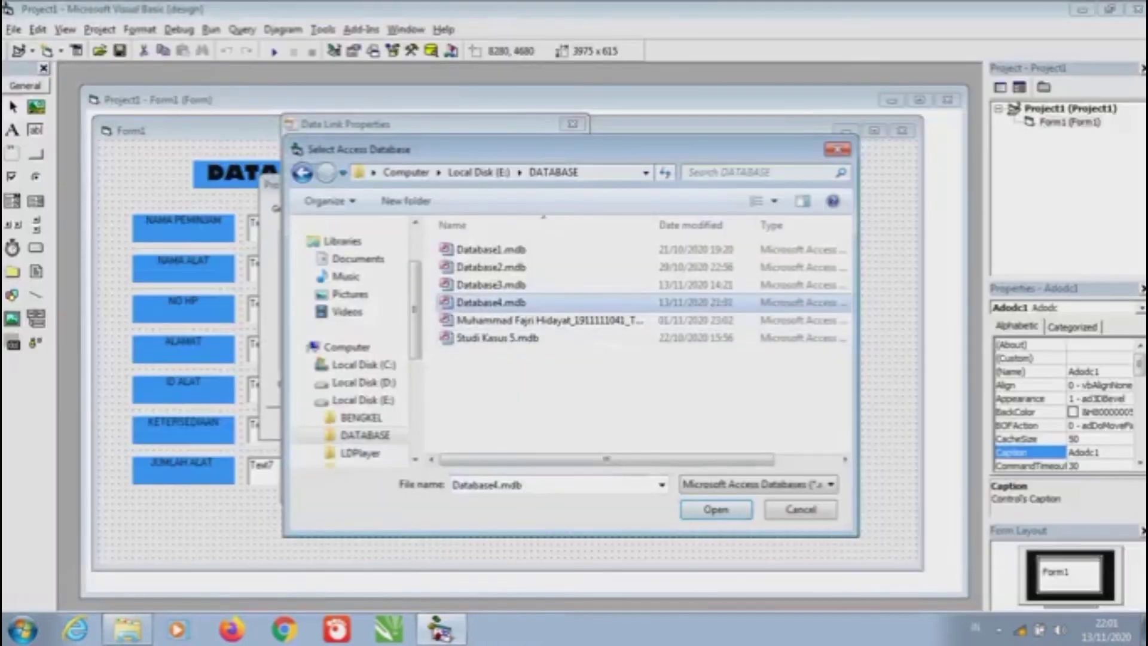
key("Return")
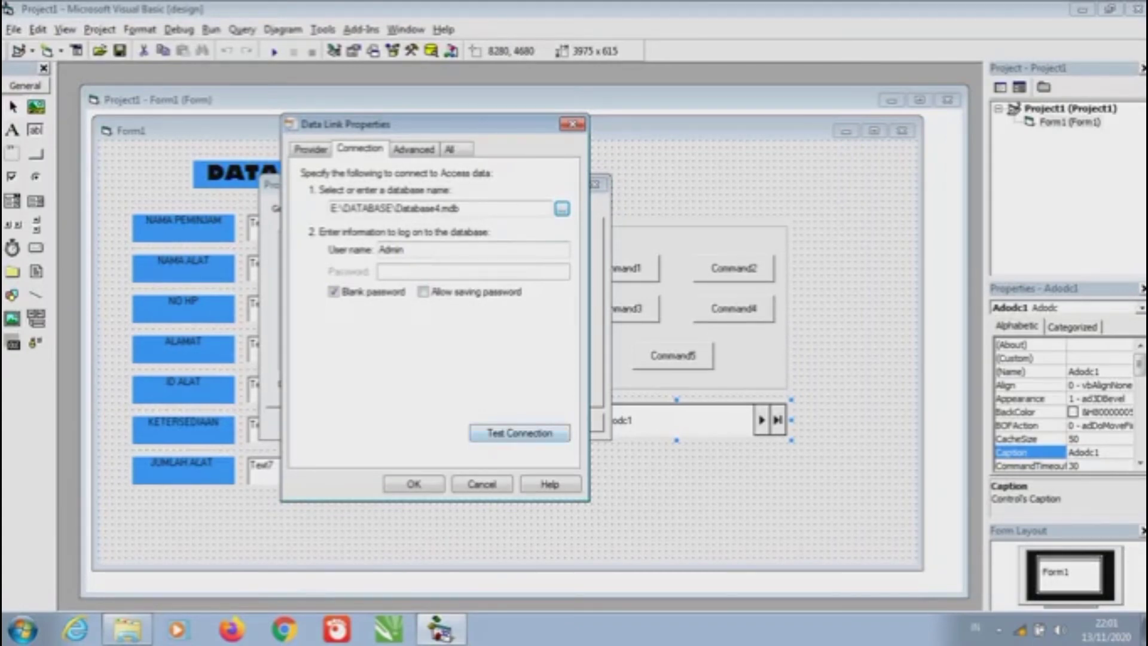
Test the connection successfully and accept the Data Link Properties
left_click(518, 432)
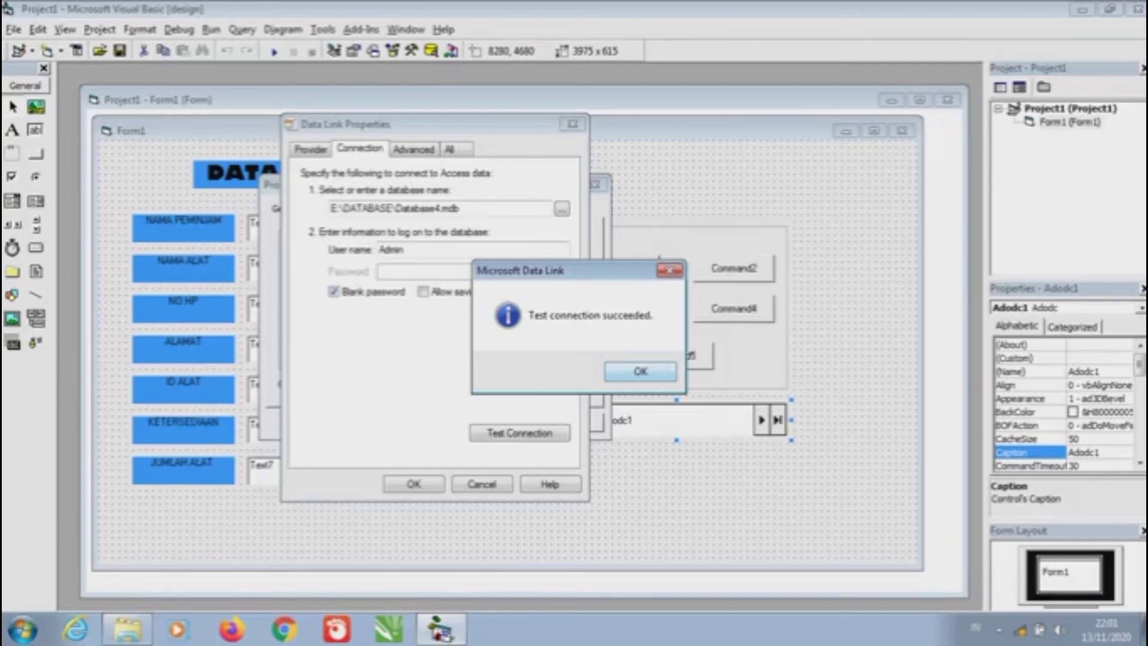
key("Return")
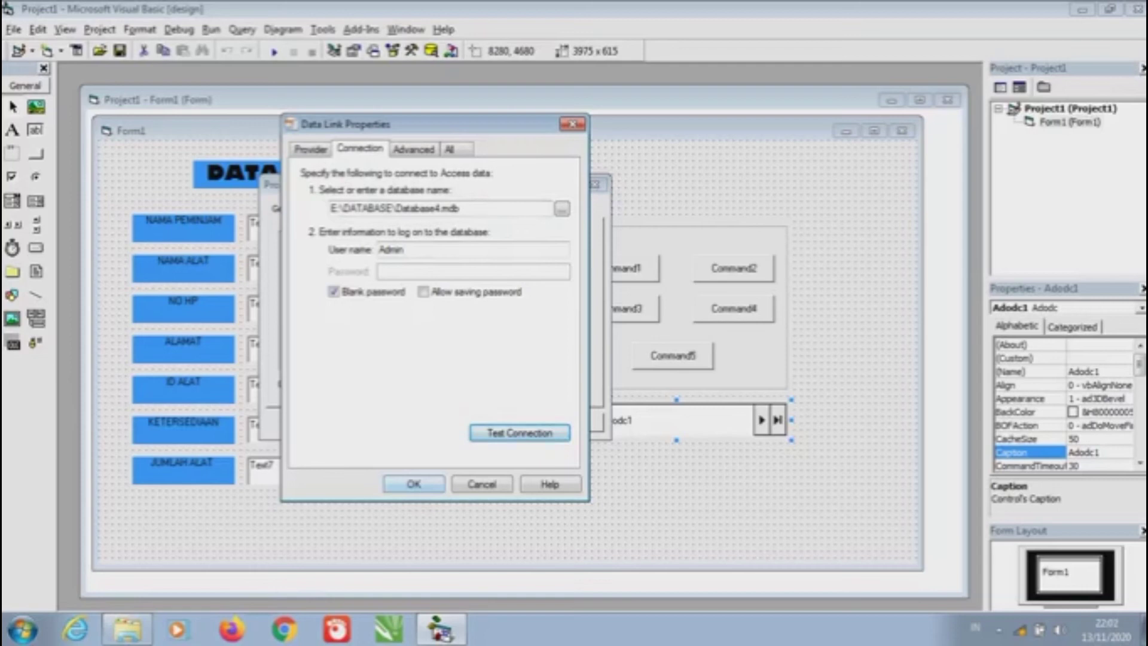
left_click(413, 484)
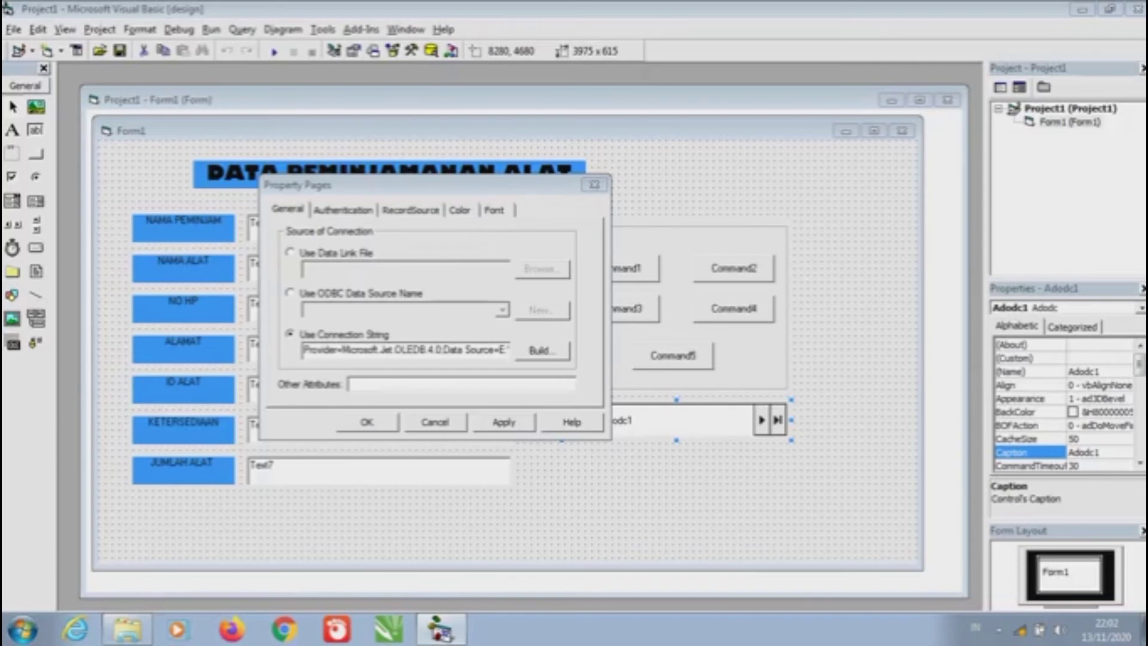
Set Adodc1's RecordSource to command type 2 - adCmdTable with table Query1 and confirm
left_click(410, 209)
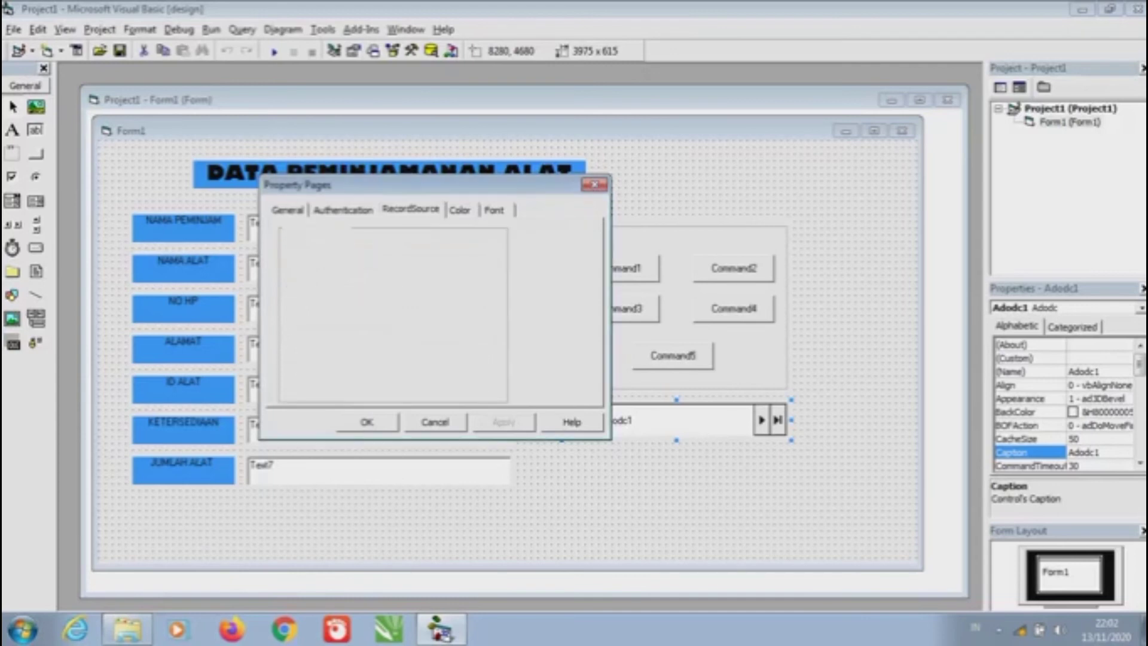
key("alt+Down")
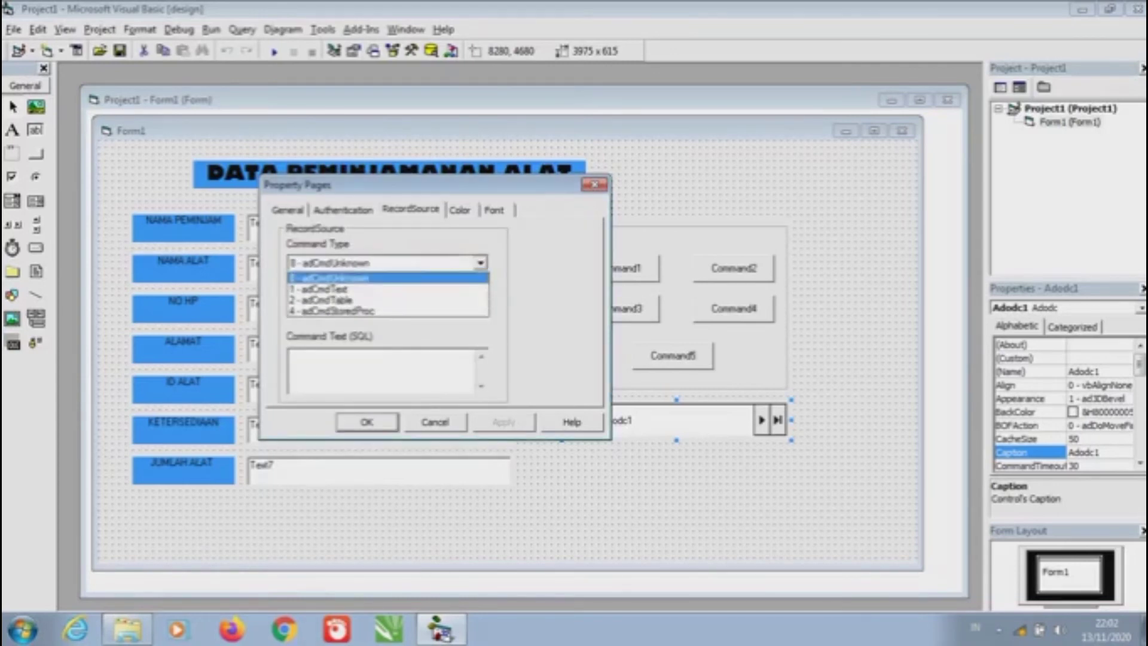
key("Down")
key("Down")
key("Down")
key("Up")
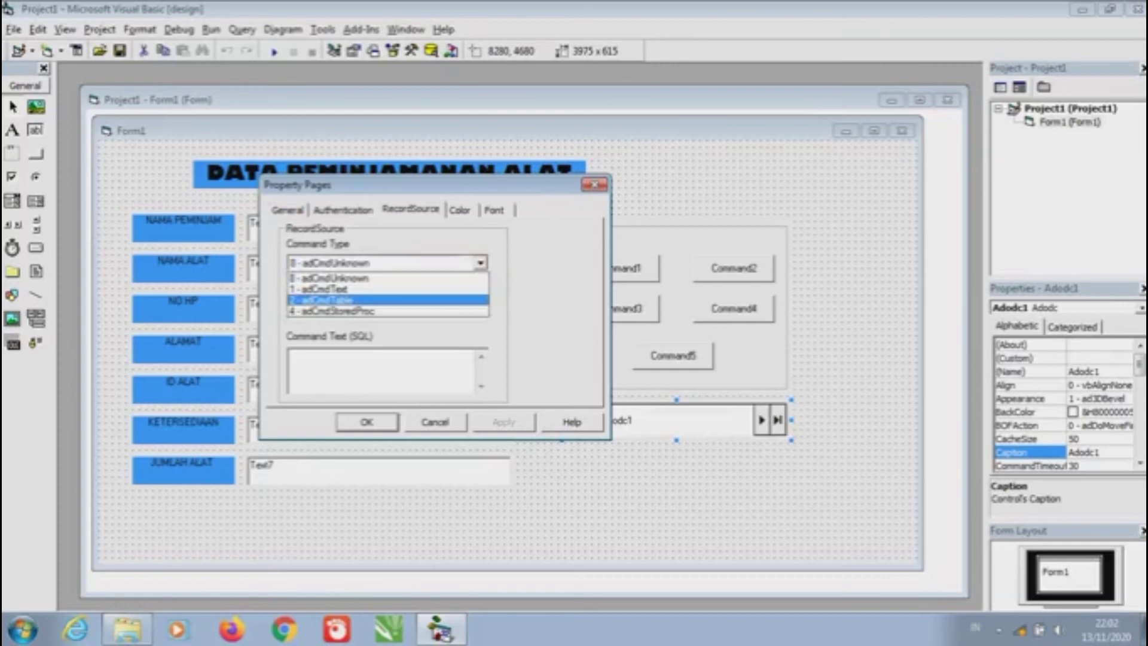
key("Return")
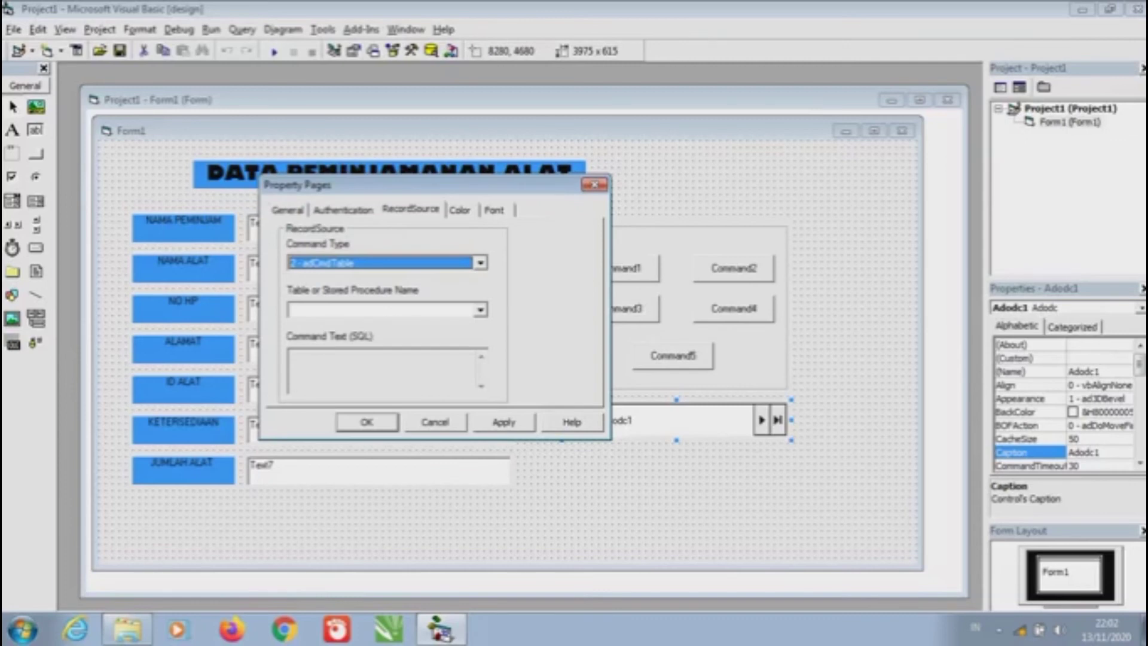
key("Tab")
key("alt+Down")
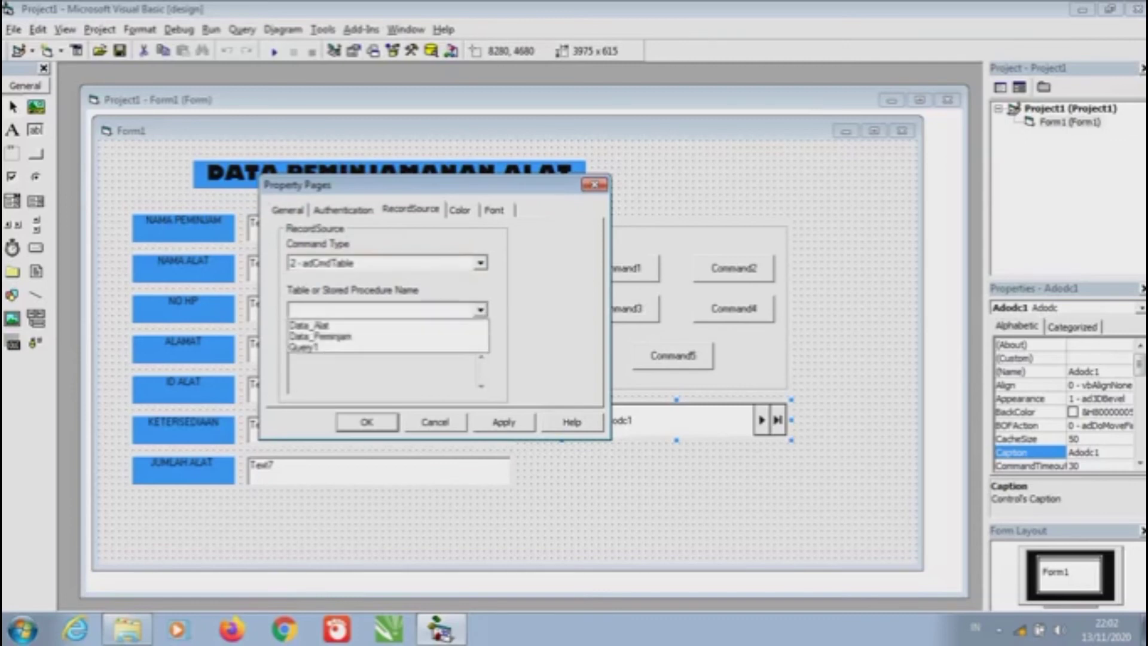
key("Down")
key("Down")
key("Down")
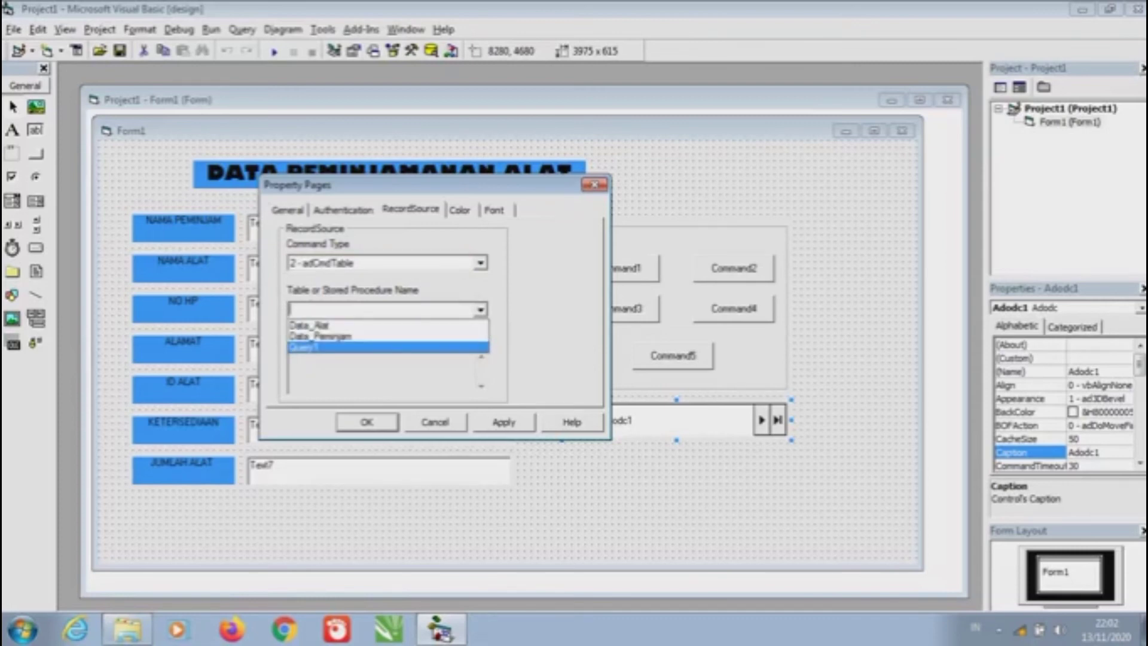
key("Return")
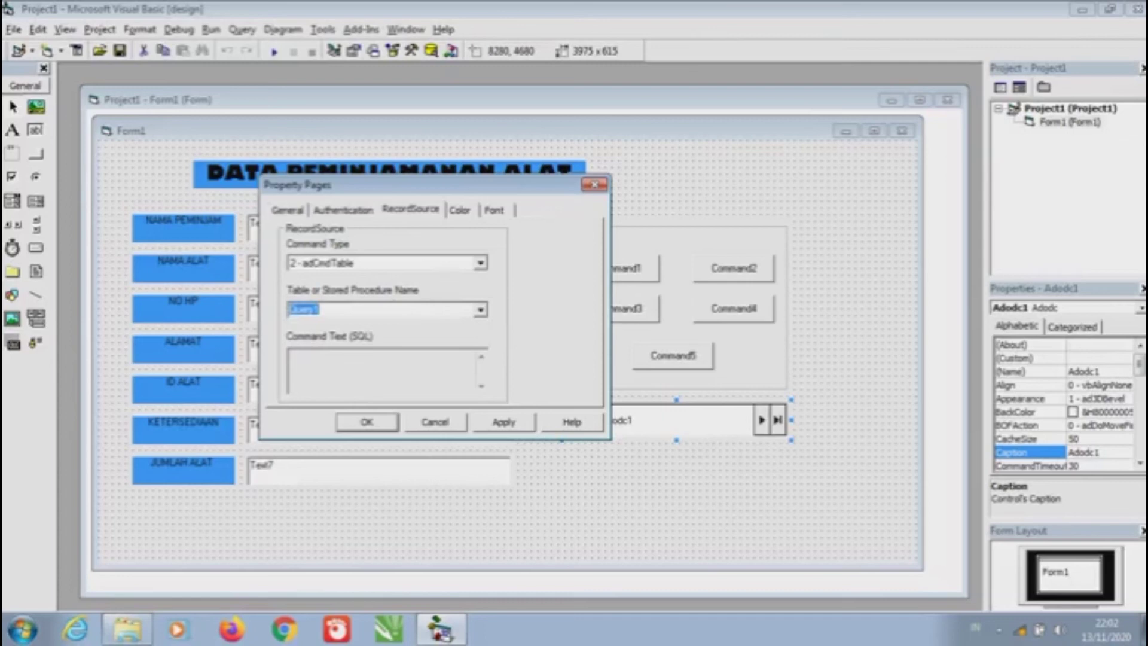
key("Return")
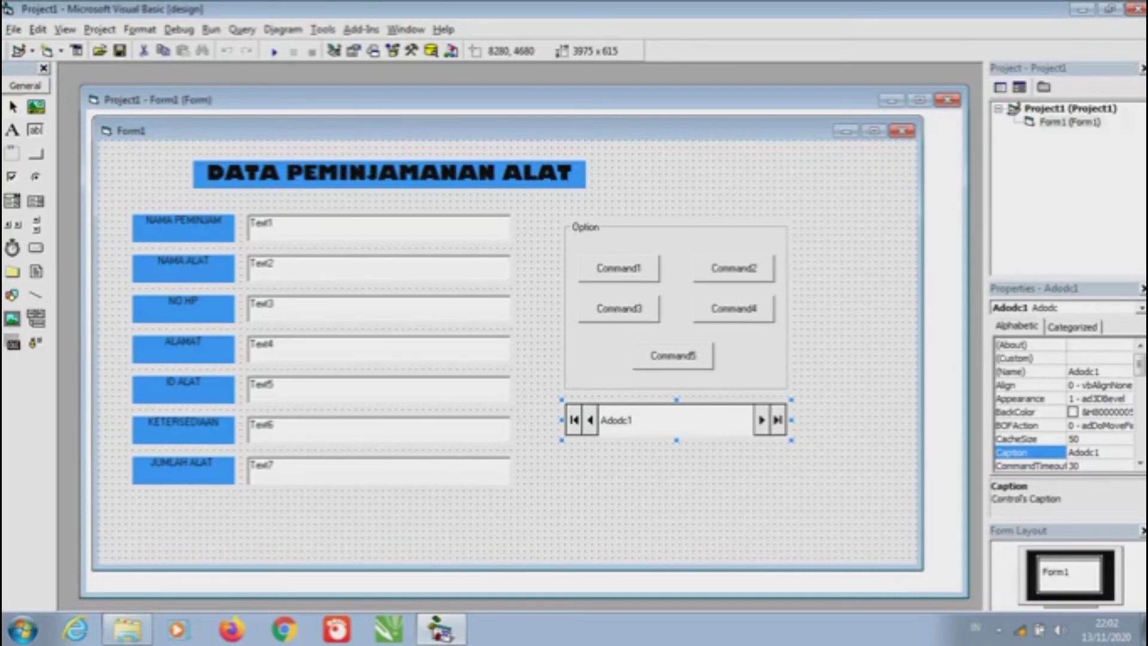
Bind Text1 (NAMA PEMINJAM) to Adodc1's Nama_Peminjam field
left_click(379, 228)
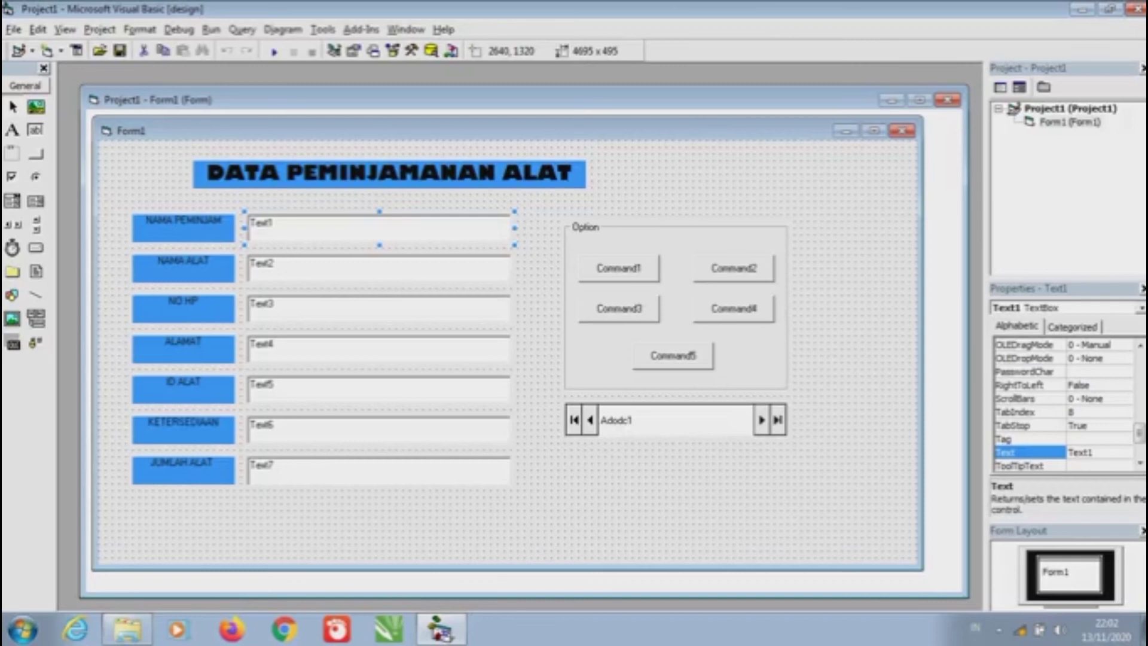
scroll(1064, 407, "up", 10)
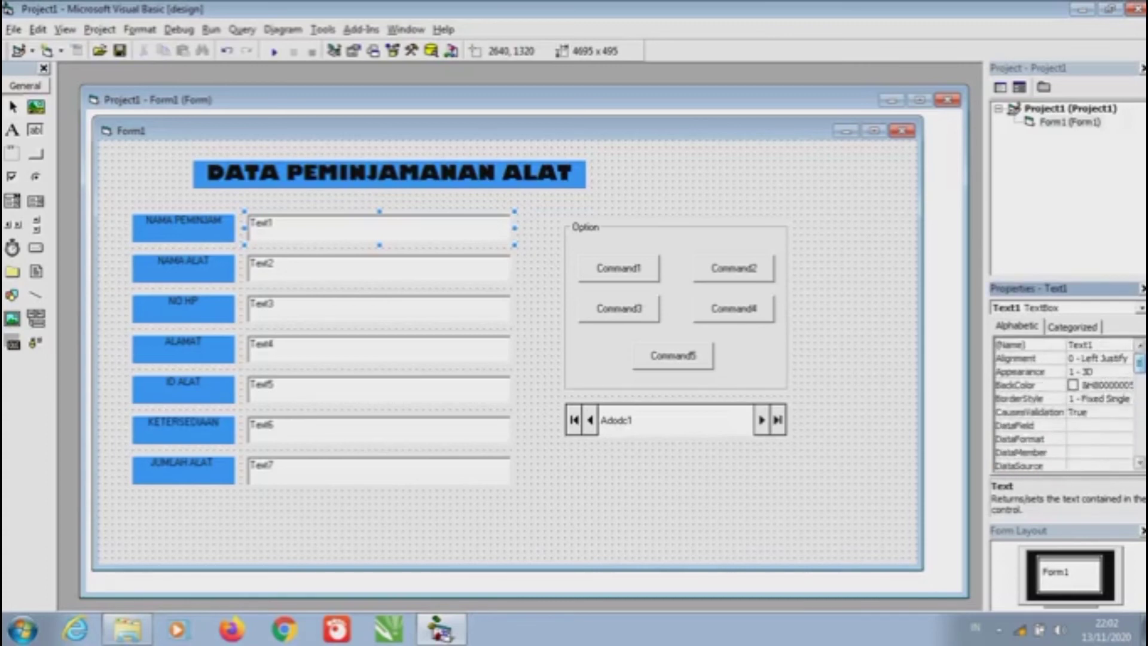
scroll(1064, 406, "down", 2)
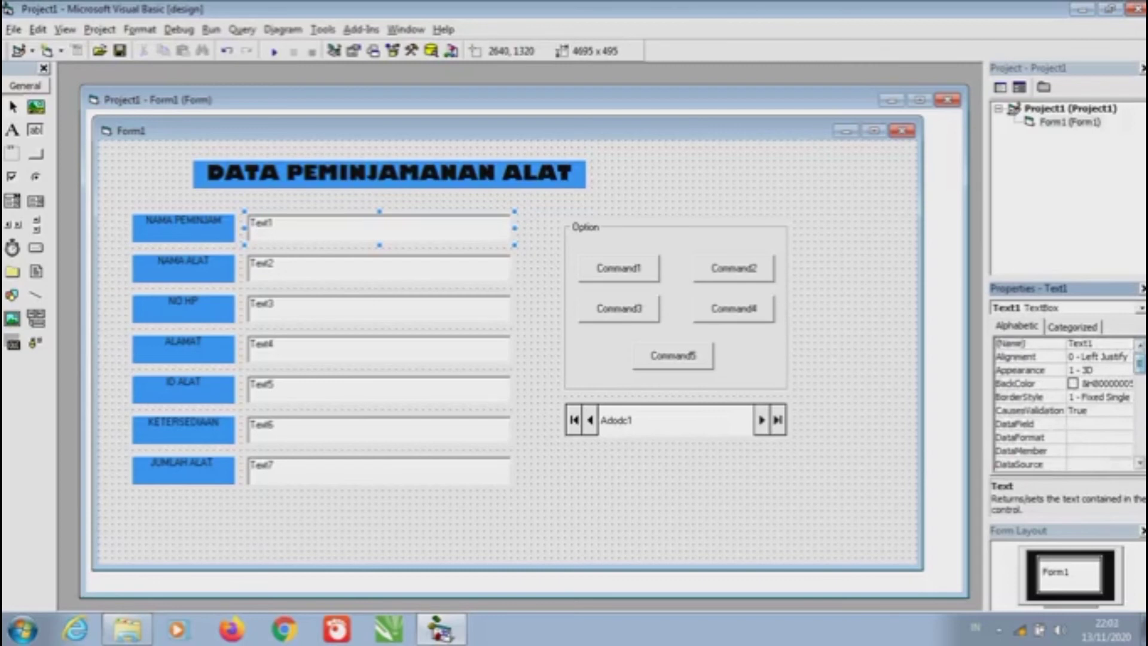
left_click(1028, 412)
left_click(1125, 412)
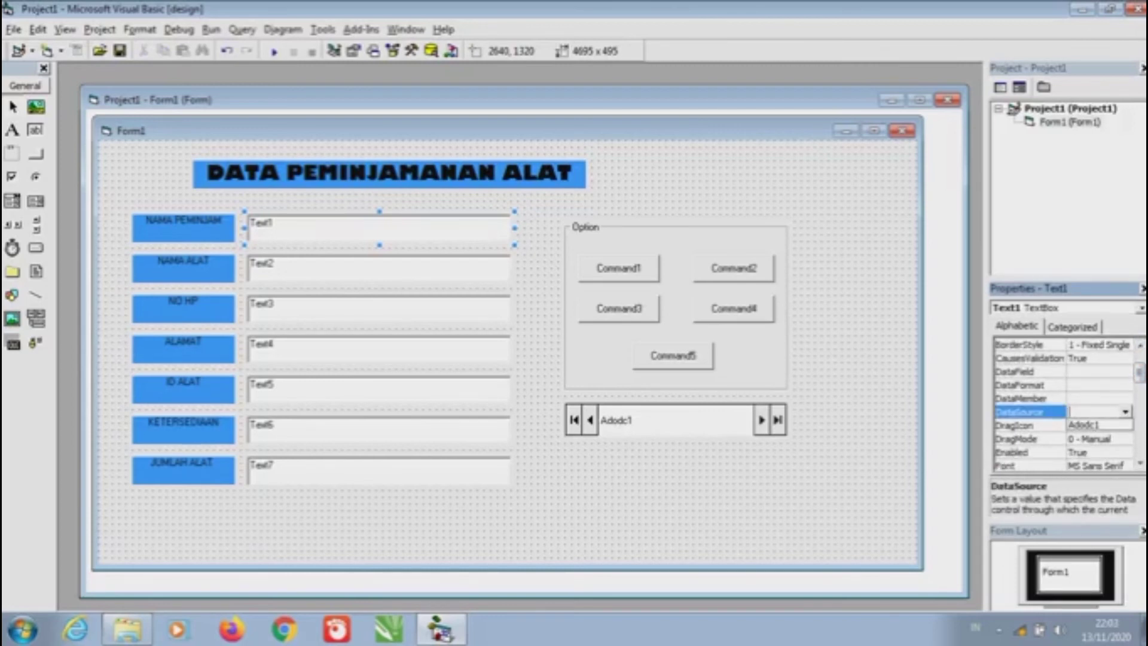
left_click(1100, 424)
left_click(1028, 371)
left_click(1125, 371)
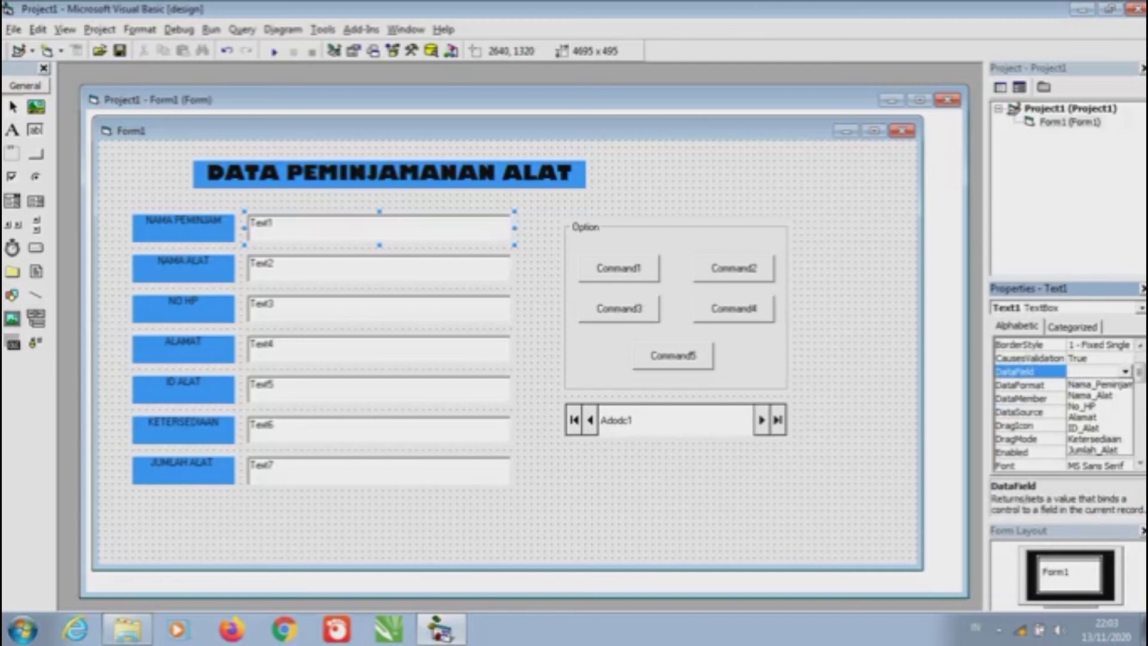
left_click(1099, 384)
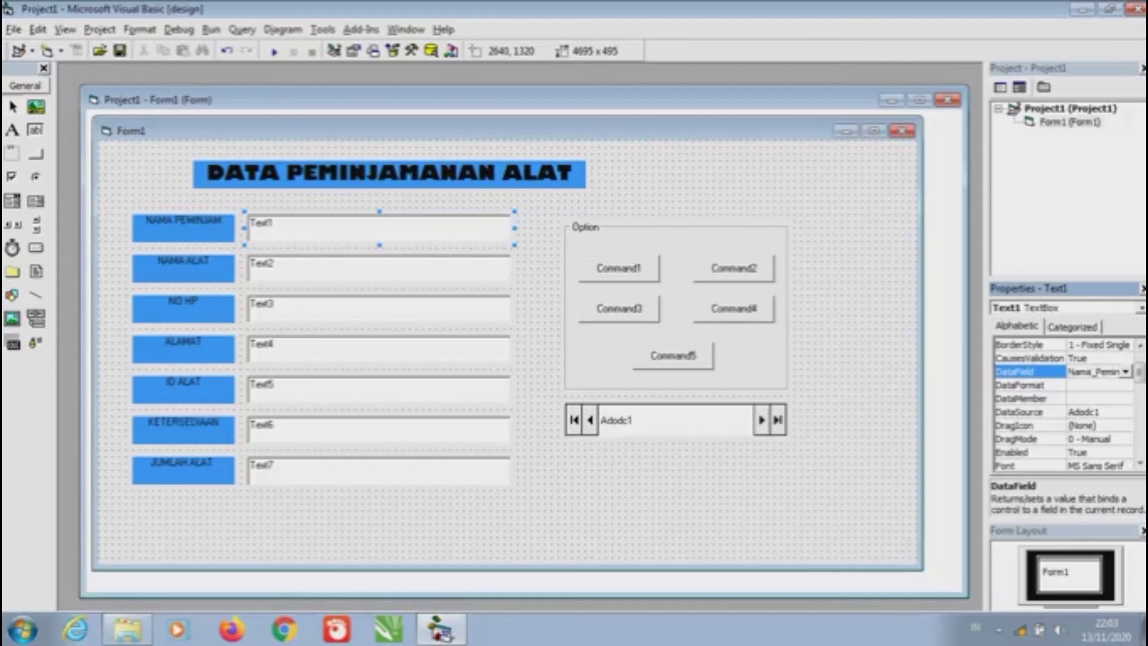
Bind Text2 (NAMA ALAT) to Adodc1's Nama_Alat field
left_click(379, 268)
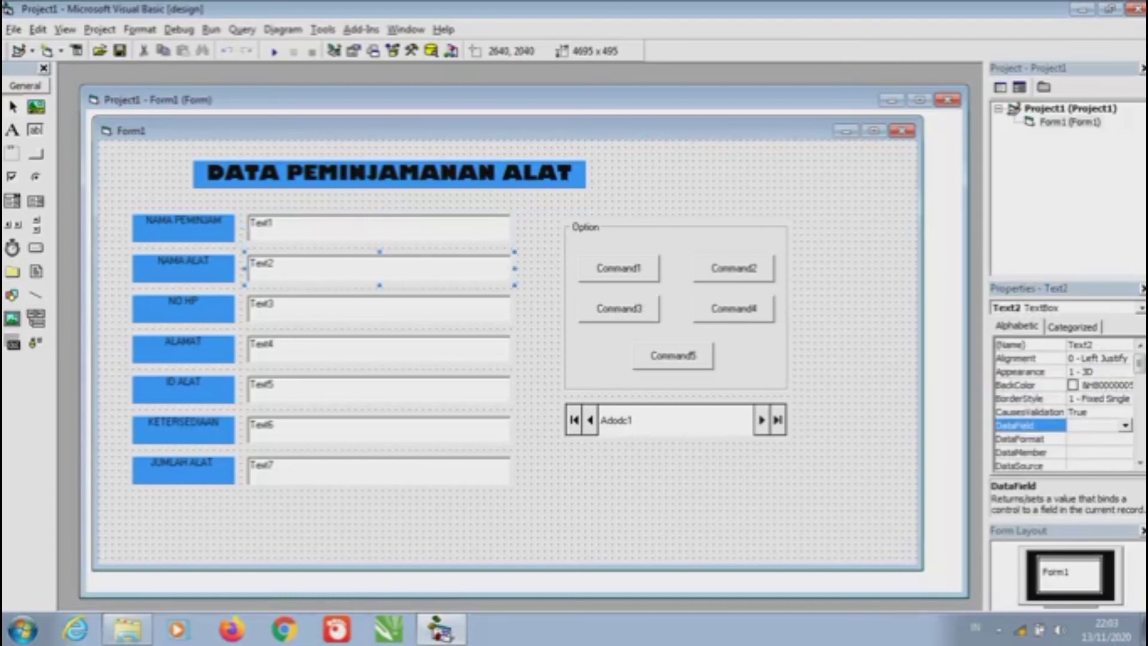
left_click(1030, 452)
left_click(1029, 438)
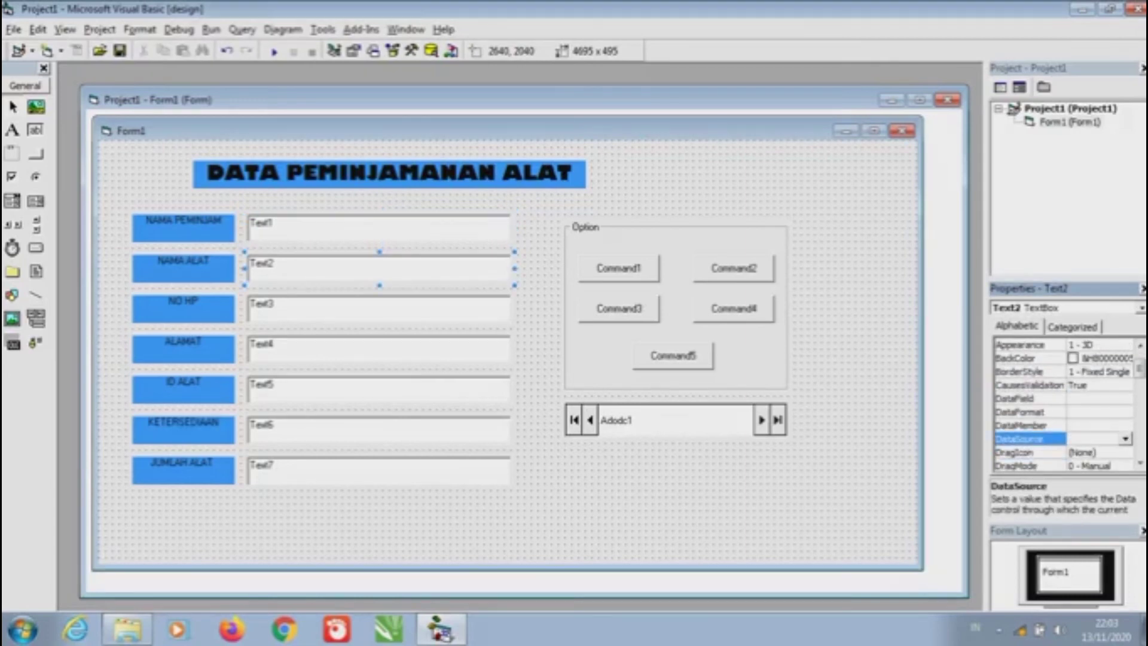
double_click(1029, 438)
left_click(1029, 398)
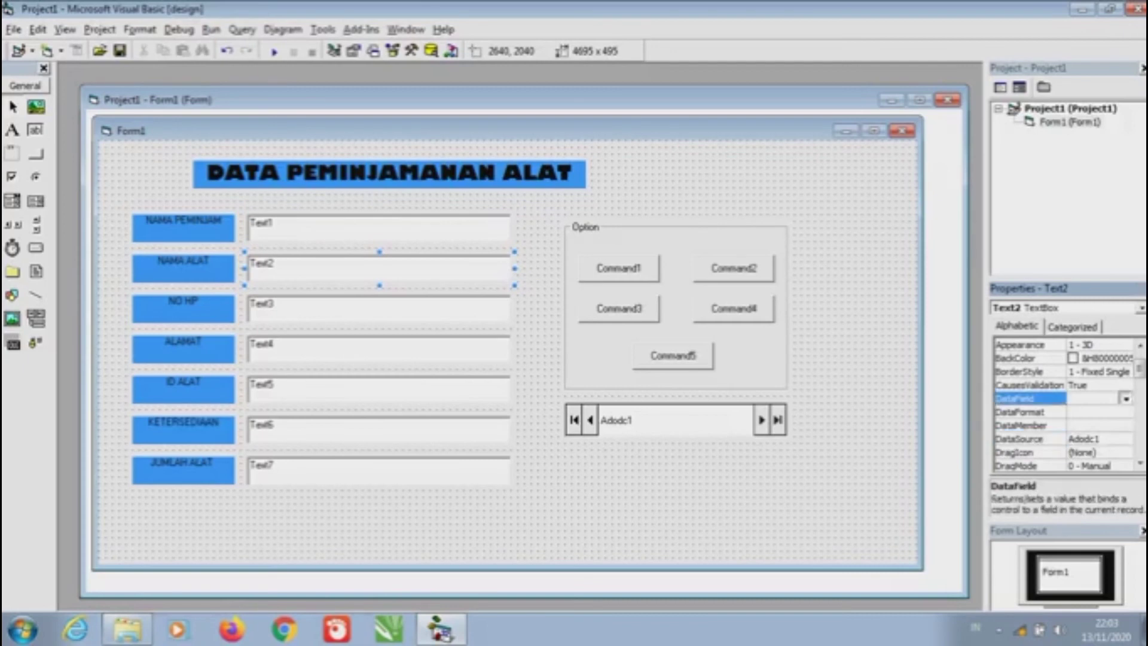
left_click(1125, 398)
left_click(1089, 422)
Bind Text3 (NO HP) to Adodc1's No_HP field
left_click(380, 308)
key("Down")
key("Down")
key("Down")
key("Down")
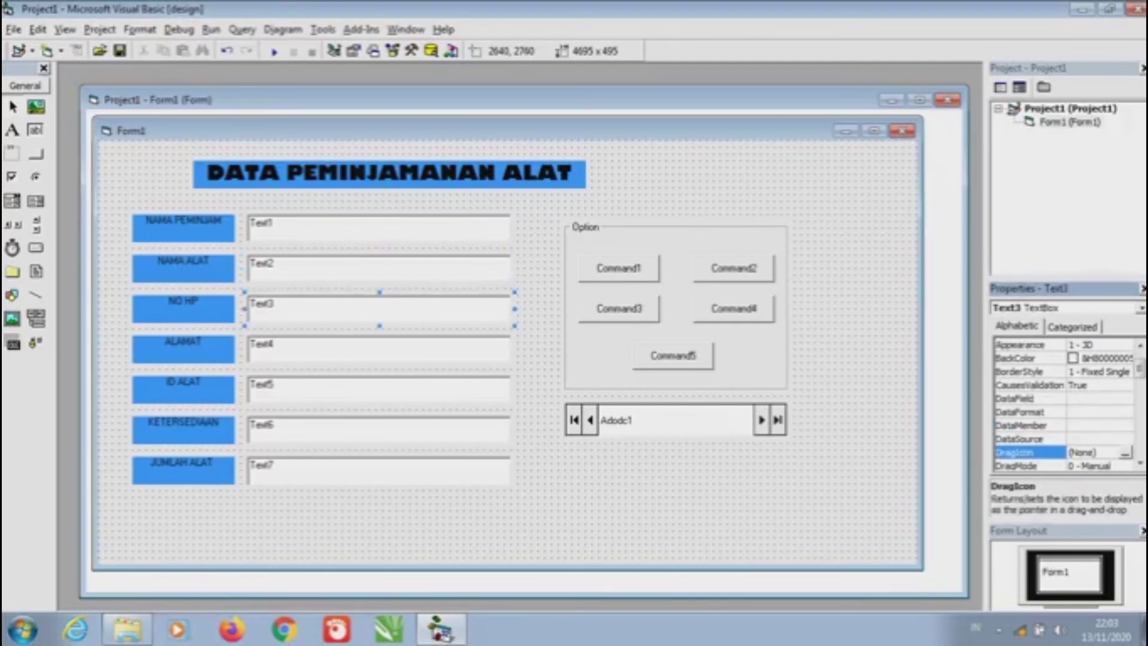
key("Up")
key("alt+Down")
key("Return")
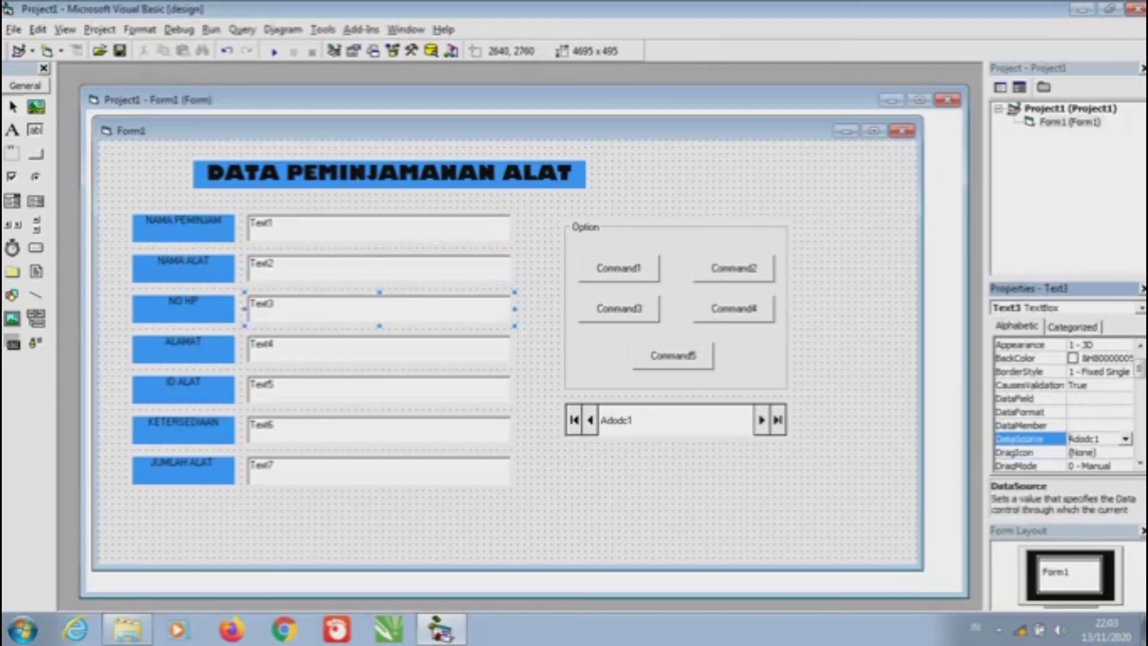
key("Up")
key("Up")
key("Up")
key("alt+Down")
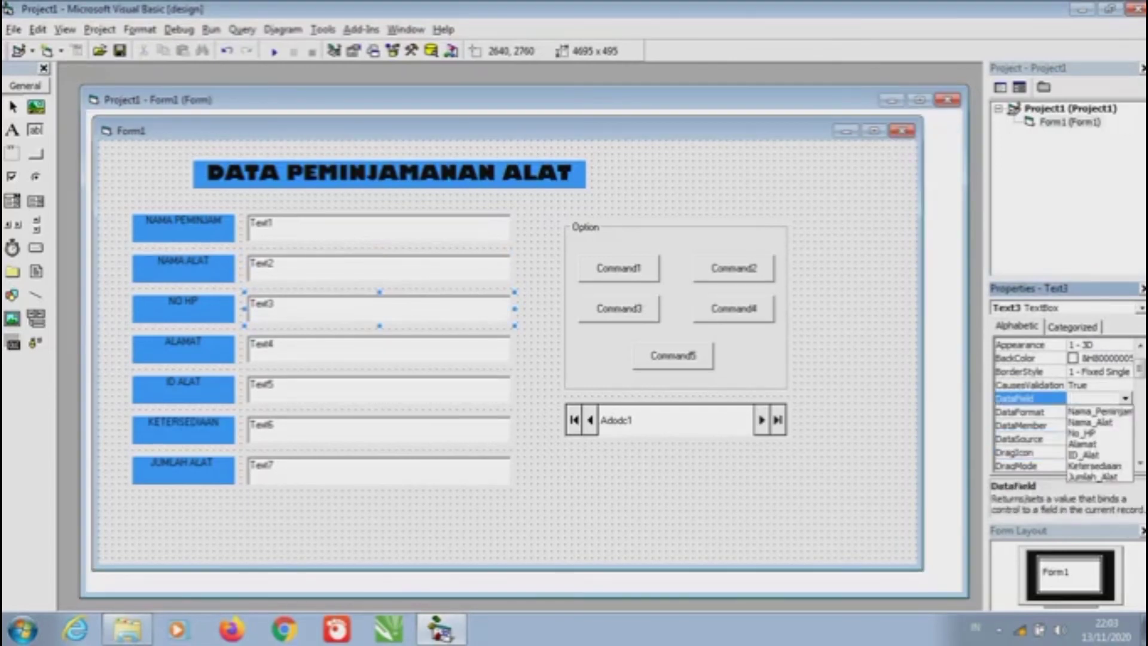
key("Down")
key("Down")
key("Down")
key("Return")
Bind Text4 (ALAMAT) to Adodc1's Alamat field
left_click(379, 348)
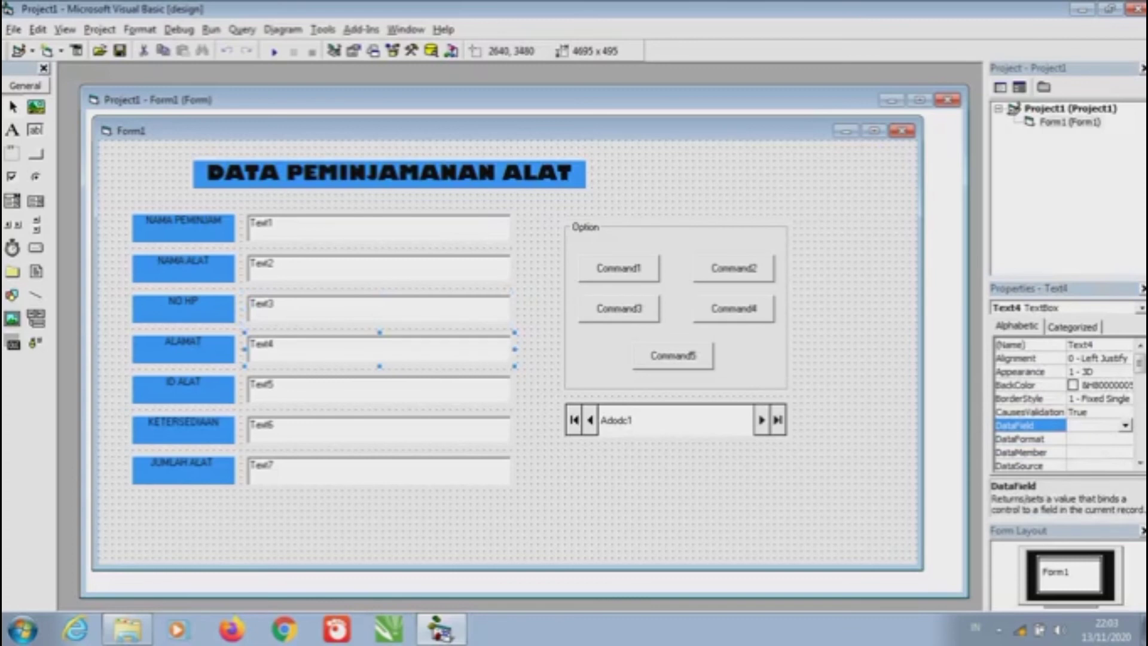
key("F4")
key("Down")
key("Down")
key("Down")
key("Down")
key("Up")
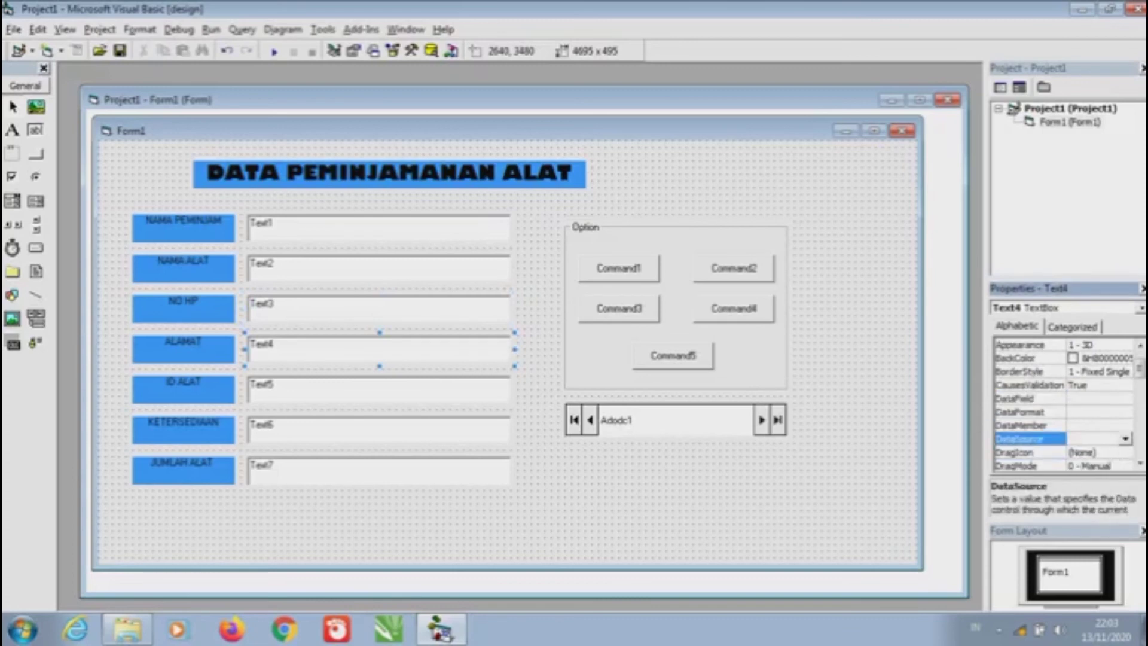
key("alt+Down")
key("Down")
key("Return")
key("Up")
key("Up")
key("Up")
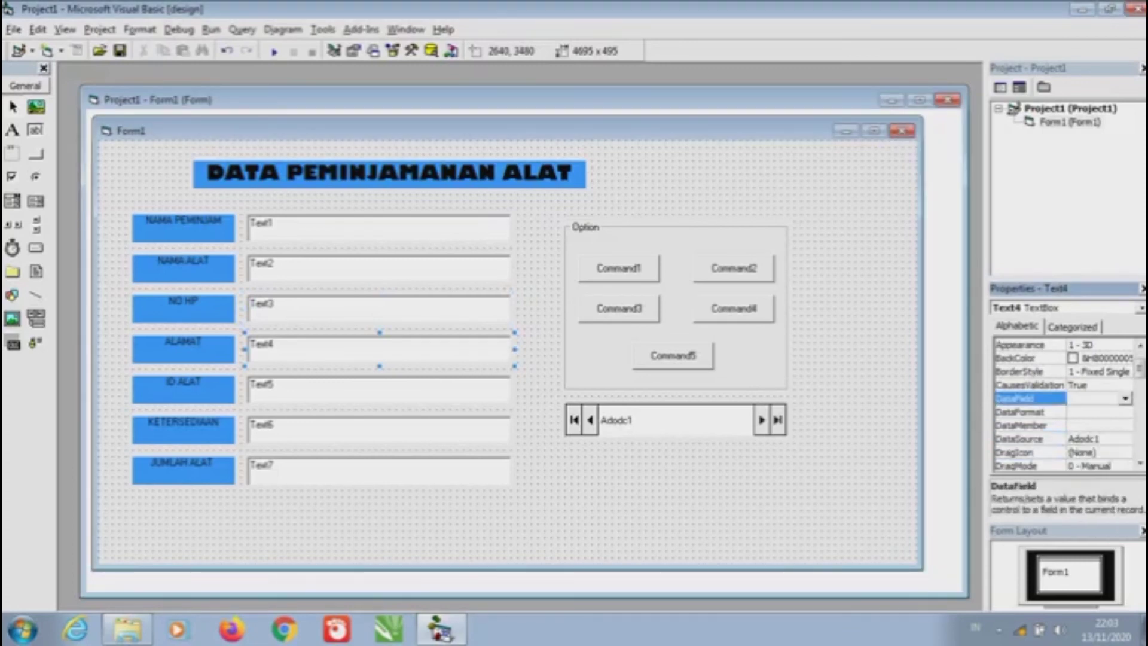
key("alt+Down")
key("Down")
key("Down")
key("Down")
key("Down")
key("Return")
Bind Text5 (ID ALAT) to Adodc1's ID_Alat field
left_click(380, 390)
key("F4")
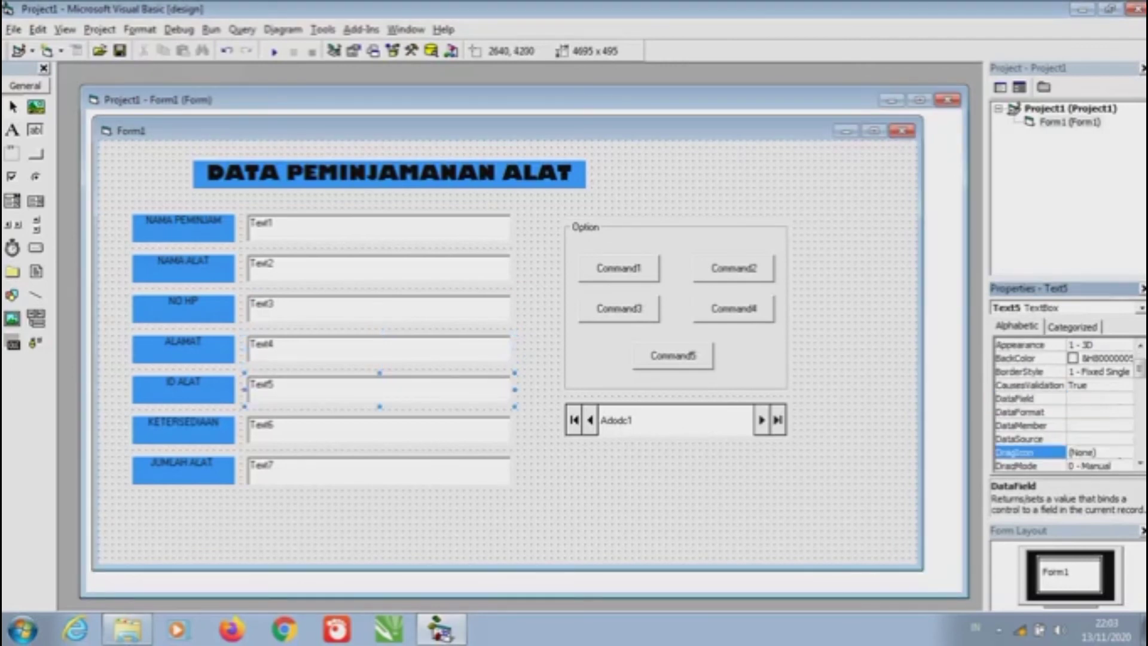
key("Down")
key("Down")
key("Down")
key("alt+Down")
key("Down")
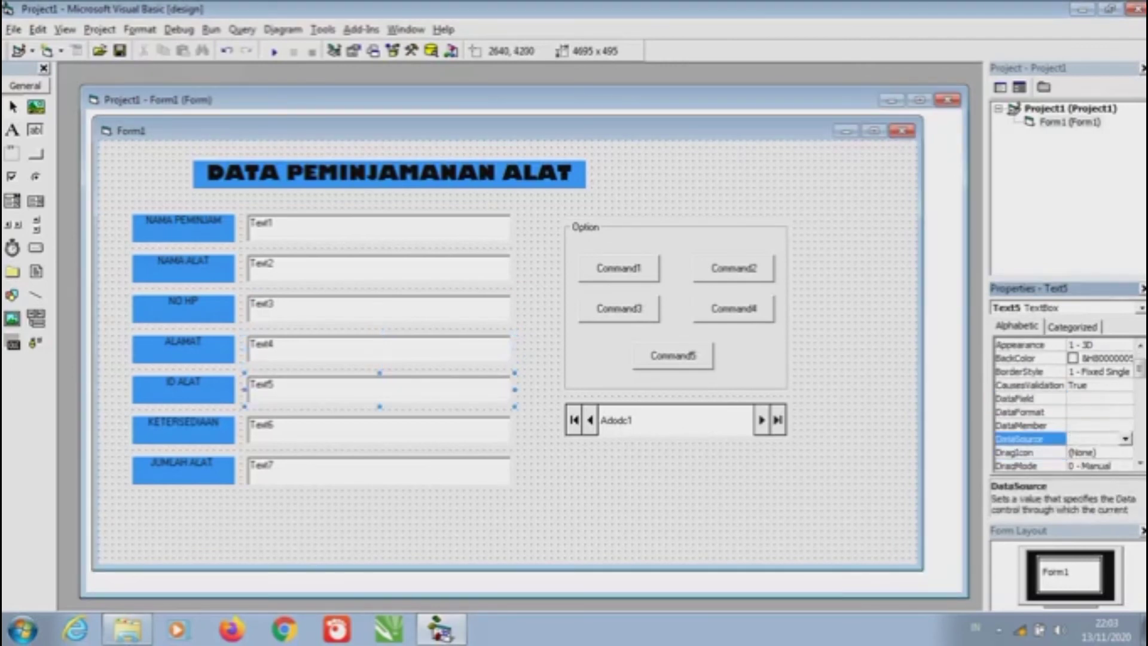
key("Return")
key("Up")
key("Up")
key("Up")
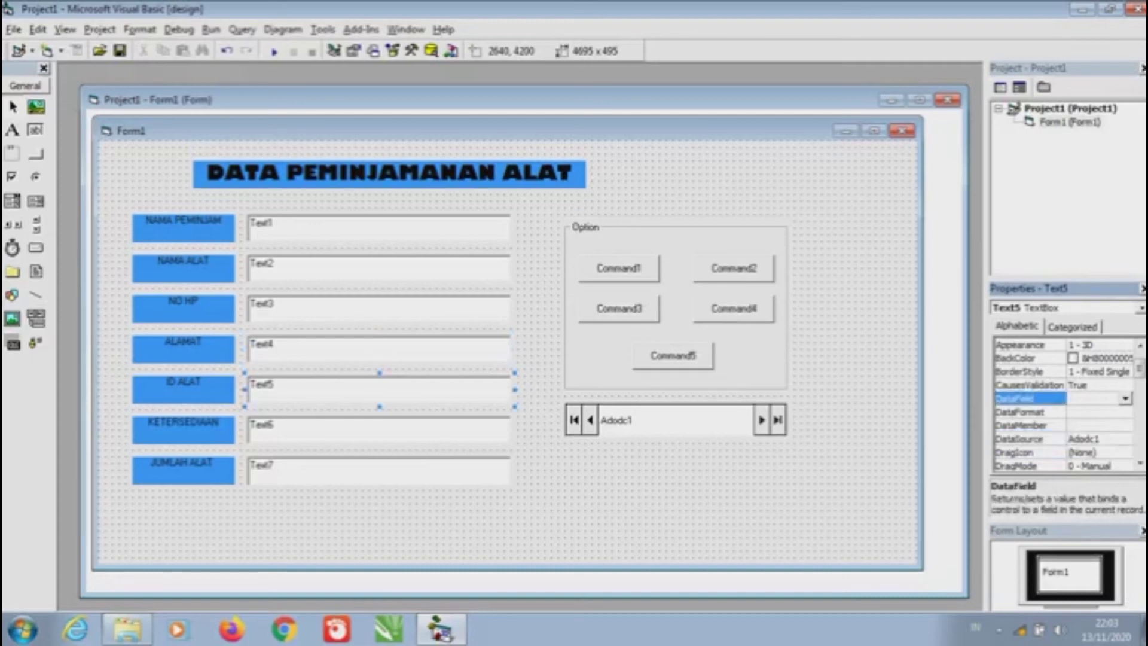
key("alt+Down")
key("Down")
key("Down")
key("Down")
key("Down")
key("Down")
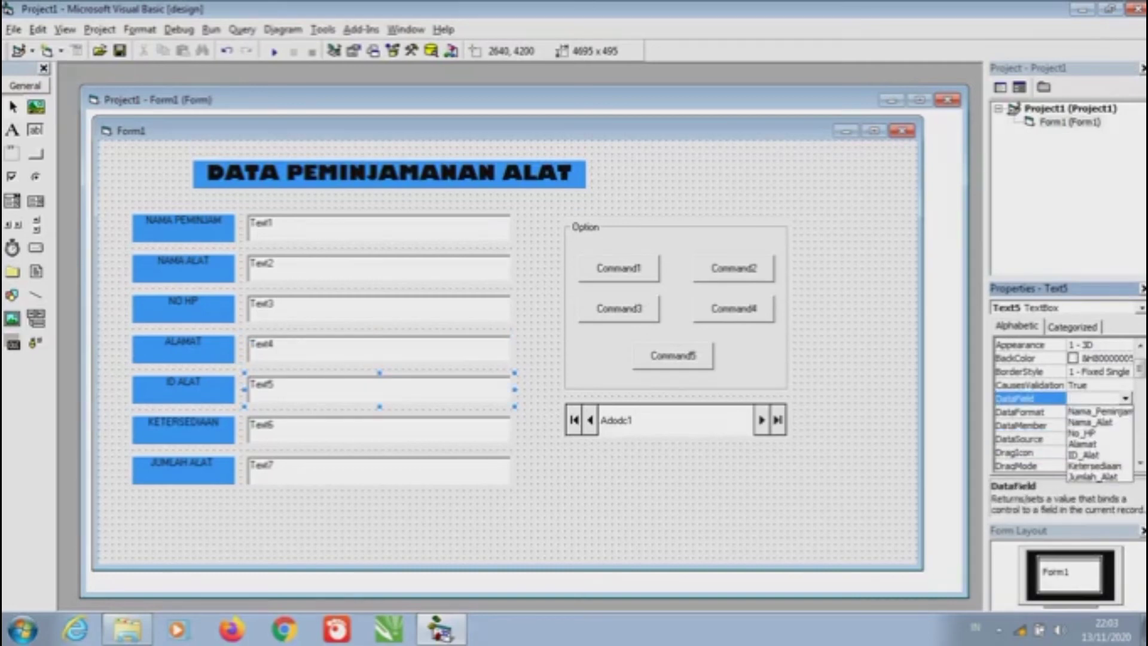
key("Return")
Bind Text6 (KETERSEDIAAN) to Adodc1's Ketersediaan field
left_click(379, 429)
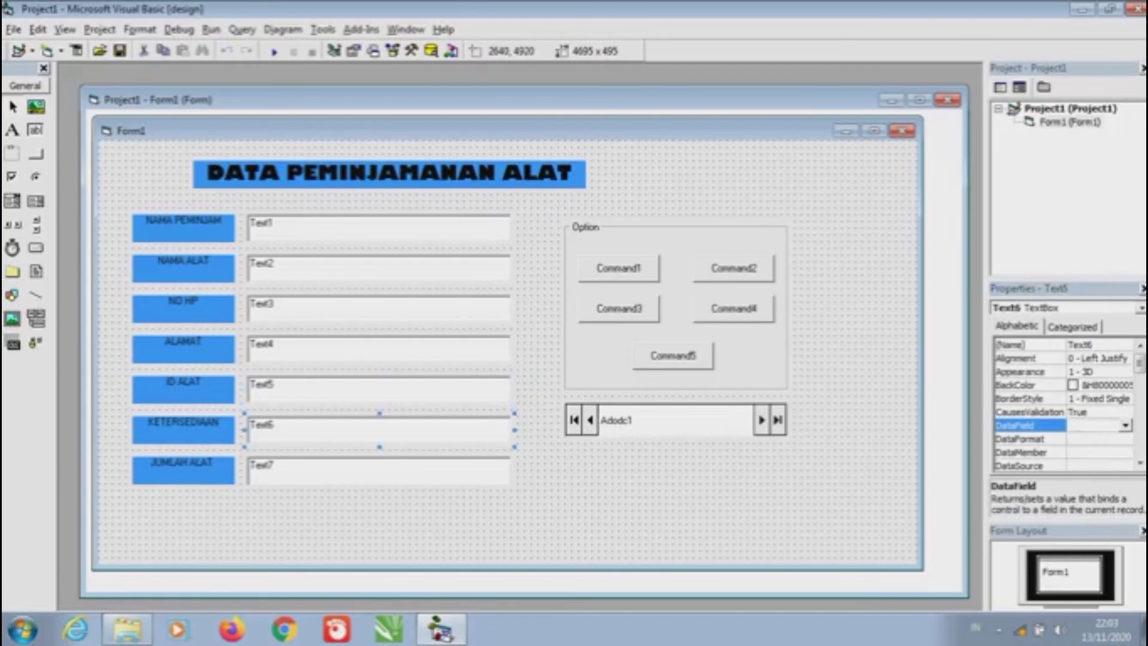
key("F4")
key("Down")
key("Down")
key("Down")
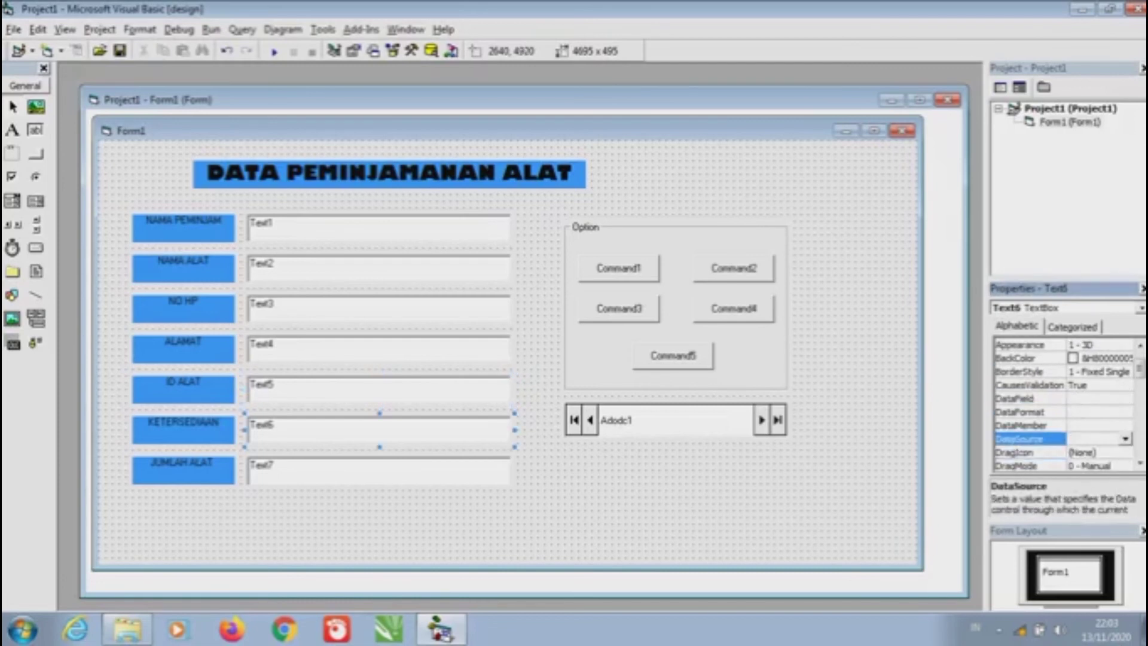
key("alt+Down")
key("Down")
key("Return")
key("Up")
key("Up")
key("Up")
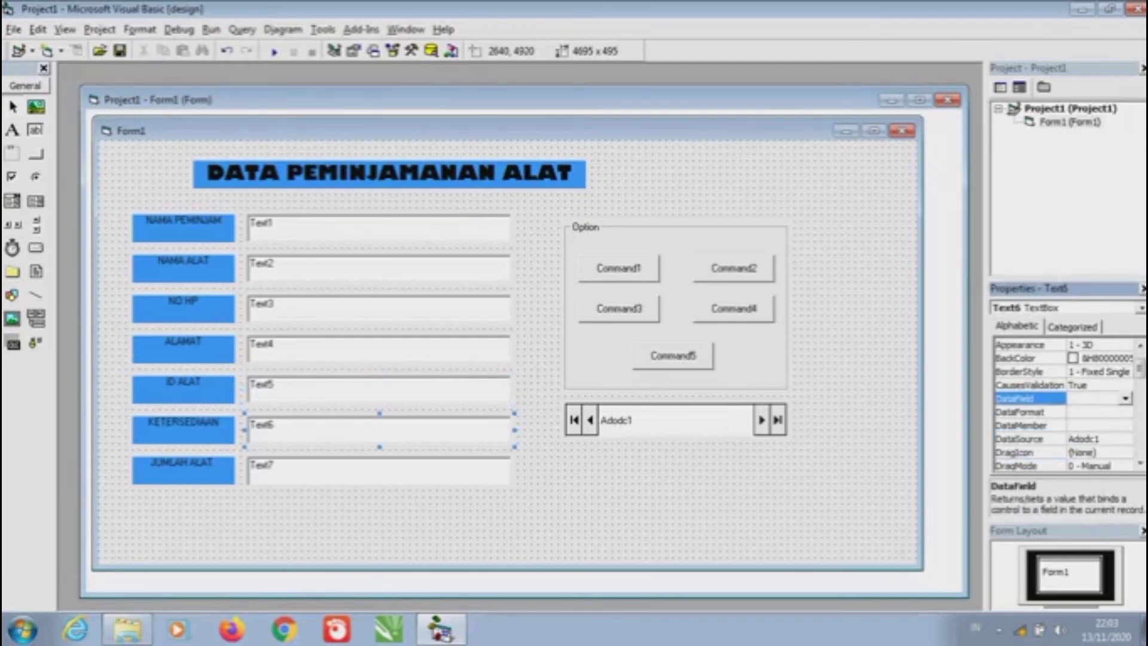
key("alt+Down")
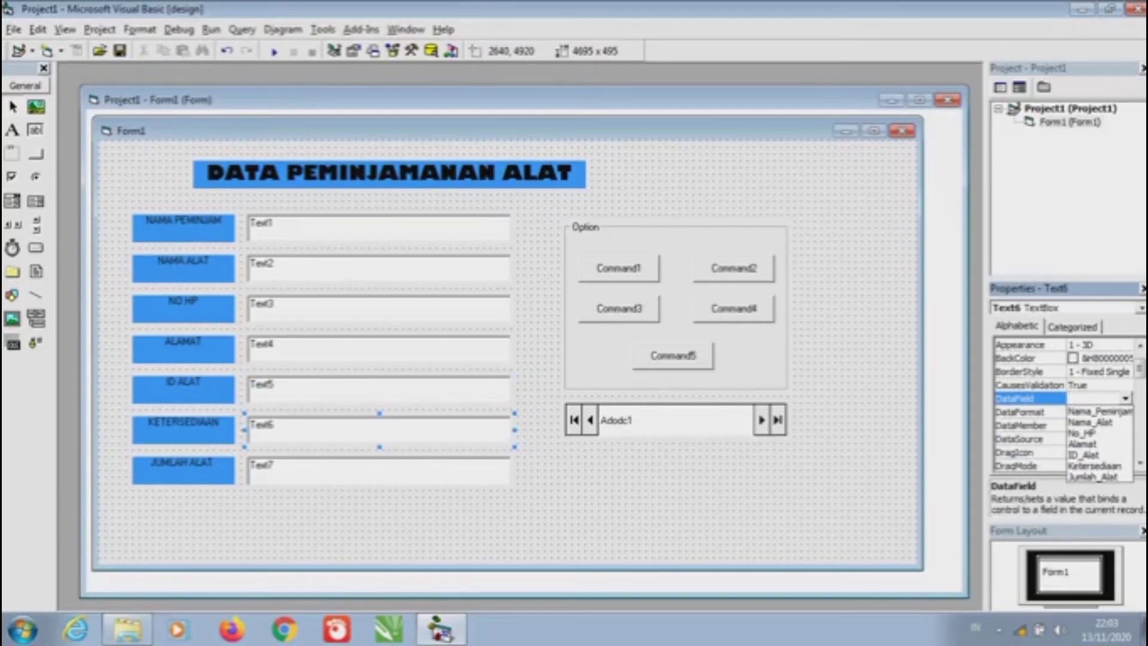
key("Down")
key("Down")
key("Down")
key("Down")
key("Down")
key("Down")
key("Return")
Set Text7's (JUMLAH ALAT) DataSource to Adodc1 and bring up its DataField choices
left_click(378, 471)
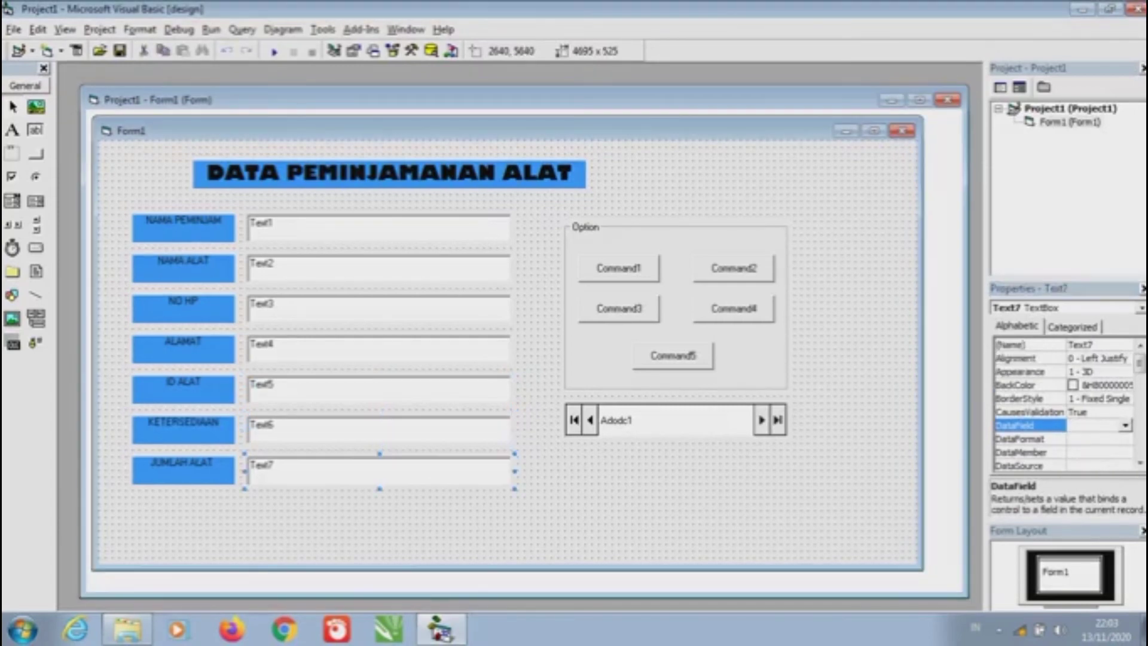
key("F4")
key("Down")
key("Down")
key("Down")
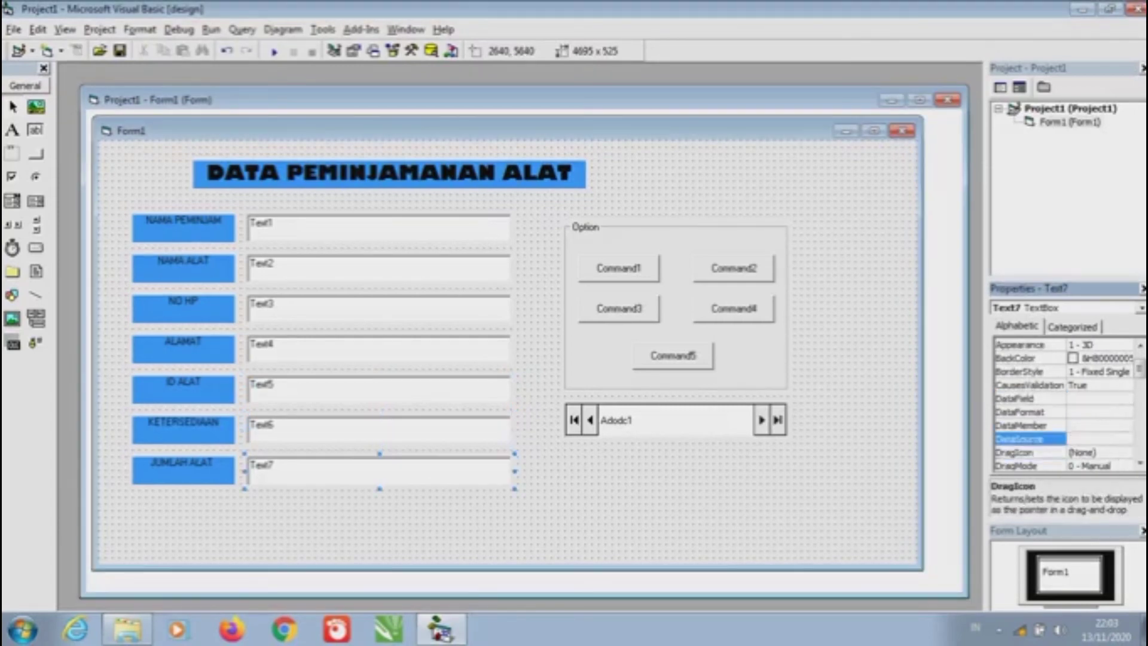
key("Down")
key("Return")
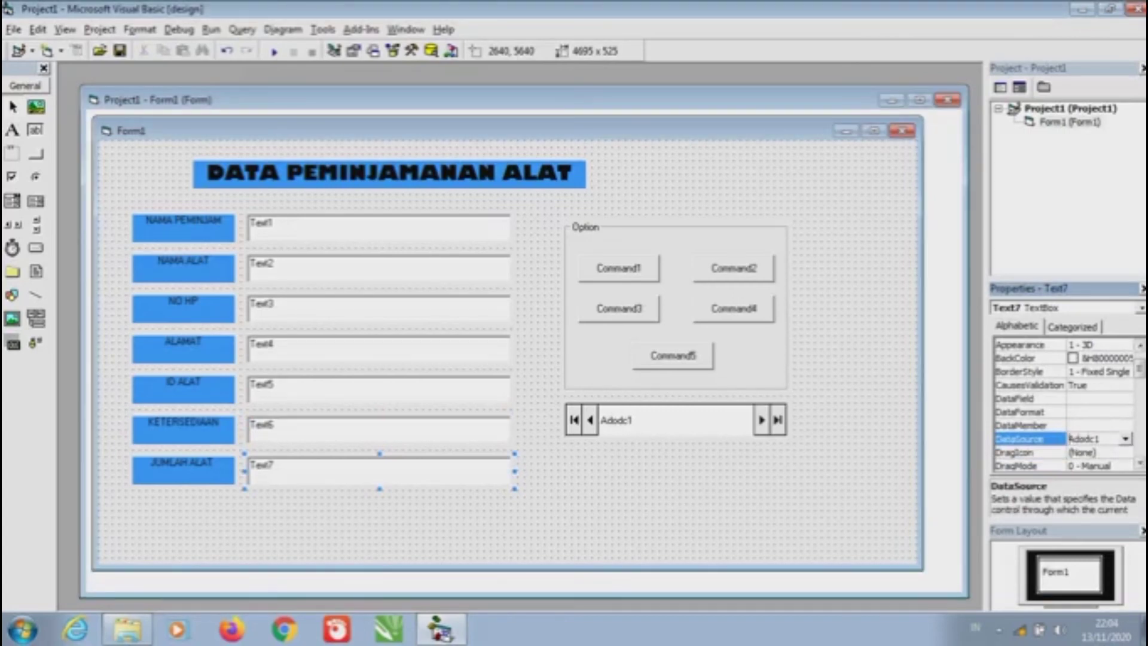
left_click(1029, 399)
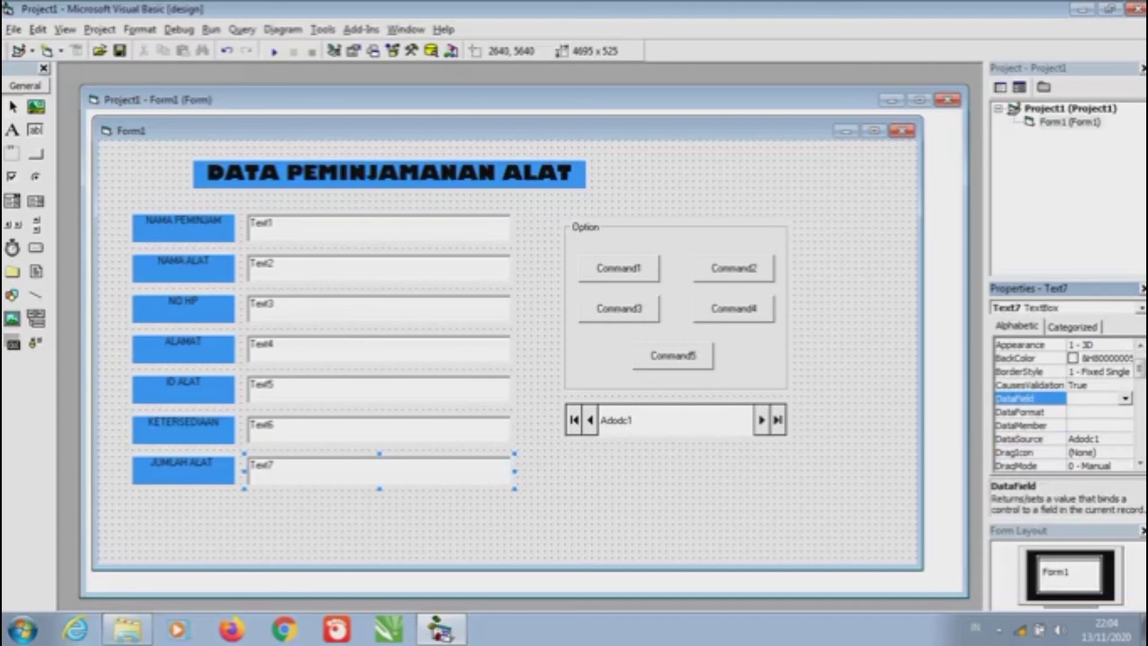
key("alt+Down")
Choose Jumlah_Alat as Text7's DataField
key("End")
key("Return")
Change the Command1 button's caption to Add
left_click(619, 268)
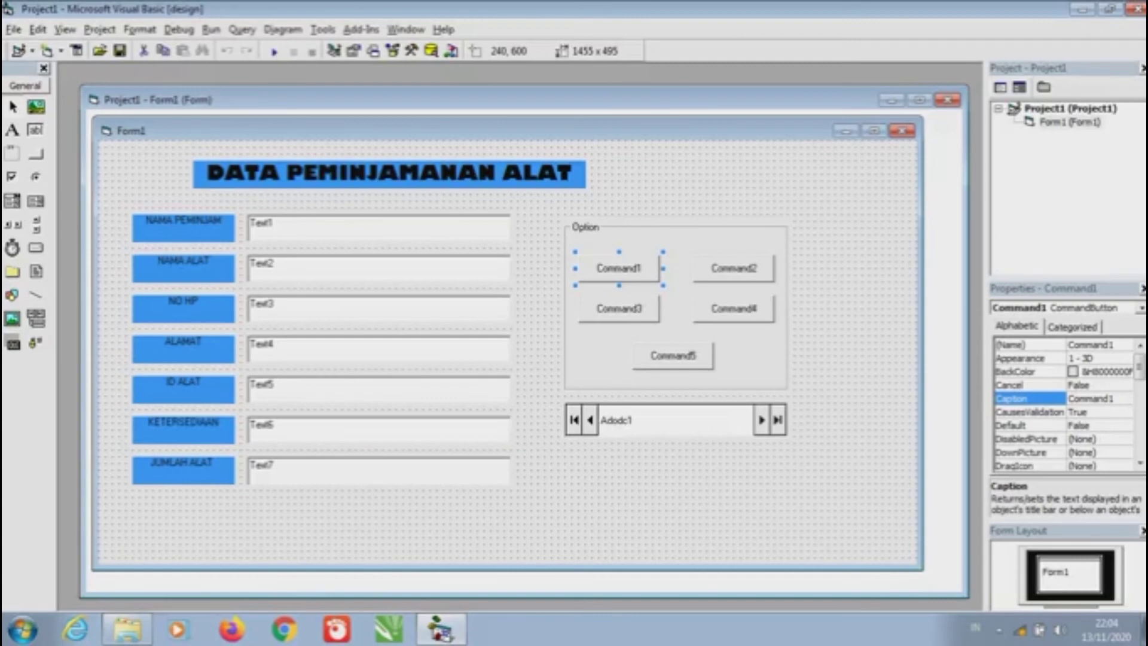
left_click(1091, 398)
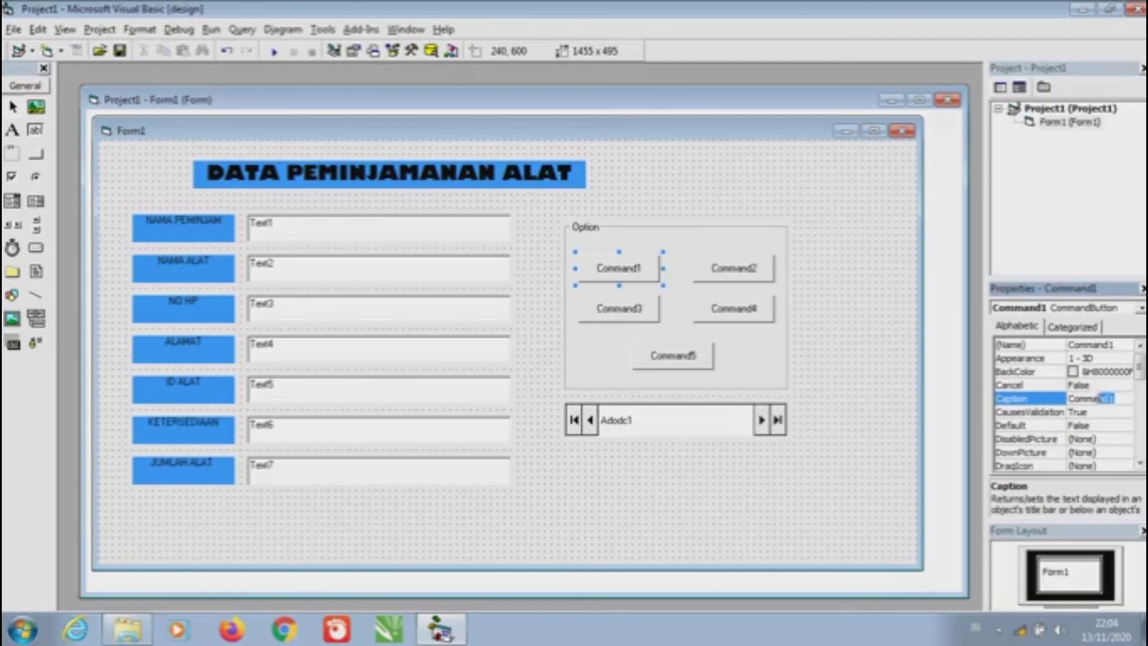
key("BackSpace")
key("Caps_Lock")
type("A")
key("Caps_Lock")
type("dd")
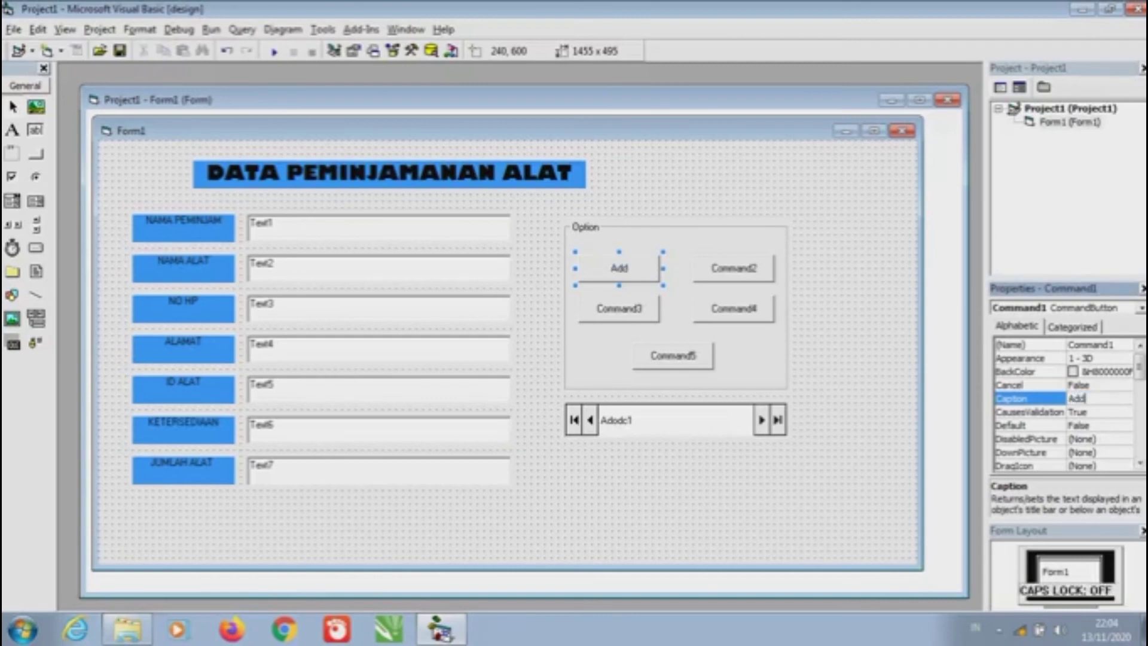
Change the Command2 button's caption to Delete
left_click(733, 268)
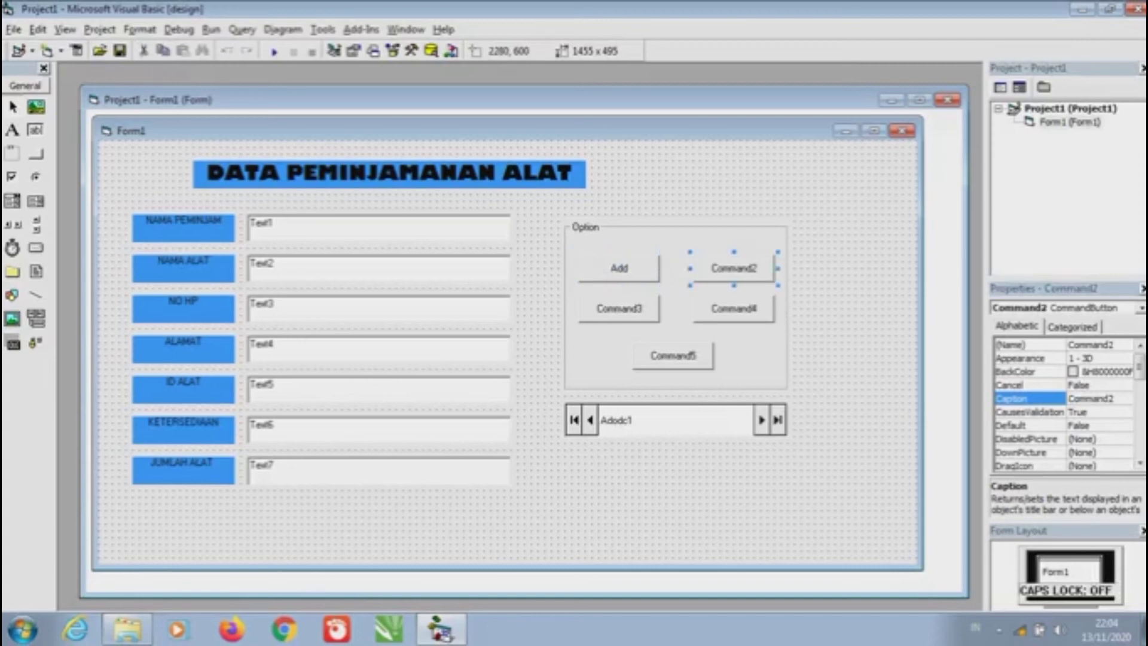
scroll(1064, 404, "down", 3)
scroll(1064, 403, "up", 3)
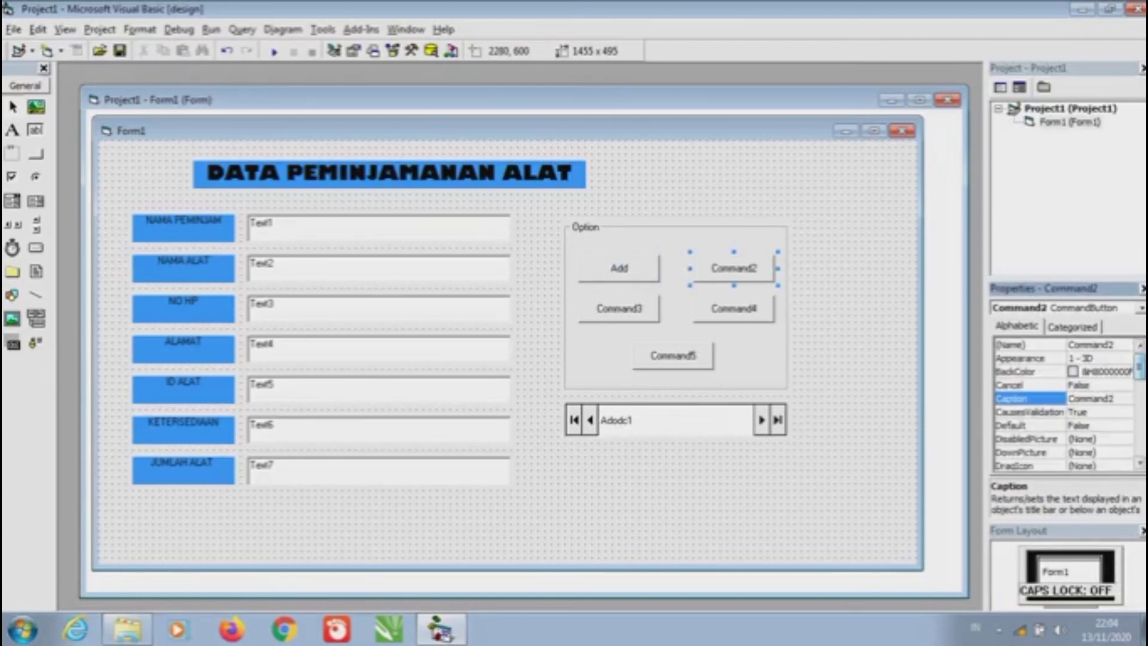
left_click(1091, 398)
key("Caps_Lock")
type("D")
key("Caps_Lock")
type("elete")
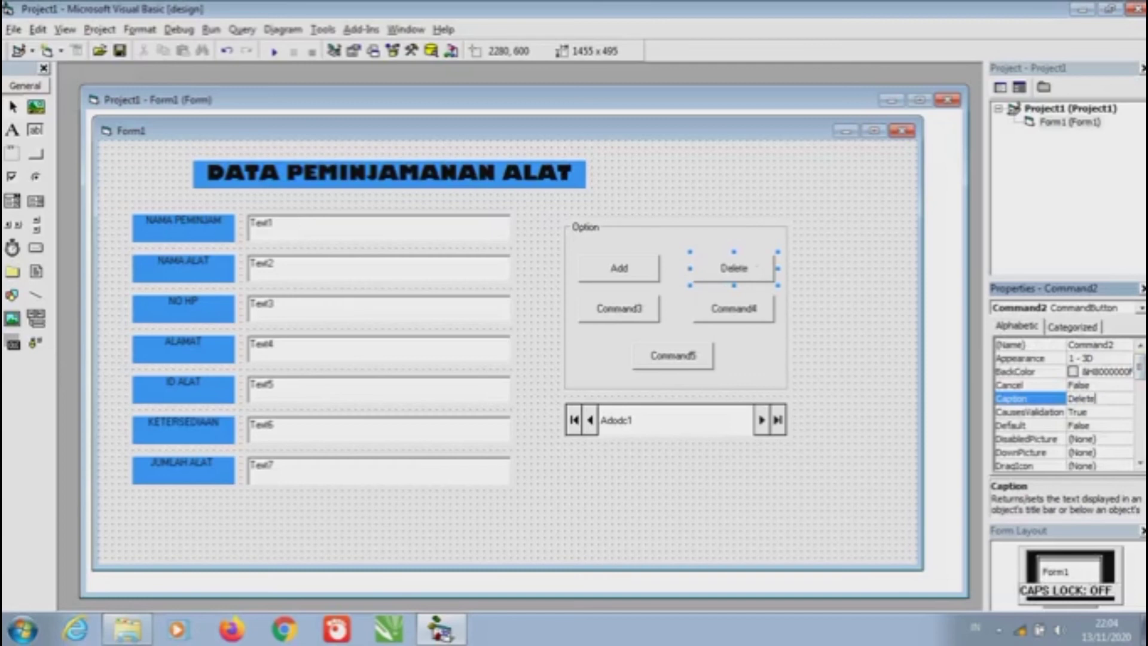
Change the Command3 button's caption to Update
left_click(619, 307)
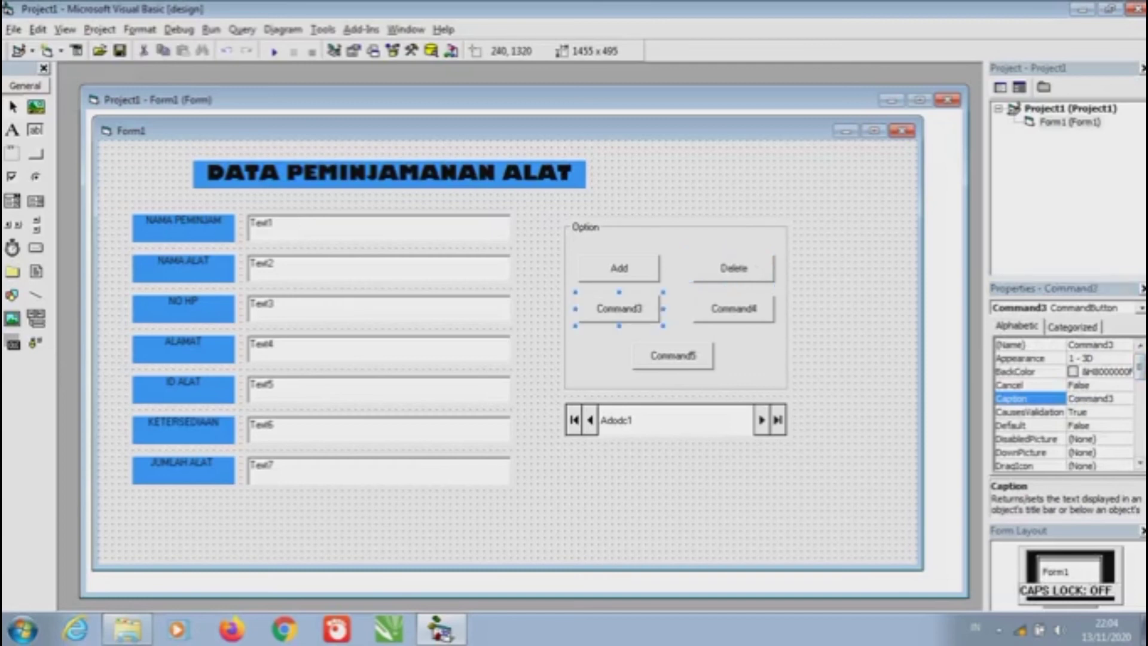
left_click(1091, 398)
key("Caps_Lock")
type("U")
key("Caps_Lock")
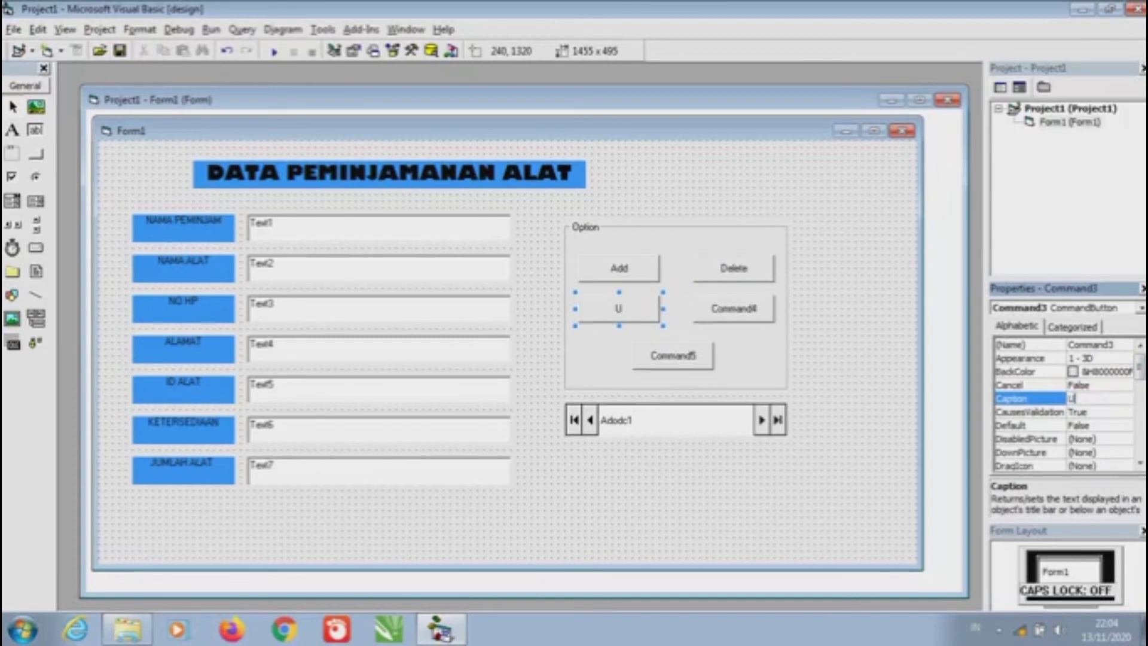
type("pdate")
Change the Command4 button's caption to Refresh, fixing the capital R
left_click(734, 308)
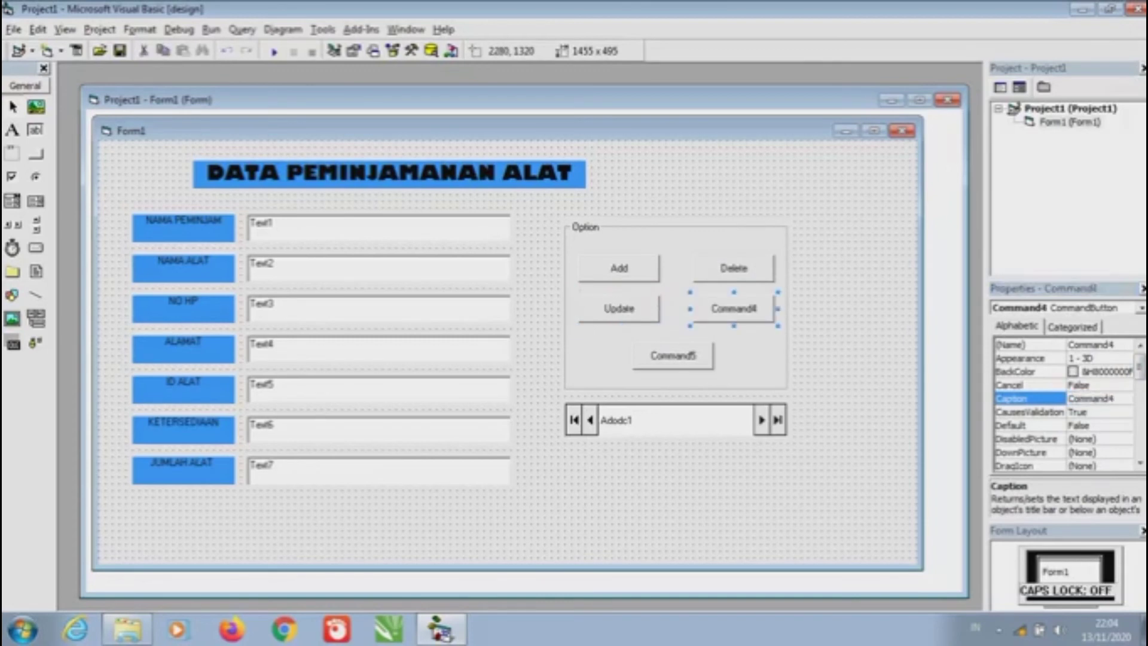
left_click(1091, 398)
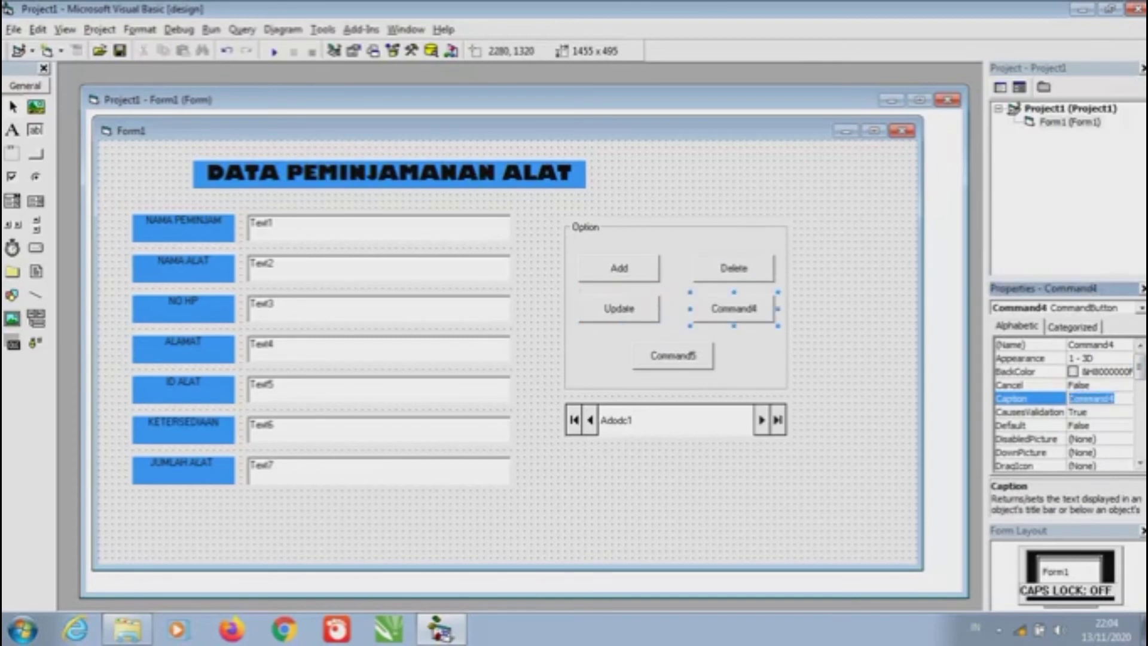
key("Caps_Lock")
key("Caps_Lock")
type("efresh")
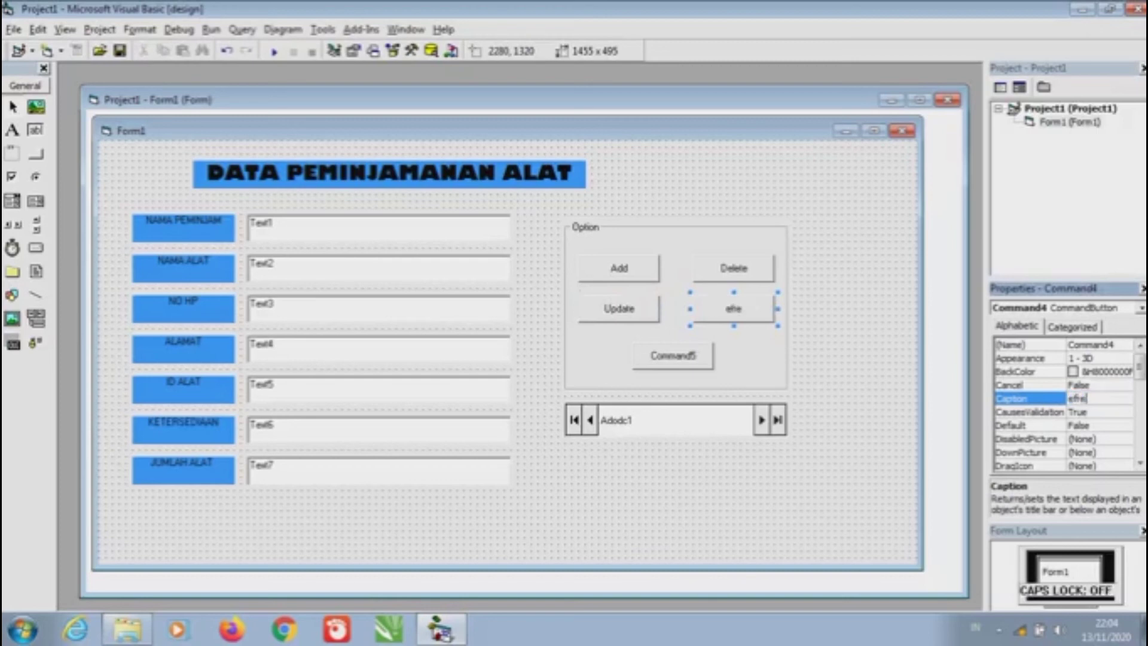
left_click(1069, 399)
type("r")
key("Caps_Lock")
key("BackSpace")
type("R")
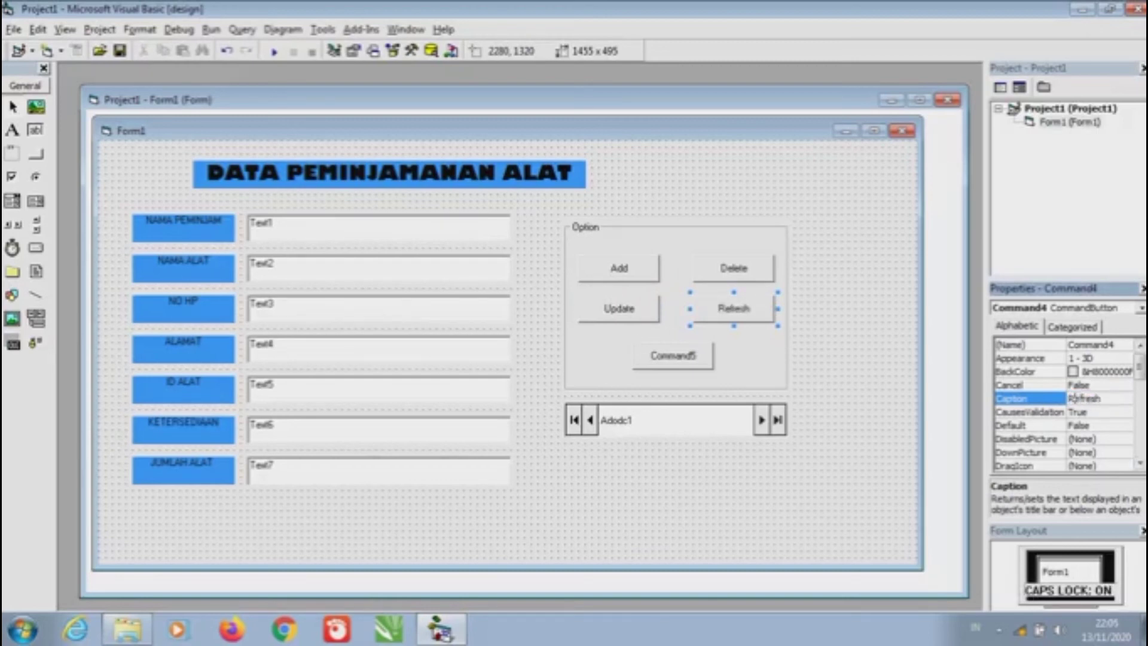
key("Caps_Lock")
Change the Command5 button's caption to Close
left_click(672, 355)
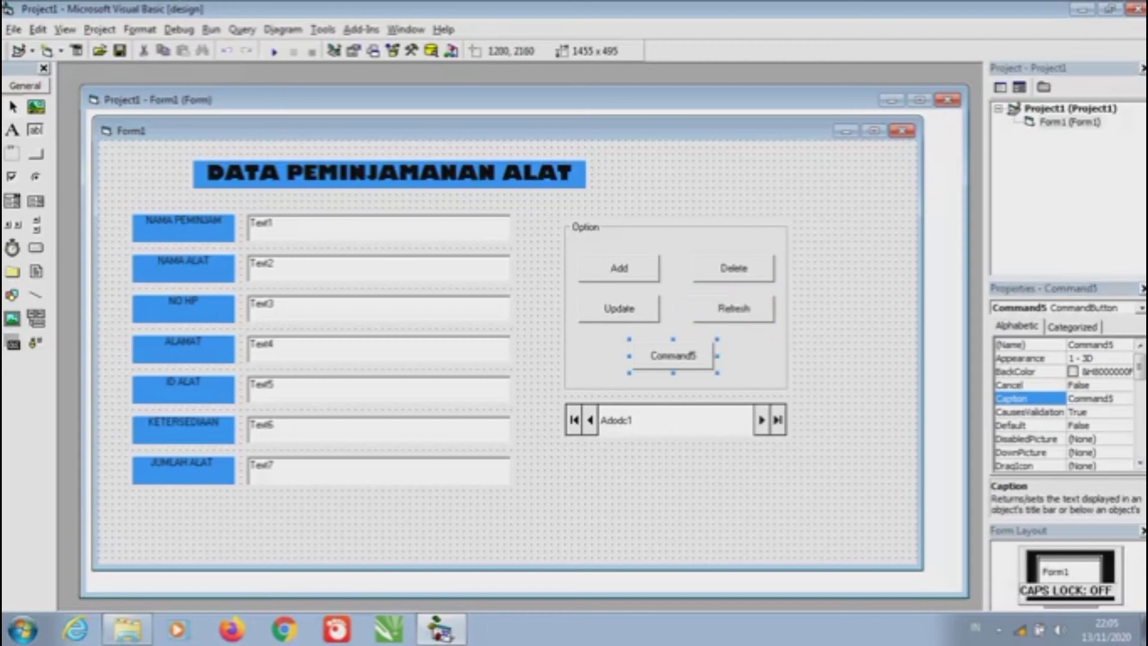
left_click(1028, 384)
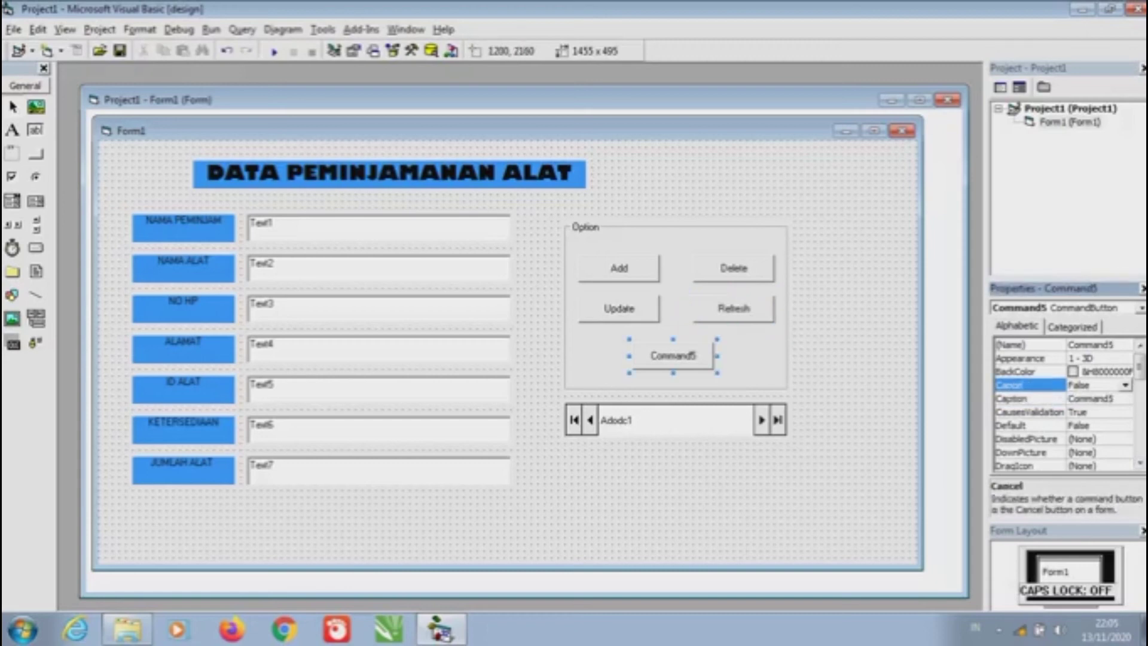
left_click_drag(1113, 398, 1069, 398)
key("Caps_Lock")
type("C")
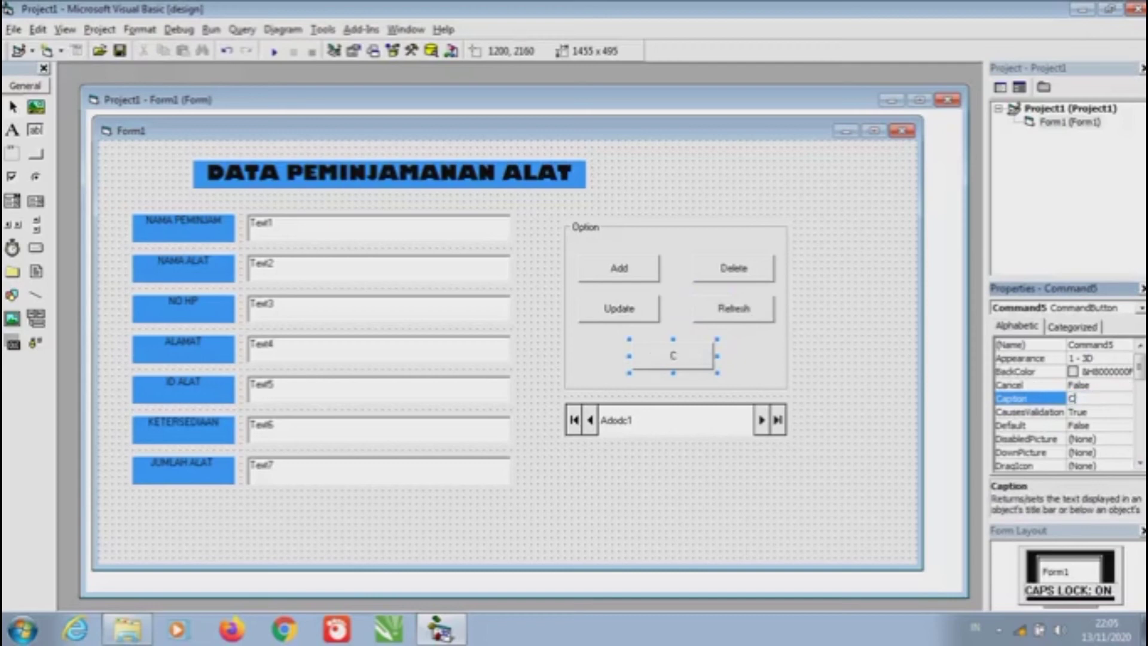
key("Caps_Lock")
type("lose")
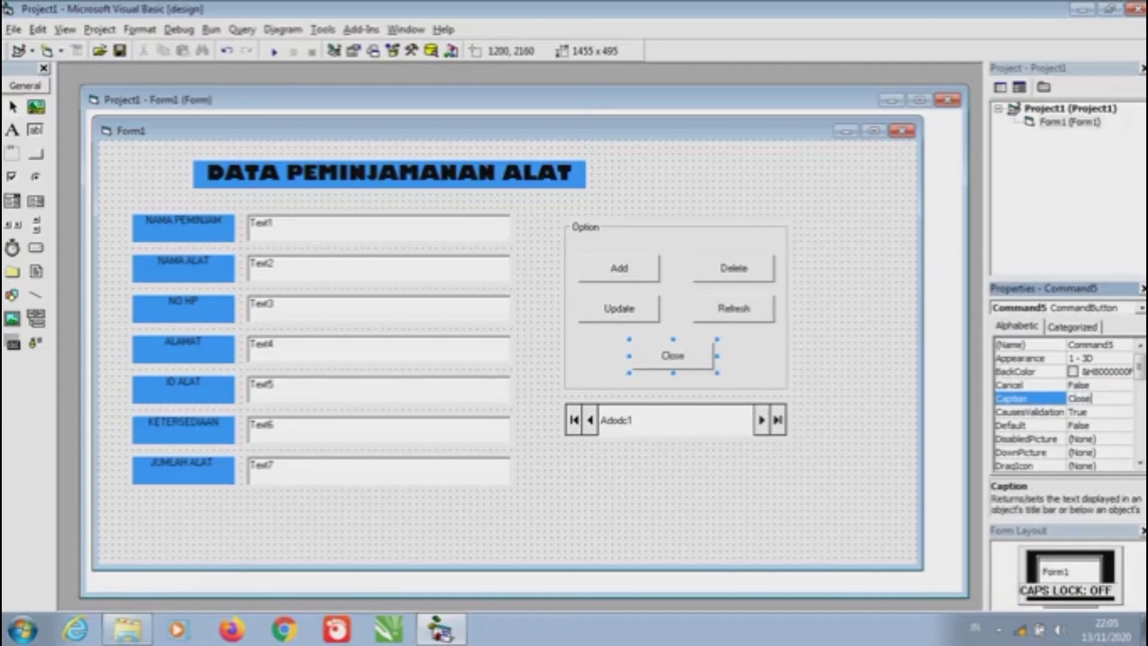
left_click(619, 268)
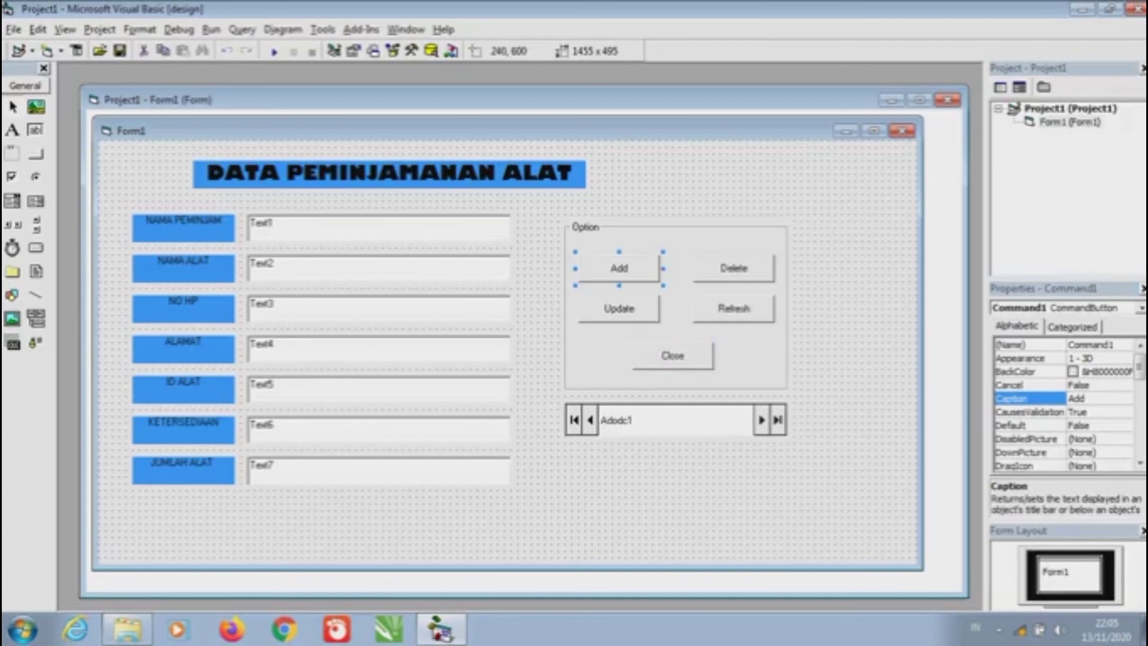
Make the Add button's click code call Adodc1.Recordset.AddNew
double_click(618, 268)
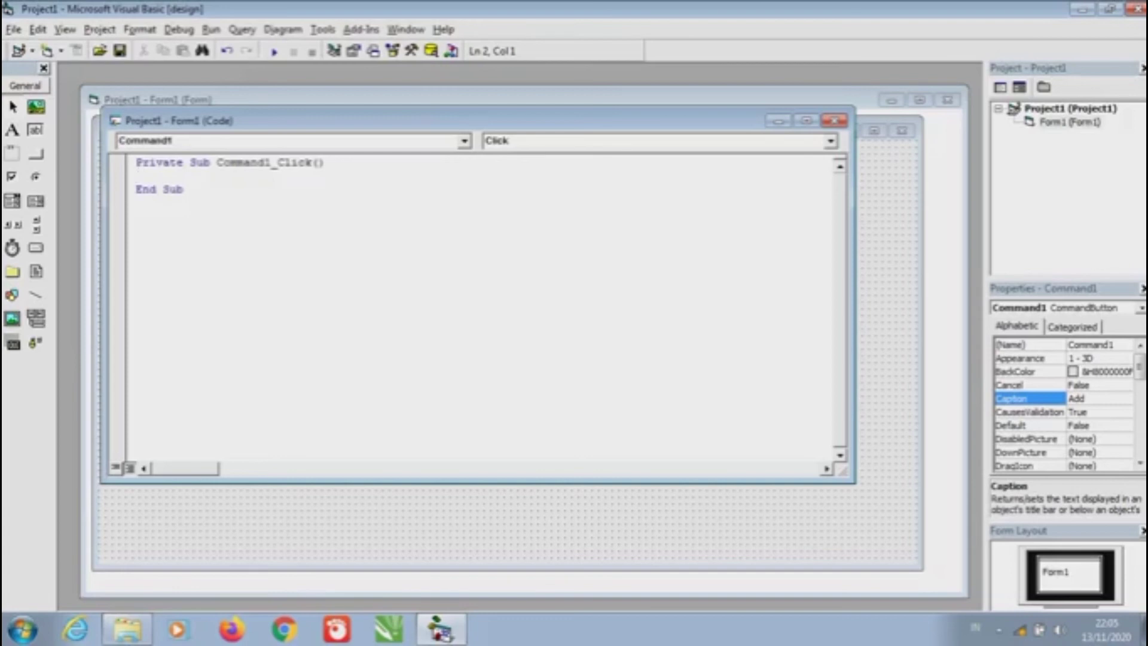
key("Caps_Lock")
type("A")
key("Caps_Lock")
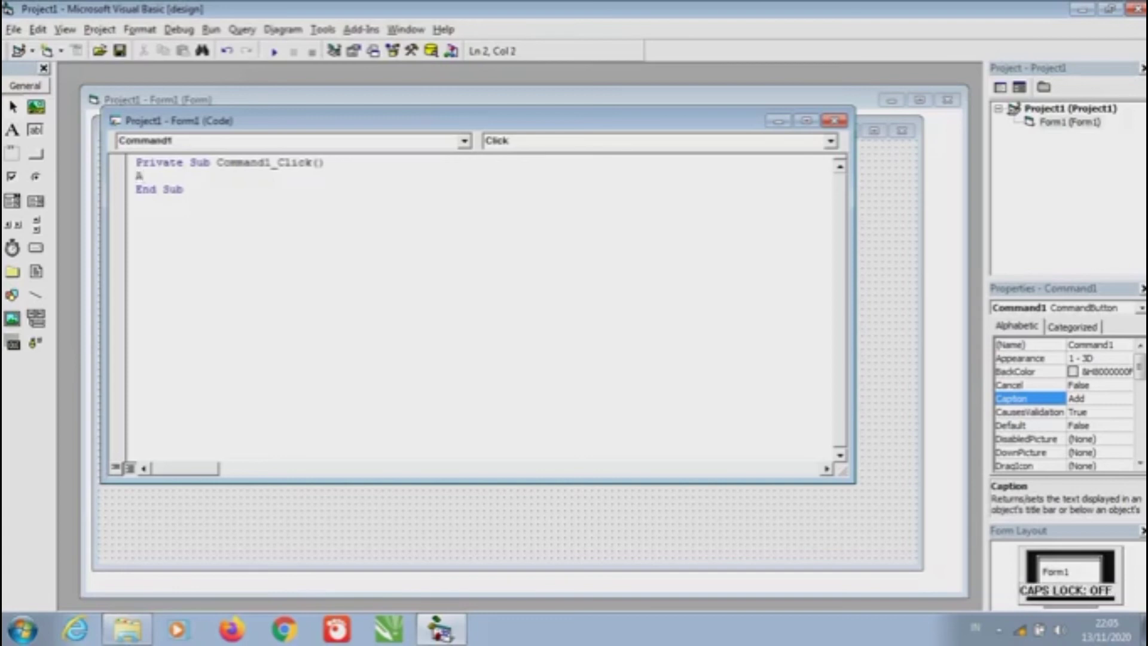
type("dd")
type("dc1")
type(".")
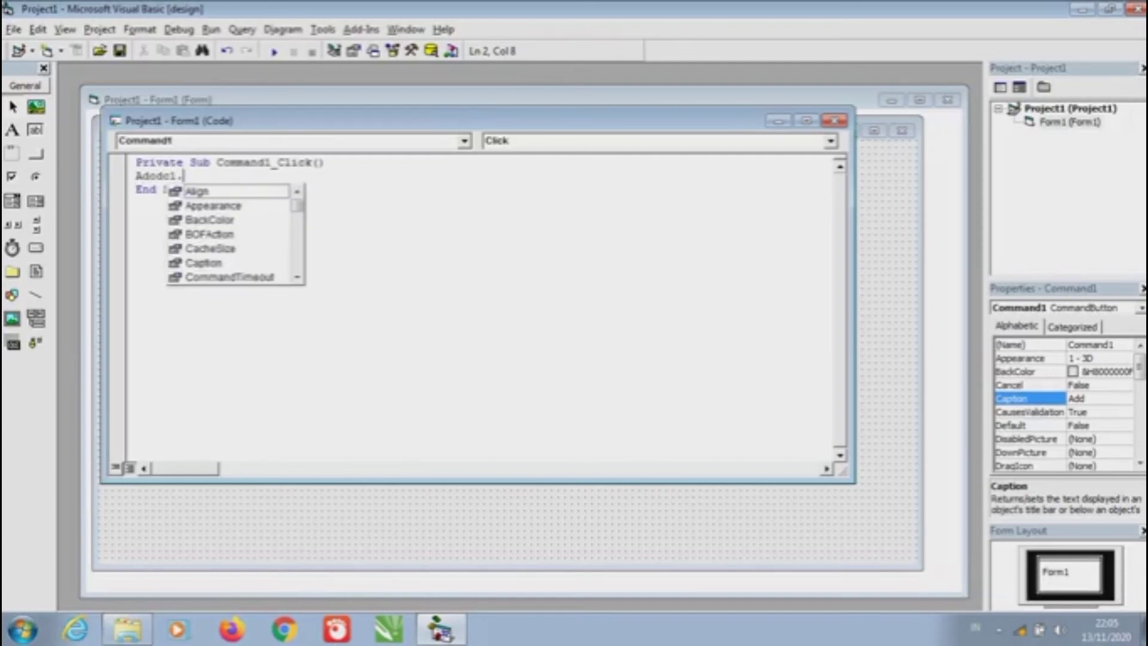
key("Caps_Lock")
type("R")
key("Caps_Lock")
type("eco")
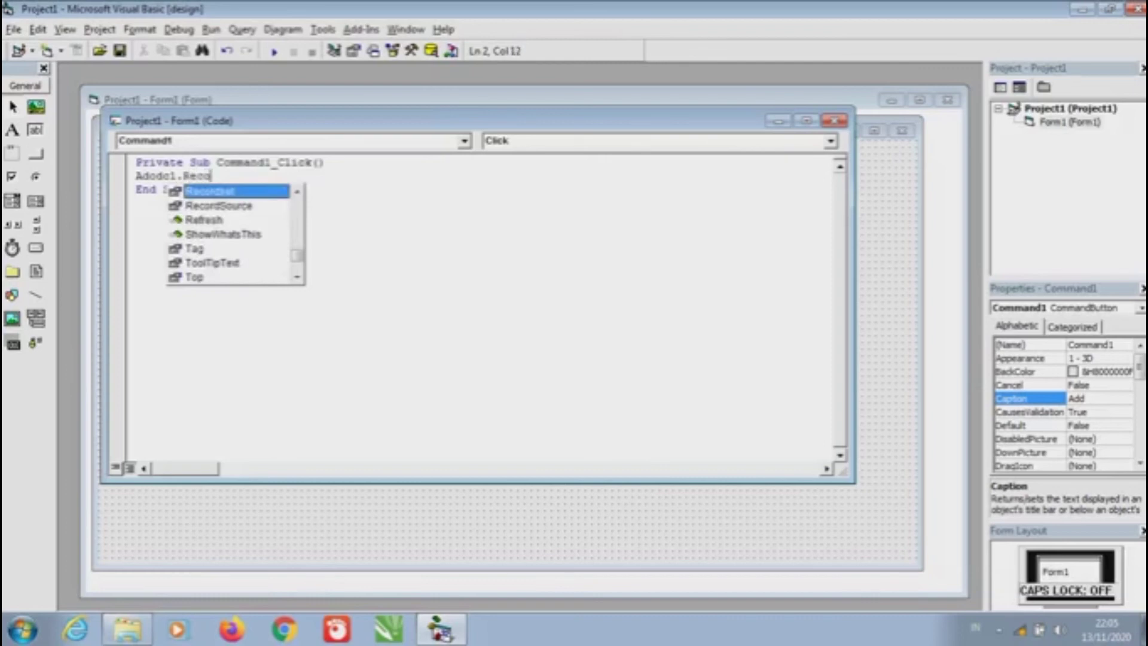
type("set")
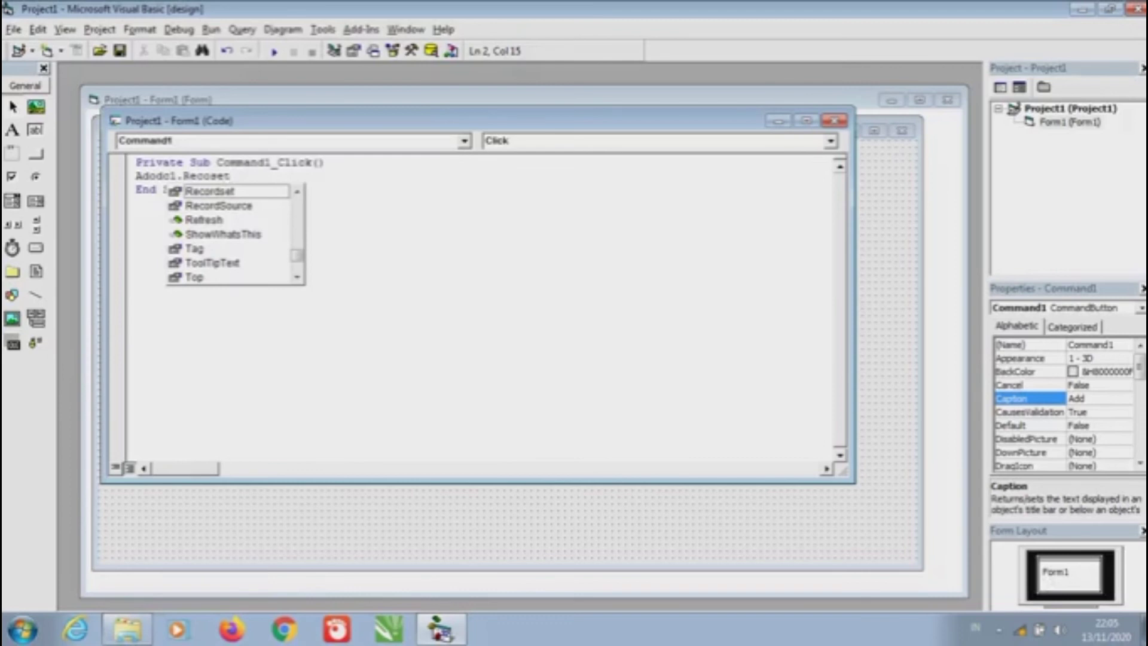
type(".")
key("Caps_Lock")
type("Rdd")
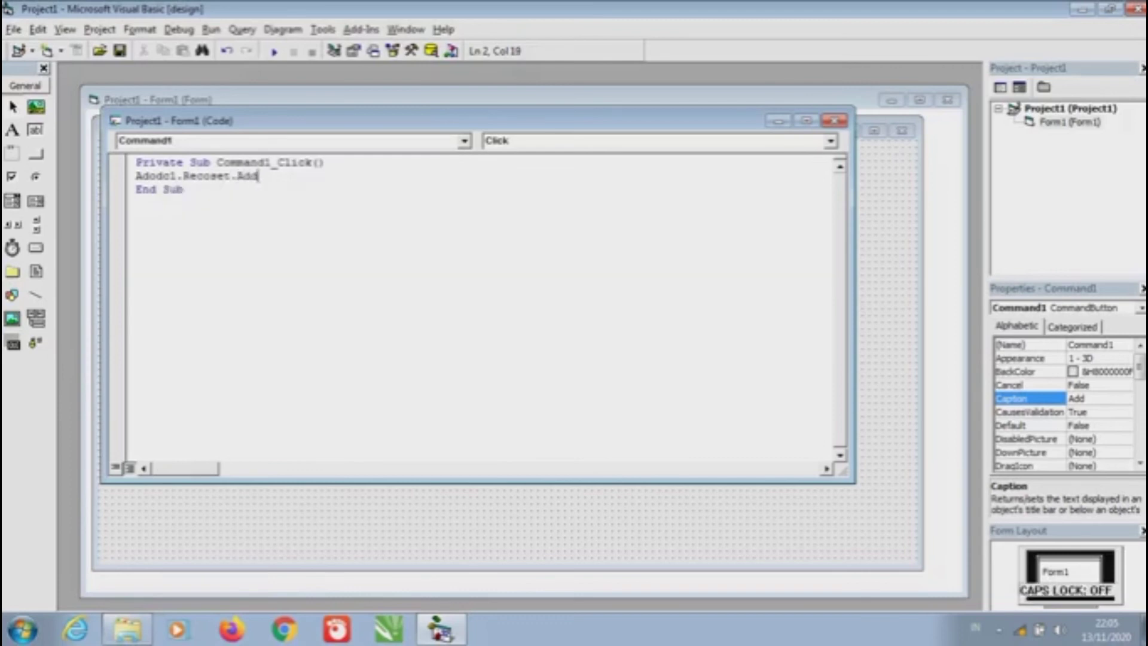
key("Caps_Lock")
type("N")
key("Caps_Lock")
type("w")
key("BackSpace")
type("ew")
left_click(137, 202)
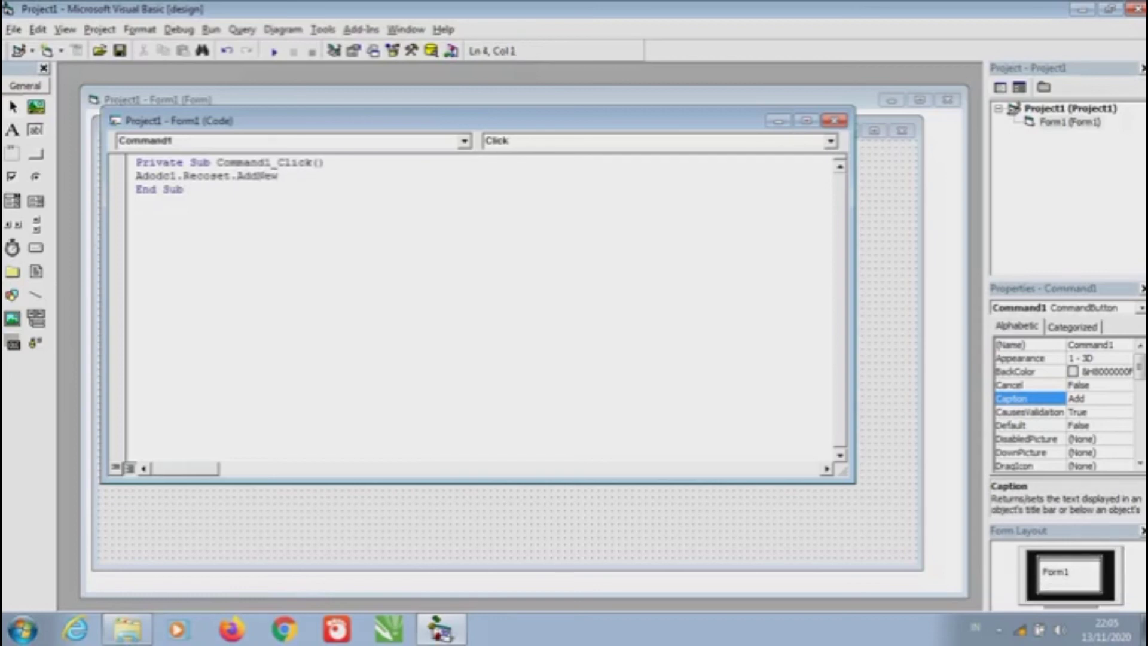
key("shift+F7")
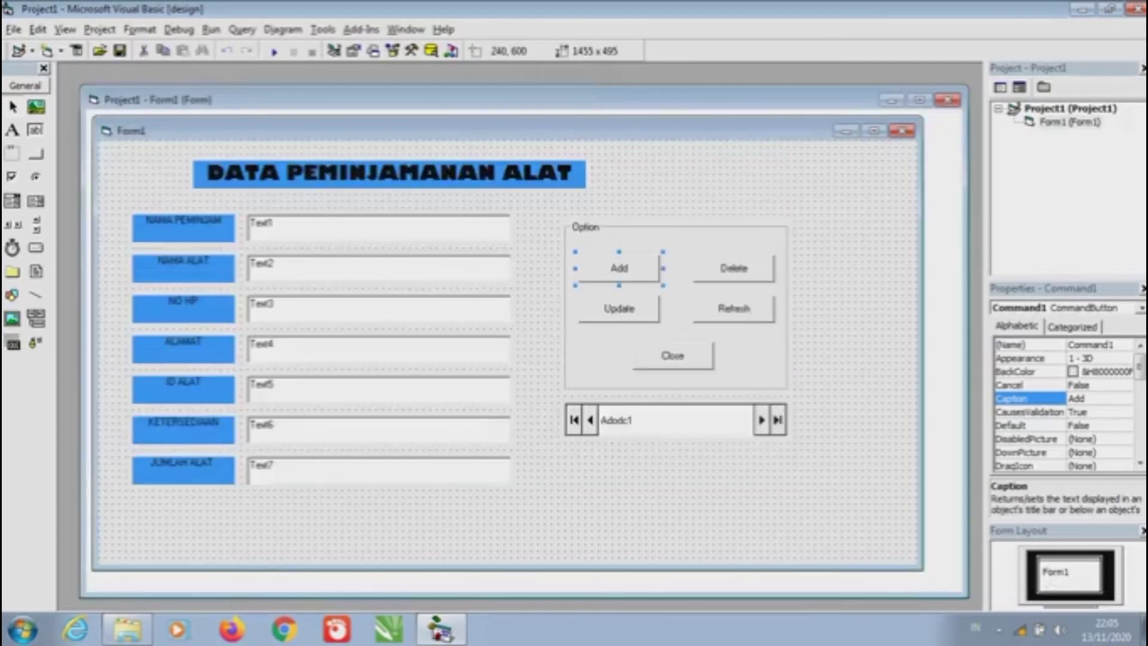
In the Delete button's click code, enter Adodc1.Recordset.Delete
double_click(733, 268)
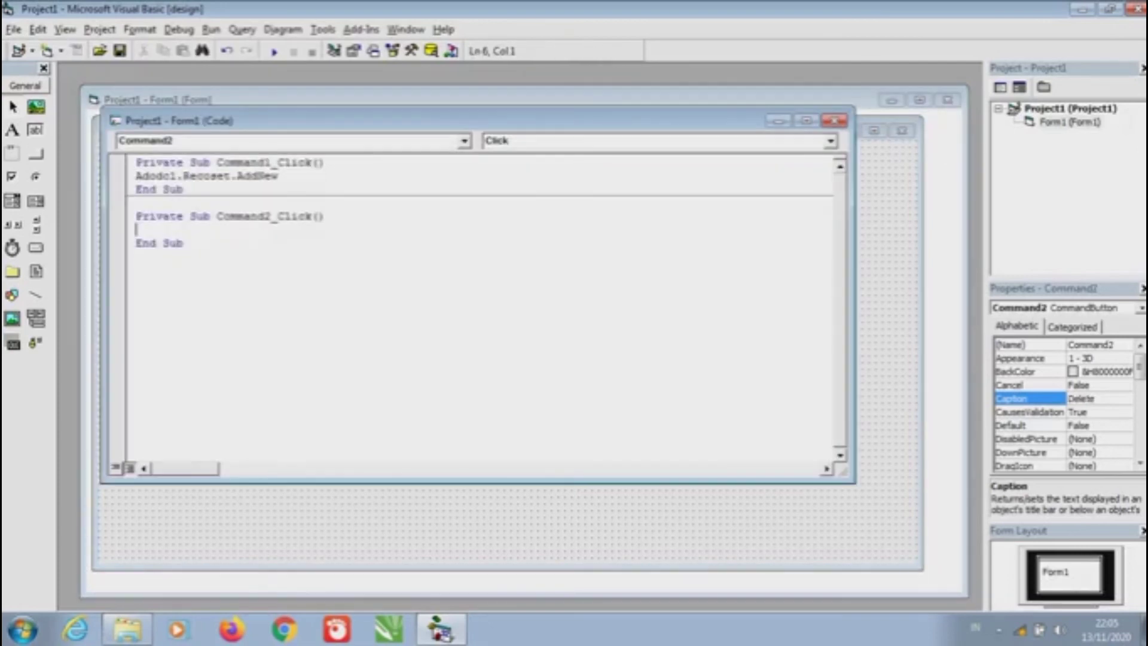
key("Caps_Lock")
type("A")
key("Caps_Lock")
type("do")
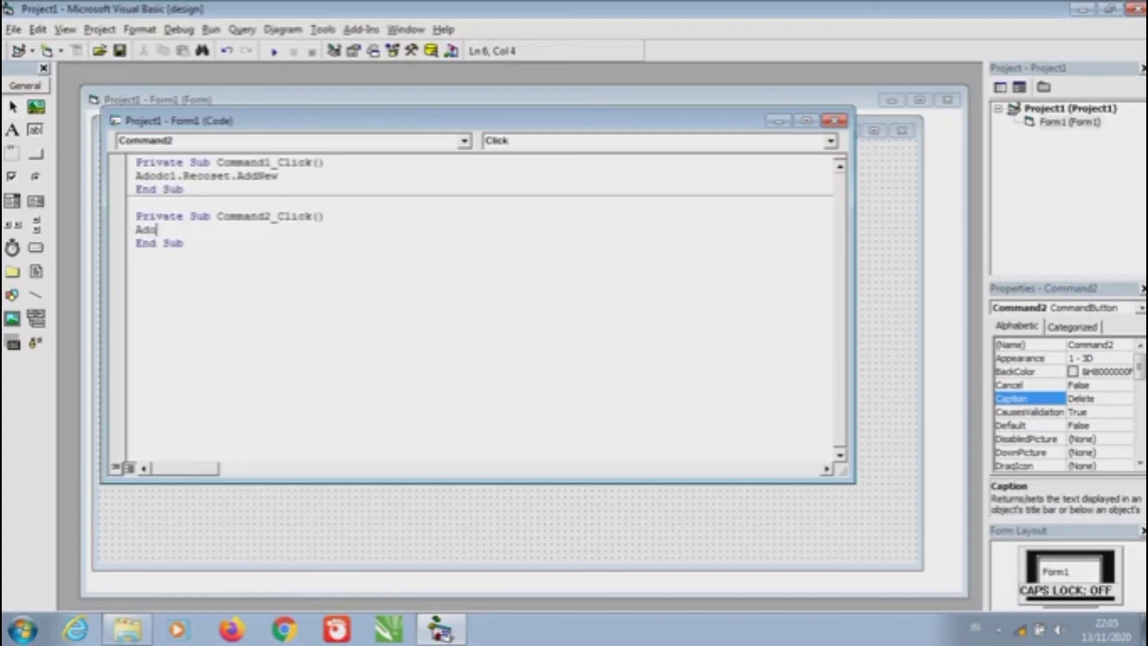
type("dc1.")
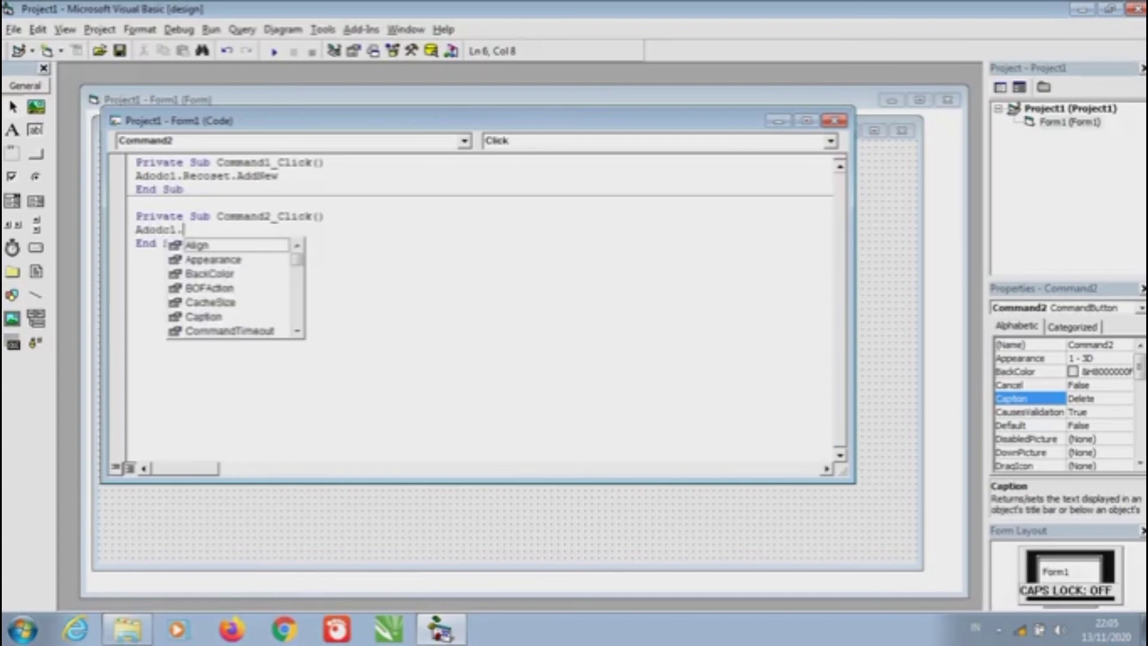
key("Caps_Lock")
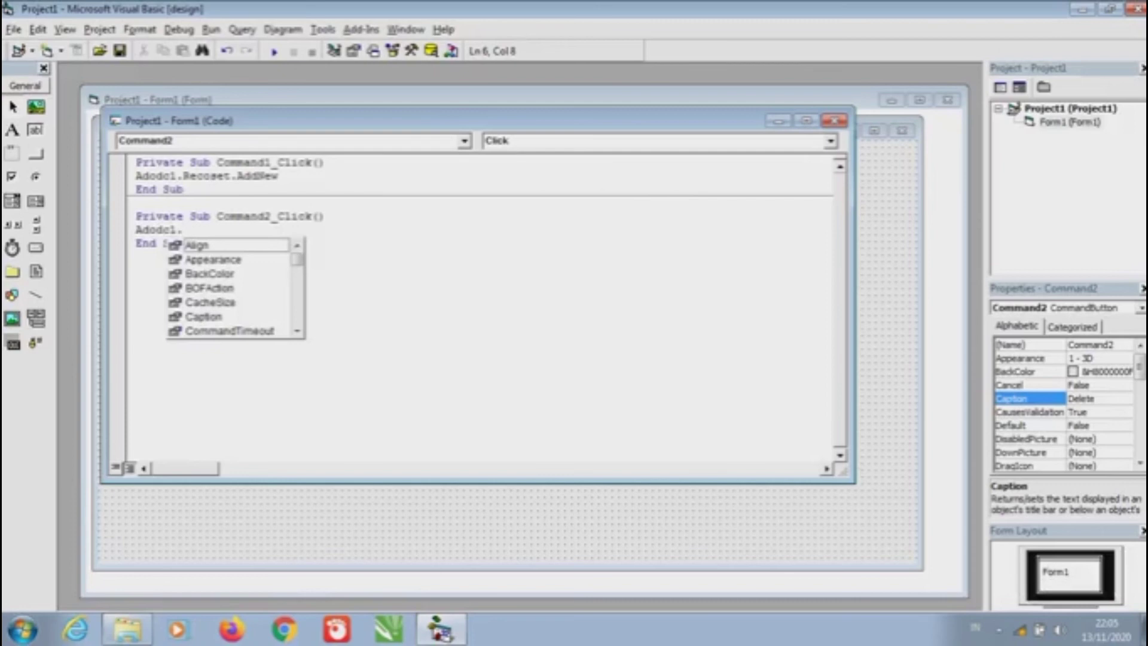
type("R")
key("Caps_Lock")
type("ecord")
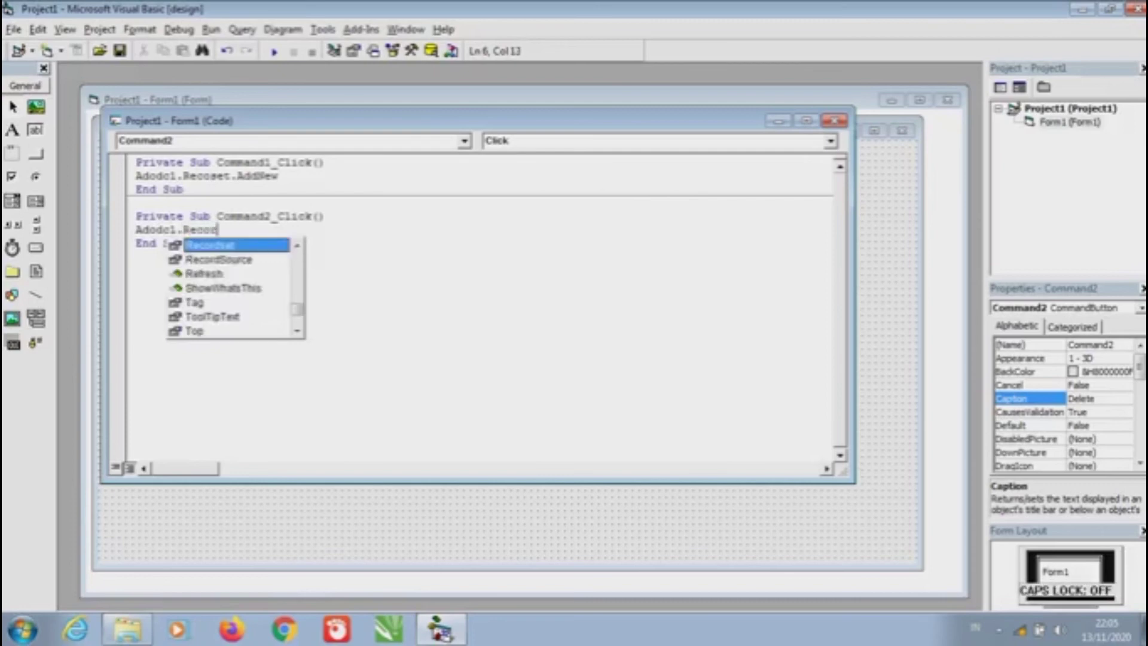
type("set")
type(".")
key("Caps_Lock")
type("D")
key("Caps_Lock")
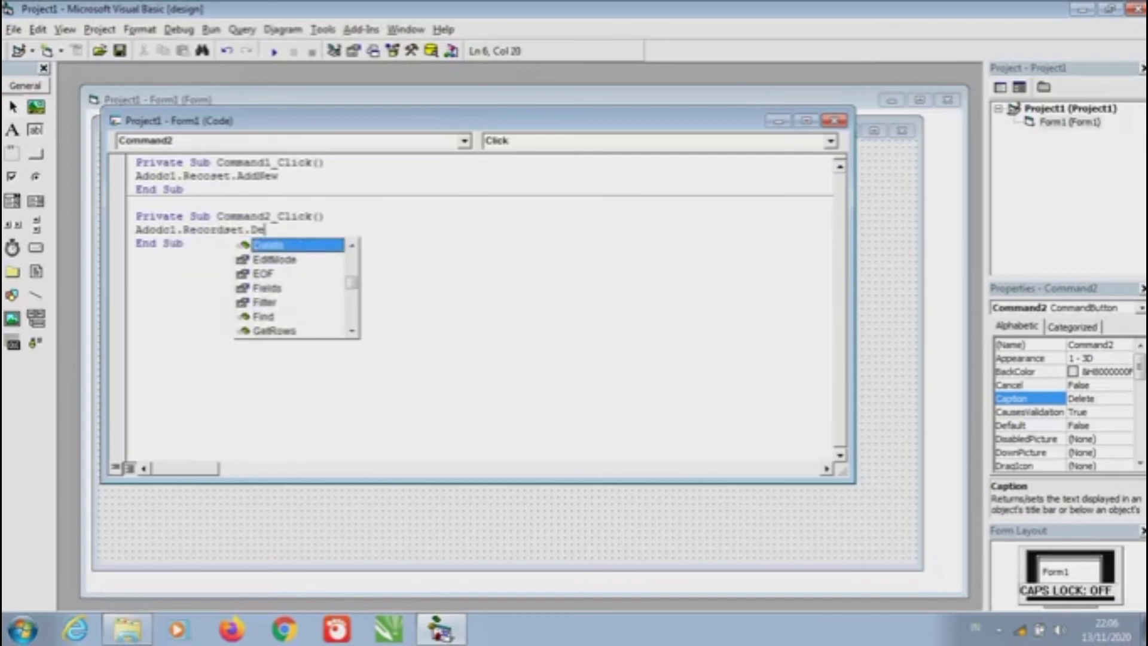
type("elete")
key("Down")
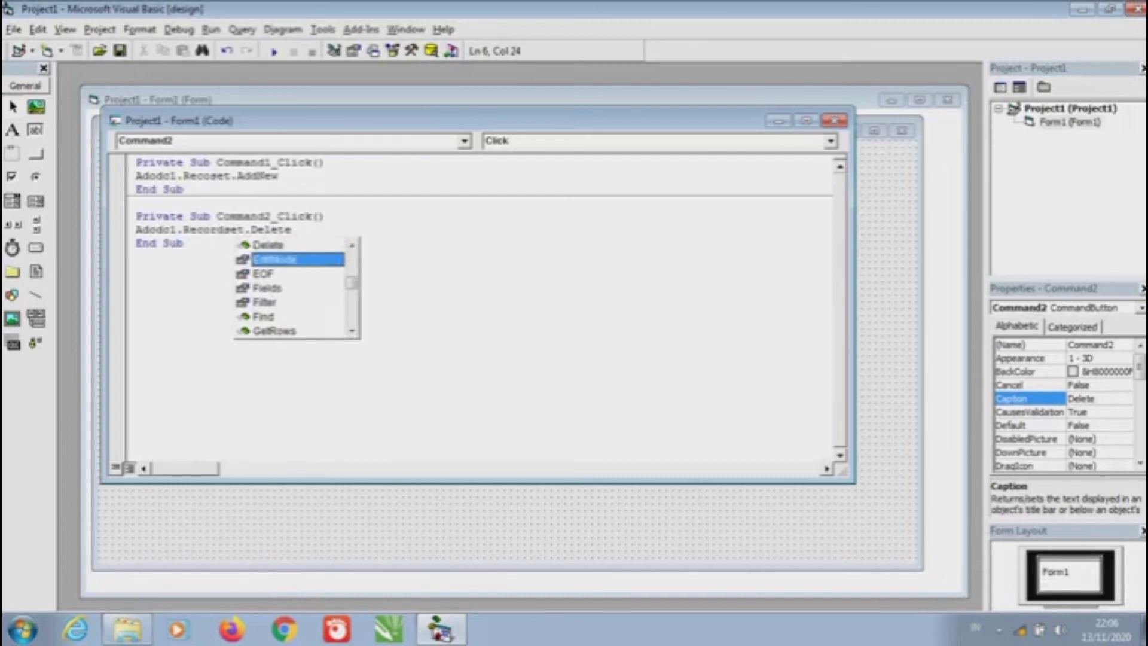
key("Up")
key("Return")
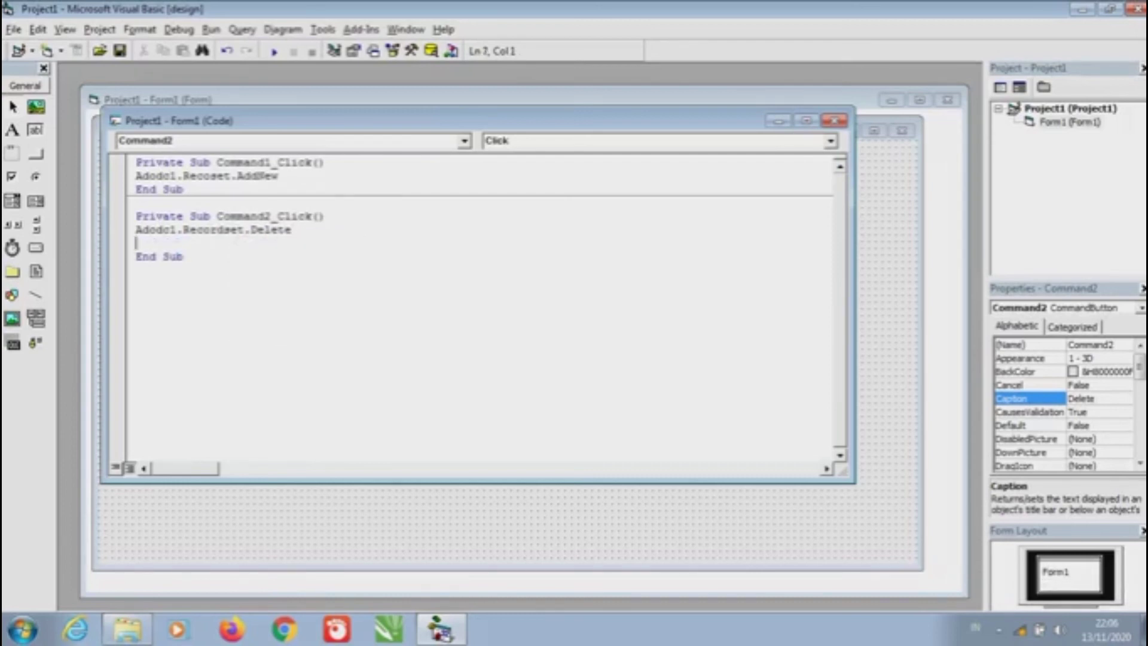
Add an Adodc1.Refresh line below the delete and return to the form
key("Caps_Lock")
type("A")
key("Caps_Lock")
type("d")
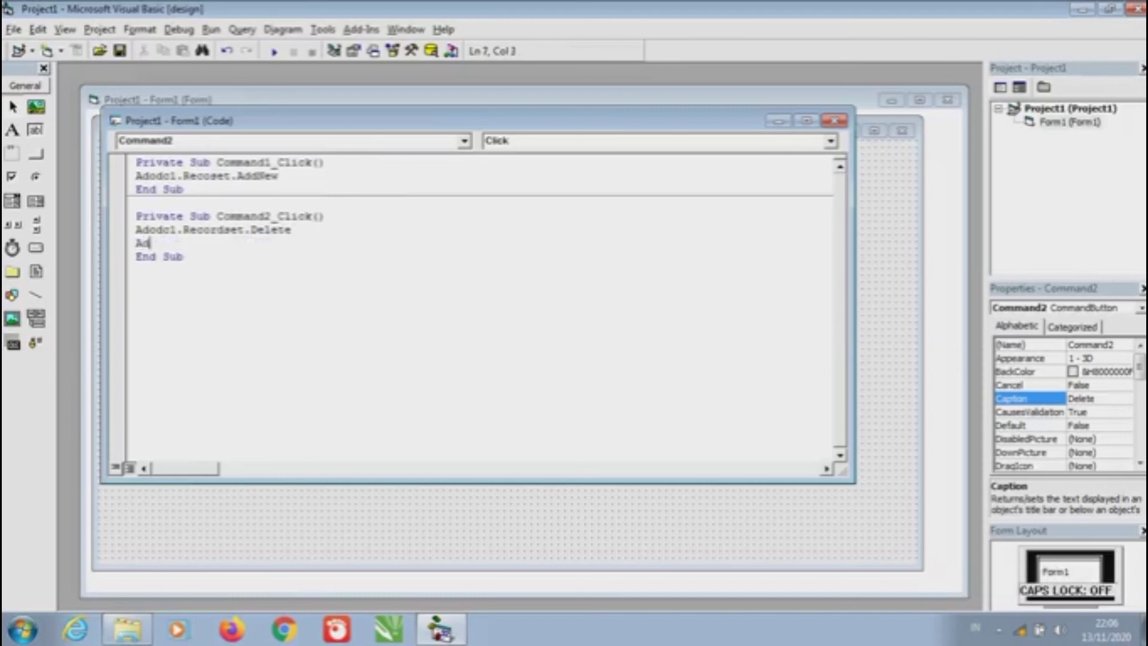
type("odc1.")
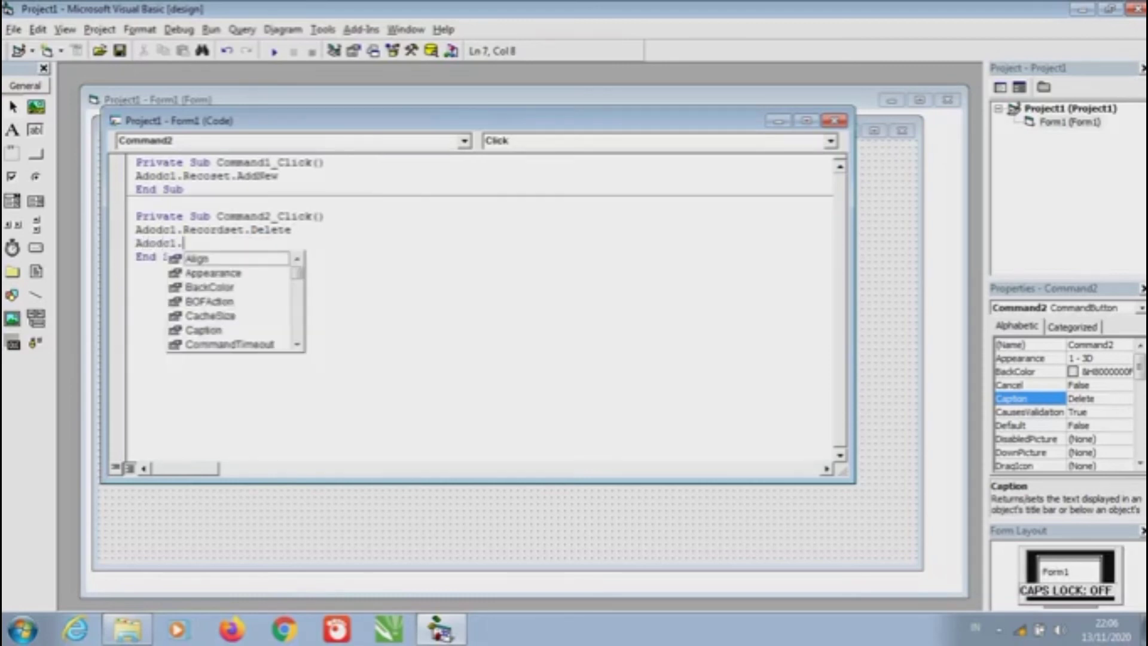
key("Caps_Lock")
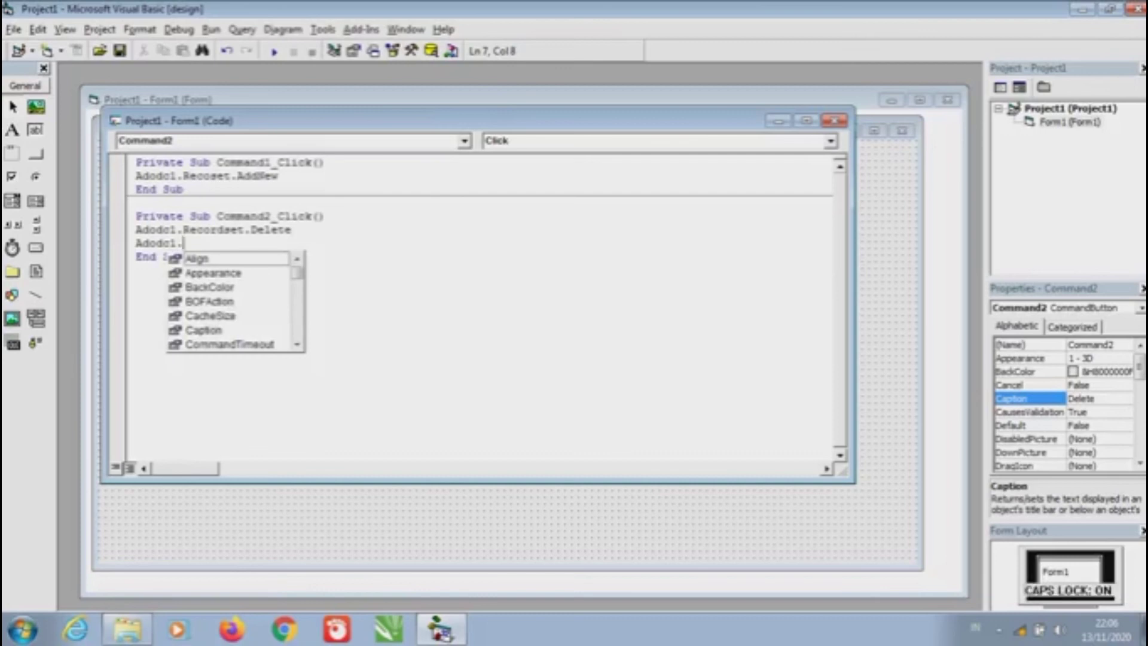
type("R")
key("Caps_Lock")
type("efresh")
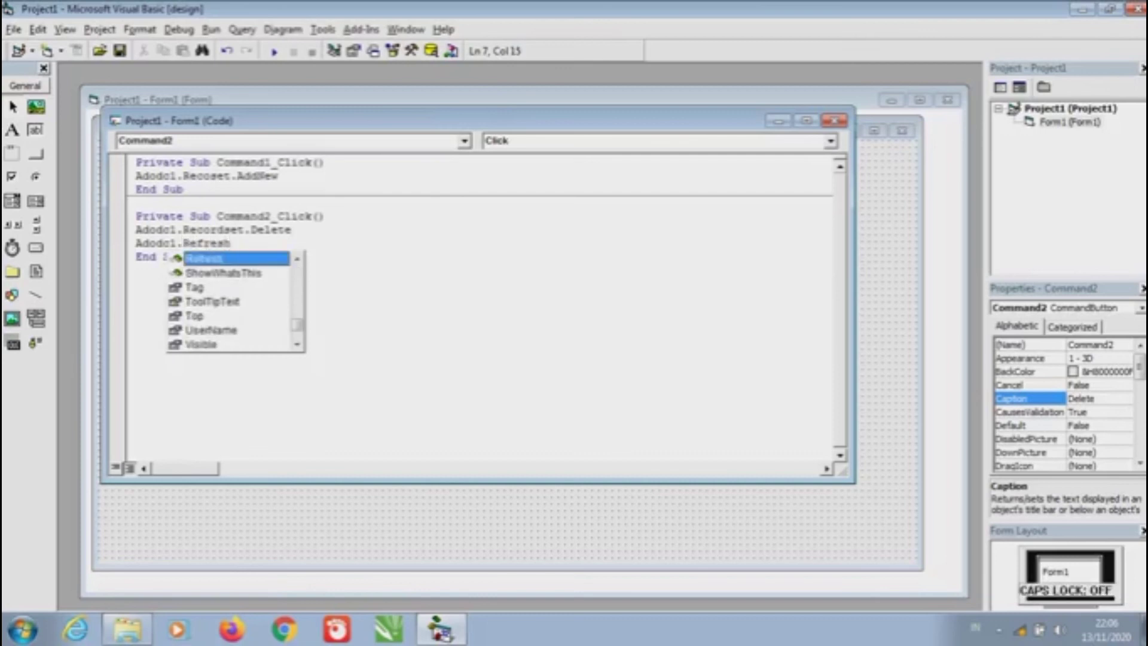
key("Escape")
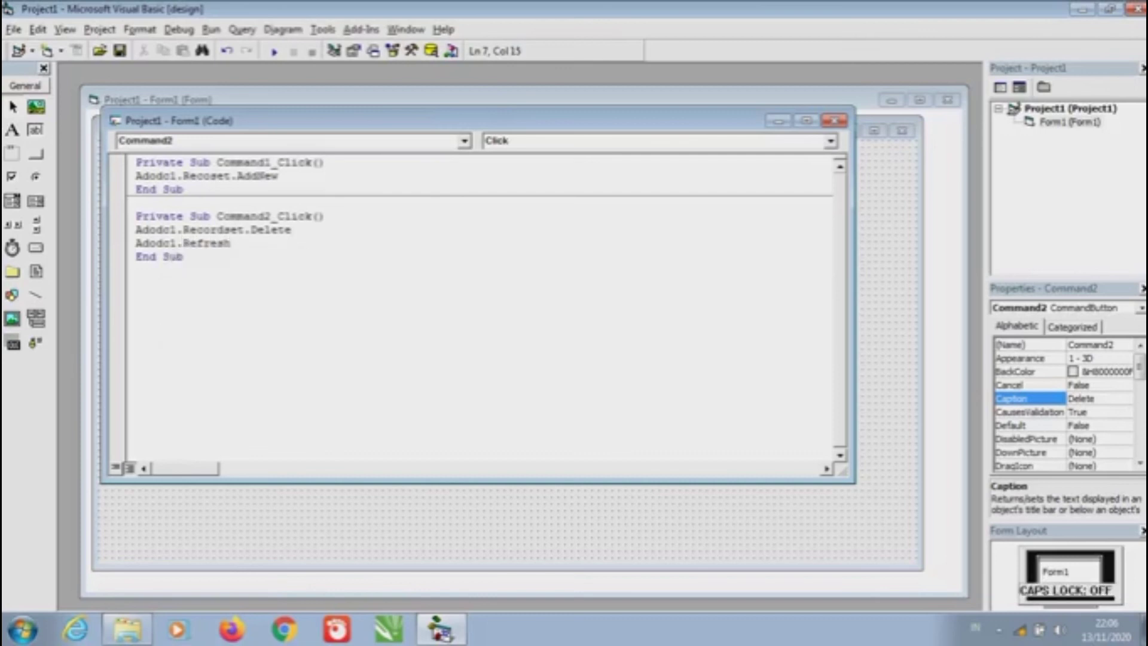
left_click(834, 121)
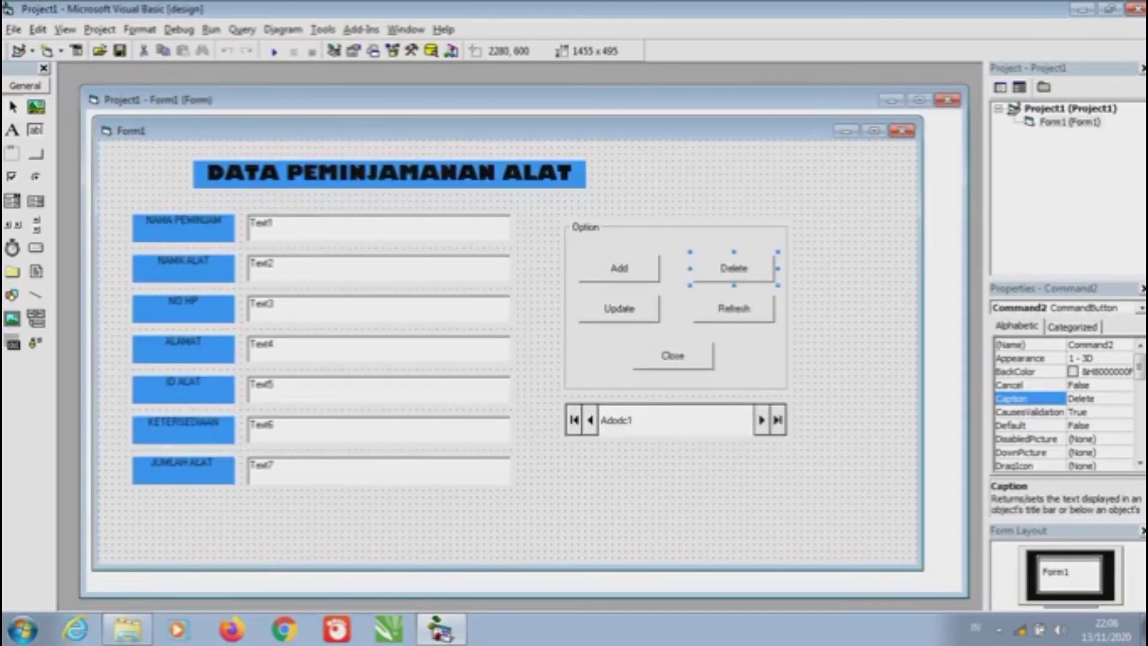
In the Update button's click code, enter Adodc1.Recordset.Update
double_click(618, 308)
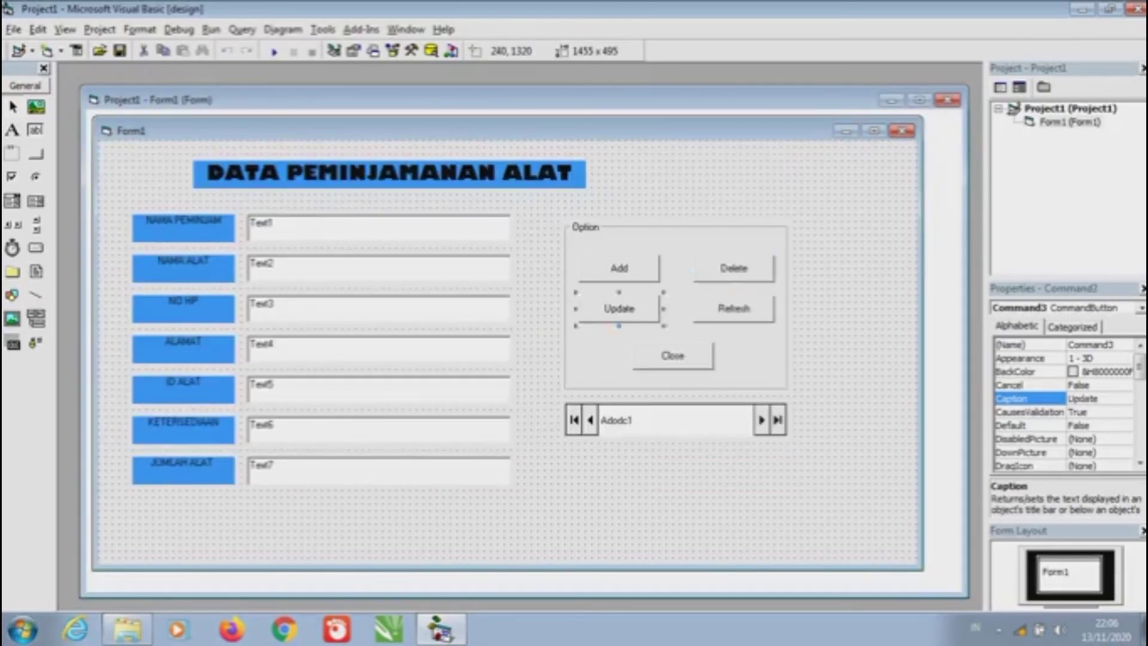
key("Caps_Lock")
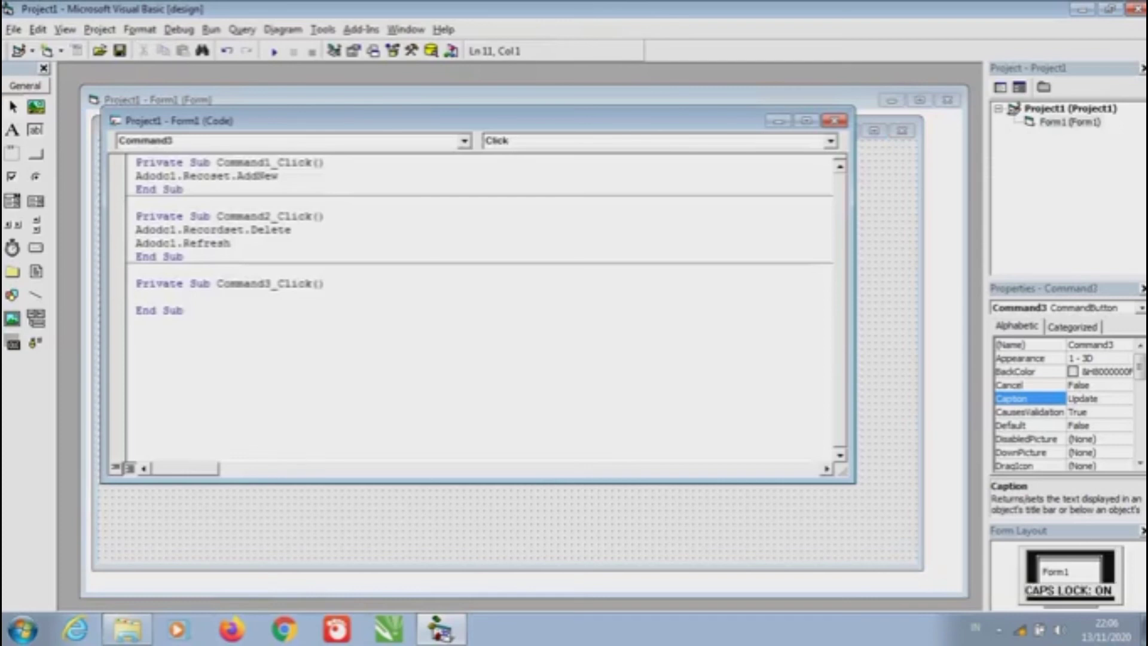
key("Caps_Lock")
type("Adod")
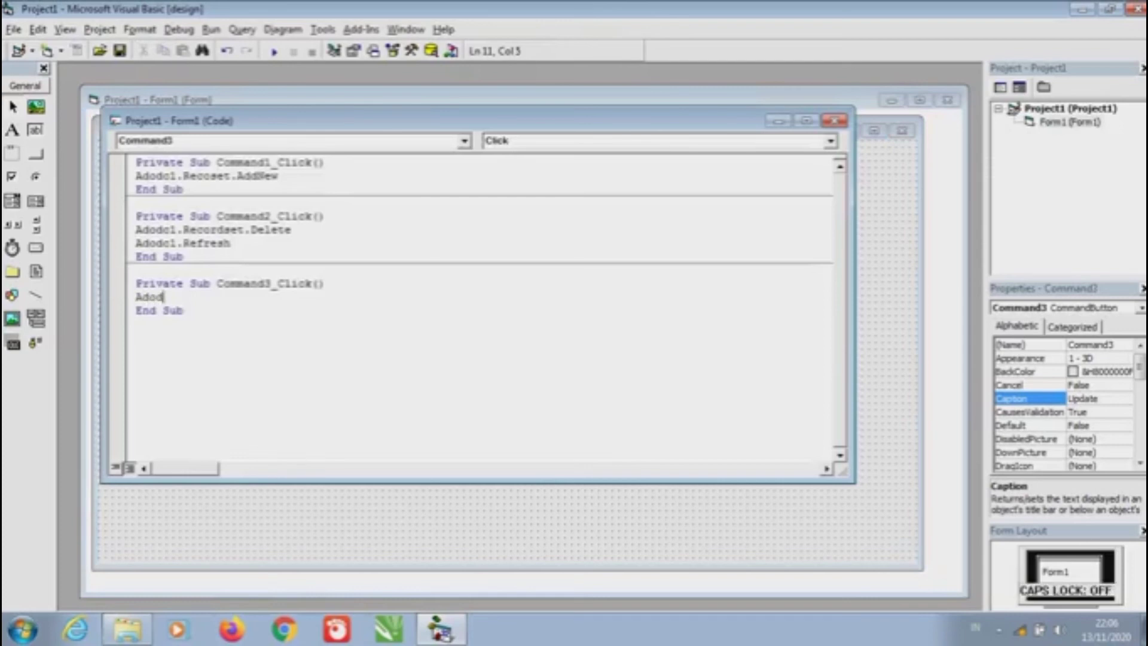
type("c1.Record")
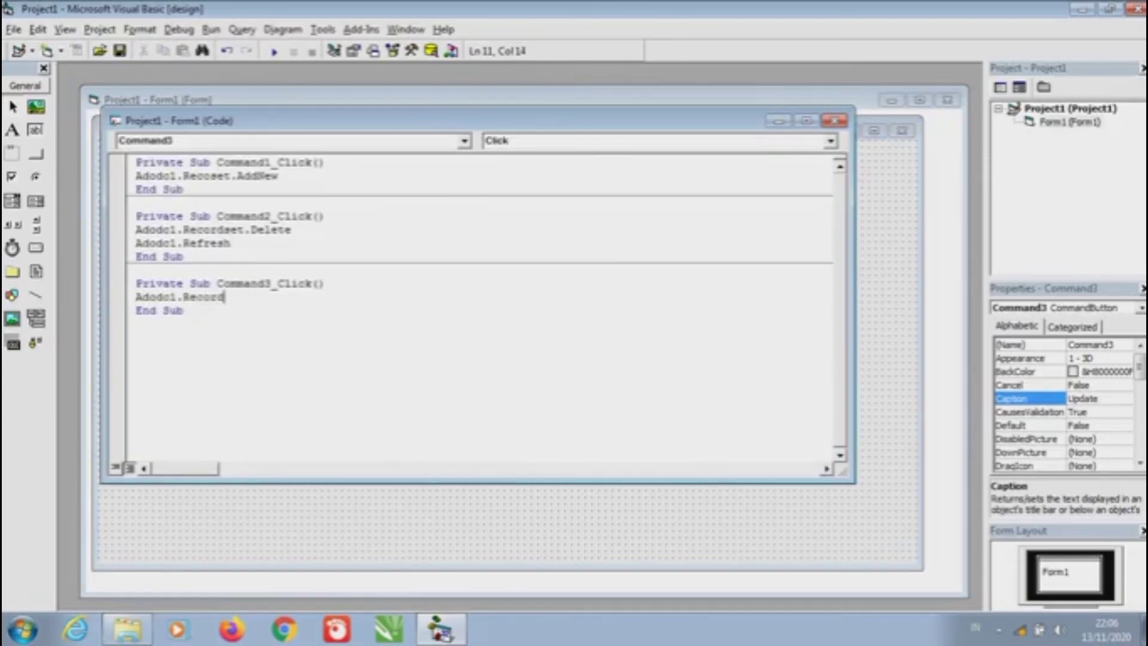
type("set")
type(".")
key("Caps_Lock")
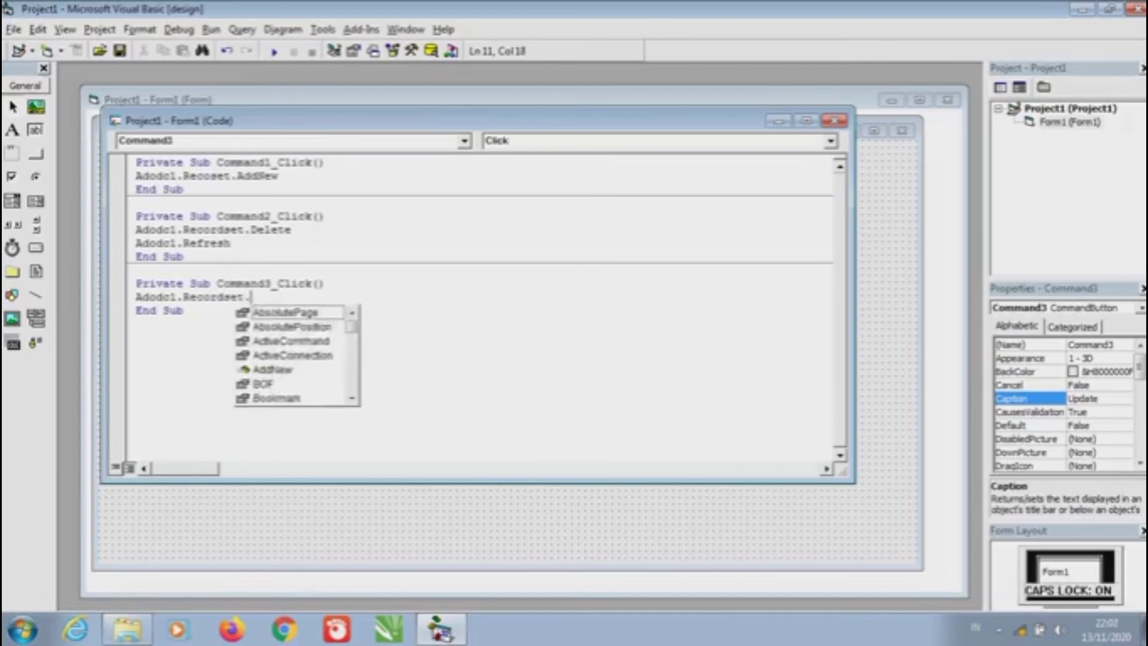
type("U")
key("Caps_Lock")
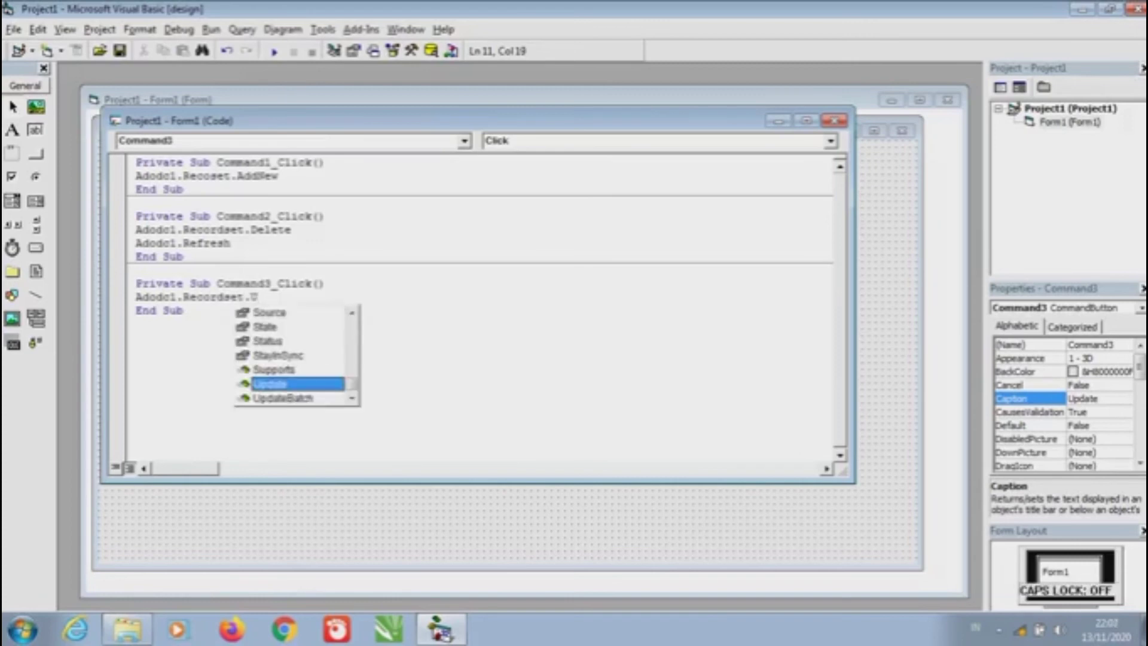
key("Tab")
key("Return")
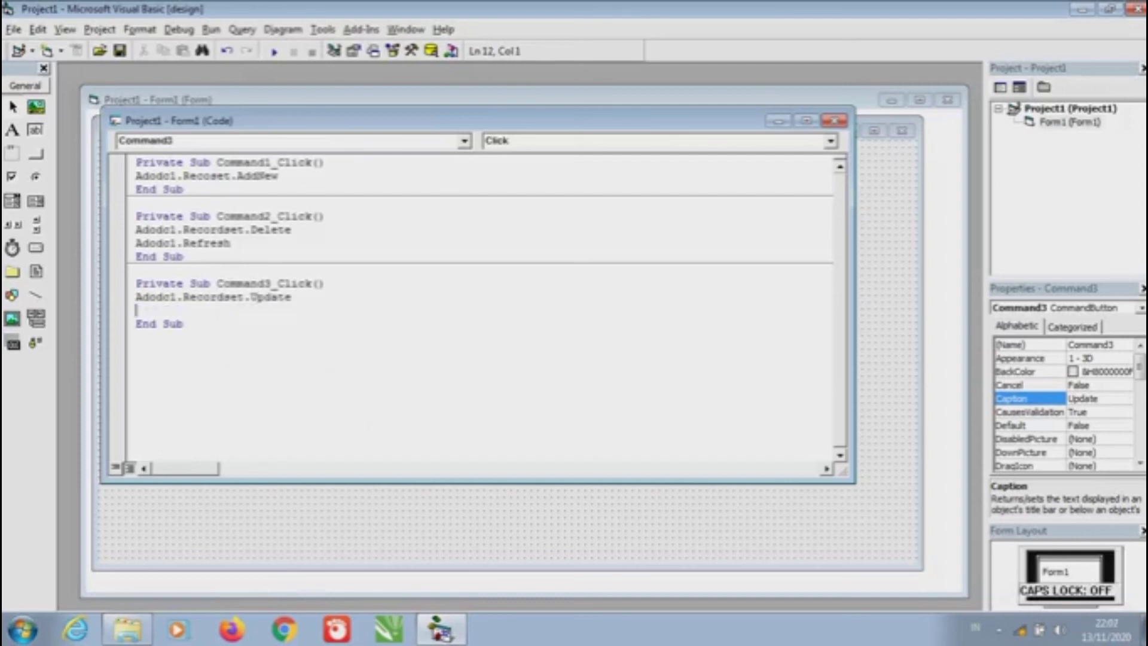
Add an Adodc1.Refresh line after the update and return to the form
key("Caps_Lock")
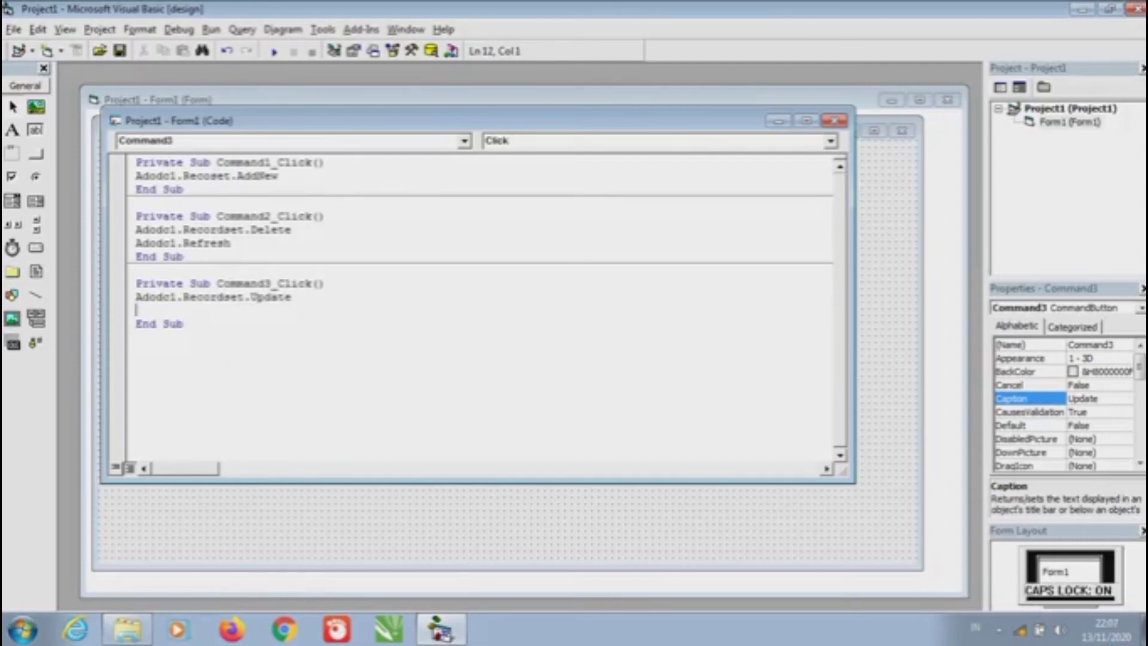
type("A")
key("Caps_Lock")
type("do")
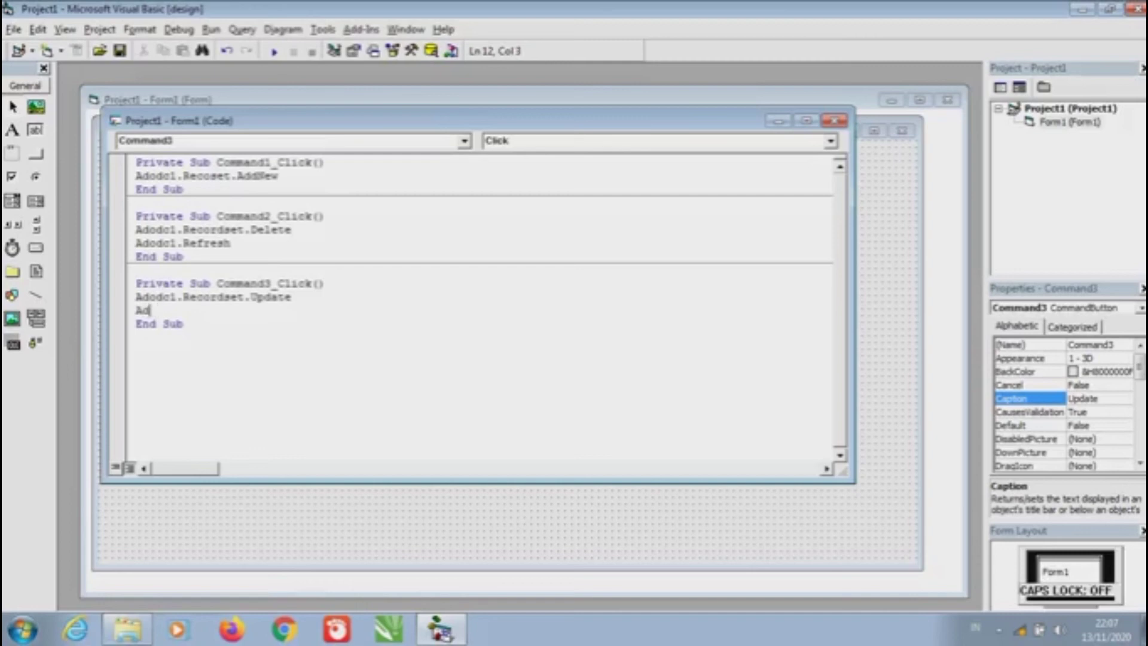
type("dc")
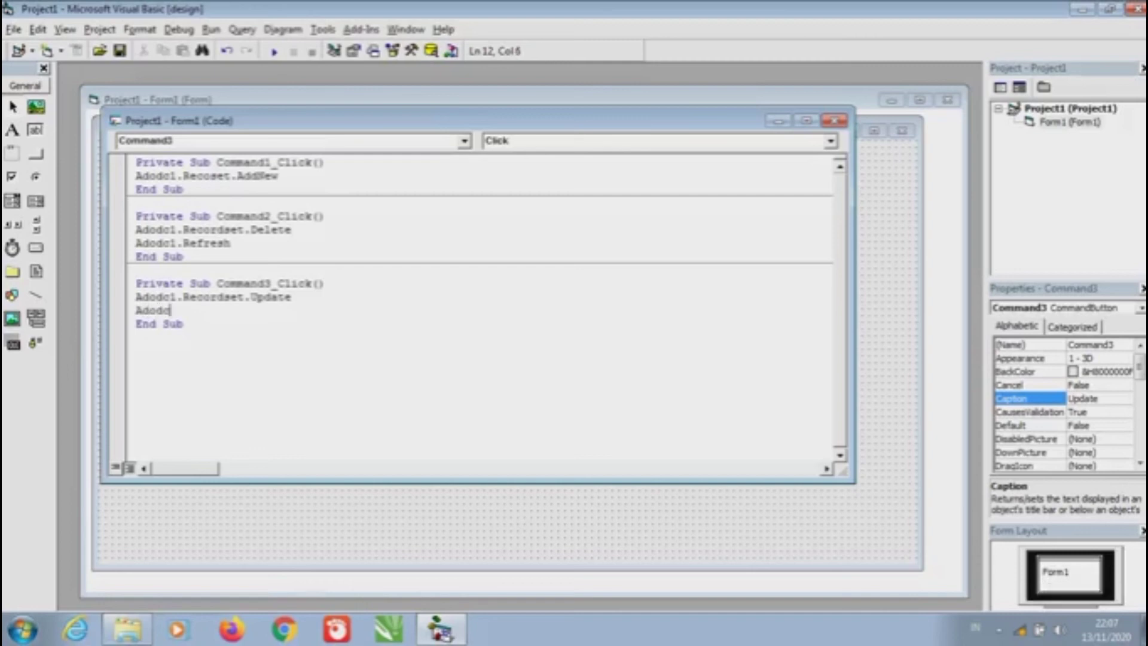
type("1.")
key("Caps_Lock")
type("R")
key("Caps_Lock")
type("e")
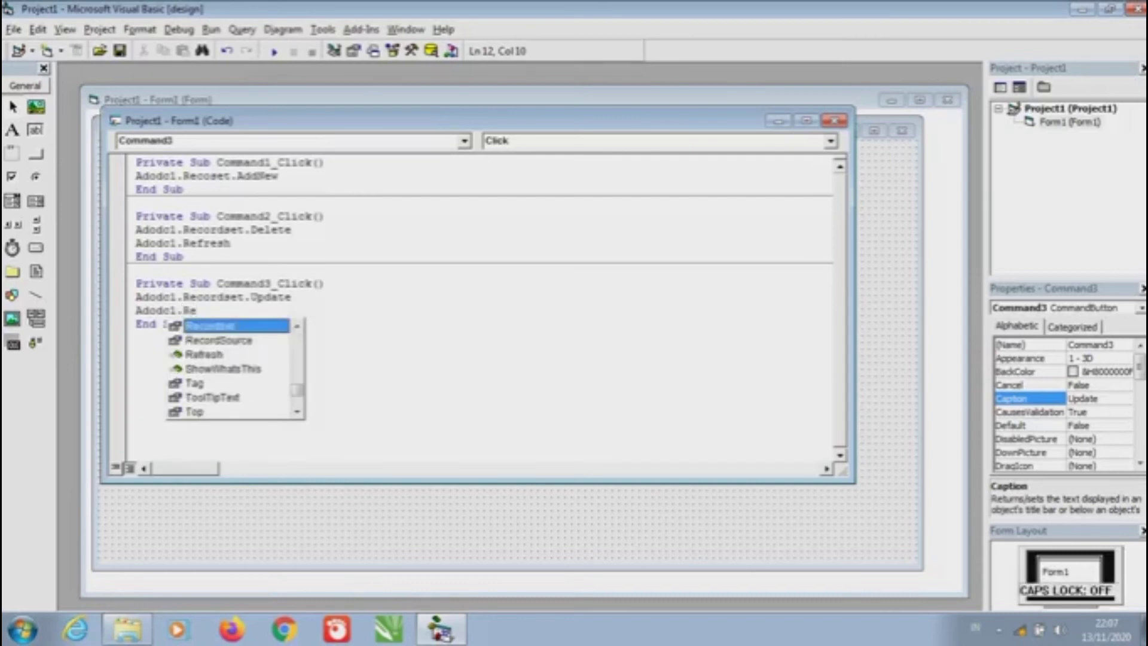
type("f")
key("Tab")
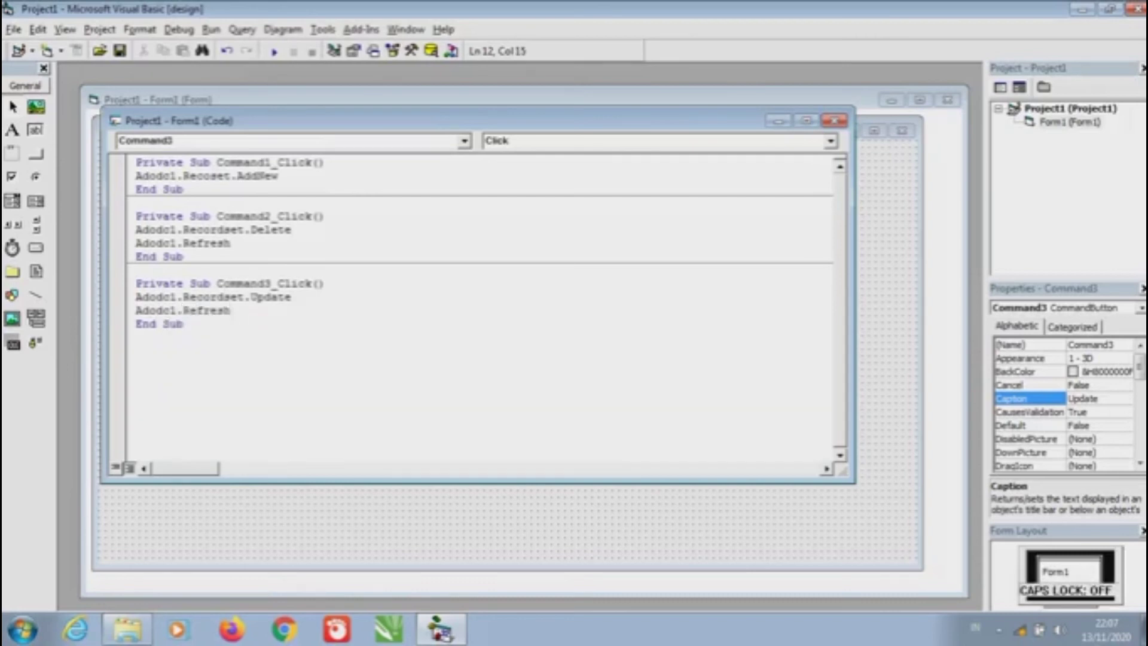
left_click(834, 121)
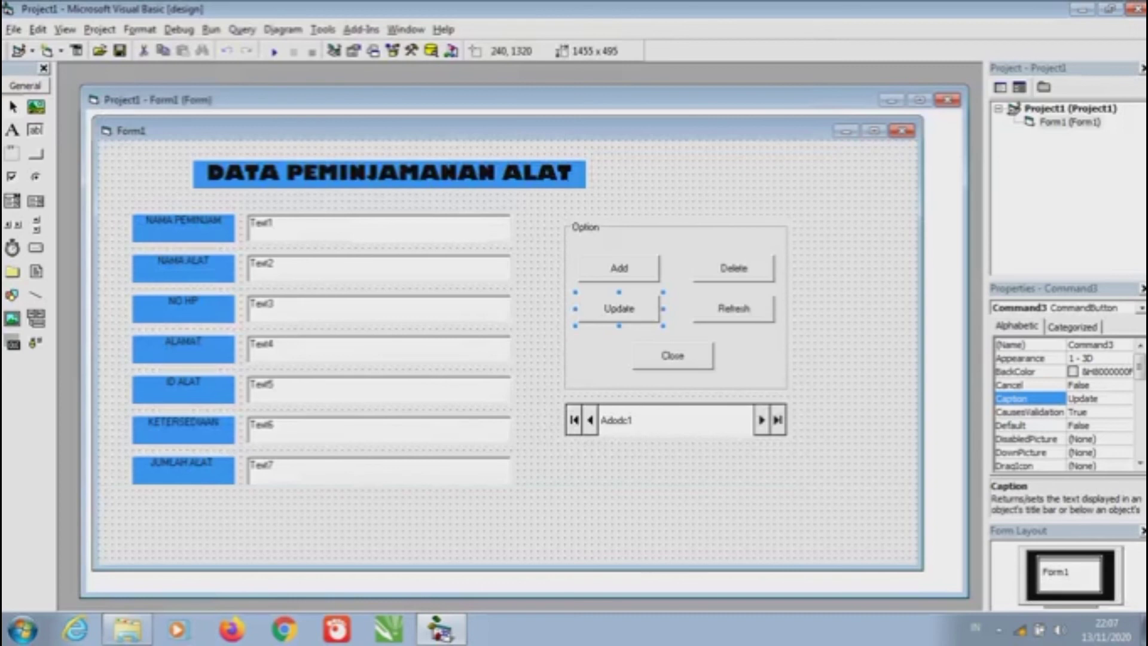
Give the Refresh button click code calling Adodc1.Refresh
double_click(734, 307)
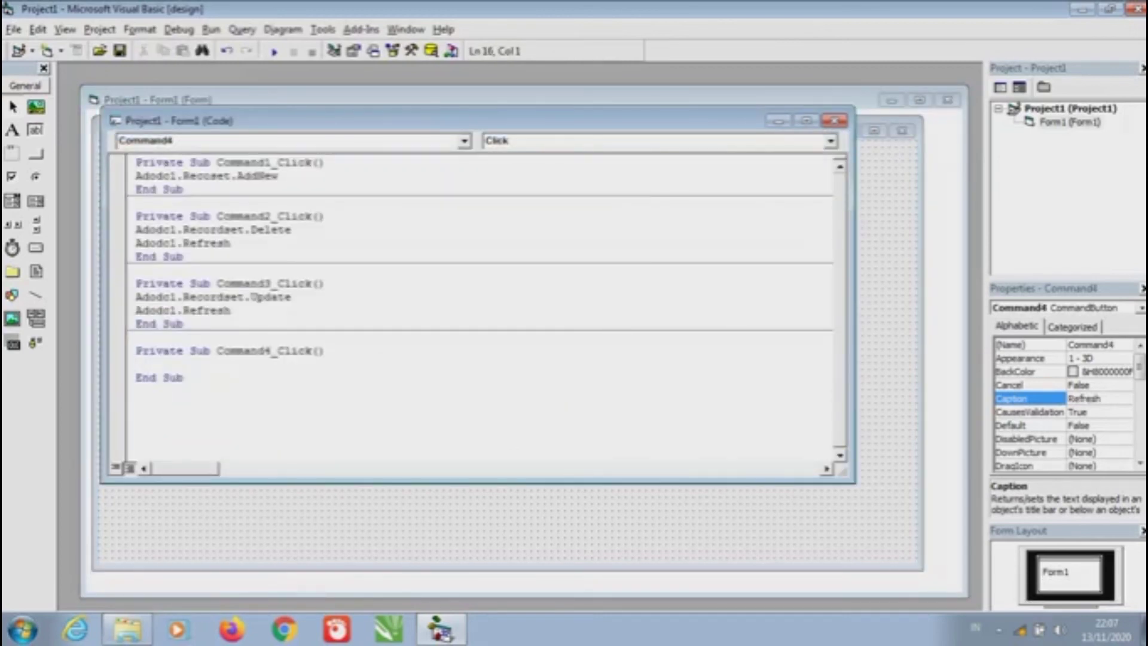
key("Caps_Lock")
type("A")
key("Caps_Lock")
type("d")
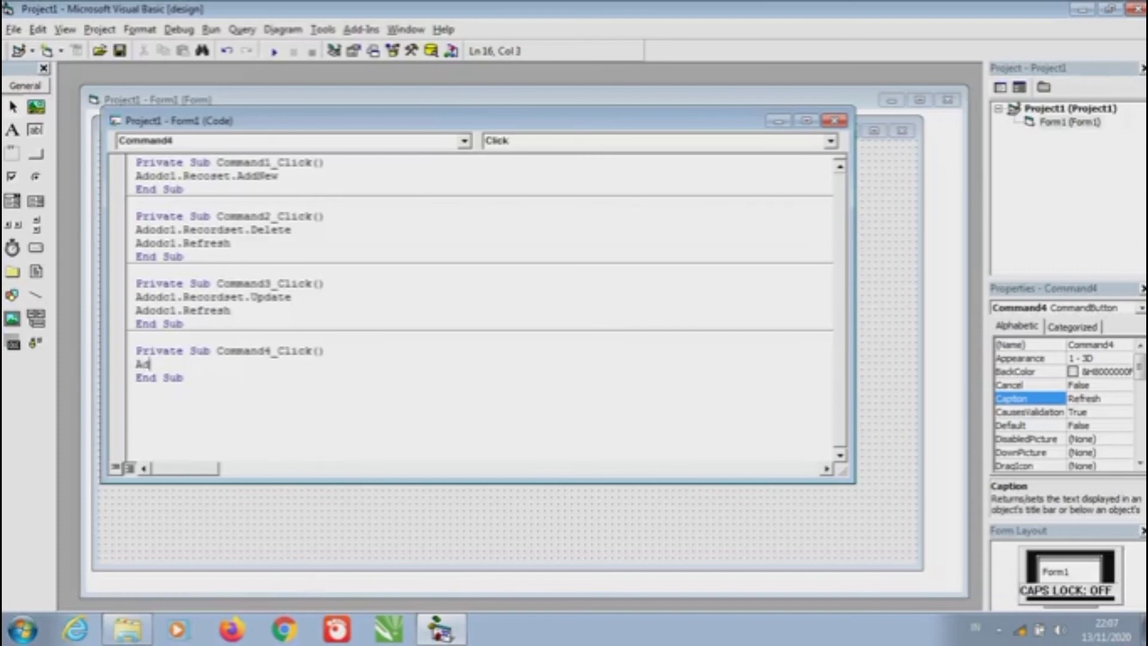
type("odc1.")
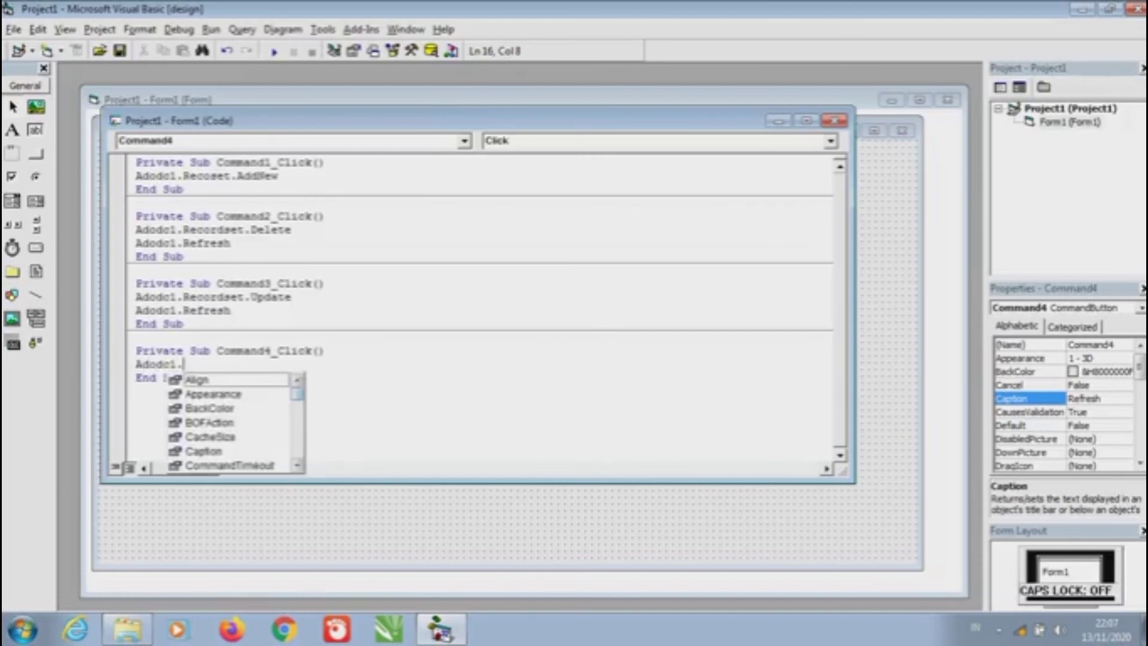
key("Caps_Lock")
type("R")
key("Caps_Lock")
type("efresh")
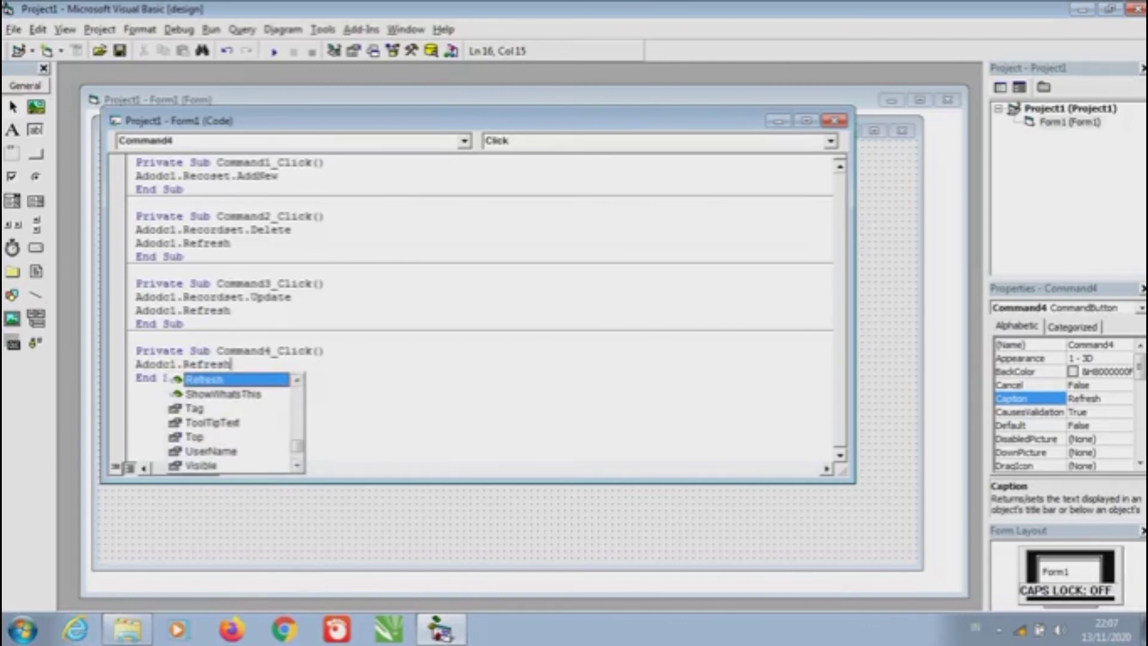
key("Escape")
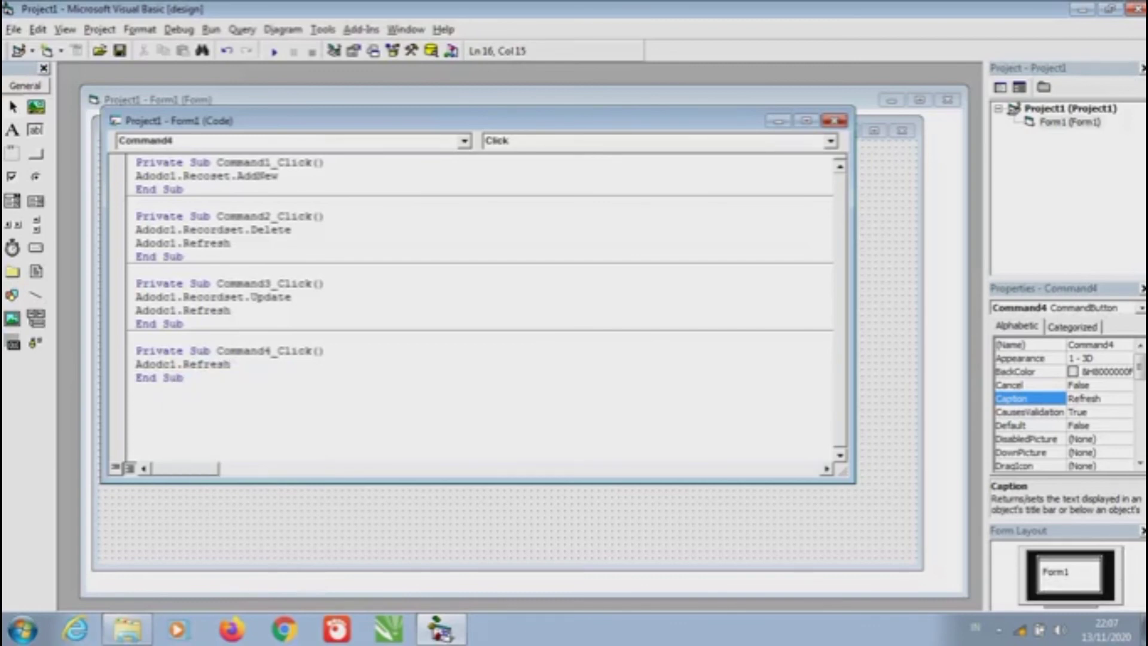
key("shift+F7")
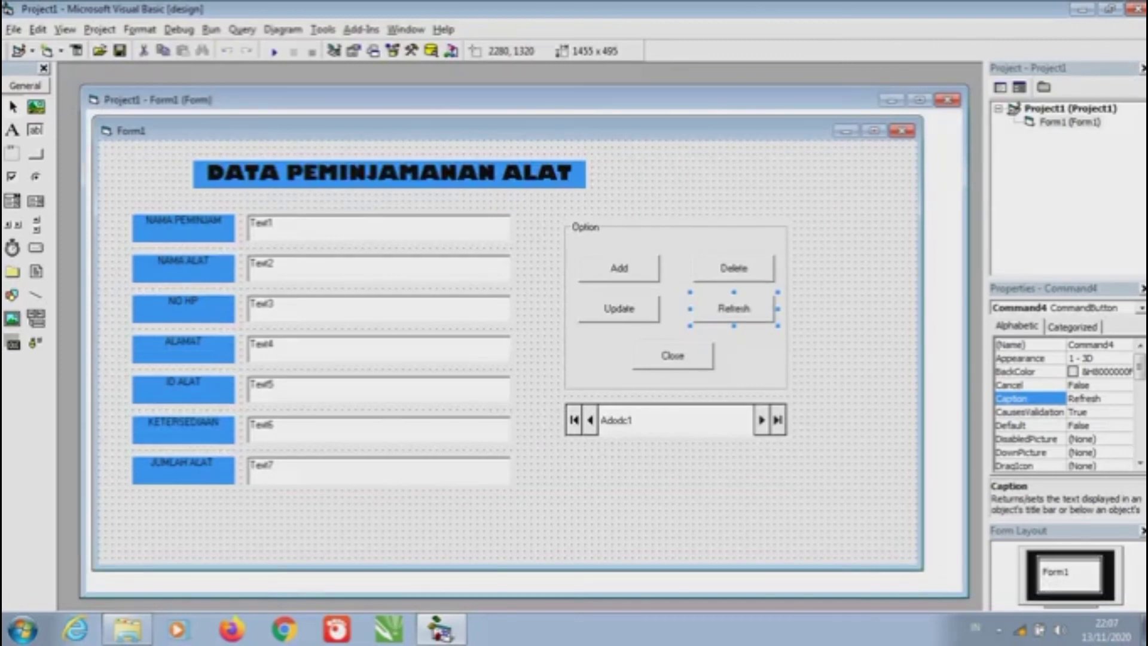
In Command5's click code, declare a As String, fixing the 'Stribg' typo
double_click(672, 356)
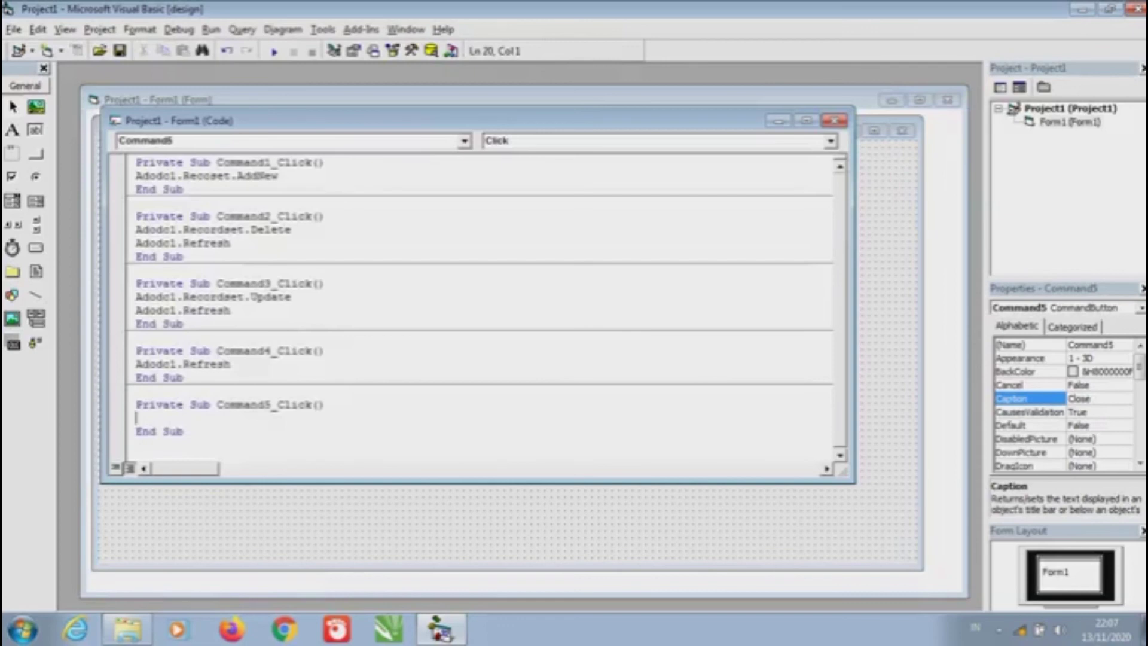
type("Dim Ad")
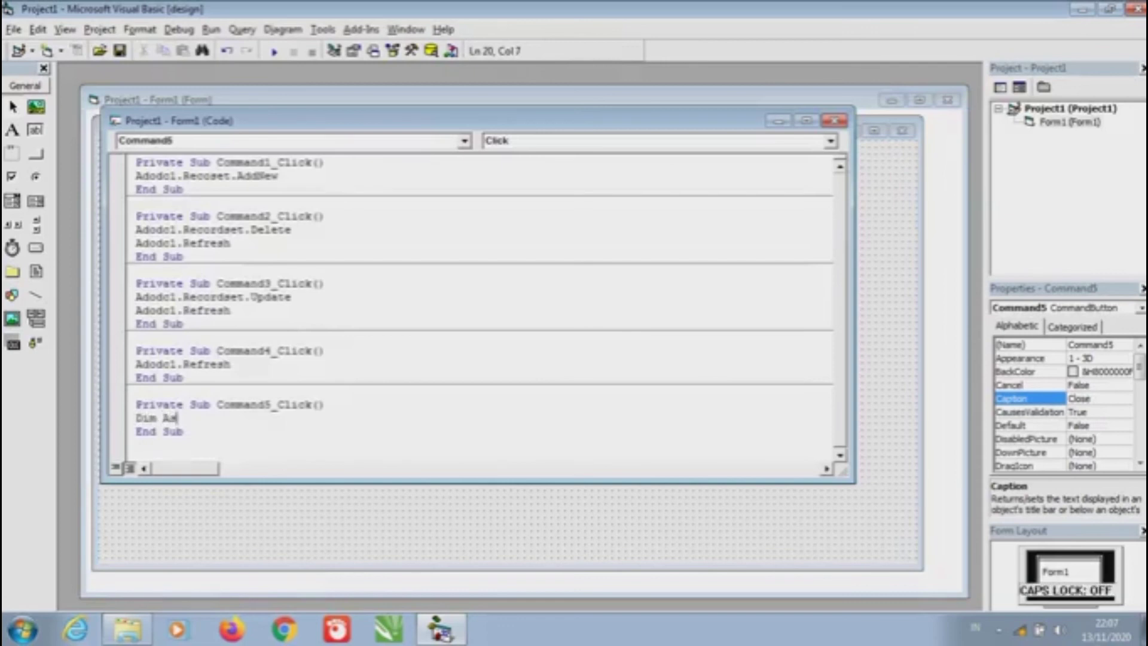
key("BackSpace")
key("BackSpace")
key("BackSpace")
type("a")
key("Caps_Lock")
type("AS")
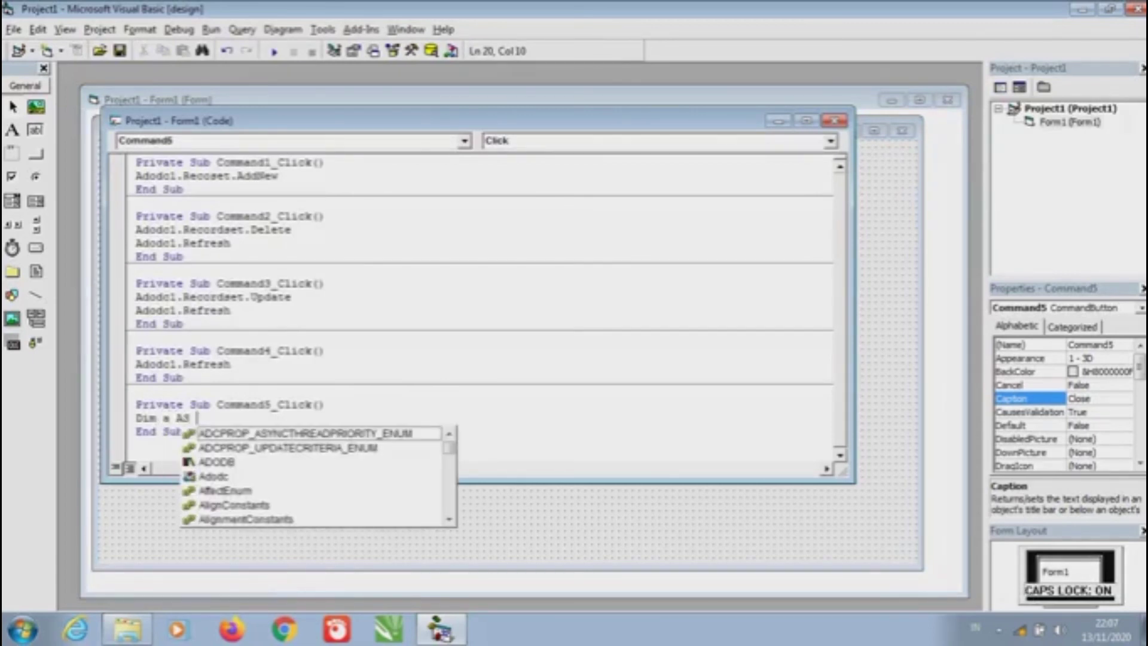
key("Caps_Lock")
key("BackSpace")
key("BackSpace")
key("Caps_Lock")
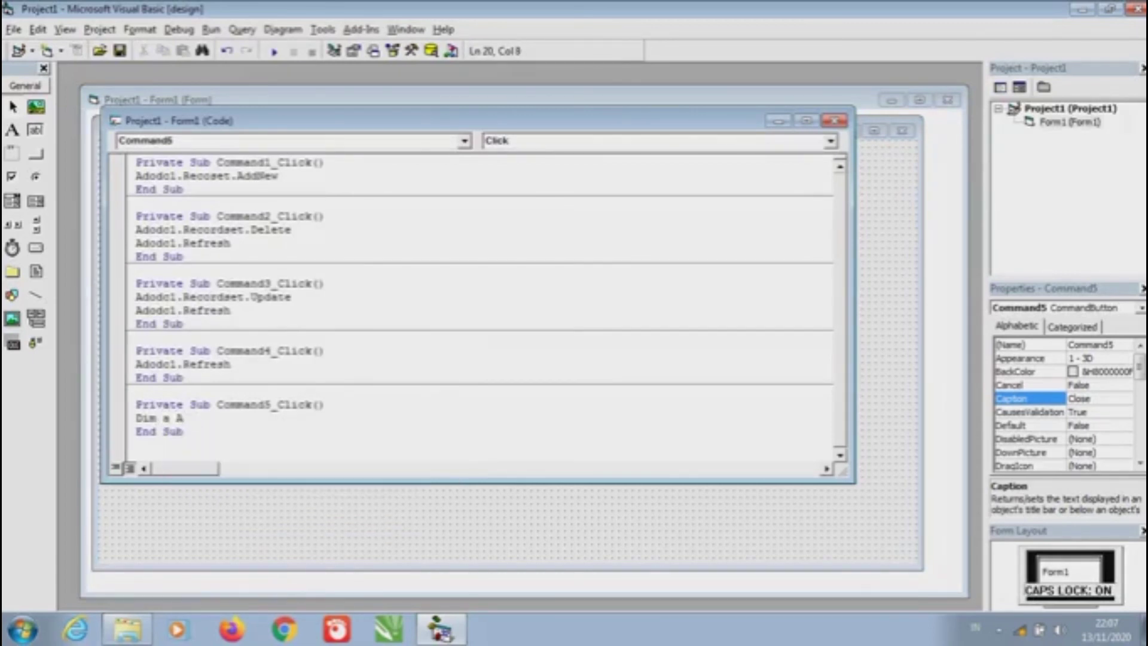
key("Caps_Lock")
type("s")
key("Caps_Lock")
type("S")
key("Caps_Lock")
type("tribg")
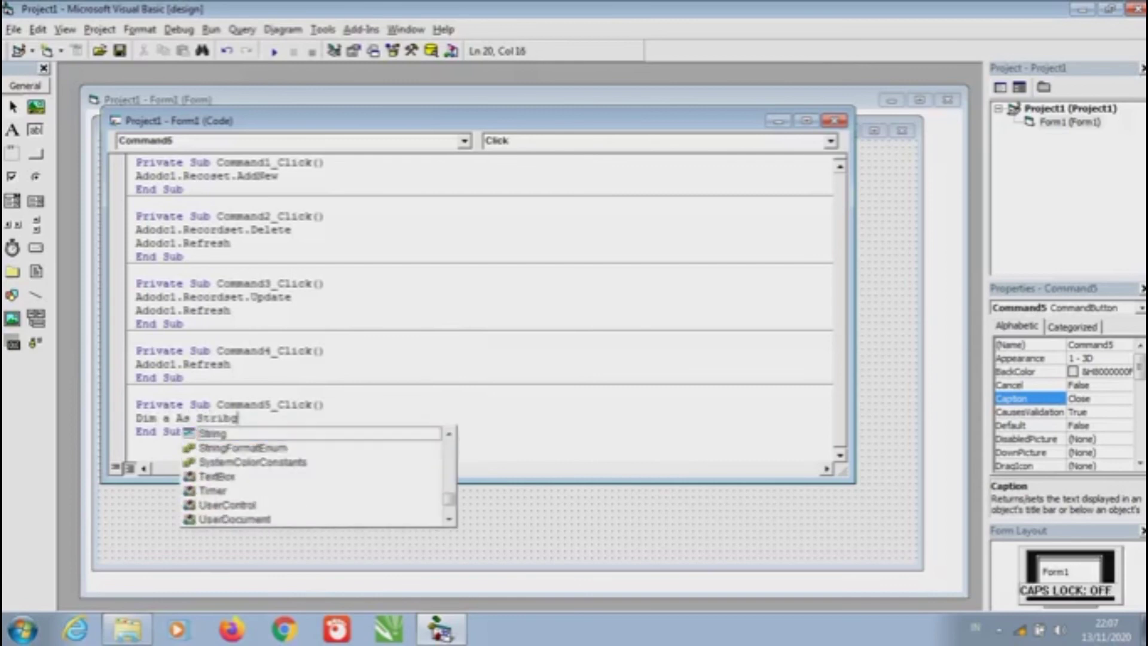
key("Return")
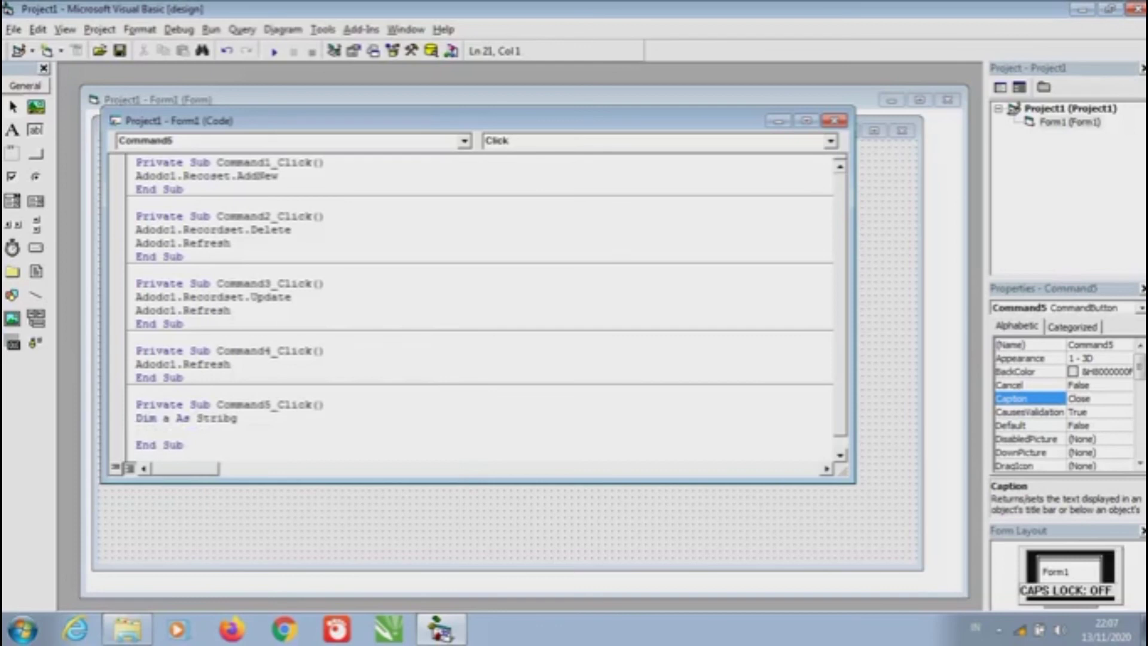
double_click(215, 418)
key("Caps_Lock")
type("S")
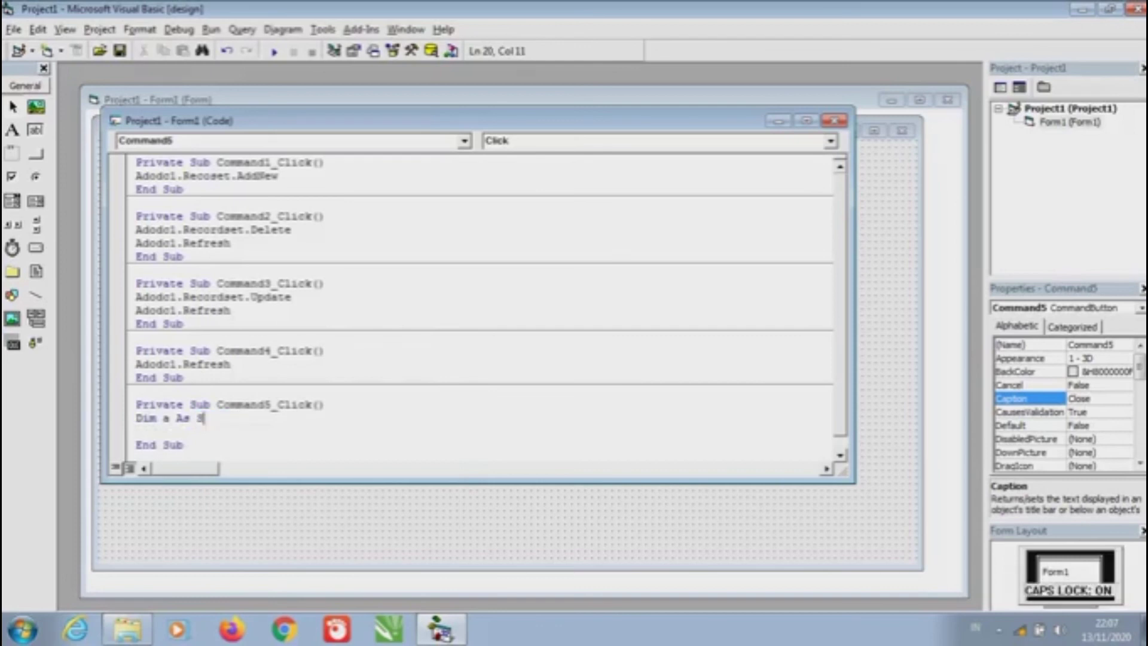
key("Caps_Lock")
type("tring")
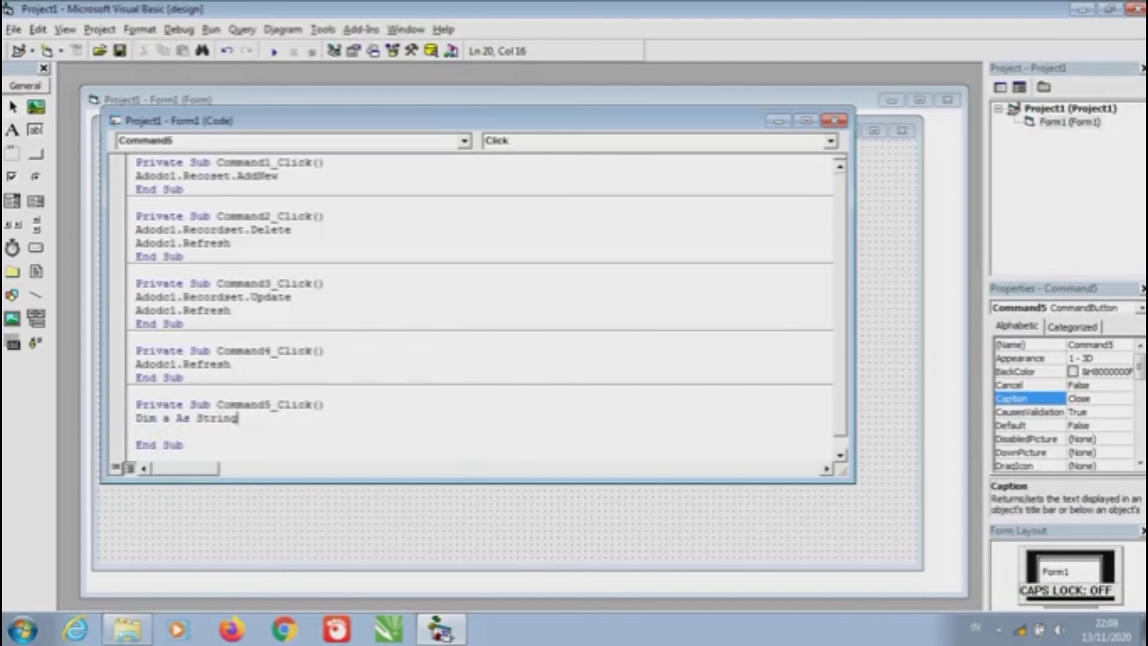
key("Return")
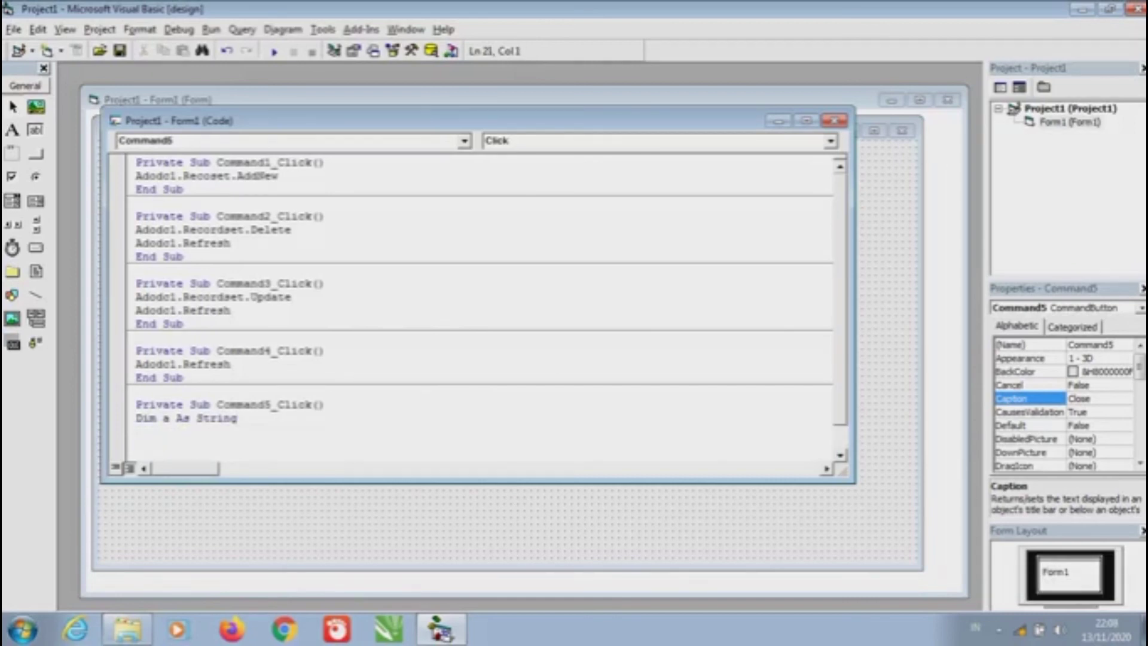
Add the line a = MsgBox("Are You Sure?", vbYesNo + vbQuestion, "Attention!")
type("a =")
key("BackSpace")
type("=")
key("Caps_Lock")
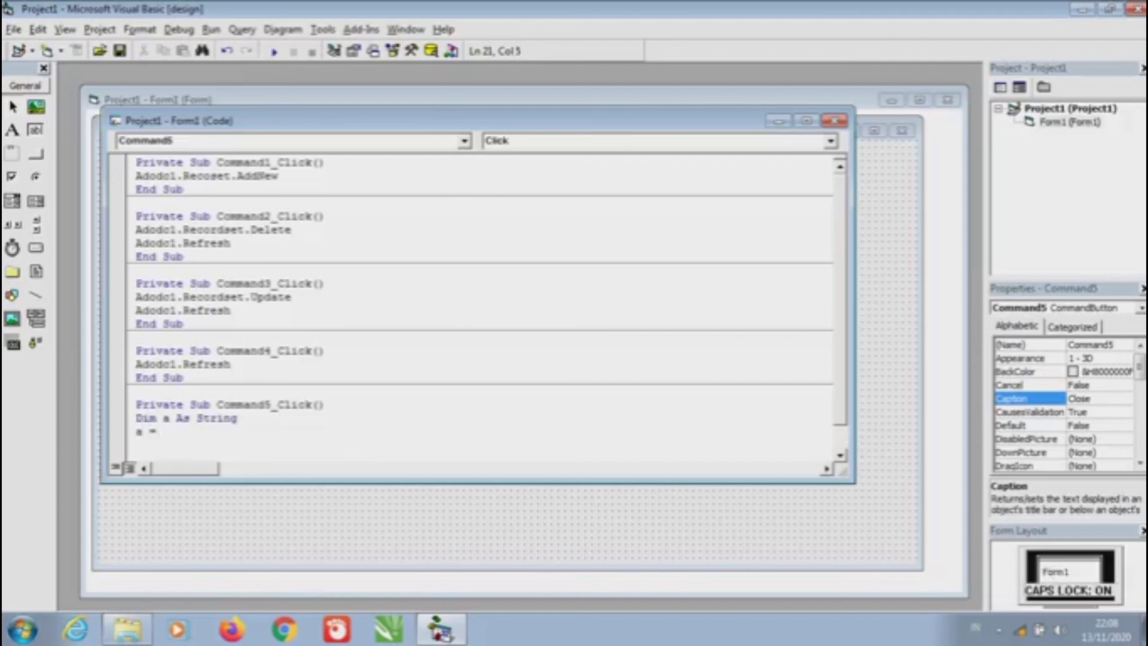
type("MsgB")
key("Caps_Lock")
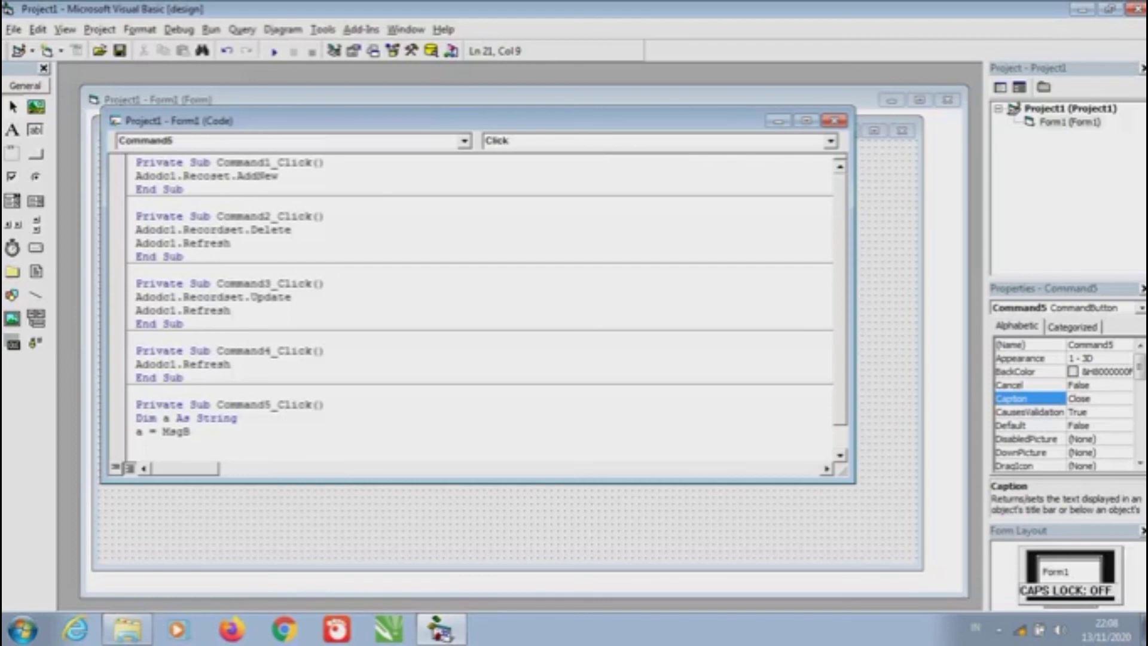
type("ox(")
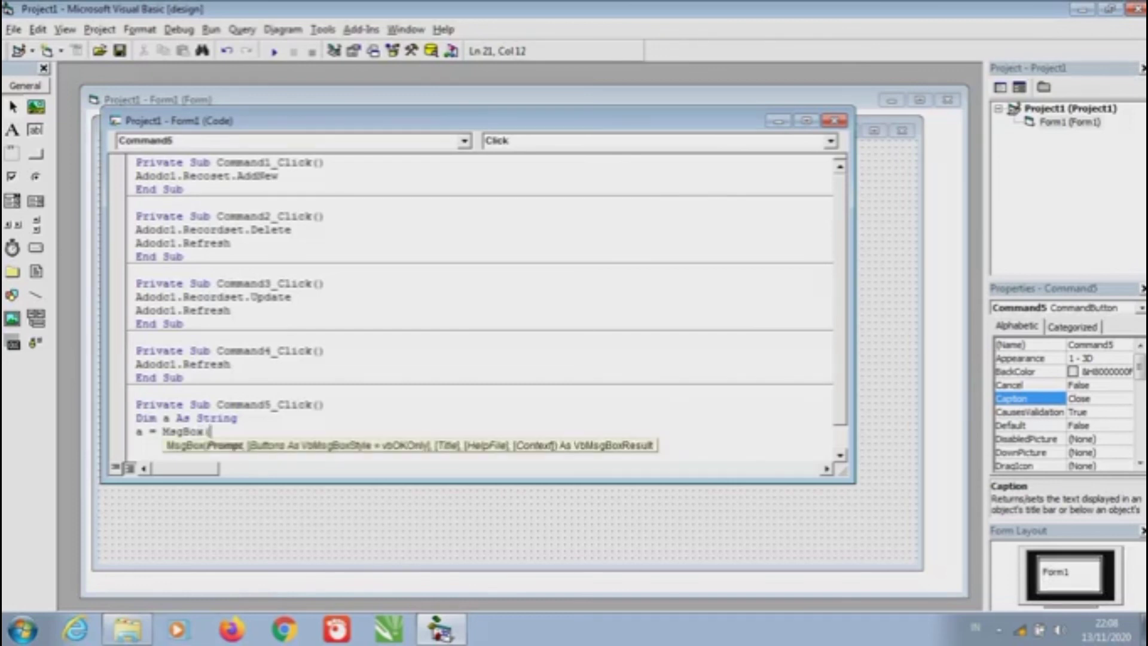
key("Caps_Lock")
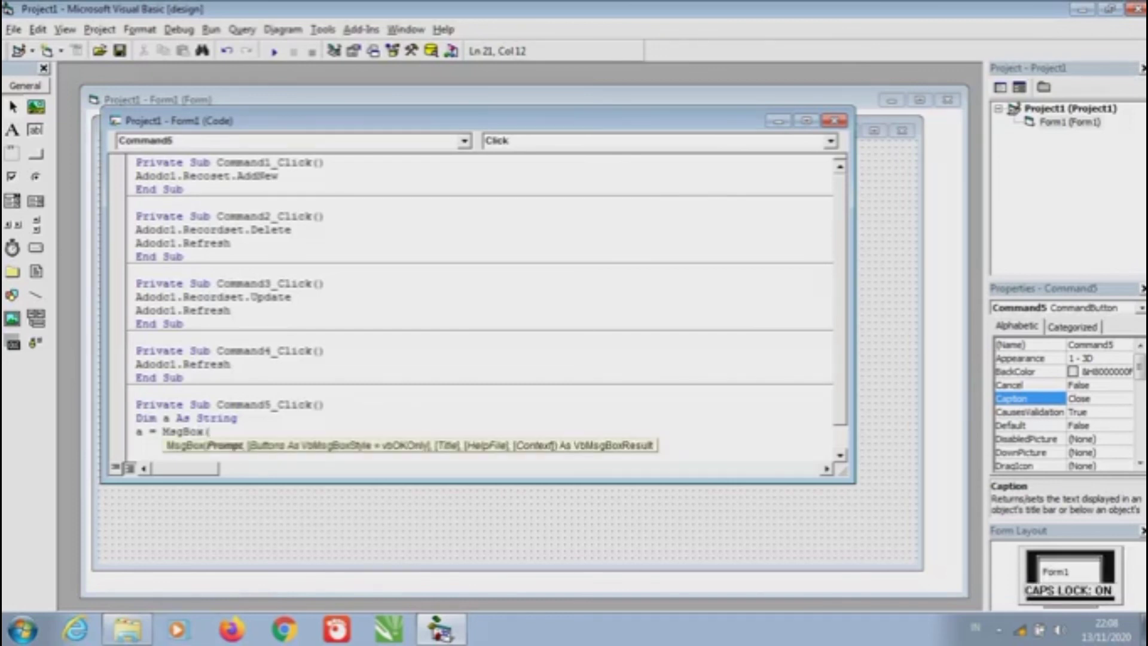
type("\"")
type("A")
key("Caps_Lock")
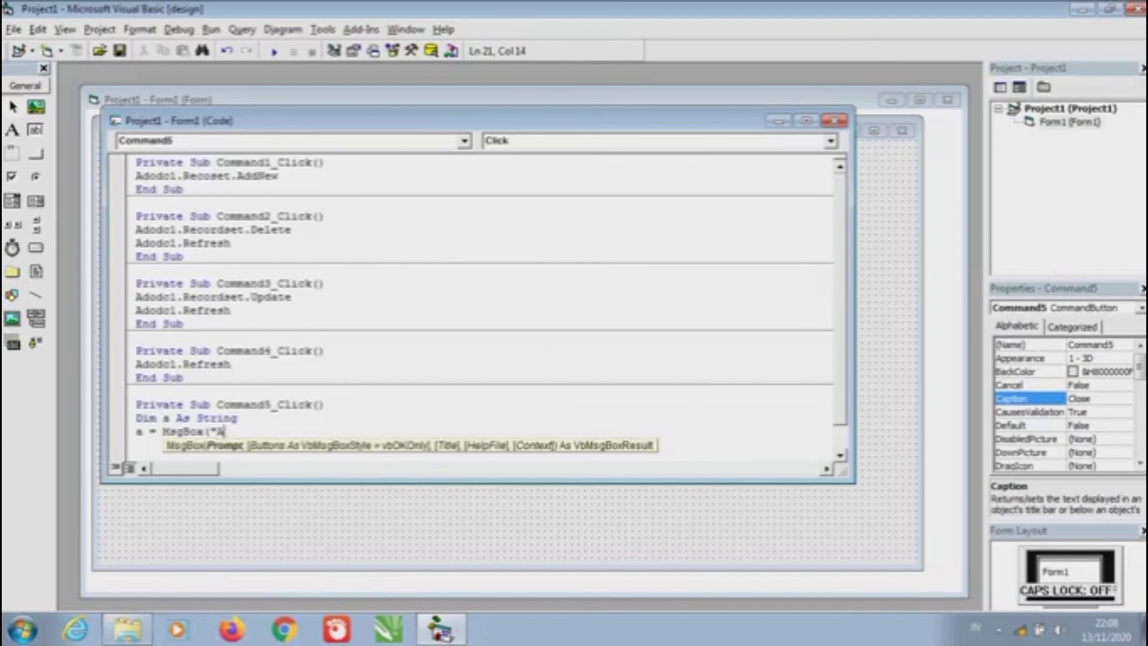
type("re you")
key("BackSpace")
key("BackSpace")
key("BackSpace")
key("BackSpace")
key("Caps_Lock")
type("Y")
key("Caps_Lock")
key("BackSpace")
key("BackSpace")
key("Caps_Lock")
type("Y")
key("Caps_Lock")
type("ou")
key("Caps_Lock")
type("S")
key("Caps_Lock")
type("ure")
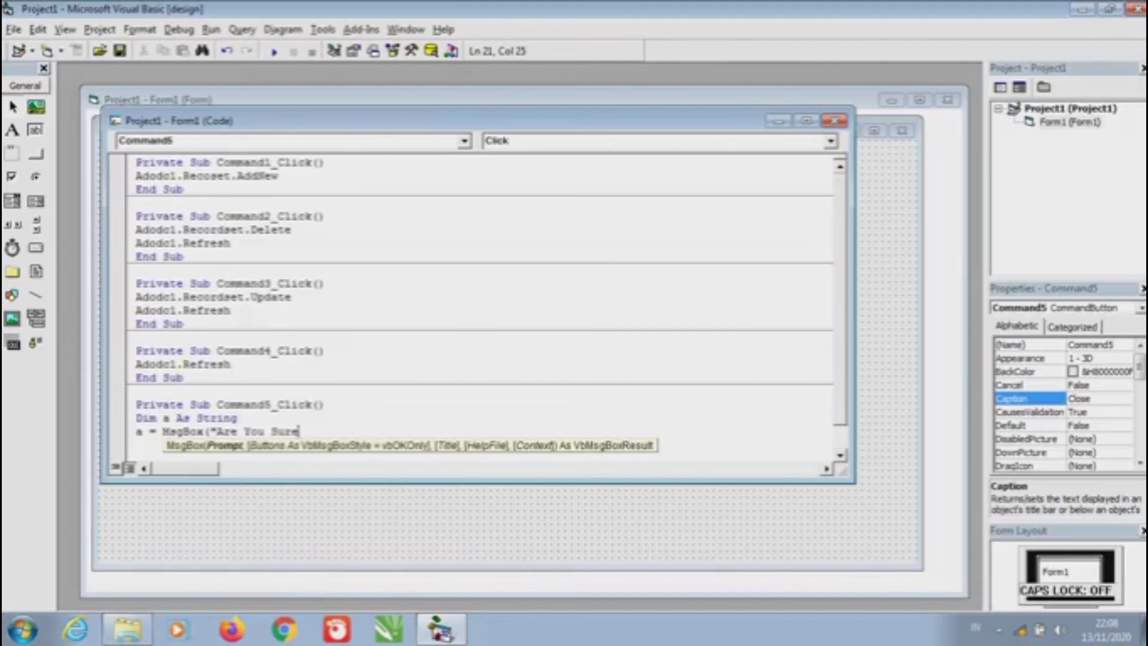
type("?\"")
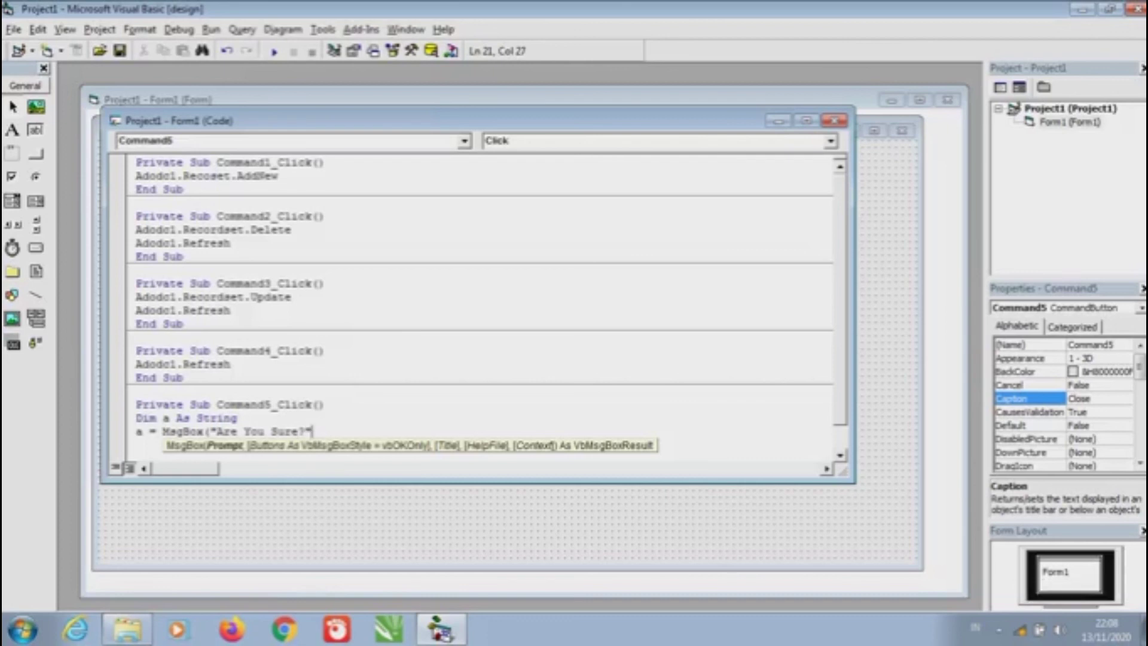
type(",")
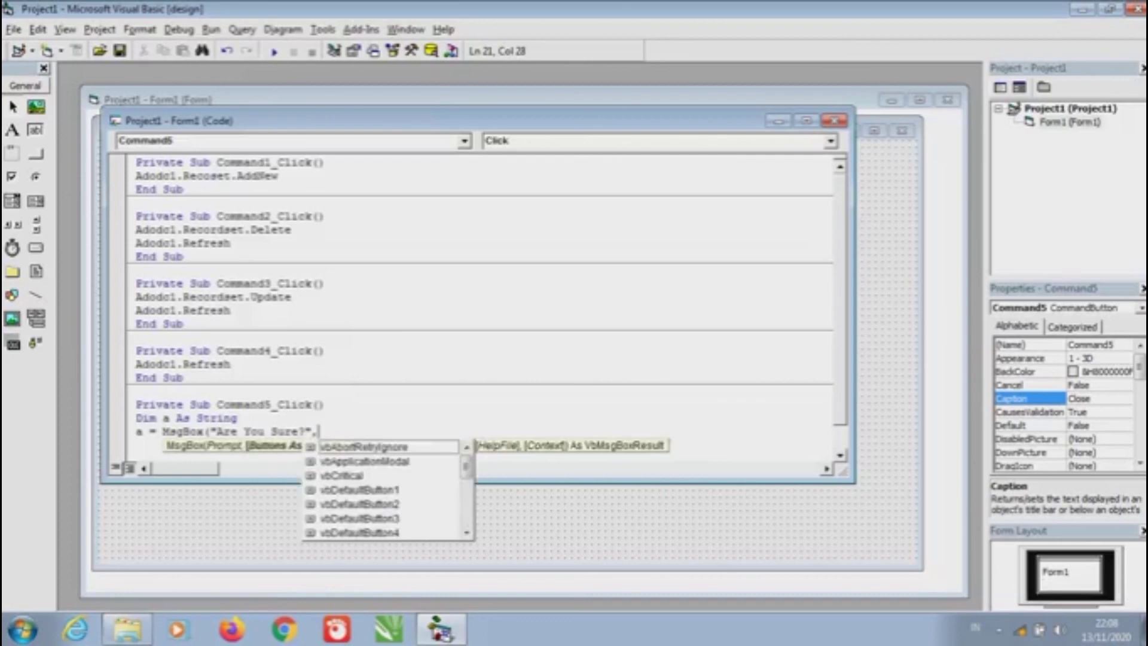
type("vb")
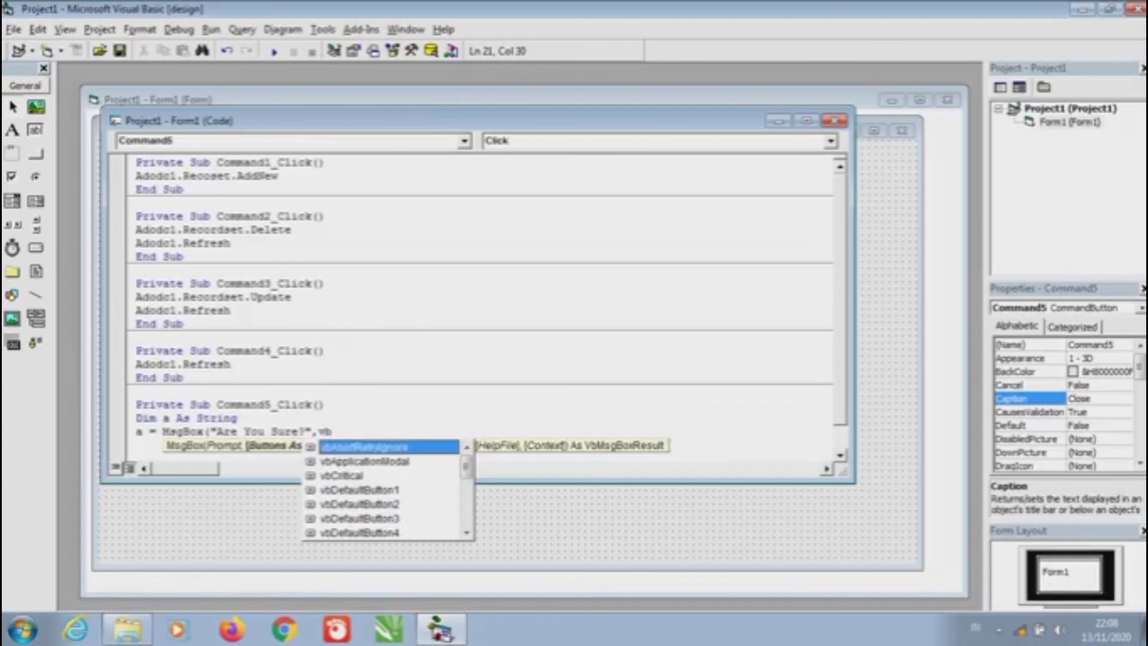
key("Caps_Lock")
type("Y")
key("Caps_Lock")
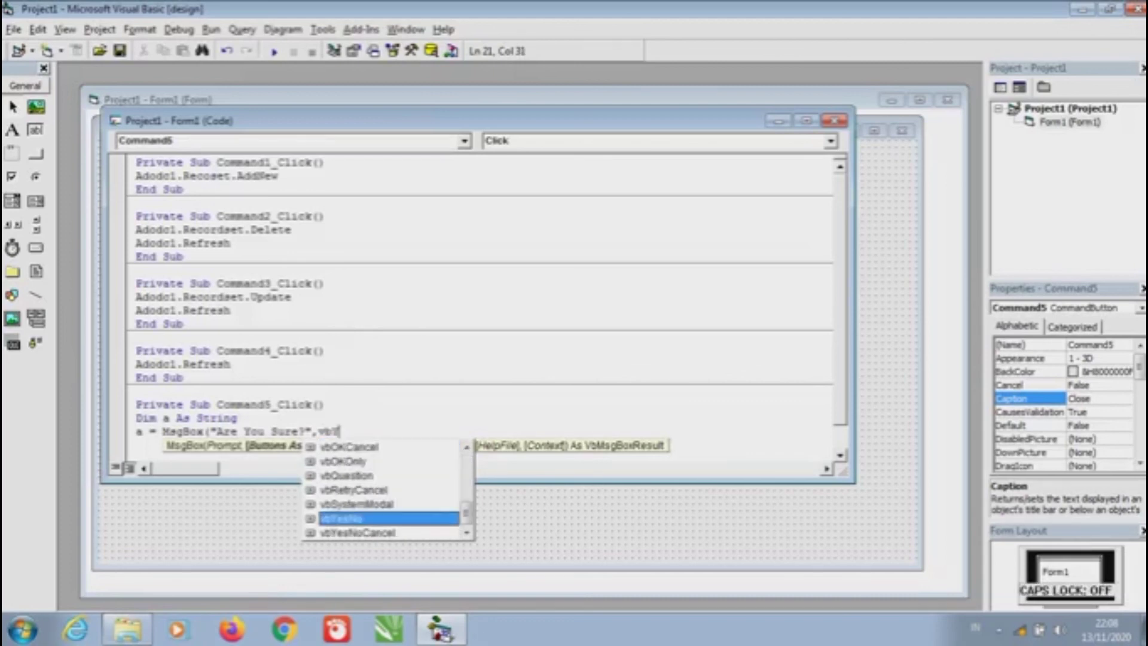
type("es")
key("Caps_Lock")
type("N")
key("Caps_Lock")
type("o")
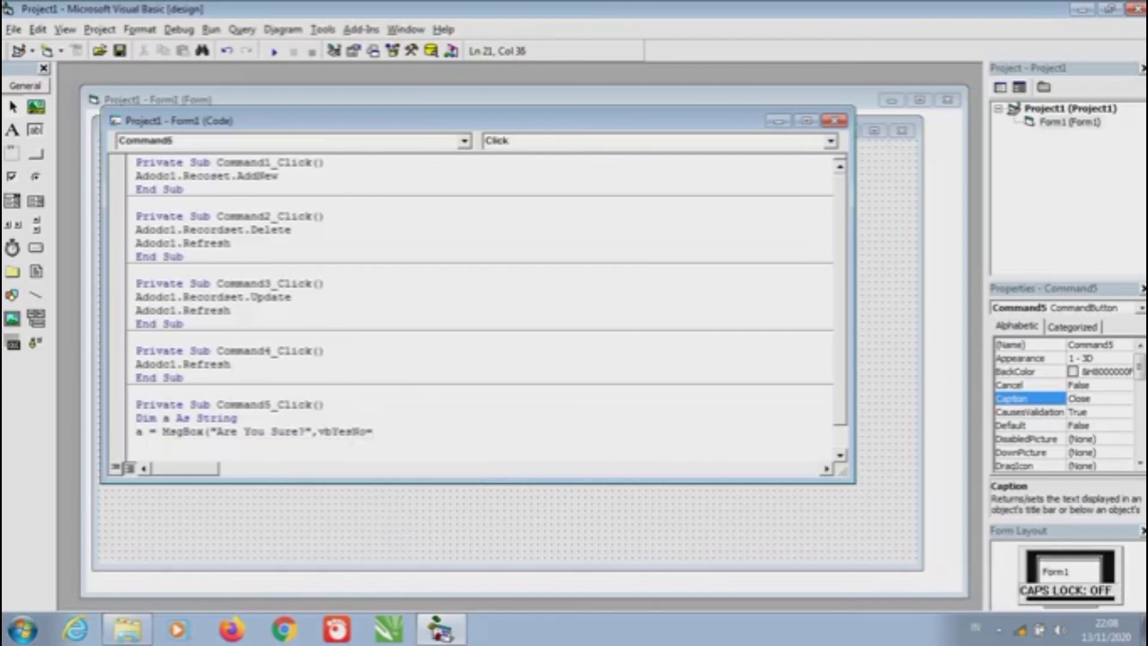
key("BackSpace")
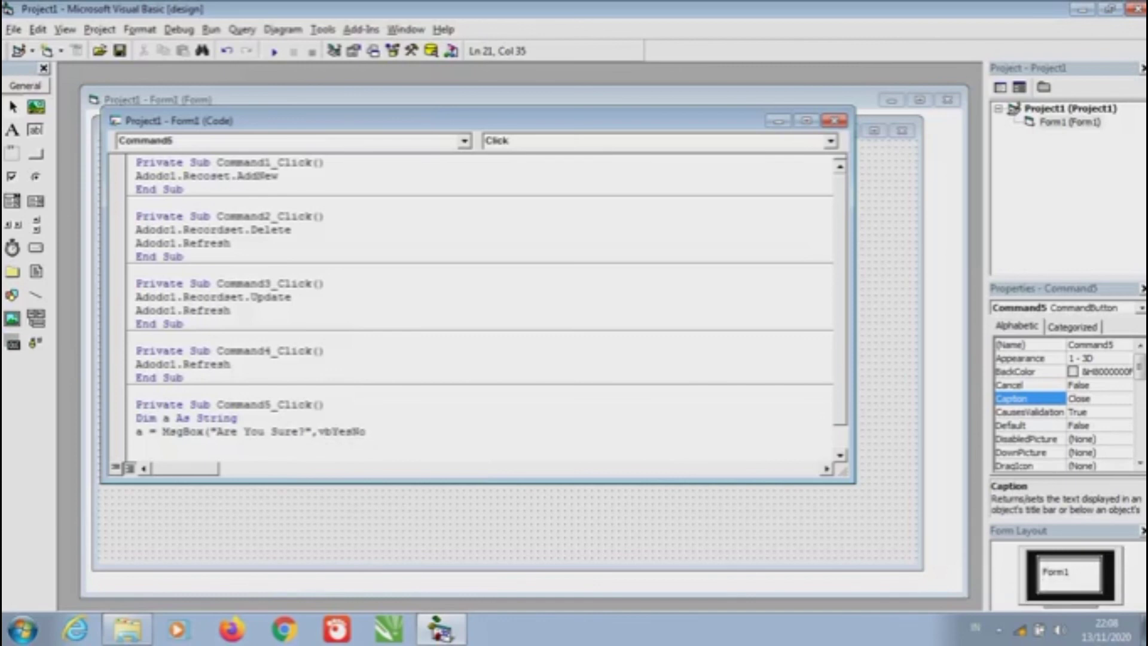
type("+vb")
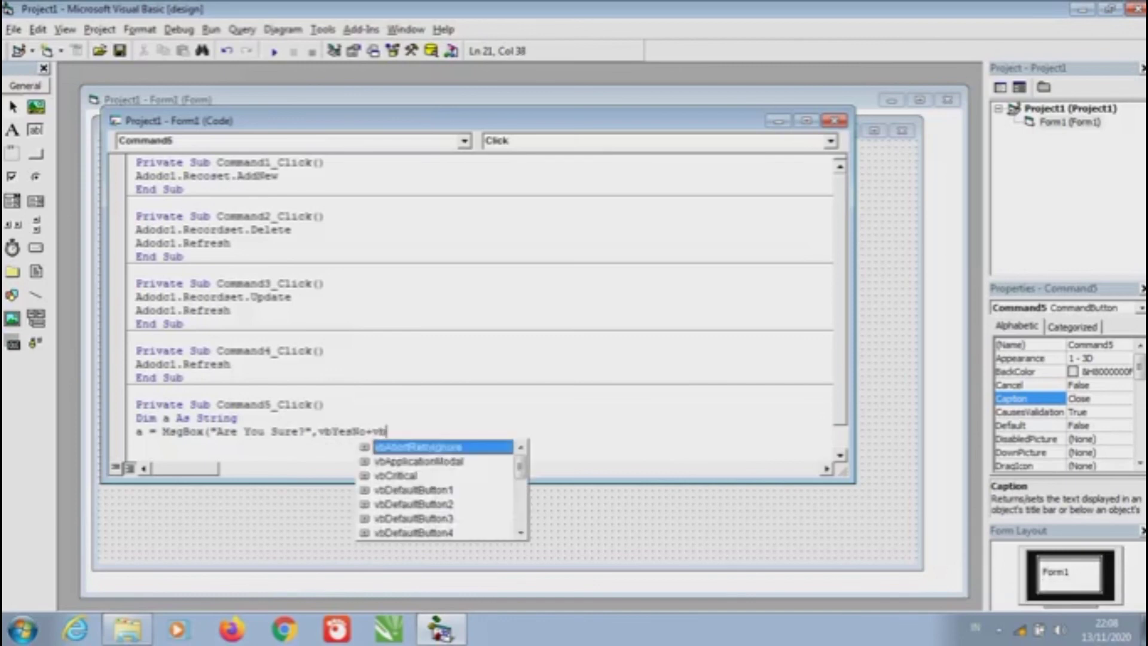
key("Caps_Lock")
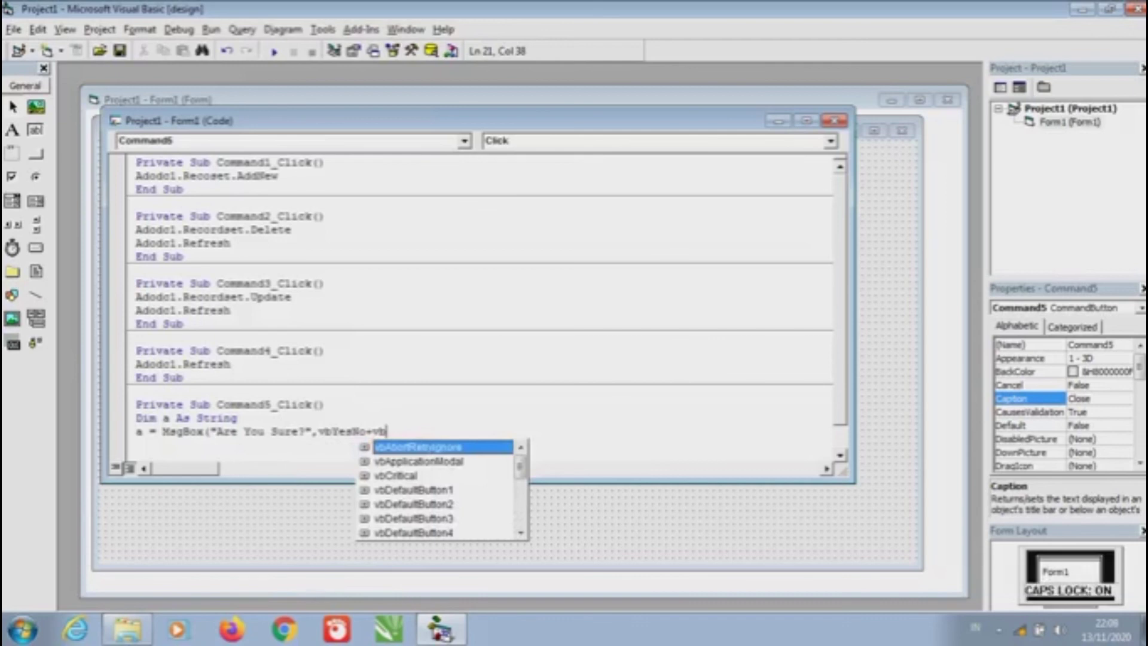
type("Q")
key("Caps_Lock")
type("uest")
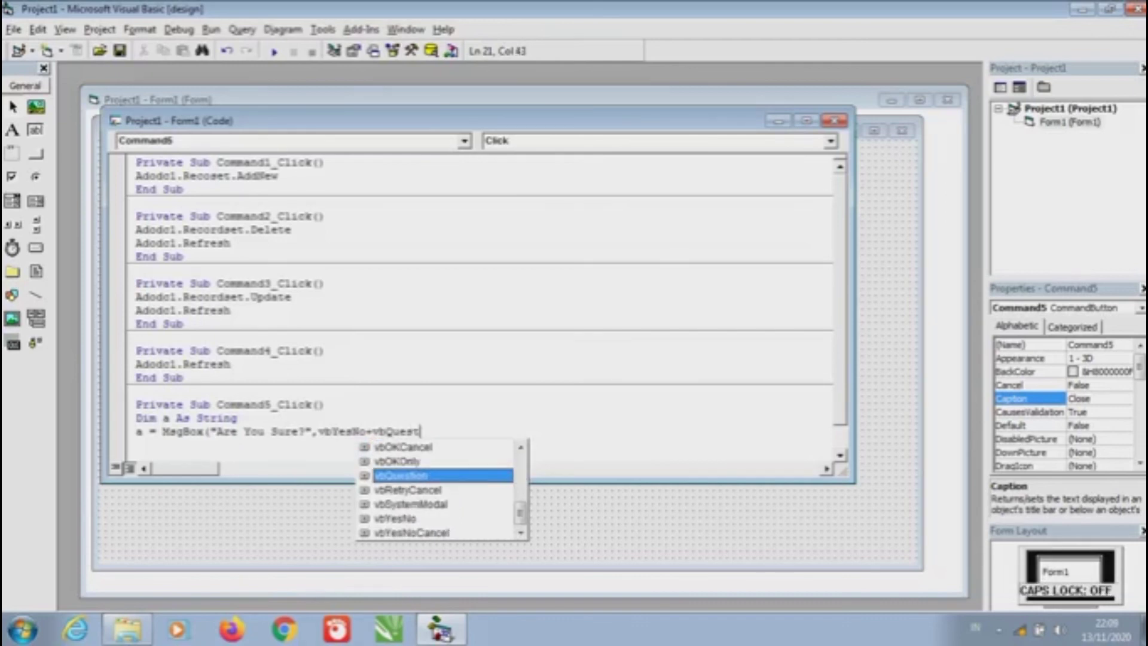
type("ion")
key("Escape")
type(",\"")
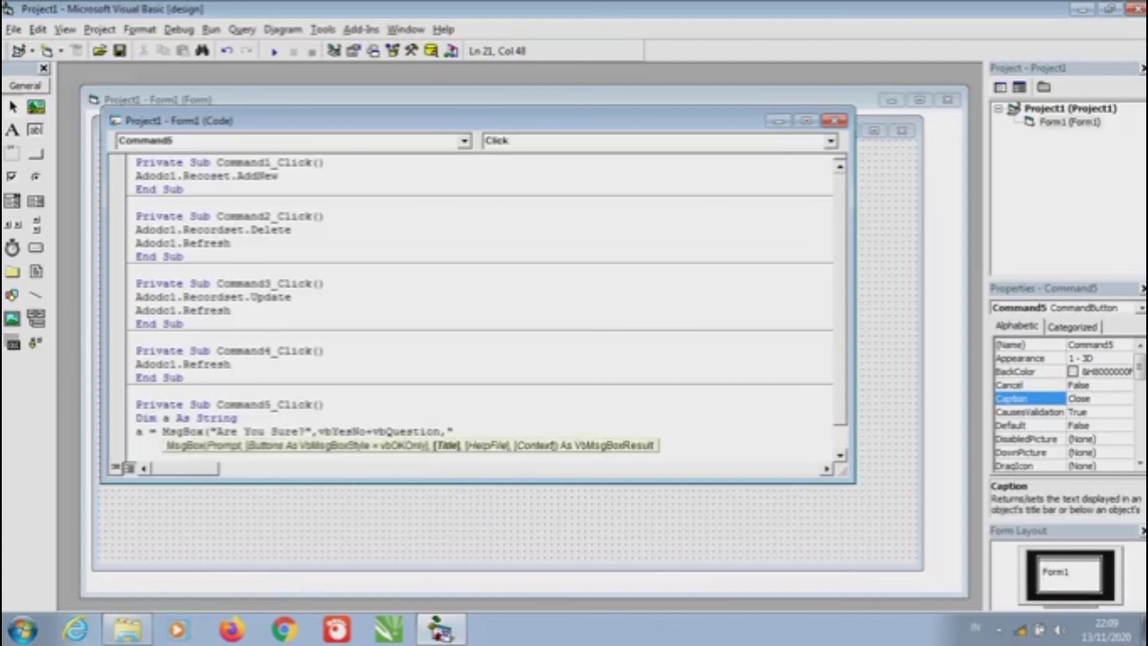
key("Caps_Lock")
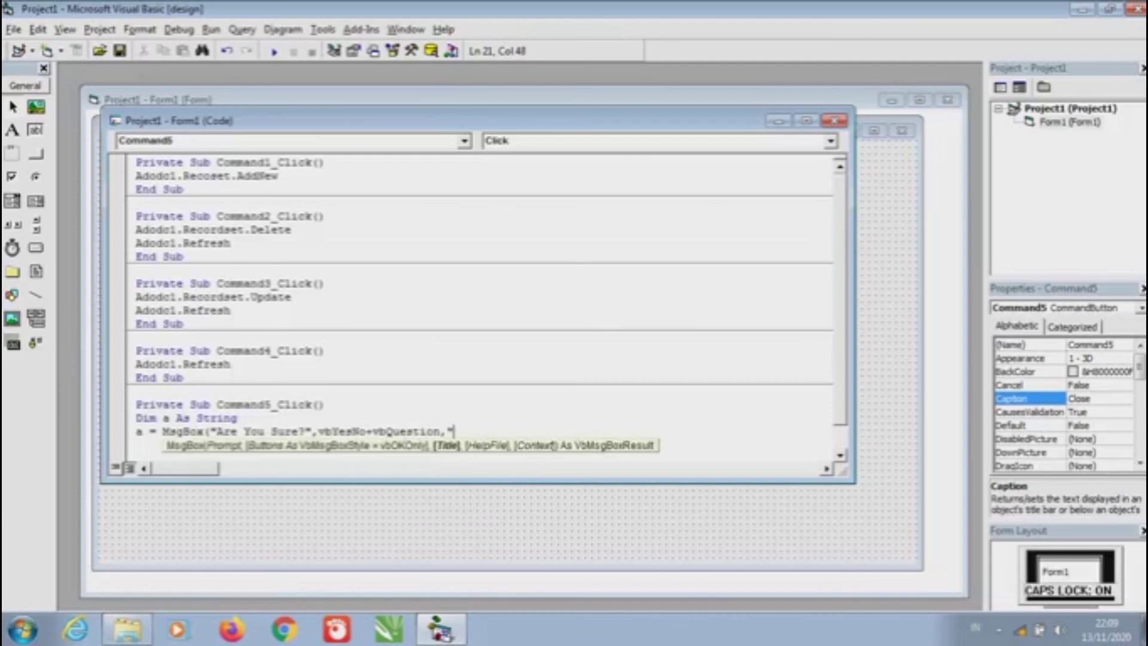
type("A")
key("Caps_Lock")
type("ttention")
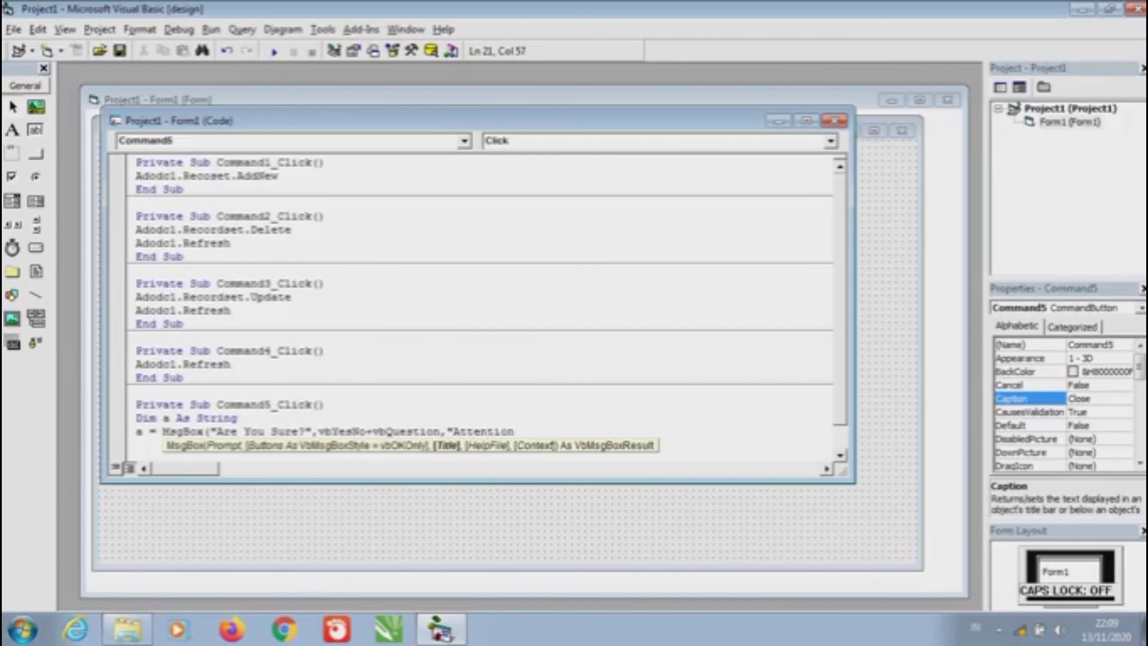
type("!")
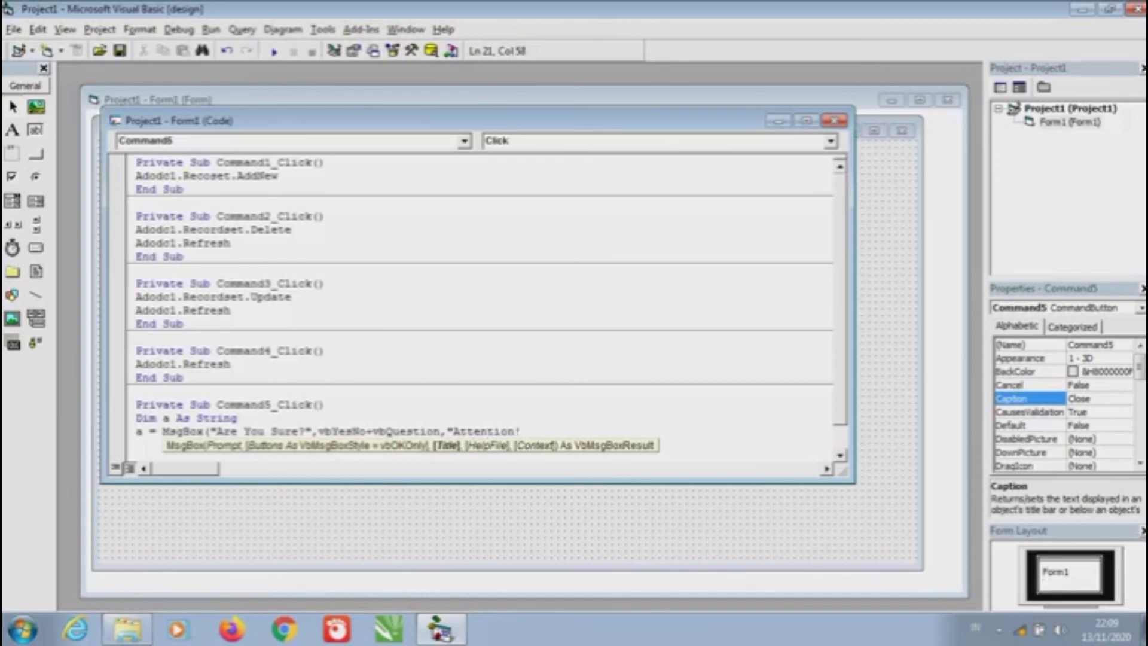
type("\")")
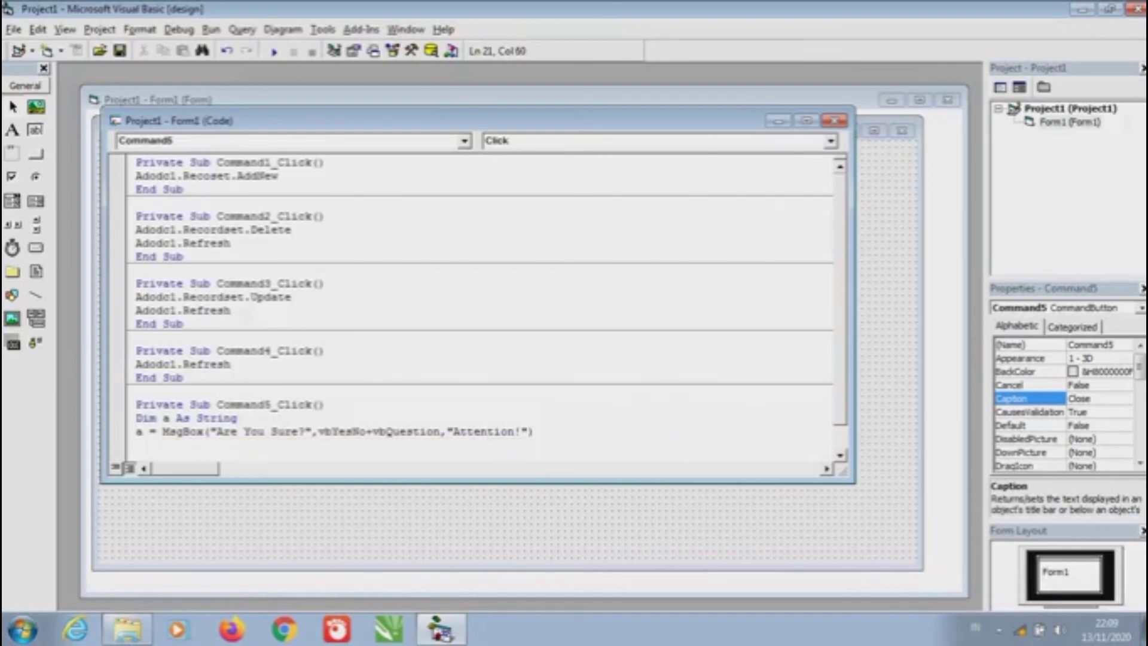
key("Return")
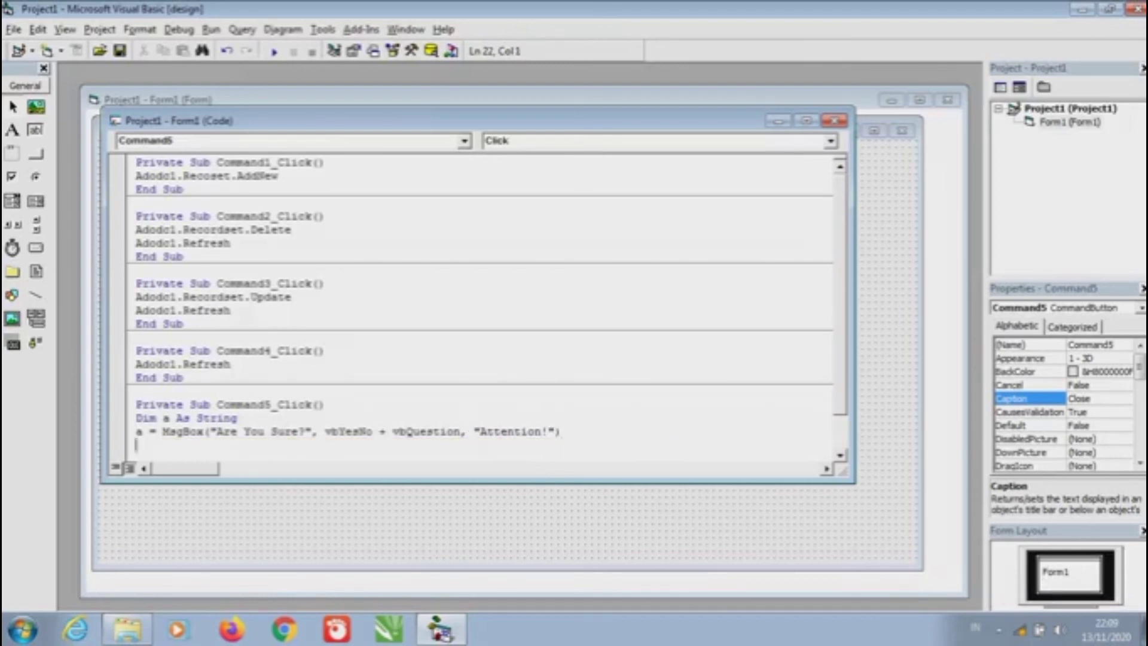
Add If a = vbYes Then with Unload Me as its body
type("if")
key("Caps_Lock")
key("Caps_Lock")
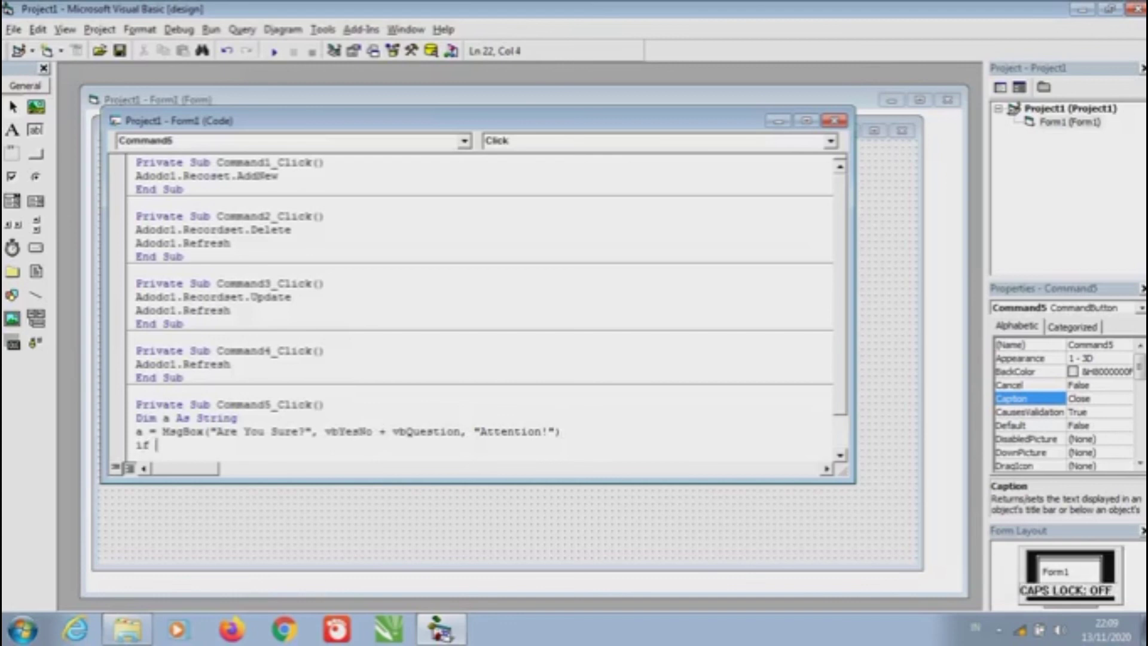
type("a = vbYes")
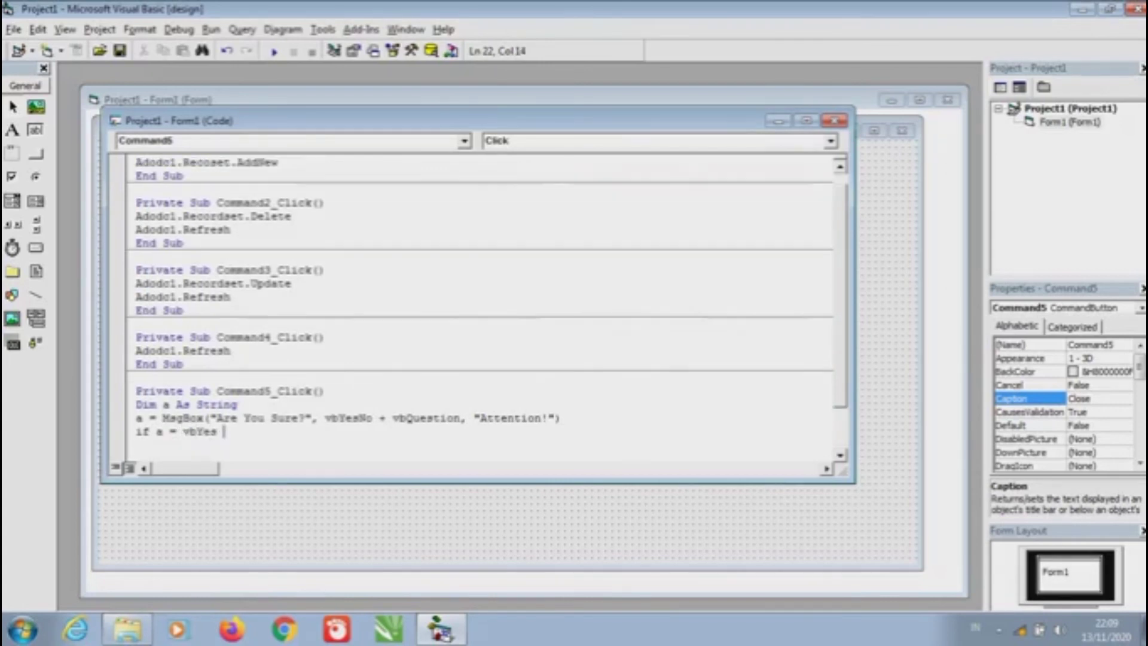
key("Caps_Lock")
type("Then")
key("Return")
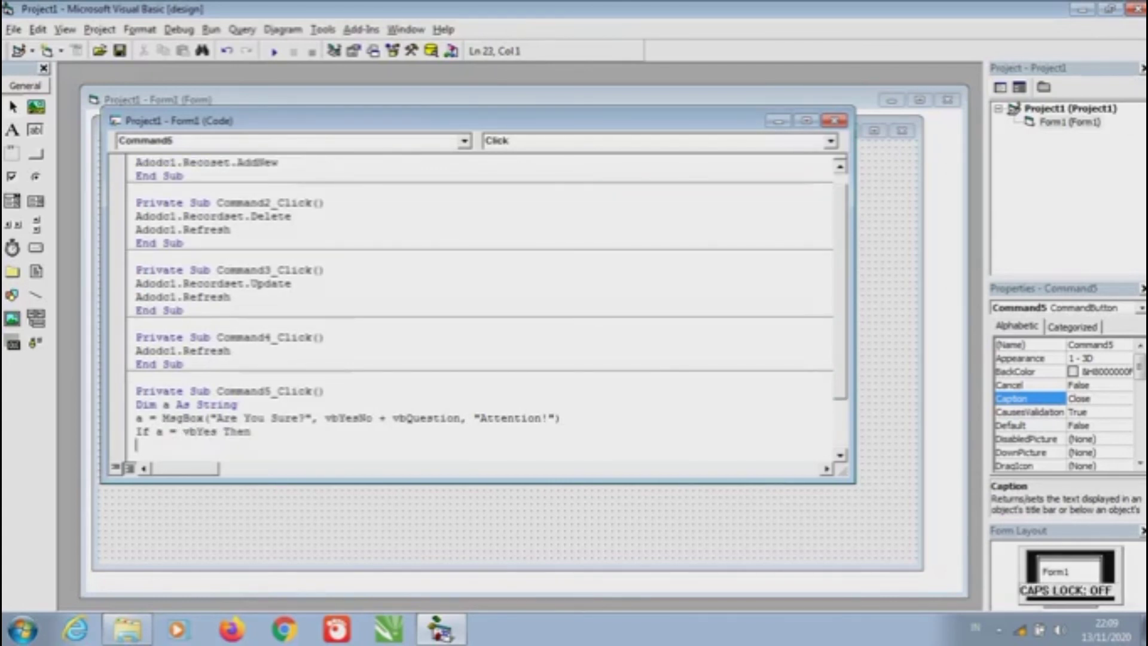
key("Caps_Lock")
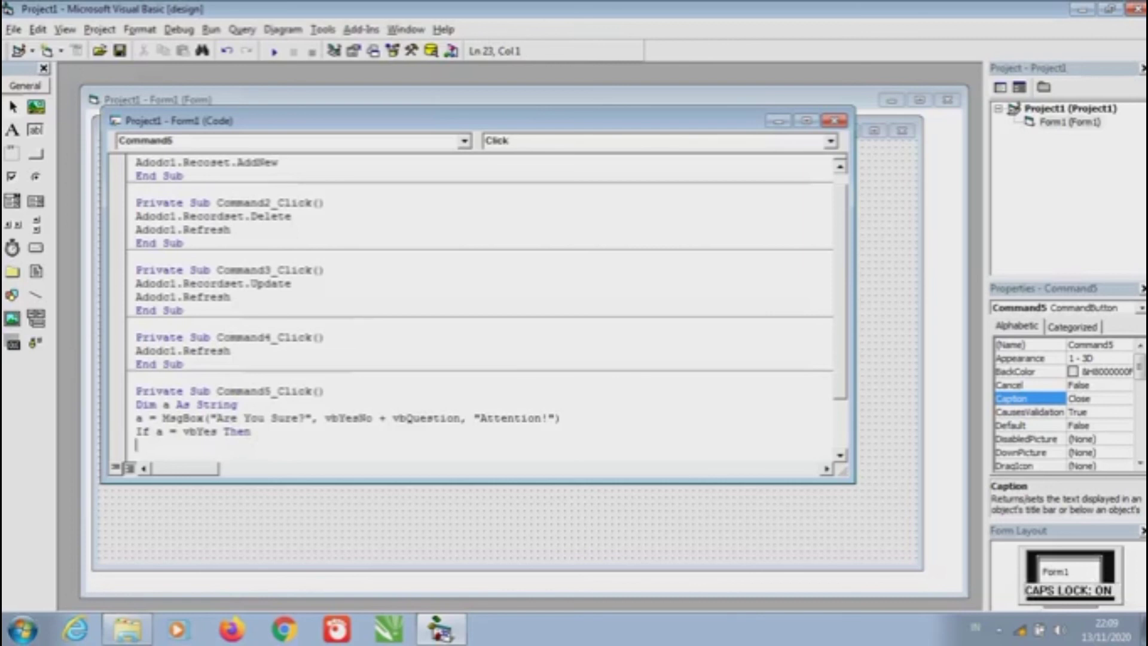
type("U")
key("Caps_Lock")
type("nload M")
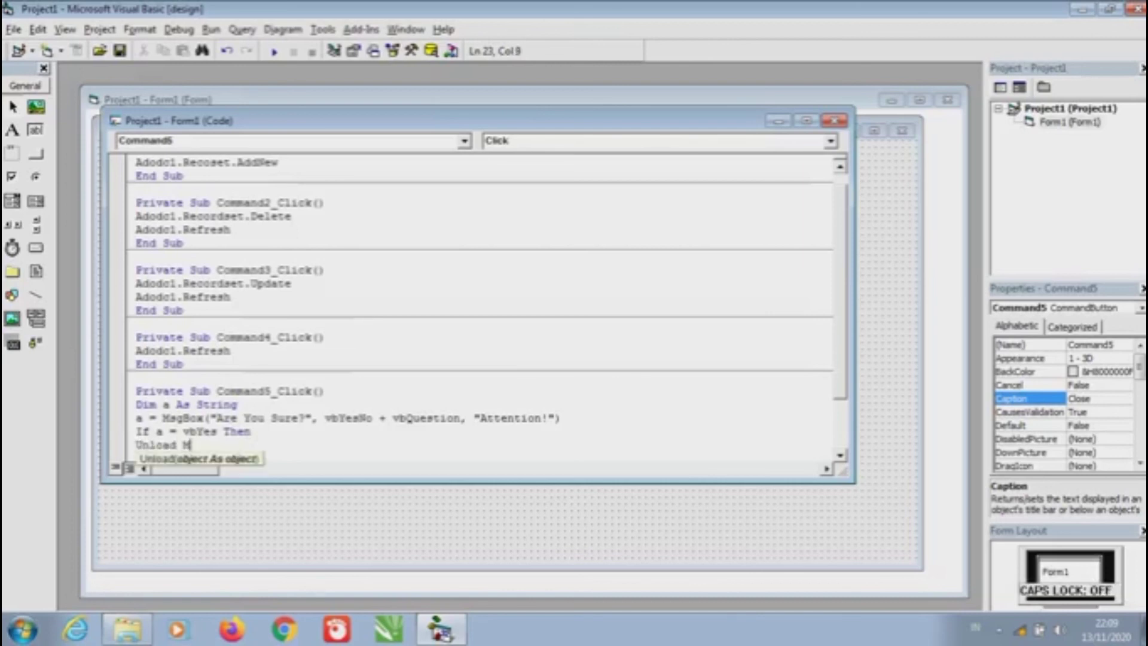
type("e")
Close the block with End If and the procedure with End Sub below Unload Me
left_click(251, 431)
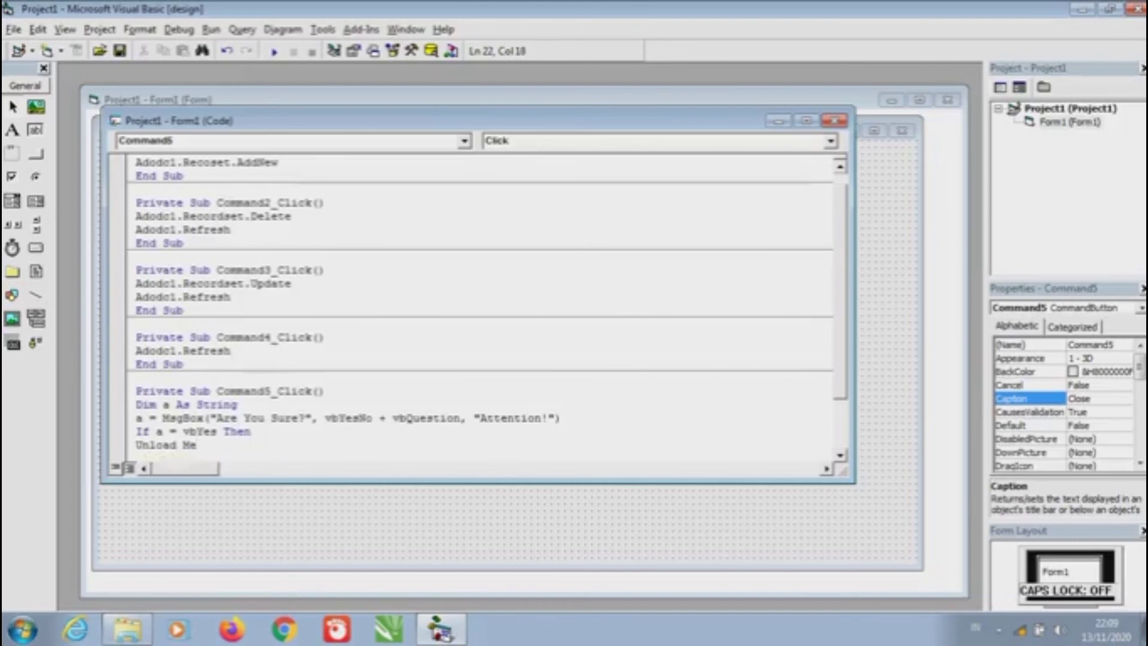
left_click(138, 457)
key("Caps_Lock")
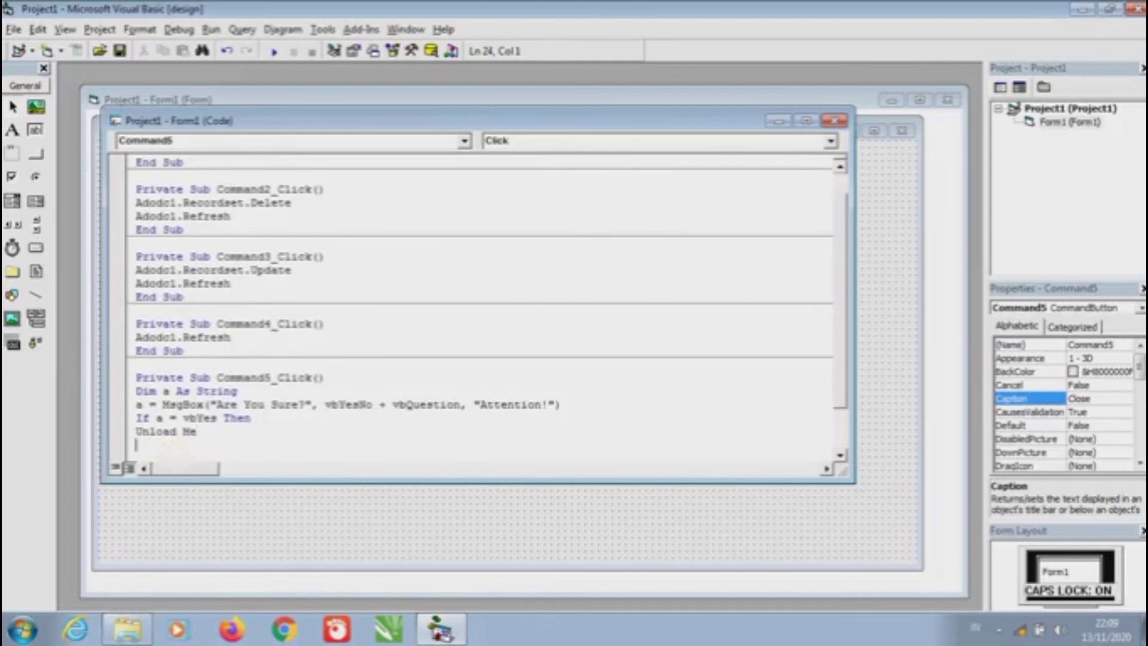
type("E")
key("Caps_Lock")
type("nd")
key("Caps_Lock")
key("BackSpace")
key("BackSpace")
key("BackSpace")
key("Caps_Lock")
type("nd")
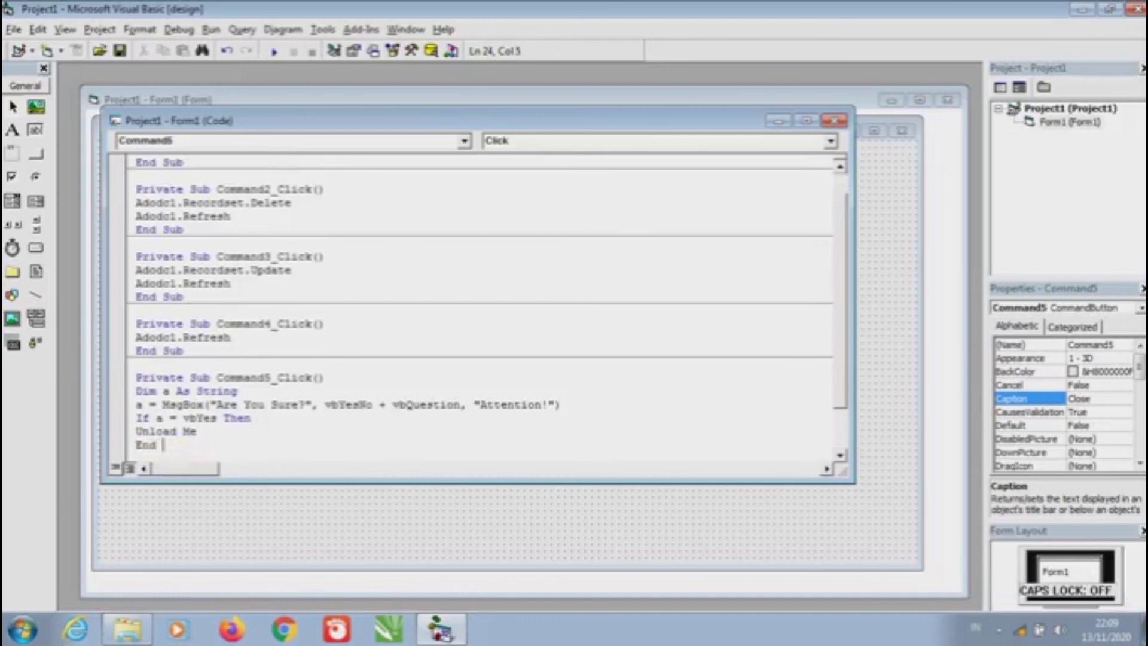
key("Caps_Lock")
type("I")
key("Caps_Lock")
type("f")
key("Return")
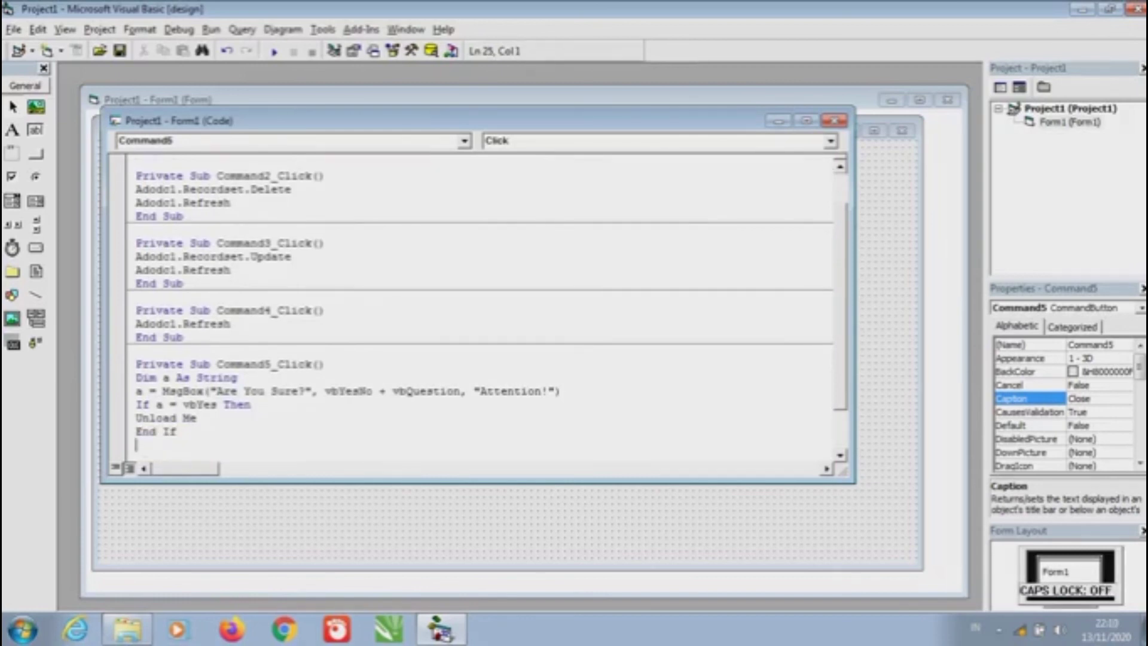
key("Caps_Lock")
type("E")
key("Caps_Lock")
type("nd")
key("BackSpace")
key("BackSpace")
type("d")
key("Caps_Lock")
type("S")
key("Caps_Lock")
type("ub")
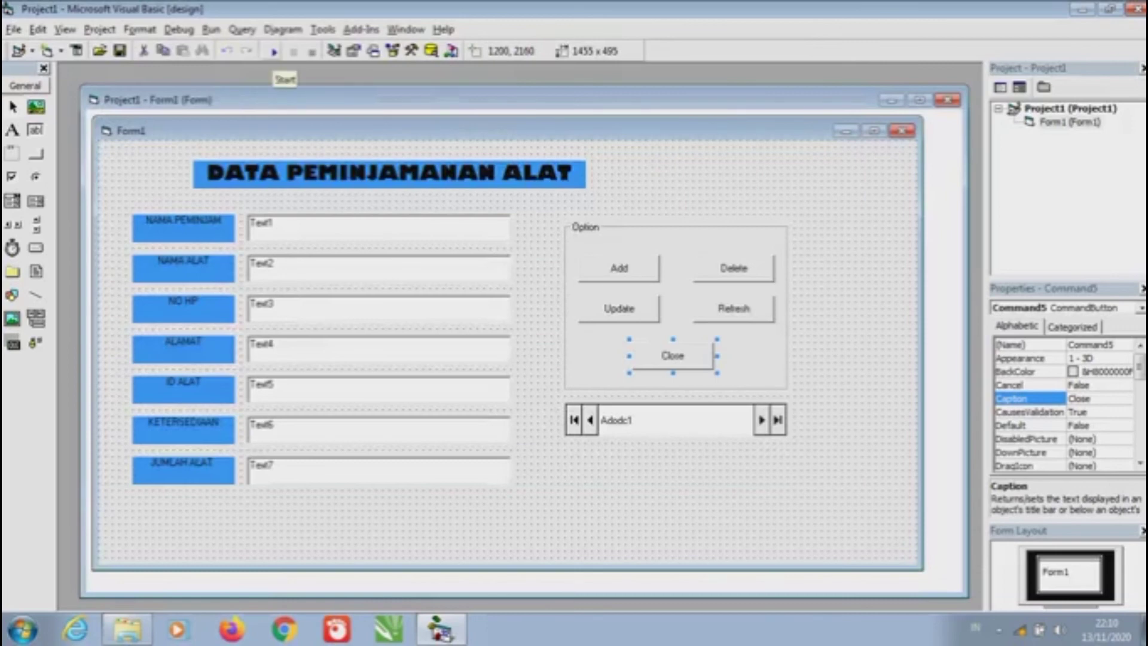
Run the form, press Add to clear fields, then Close and confirm the 'Are You Sure?' prompt
left_click(274, 51)
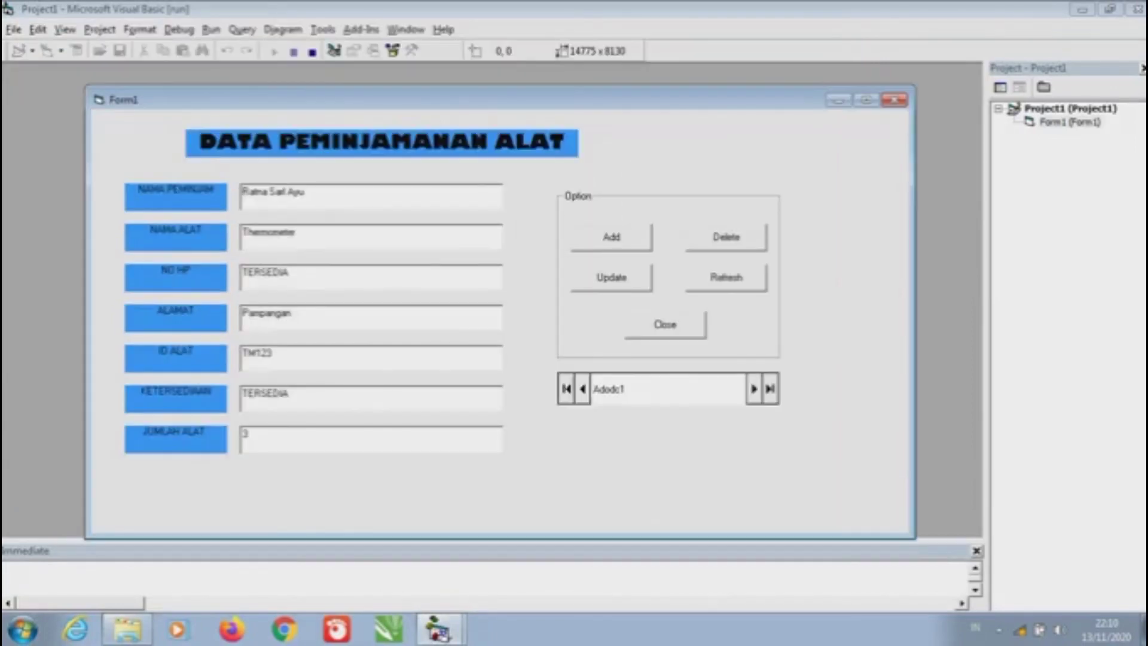
left_click(611, 236)
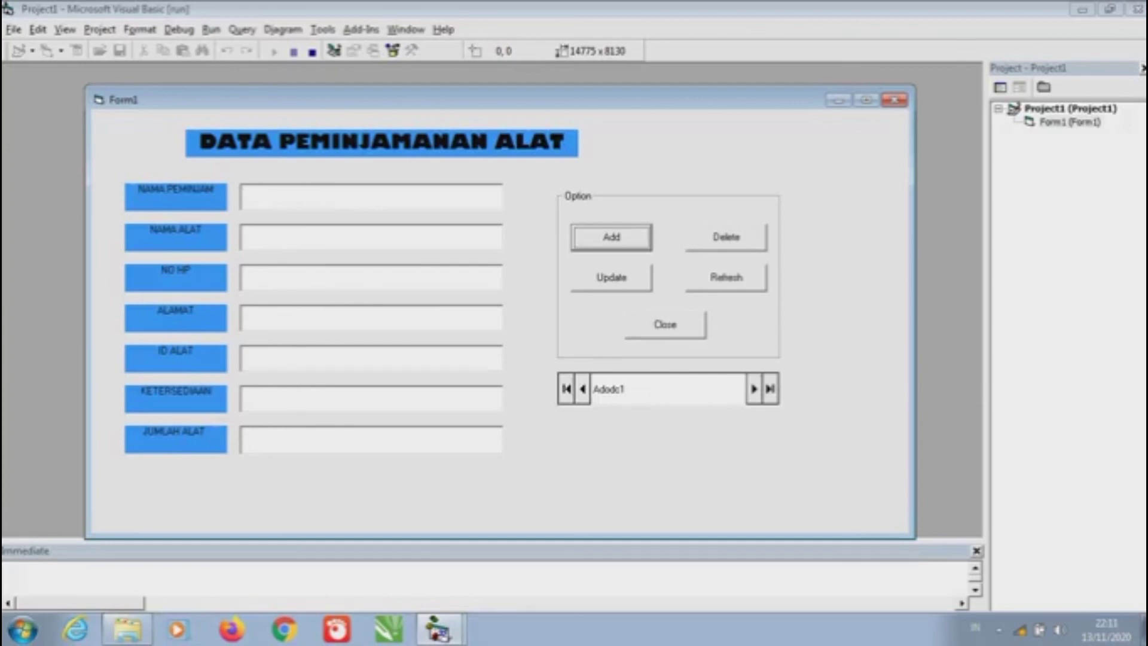
left_click(665, 324)
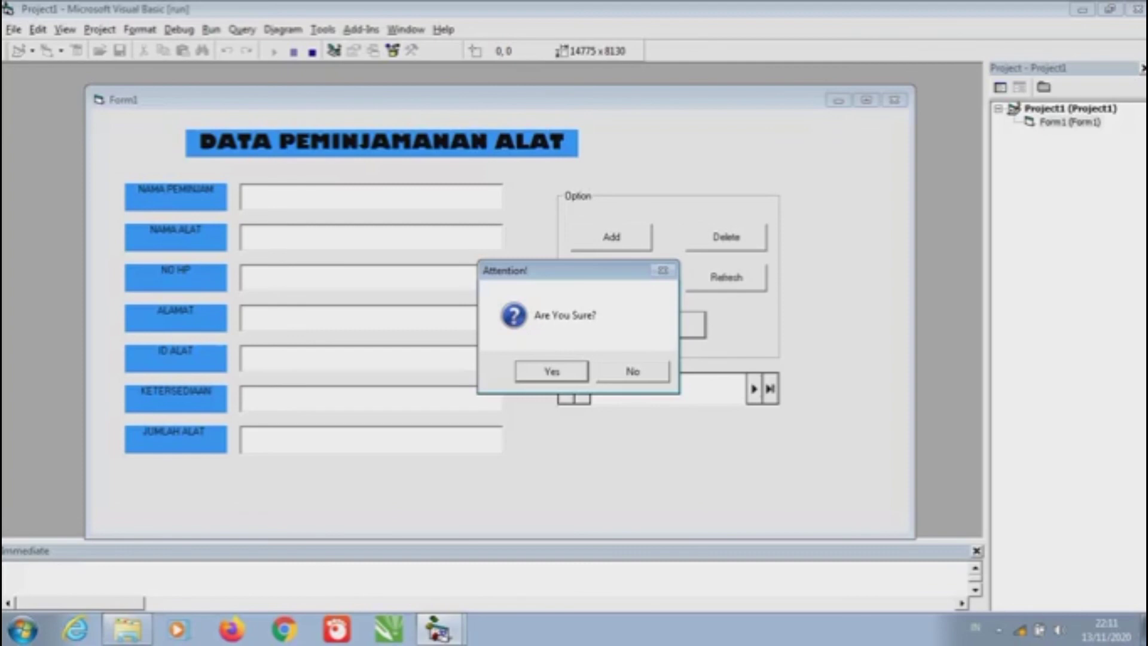
key("Return")
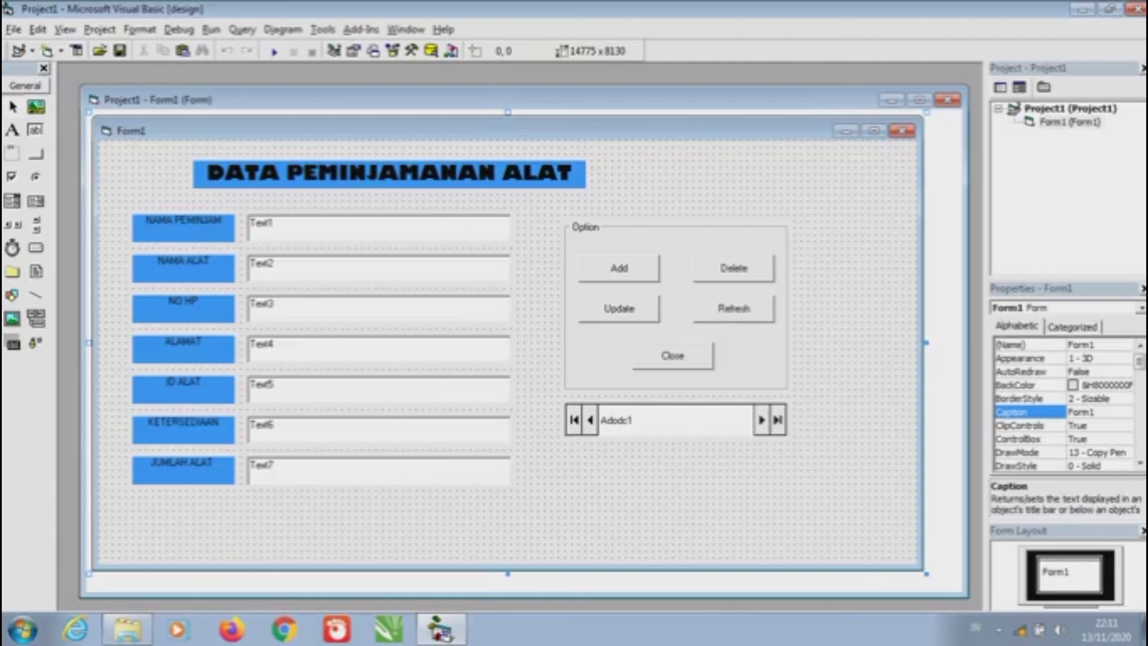
Set the NAMA PEMINJAM label's font style to Bold
left_click(183, 228)
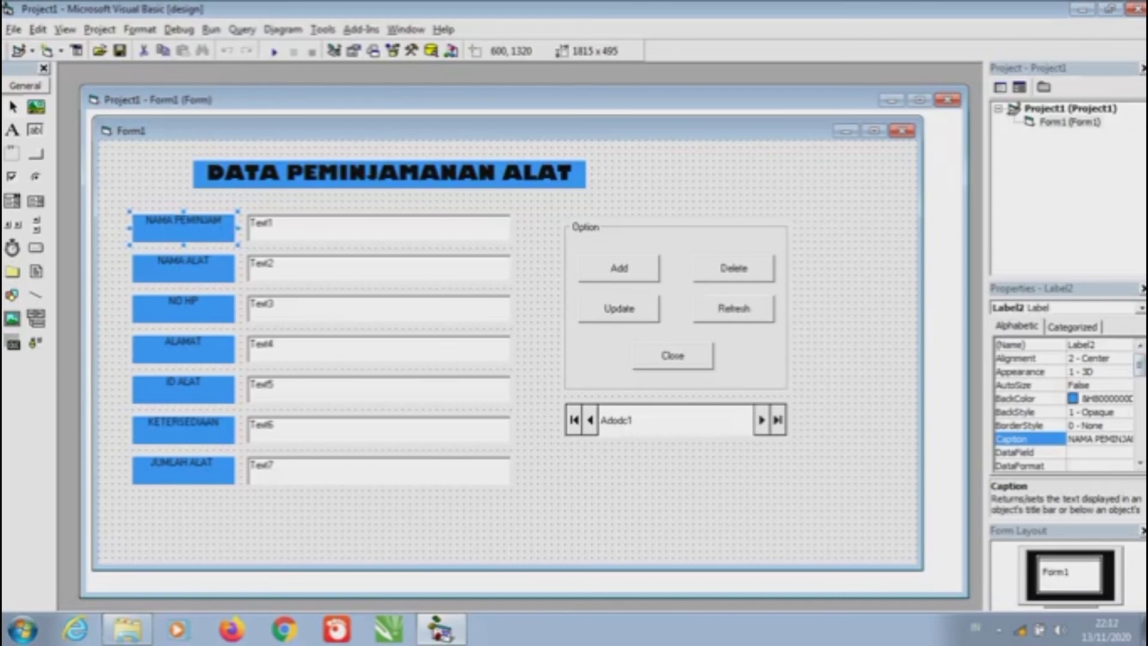
scroll(1064, 404, "down", 4)
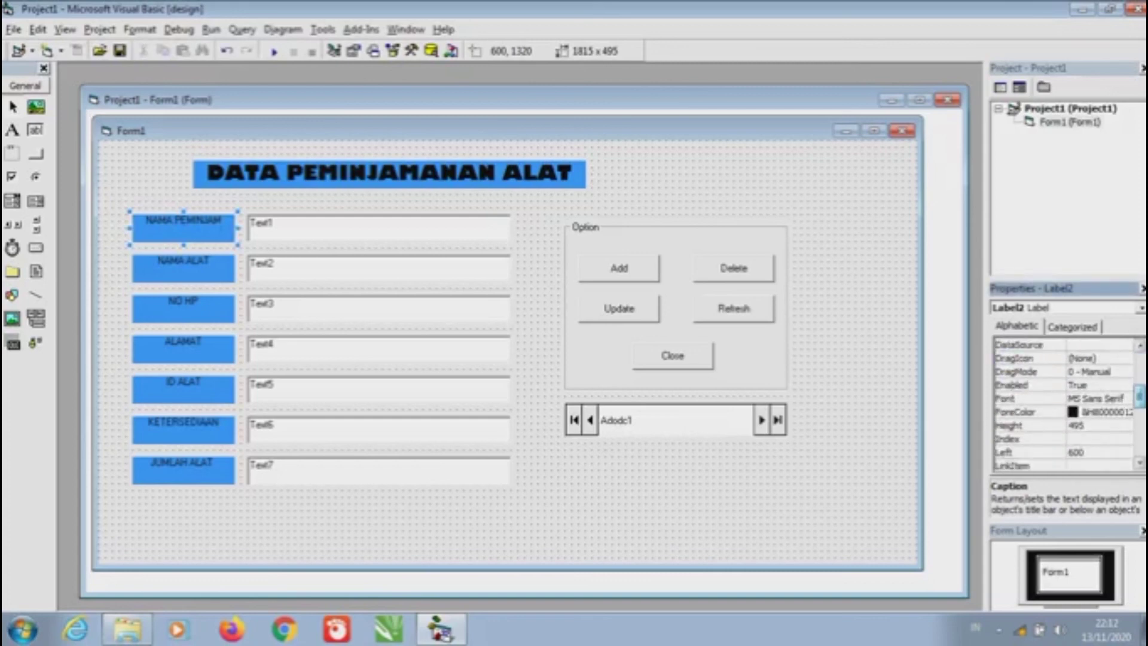
left_click(1028, 398)
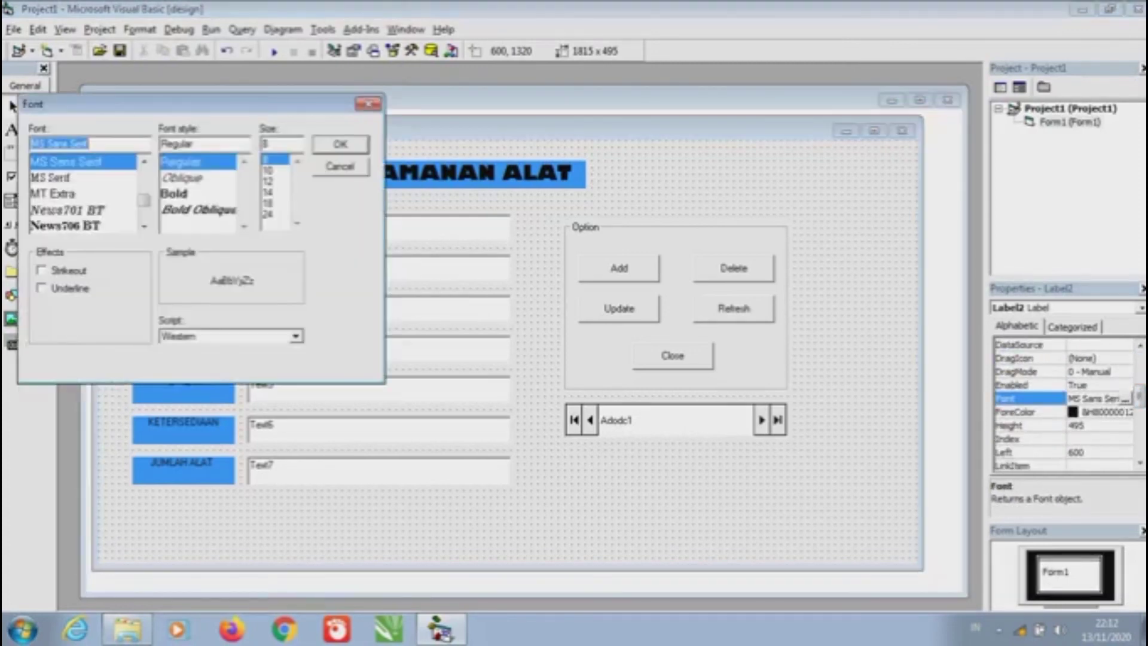
left_click_drag(179, 104, 704, 178)
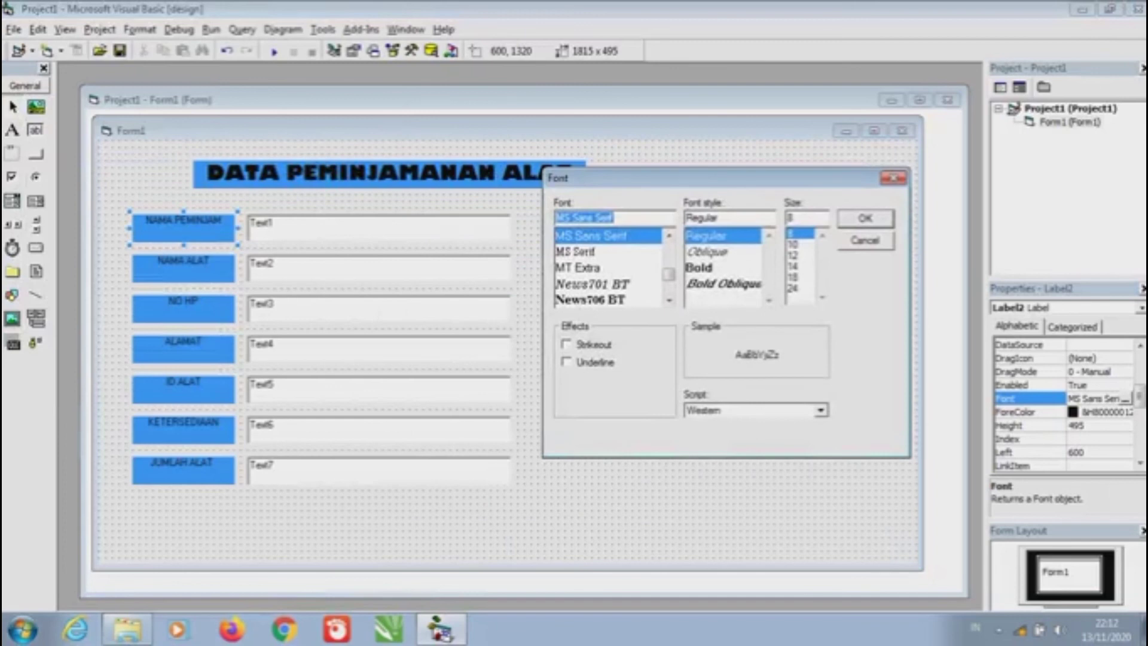
scroll(609, 267, "down", 10)
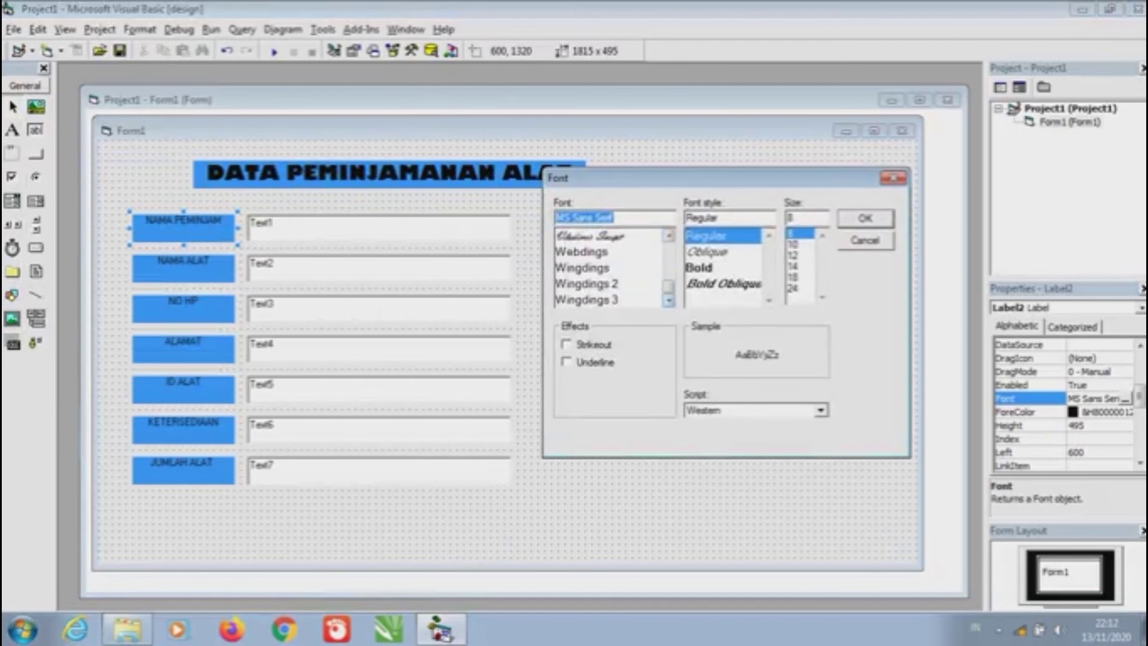
scroll(610, 267, "up", 15)
left_click(722, 267)
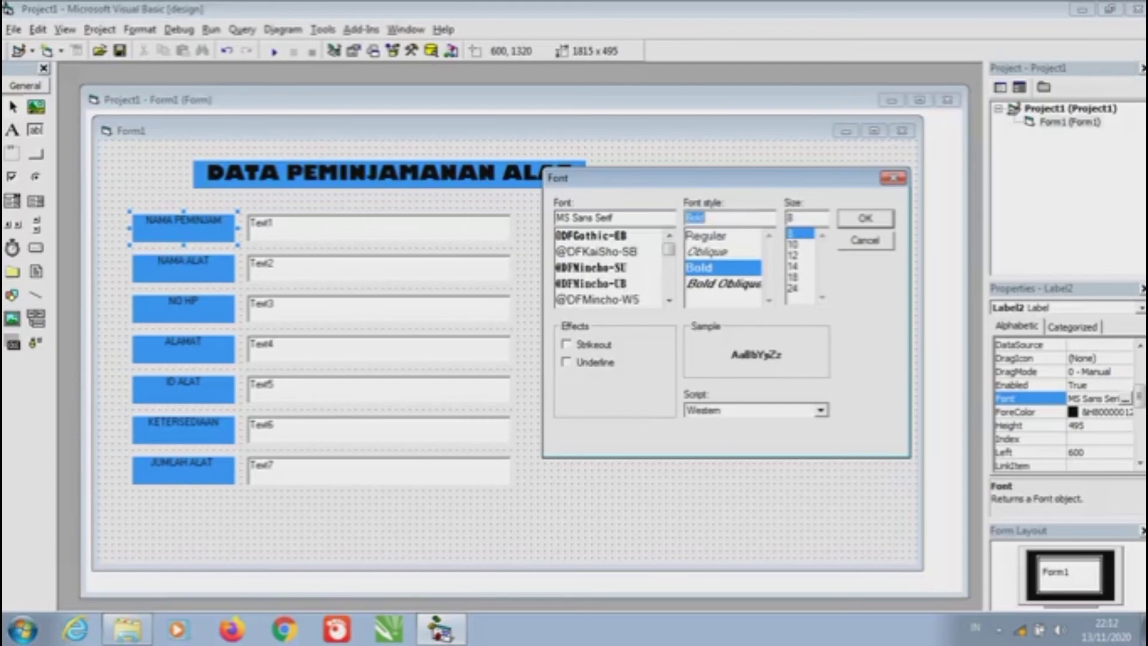
left_click(865, 218)
Make the NAMA ALAT, NO HP and ALAMAT labels bold
double_click(183, 268)
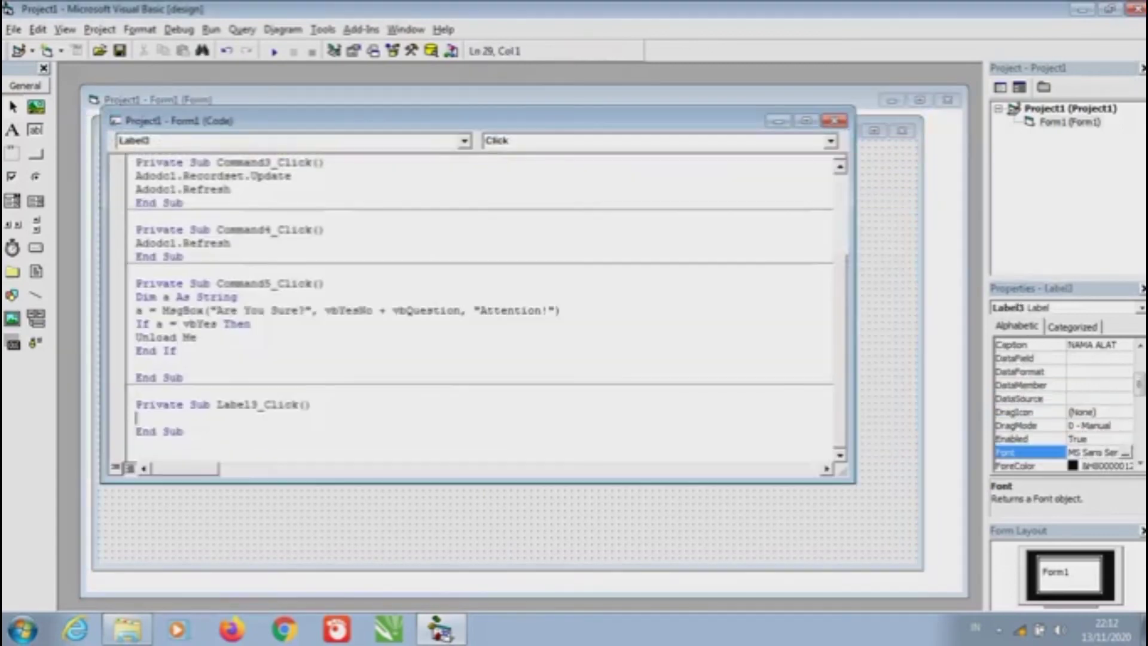
left_click(840, 119)
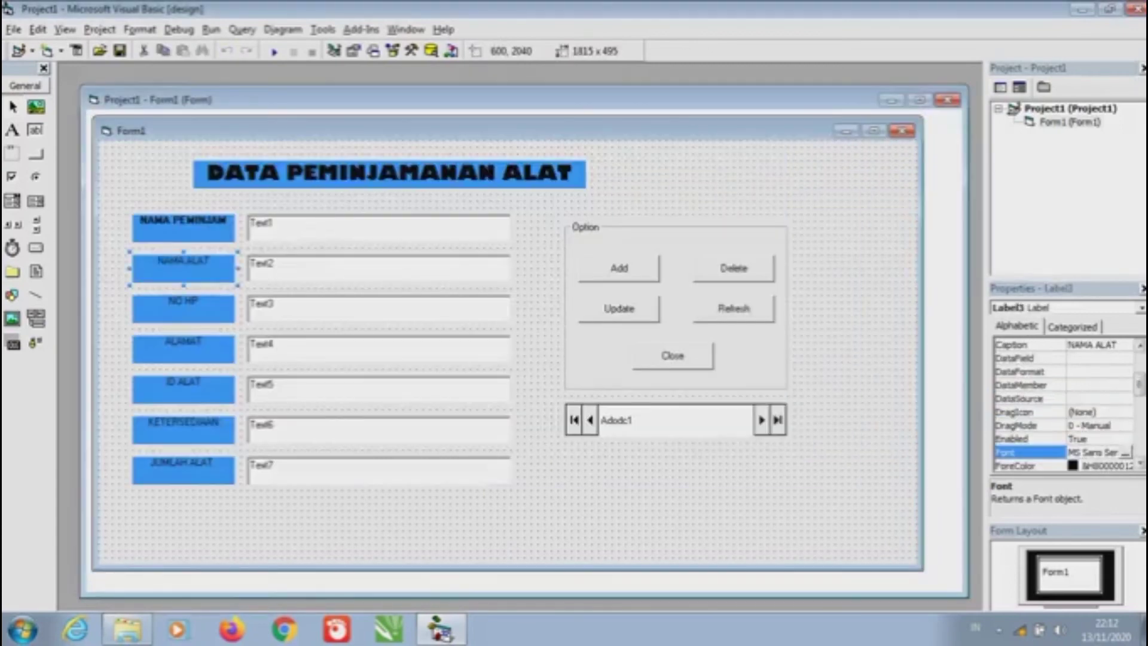
scroll(1064, 406, "up", 3)
scroll(1064, 407, "down", 3)
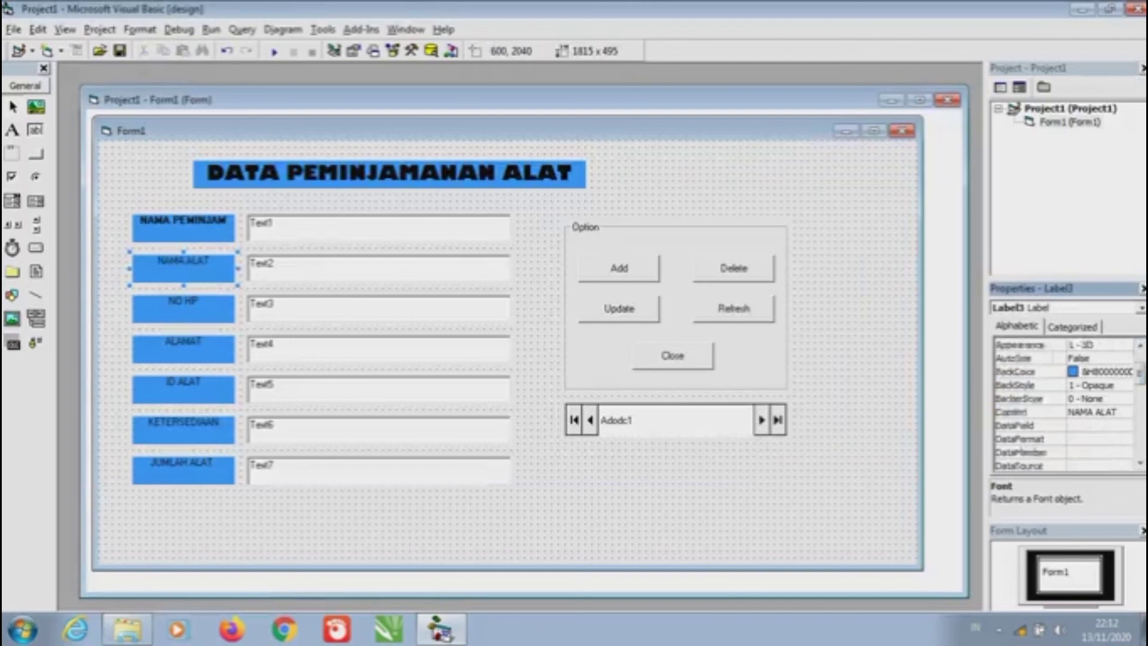
left_click(1125, 452)
left_click(333, 144)
left_click(183, 309)
left_click(1125, 452)
left_click(198, 194)
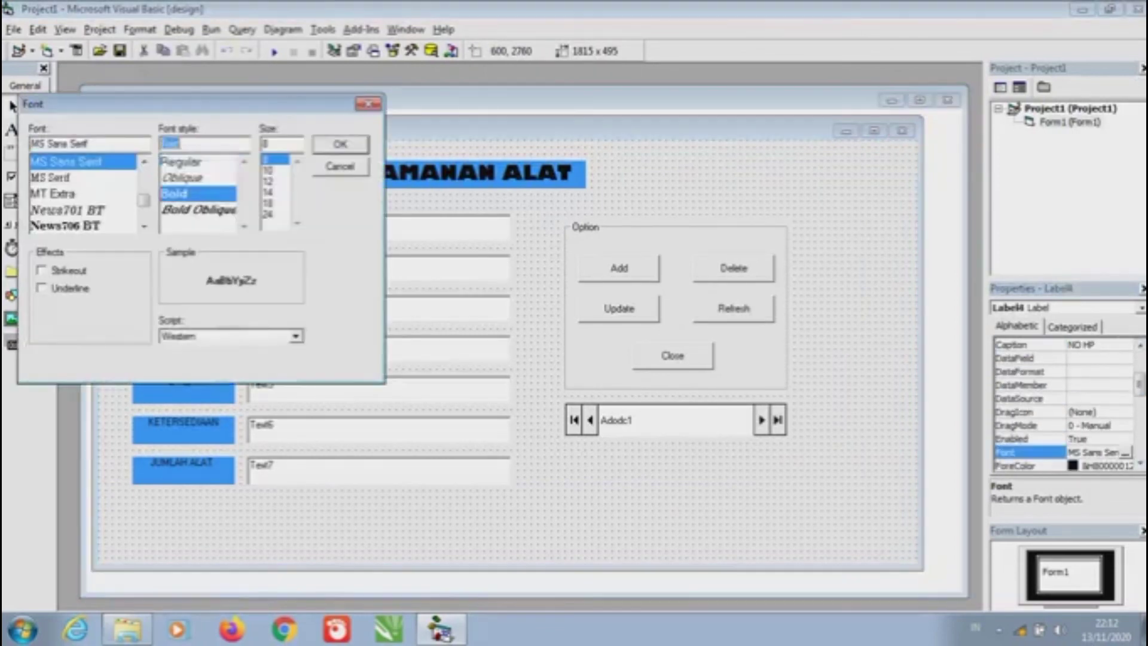
left_click(333, 144)
left_click(183, 349)
left_click(1125, 452)
left_click(197, 194)
left_click(333, 144)
Make the ID ALAT, KETERSEDIAAN and JUMLAH ALAT labels bold
left_click(183, 390)
left_click(1125, 451)
left_click(333, 144)
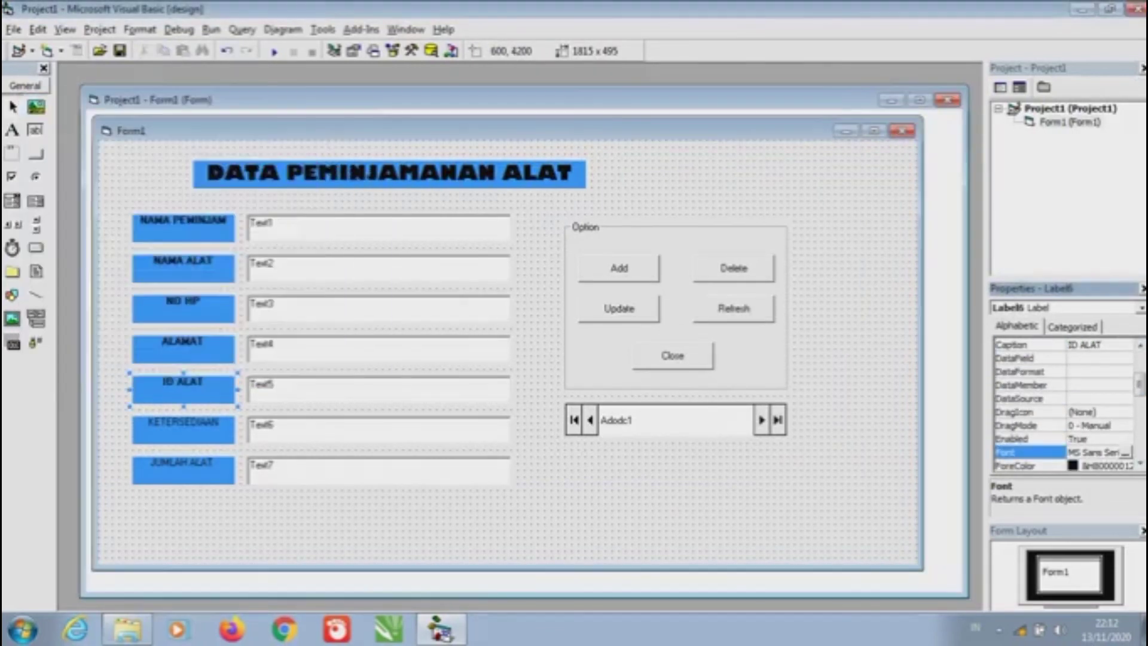
left_click(183, 430)
left_click(1125, 452)
left_click(198, 194)
left_click(333, 143)
left_click(183, 469)
left_click(1124, 452)
left_click(197, 193)
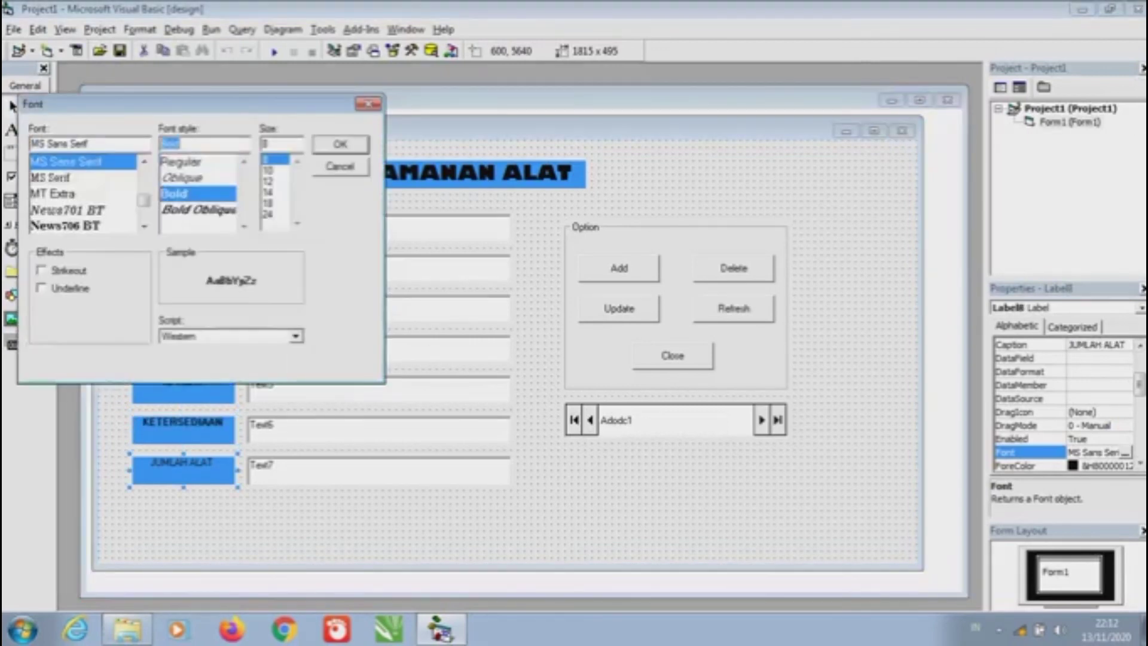
left_click(333, 144)
left_click(379, 227)
scroll(1064, 406, "down", 3)
left_click(717, 508)
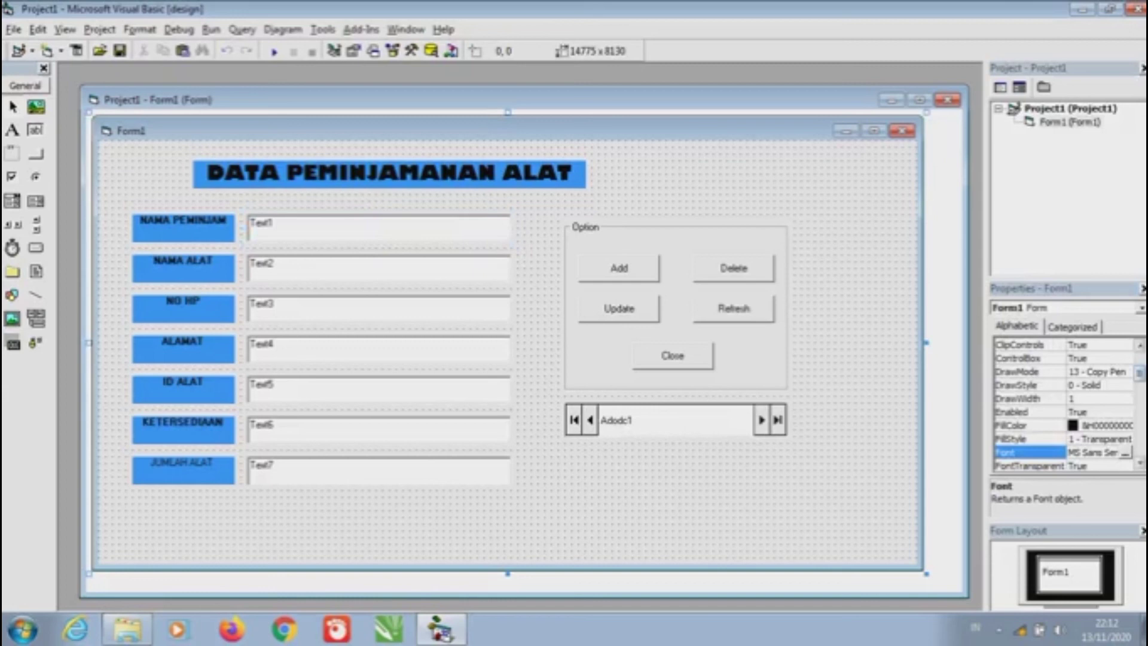
Set the form's BackColor to a darker gray system colour
scroll(1064, 406, "up", 2)
left_click(1028, 384)
left_click(1124, 384)
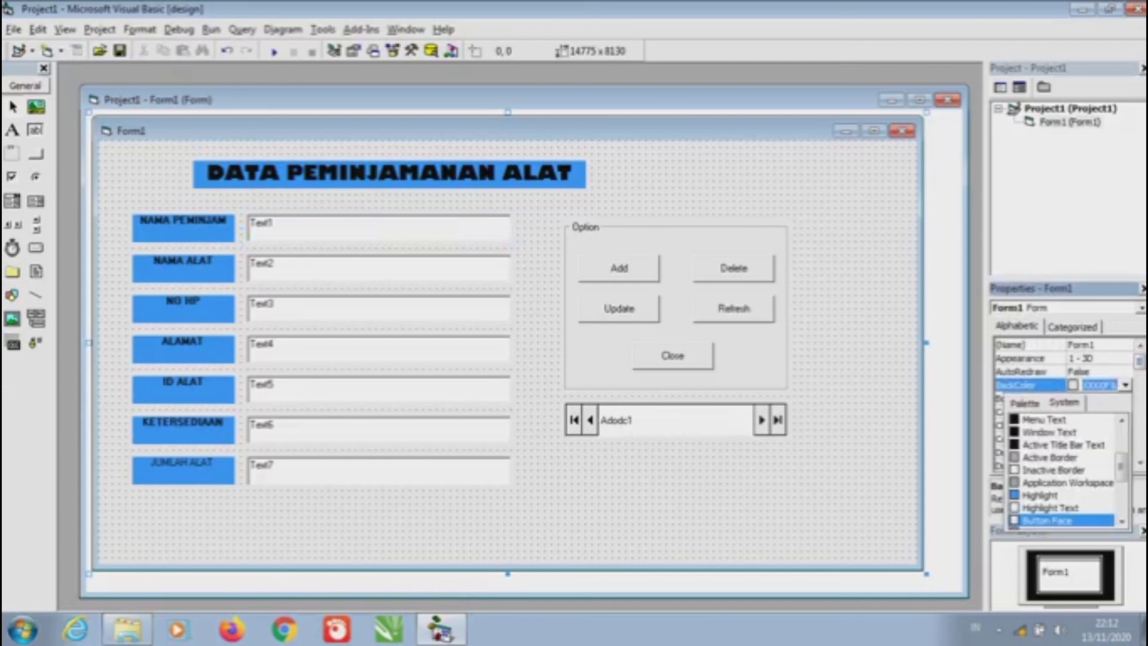
left_click(1066, 482)
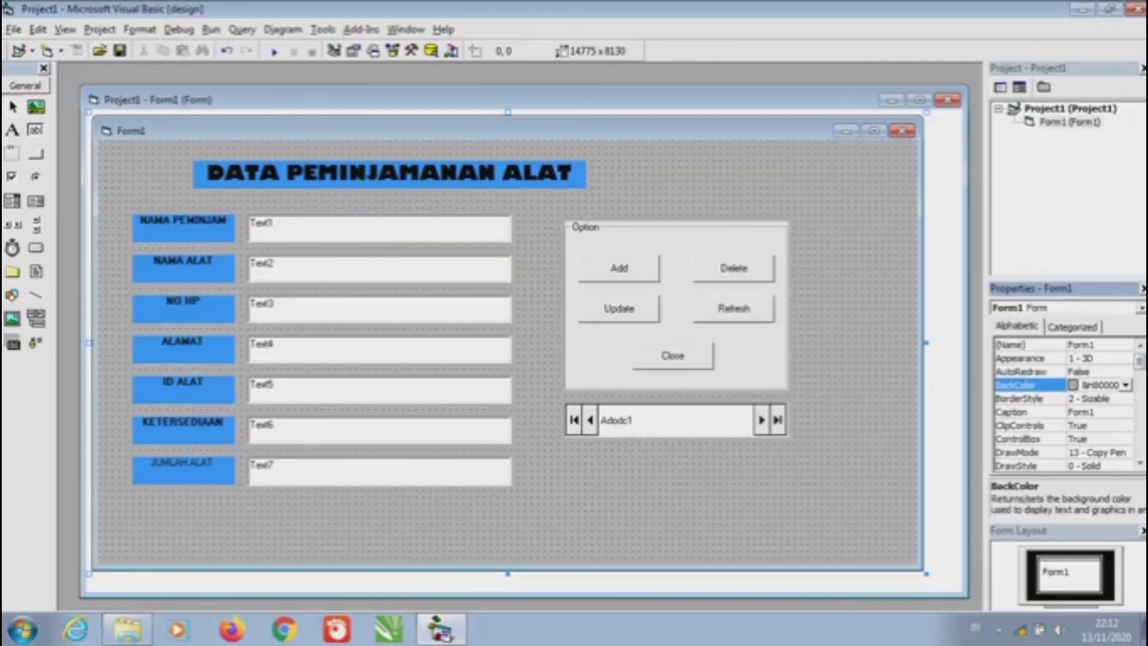
Make the Add button's caption bold, leaving its background colour unchanged
left_click(619, 268)
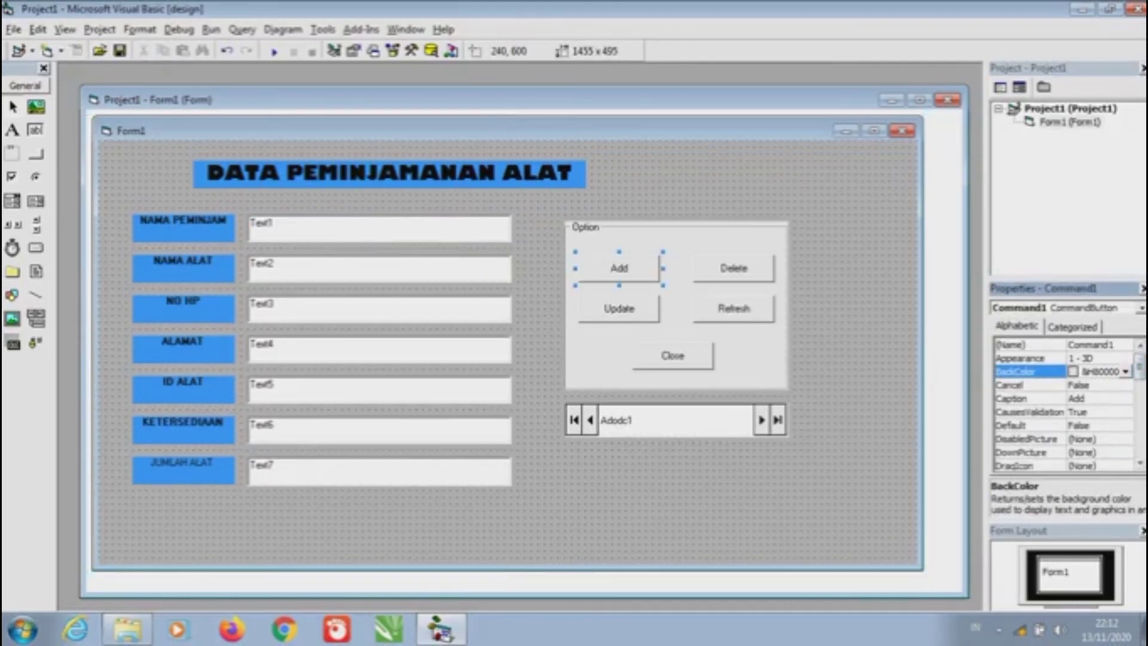
left_click(1125, 372)
key("Return")
scroll(1064, 405, "down", 5)
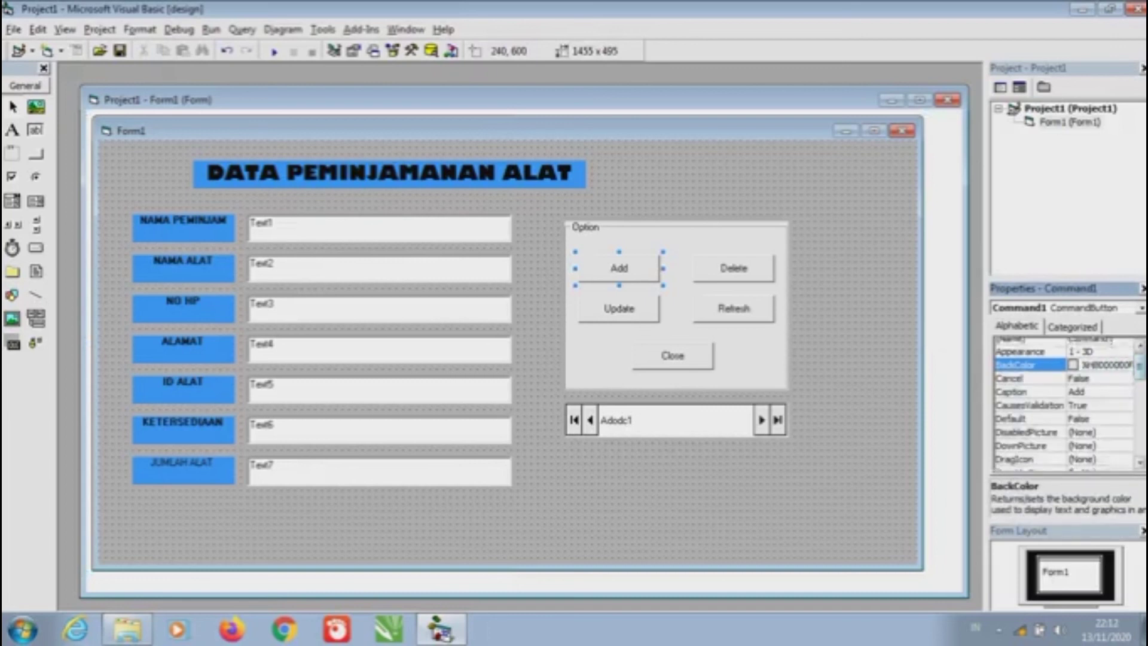
scroll(1064, 405, "up", 3)
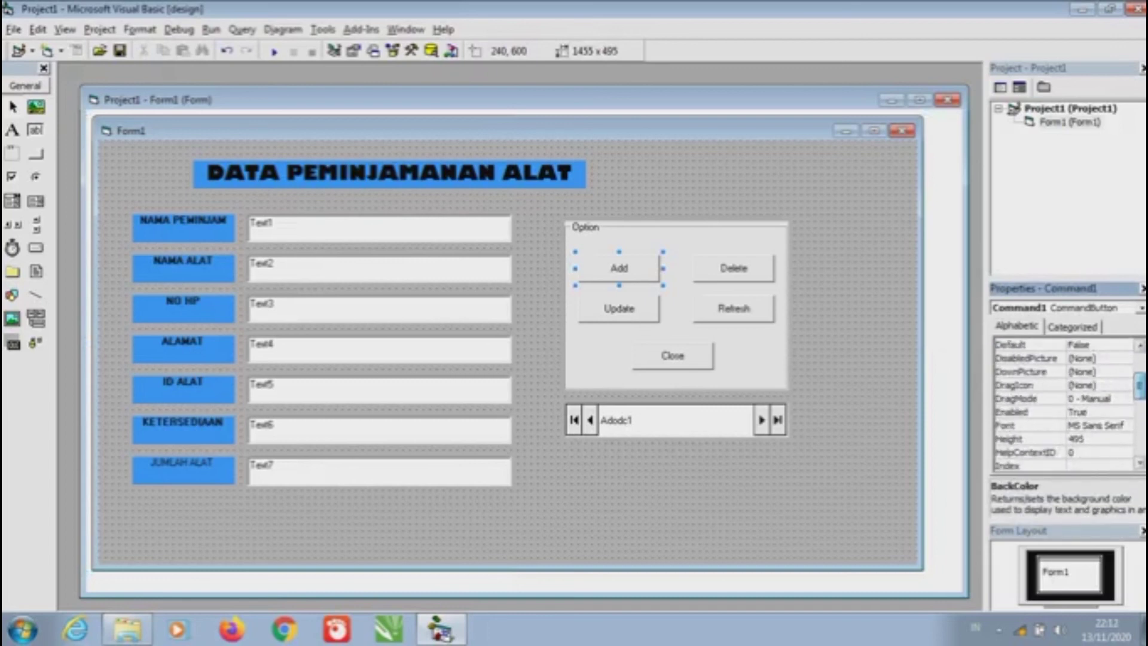
left_click(1030, 425)
left_click(1125, 425)
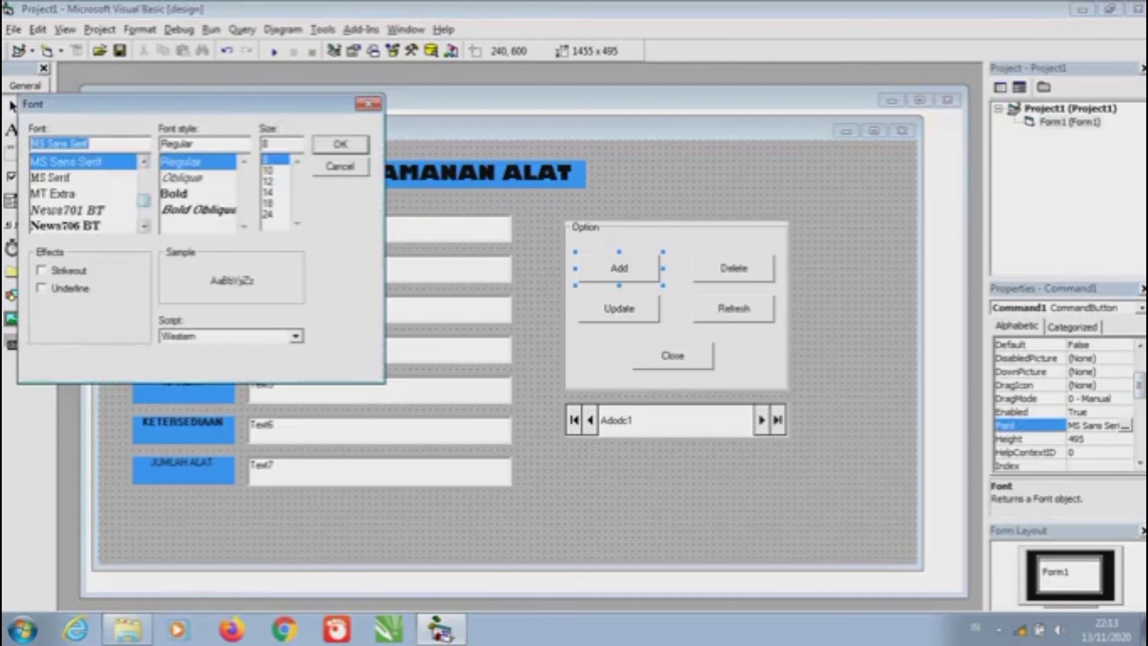
left_click(197, 194)
left_click(340, 144)
Set the Delete and Update button fonts to bold
left_click(733, 268)
left_click(1125, 452)
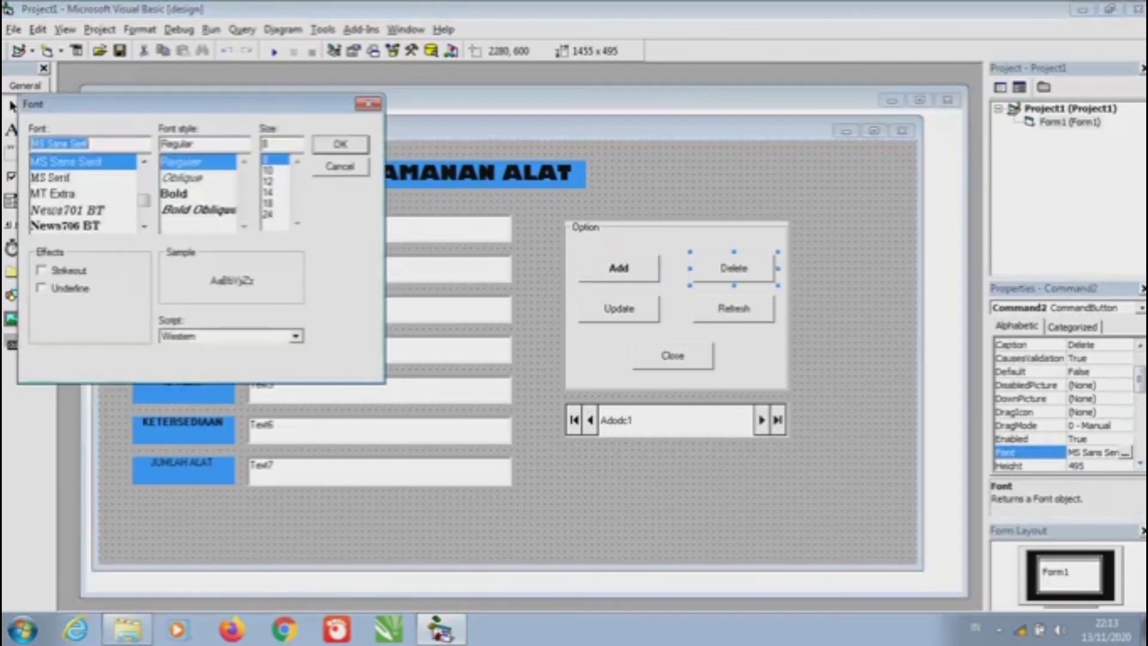
left_click(197, 193)
left_click(340, 144)
left_click(618, 308)
left_click(1125, 452)
left_click(197, 193)
left_click(341, 144)
Bold the Refresh and Close button captions, then open the File menu
left_click(733, 308)
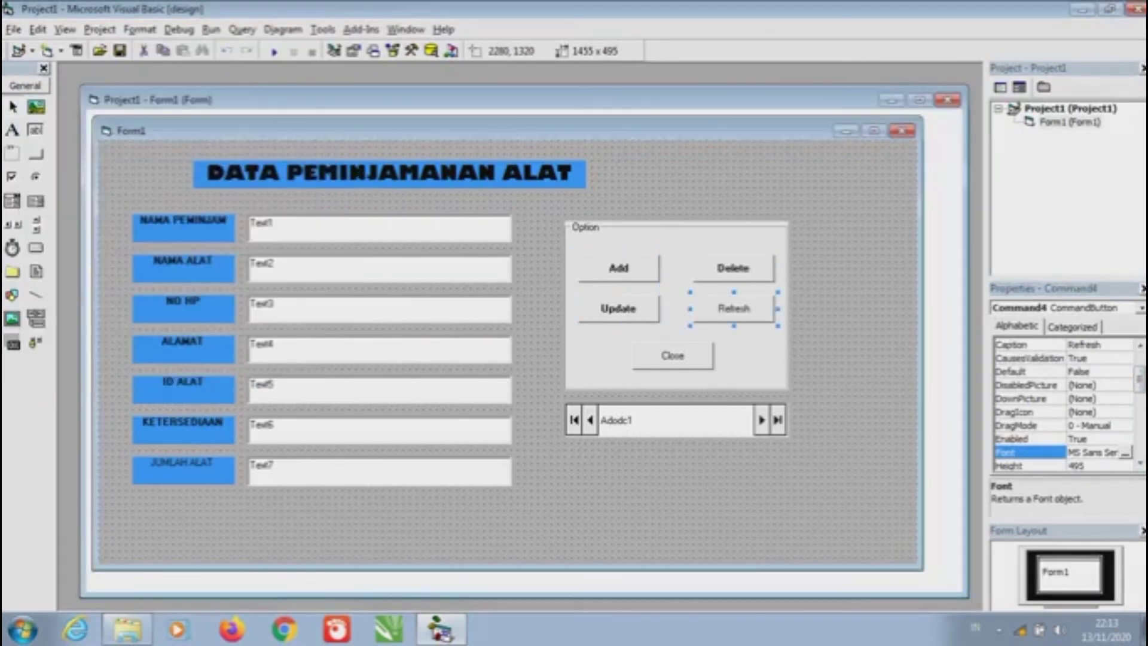
left_click(1125, 452)
left_click(197, 193)
left_click(340, 144)
left_click(673, 355)
left_click(1125, 452)
left_click(197, 193)
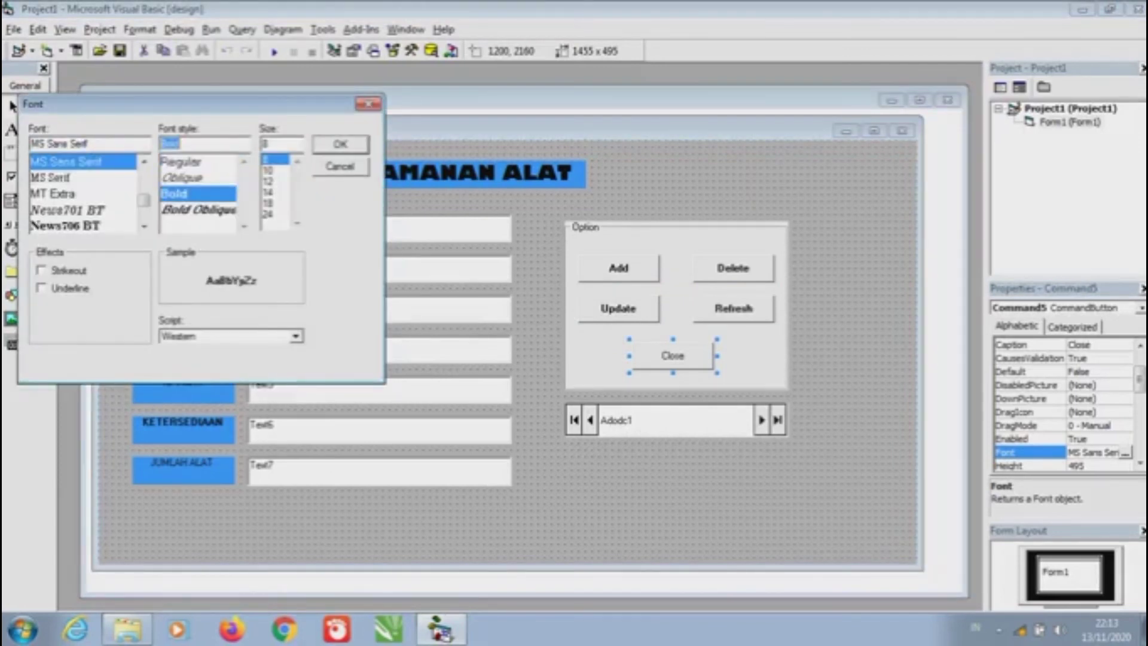
left_click(340, 144)
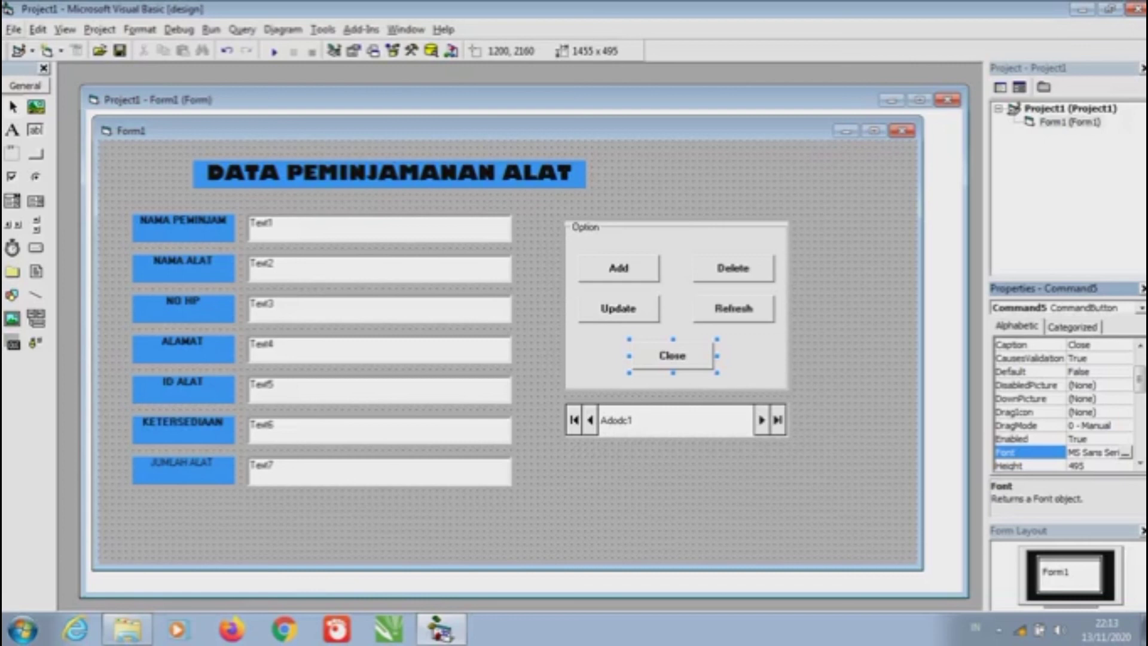
left_click(14, 30)
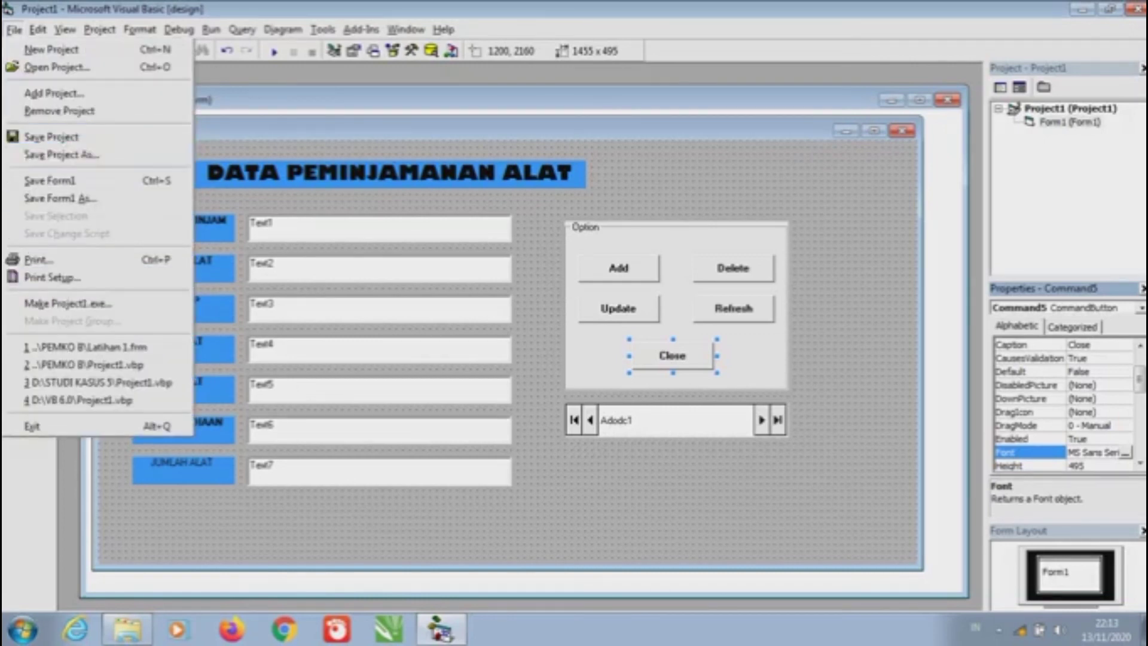
Start Save Project As and create a new PRAKTIKUM folder on Local Disk (E:)
left_click(60, 155)
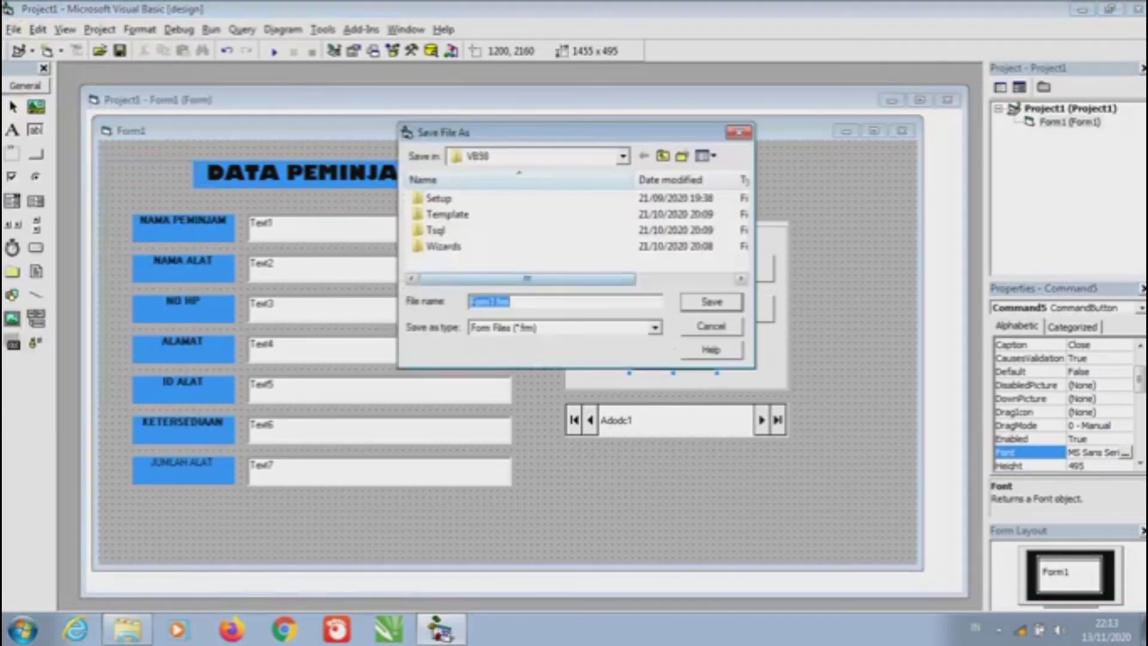
left_click(473, 156)
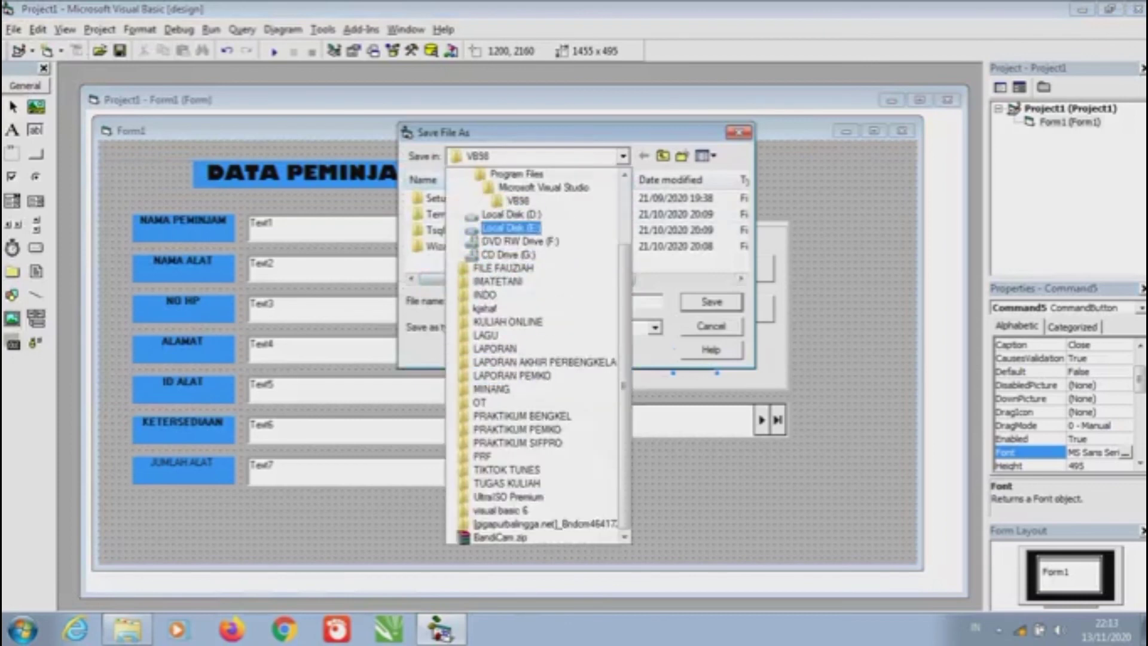
left_click(510, 228)
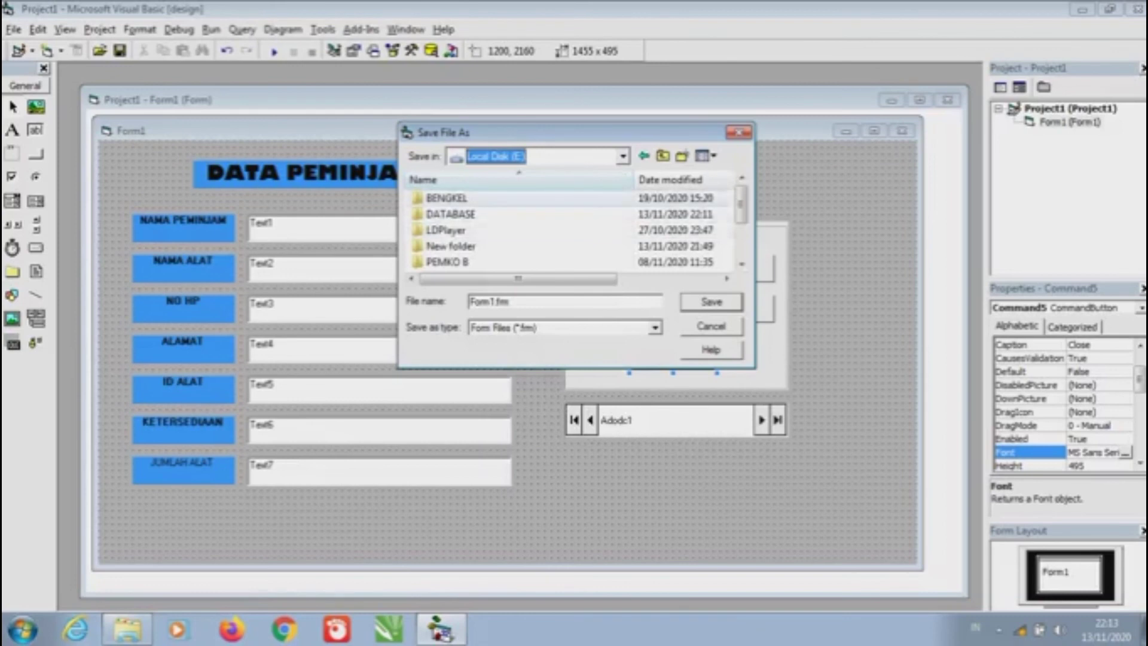
scroll(568, 230, "down", 2)
scroll(568, 231, "up", 2)
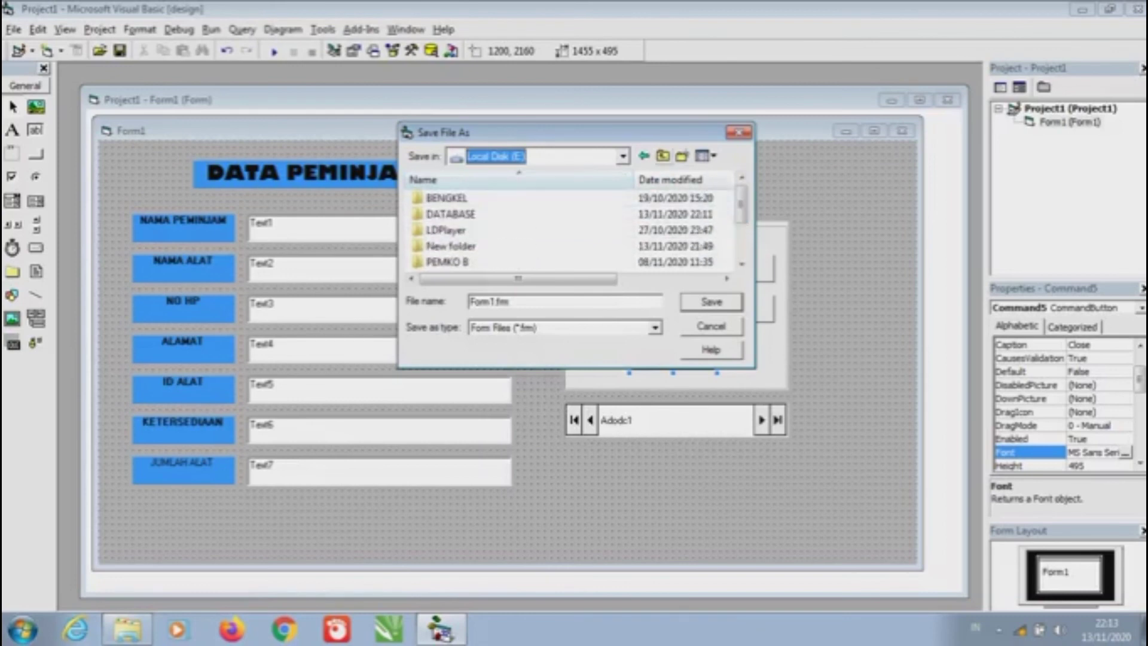
left_click(682, 156)
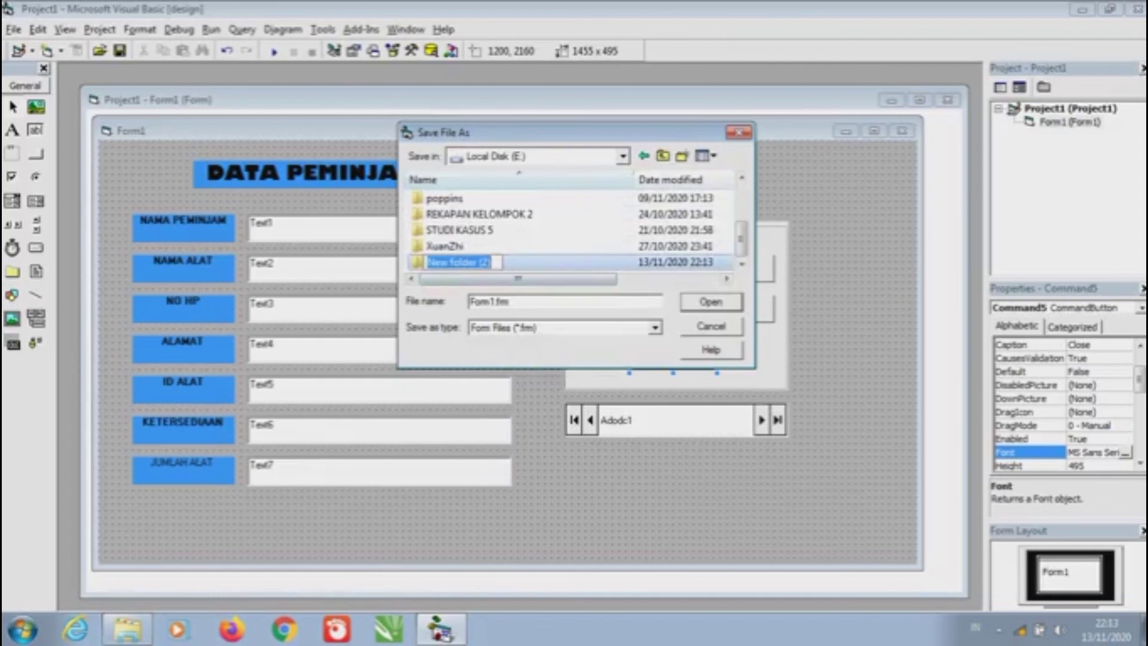
key("Caps_Lock")
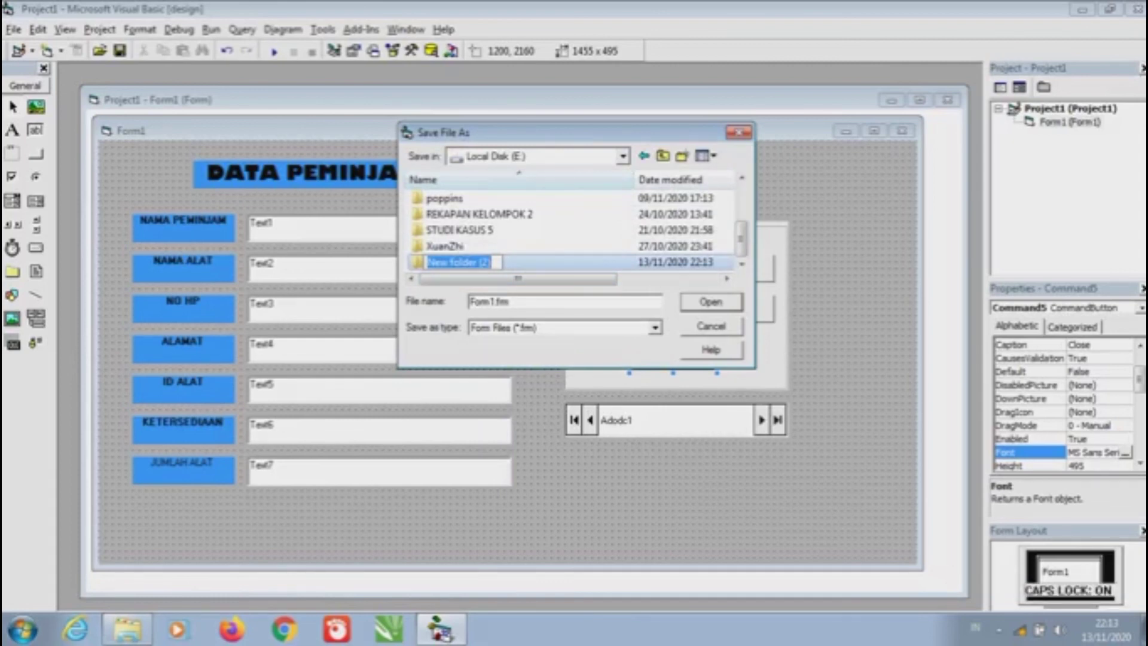
type("PRAKTIKUM")
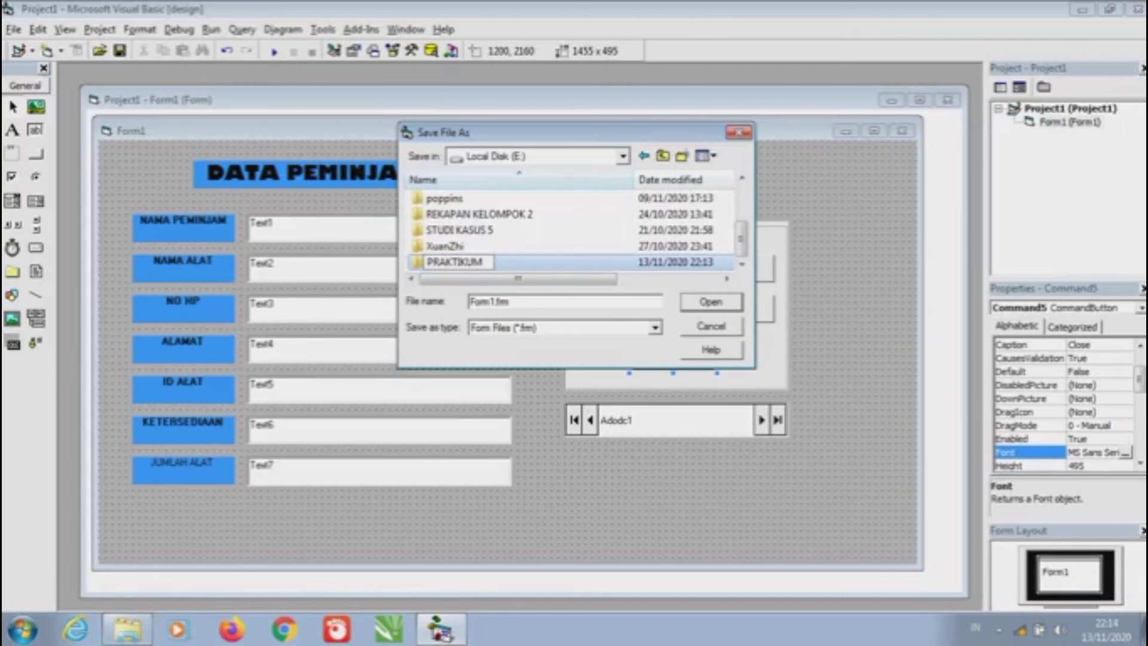
key("Return")
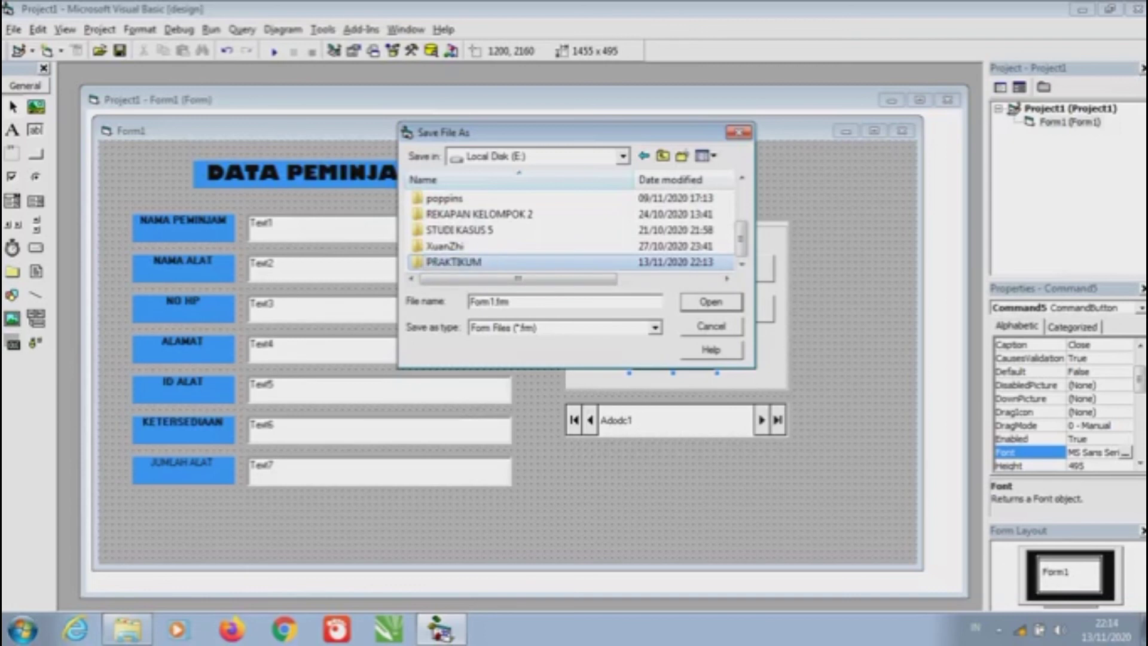
Save the form file as Data Peminjaman Alat.frm in place of Form1
key("Tab")
key("Caps_Lock")
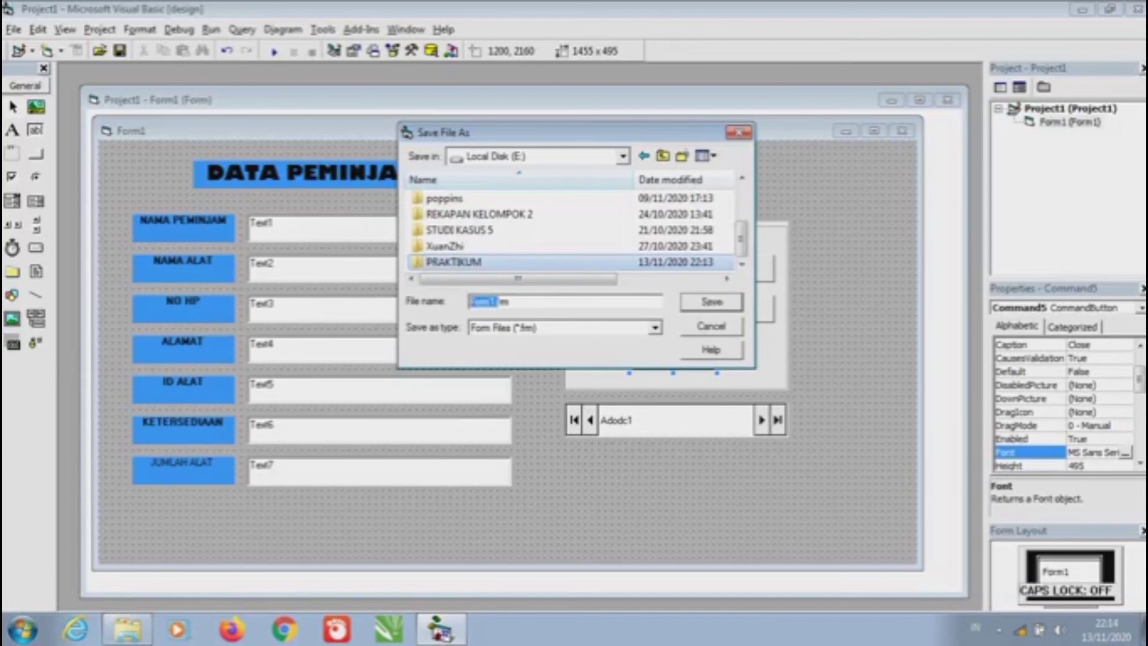
left_click(473, 301)
left_click_drag(496, 301, 469, 302)
key("Caps_Lock")
type("D")
key("Caps_Lock")
type("ata")
key("Caps_Lock")
type("P")
key("Caps_Lock")
type("eminjaman")
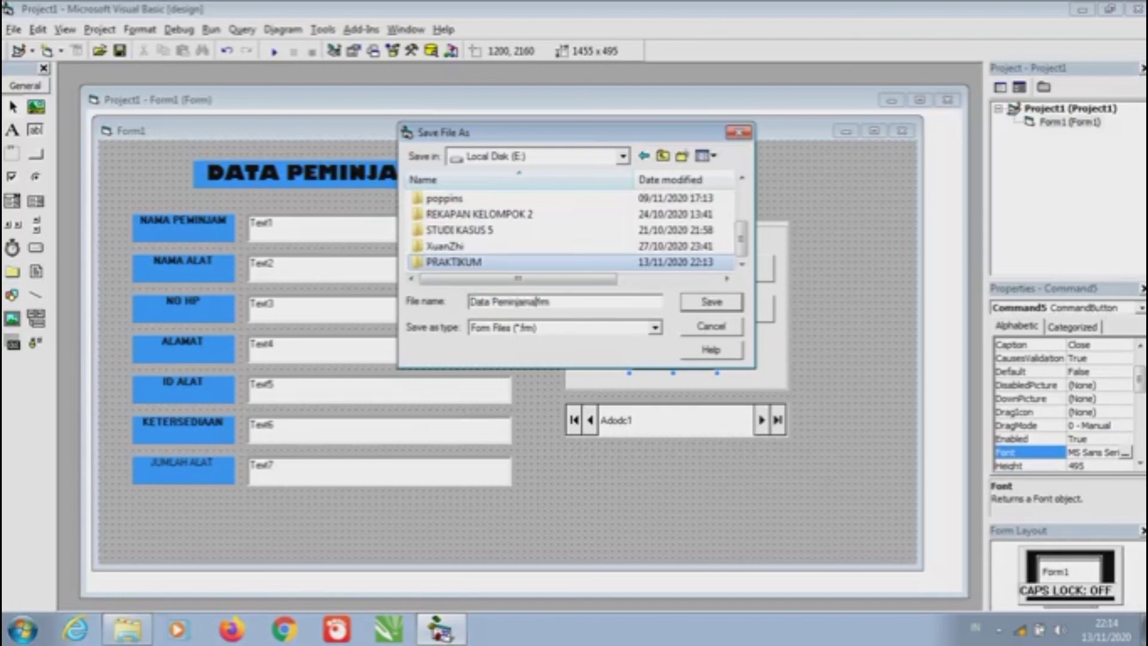
key("Caps_Lock")
type("A")
key("Caps_Lock")
type("lat")
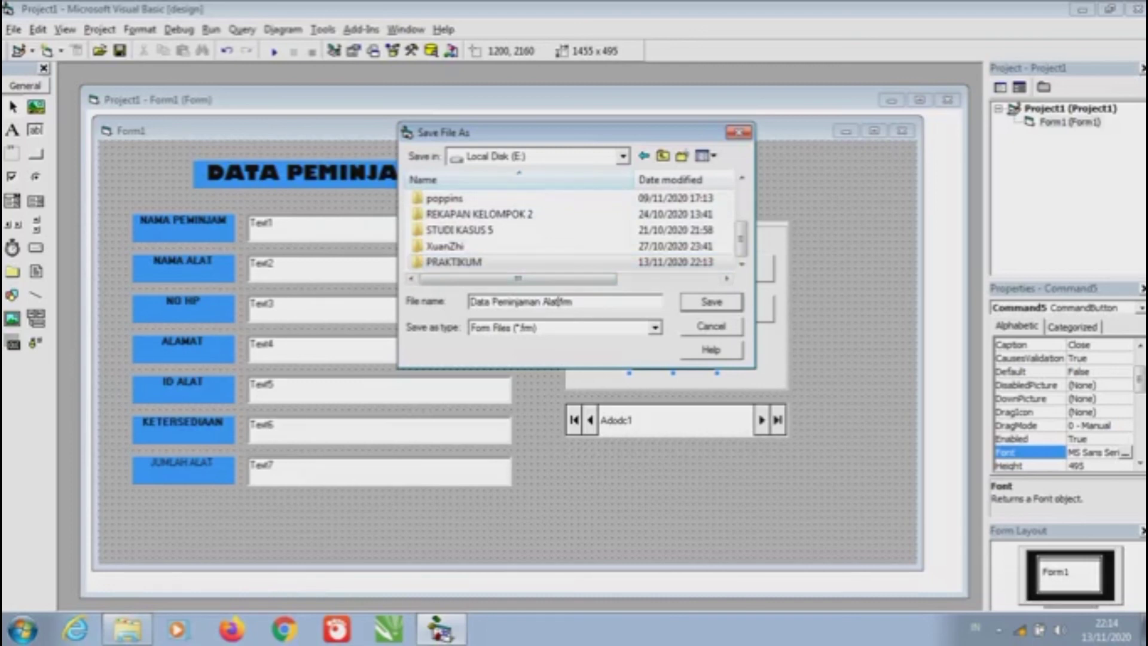
key("Return")
key("Return")
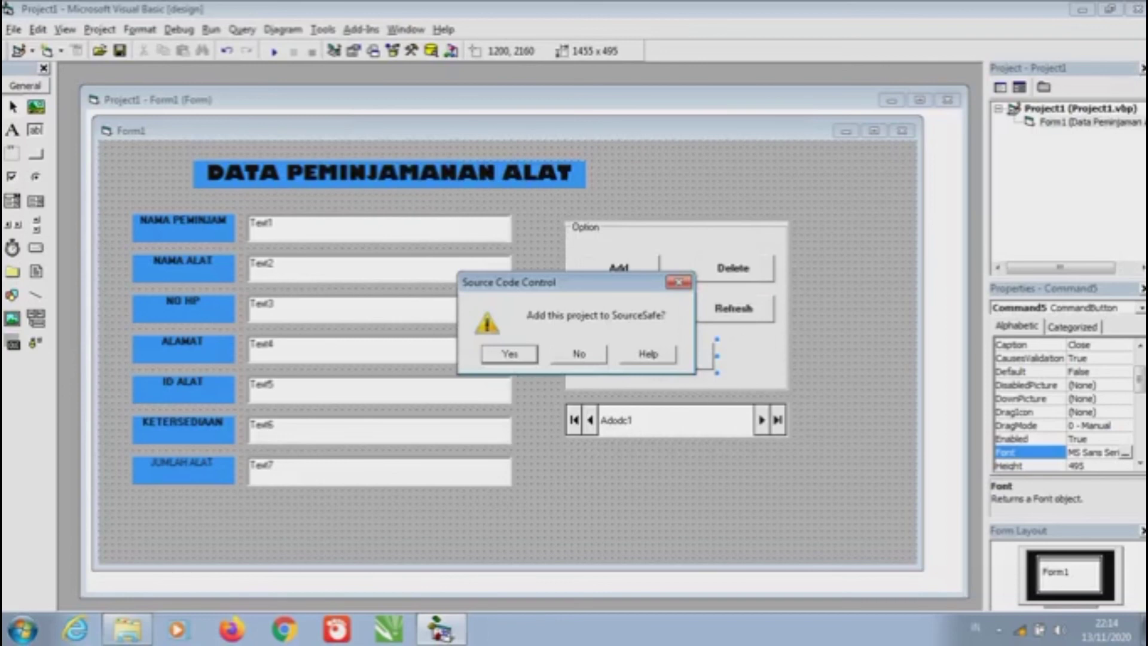
Decline SourceSafe, then make Project1.exe with Local Disk (D:) as the destination
key("n")
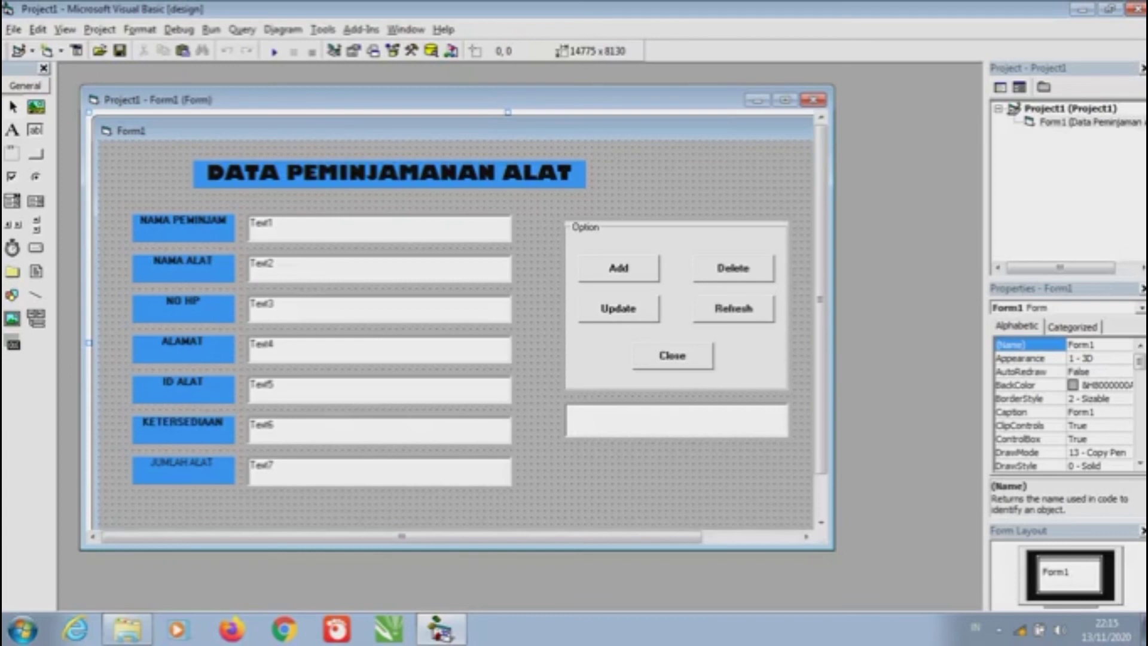
key("alt+f")
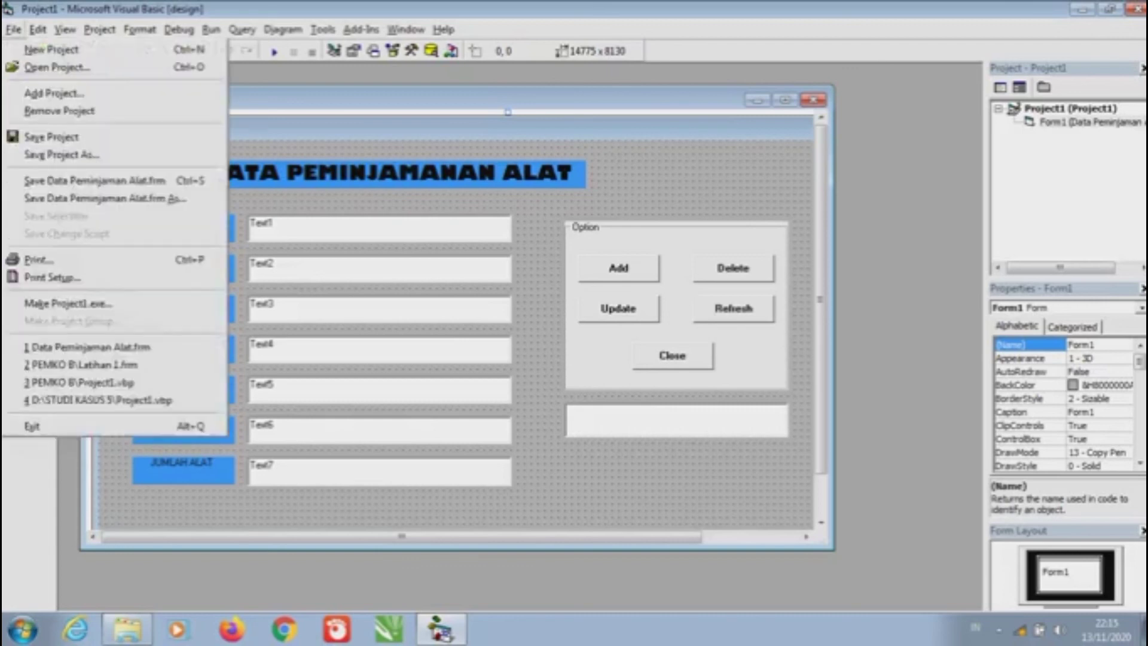
key("Right")
key("Left")
key("k")
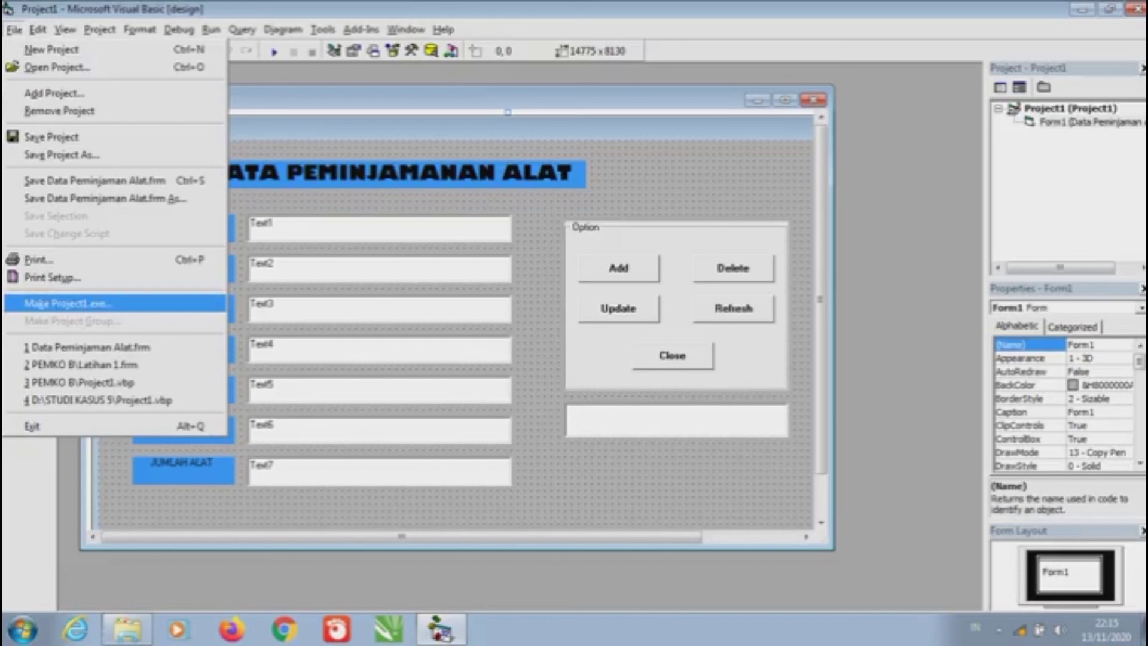
key("Return")
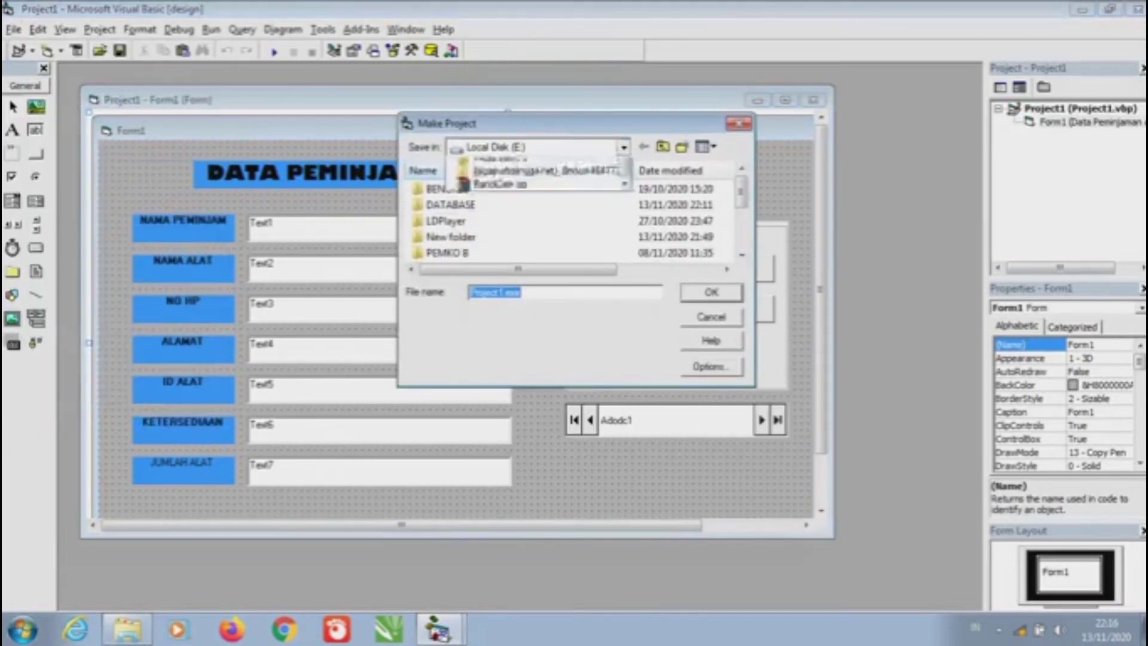
key("Up")
key("Up")
key("Up")
key("Up")
key("Return")
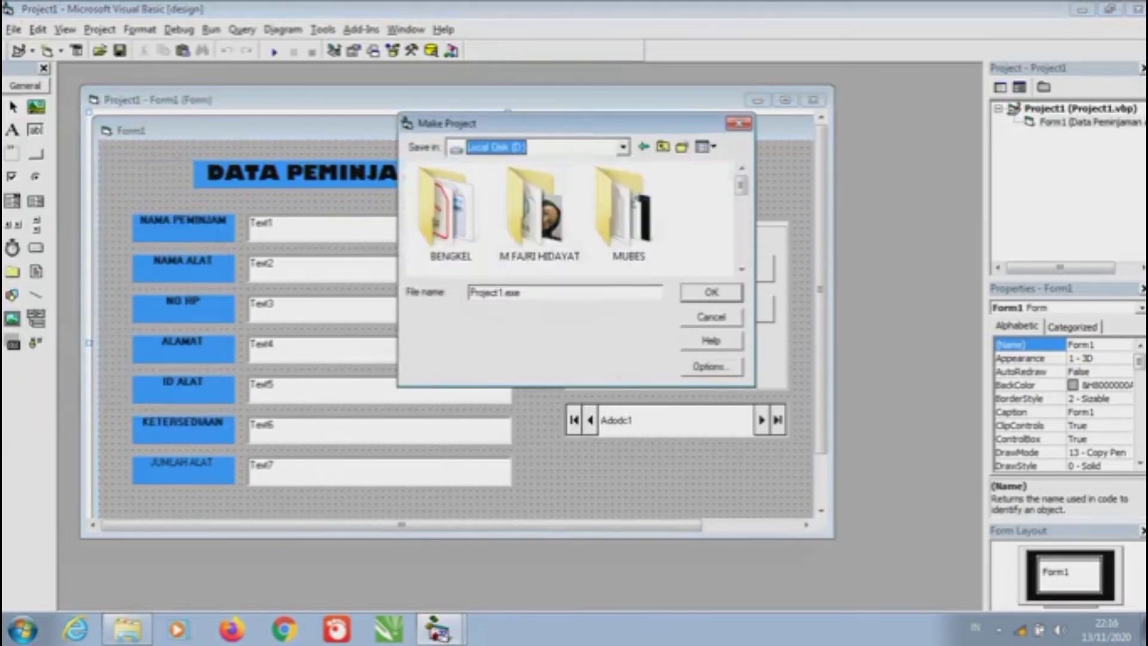
scroll(577, 218, "down", 2)
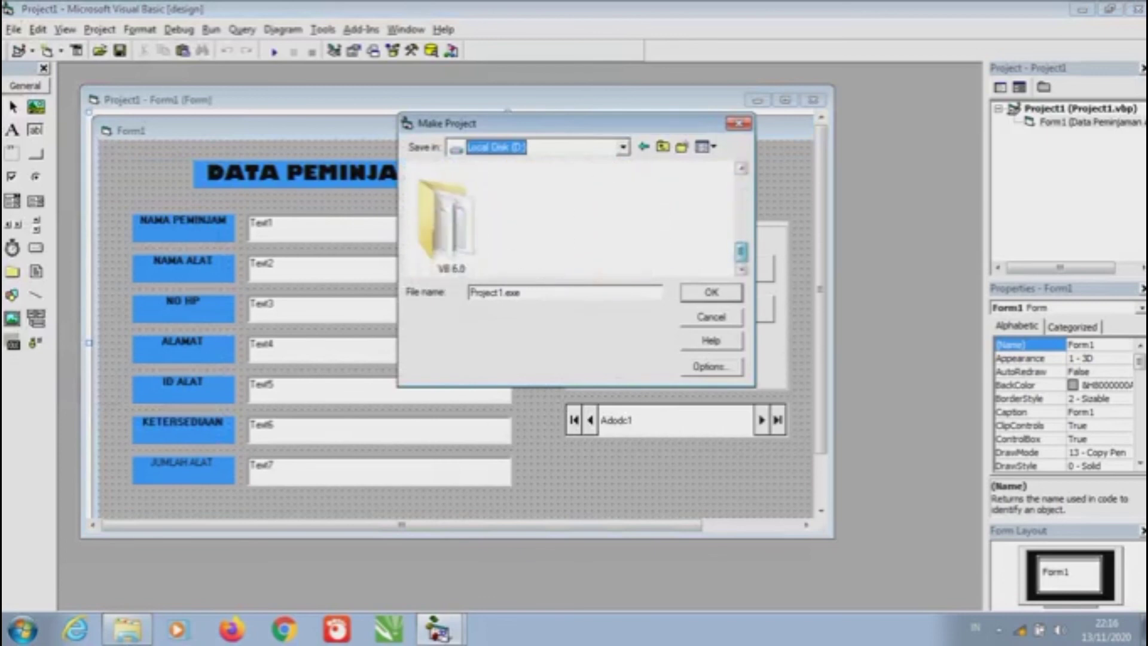
scroll(576, 218, "up", 2)
key("Return")
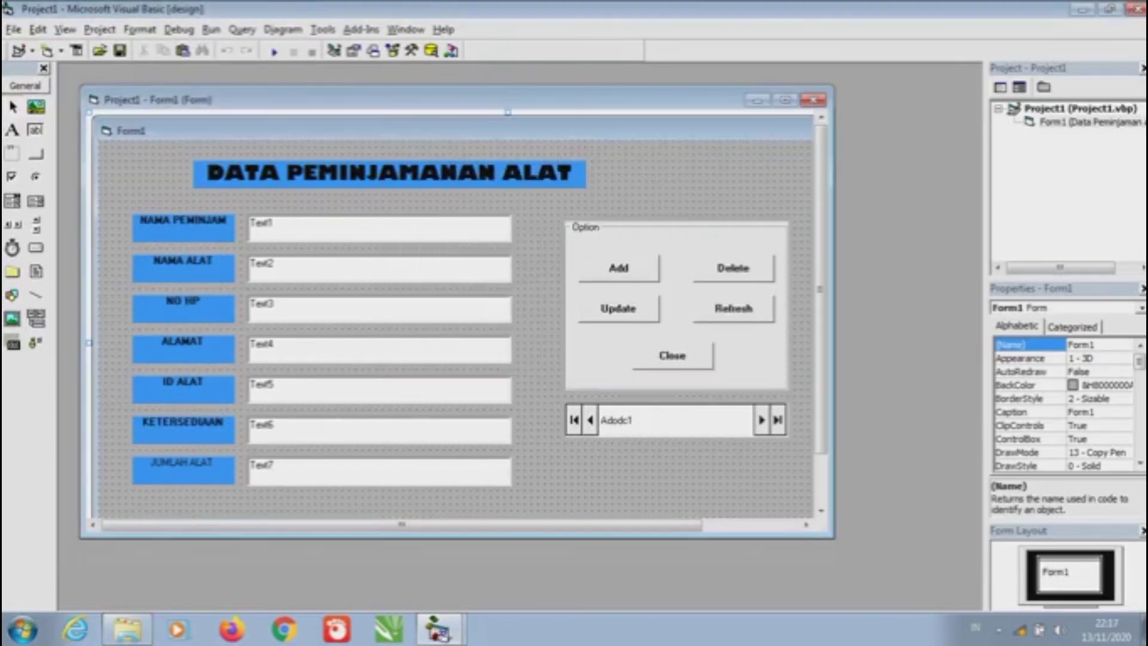
Minimise Visual Basic, open Local Disk (D:) in a maximised Explorer, and launch Project1.exe
left_click(1082, 10)
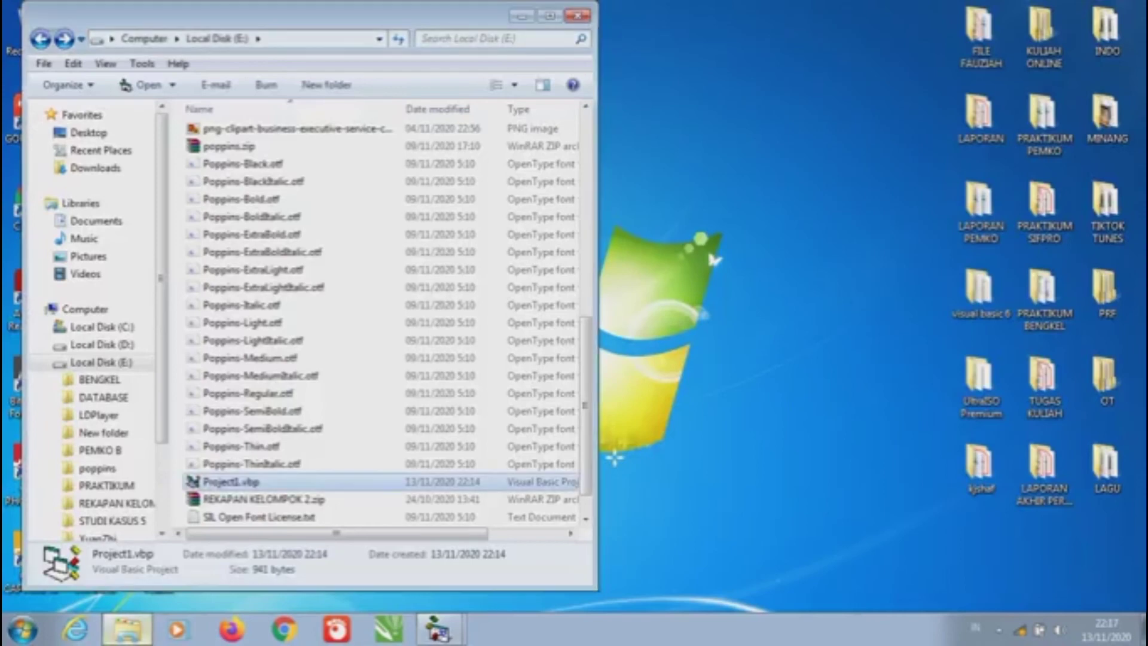
left_click(101, 344)
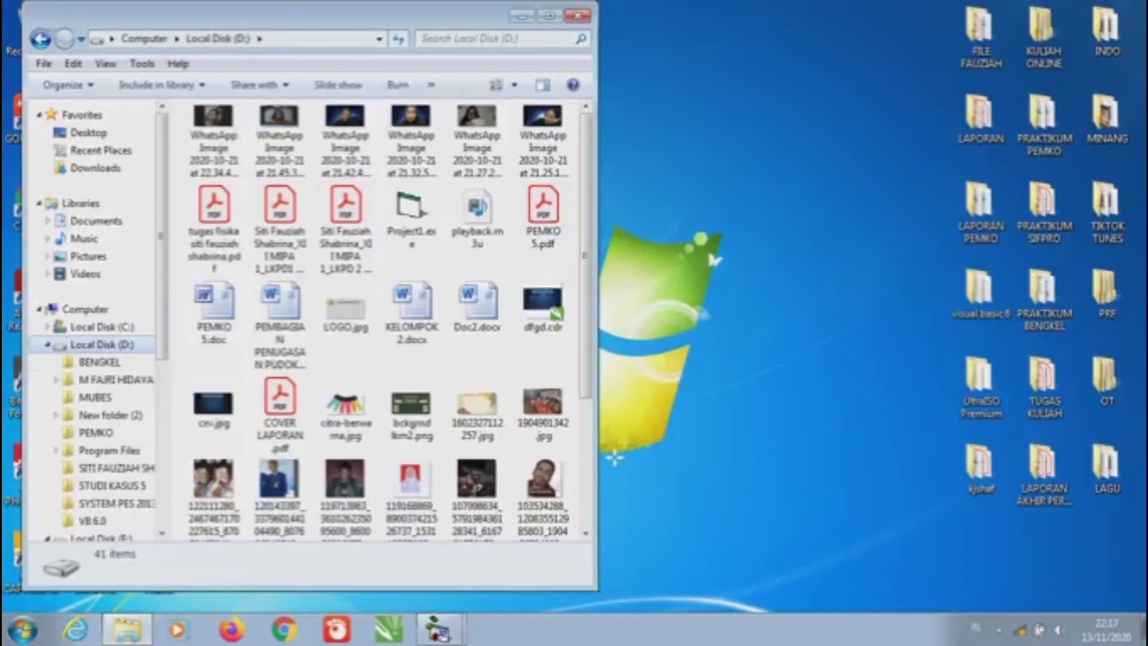
left_click(550, 16)
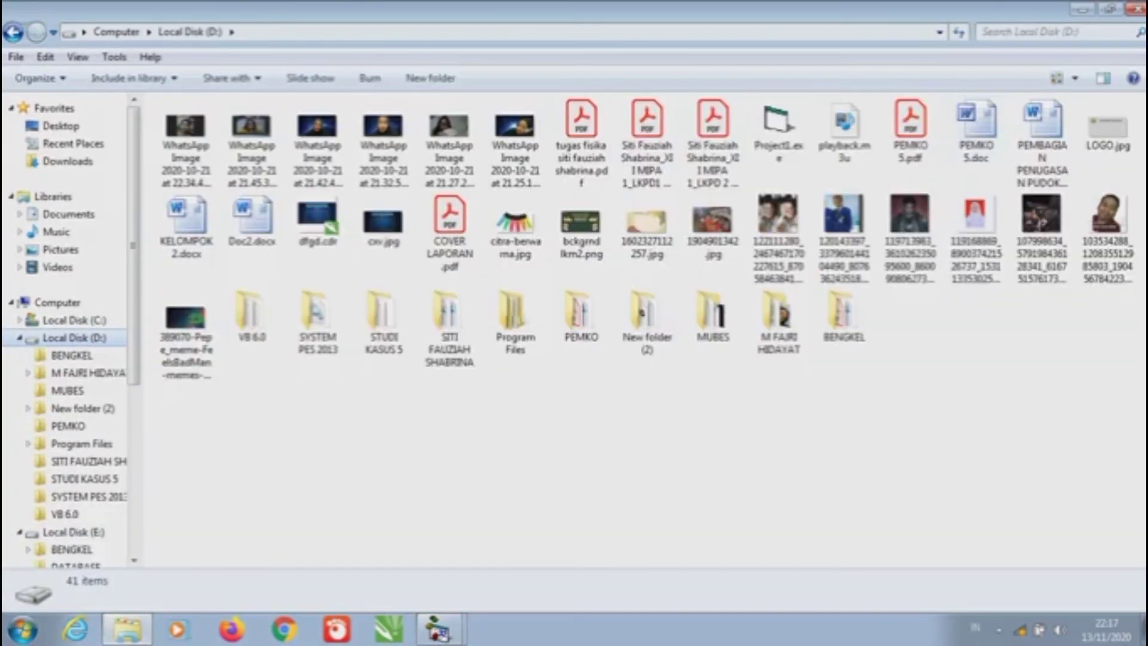
left_click(777, 129)
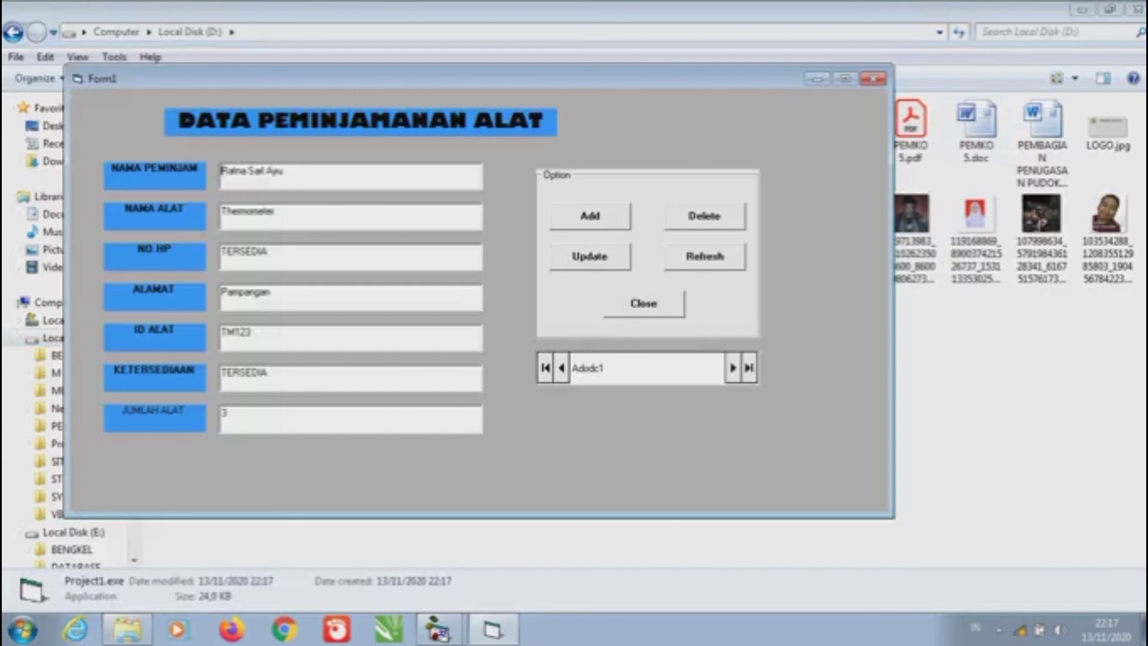
Test the Add button clearing the fields, then close the program, confirming Yes
left_click(590, 215)
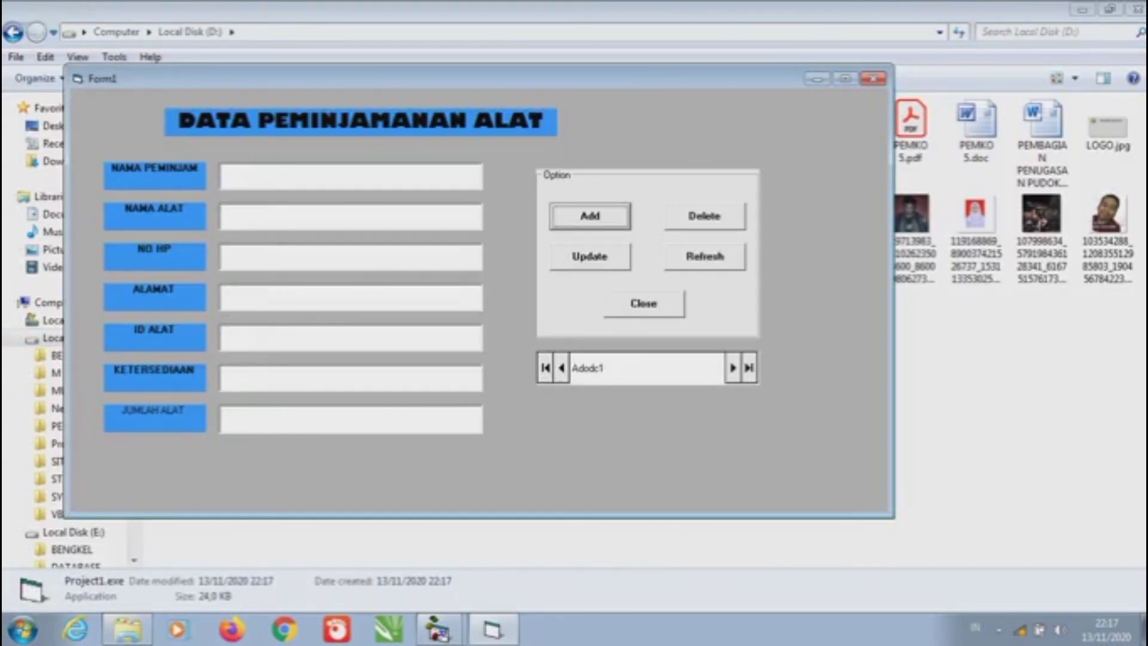
left_click(643, 303)
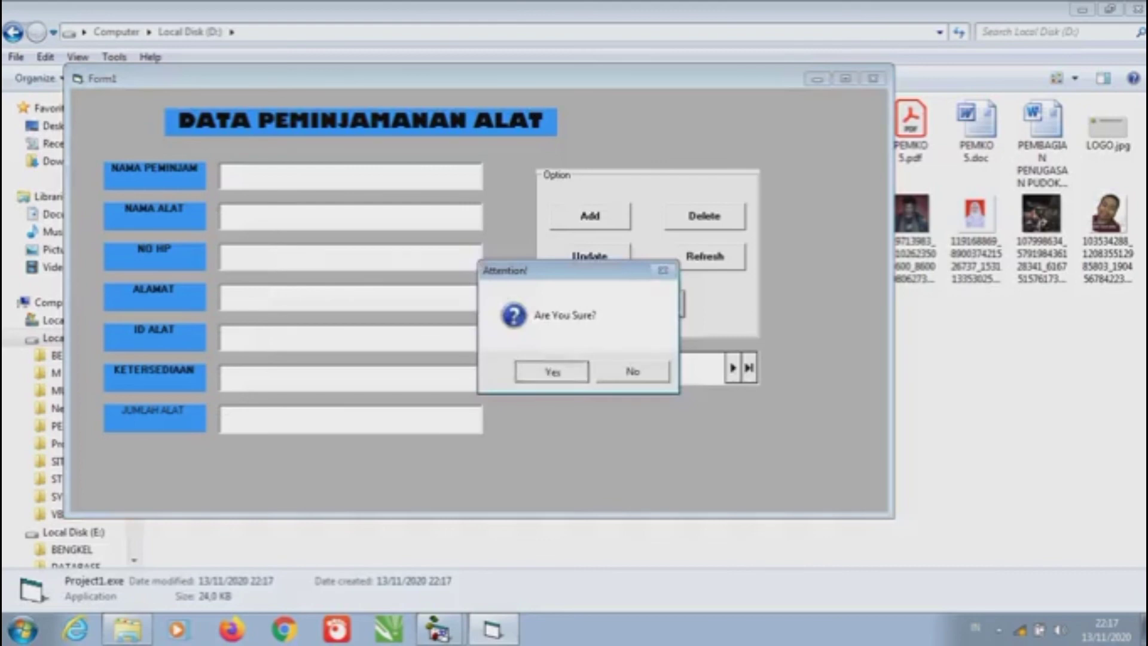
left_click(550, 369)
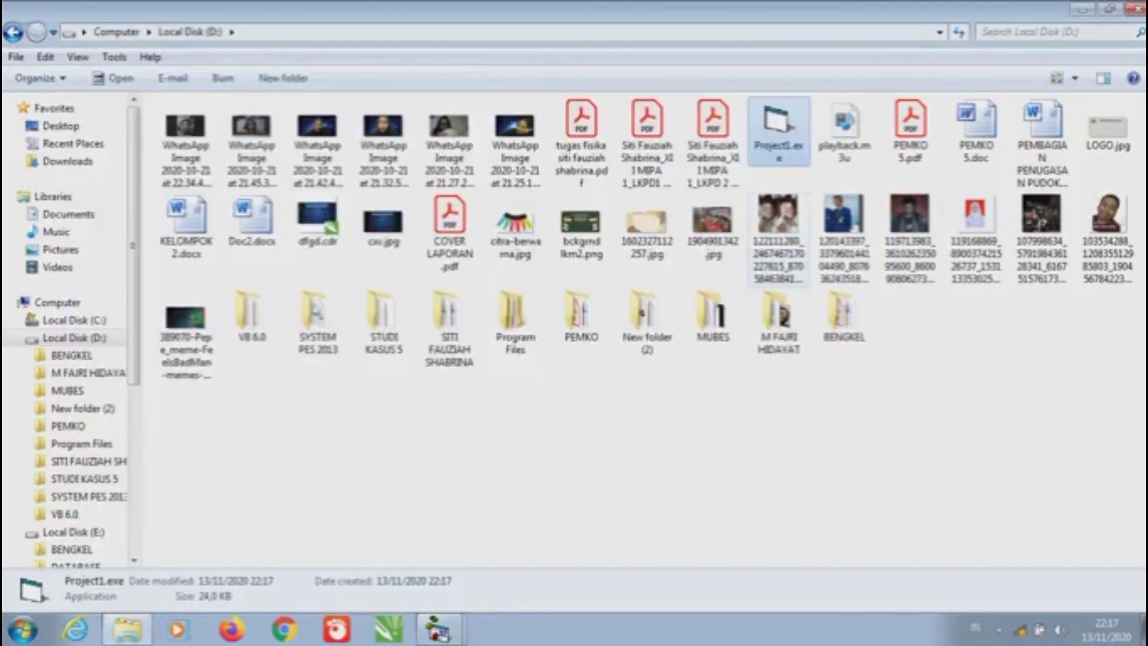
Minimise Explorer and bring back the Visual Basic form designer from the taskbar
left_click(1082, 8)
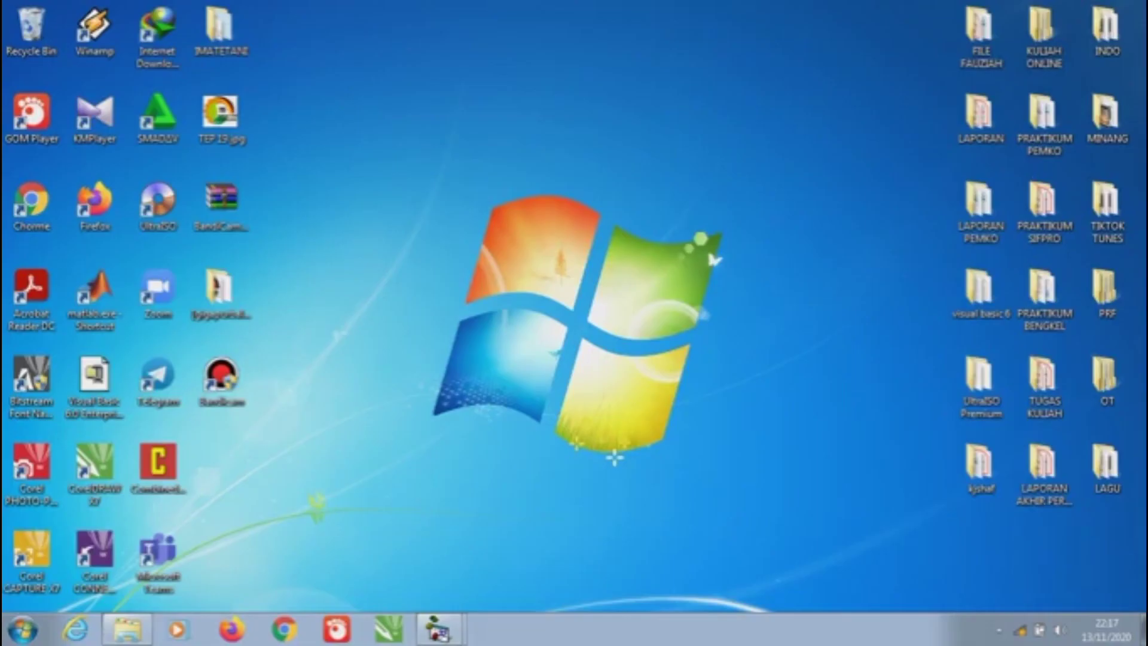
left_click(439, 628)
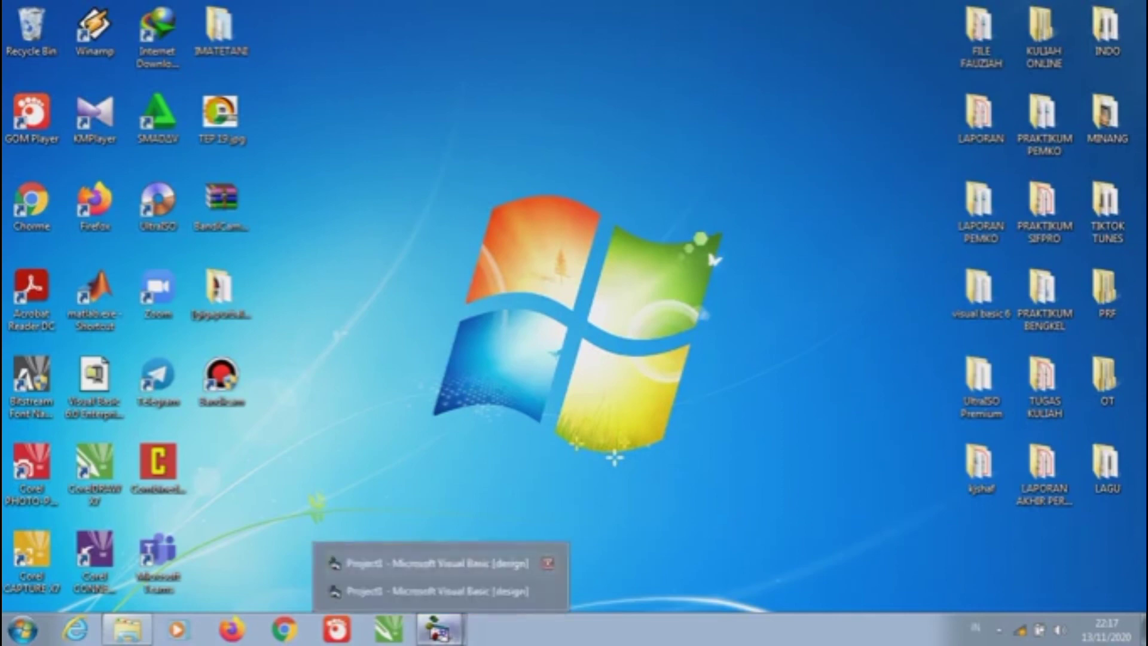
left_click(382, 589)
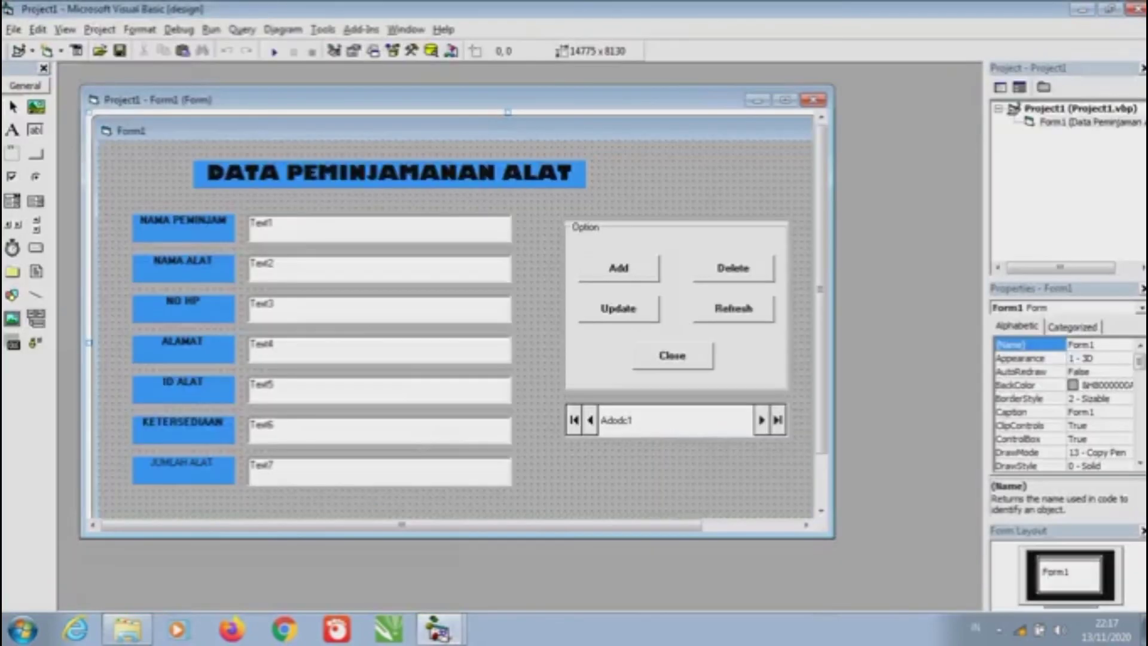